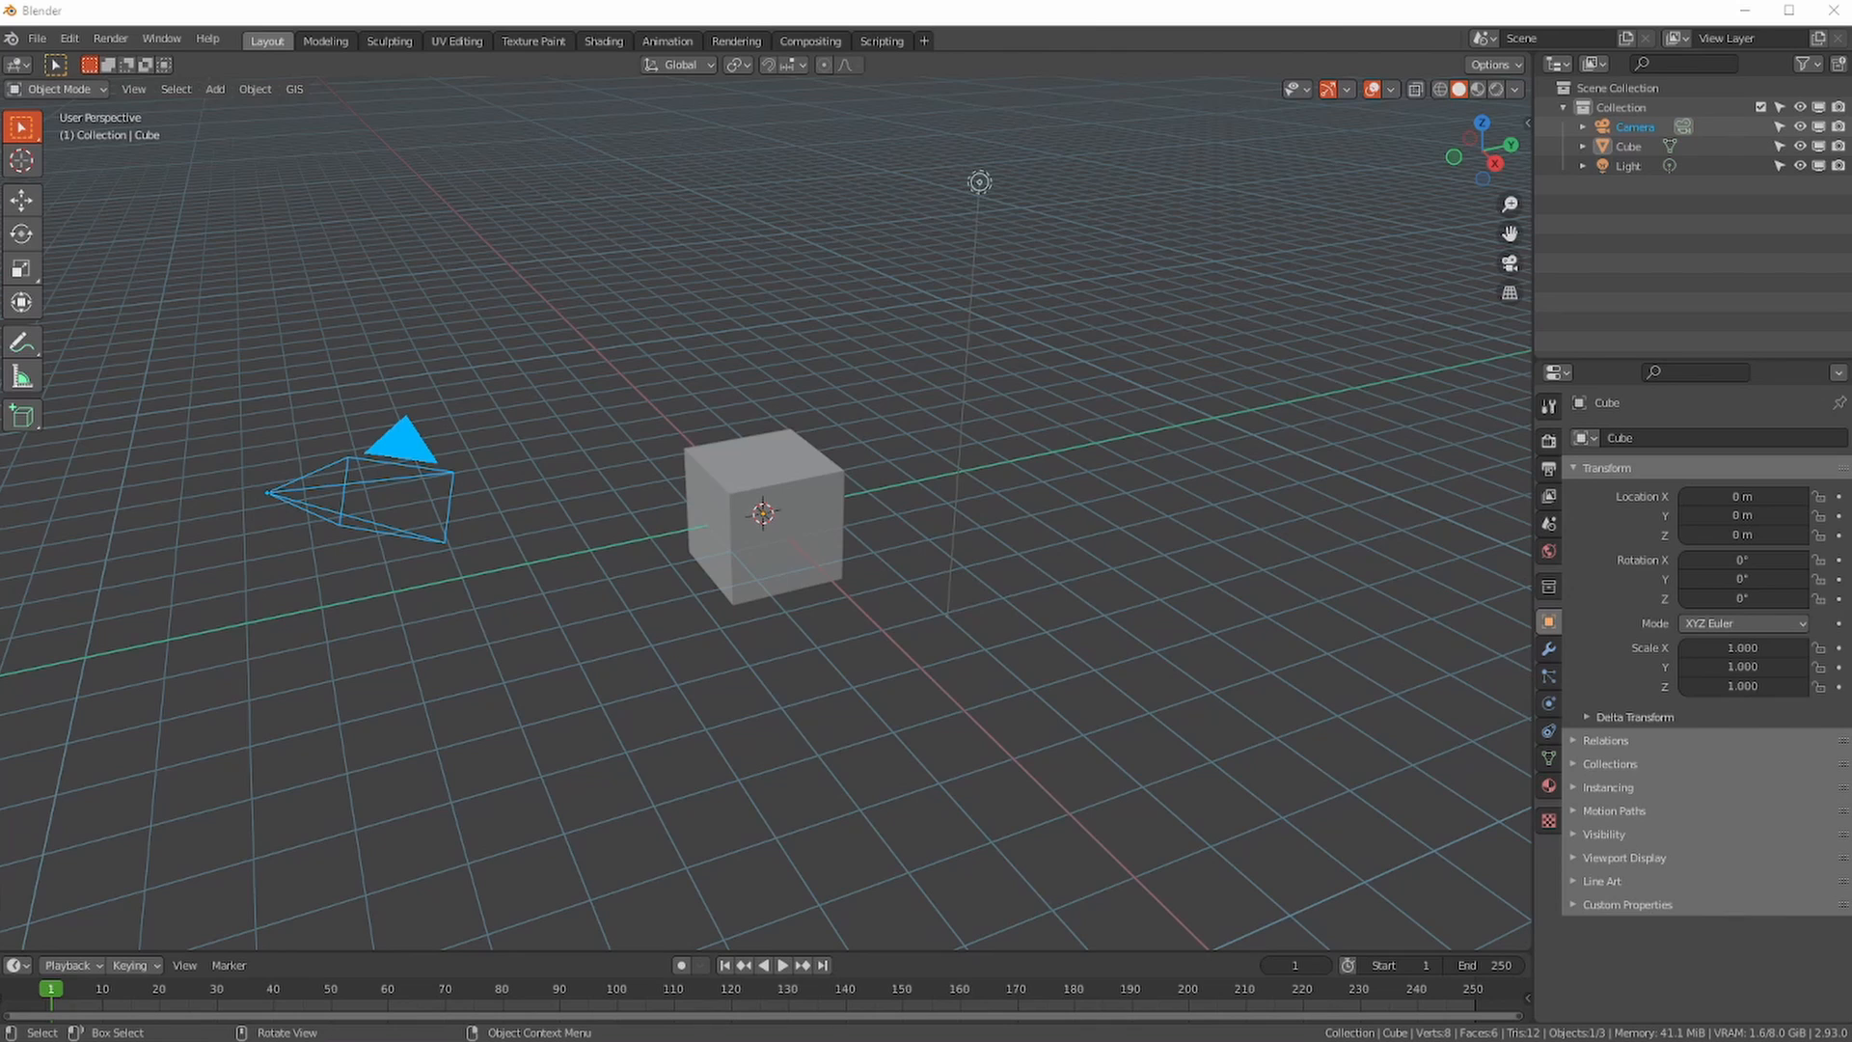
- Delete the default cube and add a grid mesh in its place
{"action": "left_click", "coordinate": [779, 517]}
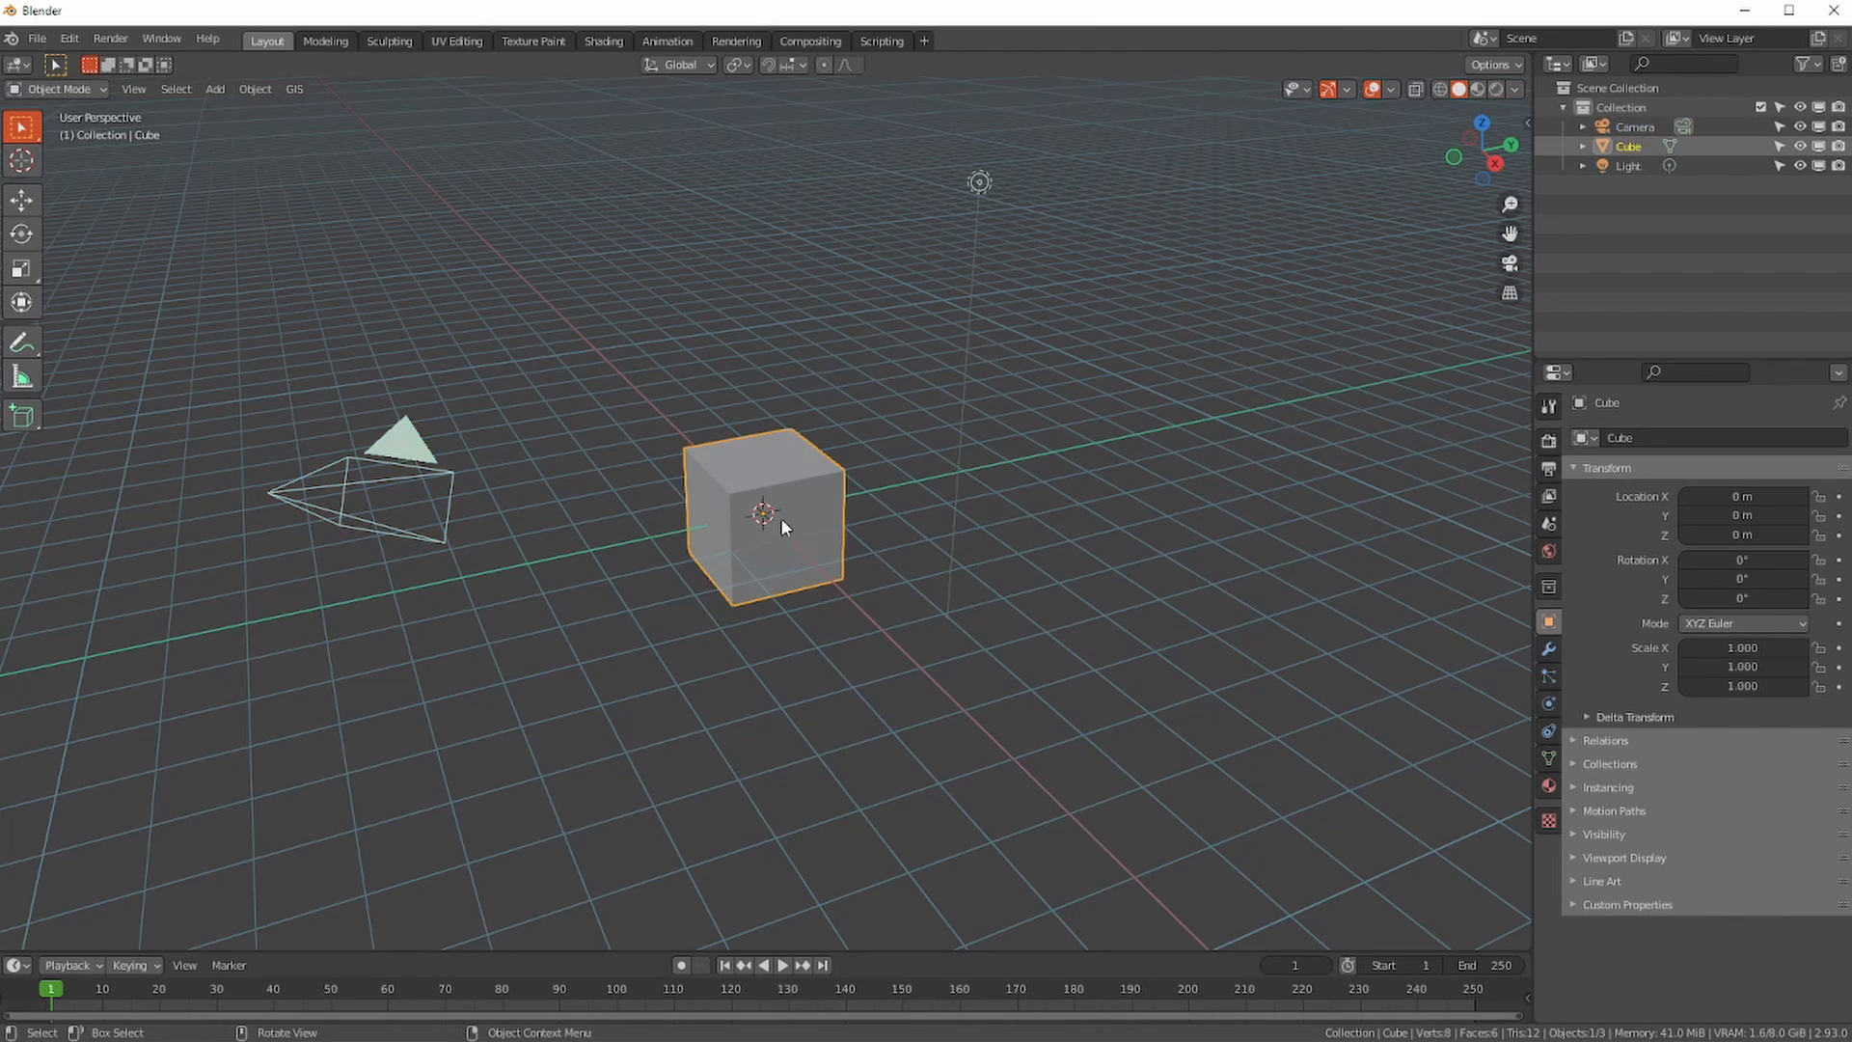
{"action": "key", "text": "Delete"}
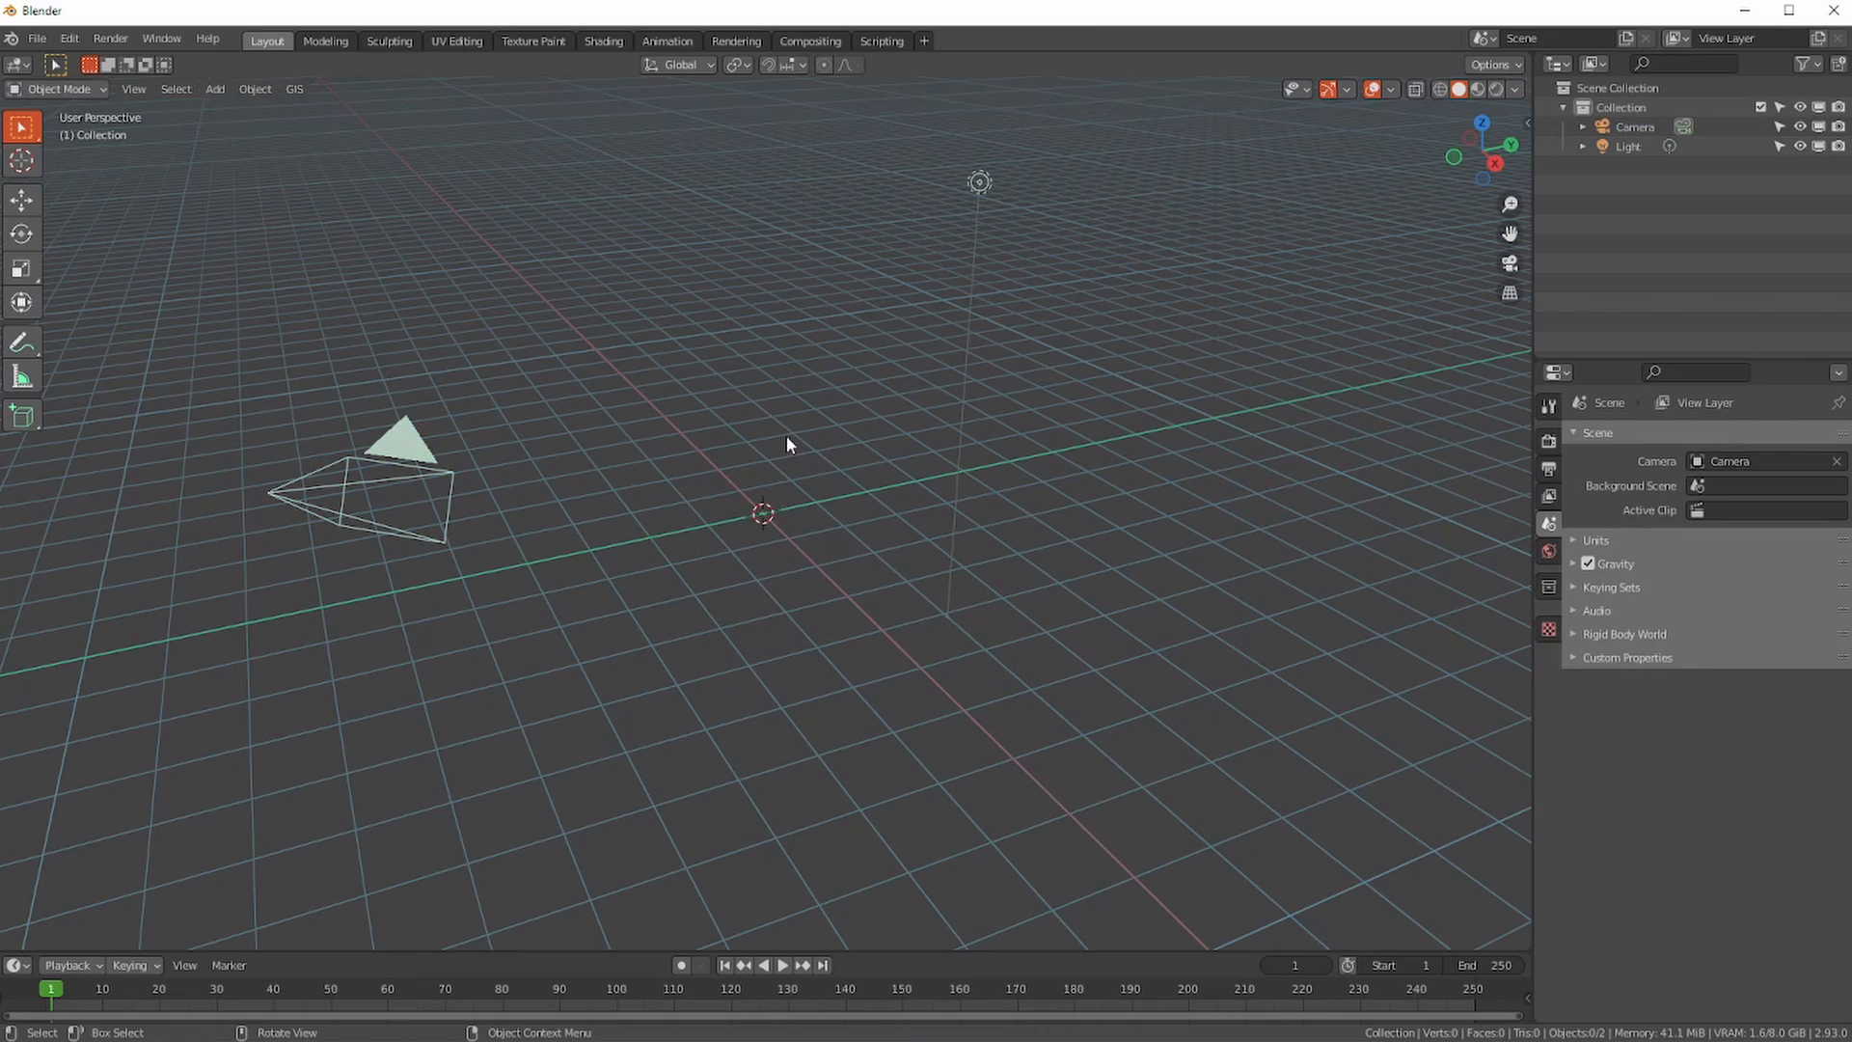
{"action": "left_click", "coordinate": [220, 89]}
{"action": "mouse_move", "coordinate": [241, 111]}
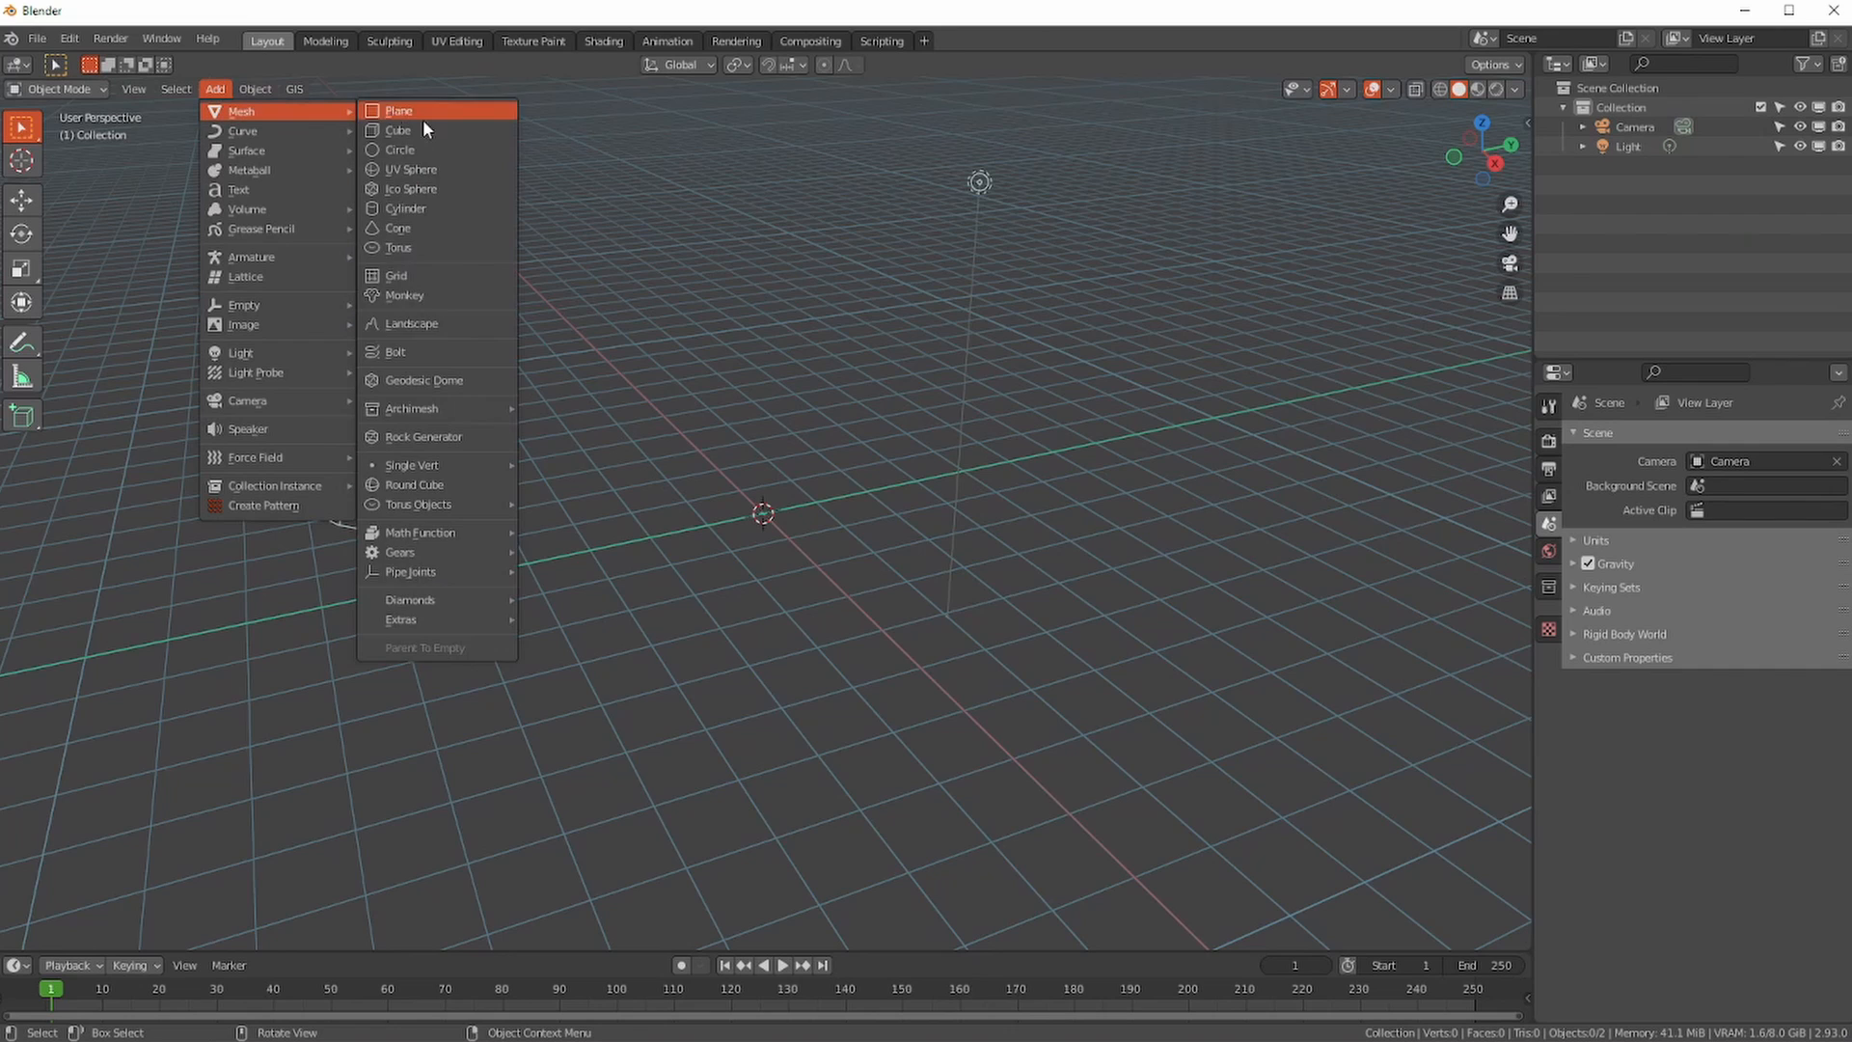
{"action": "left_click", "coordinate": [396, 277]}
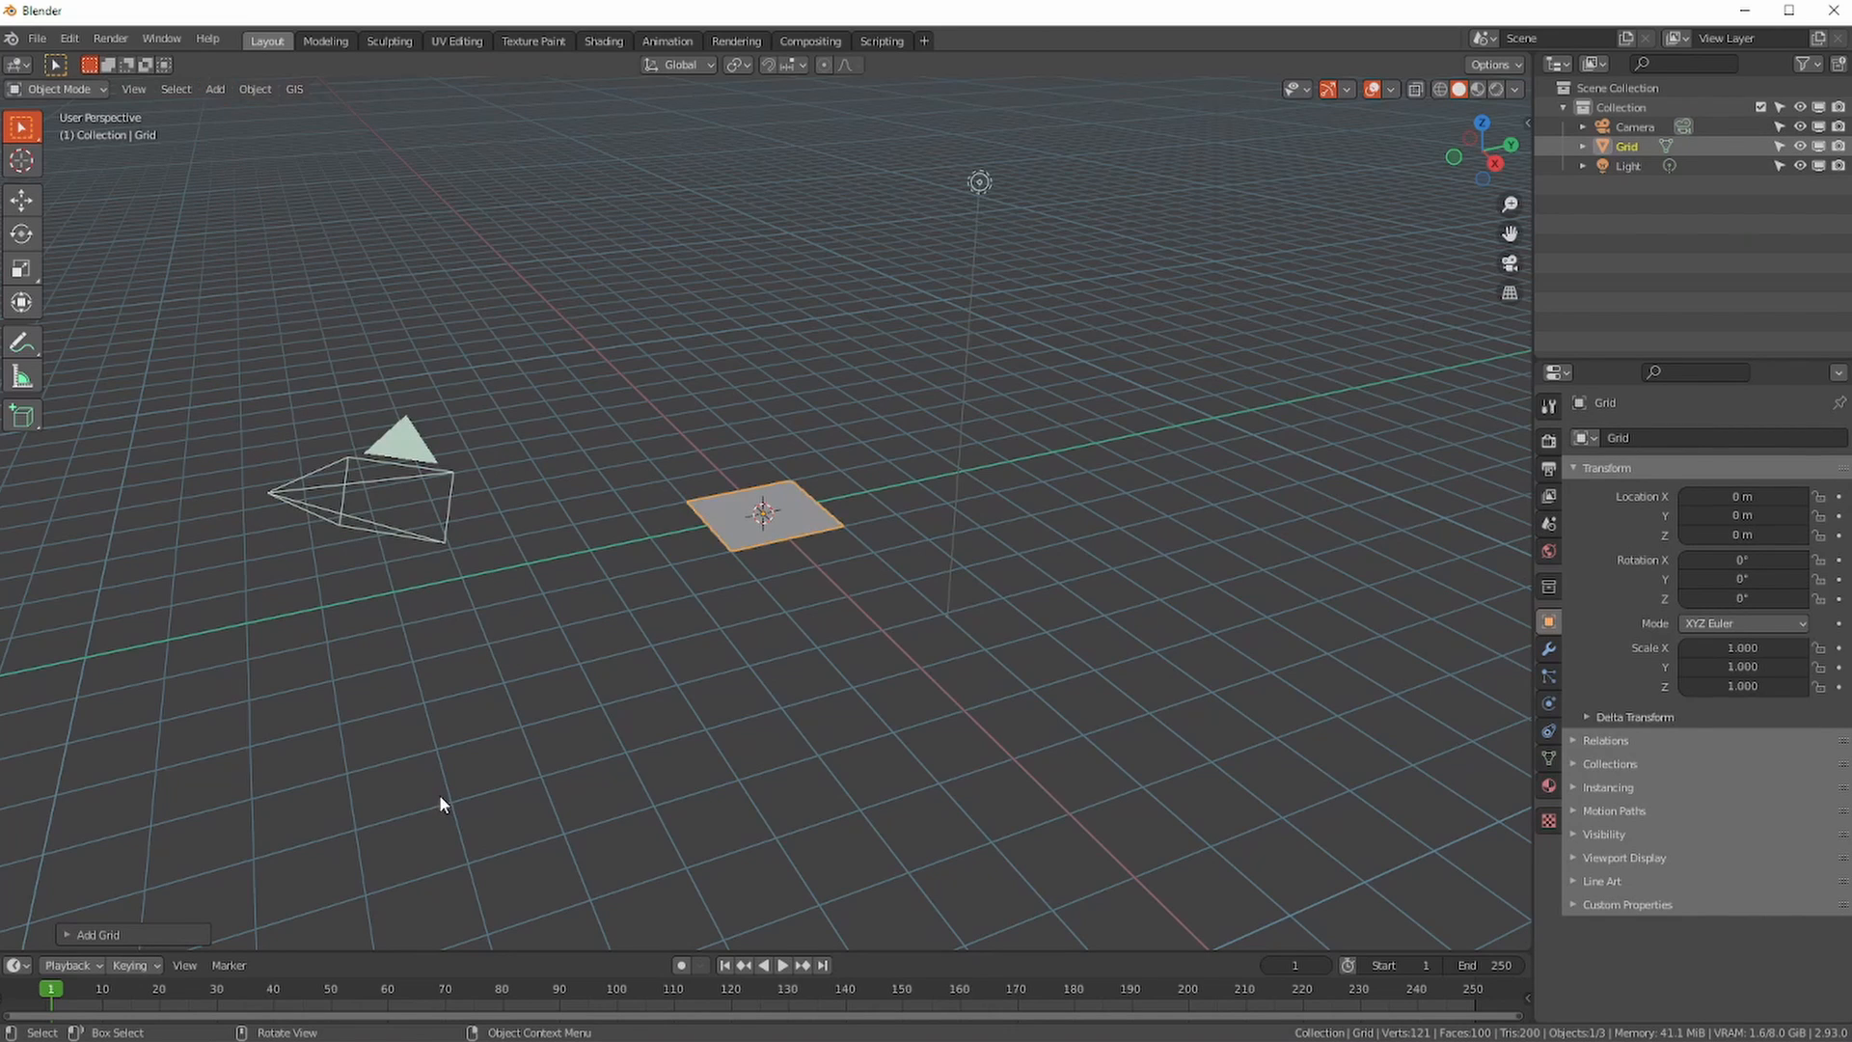
- Set the new grid's size to 12 m with 20 subdivisions in both X and Y
{"action": "key", "text": "F9"}
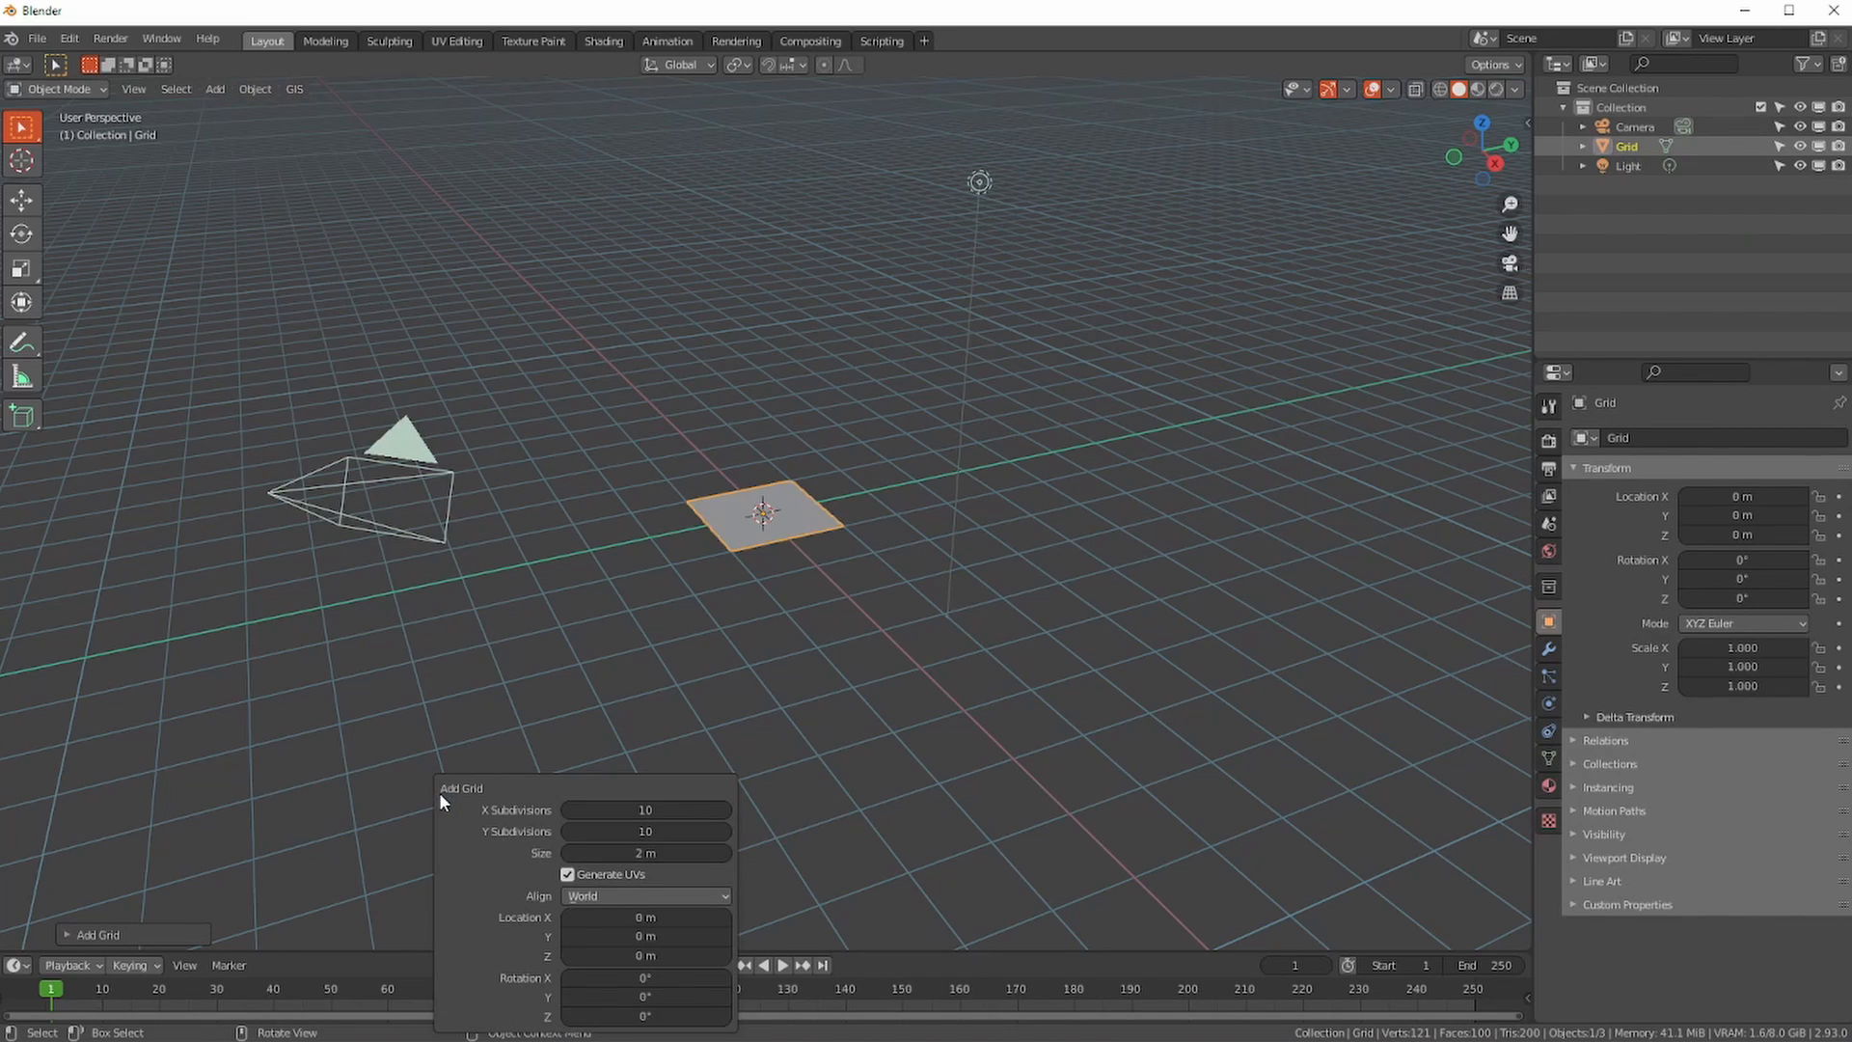
{"action": "left_click_drag", "start_coordinate": [642, 852], "coordinate": [1461, 877]}
{"action": "mouse_move", "coordinate": [619, 853]}
{"action": "left_mouse_down"}
{"action": "mouse_move", "coordinate": [765, 868]}
{"action": "mouse_move", "coordinate": [619, 849]}
{"action": "left_mouse_up"}
{"action": "left_click", "coordinate": [620, 853]}
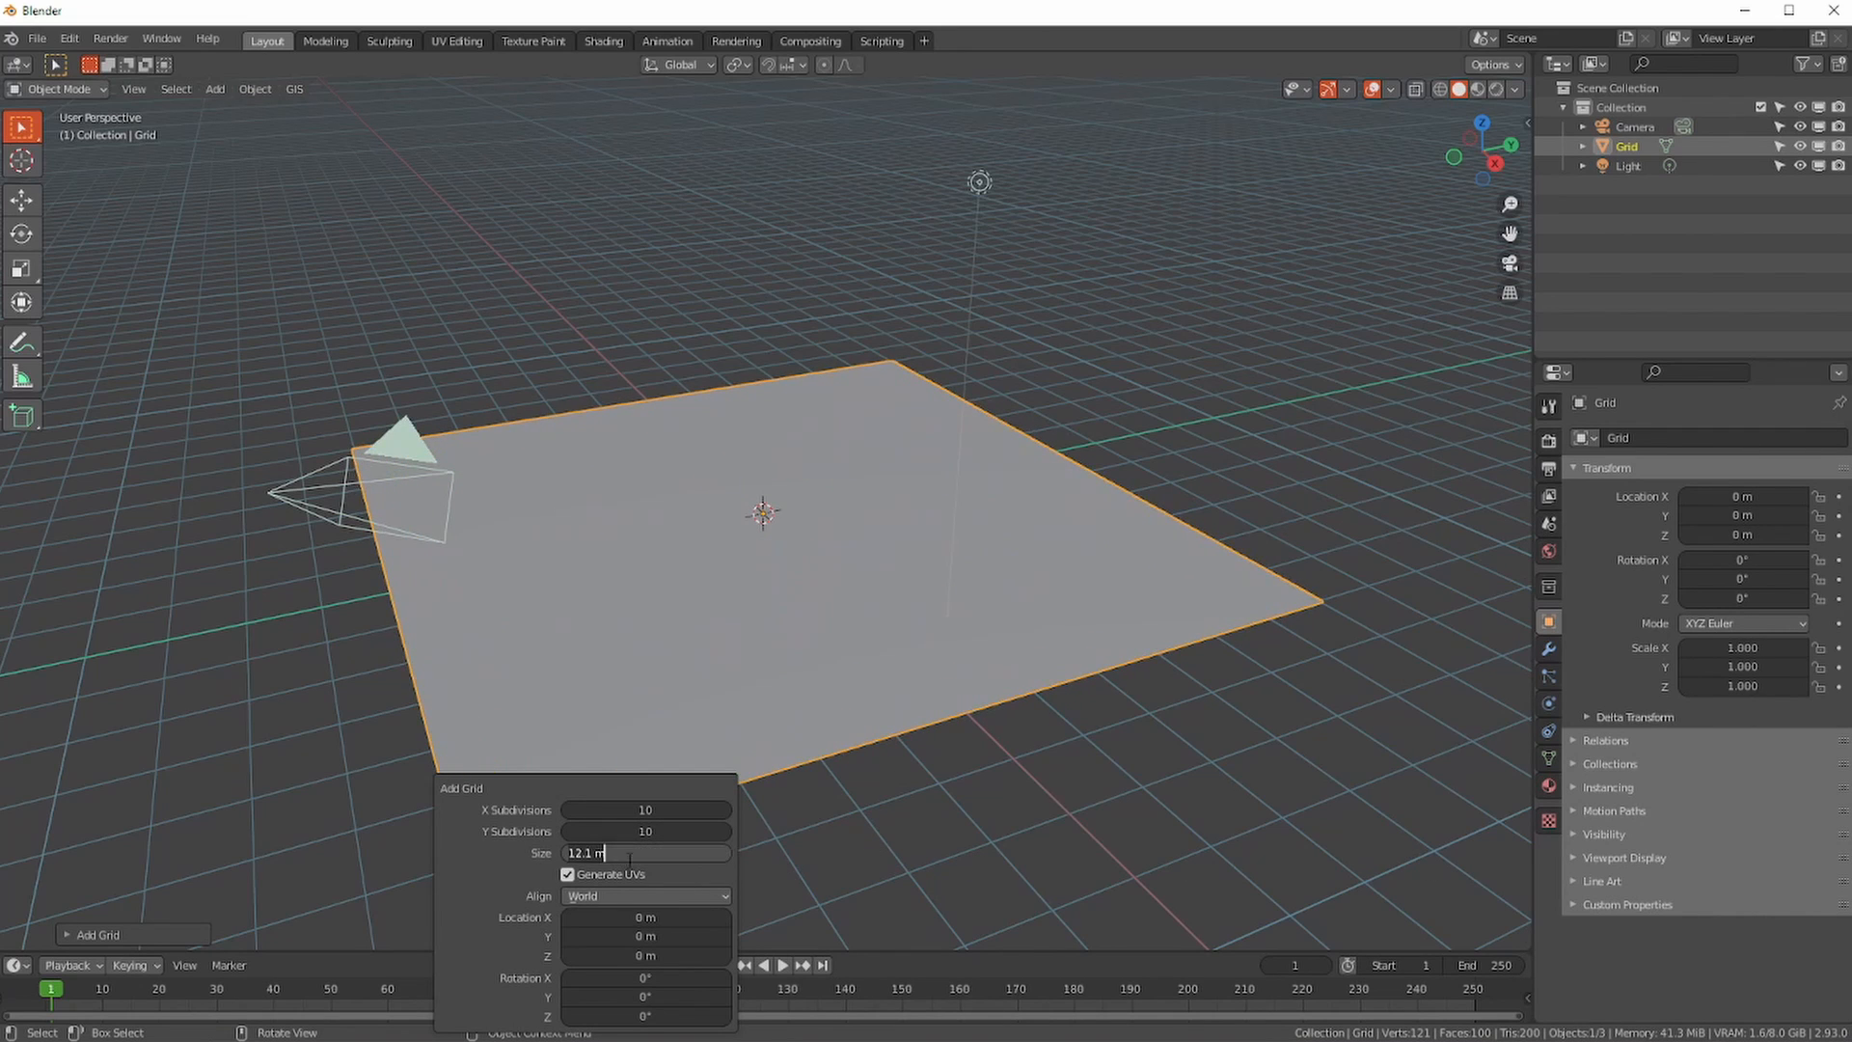
{"action": "key", "text": "Return"}
{"action": "left_click", "coordinate": [620, 809]}
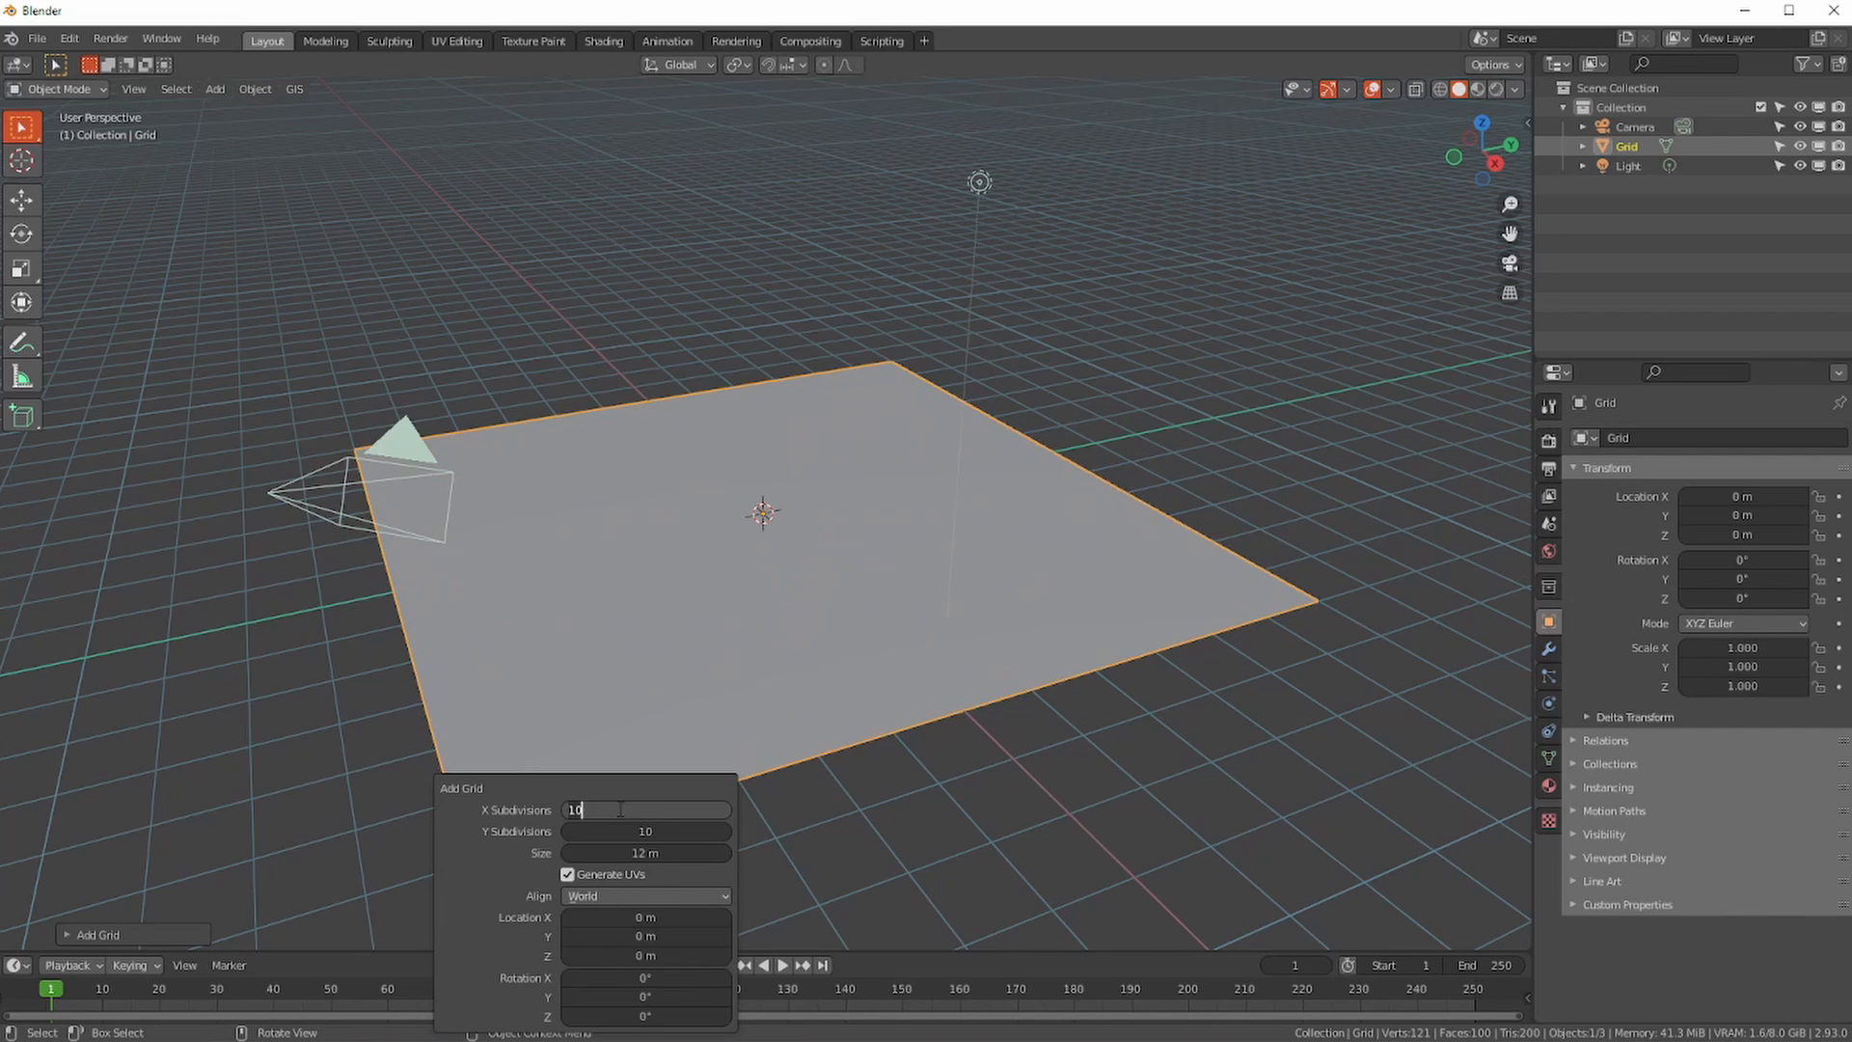
{"action": "type", "text": "20"}
{"action": "left_click", "coordinate": [633, 832]}
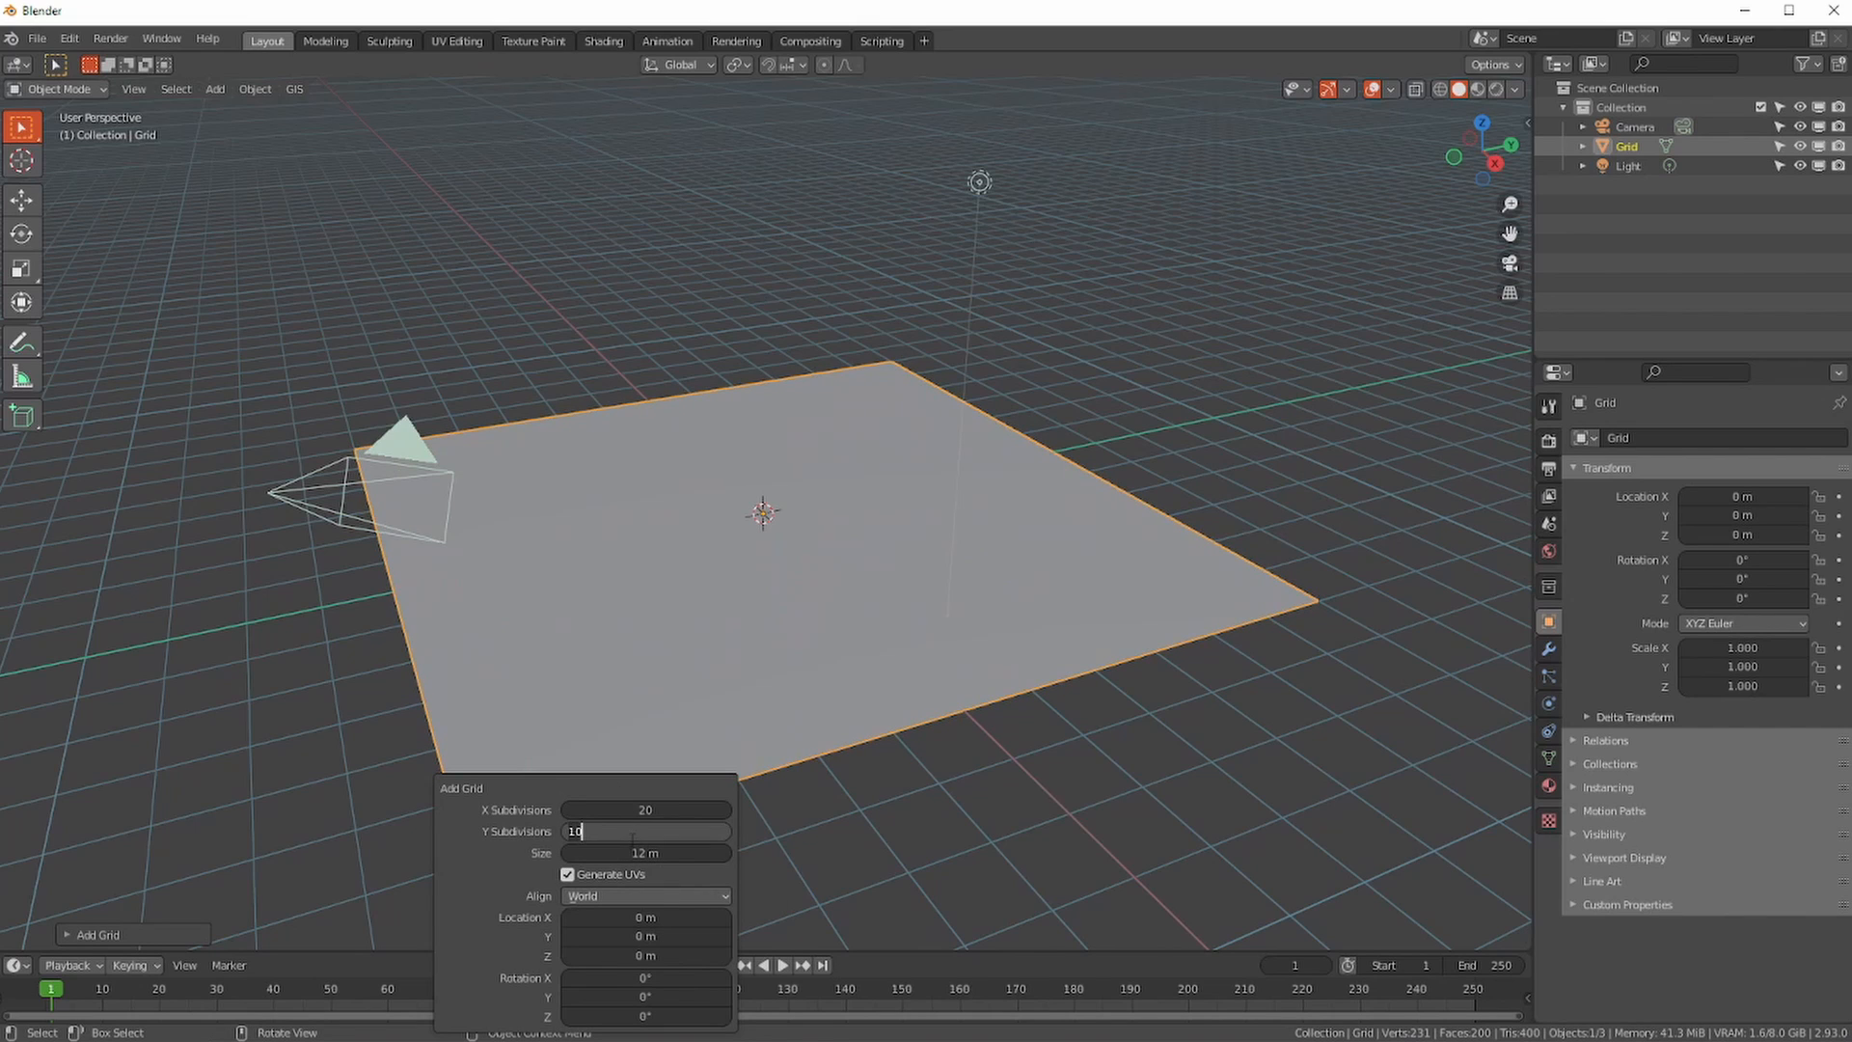
{"action": "key", "text": "Return"}
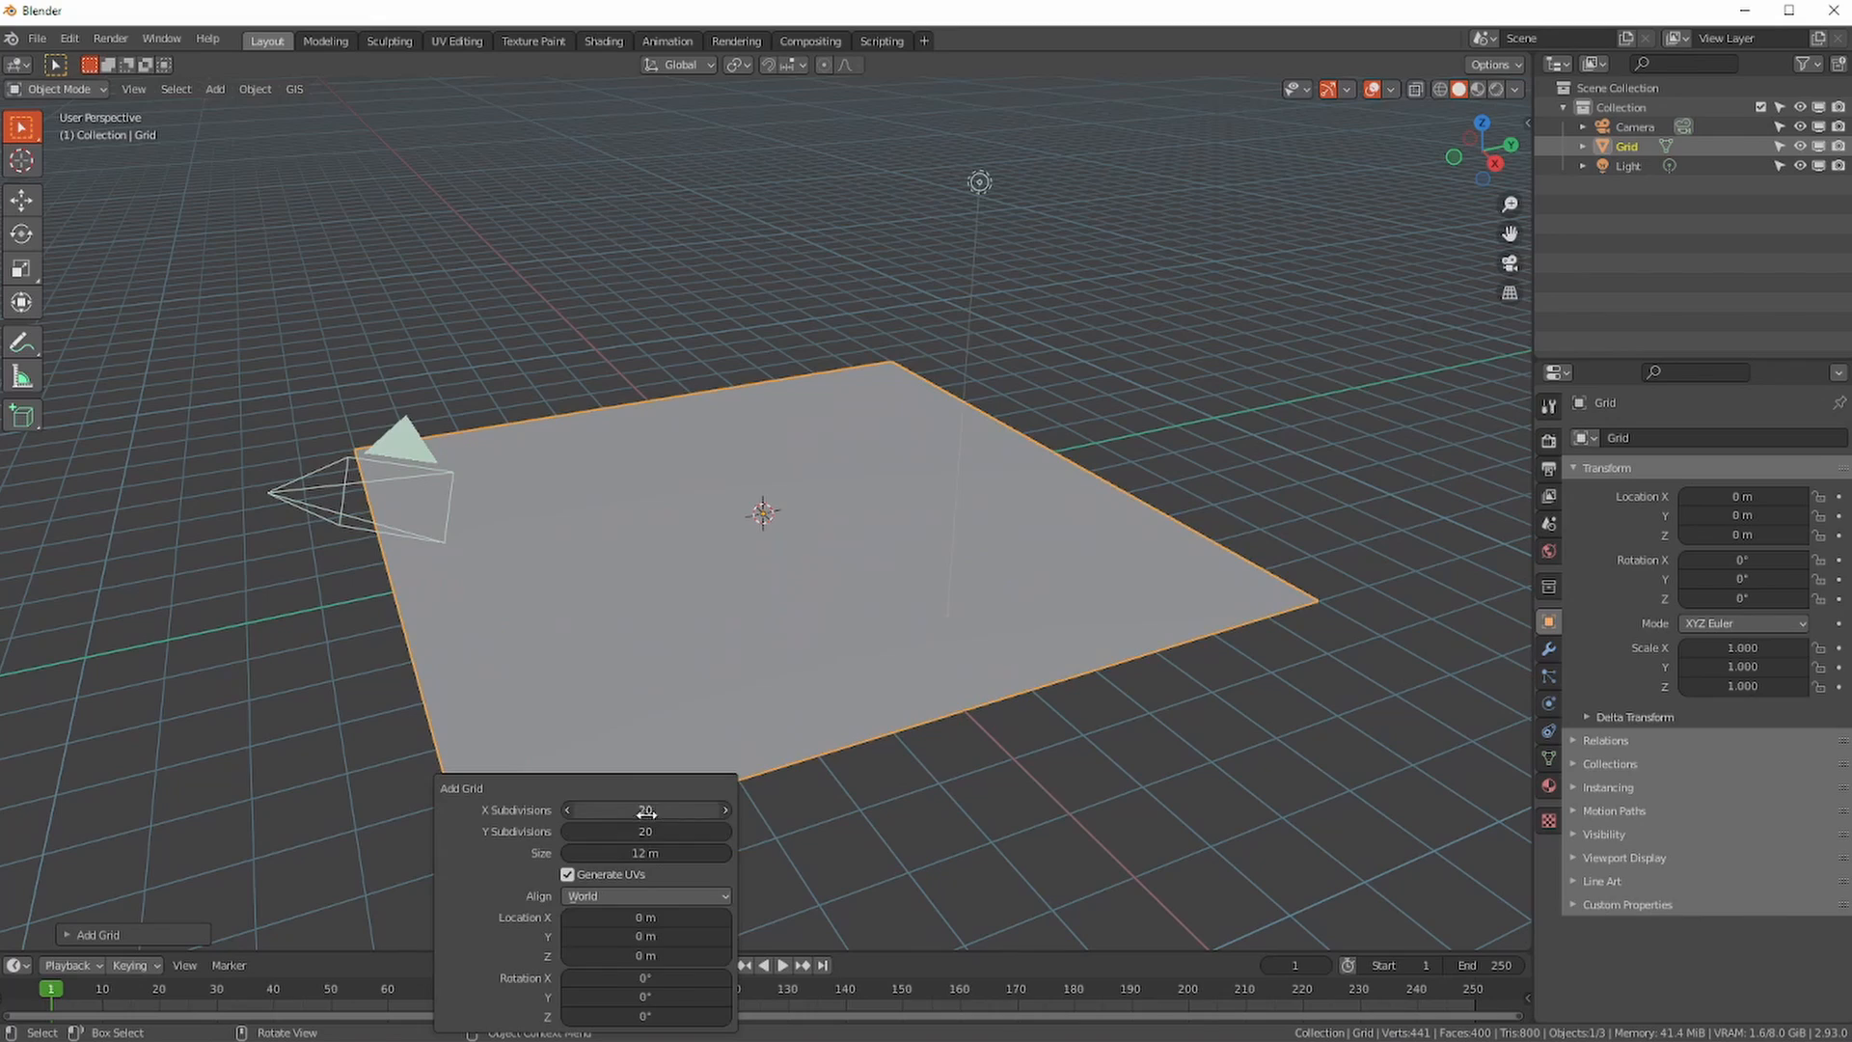
- Turn on the wireframe overlay in the layout viewport to show the grid's subdivisions
{"action": "middle_click_drag", "start_coordinate": [733, 381], "coordinate": [530, 608]}
{"action": "scroll", "coordinate": [530, 608], "scroll_direction": "up", "scroll_amount": 1}
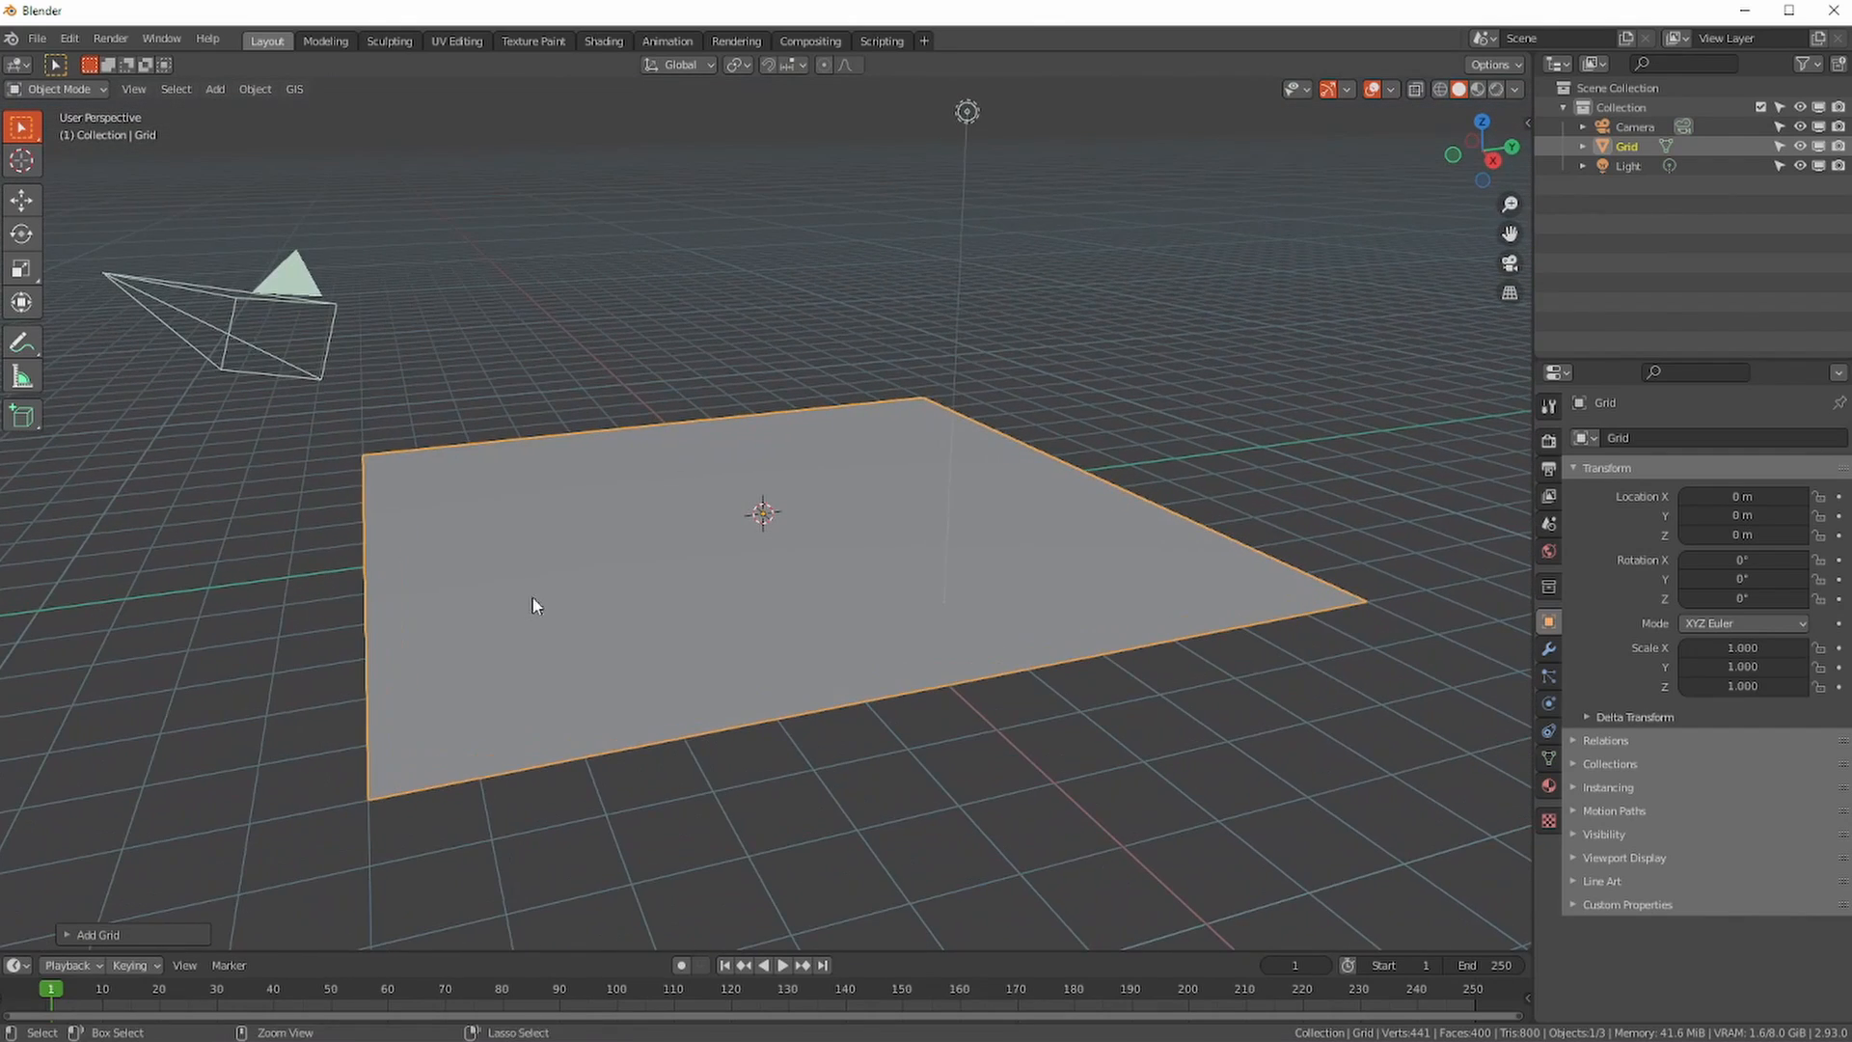
{"action": "left_click", "coordinate": [1389, 90]}
{"action": "left_click", "coordinate": [1269, 420]}
{"action": "middle_click_drag", "start_coordinate": [1040, 508], "coordinate": [425, 656]}
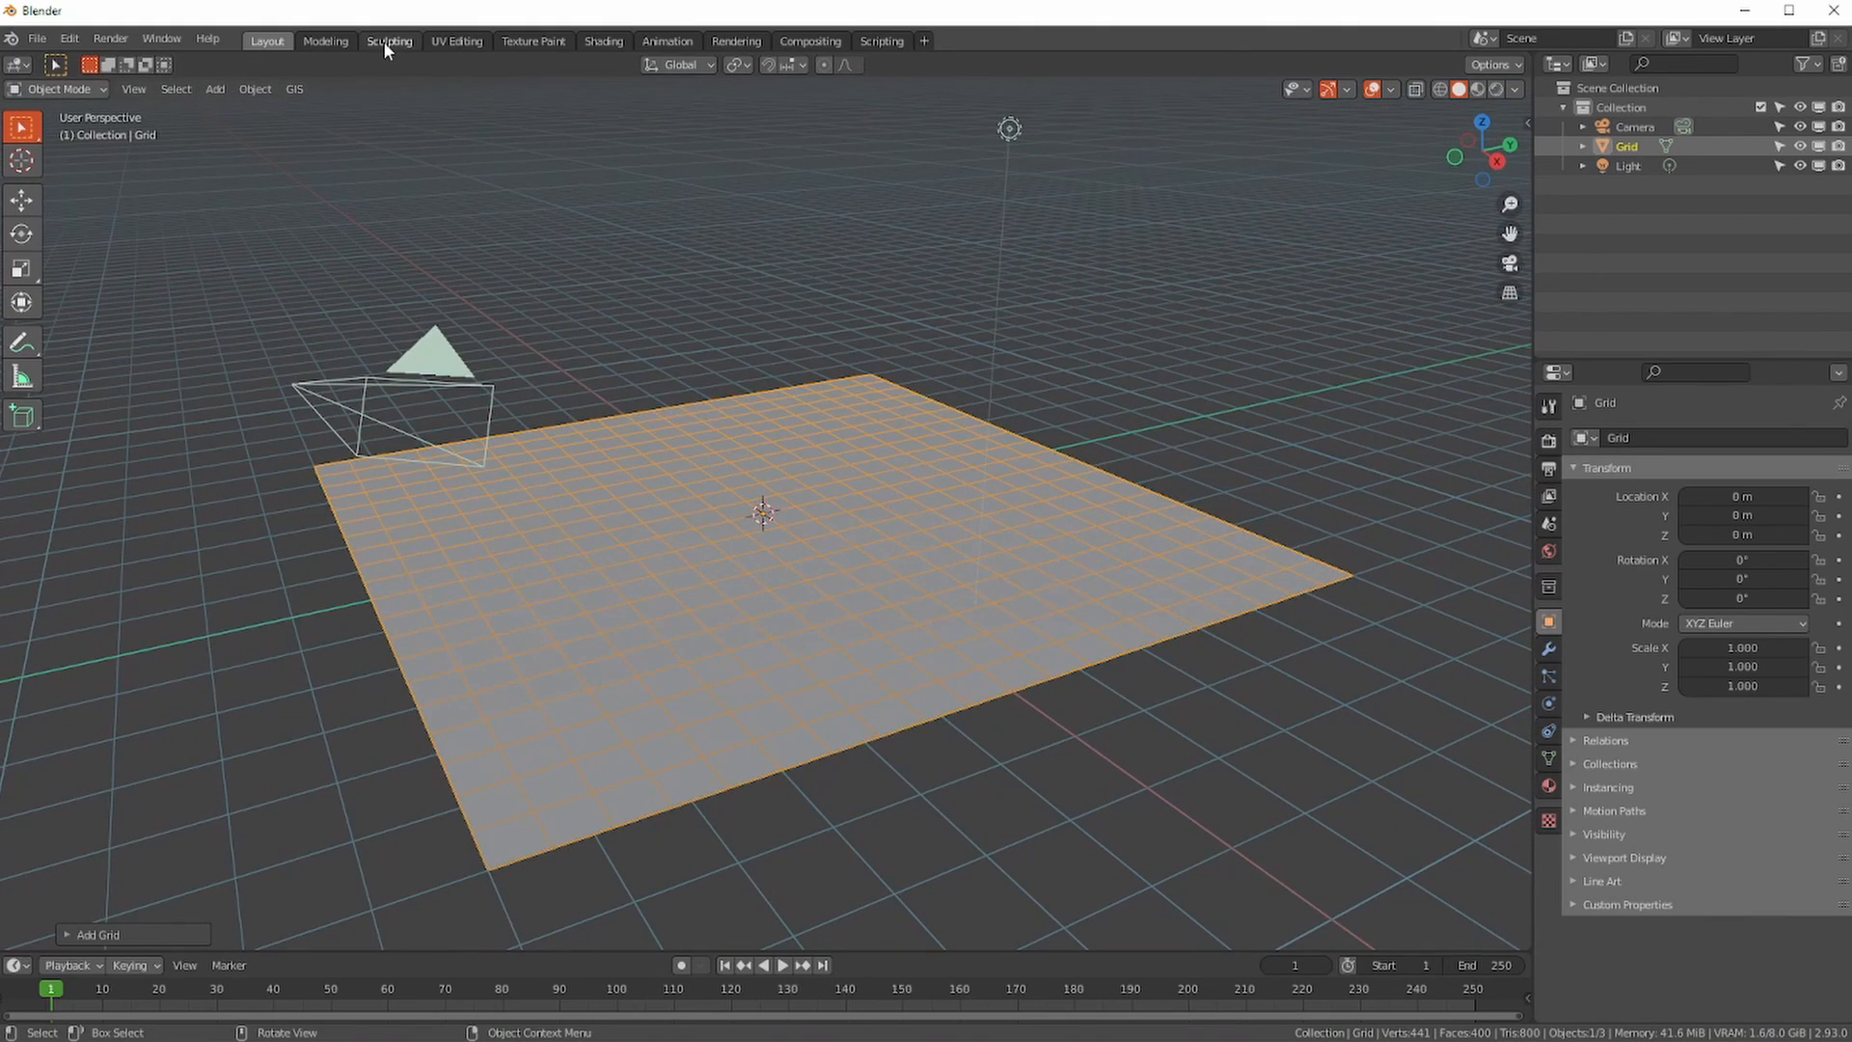
- Switch to the Sculpting workspace and turn on the wireframe overlay for its viewport
{"action": "left_click", "coordinate": [386, 40]}
{"action": "scroll", "coordinate": [658, 595], "scroll_direction": "down", "scroll_amount": 5}
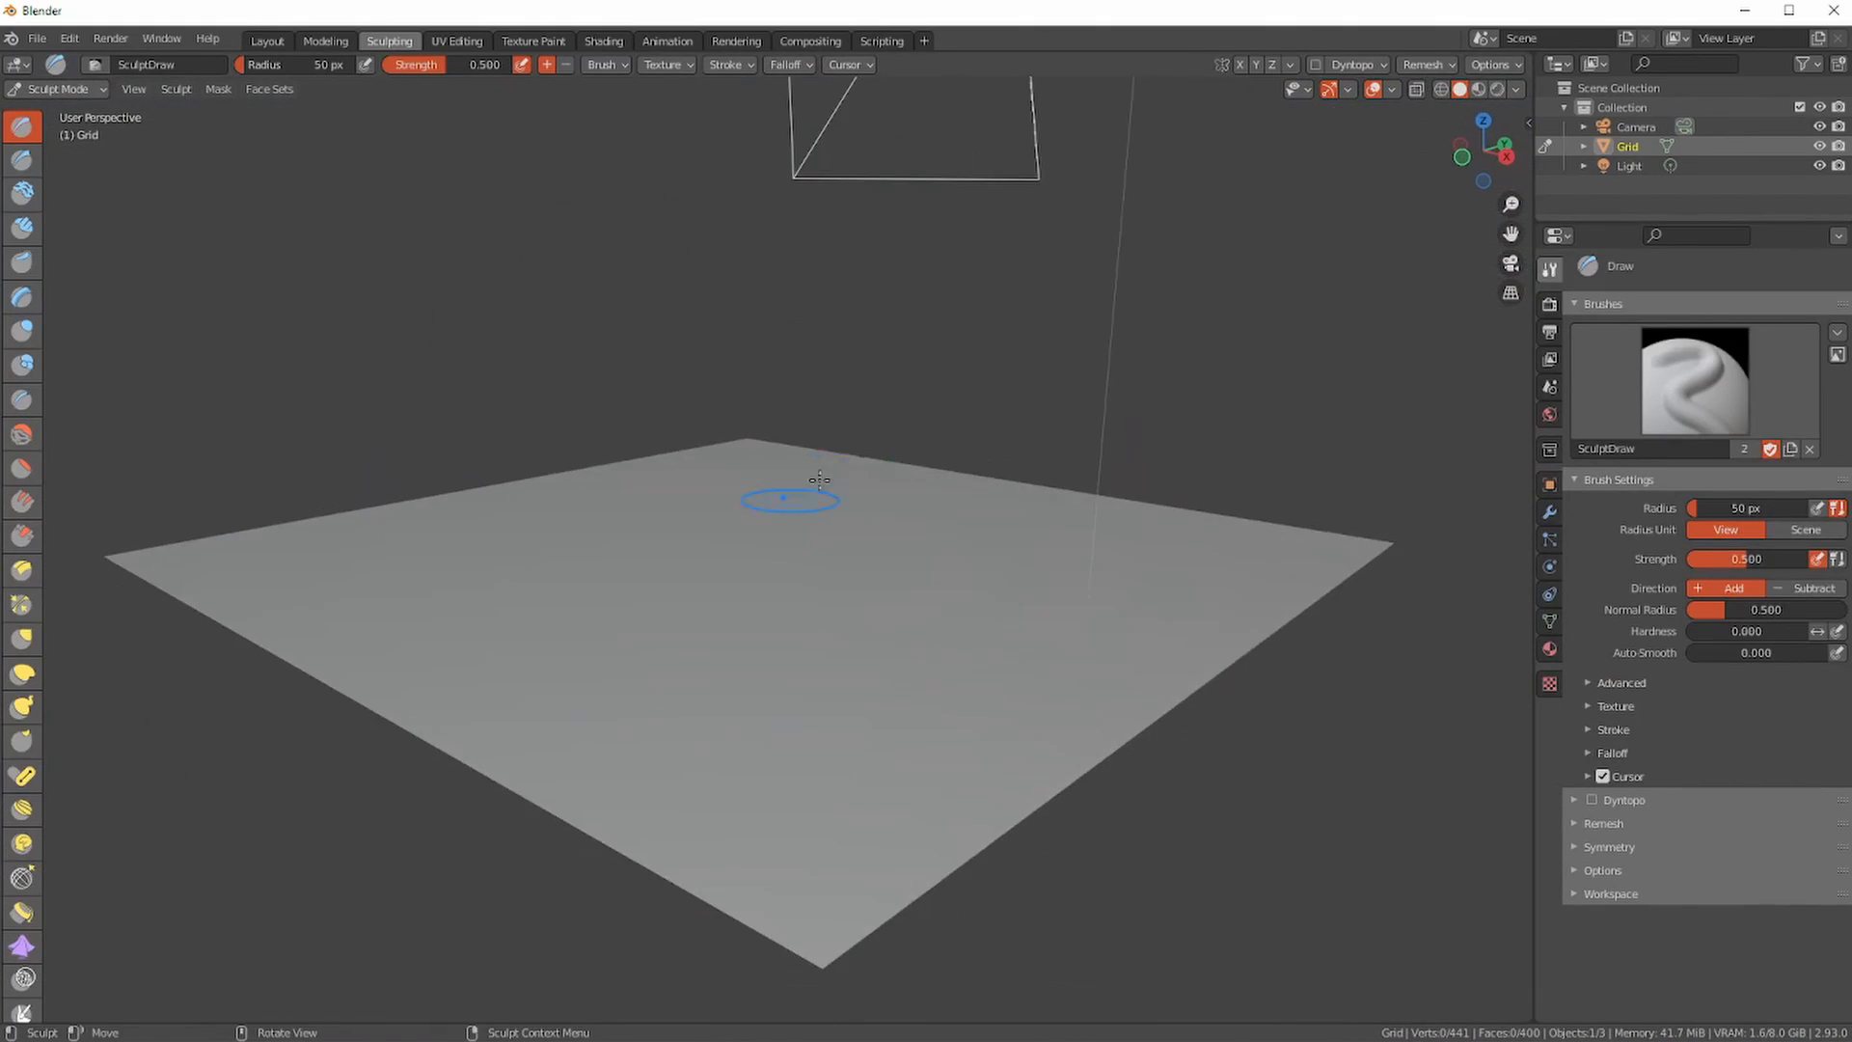
{"action": "left_click", "coordinate": [1390, 89]}
{"action": "left_click", "coordinate": [1271, 421]}
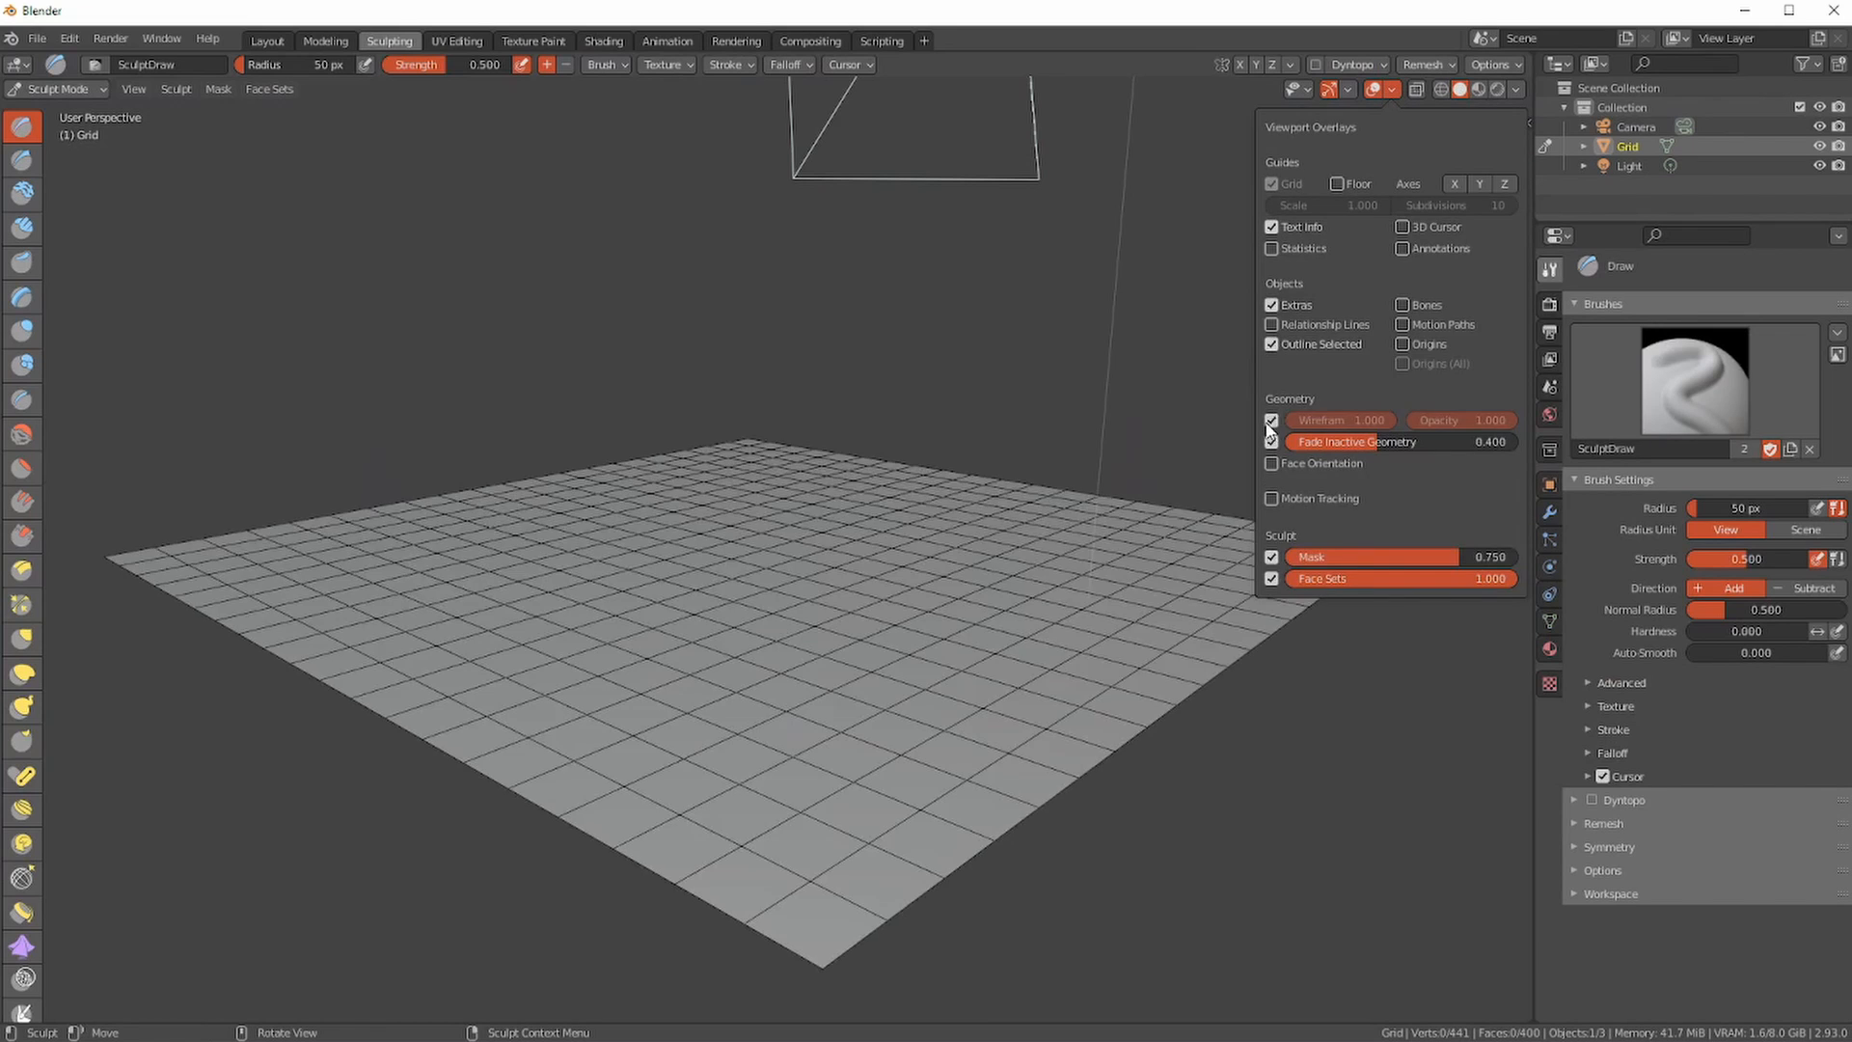
{"action": "scroll", "coordinate": [564, 637], "scroll_direction": "down", "scroll_amount": 3}
{"action": "middle_click_drag", "start_coordinate": [569, 652], "coordinate": [1024, 494]}
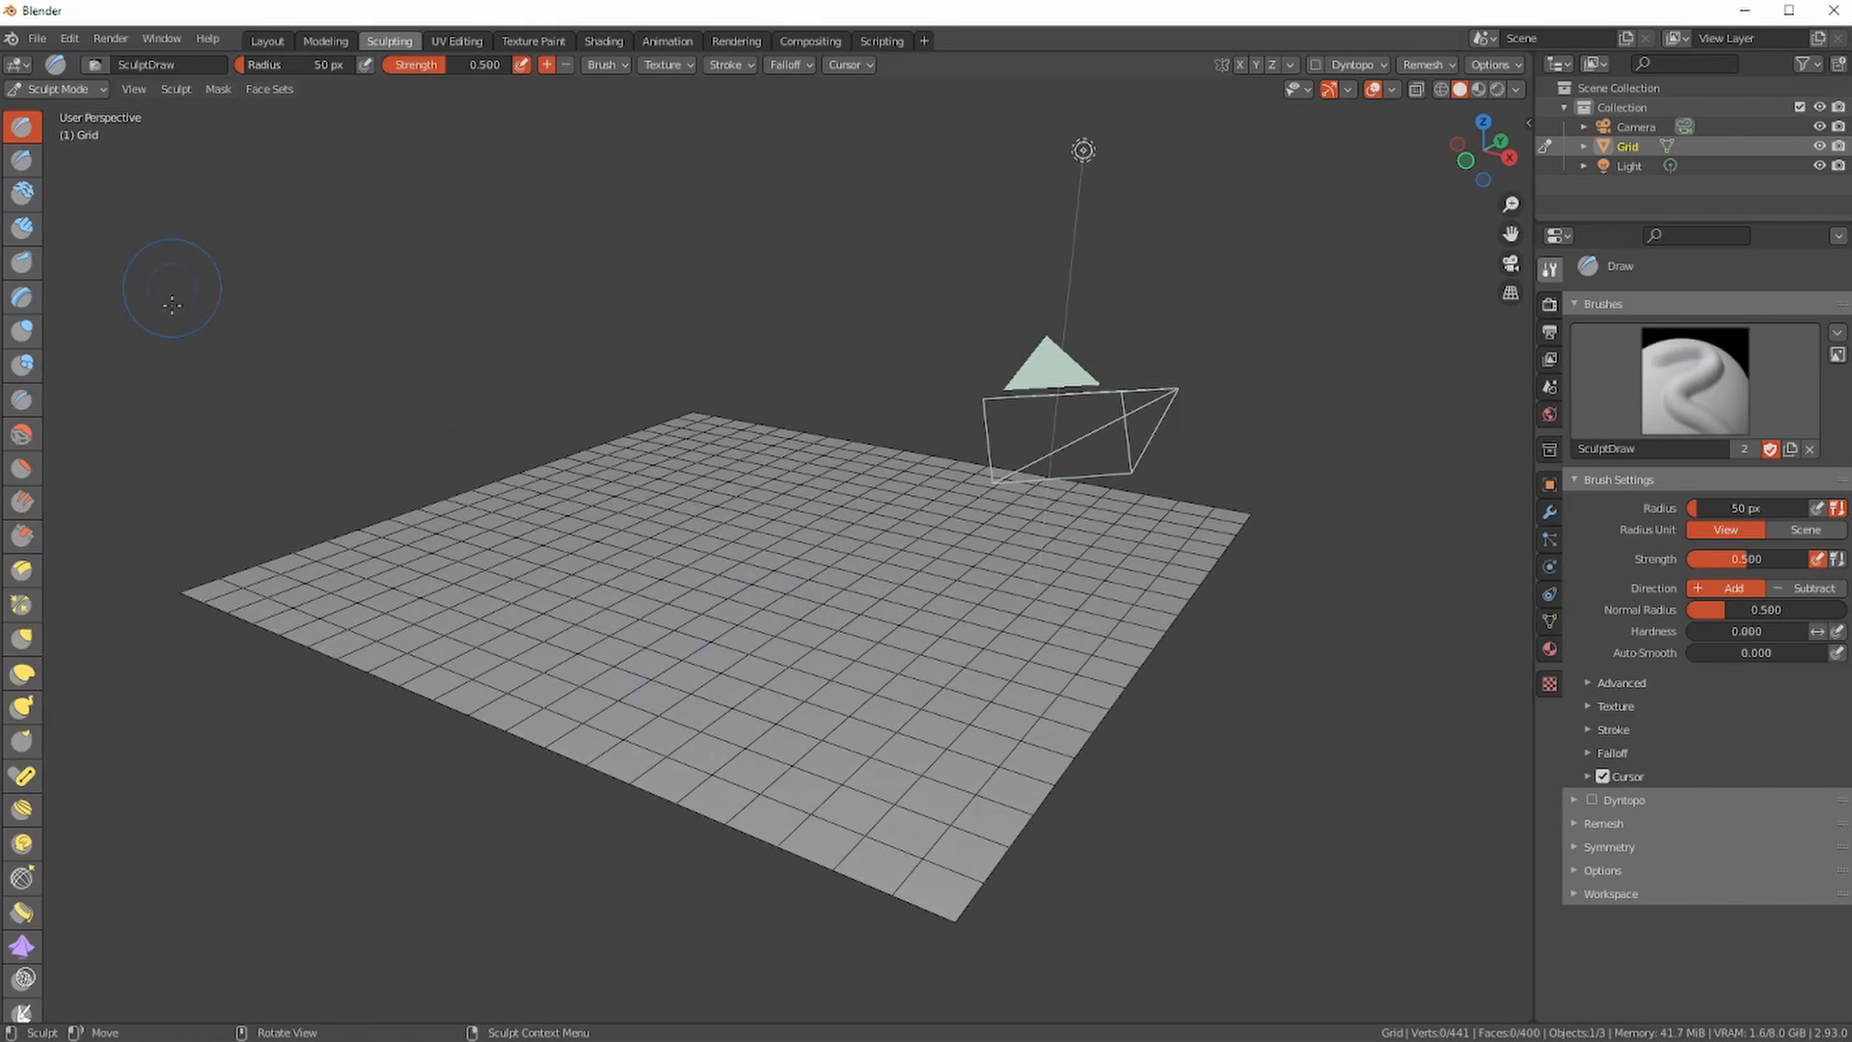
- Sculpt gentle, rolling hills across the middle of the grid with the Clay Strips brush, leaving the outer edges mostly flat
{"action": "left_click", "coordinate": [19, 229]}
{"action": "mouse_move", "coordinate": [744, 488]}
{"action": "left_mouse_down"}
{"action": "mouse_move", "coordinate": [820, 506]}
{"action": "mouse_move", "coordinate": [868, 482]}
{"action": "mouse_move", "coordinate": [664, 463]}
{"action": "mouse_move", "coordinate": [618, 511]}
{"action": "mouse_move", "coordinate": [888, 473]}
{"action": "mouse_move", "coordinate": [719, 492]}
{"action": "mouse_move", "coordinate": [537, 564]}
{"action": "mouse_move", "coordinate": [627, 579]}
{"action": "mouse_move", "coordinate": [820, 454]}
{"action": "mouse_move", "coordinate": [951, 496]}
{"action": "mouse_move", "coordinate": [826, 489]}
{"action": "mouse_move", "coordinate": [895, 509]}
{"action": "left_mouse_up"}
{"action": "mouse_move", "coordinate": [896, 516]}
{"action": "middle_mouse_down"}
{"action": "mouse_move", "coordinate": [693, 555]}
{"action": "mouse_move", "coordinate": [677, 594]}
{"action": "middle_mouse_up"}
{"action": "mouse_move", "coordinate": [675, 617]}
{"action": "left_mouse_down"}
{"action": "mouse_move", "coordinate": [930, 473]}
{"action": "mouse_move", "coordinate": [1010, 467]}
{"action": "mouse_move", "coordinate": [965, 506]}
{"action": "mouse_move", "coordinate": [752, 579]}
{"action": "mouse_move", "coordinate": [742, 627]}
{"action": "left_mouse_up"}
{"action": "middle_click_drag", "start_coordinate": [753, 637], "coordinate": [833, 598]}
{"action": "mouse_move", "coordinate": [950, 535]}
{"action": "left_mouse_down"}
{"action": "mouse_move", "coordinate": [971, 525]}
{"action": "mouse_move", "coordinate": [897, 550]}
{"action": "mouse_move", "coordinate": [502, 569]}
{"action": "mouse_move", "coordinate": [585, 598]}
{"action": "mouse_move", "coordinate": [762, 579]}
{"action": "mouse_move", "coordinate": [941, 487]}
{"action": "left_mouse_up"}
{"action": "middle_click_drag", "start_coordinate": [941, 487], "coordinate": [897, 524]}
{"action": "mouse_move", "coordinate": [897, 524]}
{"action": "left_mouse_down"}
{"action": "mouse_move", "coordinate": [1004, 473]}
{"action": "mouse_move", "coordinate": [975, 463]}
{"action": "mouse_move", "coordinate": [941, 517]}
{"action": "mouse_move", "coordinate": [1096, 606]}
{"action": "mouse_move", "coordinate": [829, 603]}
{"action": "left_mouse_up"}
{"action": "mouse_move", "coordinate": [830, 603]}
{"action": "middle_mouse_down"}
{"action": "mouse_move", "coordinate": [993, 640]}
{"action": "mouse_move", "coordinate": [897, 436]}
{"action": "middle_mouse_up"}
{"action": "mouse_move", "coordinate": [917, 439]}
{"action": "left_mouse_down"}
{"action": "mouse_move", "coordinate": [1080, 540]}
{"action": "mouse_move", "coordinate": [869, 482]}
{"action": "mouse_move", "coordinate": [651, 575]}
{"action": "mouse_move", "coordinate": [627, 410]}
{"action": "mouse_move", "coordinate": [757, 397]}
{"action": "left_mouse_up"}
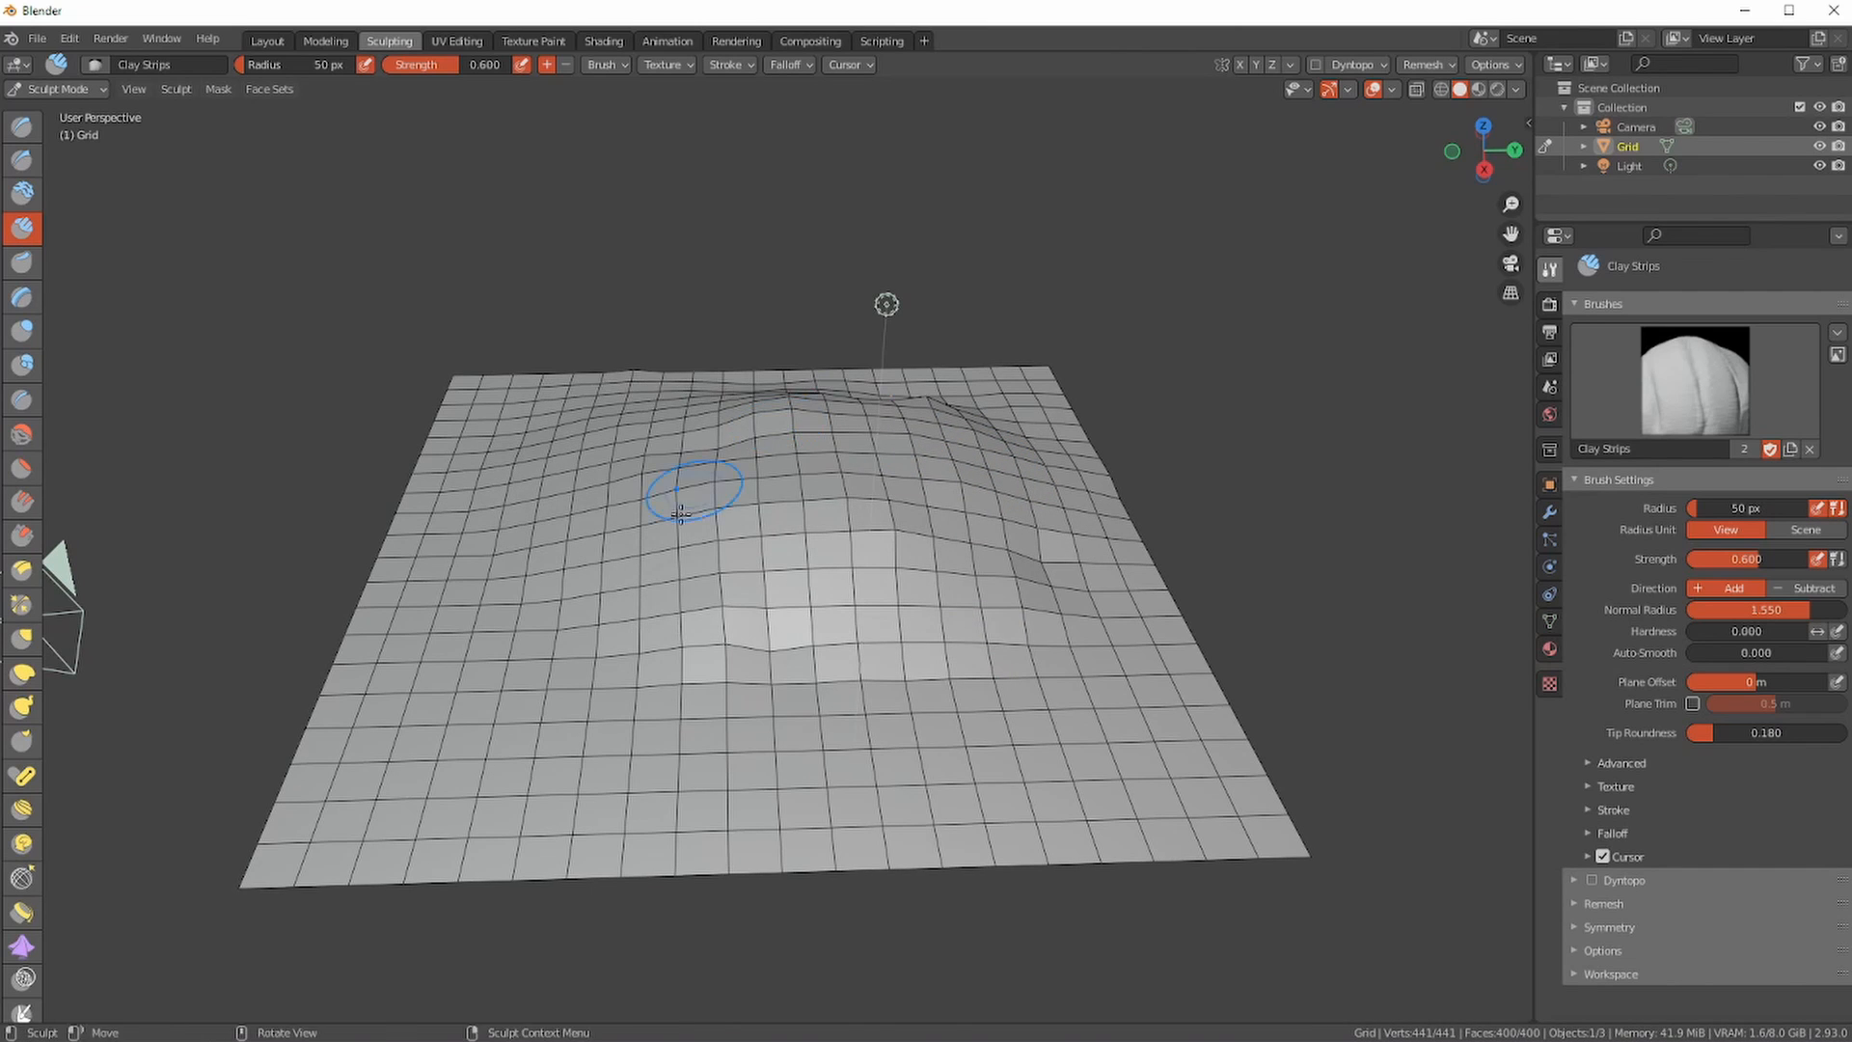
{"action": "middle_click_drag", "start_coordinate": [691, 501], "coordinate": [773, 502]}
{"action": "mouse_move", "coordinate": [675, 497]}
{"action": "left_mouse_down"}
{"action": "mouse_move", "coordinate": [483, 607]}
{"action": "mouse_move", "coordinate": [666, 519]}
{"action": "mouse_move", "coordinate": [497, 558]}
{"action": "left_mouse_up"}
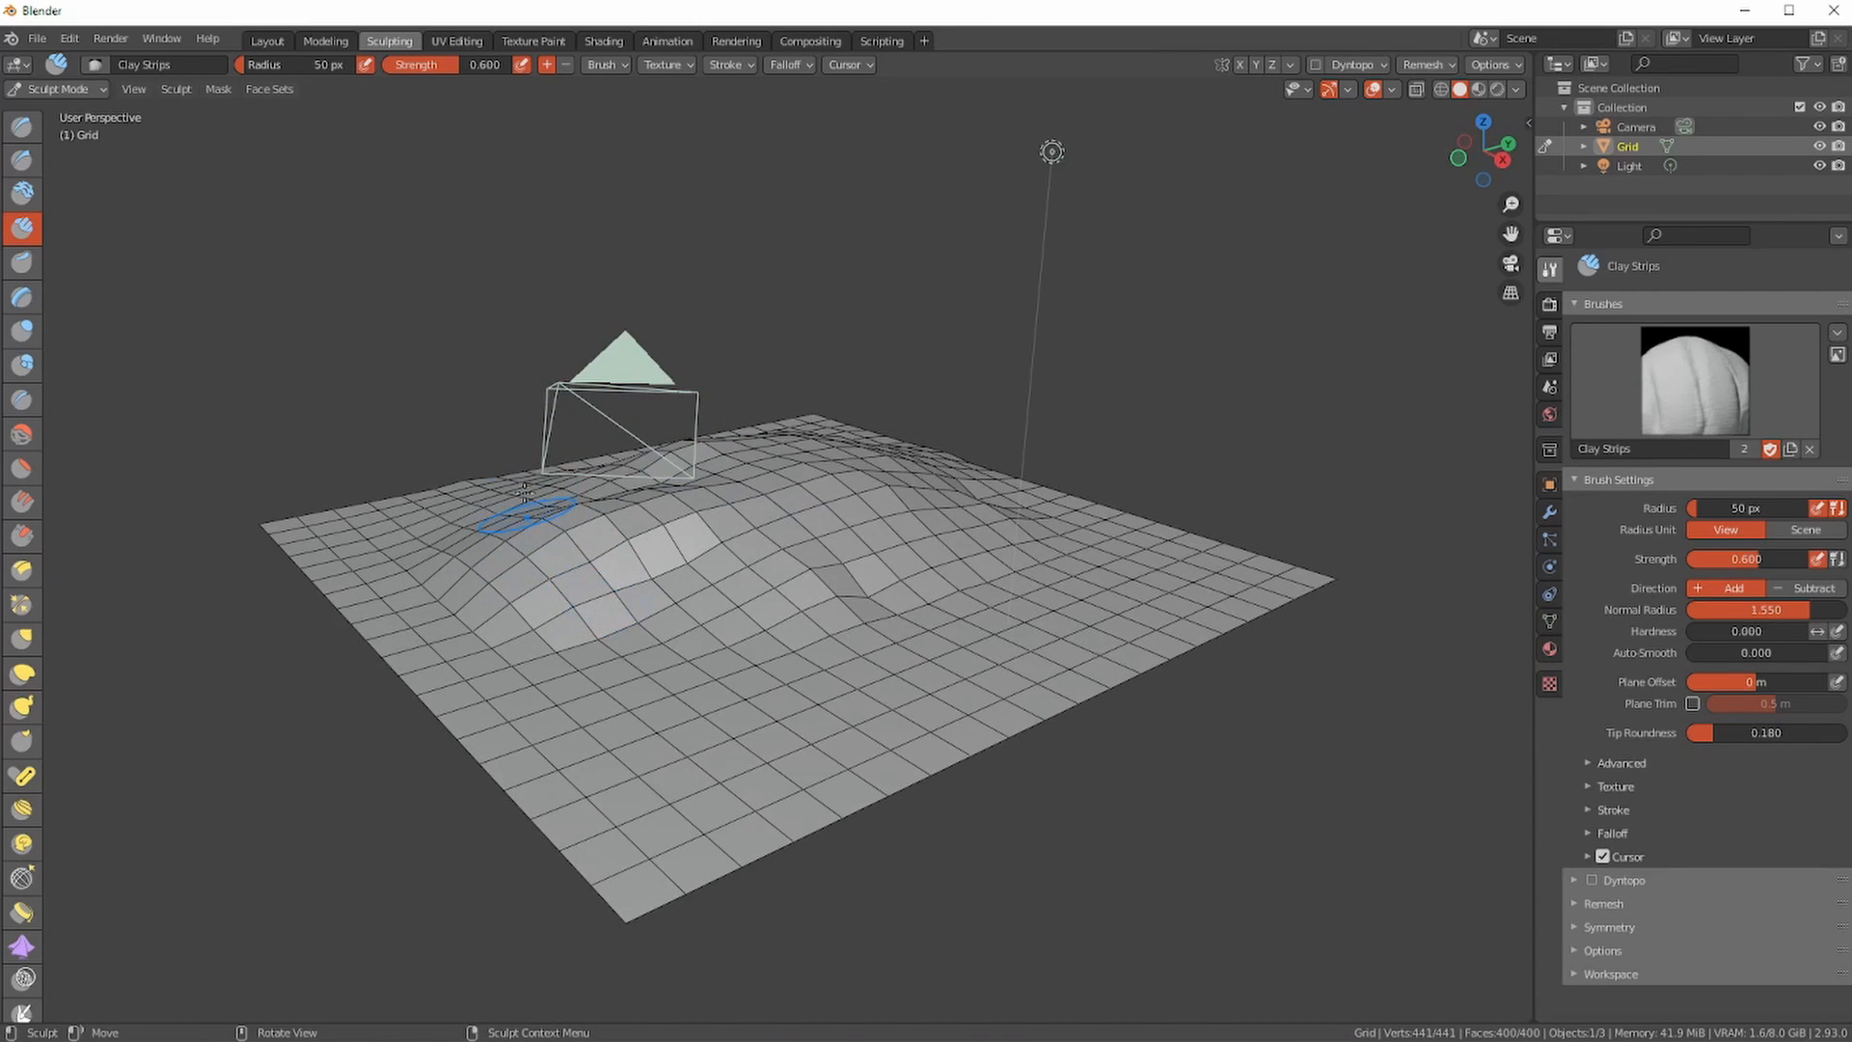
{"action": "mouse_move", "coordinate": [526, 597]}
{"action": "left_mouse_down"}
{"action": "mouse_move", "coordinate": [507, 564]}
{"action": "mouse_move", "coordinate": [593, 546]}
{"action": "mouse_move", "coordinate": [567, 603]}
{"action": "left_mouse_up"}
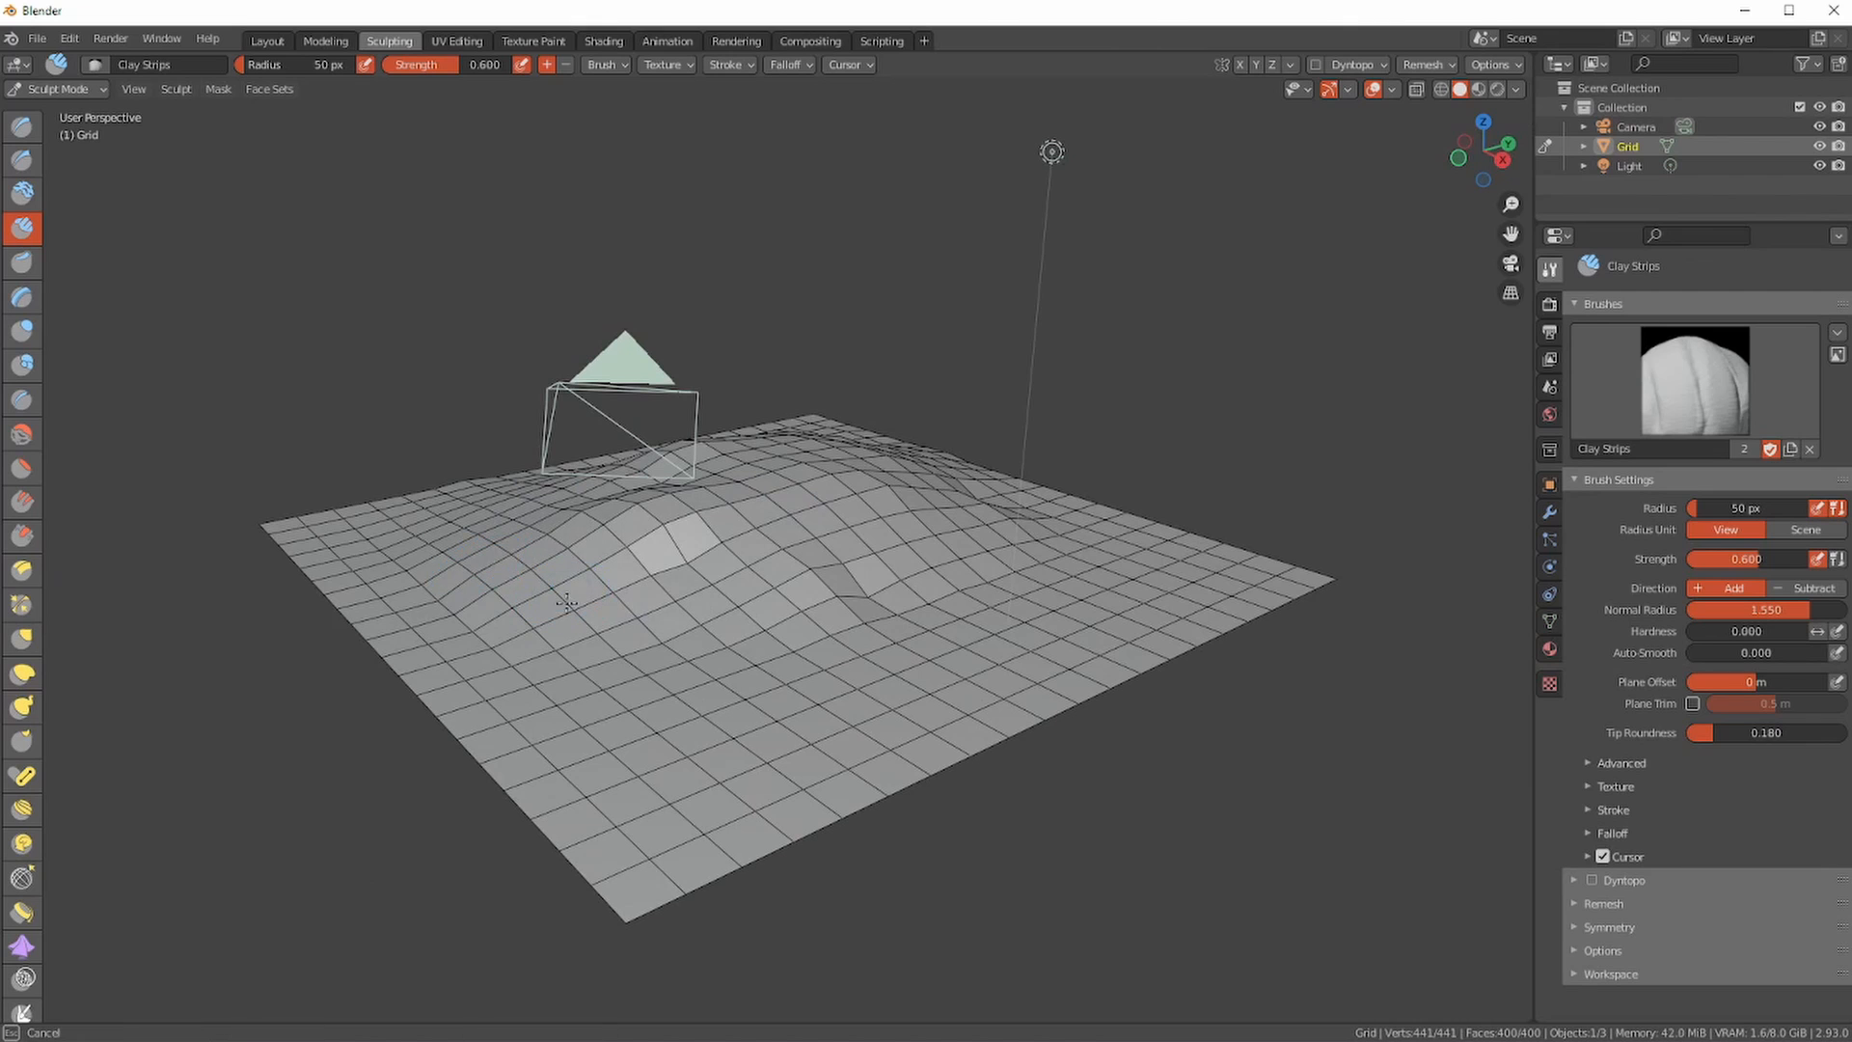
{"action": "left_click_drag", "start_coordinate": [571, 527], "coordinate": [577, 560]}
{"action": "mouse_move", "coordinate": [579, 564]}
{"action": "left_mouse_down"}
{"action": "mouse_move", "coordinate": [543, 529]}
{"action": "mouse_move", "coordinate": [590, 584]}
{"action": "left_mouse_up"}
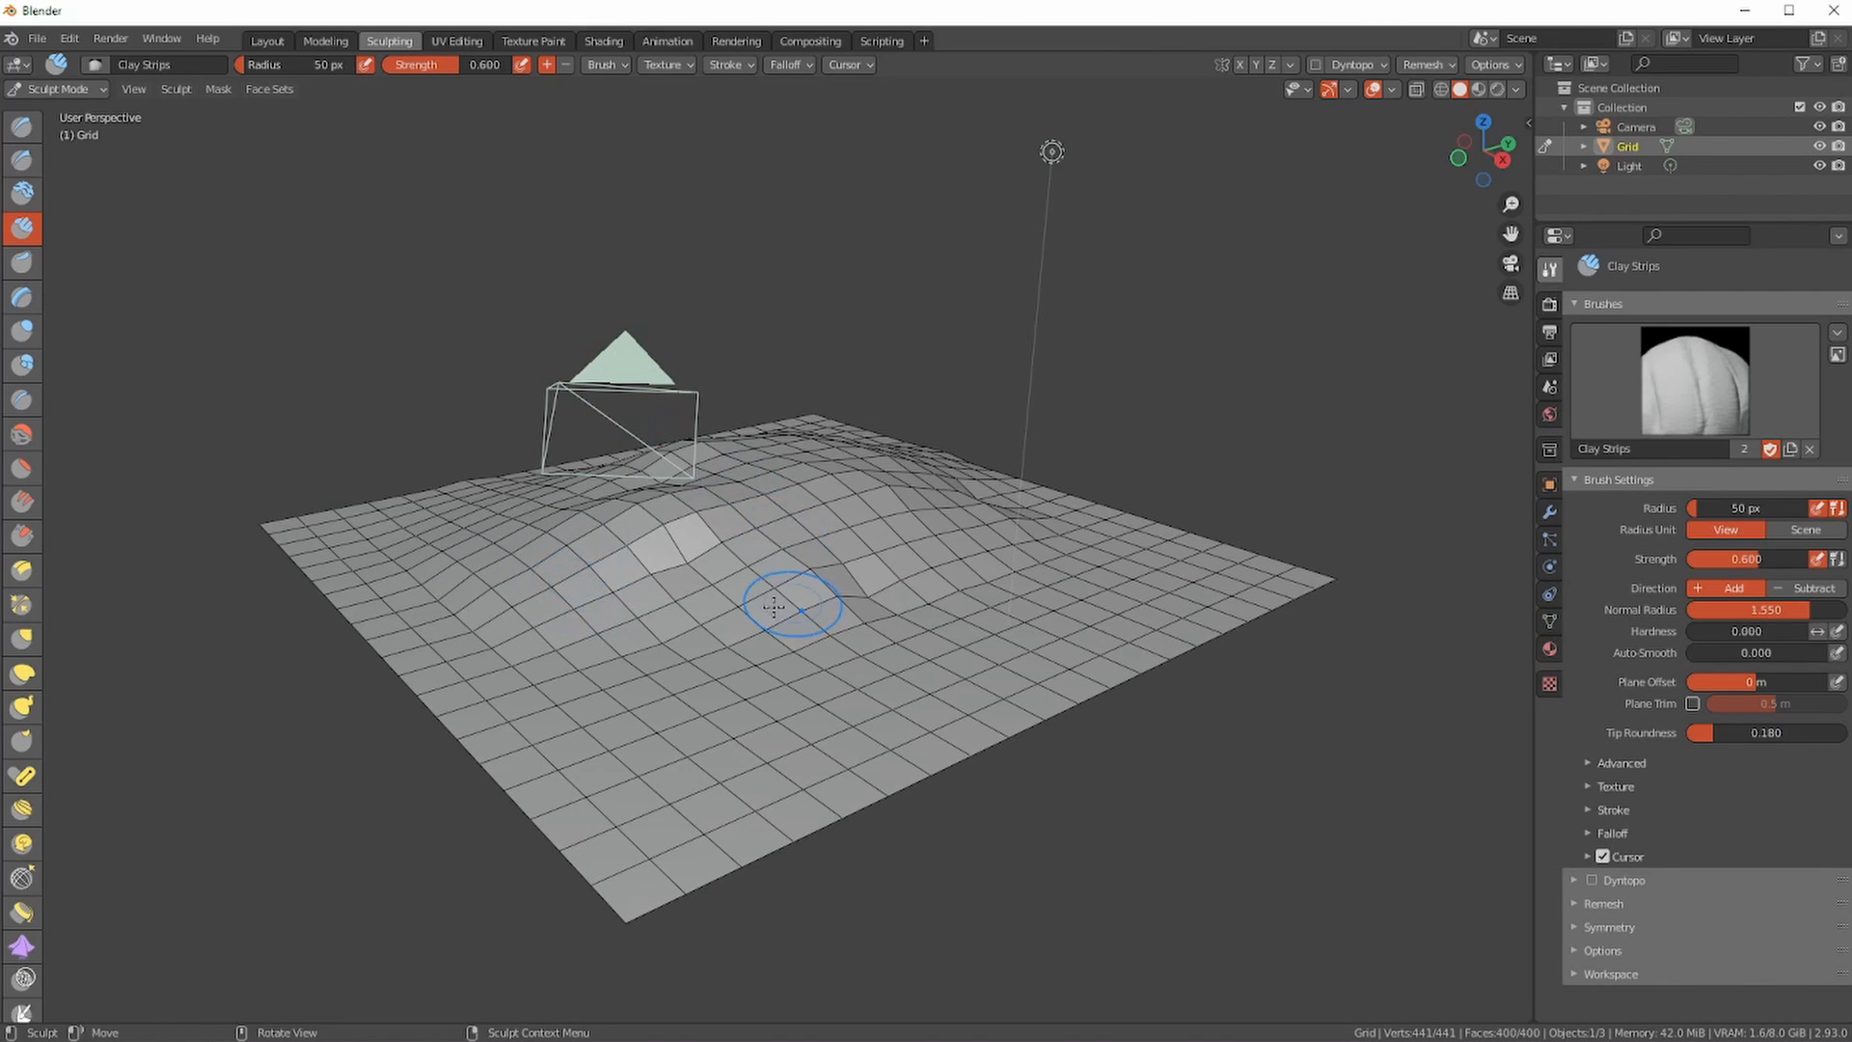
{"action": "middle_click_drag", "start_coordinate": [902, 625], "coordinate": [756, 632]}
{"action": "mouse_move", "coordinate": [1047, 658]}
{"action": "left_mouse_down"}
{"action": "mouse_move", "coordinate": [1039, 627]}
{"action": "mouse_move", "coordinate": [1008, 677]}
{"action": "left_mouse_up"}
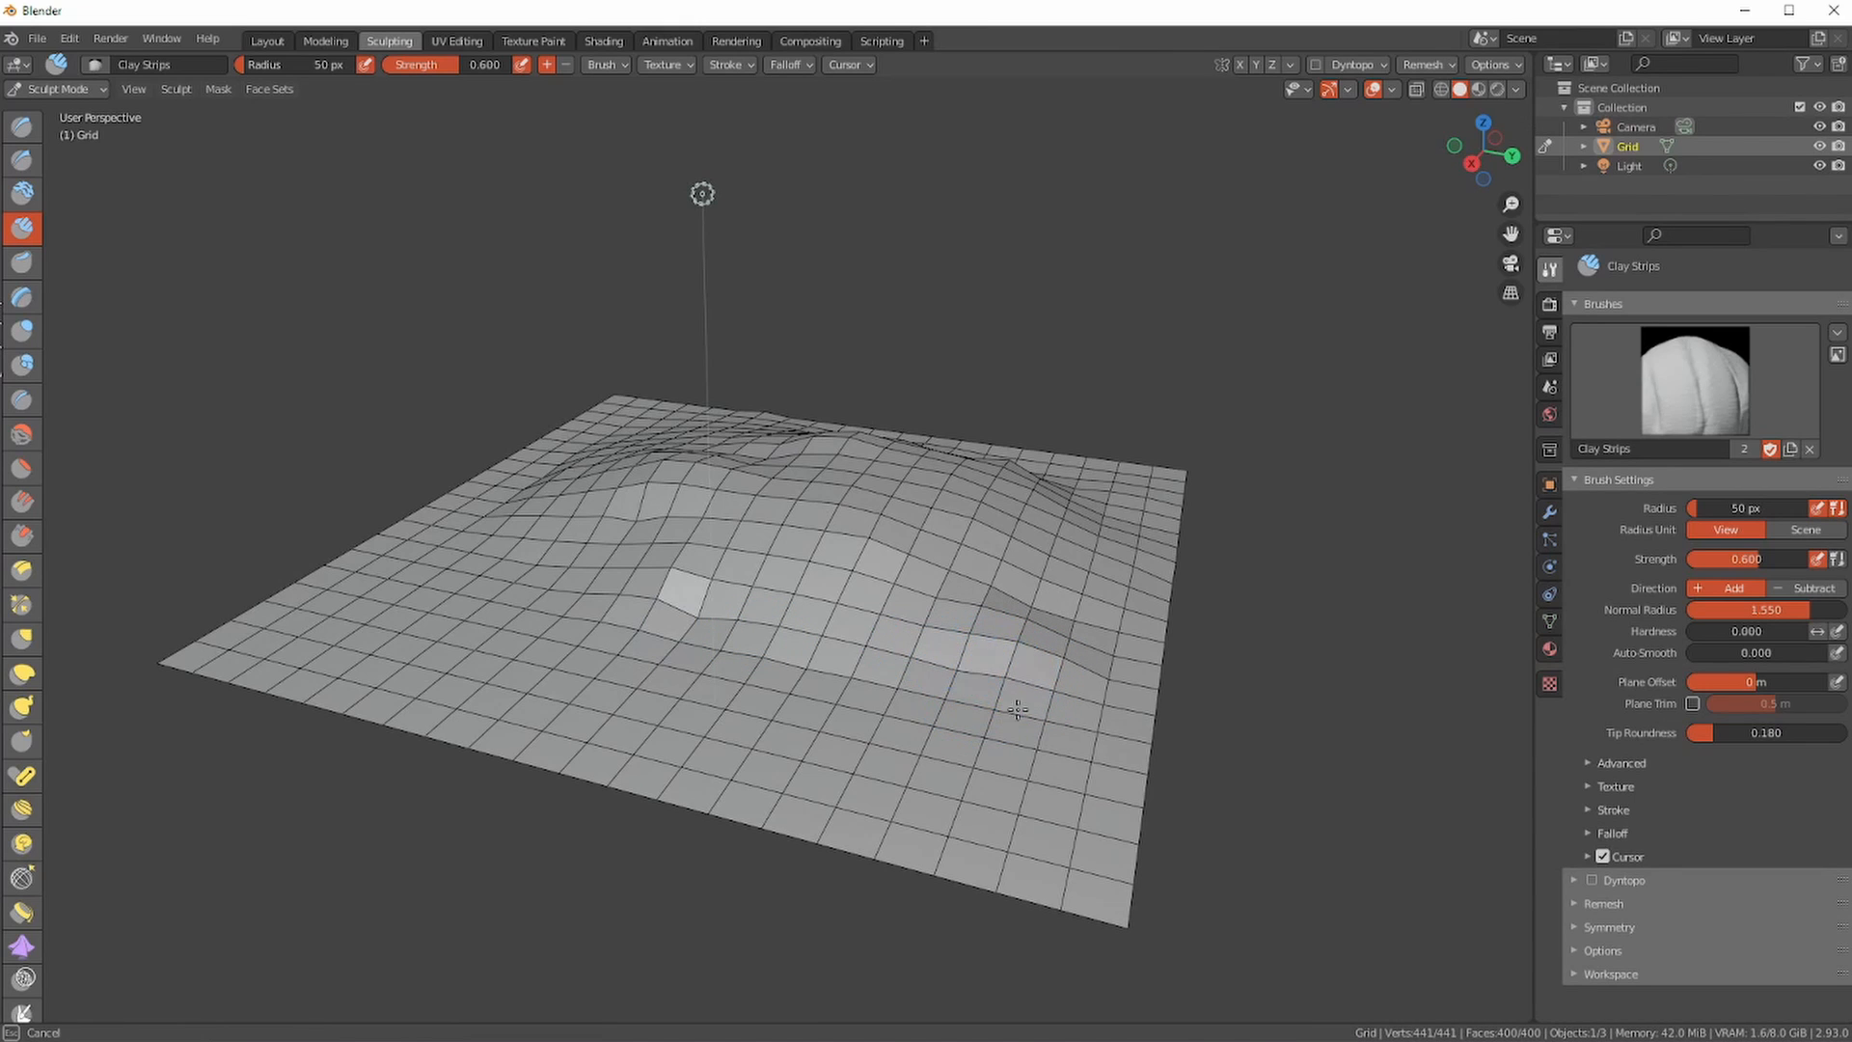
{"action": "mouse_move", "coordinate": [1013, 526]}
{"action": "middle_mouse_down"}
{"action": "mouse_move", "coordinate": [975, 632]}
{"action": "mouse_move", "coordinate": [997, 627]}
{"action": "middle_mouse_up"}
{"action": "mouse_move", "coordinate": [1013, 497]}
{"action": "left_mouse_down"}
{"action": "mouse_move", "coordinate": [734, 588]}
{"action": "mouse_move", "coordinate": [665, 574]}
{"action": "left_mouse_up"}
{"action": "middle_click_drag", "start_coordinate": [579, 569], "coordinate": [645, 552]}
{"action": "mouse_move", "coordinate": [599, 579]}
{"action": "left_mouse_down"}
{"action": "mouse_move", "coordinate": [496, 589]}
{"action": "mouse_move", "coordinate": [515, 664]}
{"action": "mouse_move", "coordinate": [577, 702]}
{"action": "left_mouse_up"}
{"action": "left_click_drag", "start_coordinate": [583, 702], "coordinate": [531, 662]}
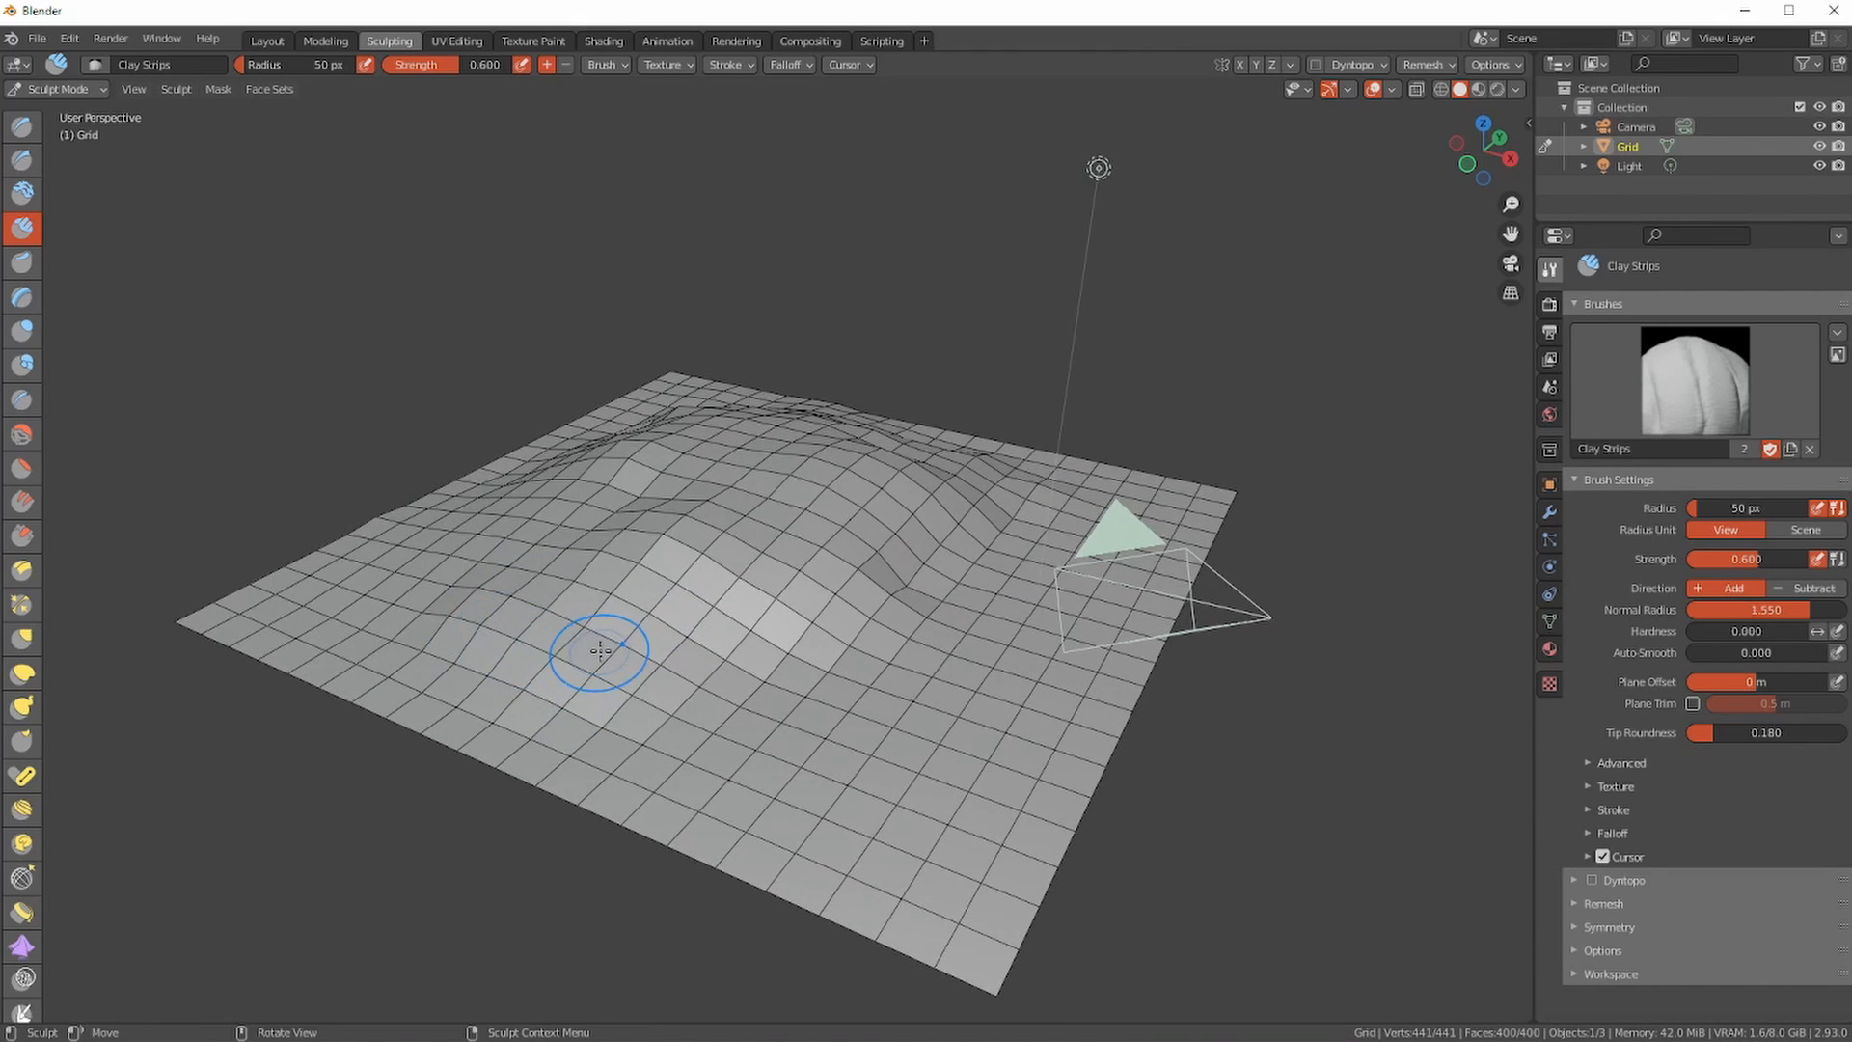
{"action": "mouse_move", "coordinate": [716, 560]}
{"action": "middle_mouse_down"}
{"action": "mouse_move", "coordinate": [592, 570]}
{"action": "mouse_move", "coordinate": [786, 587]}
{"action": "mouse_move", "coordinate": [640, 566]}
{"action": "middle_mouse_up"}
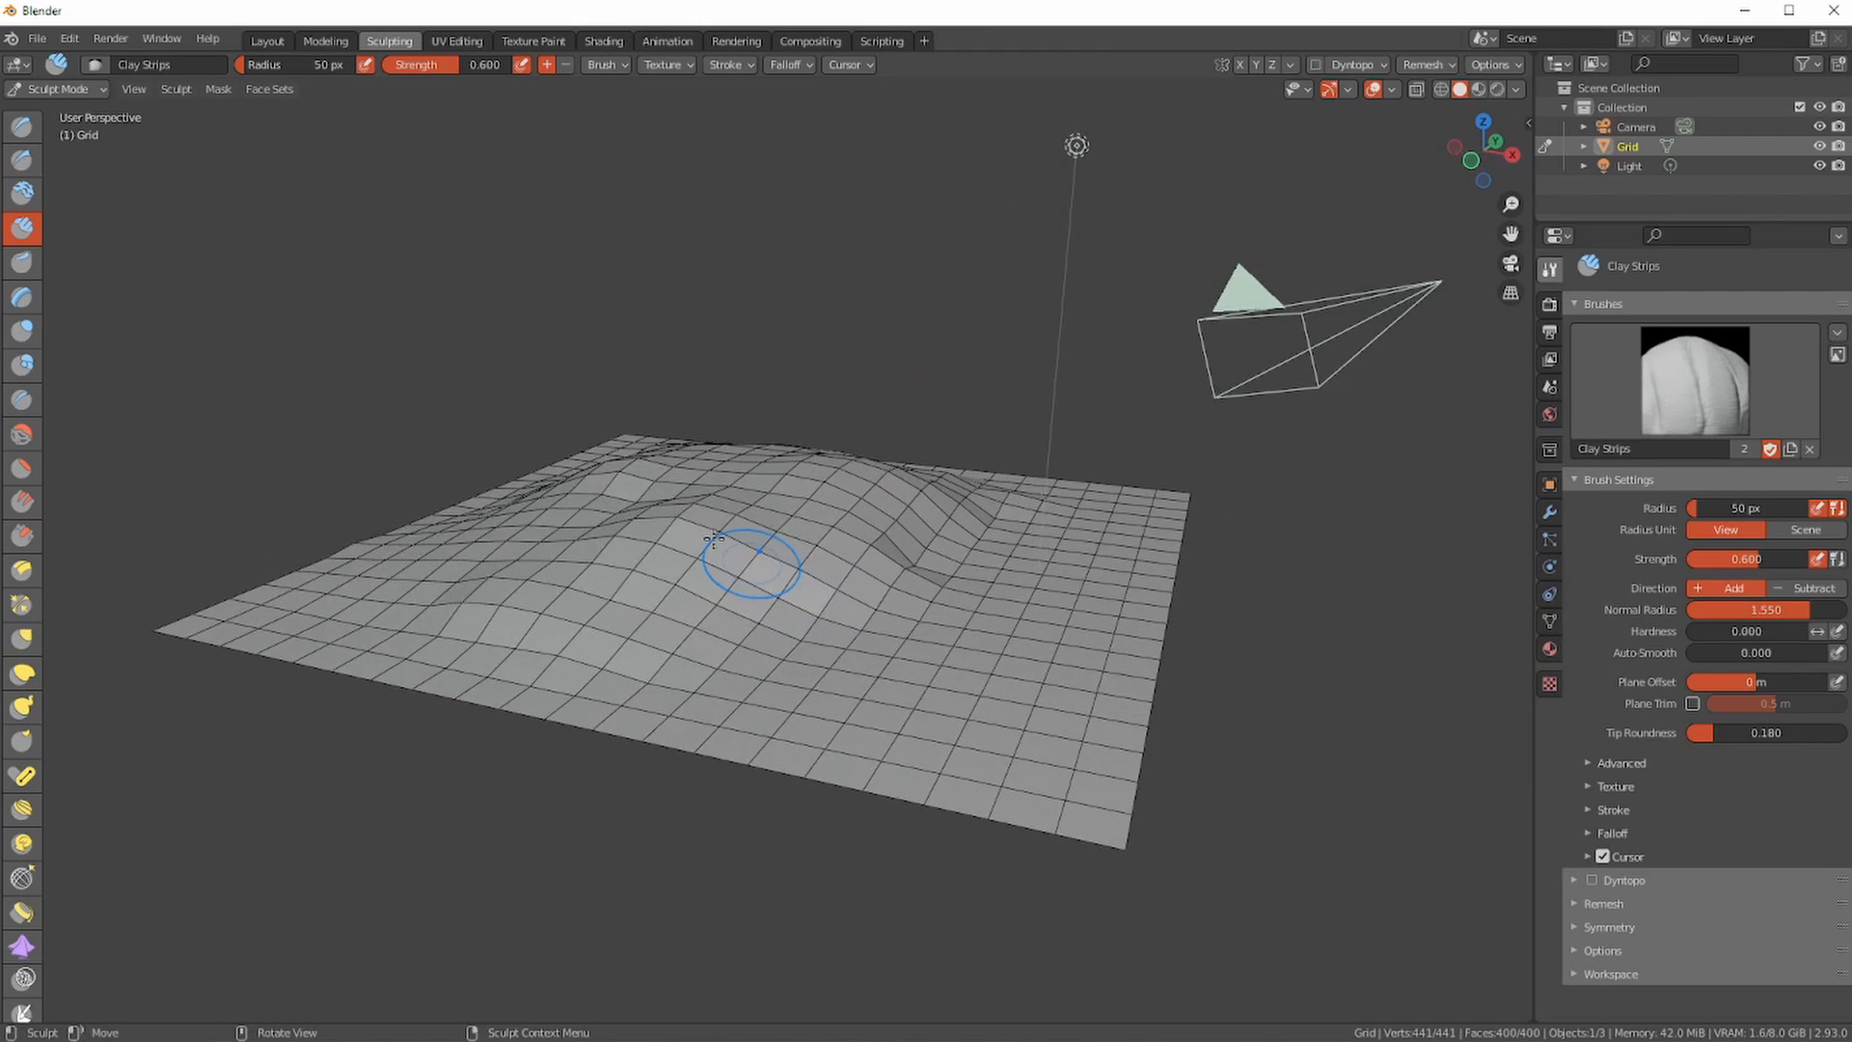
{"action": "mouse_move", "coordinate": [1031, 546]}
{"action": "left_mouse_down"}
{"action": "mouse_move", "coordinate": [931, 587]}
{"action": "mouse_move", "coordinate": [808, 555]}
{"action": "mouse_move", "coordinate": [815, 612]}
{"action": "mouse_move", "coordinate": [637, 627]}
{"action": "left_mouse_up"}
{"action": "mouse_move", "coordinate": [632, 625]}
{"action": "middle_mouse_down"}
{"action": "mouse_move", "coordinate": [762, 669]}
{"action": "mouse_move", "coordinate": [729, 686]}
{"action": "middle_mouse_up"}
{"action": "left_click_drag", "start_coordinate": [729, 686], "coordinate": [689, 789]}
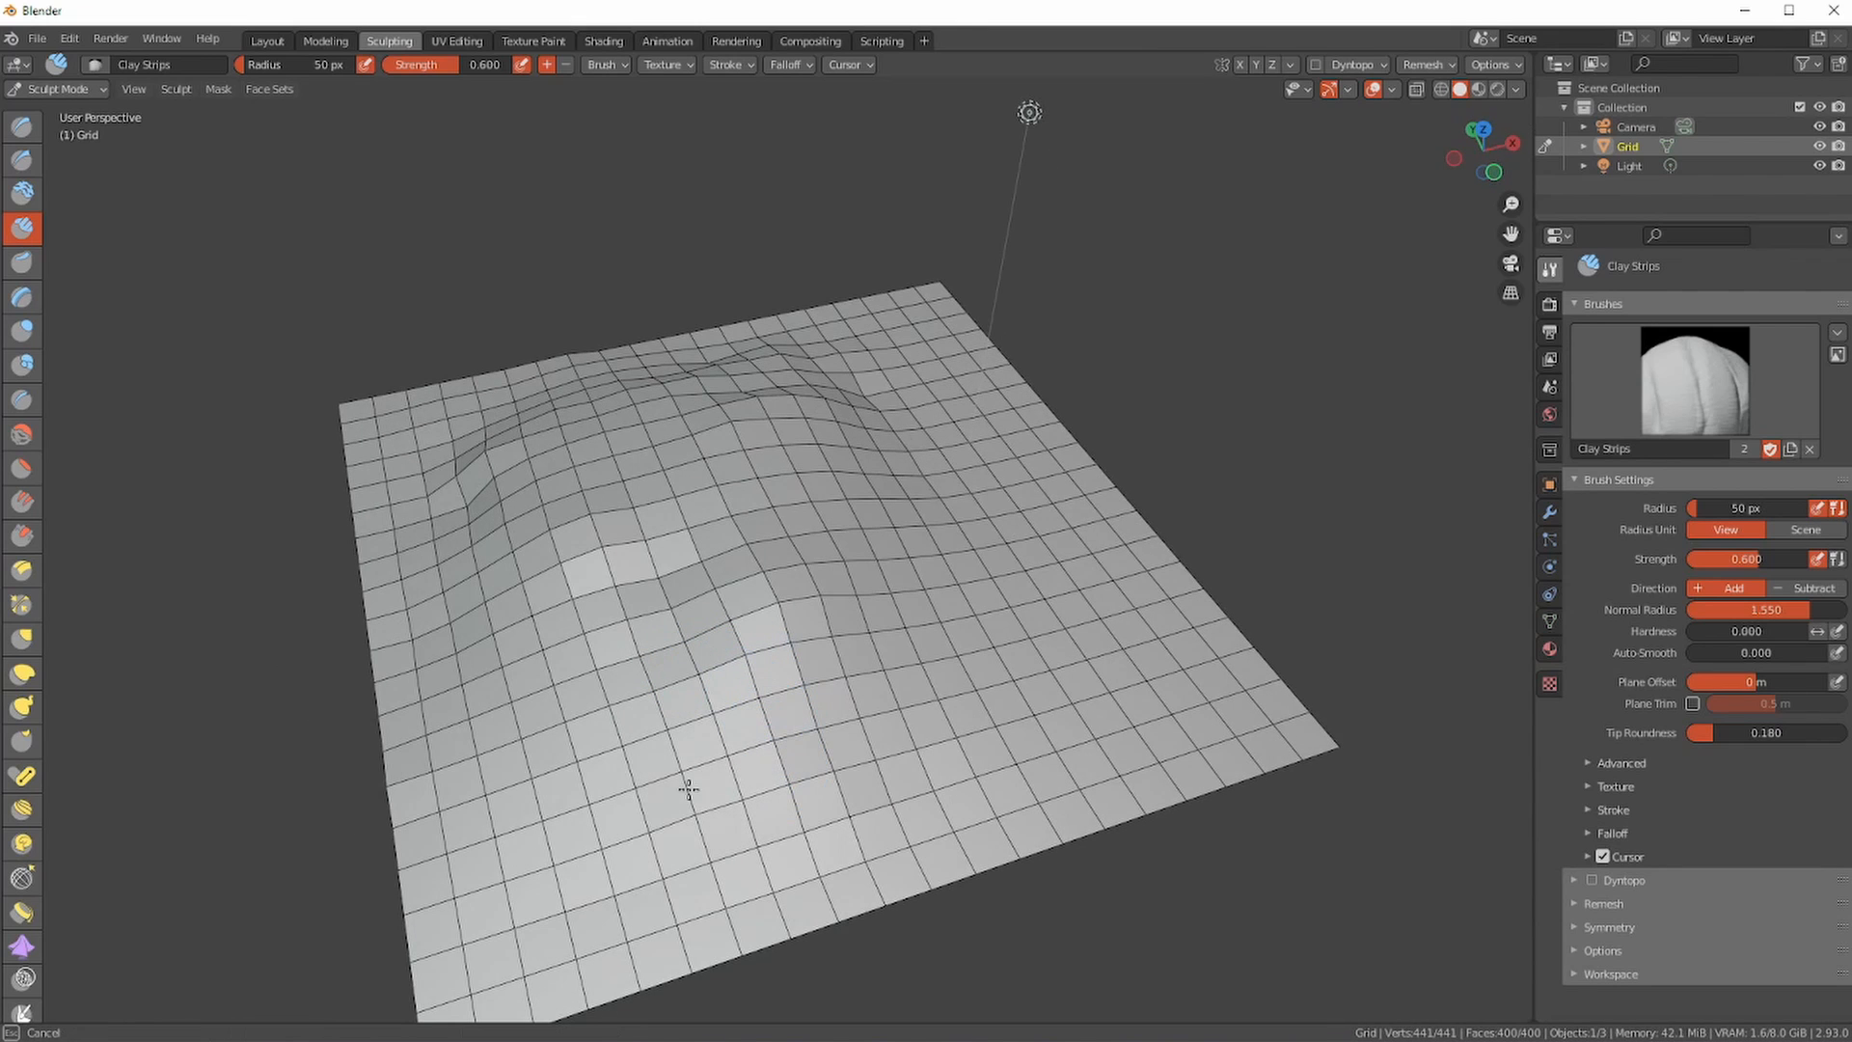
{"action": "mouse_move", "coordinate": [585, 667]}
{"action": "left_mouse_down"}
{"action": "mouse_move", "coordinate": [525, 521]}
{"action": "mouse_move", "coordinate": [472, 454]}
{"action": "mouse_move", "coordinate": [656, 390]}
{"action": "mouse_move", "coordinate": [871, 379]}
{"action": "mouse_move", "coordinate": [624, 368]}
{"action": "mouse_move", "coordinate": [681, 347]}
{"action": "left_mouse_up"}
{"action": "middle_click_drag", "start_coordinate": [661, 537], "coordinate": [599, 494]}
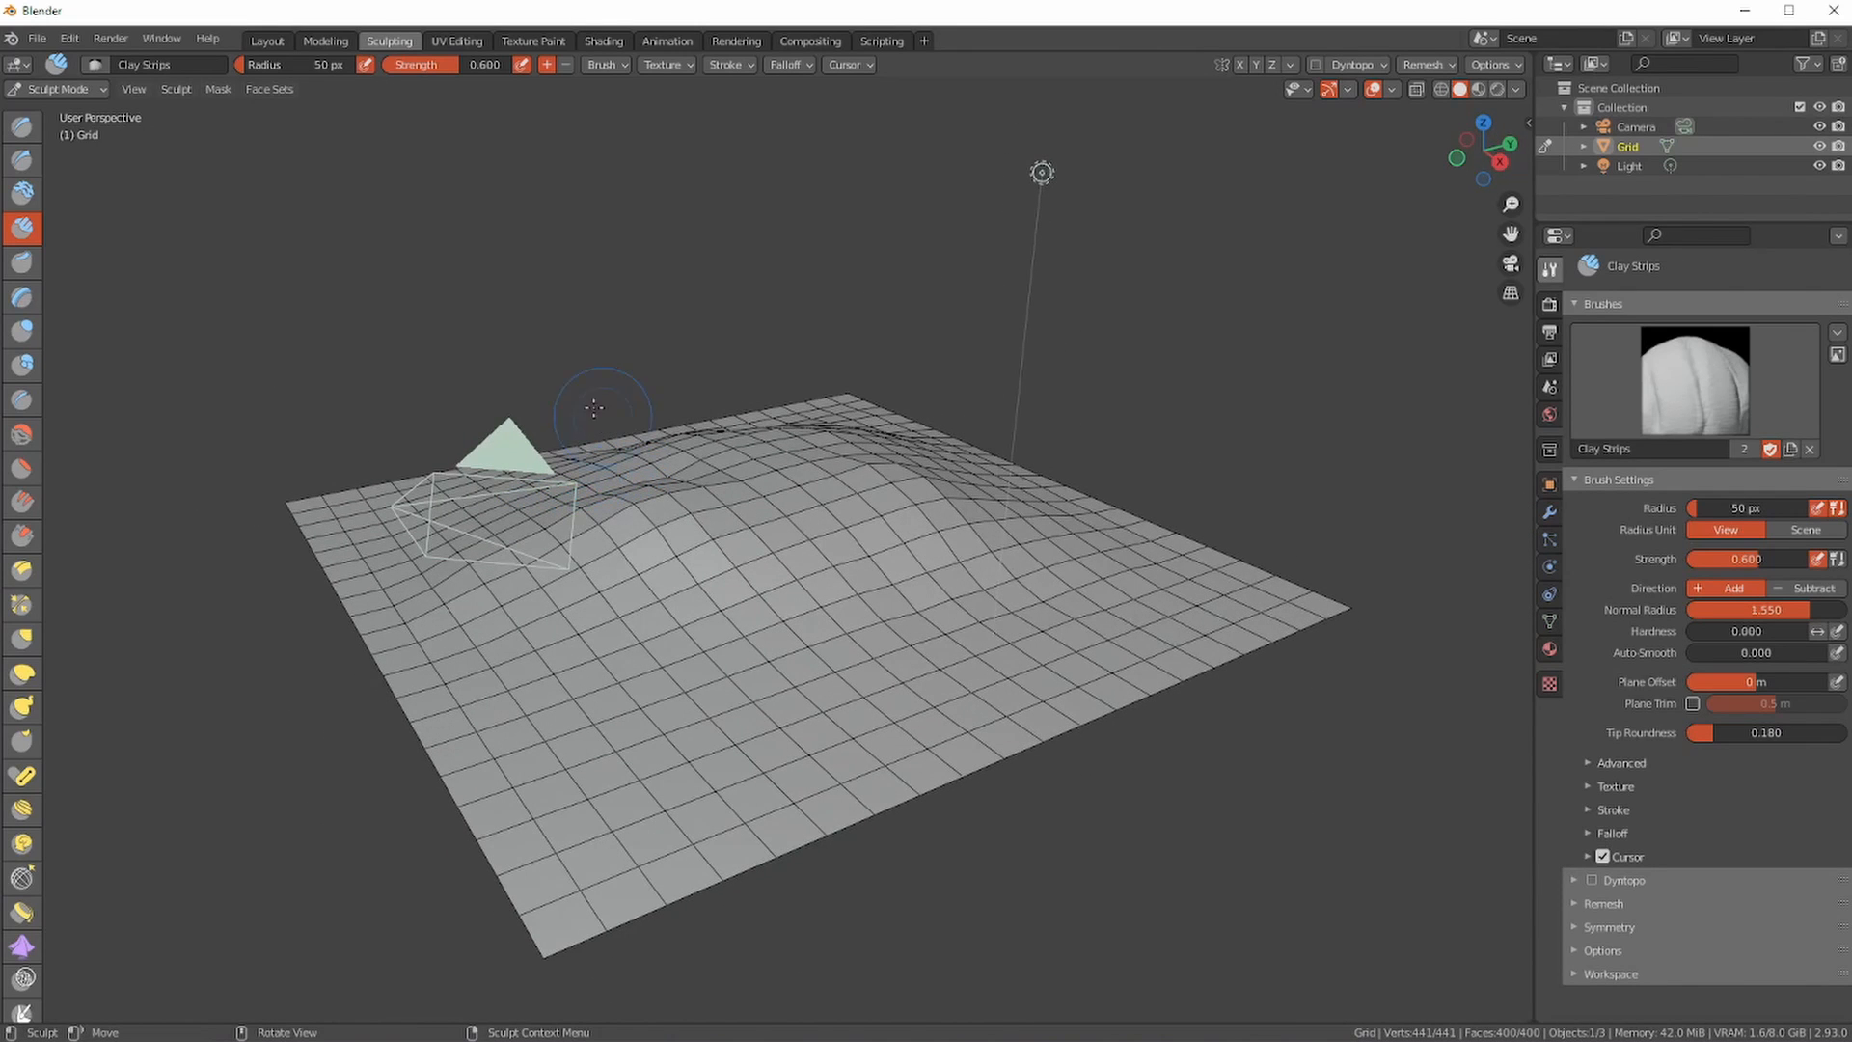
{"action": "middle_click_drag", "start_coordinate": [552, 506], "coordinate": [510, 360]}
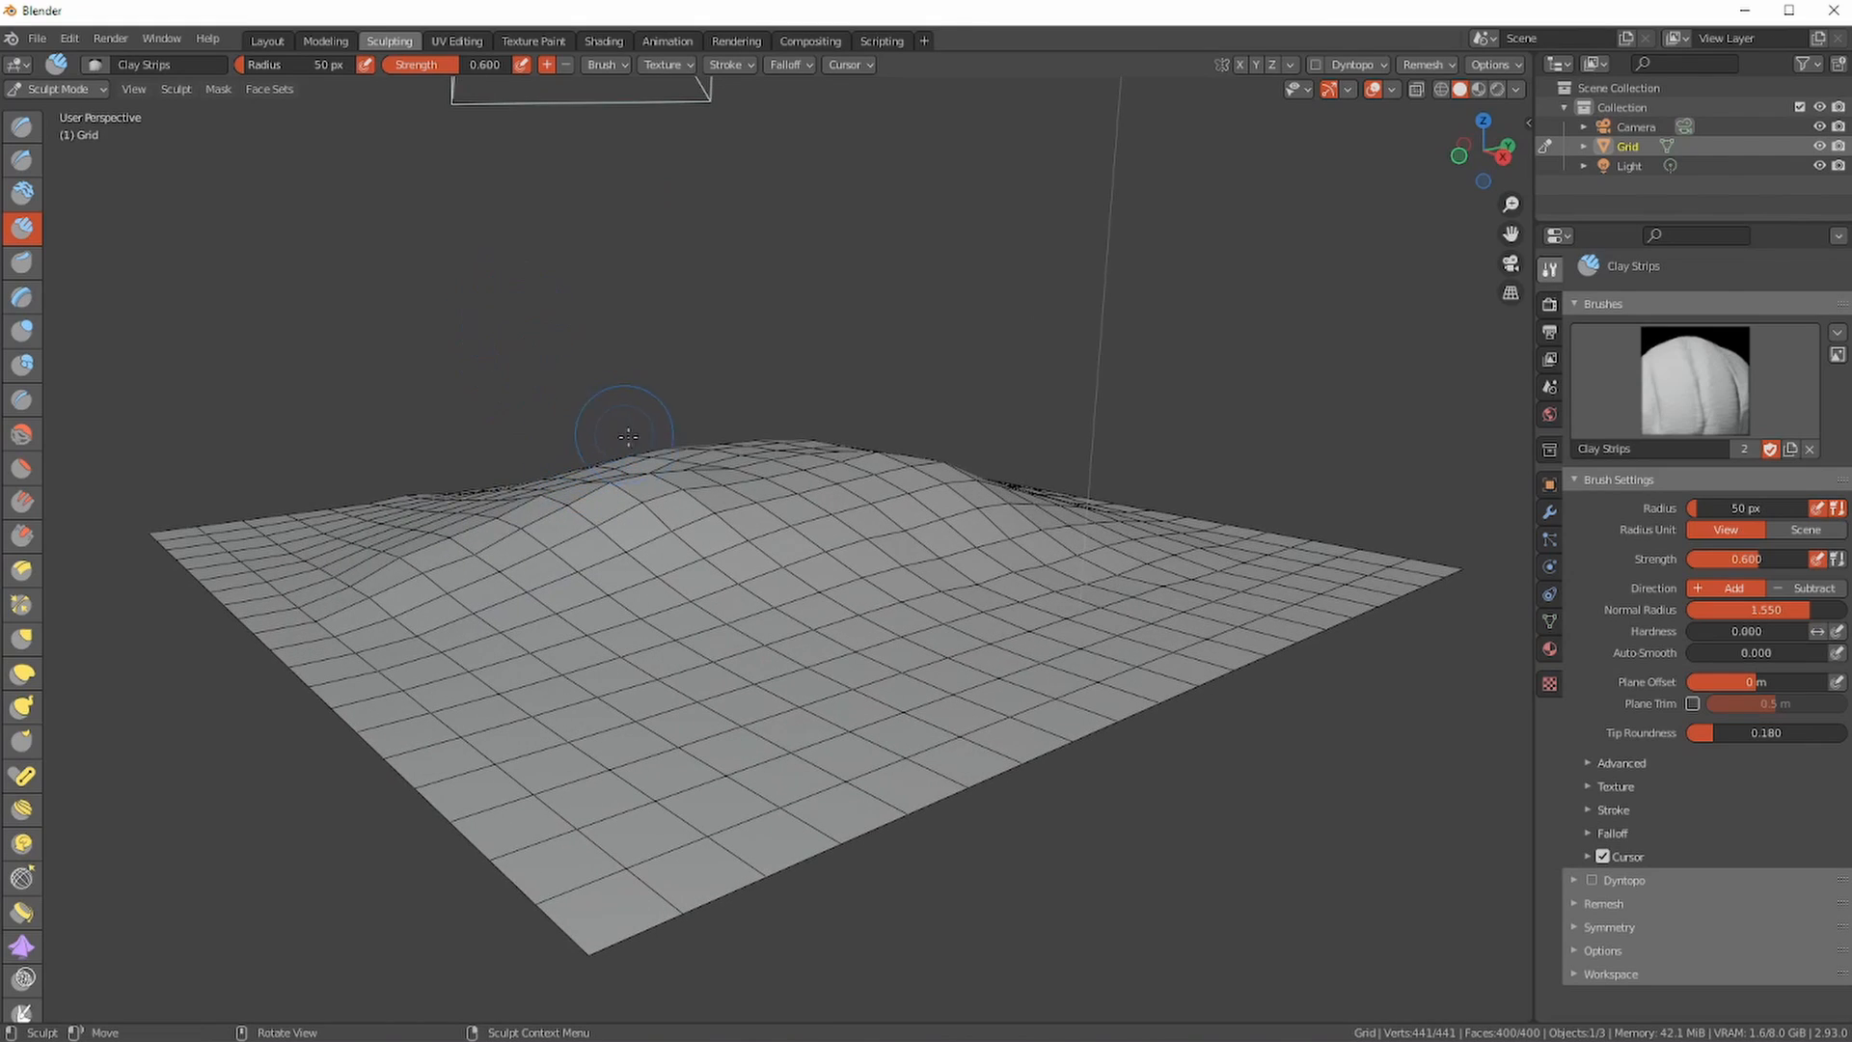
{"action": "mouse_move", "coordinate": [661, 517]}
{"action": "middle_mouse_down"}
{"action": "mouse_move", "coordinate": [500, 136]}
{"action": "mouse_move", "coordinate": [591, 538]}
{"action": "mouse_move", "coordinate": [632, 526]}
{"action": "middle_mouse_up"}
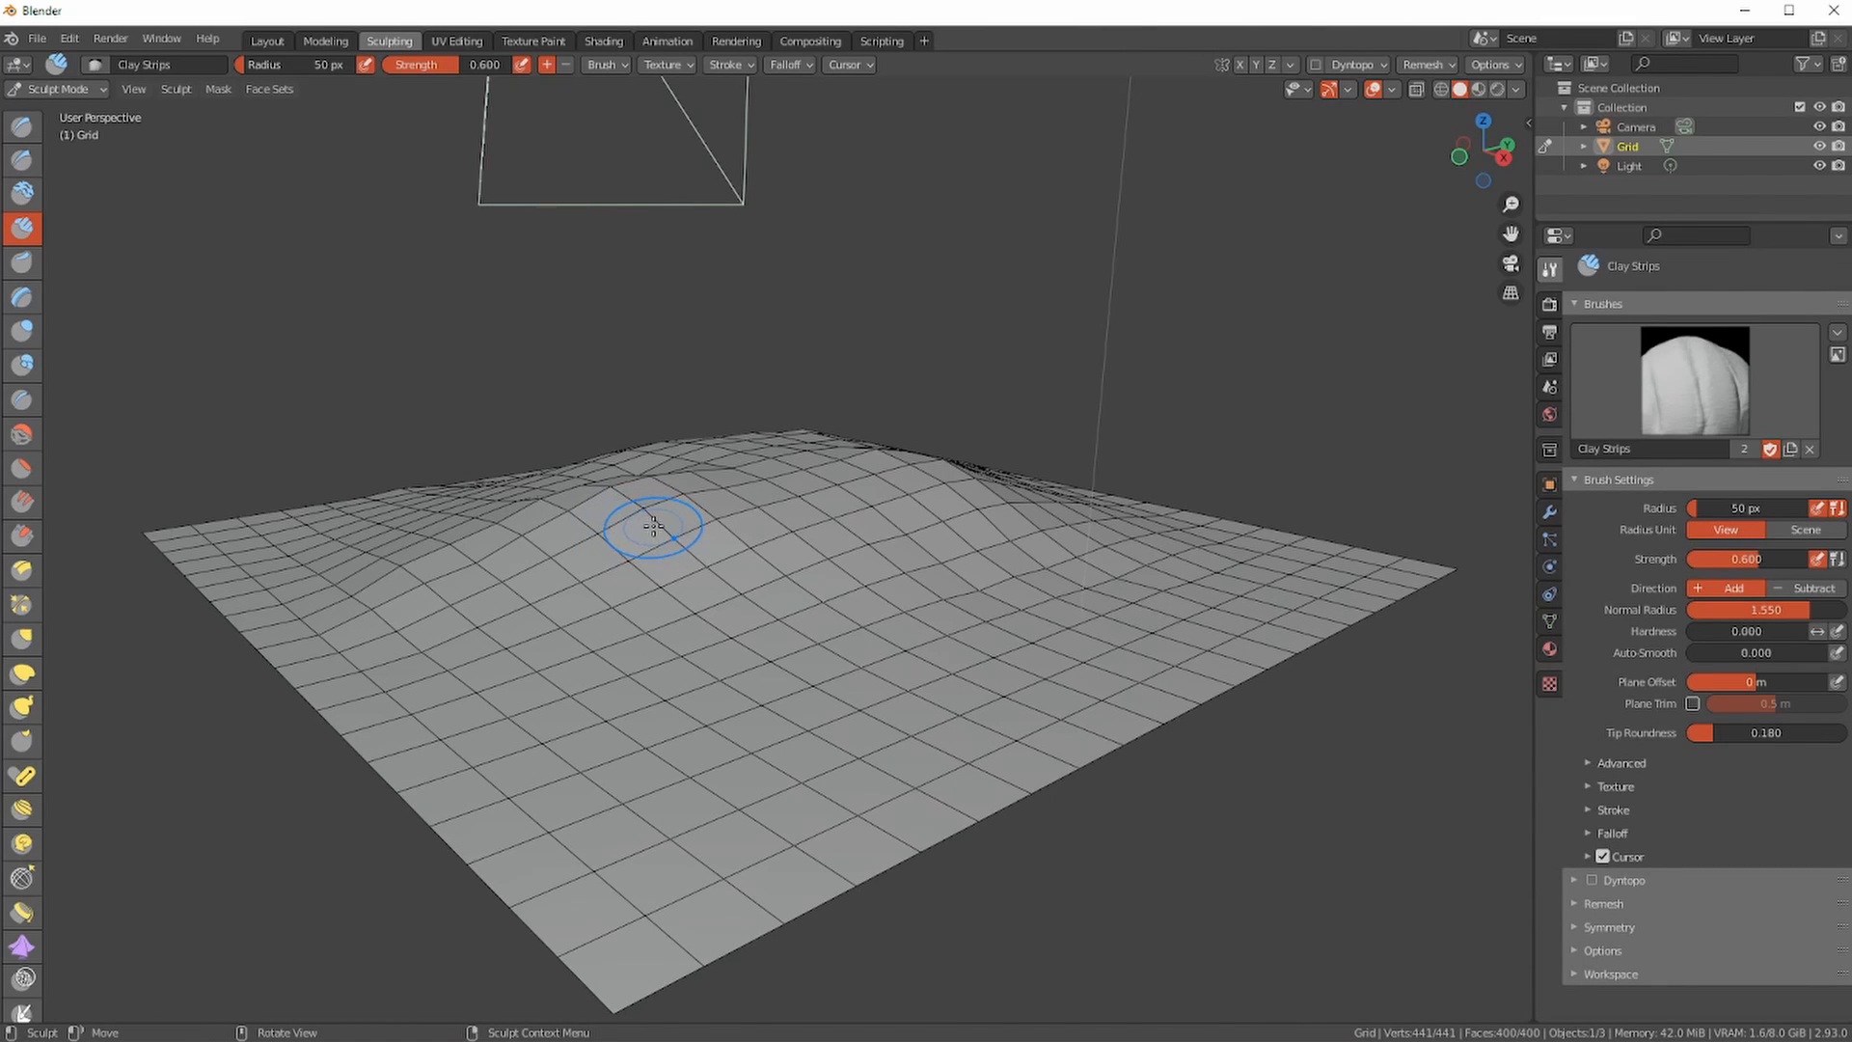
{"action": "mouse_move", "coordinate": [695, 566]}
{"action": "middle_mouse_down"}
{"action": "mouse_move", "coordinate": [725, 628]}
{"action": "mouse_move", "coordinate": [697, 631]}
{"action": "mouse_move", "coordinate": [765, 550]}
{"action": "mouse_move", "coordinate": [622, 540]}
{"action": "mouse_move", "coordinate": [637, 497]}
{"action": "middle_mouse_up"}
{"action": "mouse_move", "coordinate": [703, 579]}
{"action": "middle_mouse_down"}
{"action": "mouse_move", "coordinate": [649, 512]}
{"action": "mouse_move", "coordinate": [685, 532]}
{"action": "middle_mouse_up"}
{"action": "scroll", "coordinate": [666, 509], "scroll_direction": "down", "scroll_amount": 4}
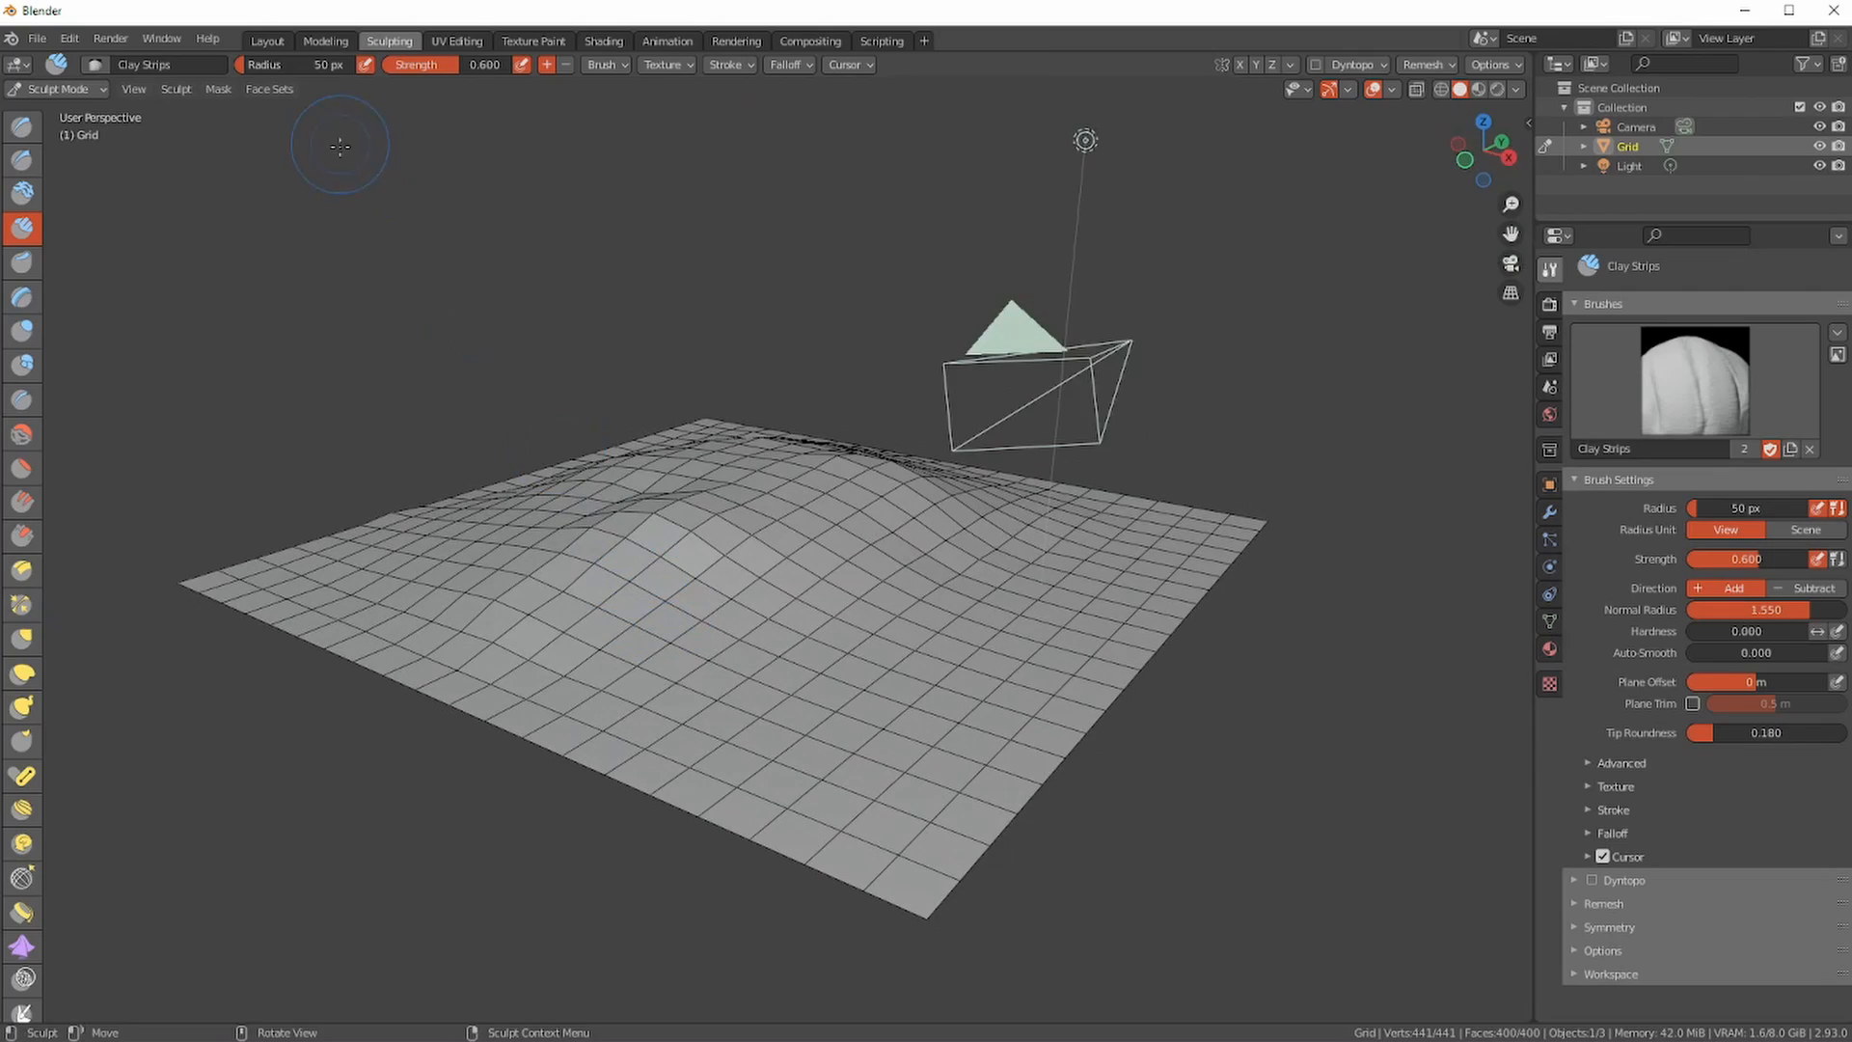
- Return to the Layout workspace and apply smooth shading to the sculpted grid
{"action": "left_click", "coordinate": [325, 40]}
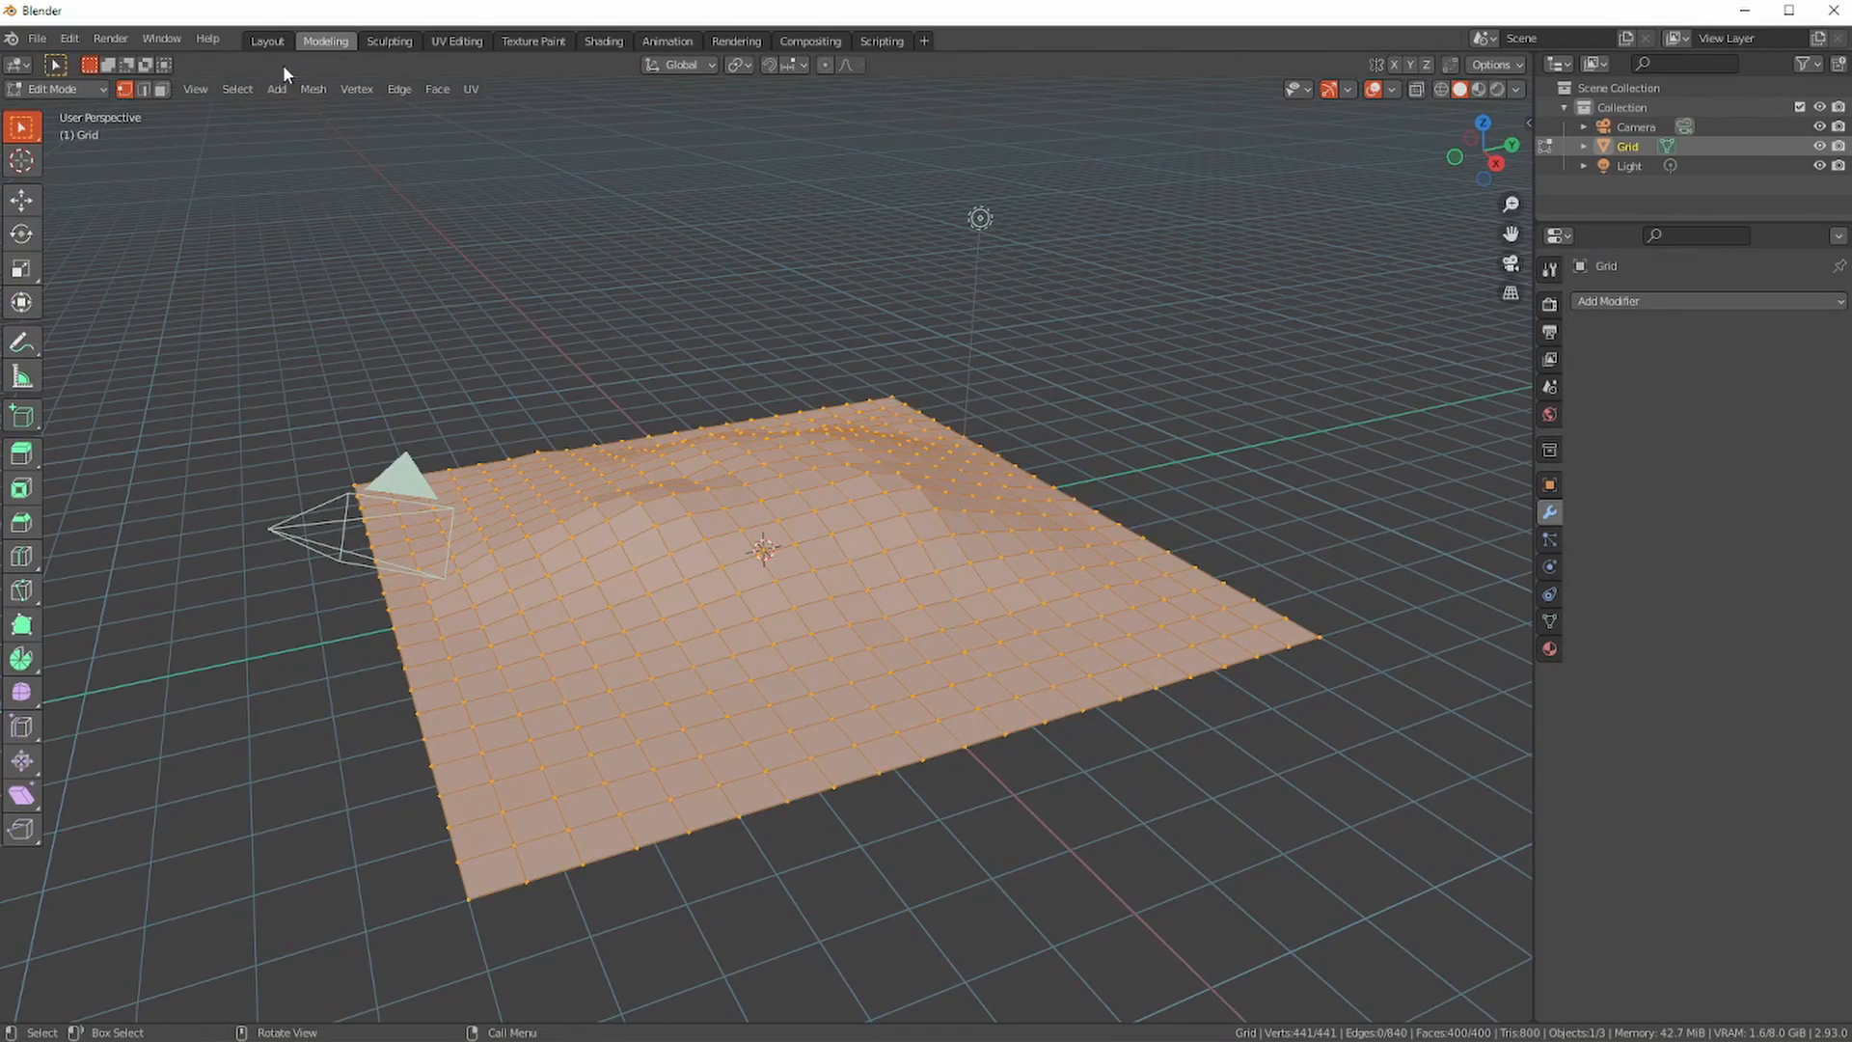
{"action": "left_click", "coordinate": [273, 46]}
{"action": "middle_click_drag", "start_coordinate": [358, 307], "coordinate": [397, 281]}
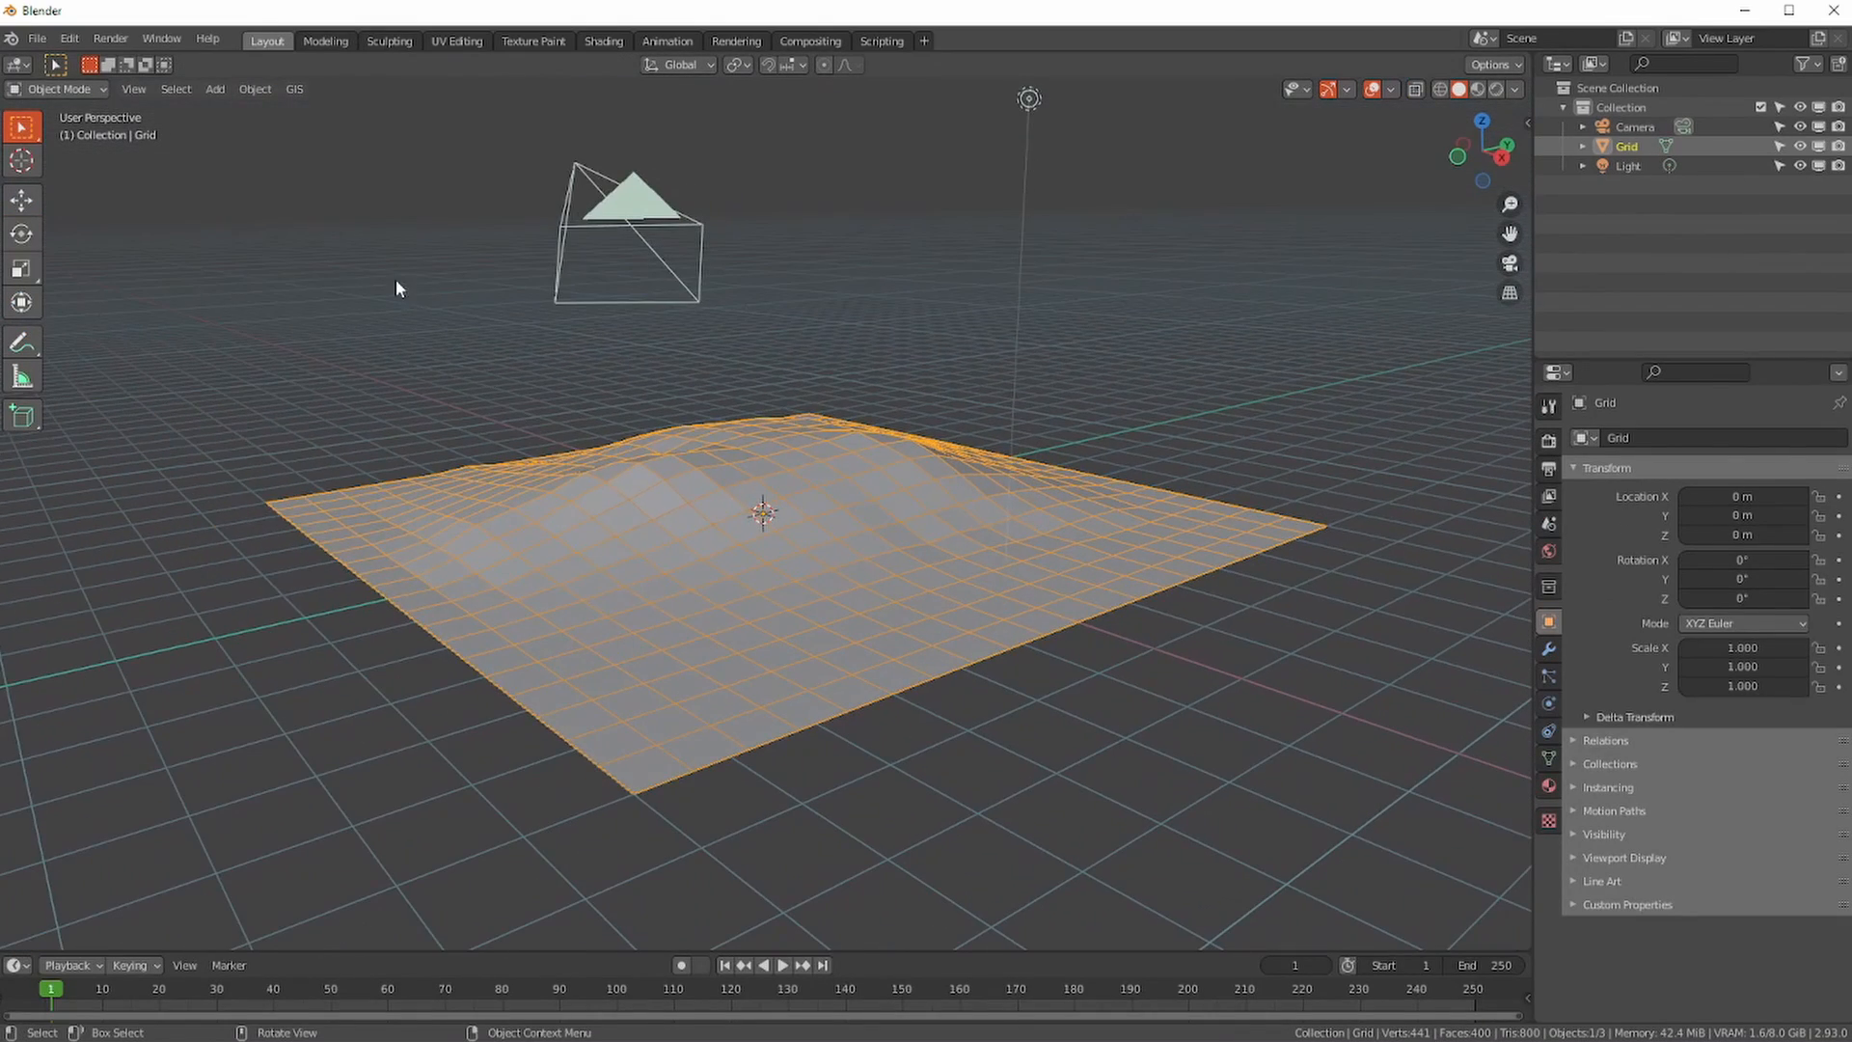
{"action": "left_click", "coordinate": [253, 89]}
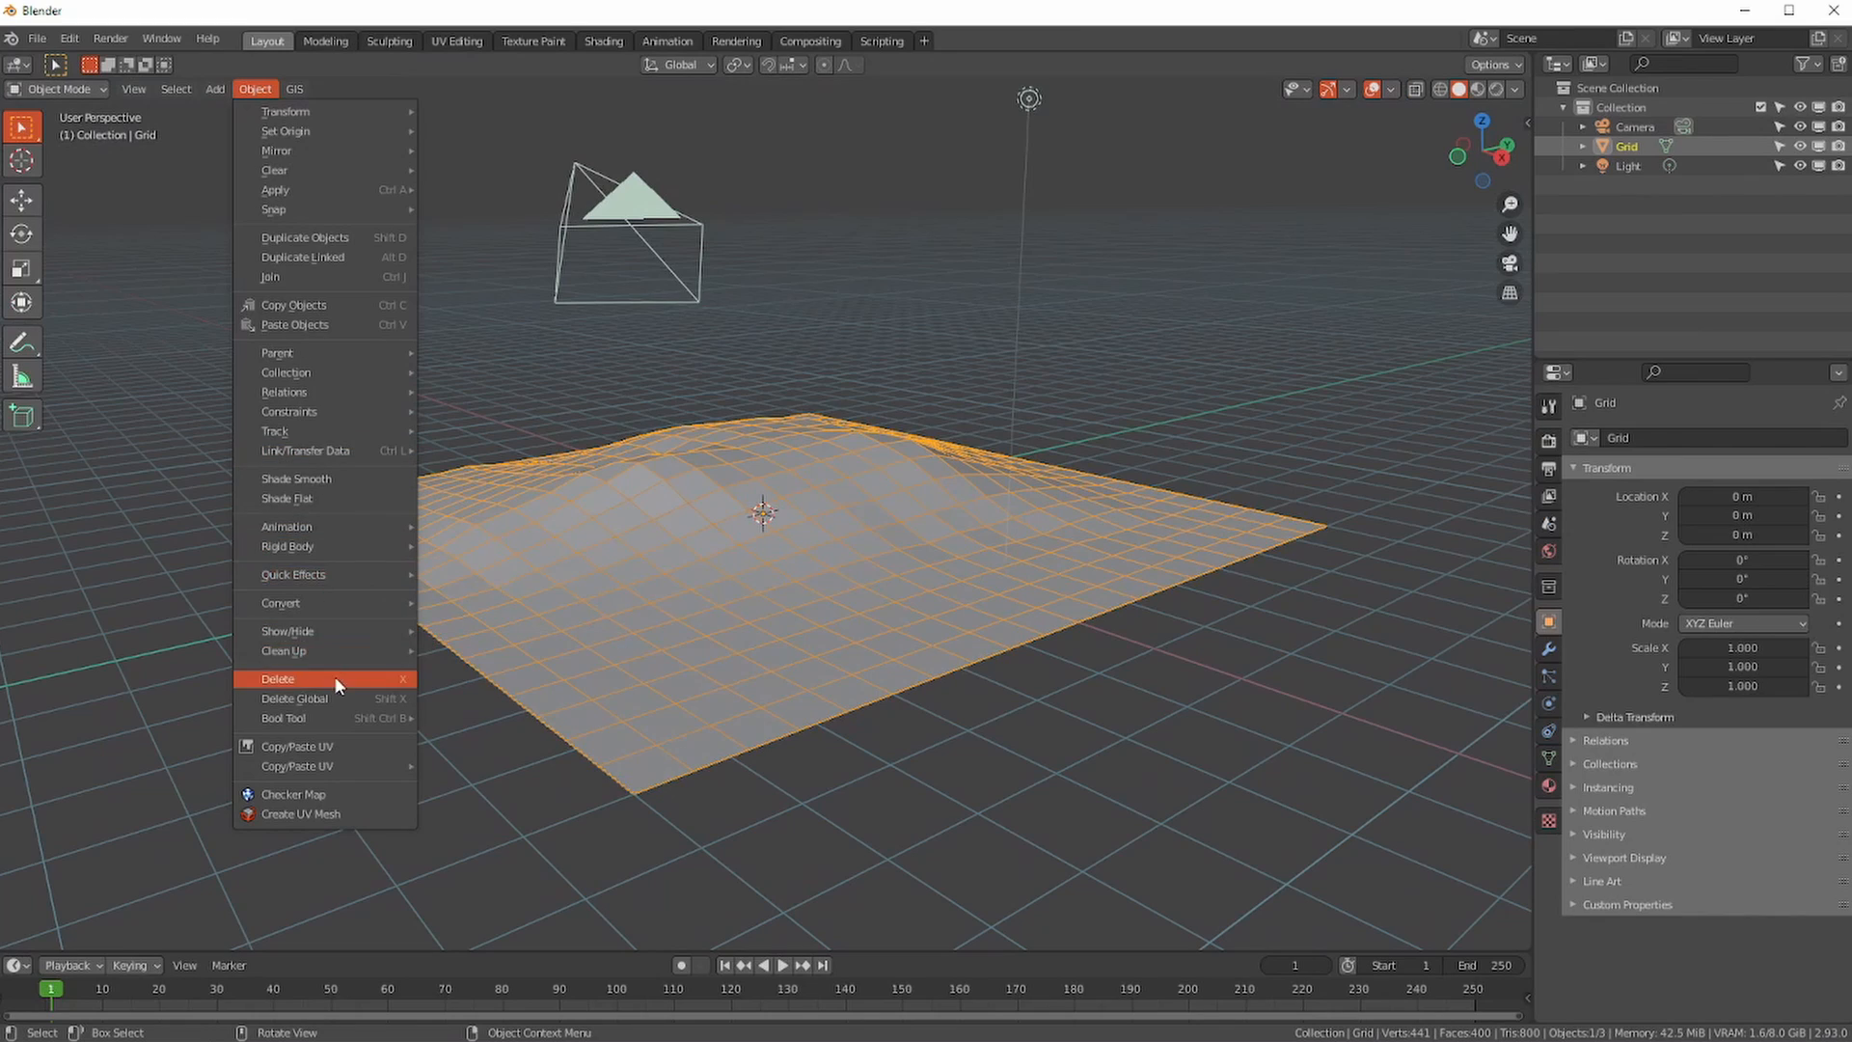
{"action": "left_click", "coordinate": [304, 479]}
{"action": "middle_click_drag", "start_coordinate": [899, 469], "coordinate": [663, 548]}
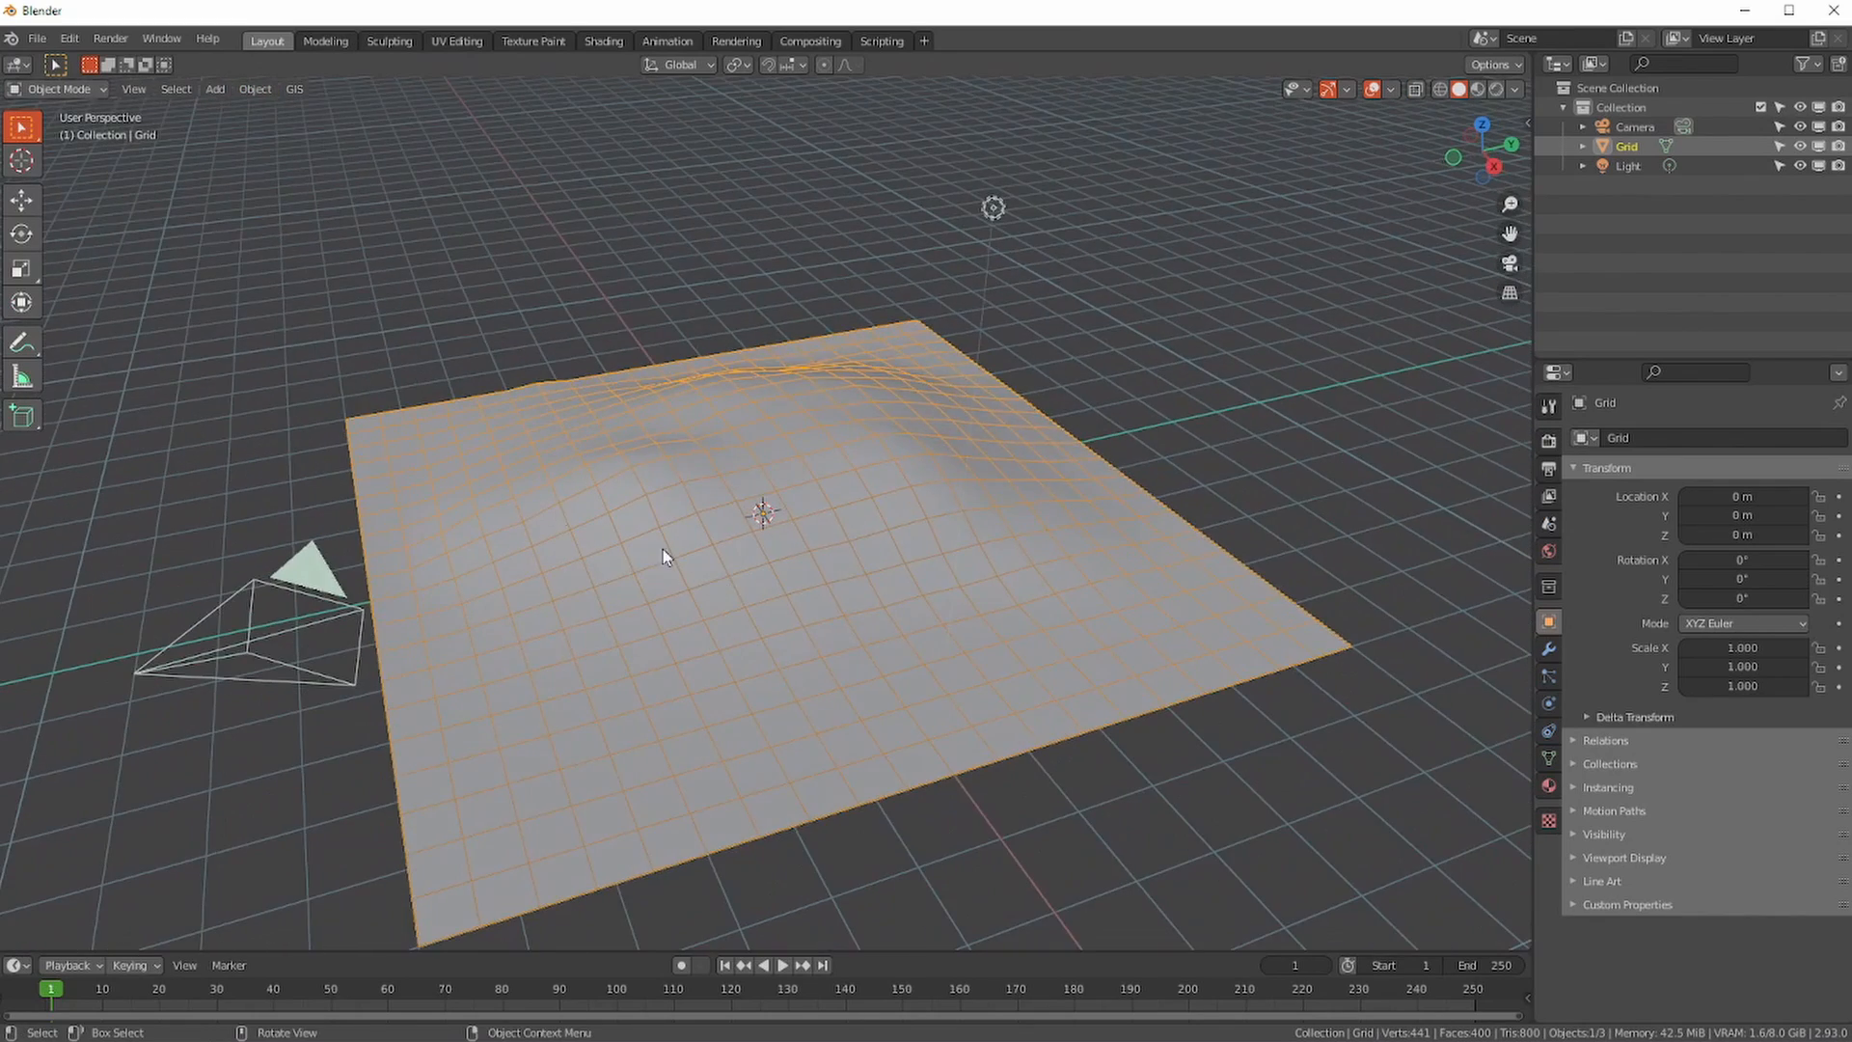
- Deselect the terrain and turn off the wireframe overlay in the layout viewport
{"action": "left_click", "coordinate": [192, 449]}
{"action": "middle_click_drag", "start_coordinate": [193, 448], "coordinate": [246, 396]}
{"action": "left_click", "coordinate": [1391, 89]}
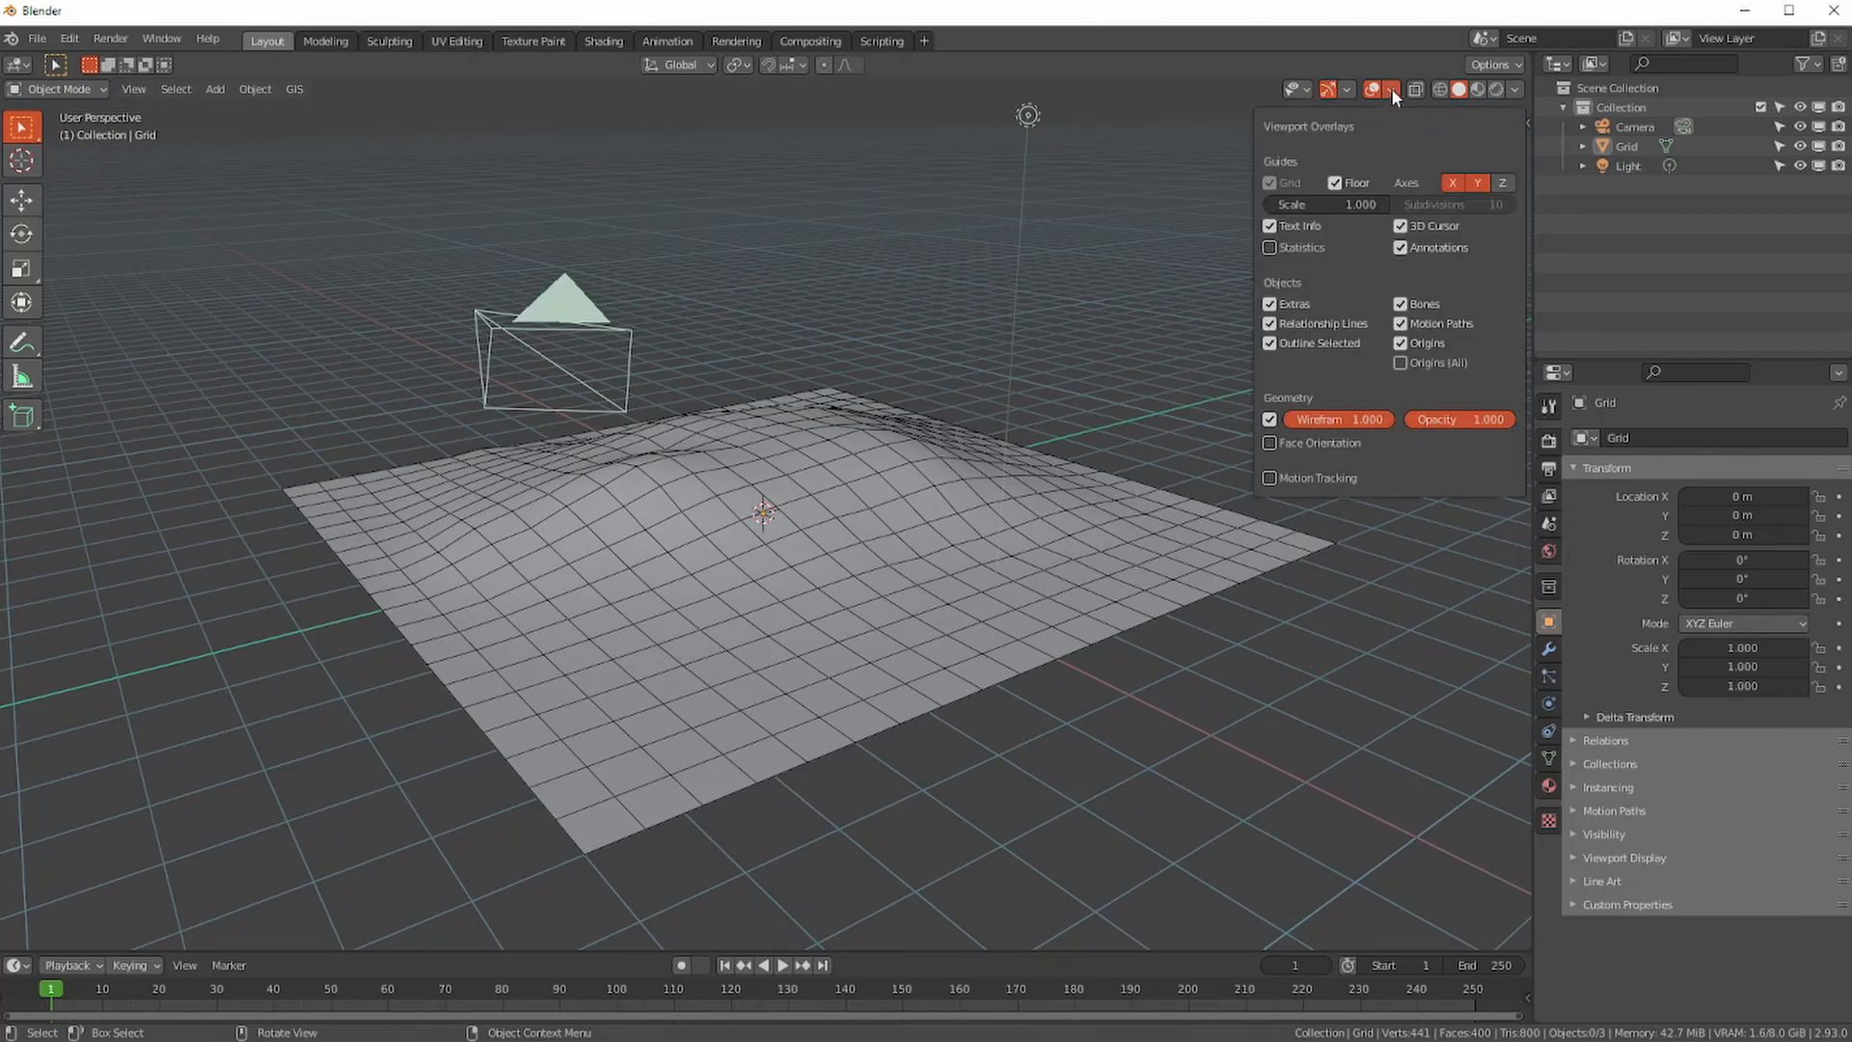
{"action": "left_click", "coordinate": [1270, 422]}
{"action": "middle_click_drag", "start_coordinate": [852, 554], "coordinate": [805, 550]}
- Select the Grid object and rename it landmass
{"action": "left_click", "coordinate": [1627, 148]}
{"action": "double_click", "coordinate": [1626, 147]}
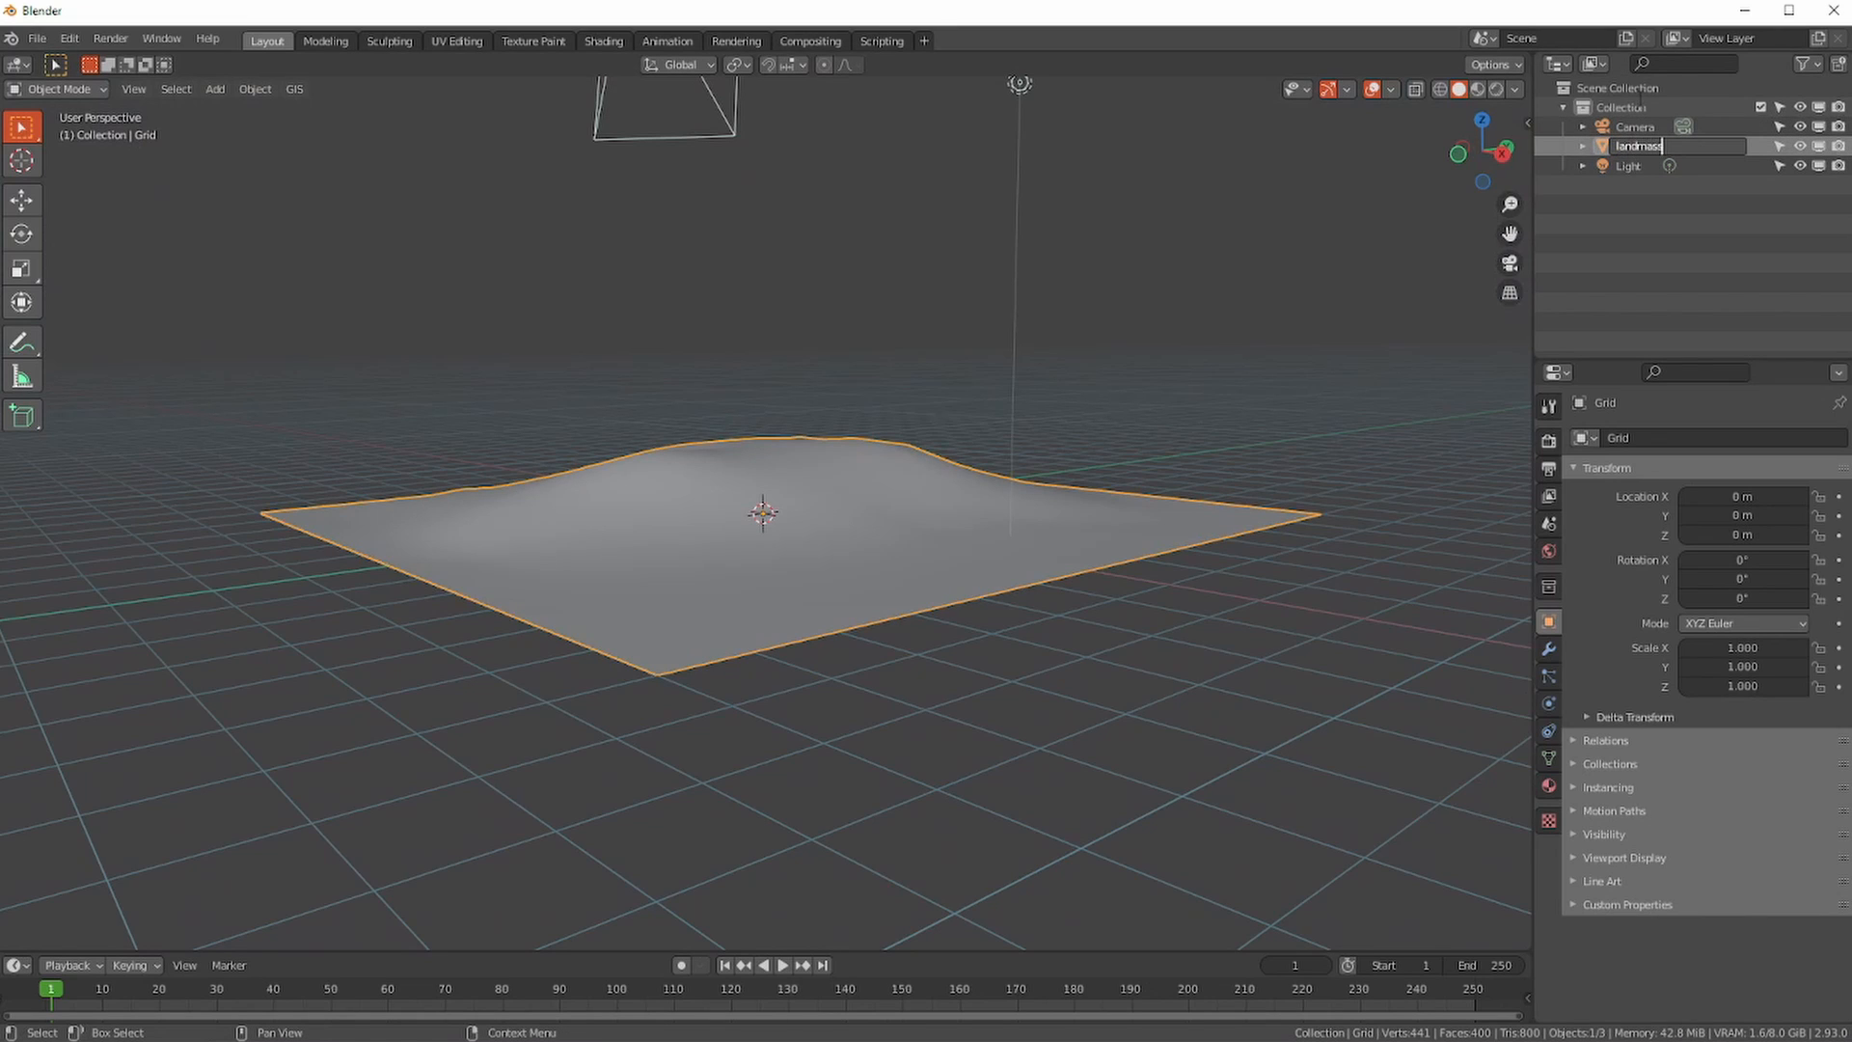
{"action": "type", "text": "landmass"}
{"action": "key", "text": "Return"}
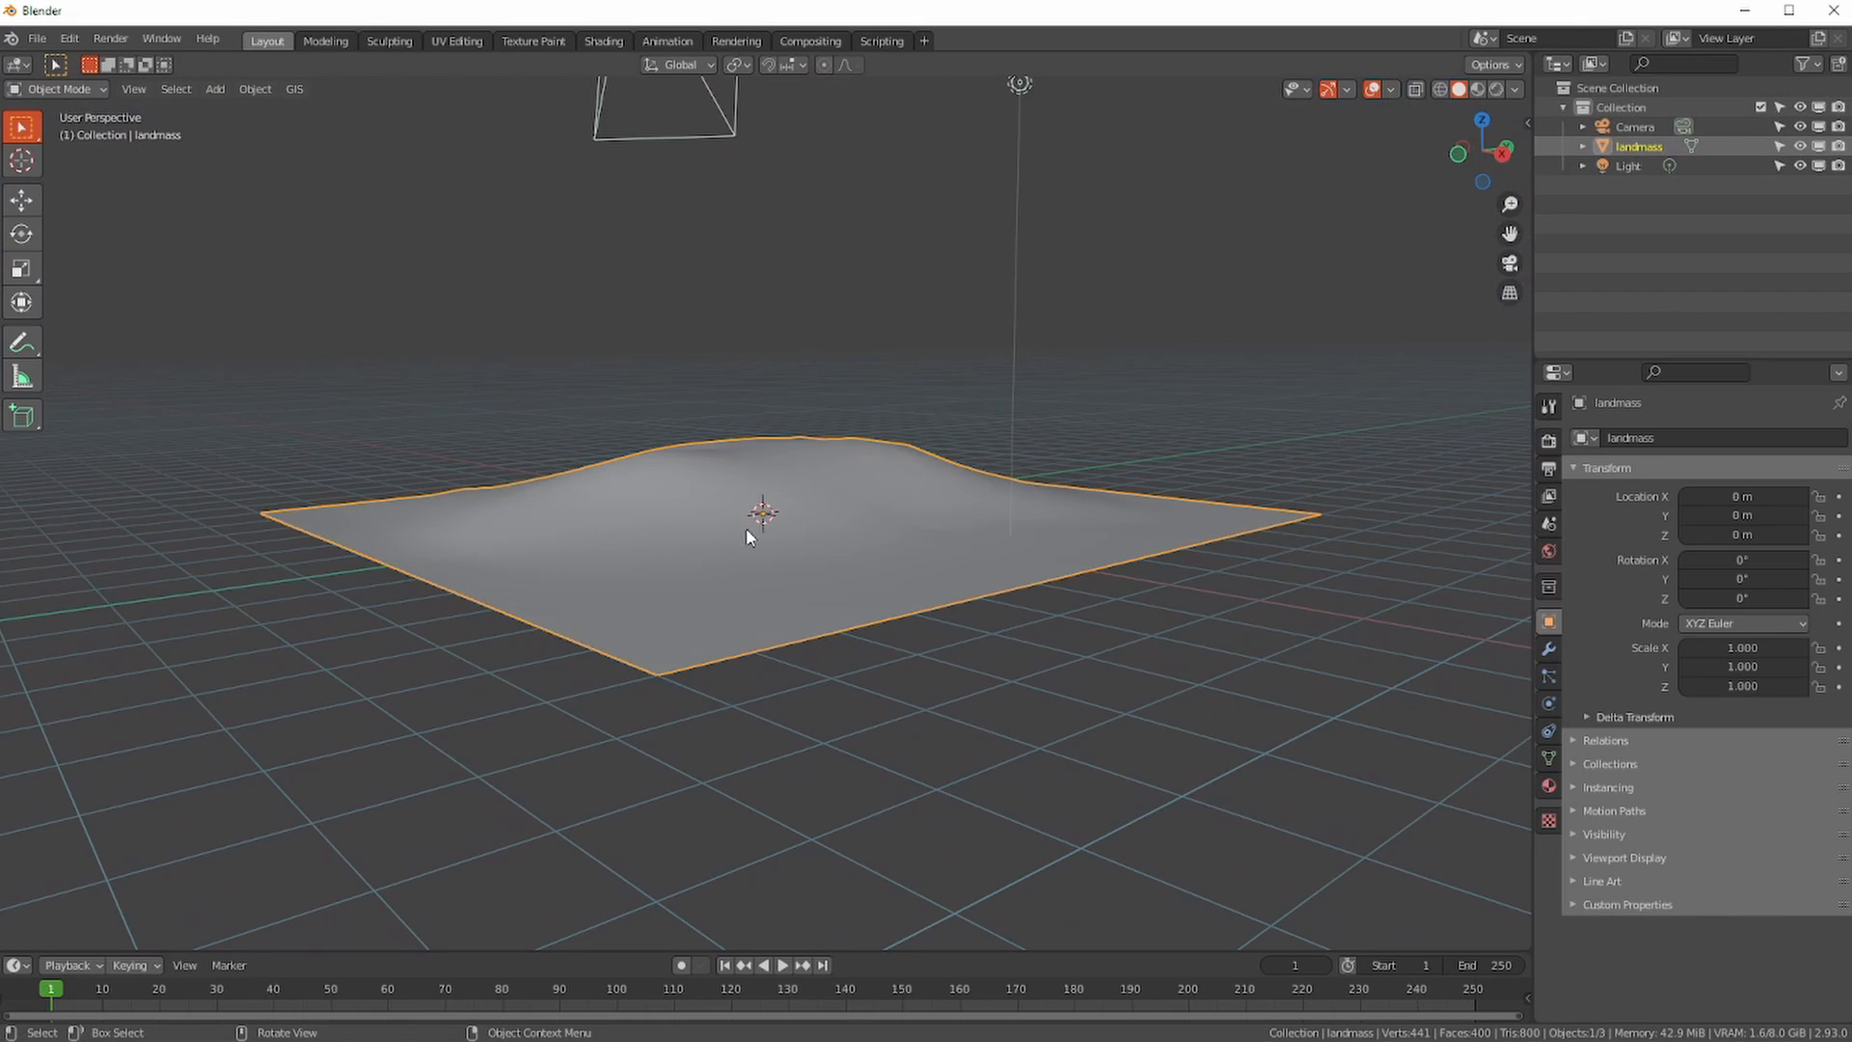
- Add a particle system to the landmass and name it partGrass001
{"action": "middle_click_drag", "start_coordinate": [559, 517], "coordinate": [627, 558]}
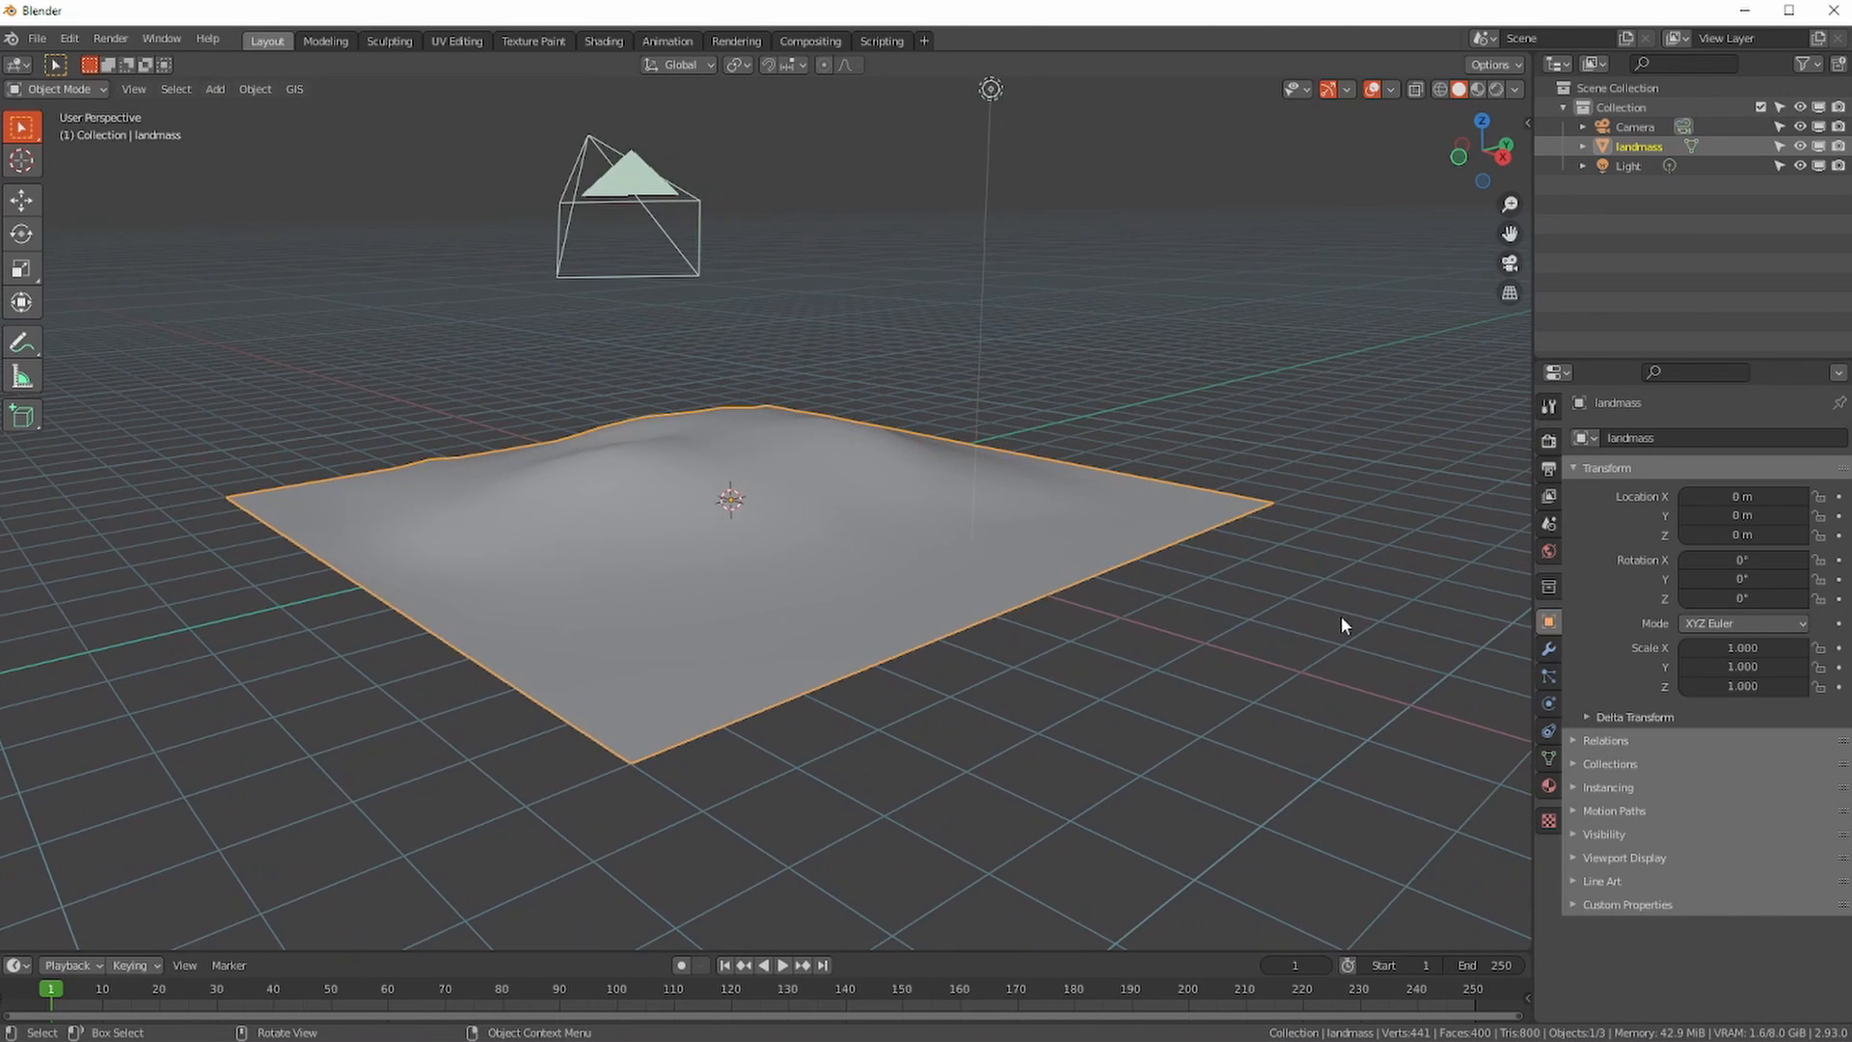
{"action": "left_click", "coordinate": [1549, 675]}
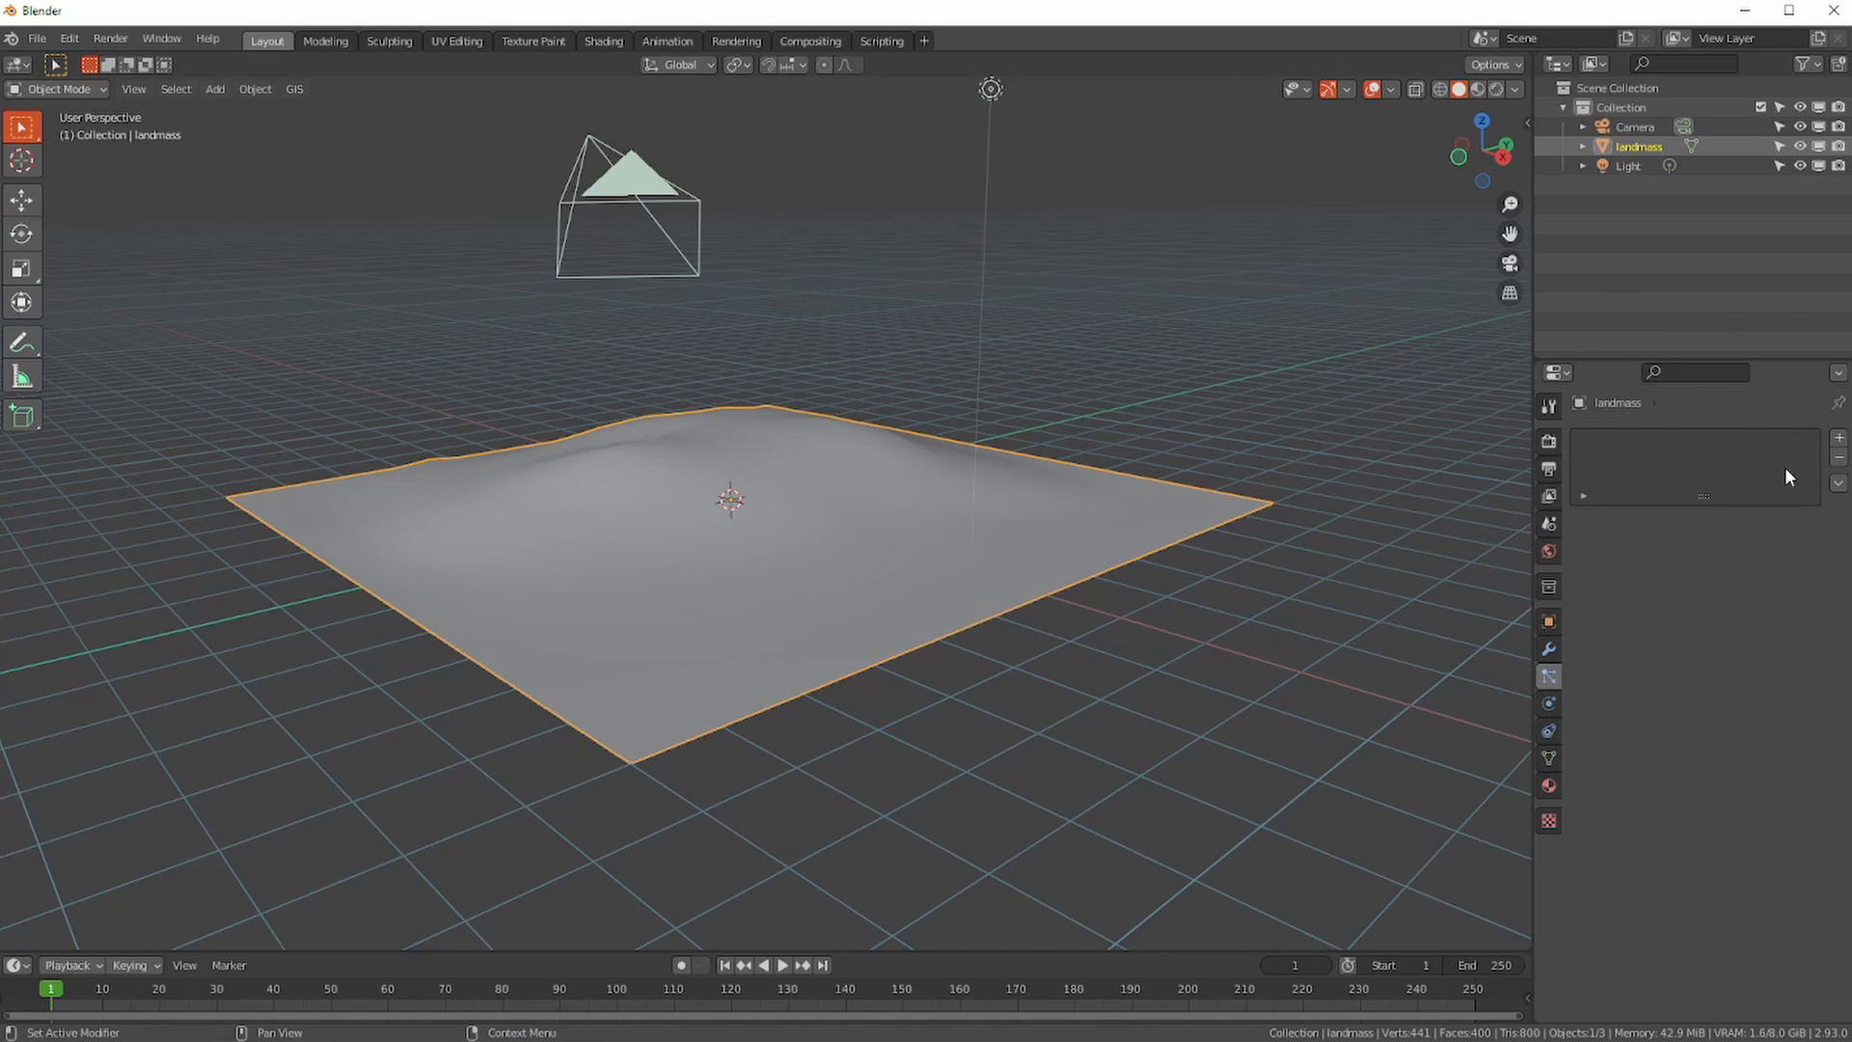
{"action": "left_click", "coordinate": [1840, 440]}
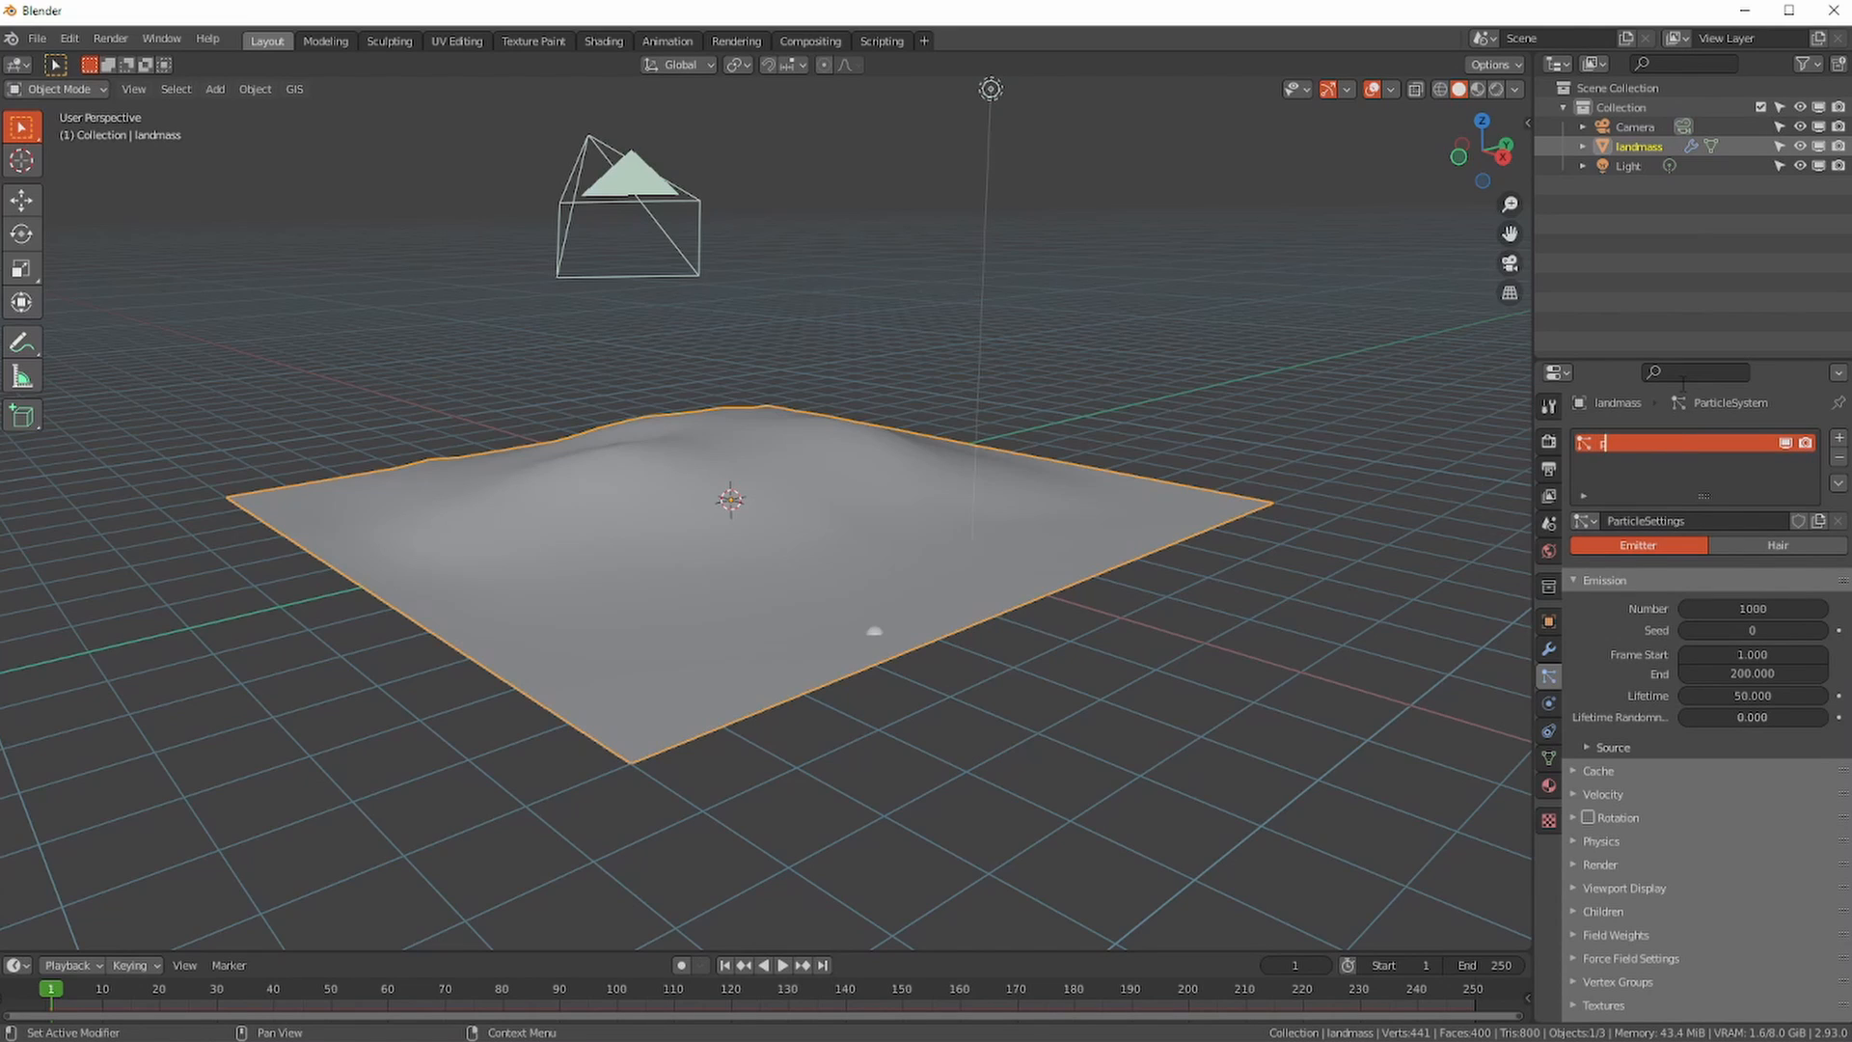
{"action": "type", "text": "Grass001"}
- Play the animation to preview how the emitter particles behave on the landmass, and stop it
{"action": "middle_click_drag", "start_coordinate": [888, 577], "coordinate": [999, 687]}
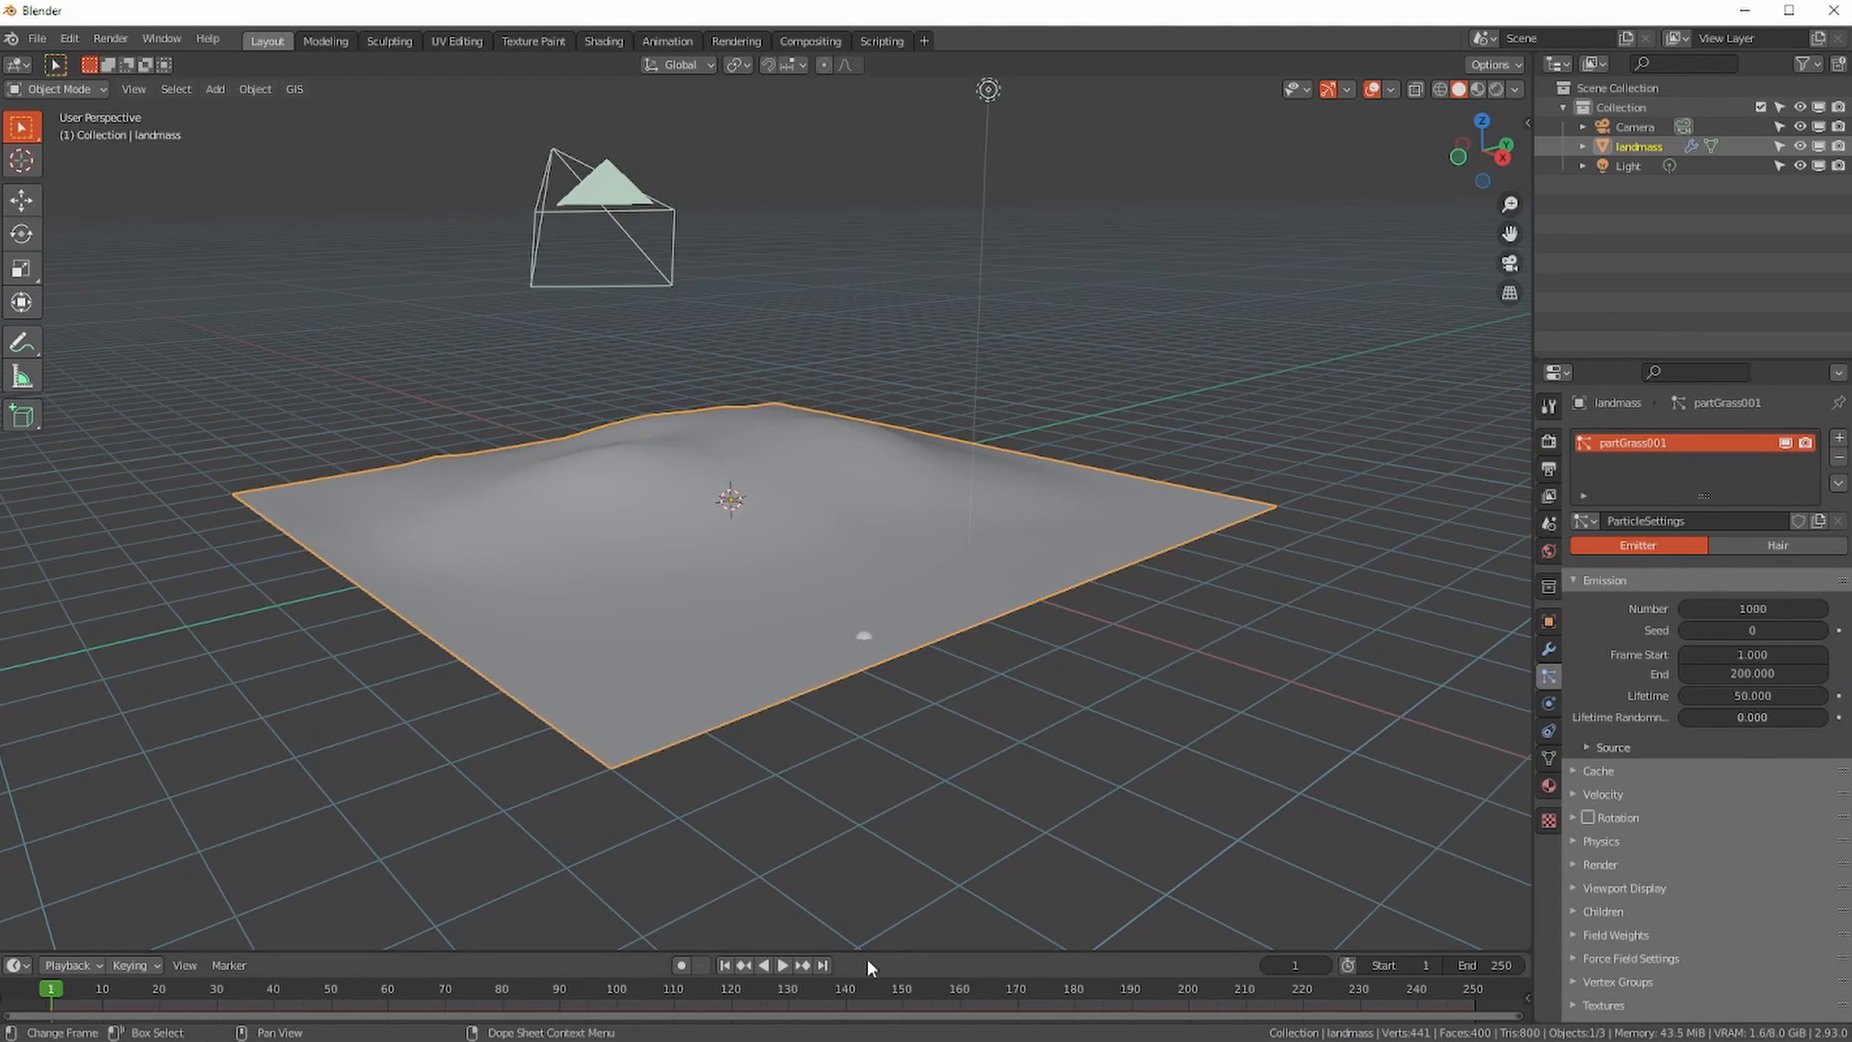
{"action": "left_click", "coordinate": [784, 966]}
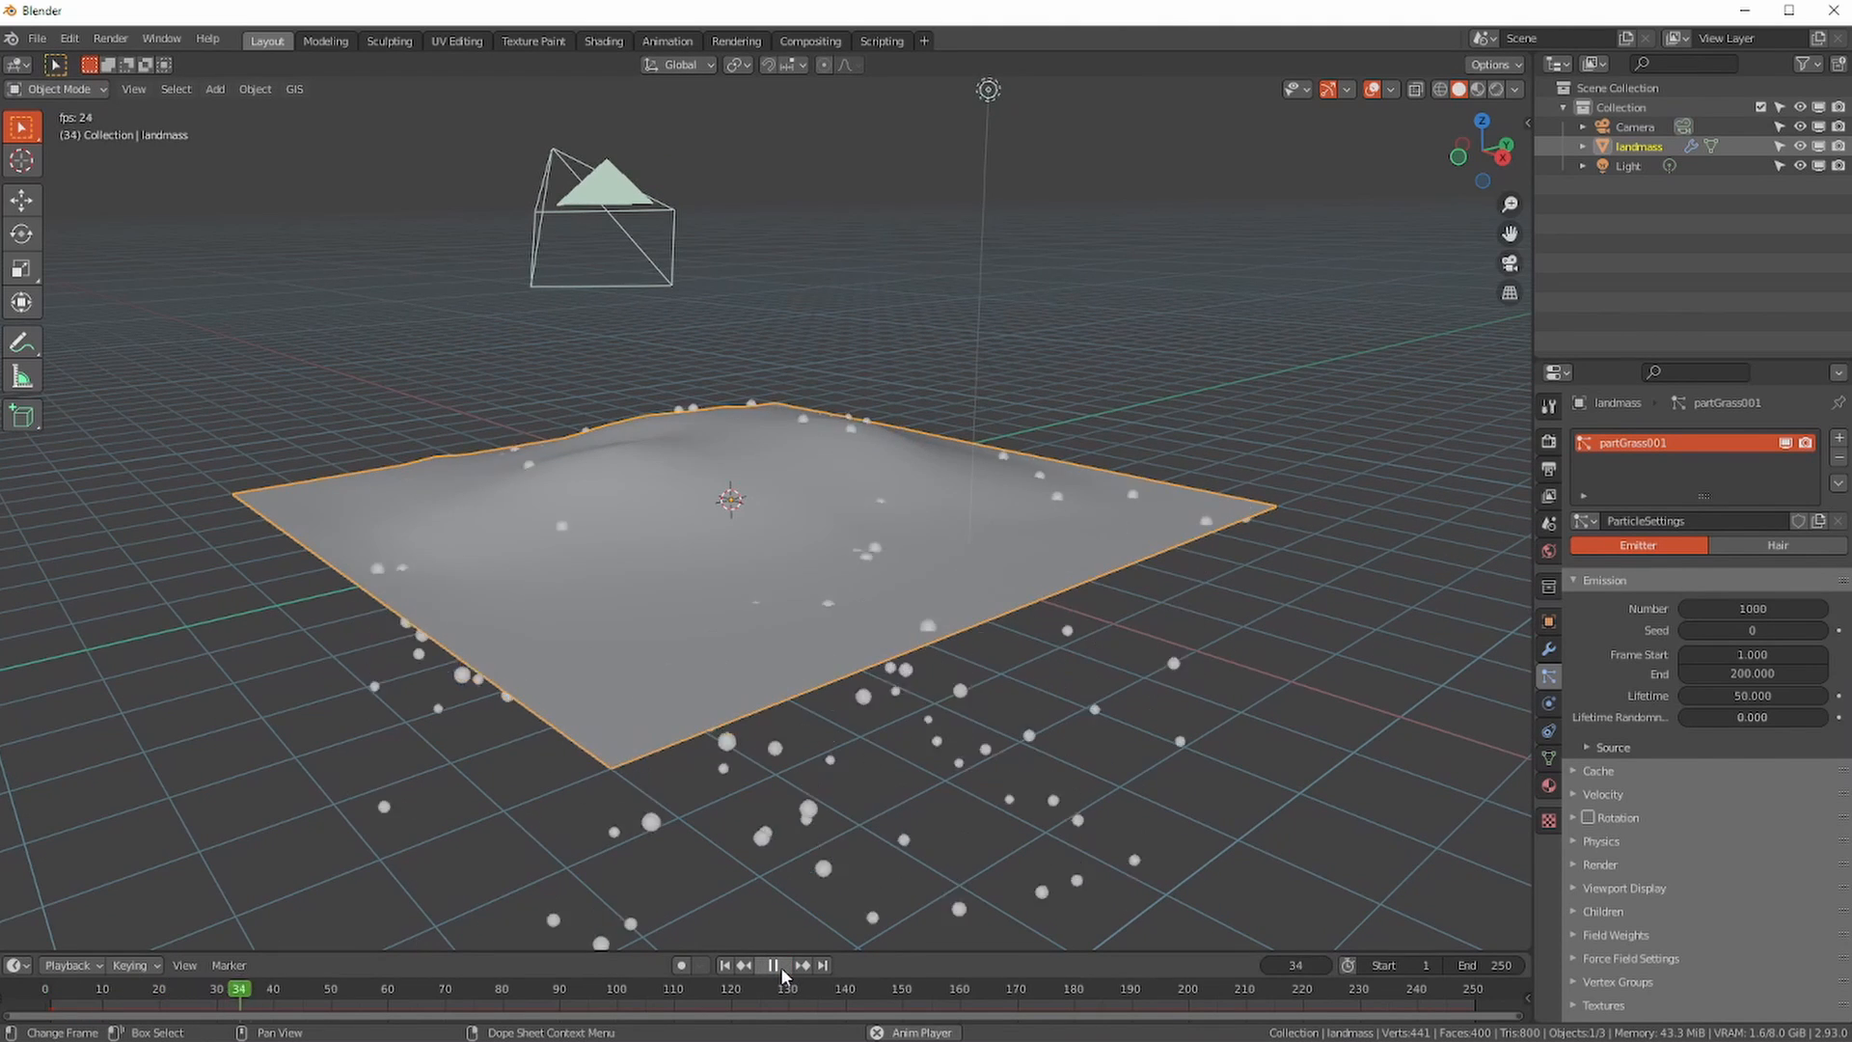
{"action": "left_click", "coordinate": [778, 965]}
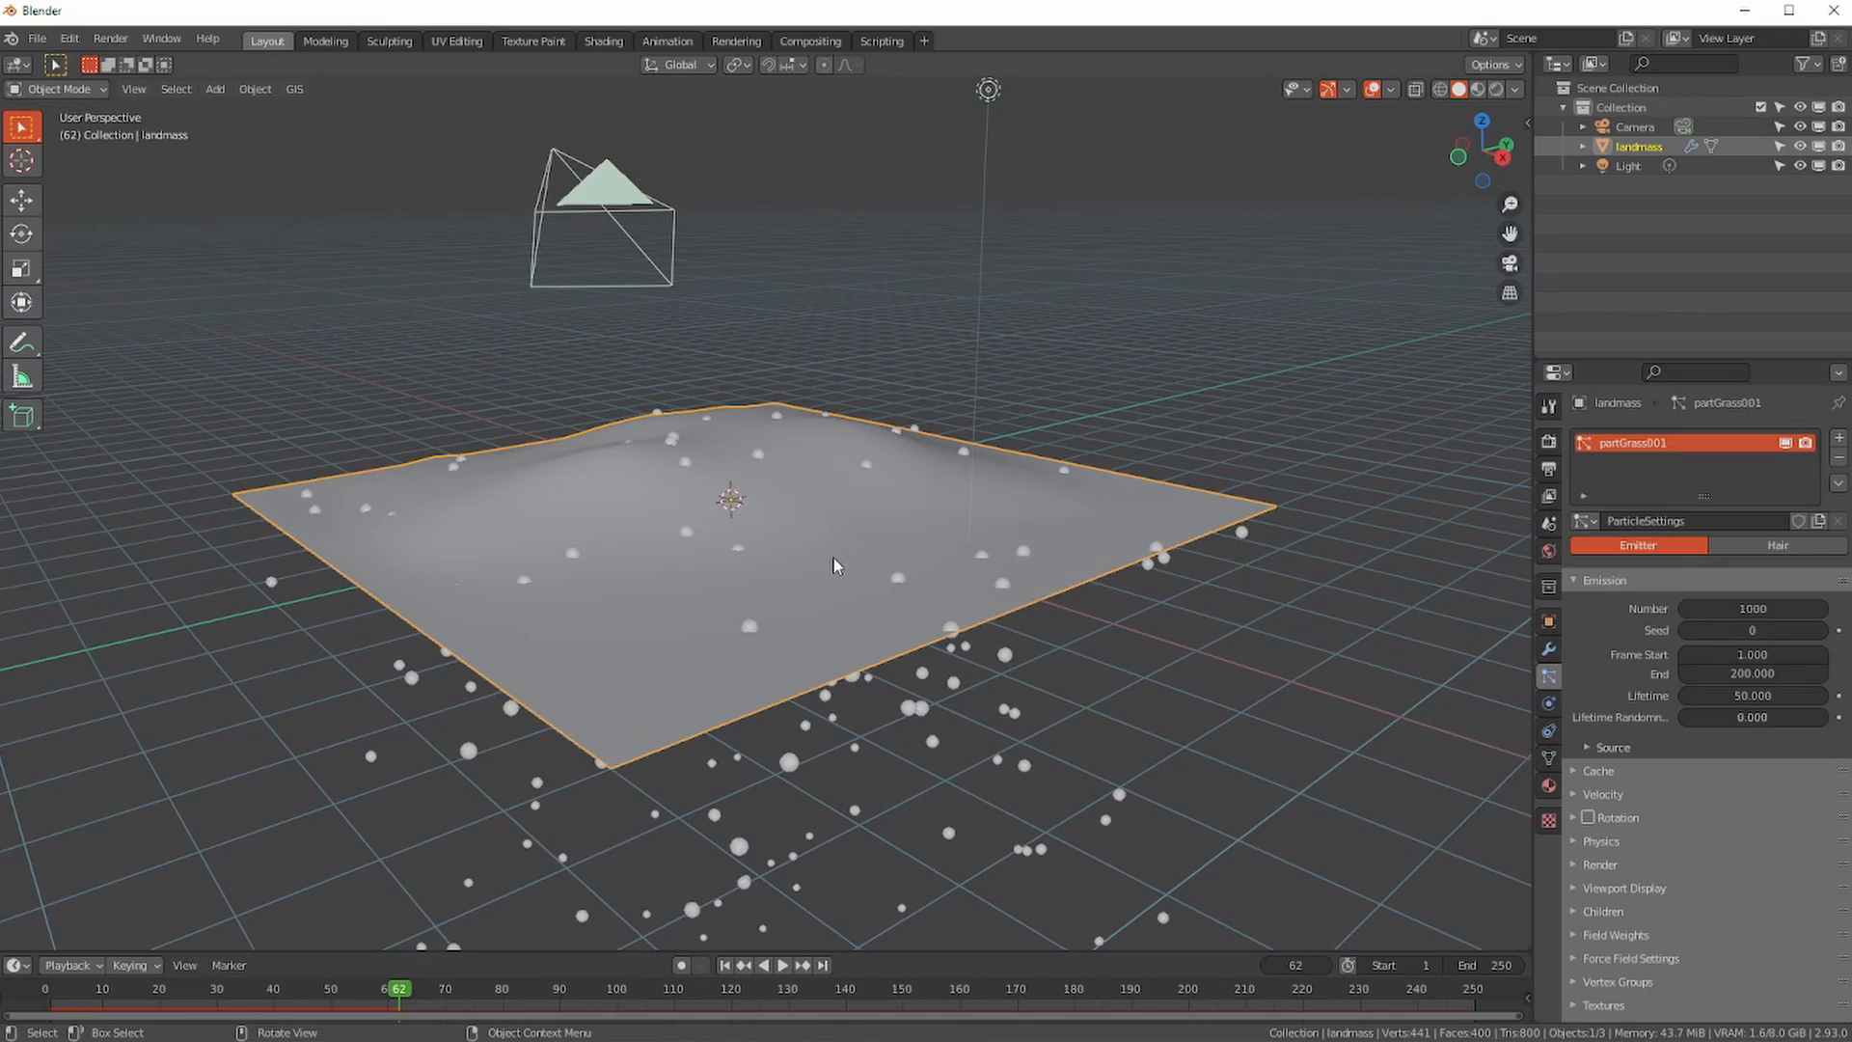
{"action": "middle_click_drag", "start_coordinate": [835, 560], "coordinate": [816, 519]}
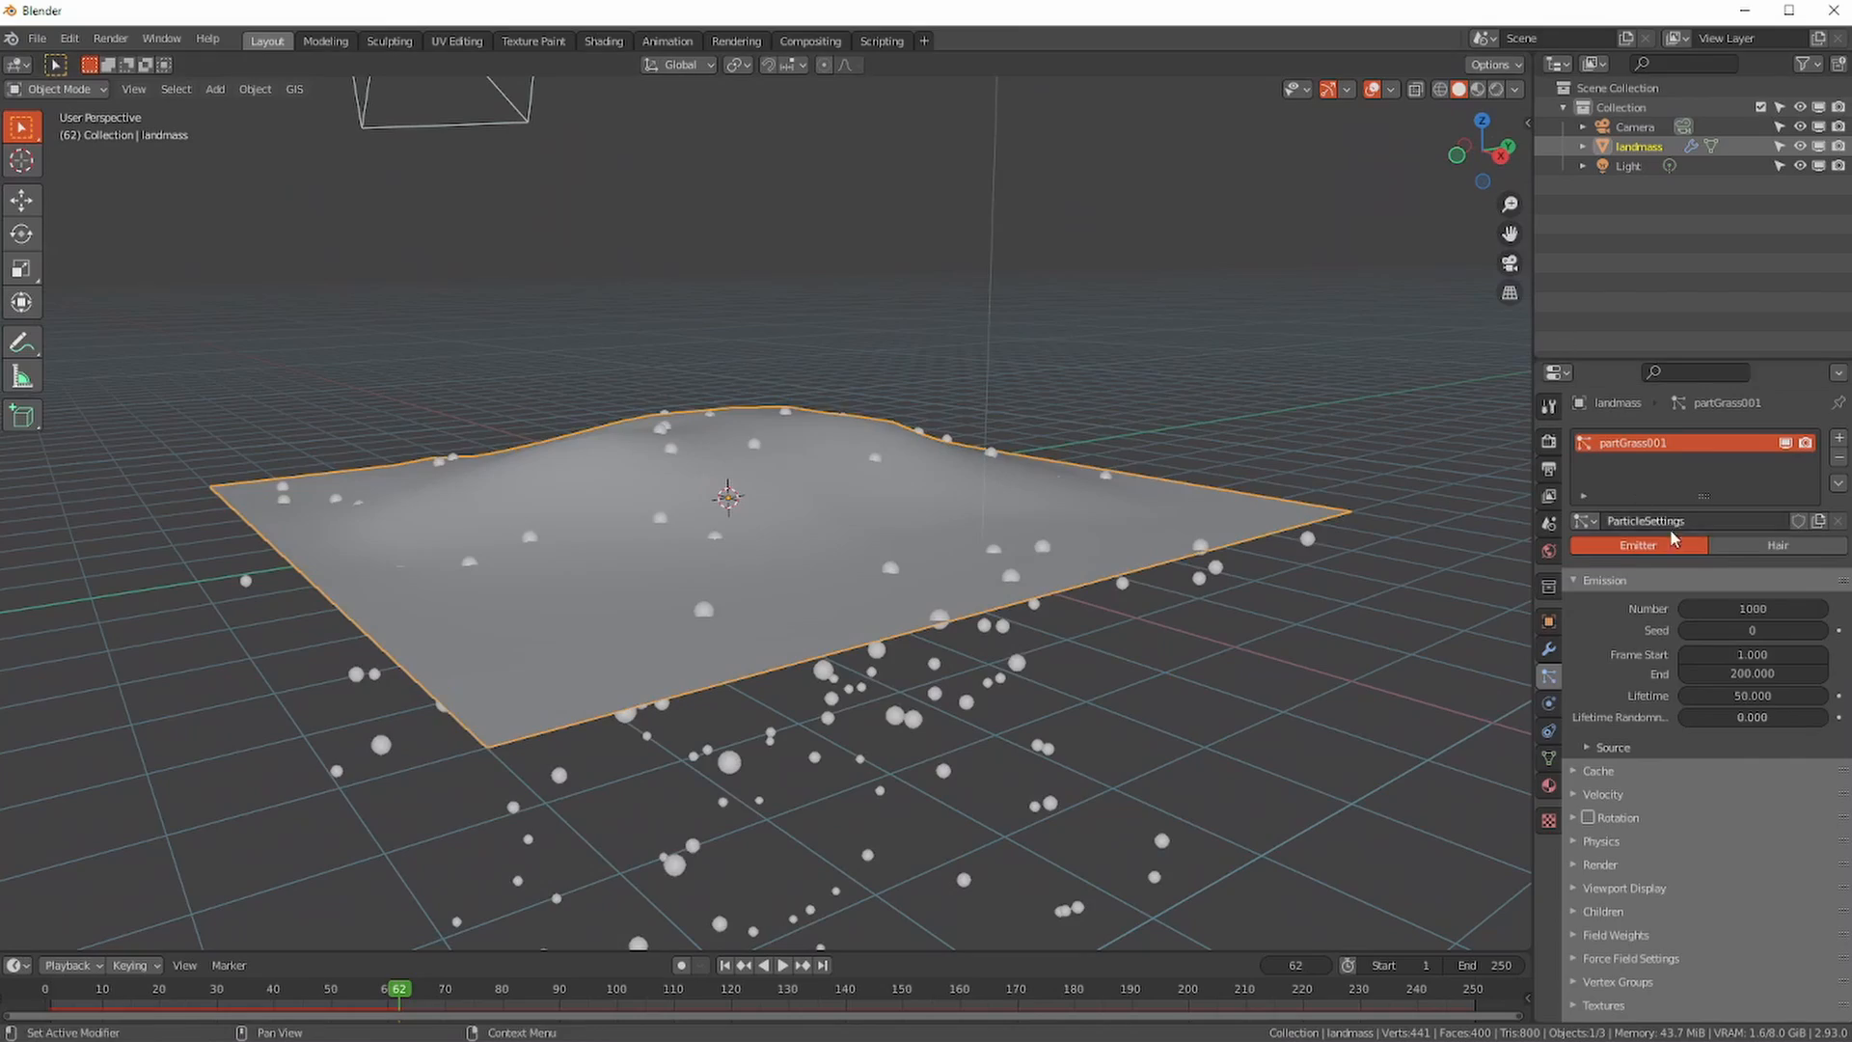
- Change the partGrass001 particle system to the Hair type and reset the timeline to the first frame
{"action": "left_click", "coordinate": [1729, 546]}
{"action": "middle_click_drag", "start_coordinate": [814, 579], "coordinate": [752, 589]}
{"action": "left_click", "coordinate": [726, 966]}
{"action": "left_click", "coordinate": [783, 966]}
{"action": "left_click", "coordinate": [779, 965]}
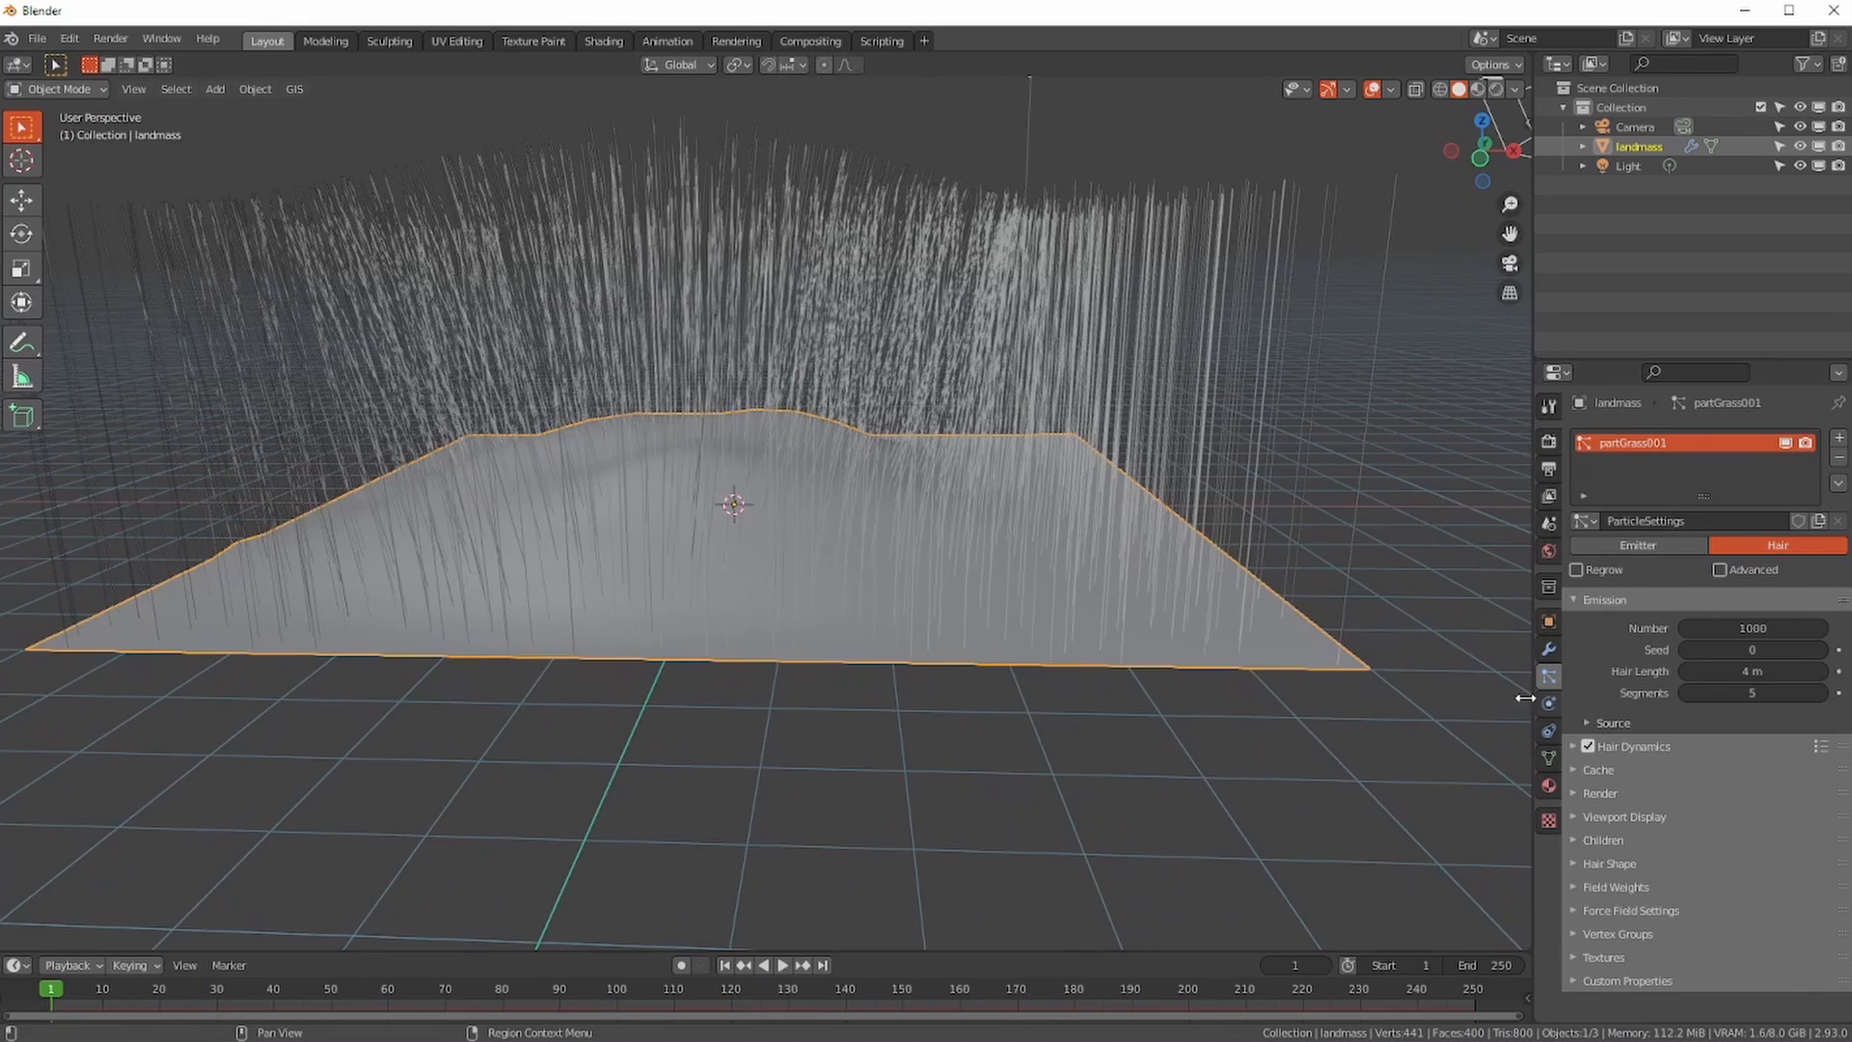
{"action": "middle_click_drag", "start_coordinate": [1490, 683], "coordinate": [1640, 593]}
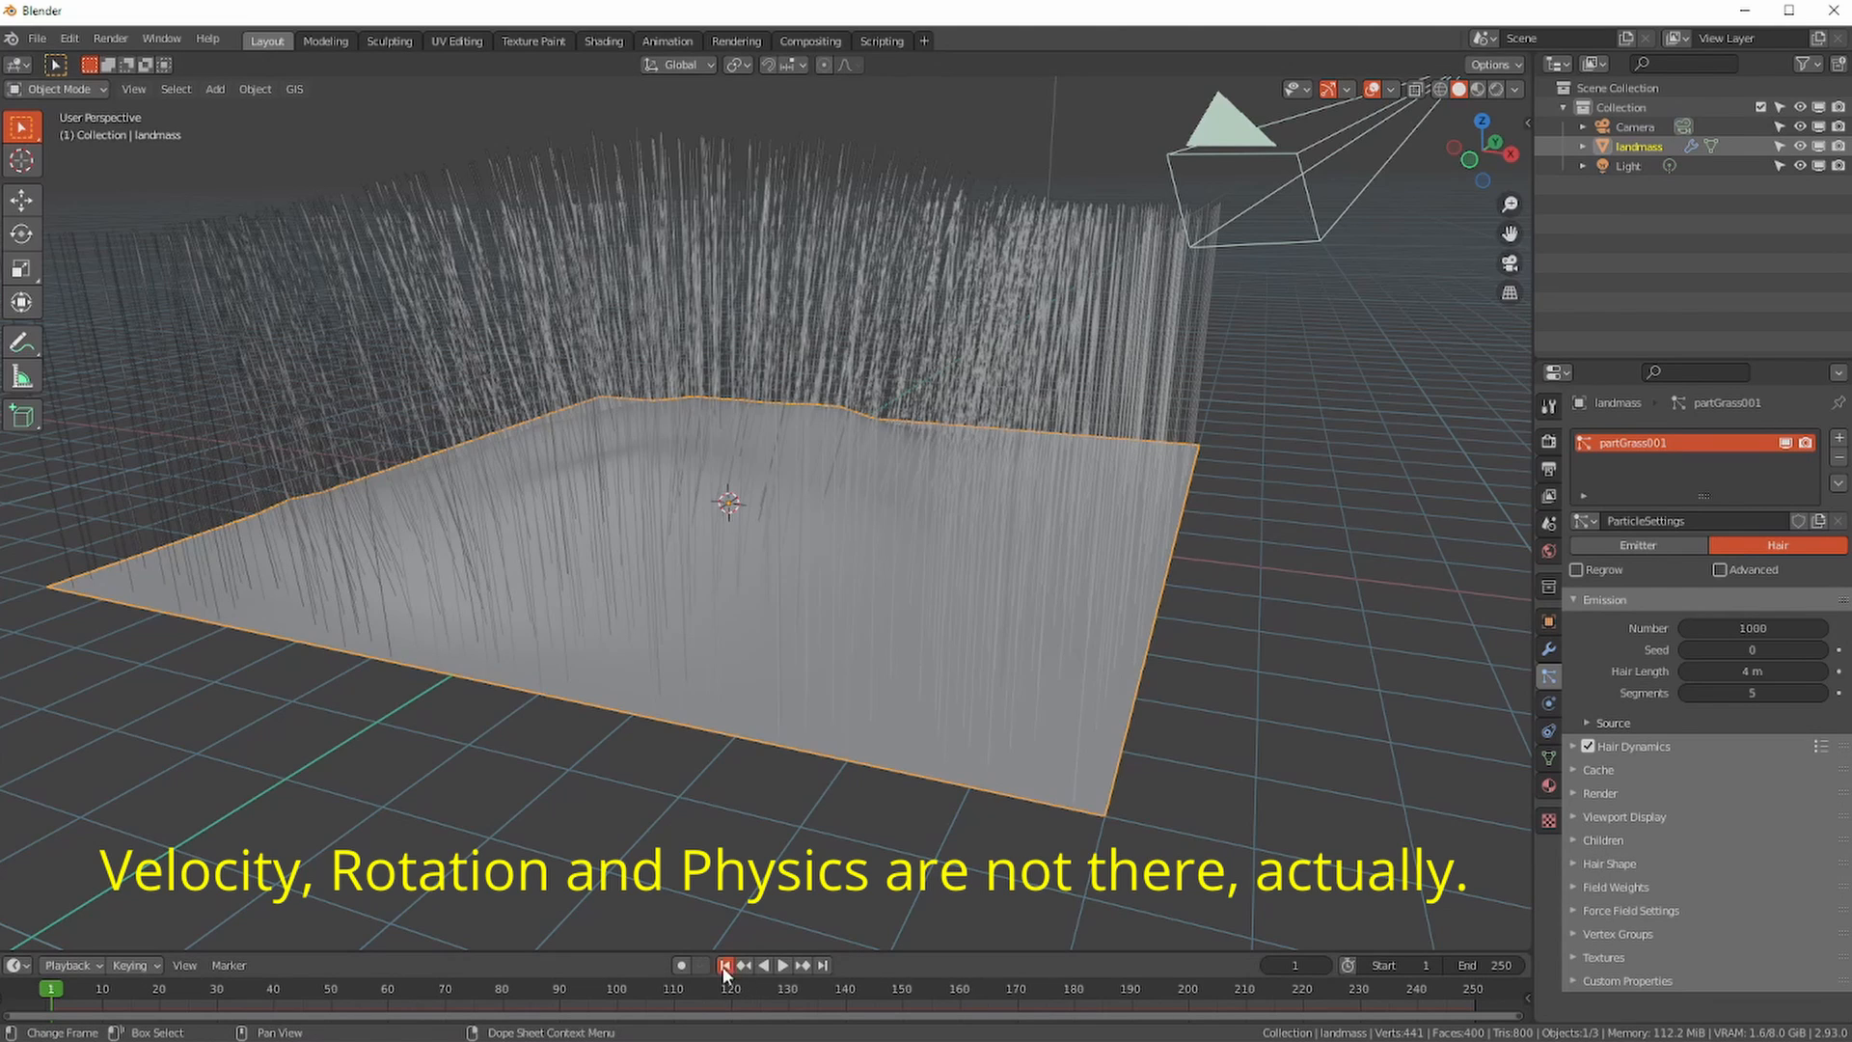
- Enable the Advanced hair options and turn on Rotation for the particle system
{"action": "left_click", "coordinate": [1719, 571]}
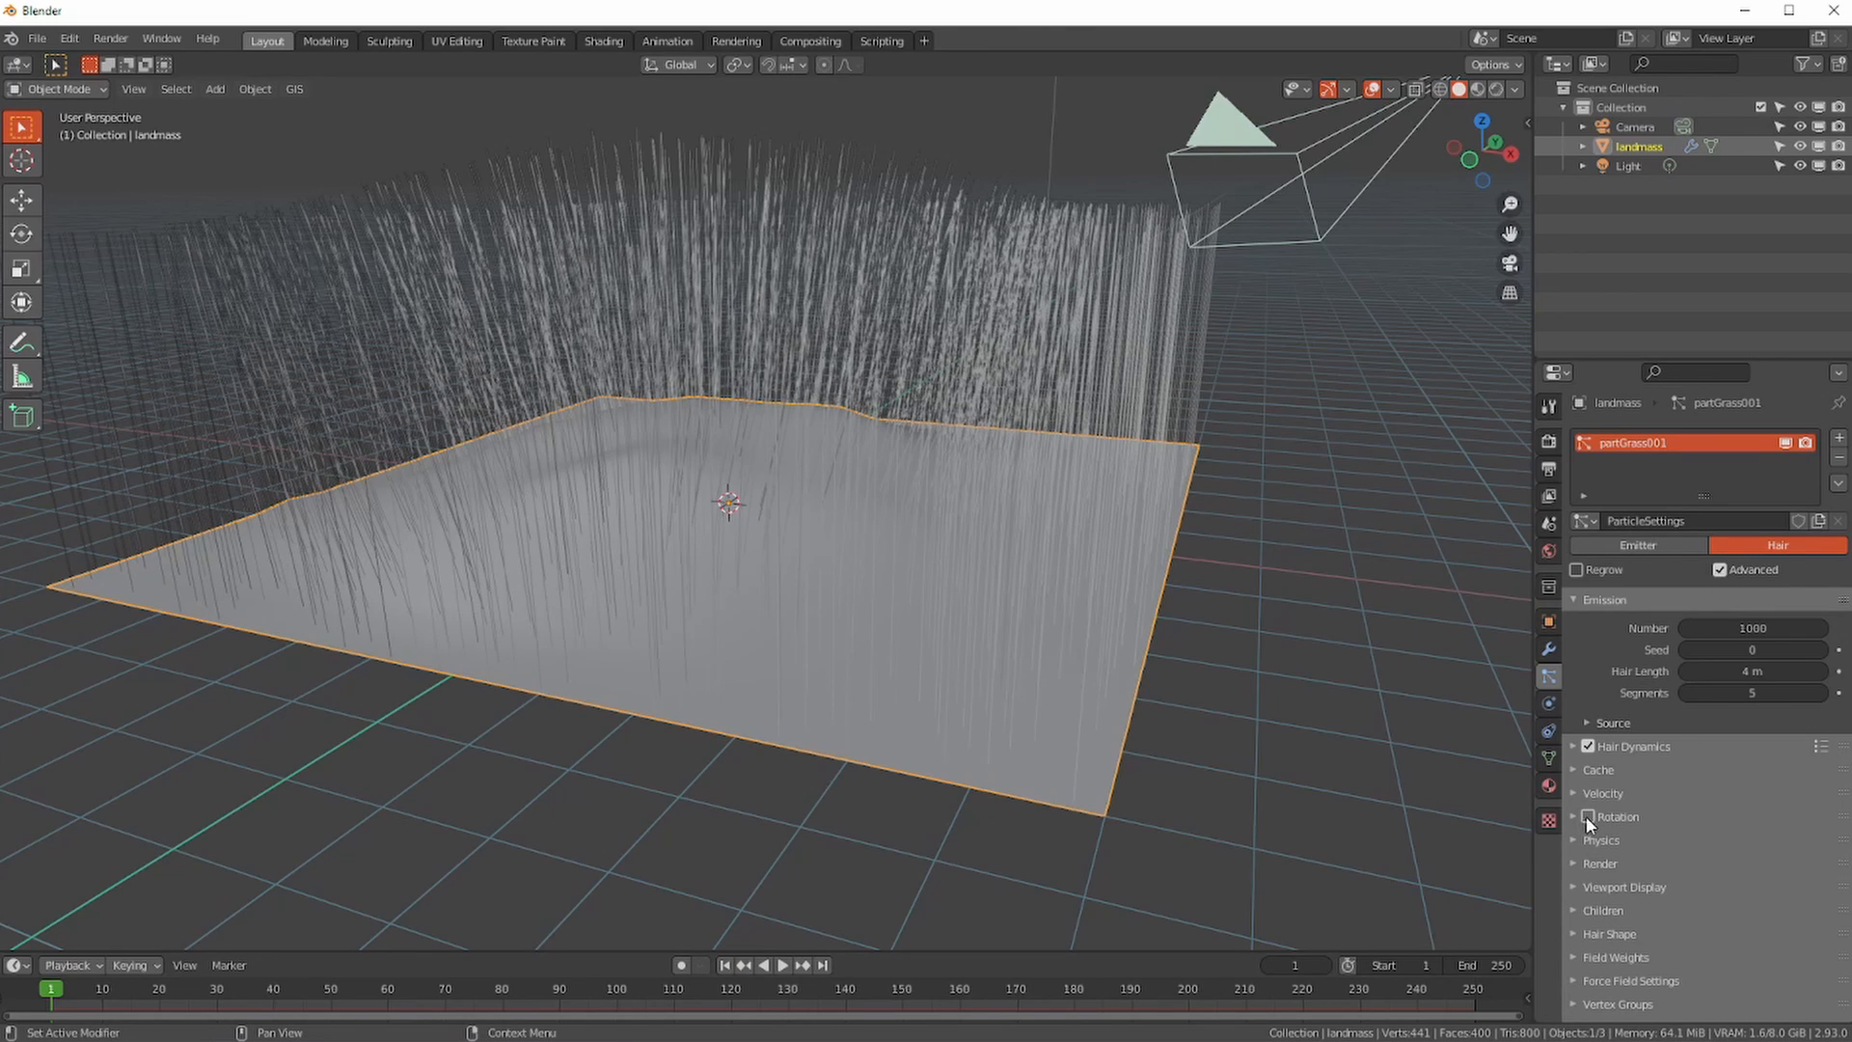
{"action": "left_click", "coordinate": [1720, 570]}
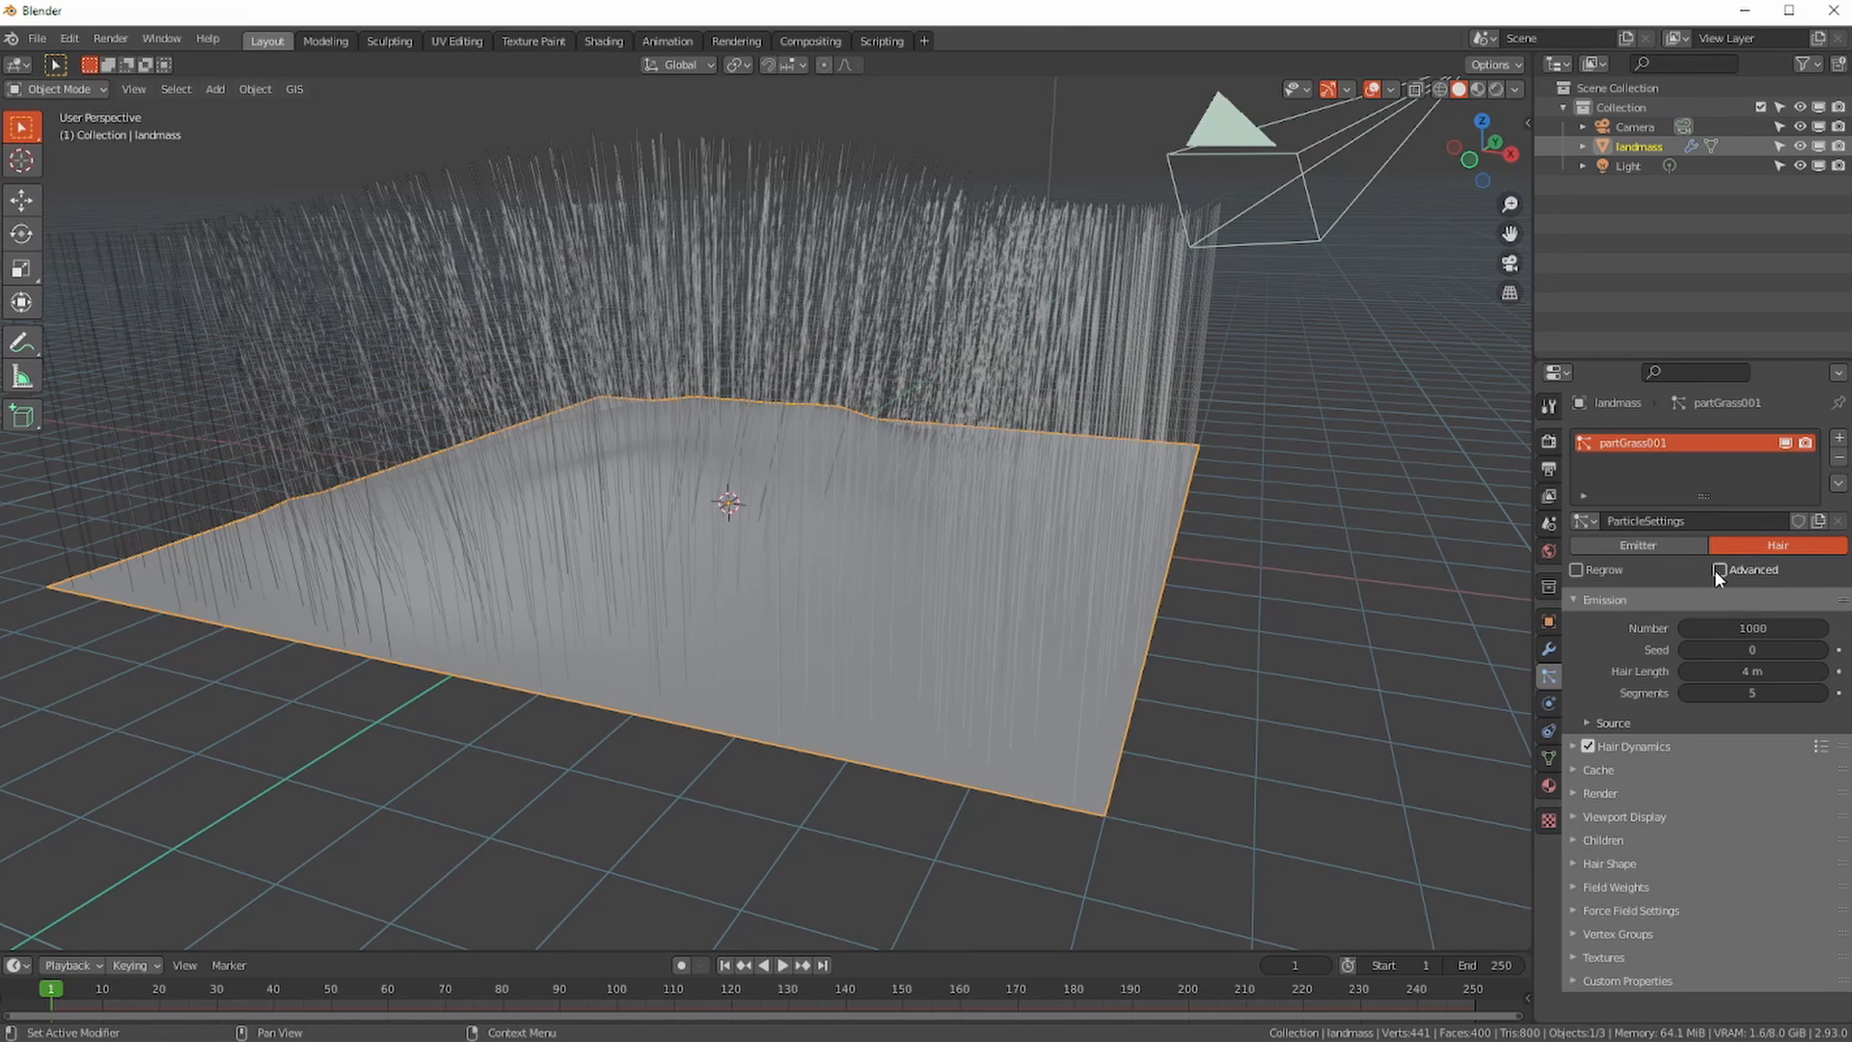
{"action": "left_click", "coordinate": [1719, 570]}
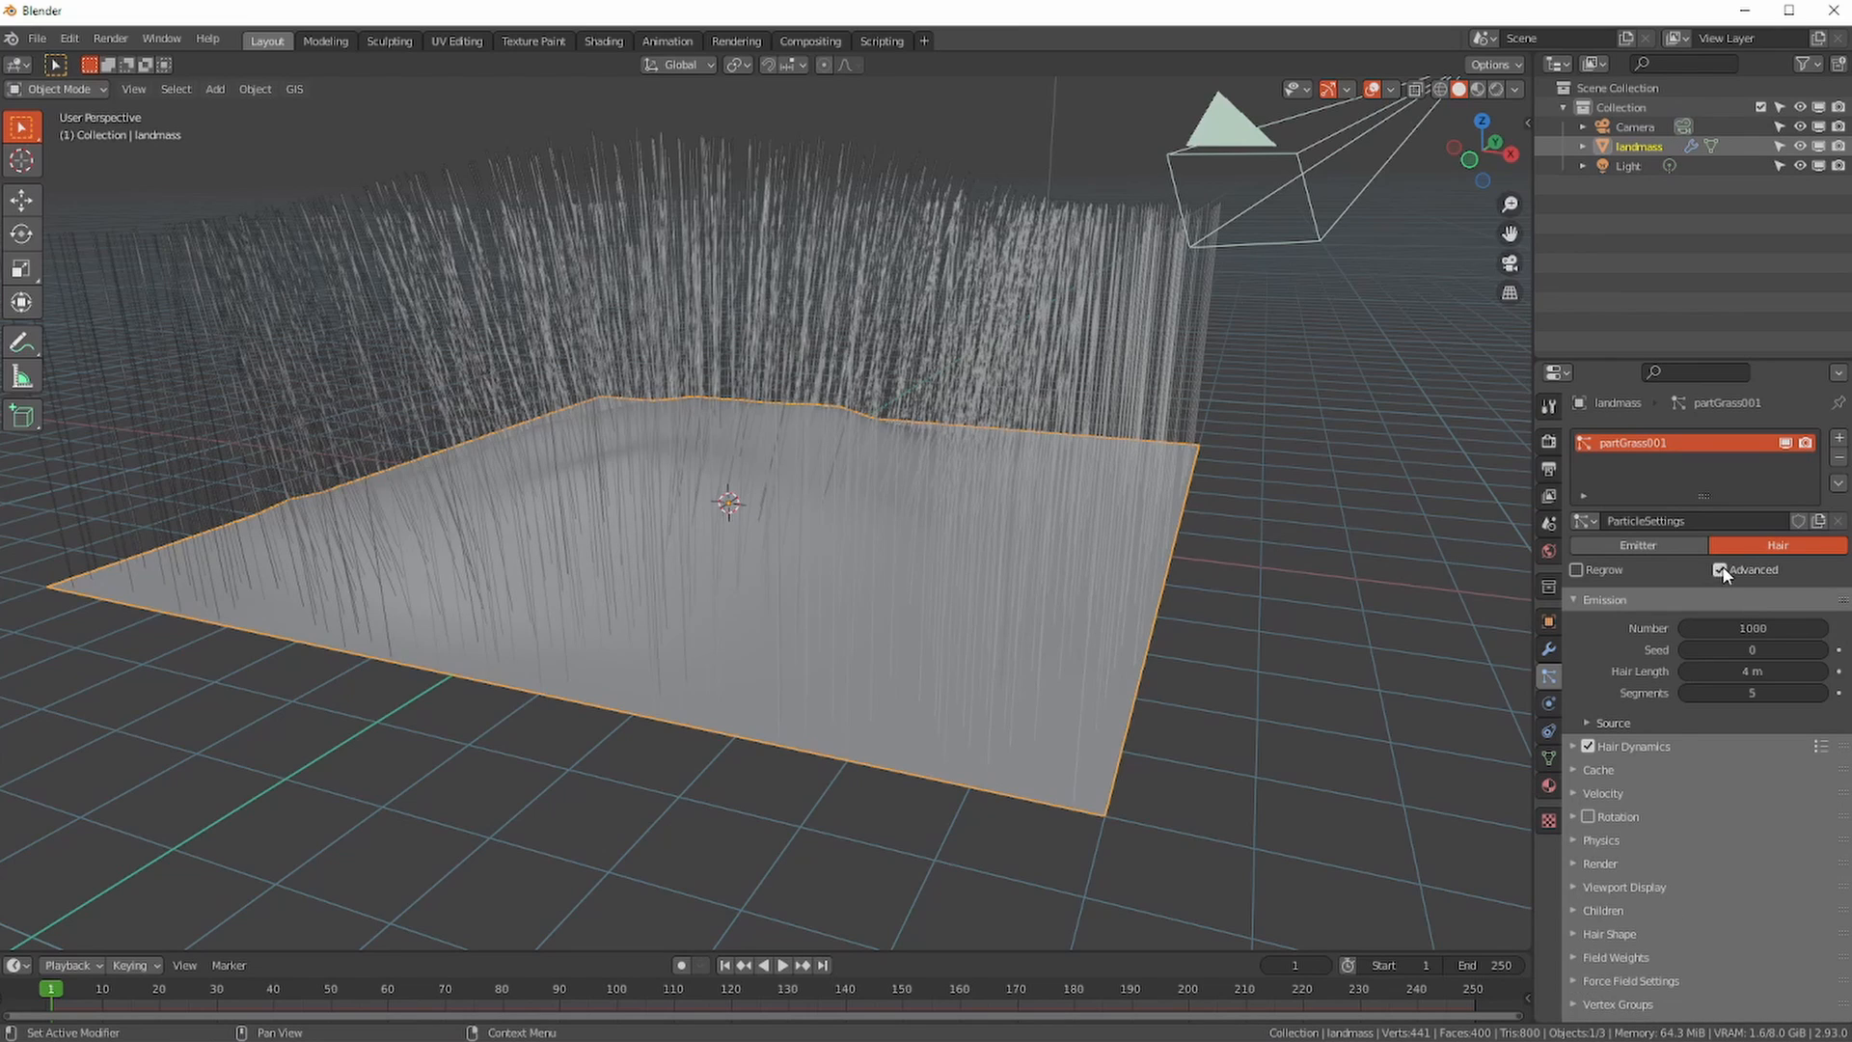
{"action": "left_click", "coordinate": [1588, 816]}
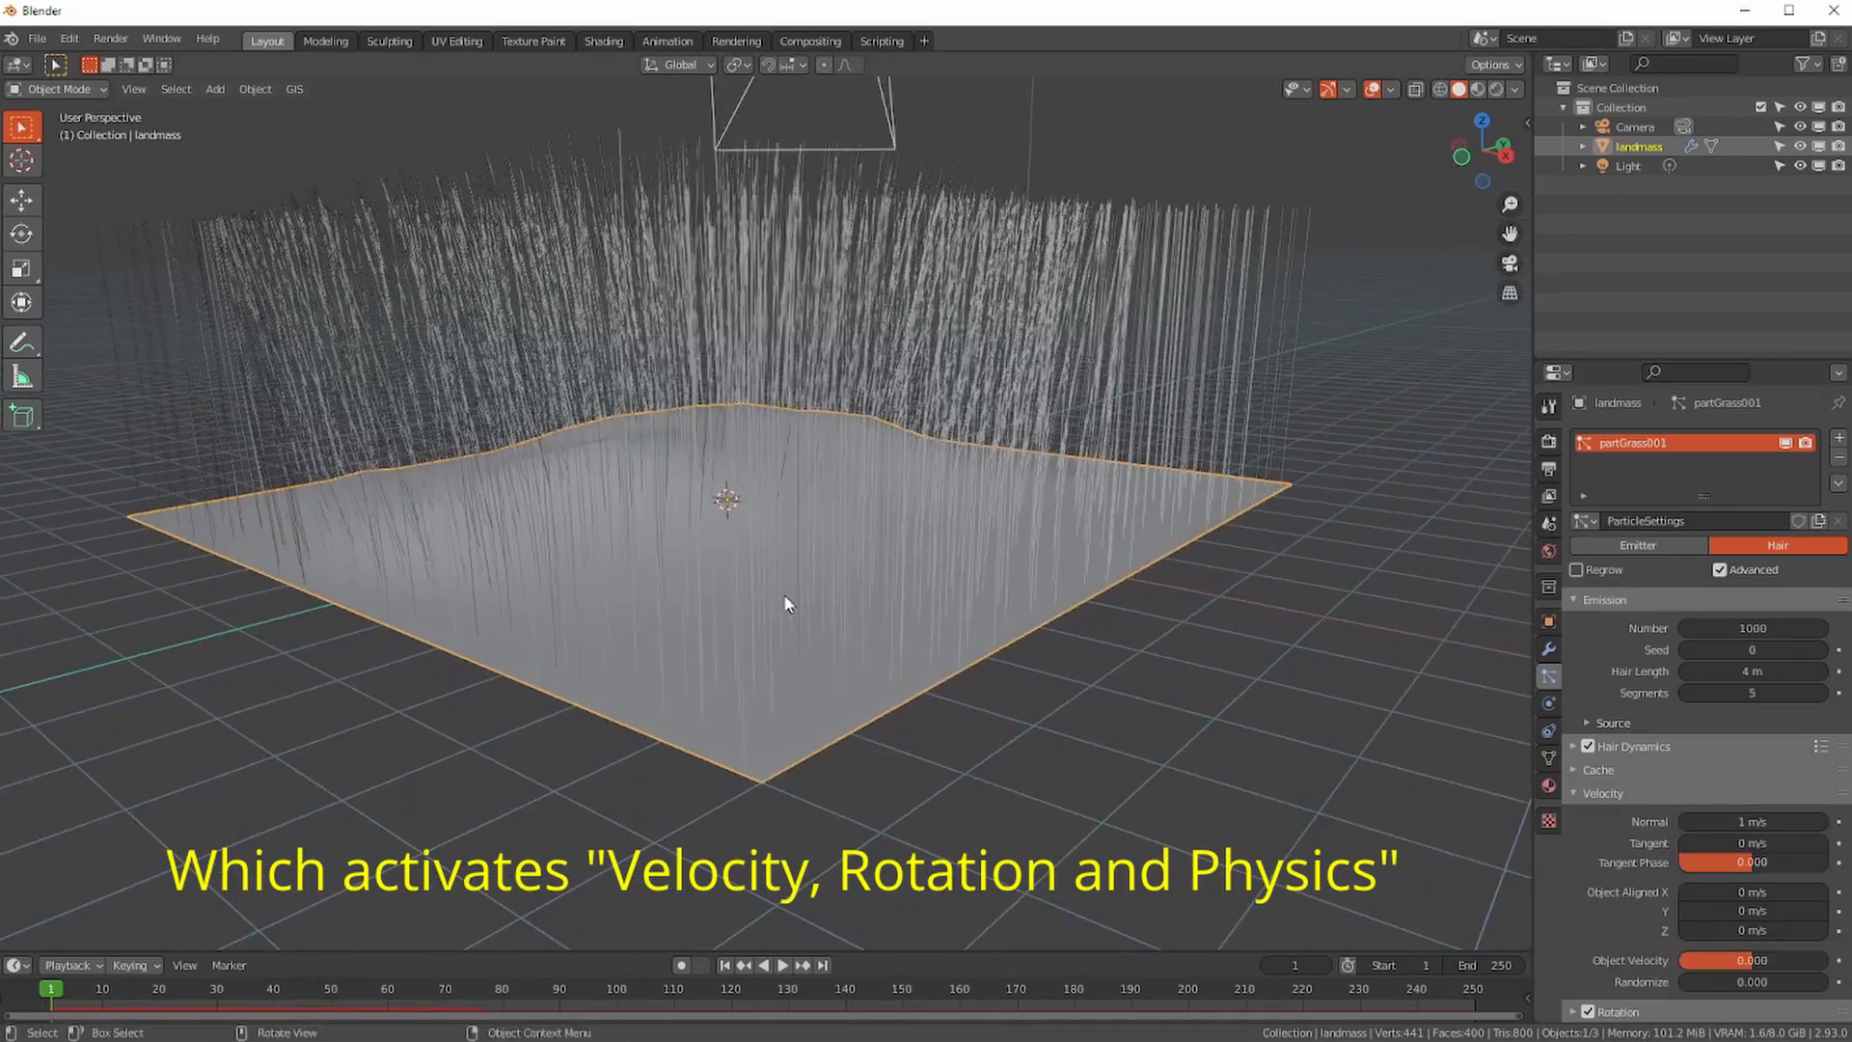
- Try reducing the hair's Normal velocity to 0.203 m/s, and restore it to 1 m/s
{"action": "middle_click_drag", "start_coordinate": [787, 604], "coordinate": [831, 689]}
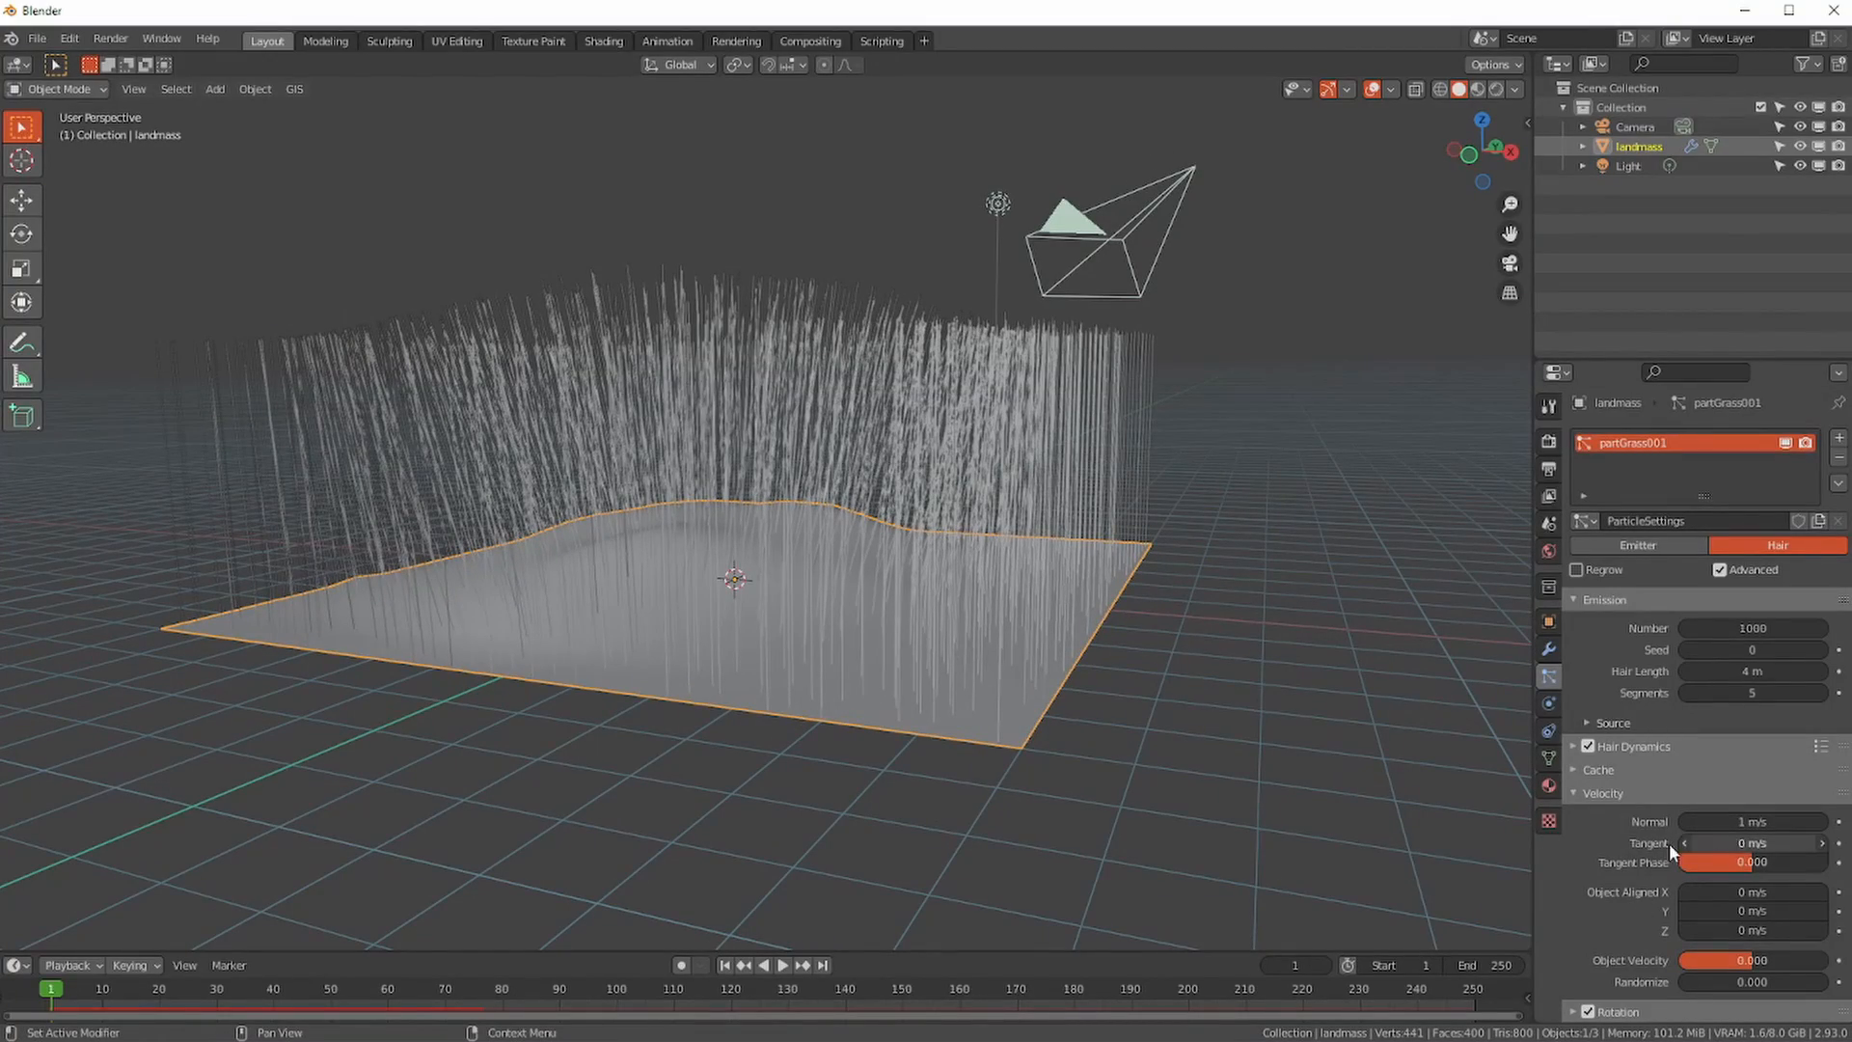
{"action": "mouse_move", "coordinate": [679, 637]}
{"action": "middle_mouse_down"}
{"action": "mouse_move", "coordinate": [599, 653]}
{"action": "mouse_move", "coordinate": [620, 674]}
{"action": "mouse_move", "coordinate": [648, 656]}
{"action": "middle_mouse_up"}
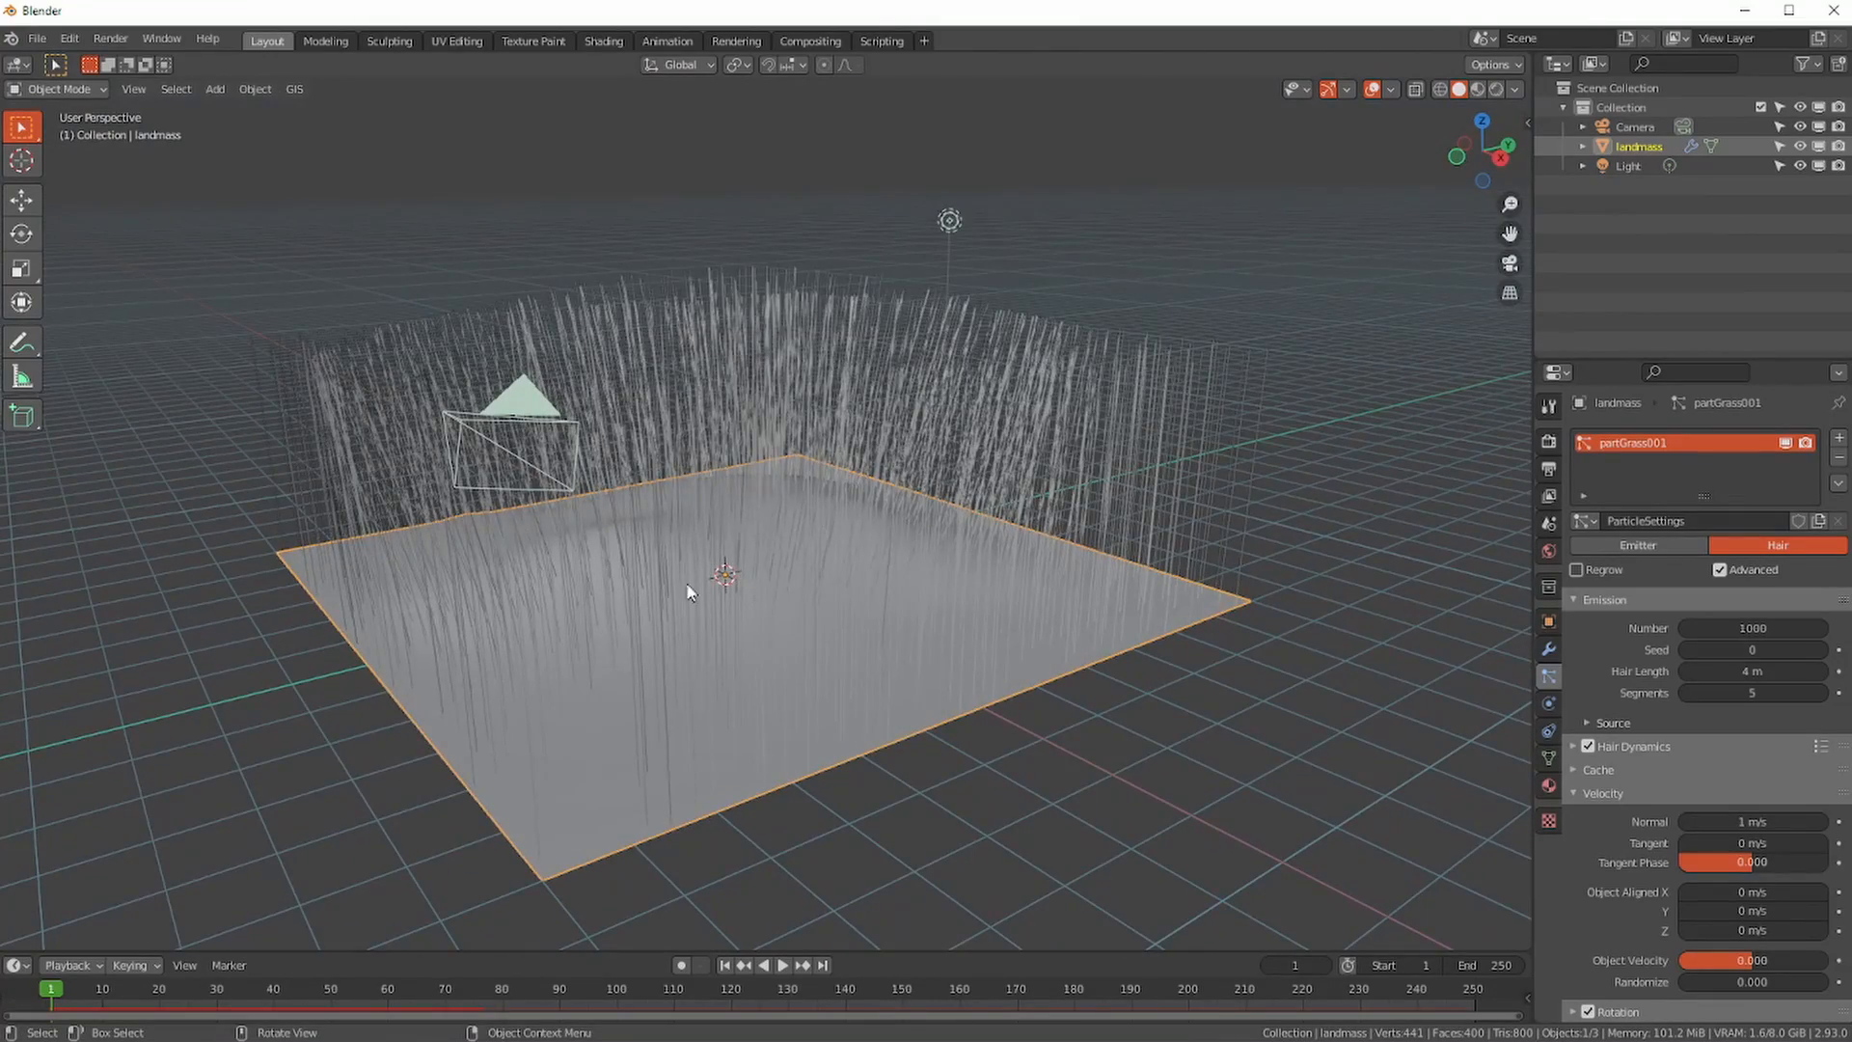
{"action": "middle_click_drag", "start_coordinate": [543, 537], "coordinate": [709, 526]}
{"action": "left_click_drag", "start_coordinate": [1742, 822], "coordinate": [1677, 822]}
{"action": "middle_click_drag", "start_coordinate": [1008, 608], "coordinate": [1094, 645]}
{"action": "mouse_move", "coordinate": [1754, 671]}
{"action": "left_mouse_down"}
{"action": "mouse_move", "coordinate": [1770, 672]}
{"action": "mouse_move", "coordinate": [1750, 673]}
{"action": "left_mouse_up"}
{"action": "left_click", "coordinate": [1741, 822]}
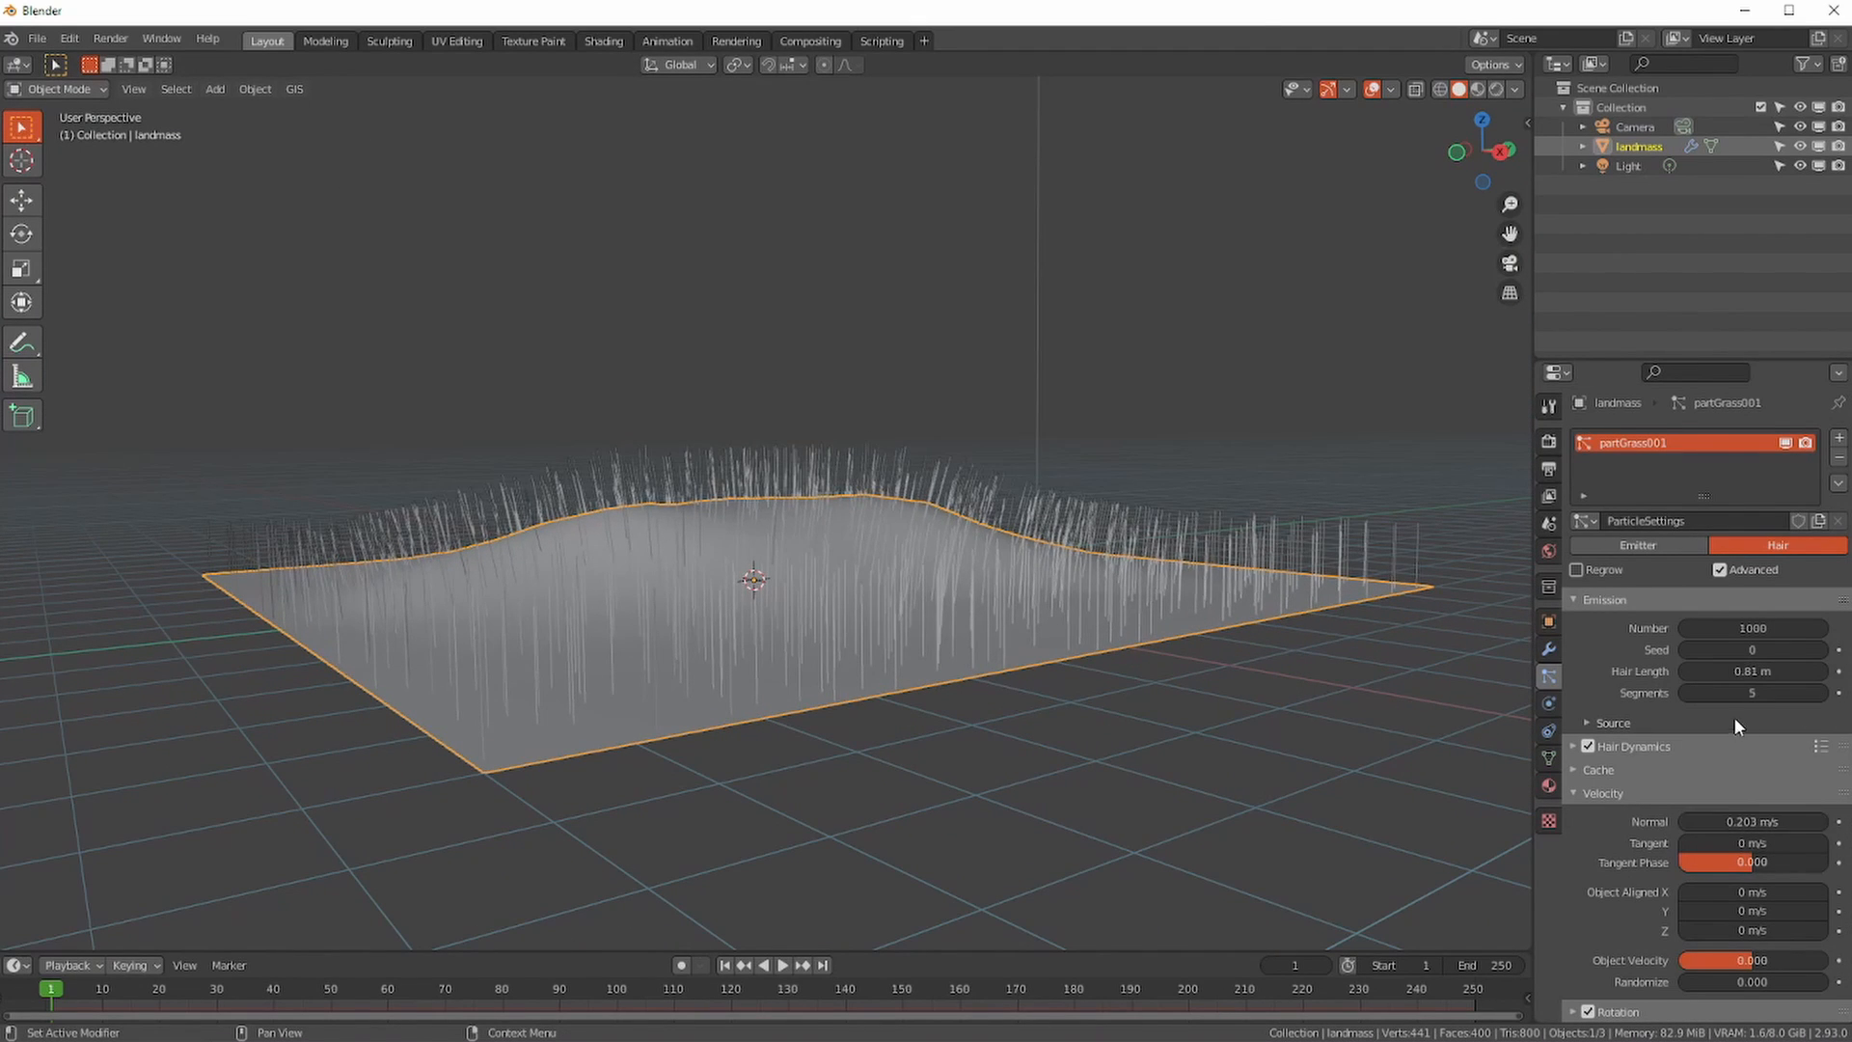
{"action": "type", "text": "1"}
{"action": "key", "text": "Return"}
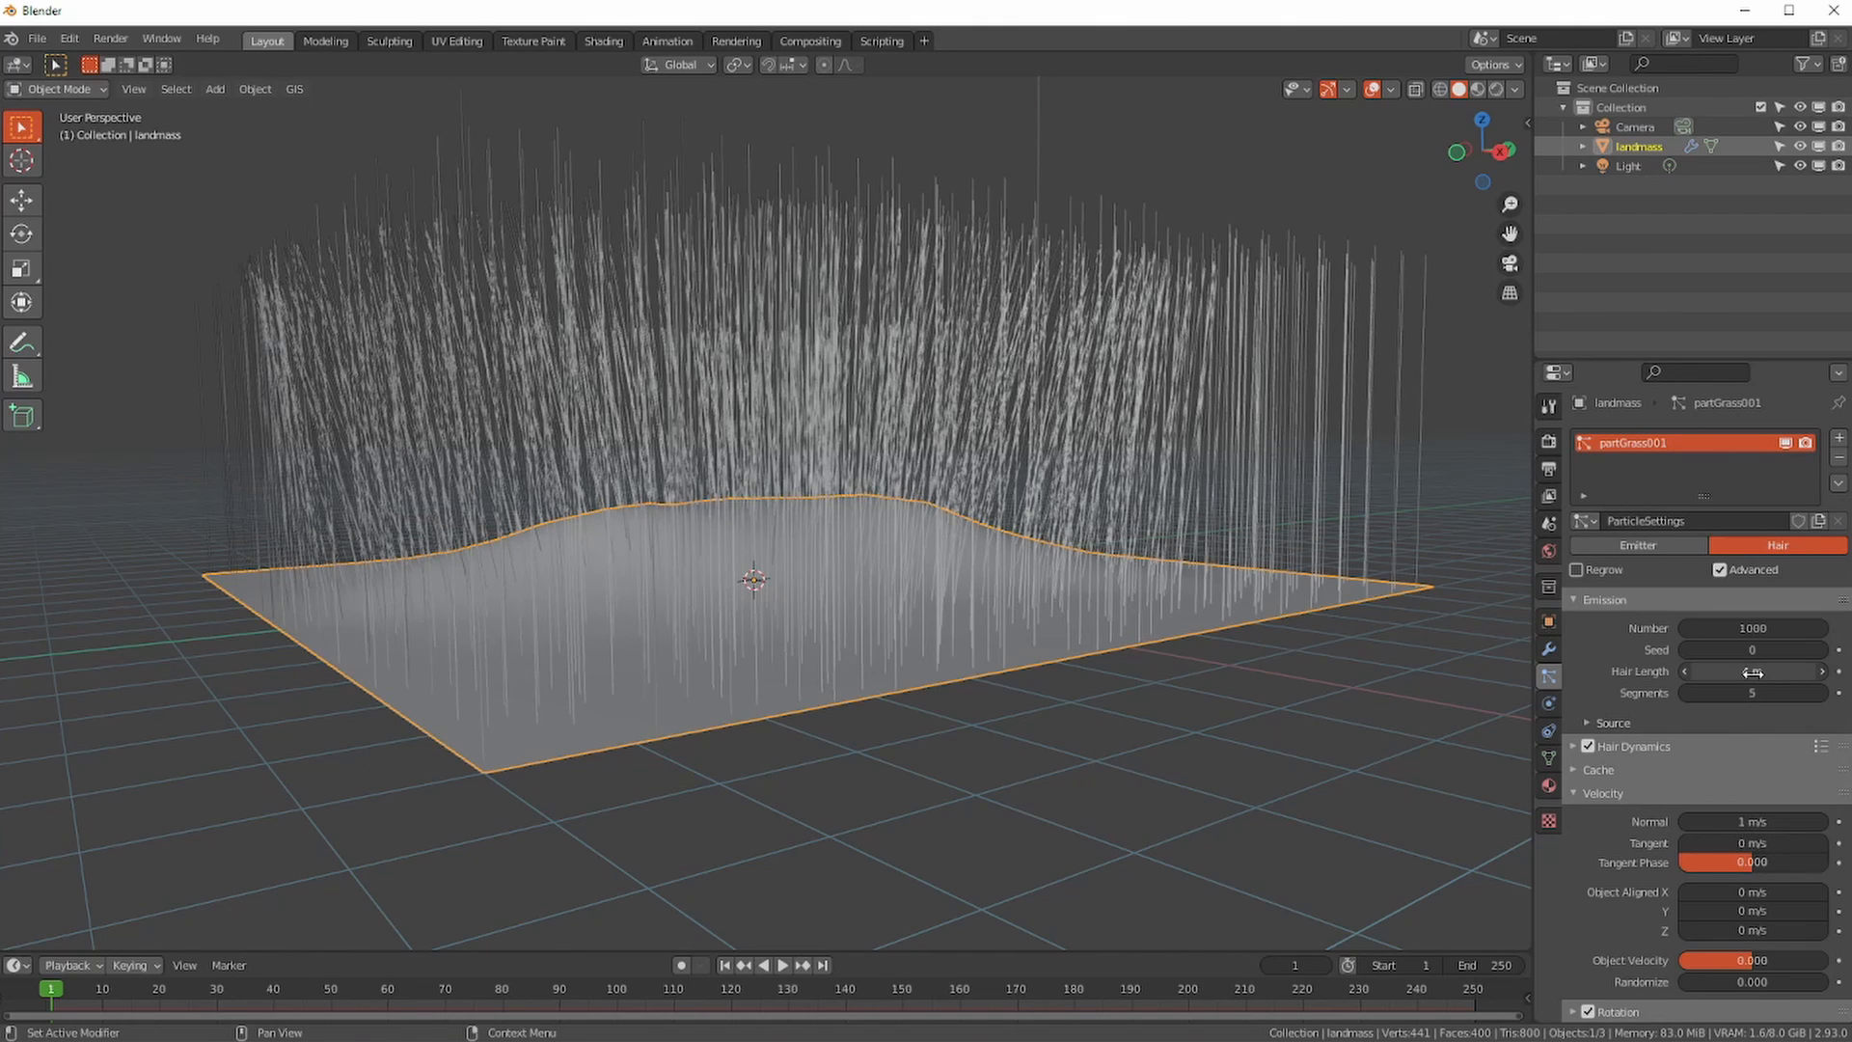
- Shorten the hair to 1 m with a Normal velocity of 0.25 m/s, and set the hair number to 5000
{"action": "mouse_move", "coordinate": [1748, 821]}
{"action": "left_mouse_down"}
{"action": "mouse_move", "coordinate": [1676, 821]}
{"action": "mouse_move", "coordinate": [1725, 822]}
{"action": "left_mouse_up"}
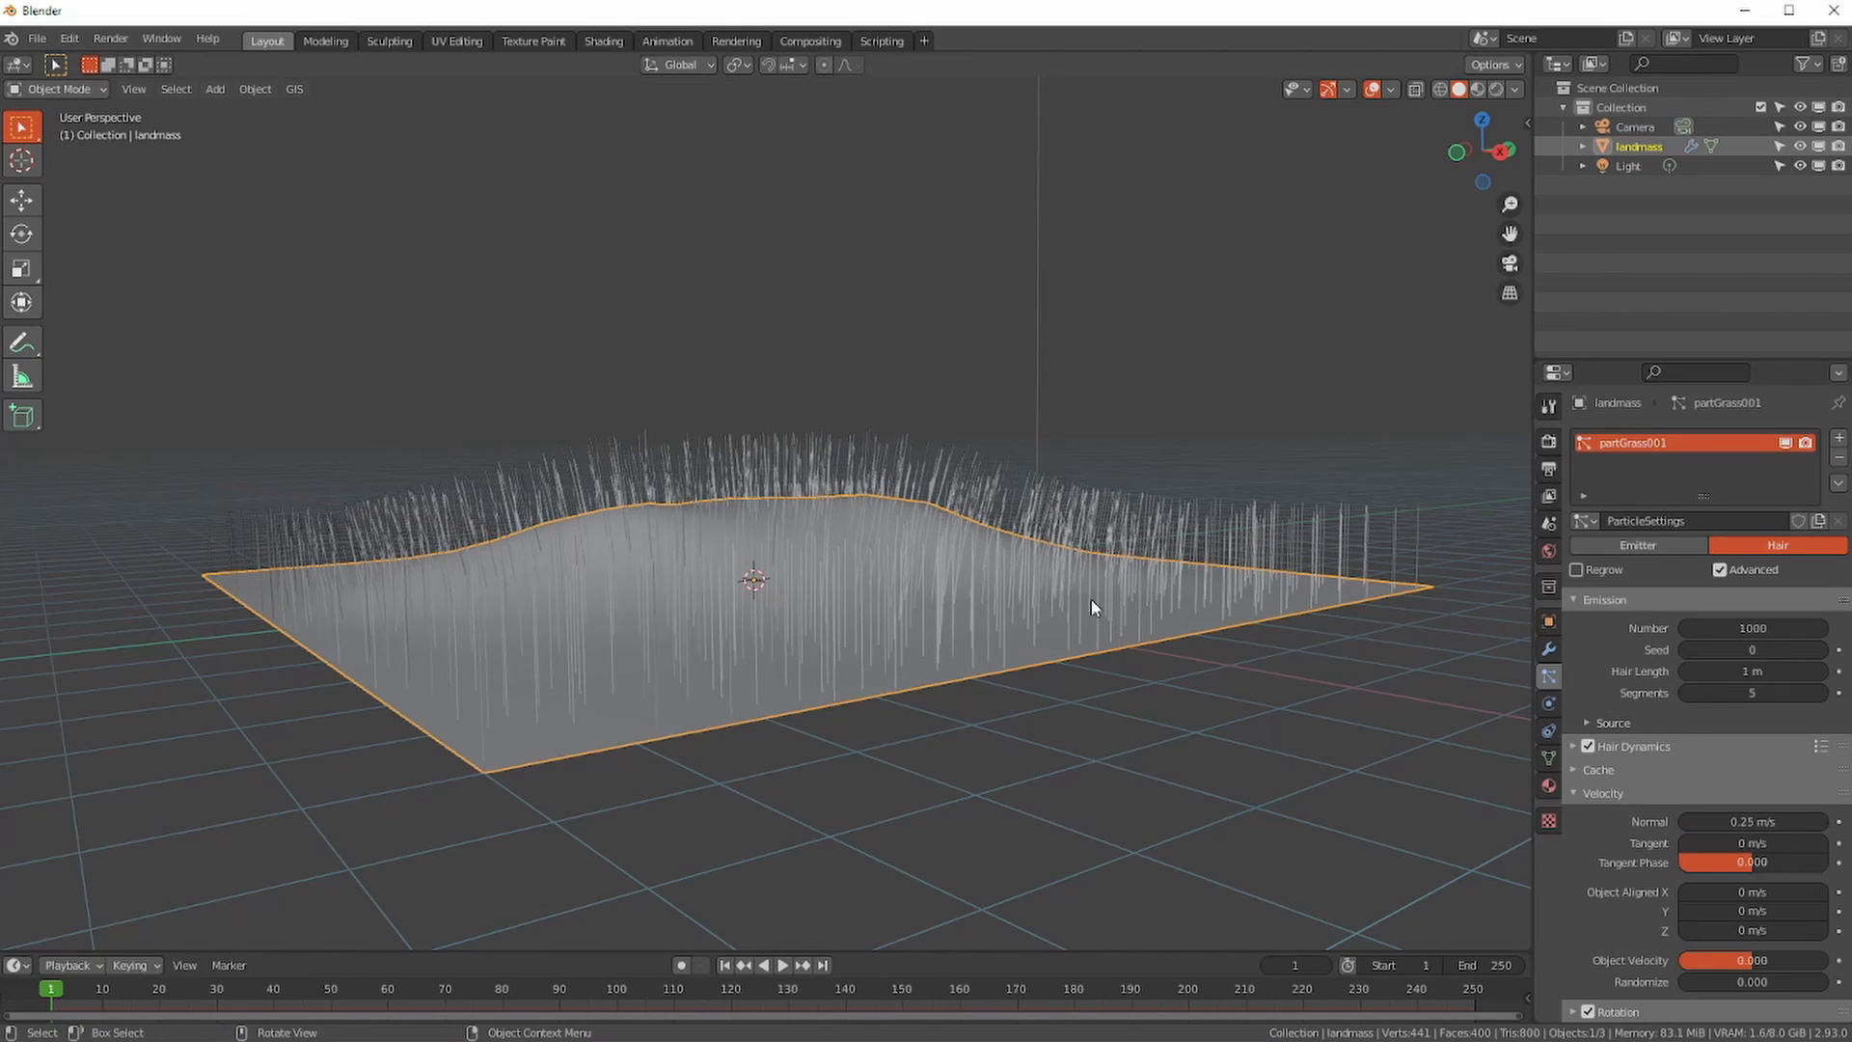
{"action": "middle_click_drag", "start_coordinate": [1004, 517], "coordinate": [1071, 541]}
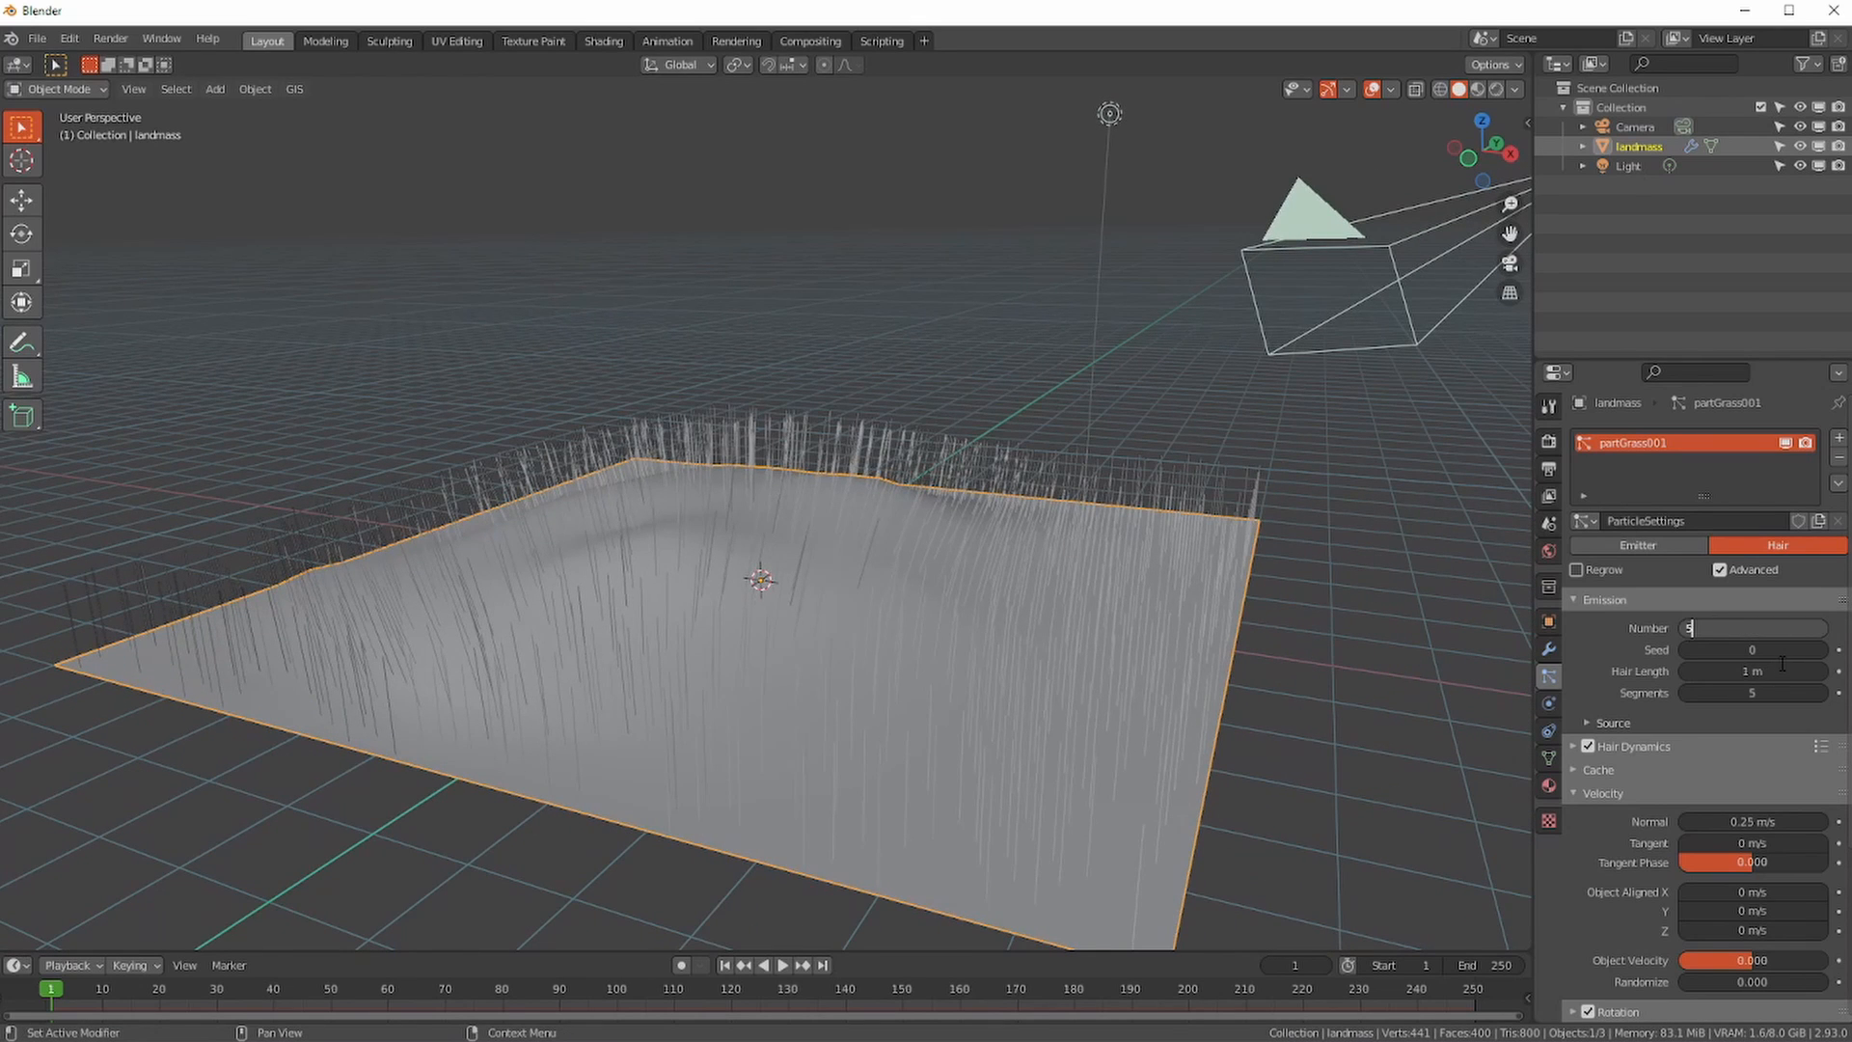
{"action": "key", "text": "Return"}
{"action": "middle_click_drag", "start_coordinate": [868, 656], "coordinate": [719, 617]}
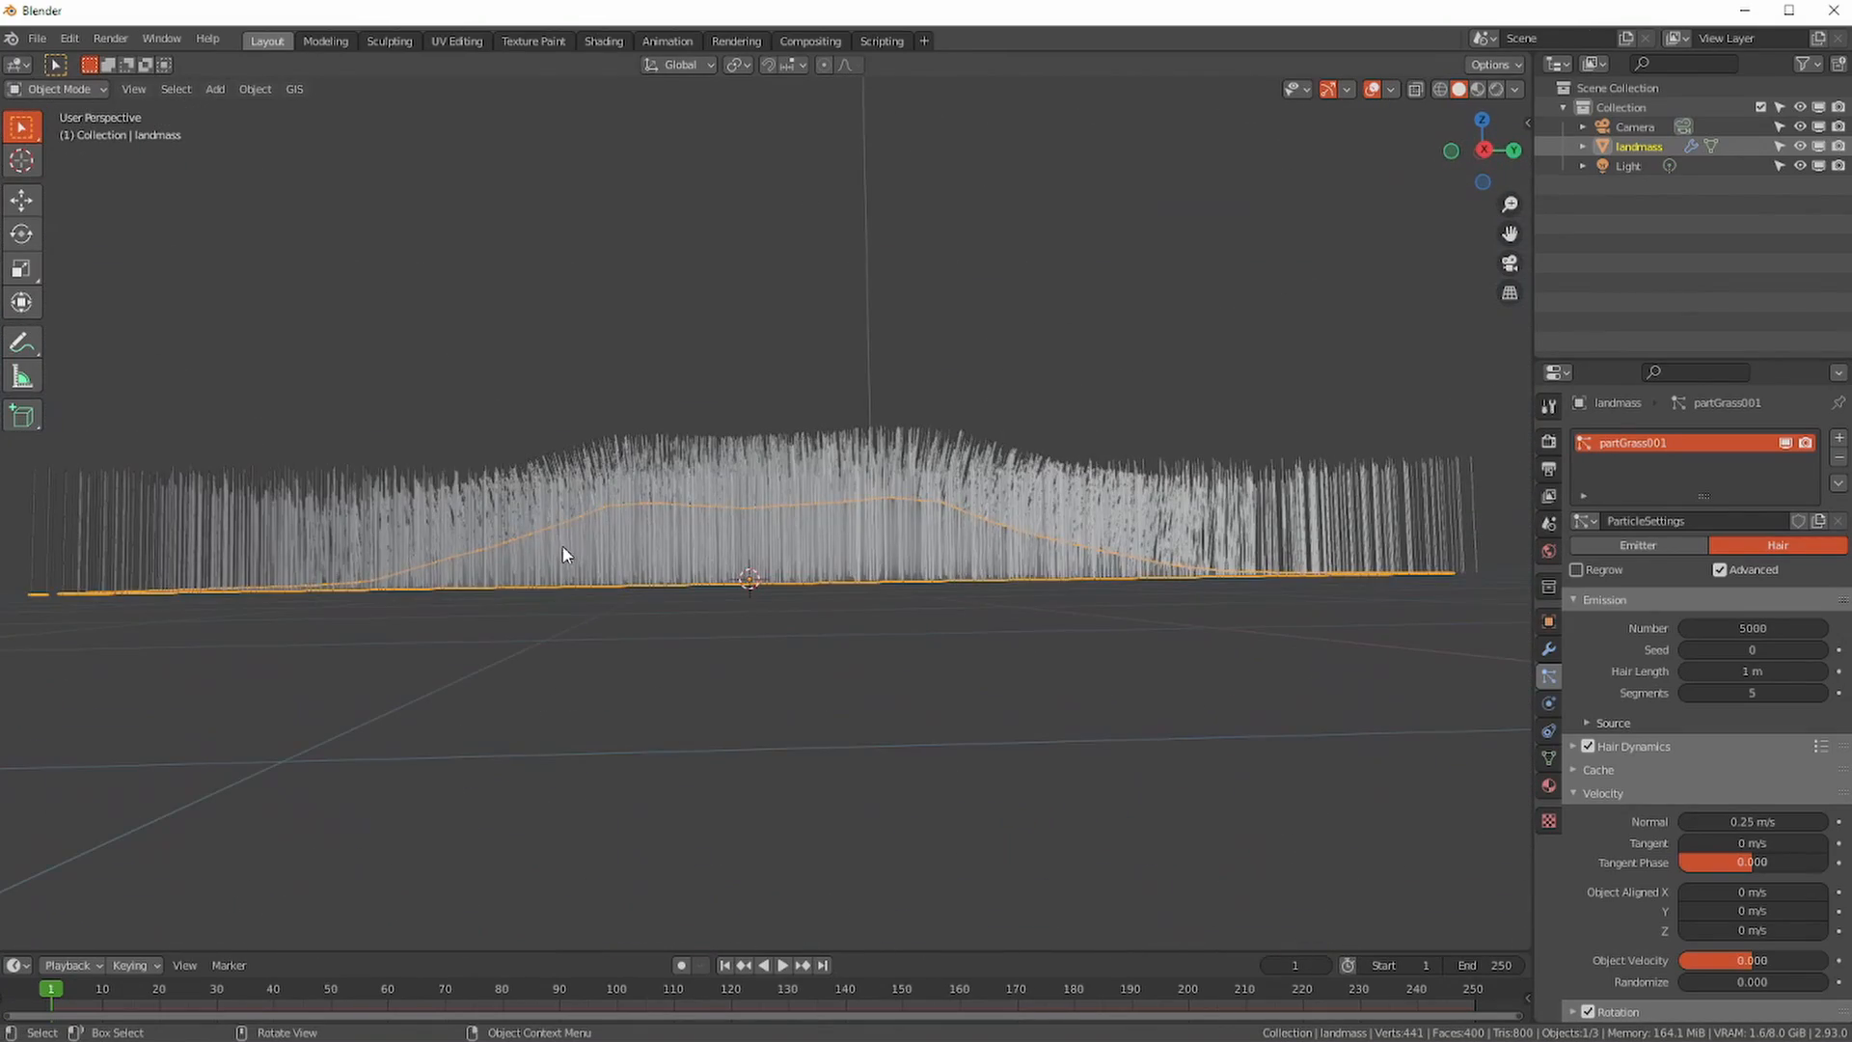
{"action": "middle_click_drag", "start_coordinate": [574, 564], "coordinate": [661, 538]}
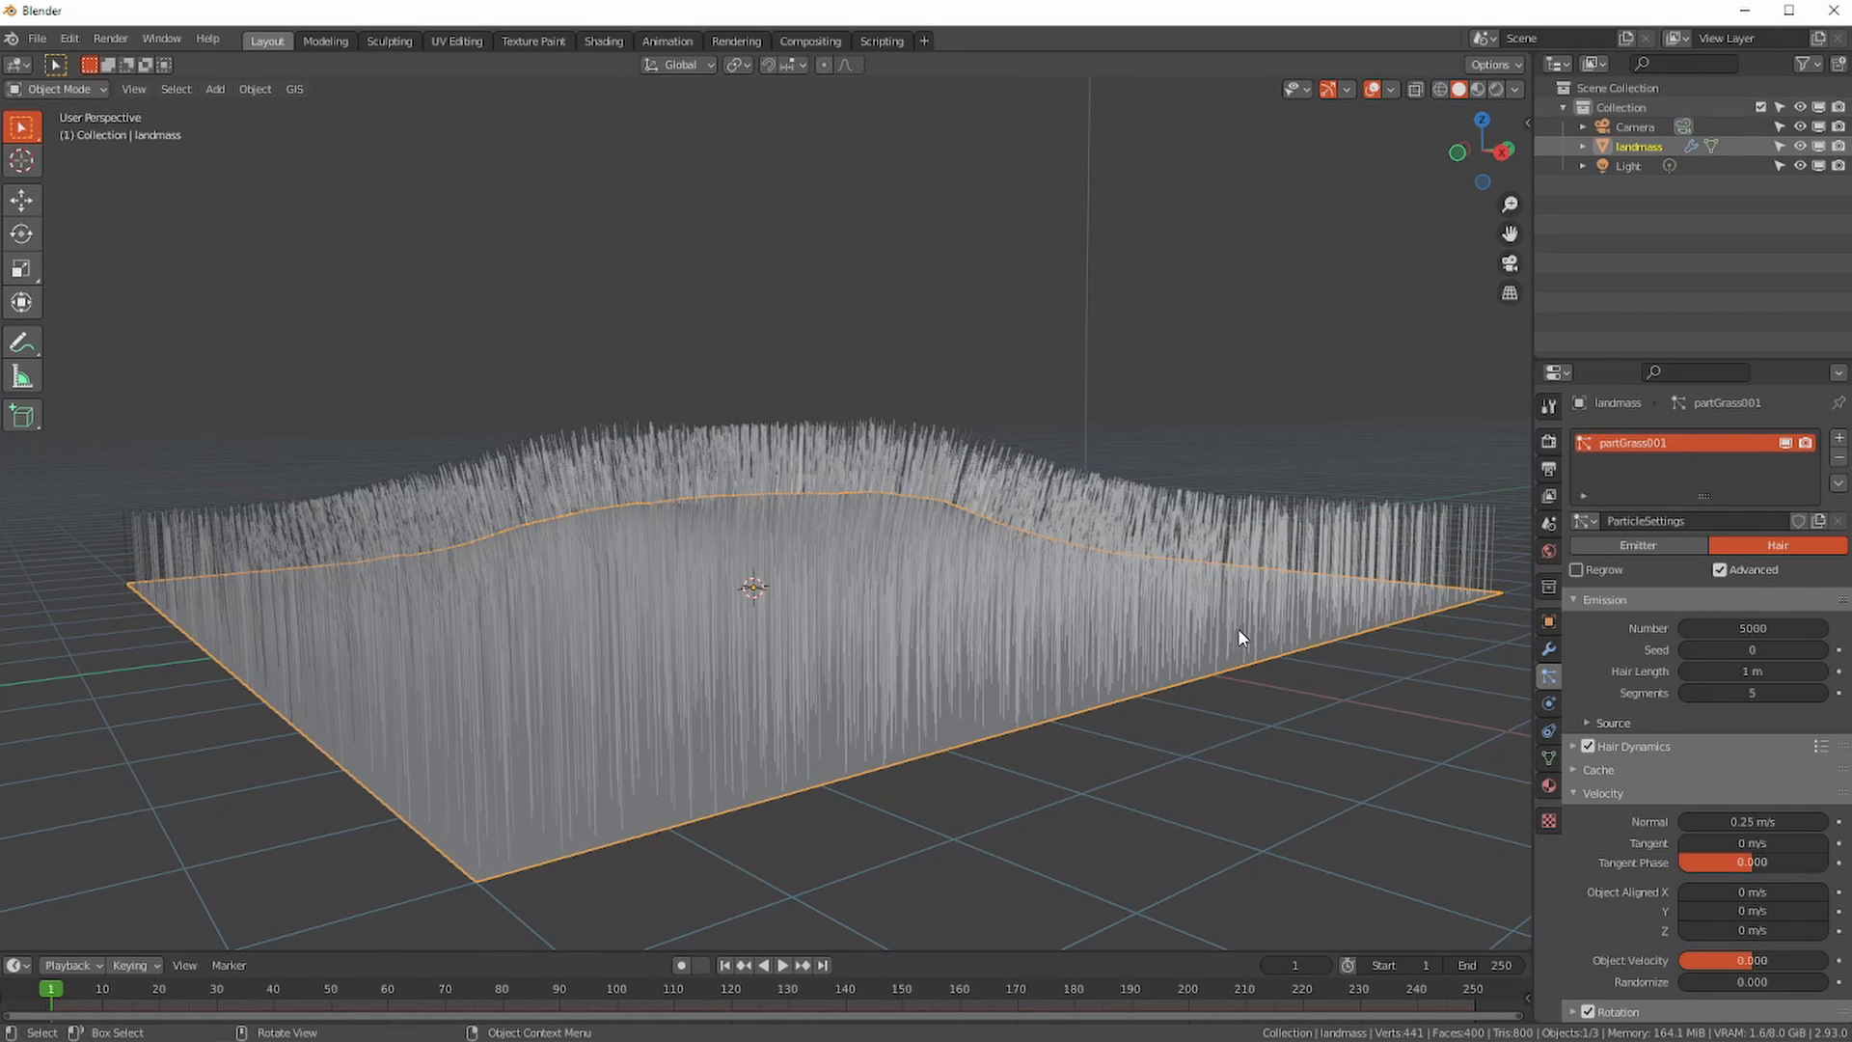
- Turn off Hair Dynamics for the grass particle system and expand its Rotation settings
{"action": "middle_click_drag", "start_coordinate": [1021, 679], "coordinate": [1109, 680]}
{"action": "scroll", "coordinate": [1606, 797], "scroll_direction": "down", "scroll_amount": 5}
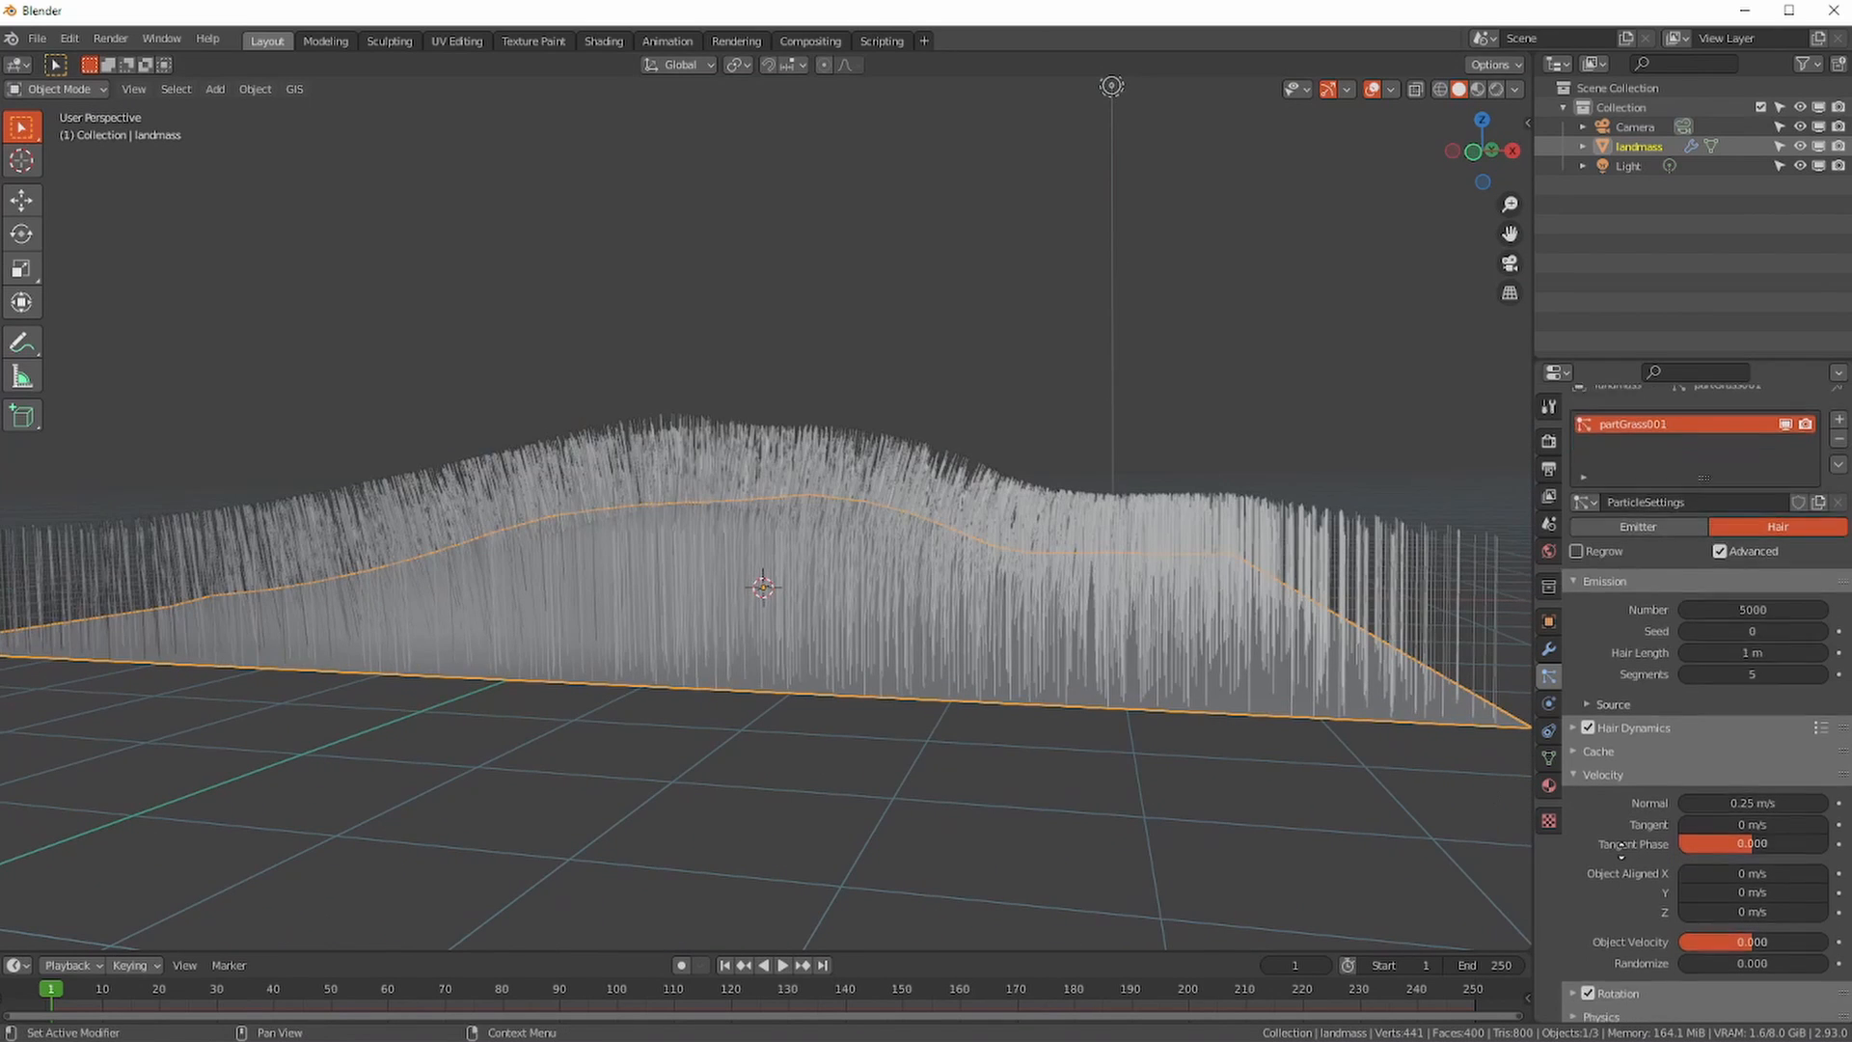
{"action": "left_click", "coordinate": [1572, 869]}
{"action": "scroll", "coordinate": [1624, 958], "scroll_direction": "down", "scroll_amount": 3}
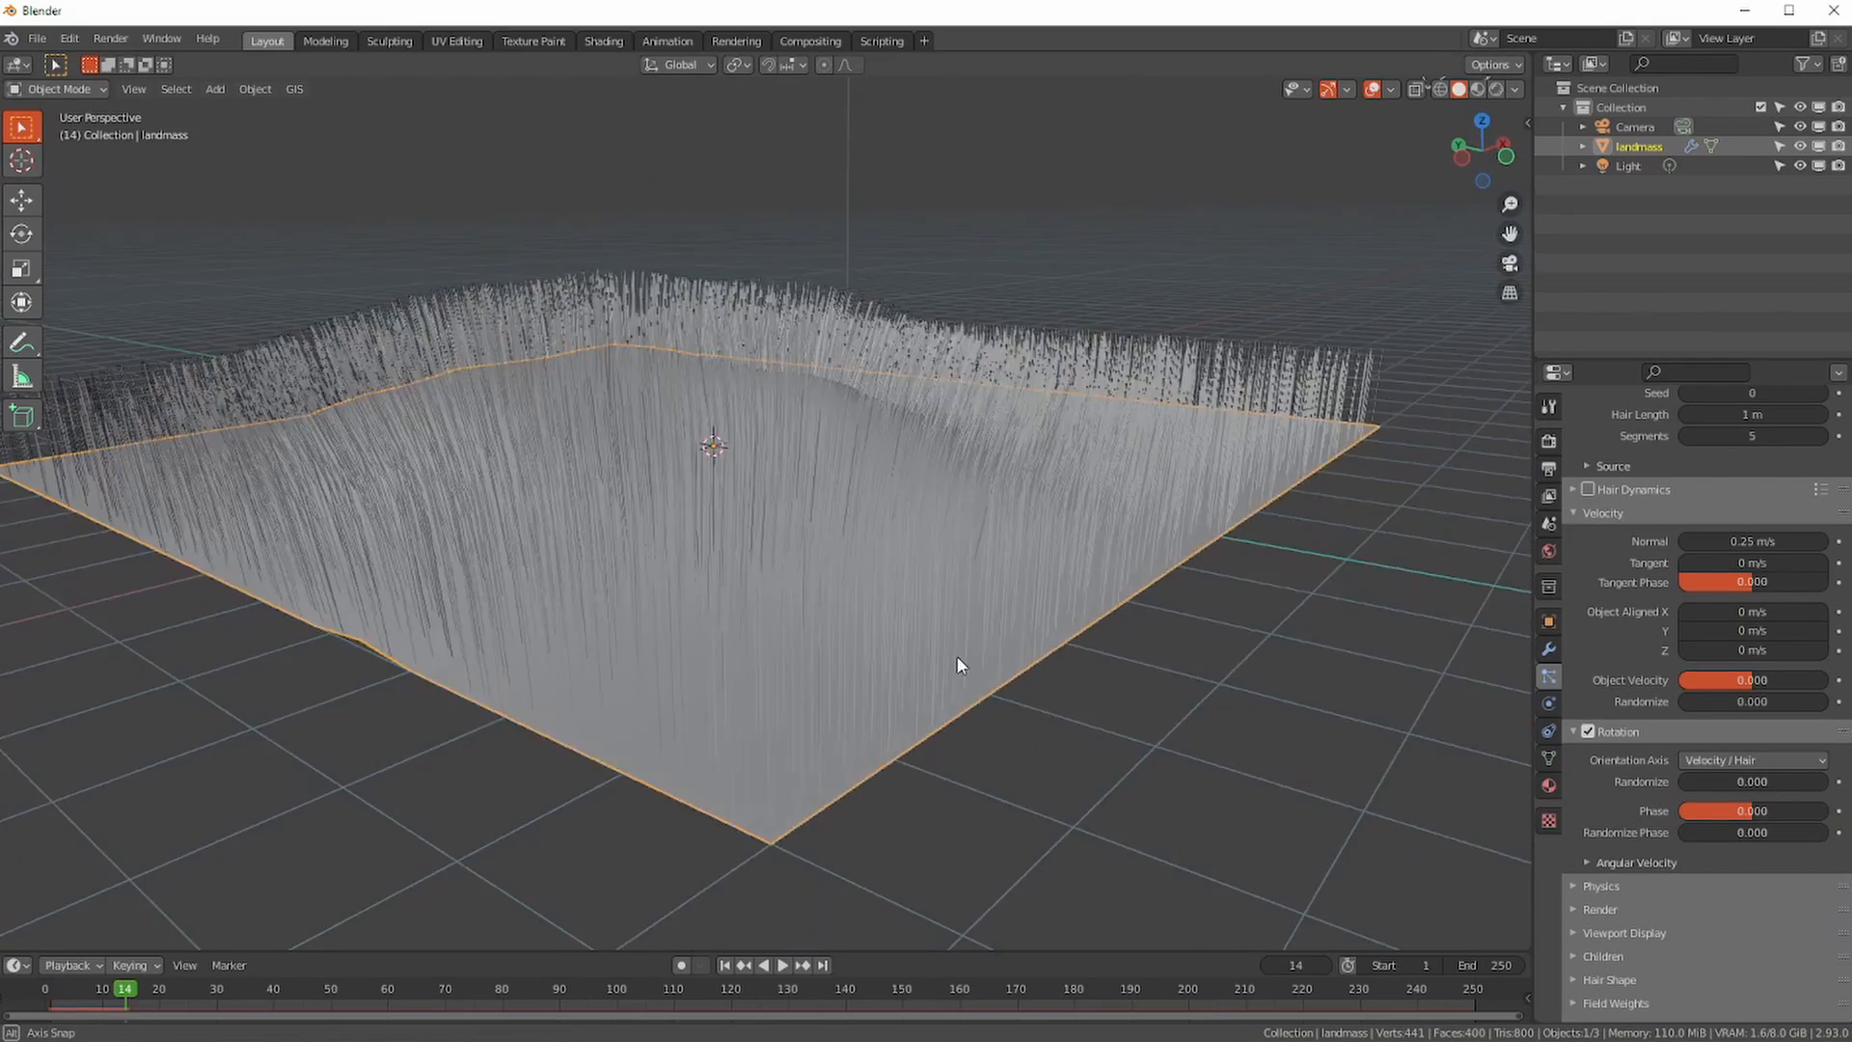
{"action": "middle_click_drag", "start_coordinate": [957, 656], "coordinate": [1005, 682]}
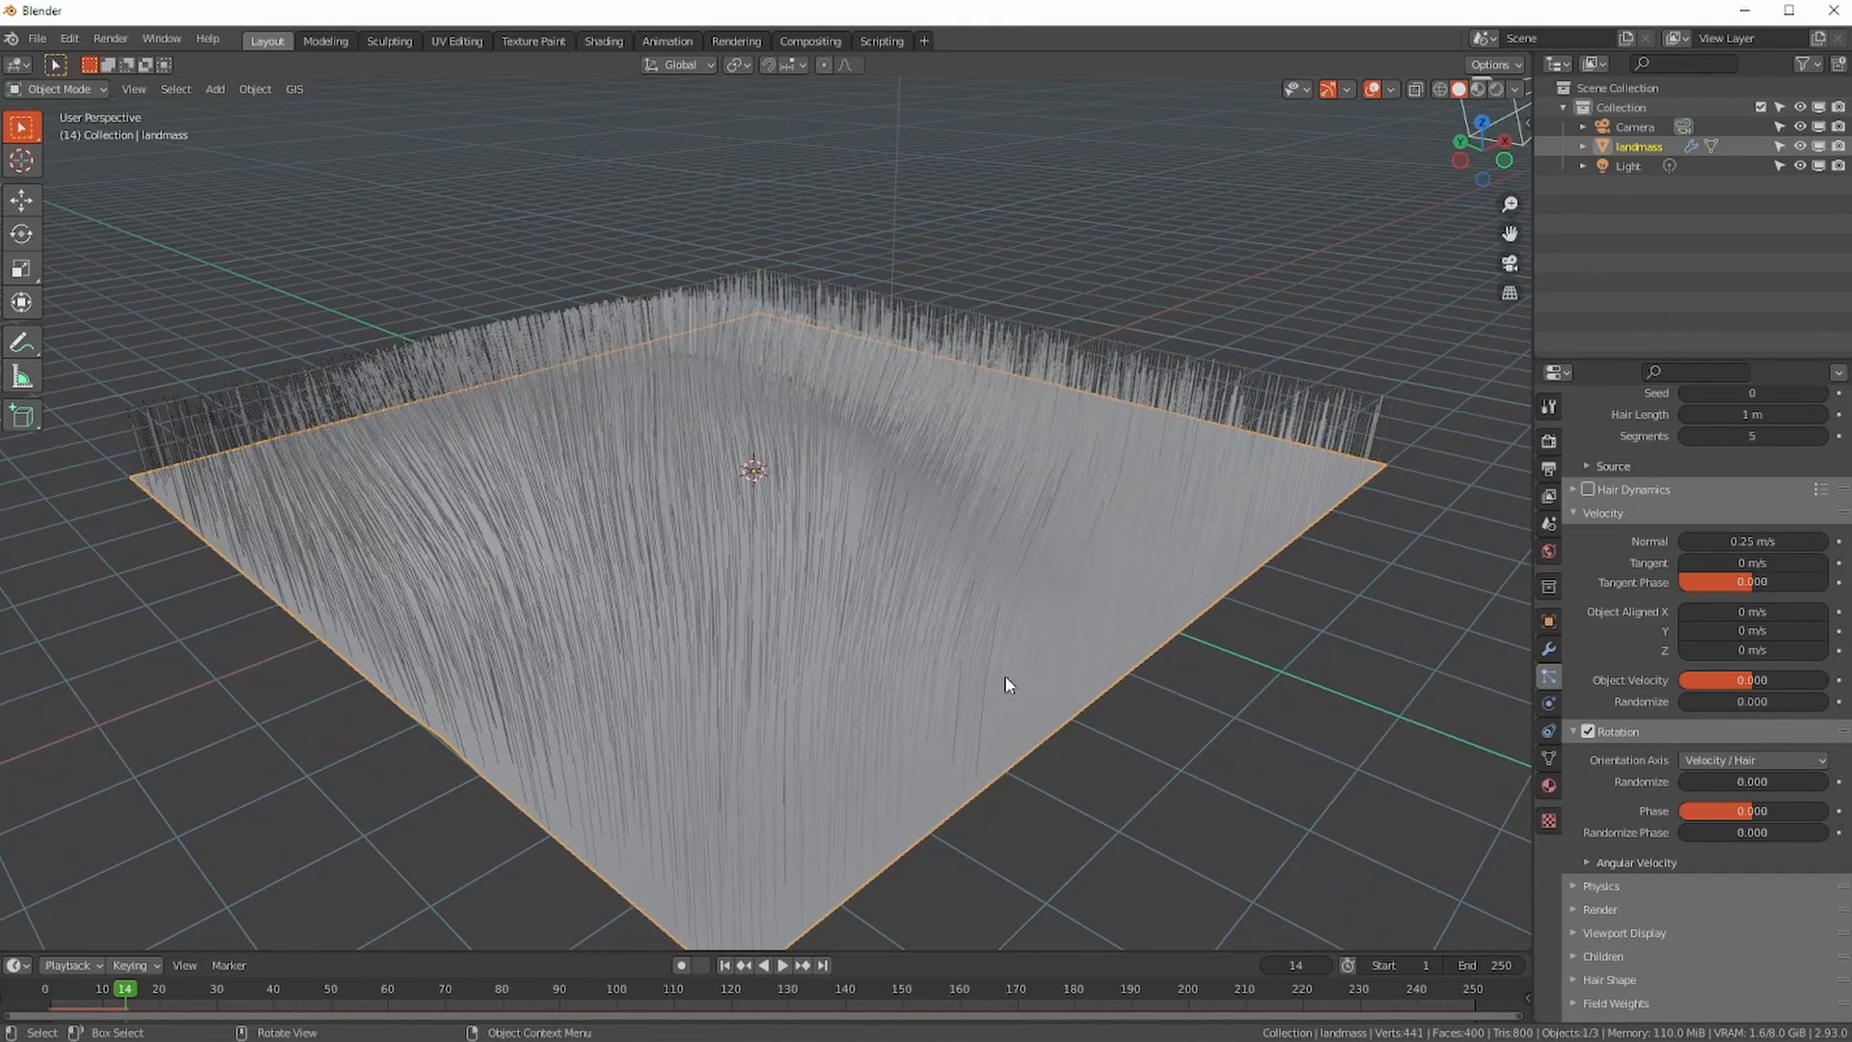
- Set the rotation orientation axis to Normal-Tangent and its Randomize value to 0.258
{"action": "left_click", "coordinate": [1692, 760]}
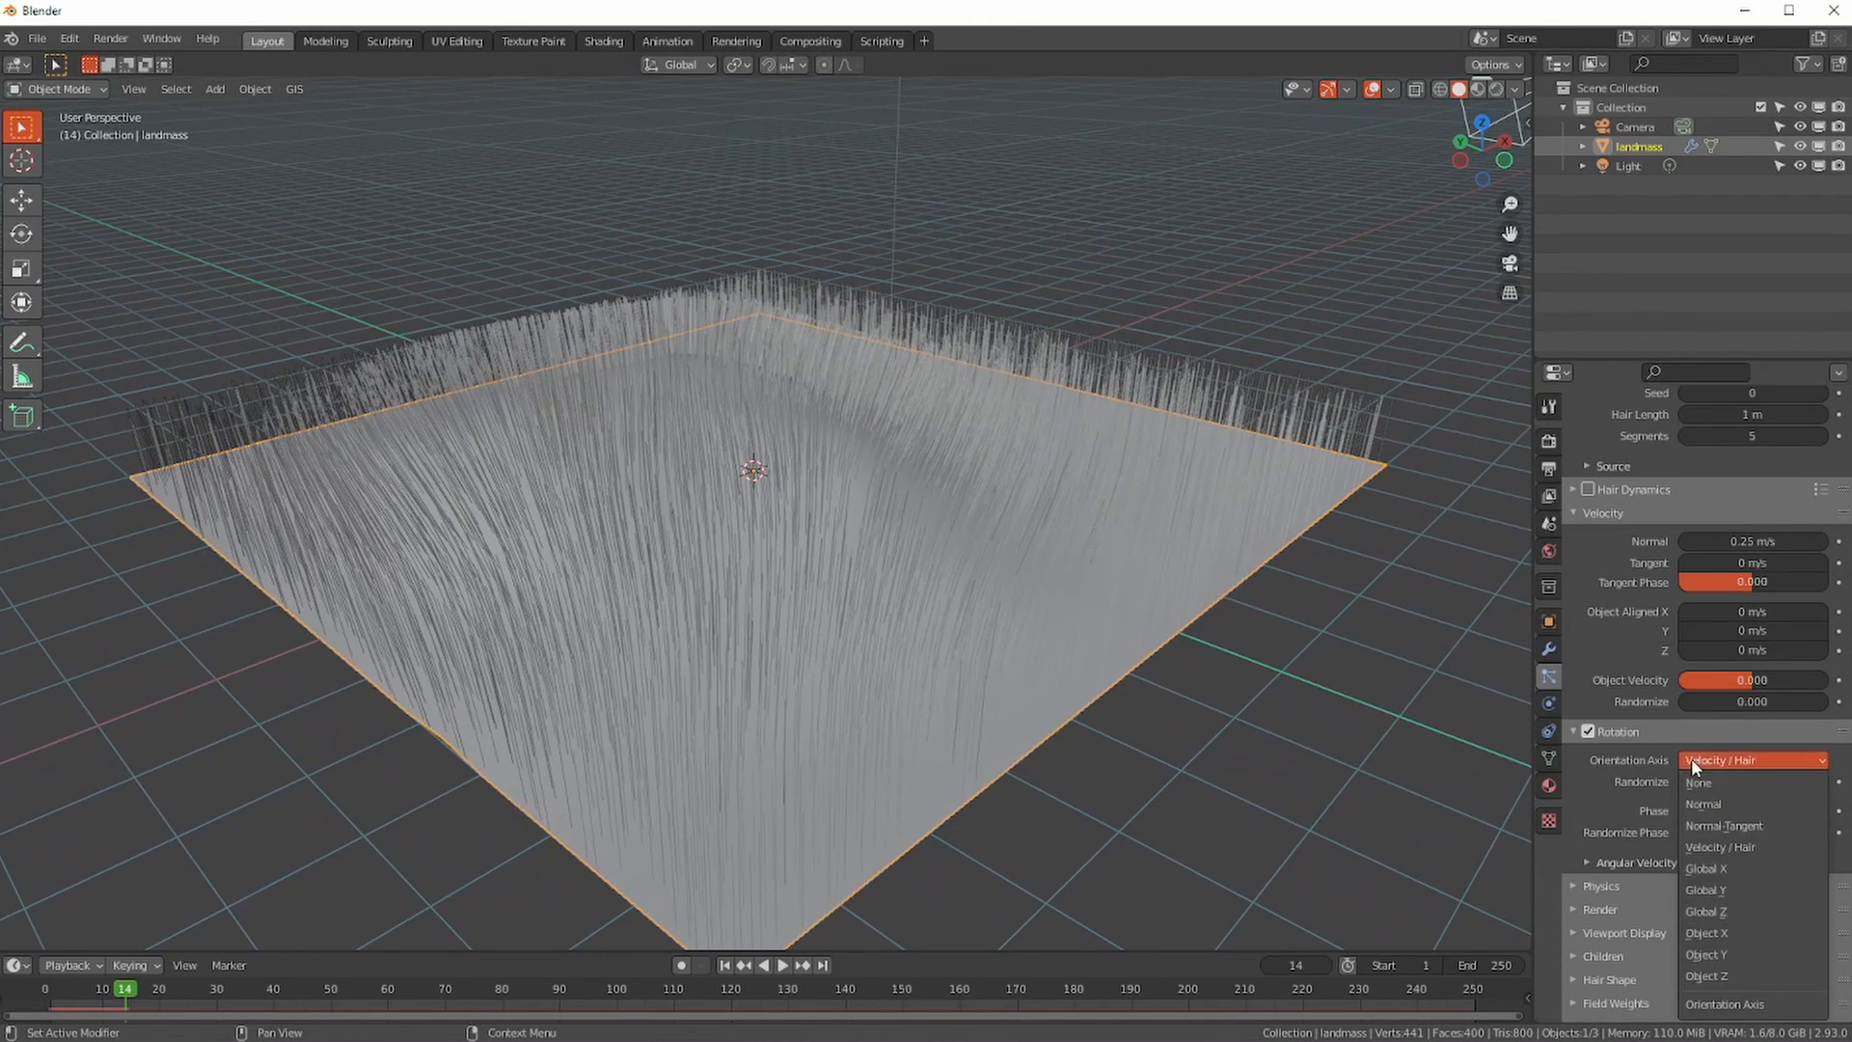
{"action": "left_click", "coordinate": [1698, 826]}
{"action": "middle_click_drag", "start_coordinate": [1374, 735], "coordinate": [1184, 702]}
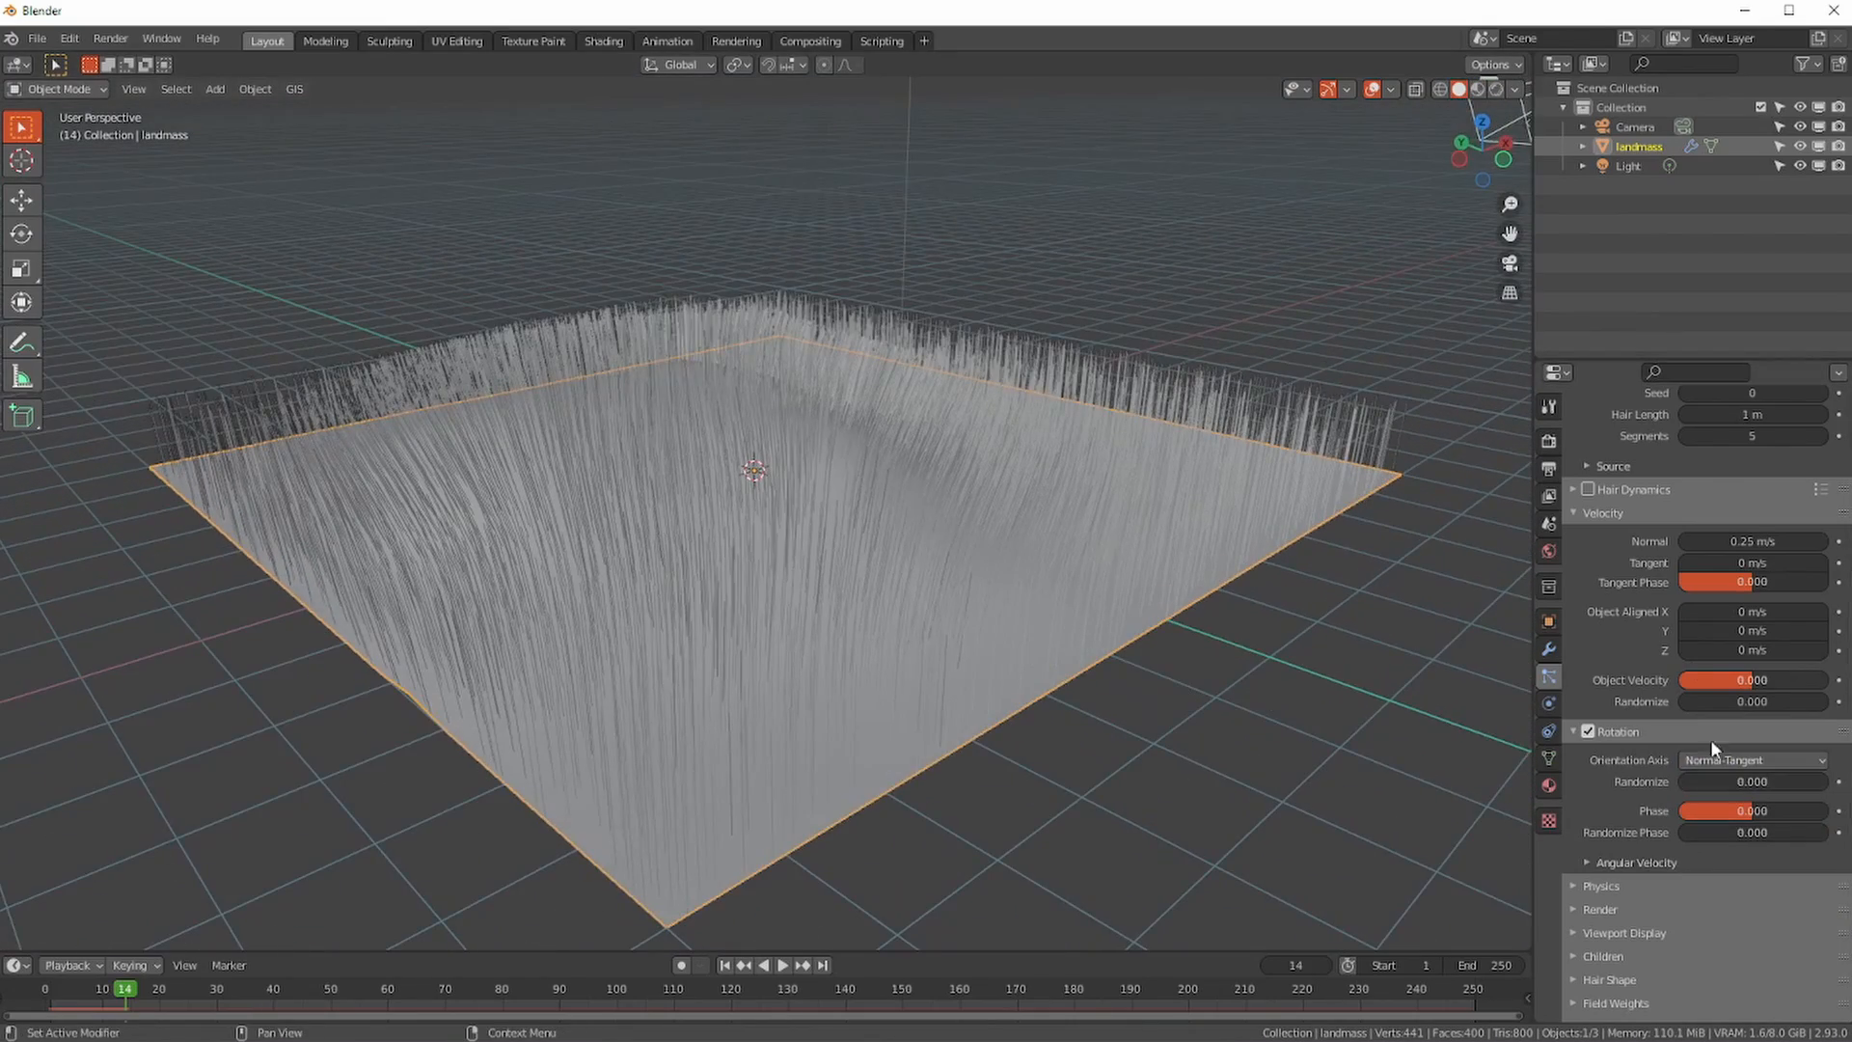
{"action": "left_click_drag", "start_coordinate": [1716, 784], "coordinate": [1775, 778]}
{"action": "middle_click_drag", "start_coordinate": [1076, 651], "coordinate": [885, 682]}
{"action": "scroll", "coordinate": [894, 597], "scroll_direction": "up", "scroll_amount": 3}
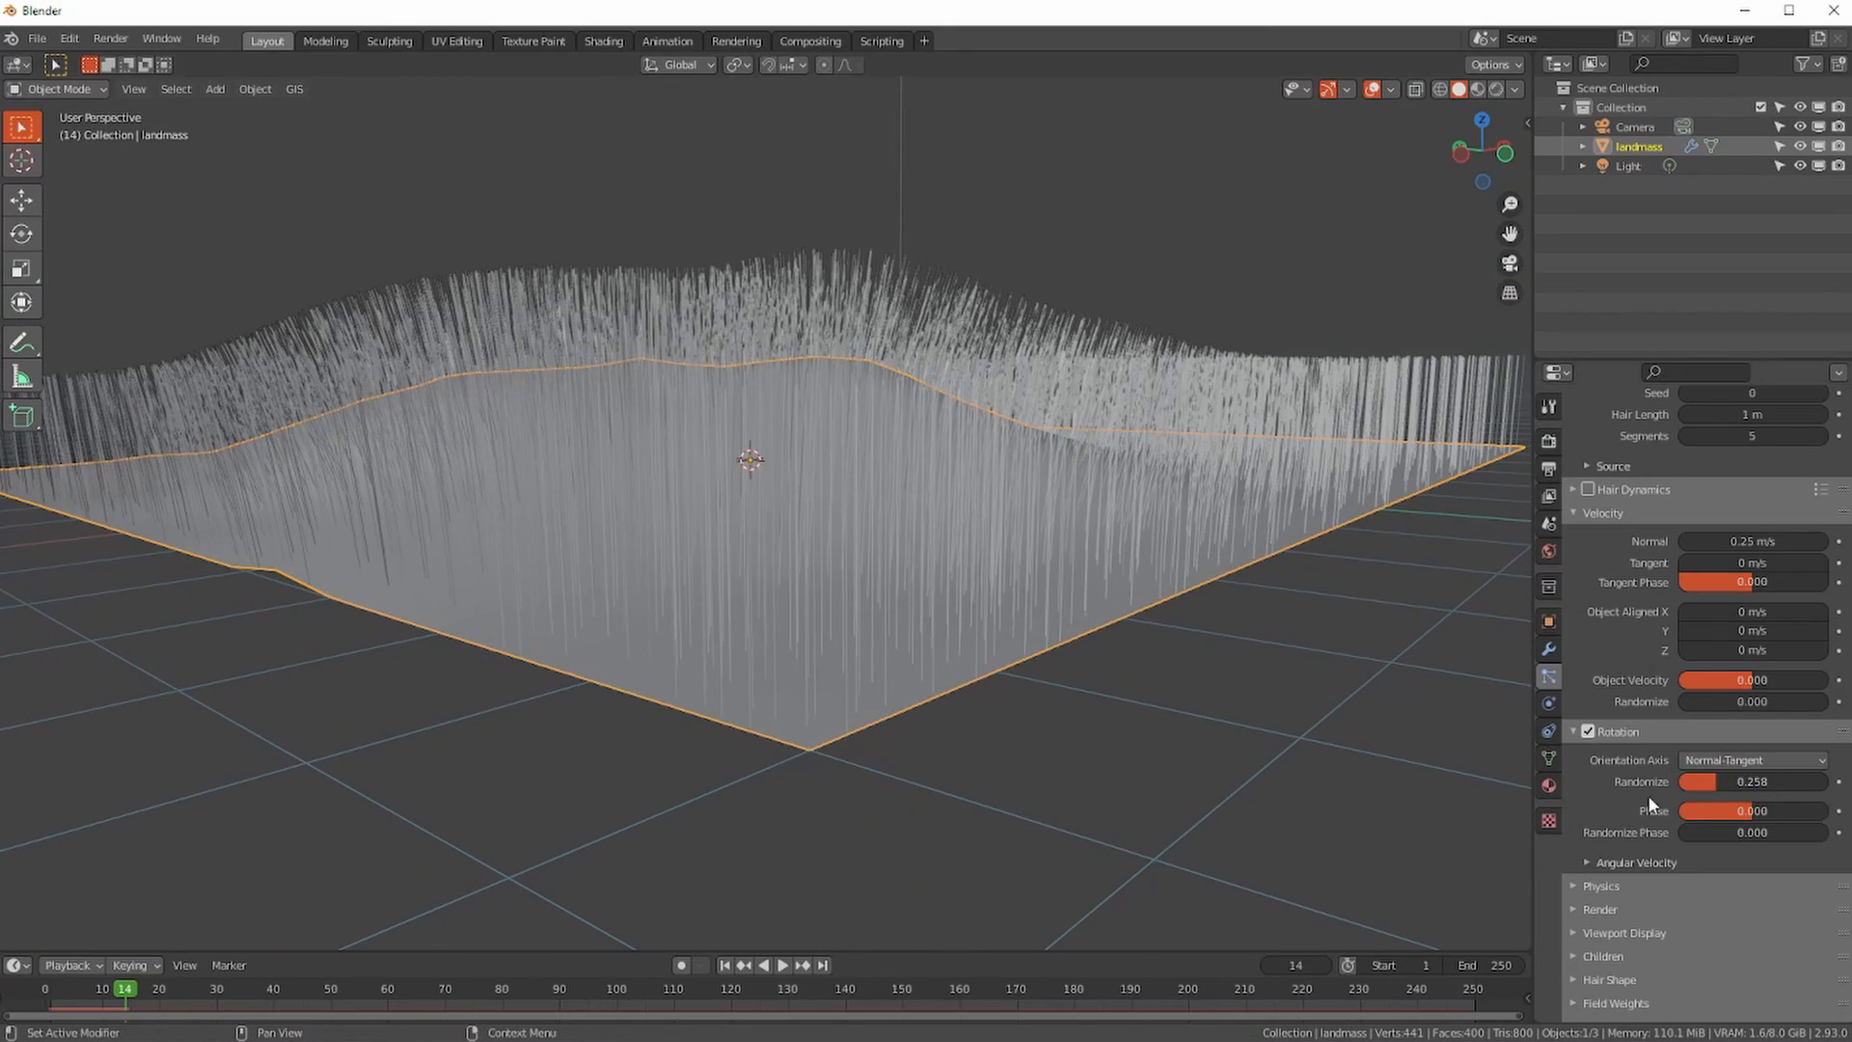
- Expand the Physics settings of the grass particle system
{"action": "left_click", "coordinate": [1592, 886]}
{"action": "middle_click_drag", "start_coordinate": [1142, 795], "coordinate": [1183, 758]}
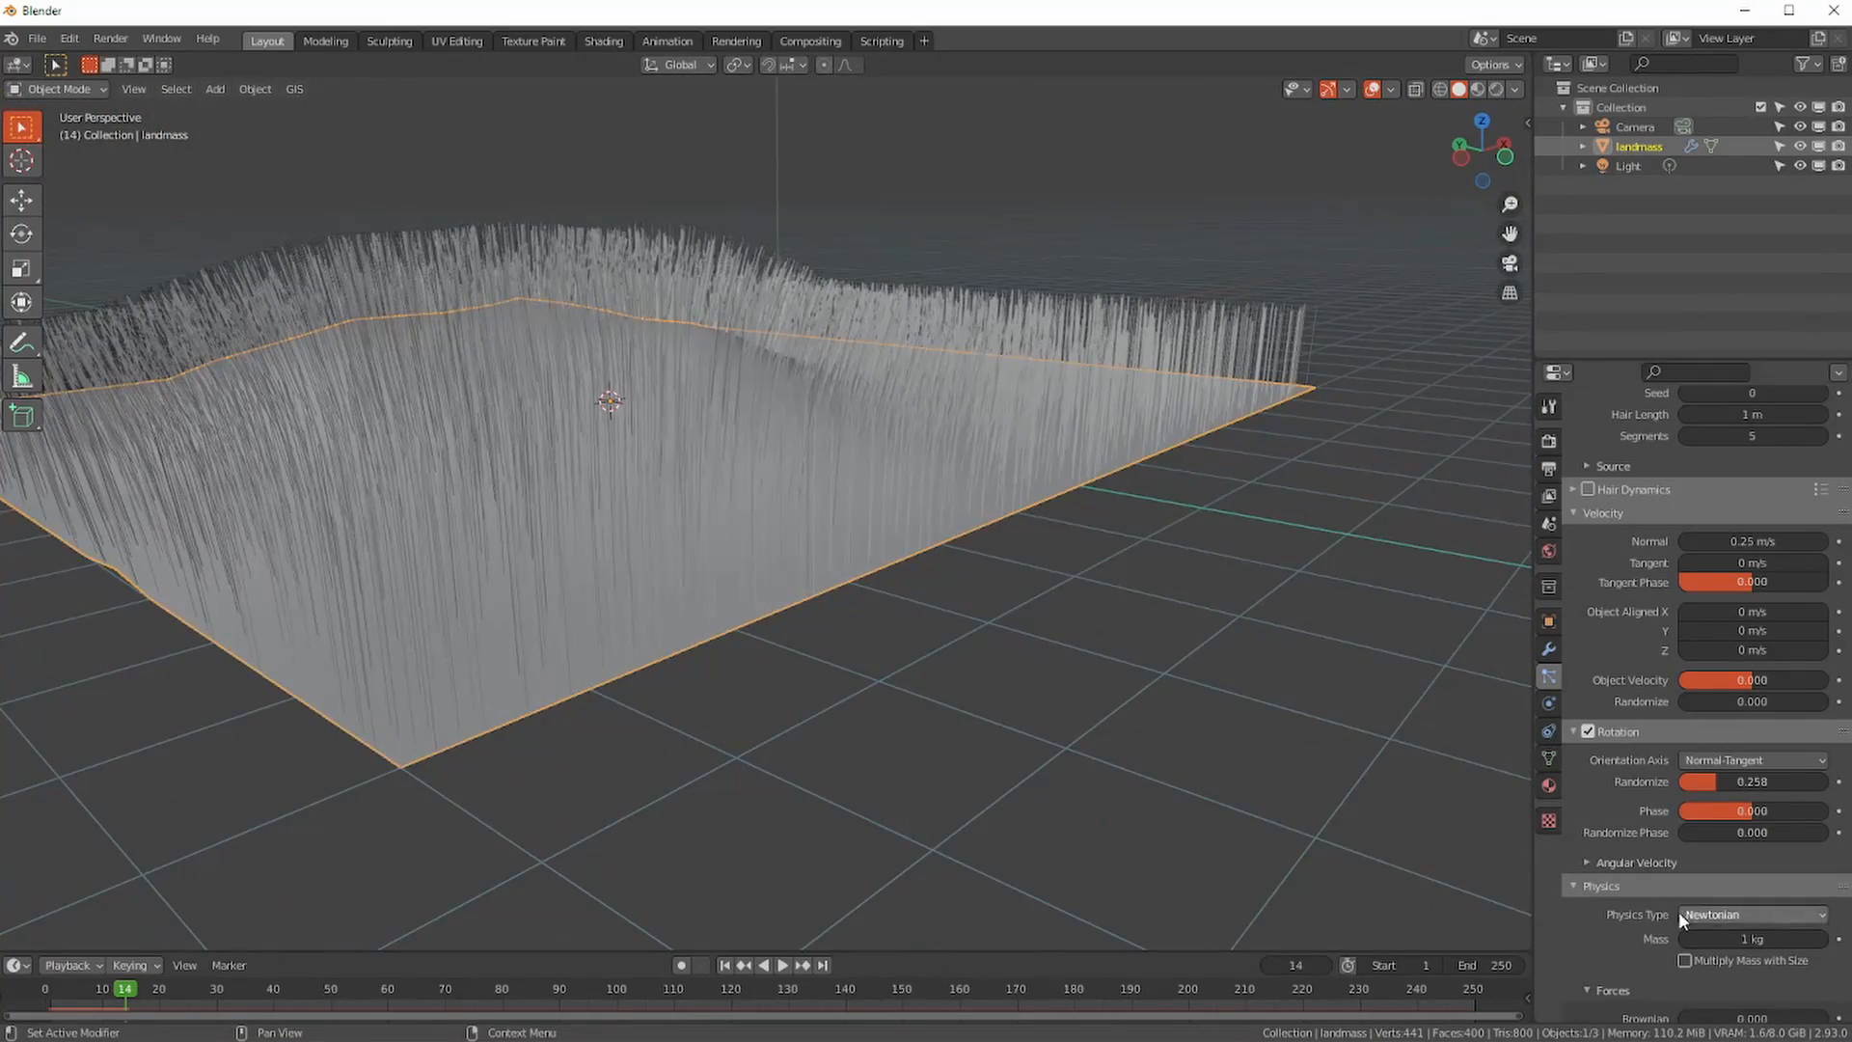
{"action": "scroll", "coordinate": [1638, 924], "scroll_direction": "down", "scroll_amount": 6}
- Try the None physics type on the grass hair, and switch it back to Newtonian
{"action": "left_click", "coordinate": [1703, 627]}
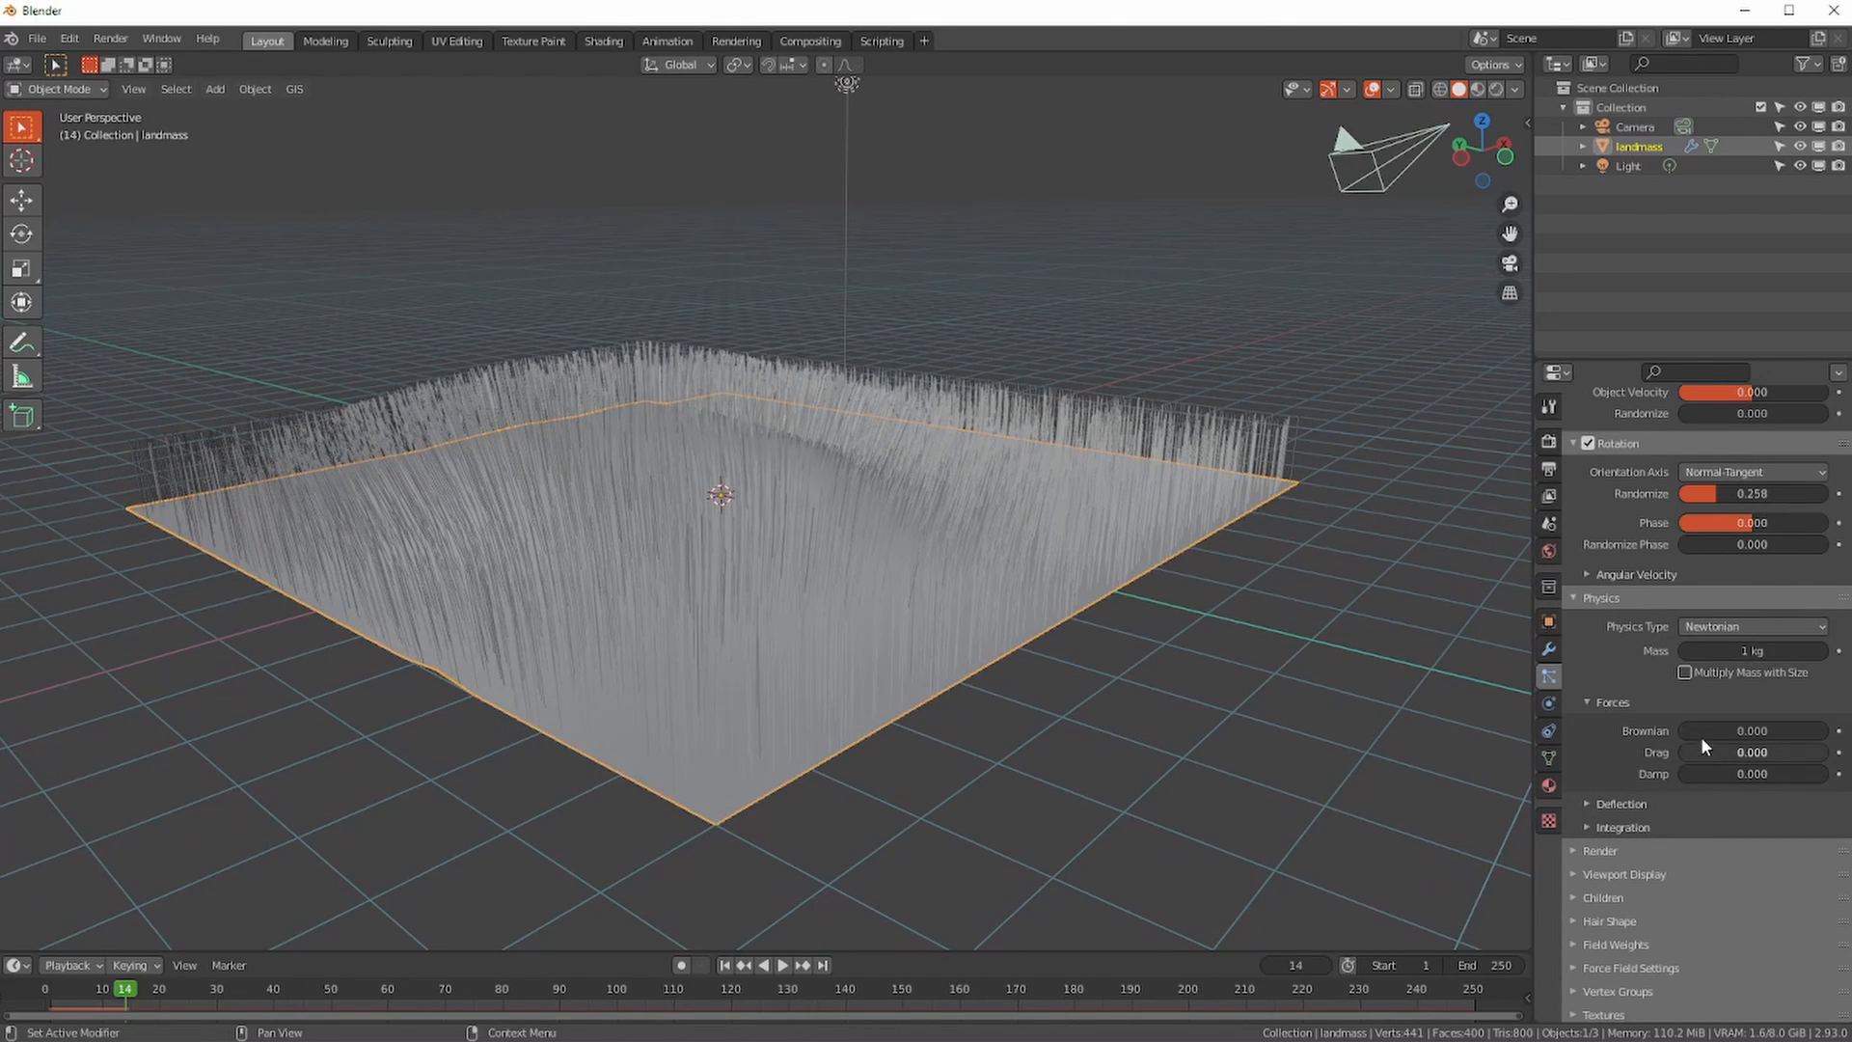
{"action": "mouse_move", "coordinate": [1727, 730]}
{"action": "left_mouse_down"}
{"action": "mouse_move", "coordinate": [1748, 730]}
{"action": "mouse_move", "coordinate": [1695, 730]}
{"action": "left_mouse_up"}
{"action": "left_click", "coordinate": [1697, 626]}
{"action": "left_click", "coordinate": [1692, 622]}
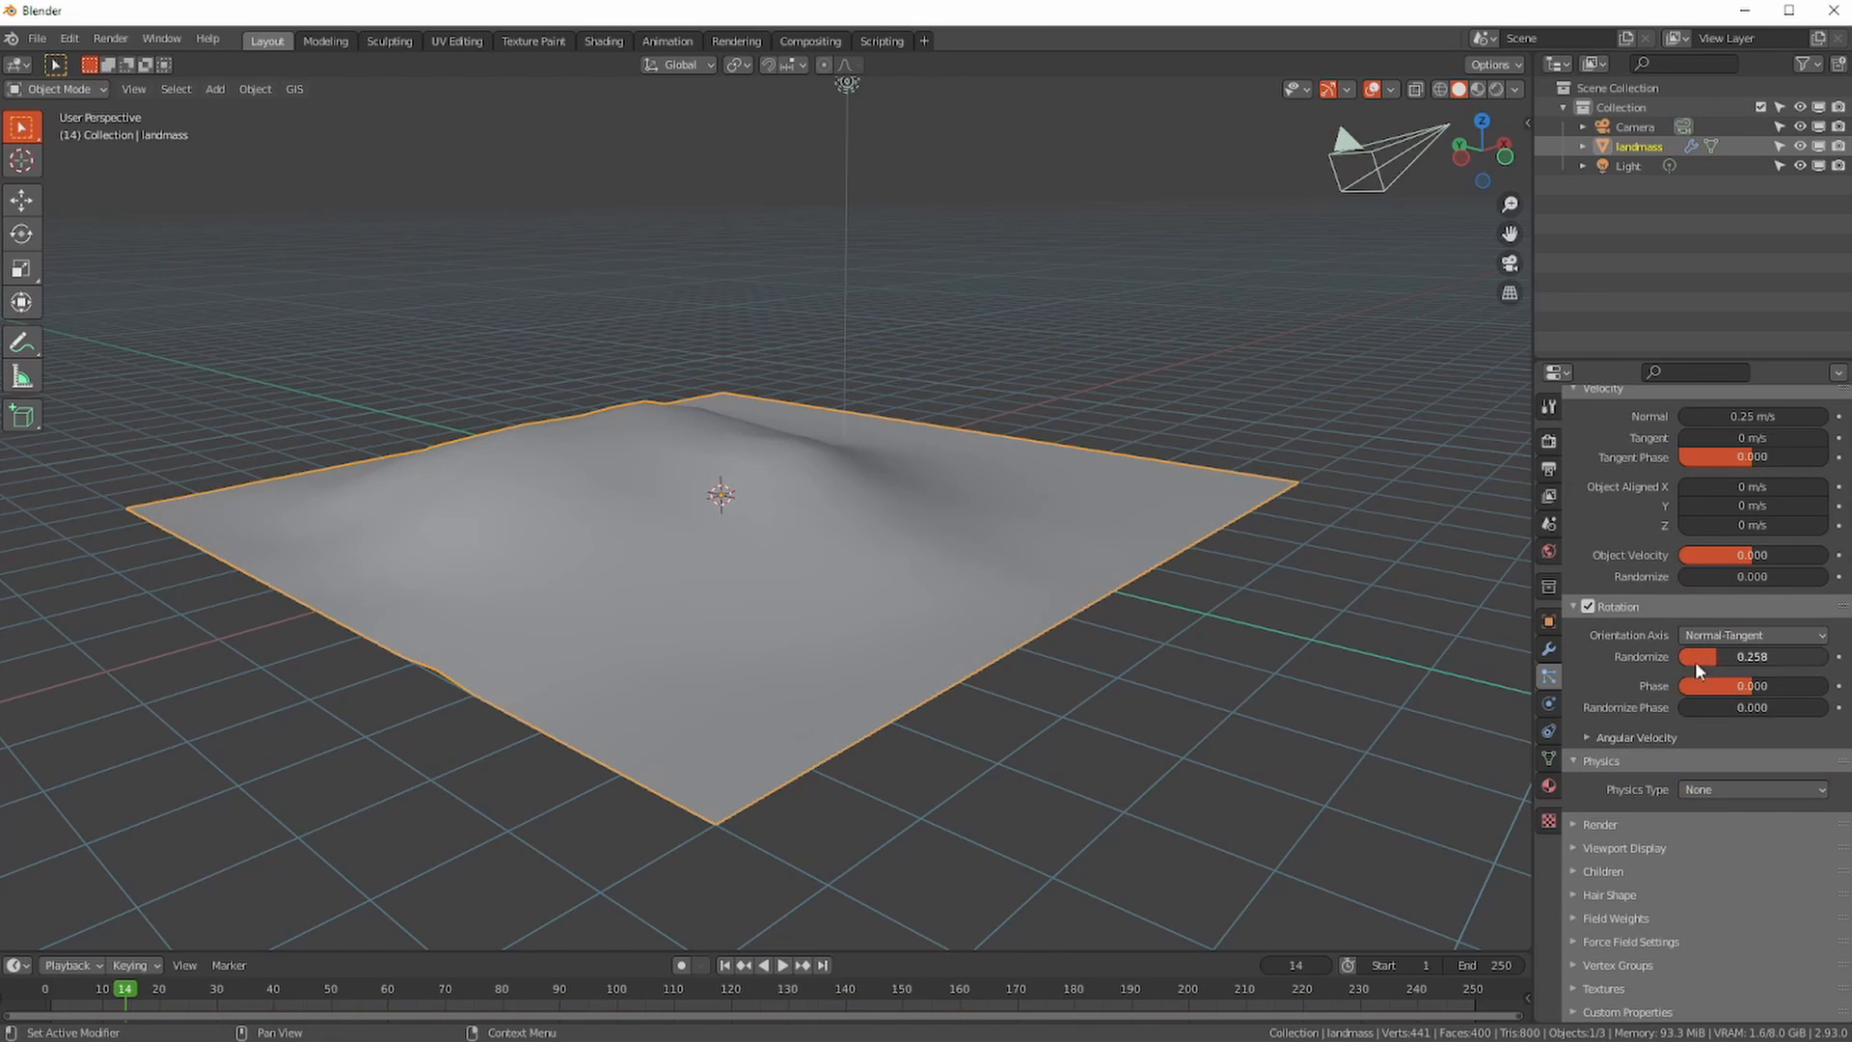
{"action": "left_click", "coordinate": [1694, 791]}
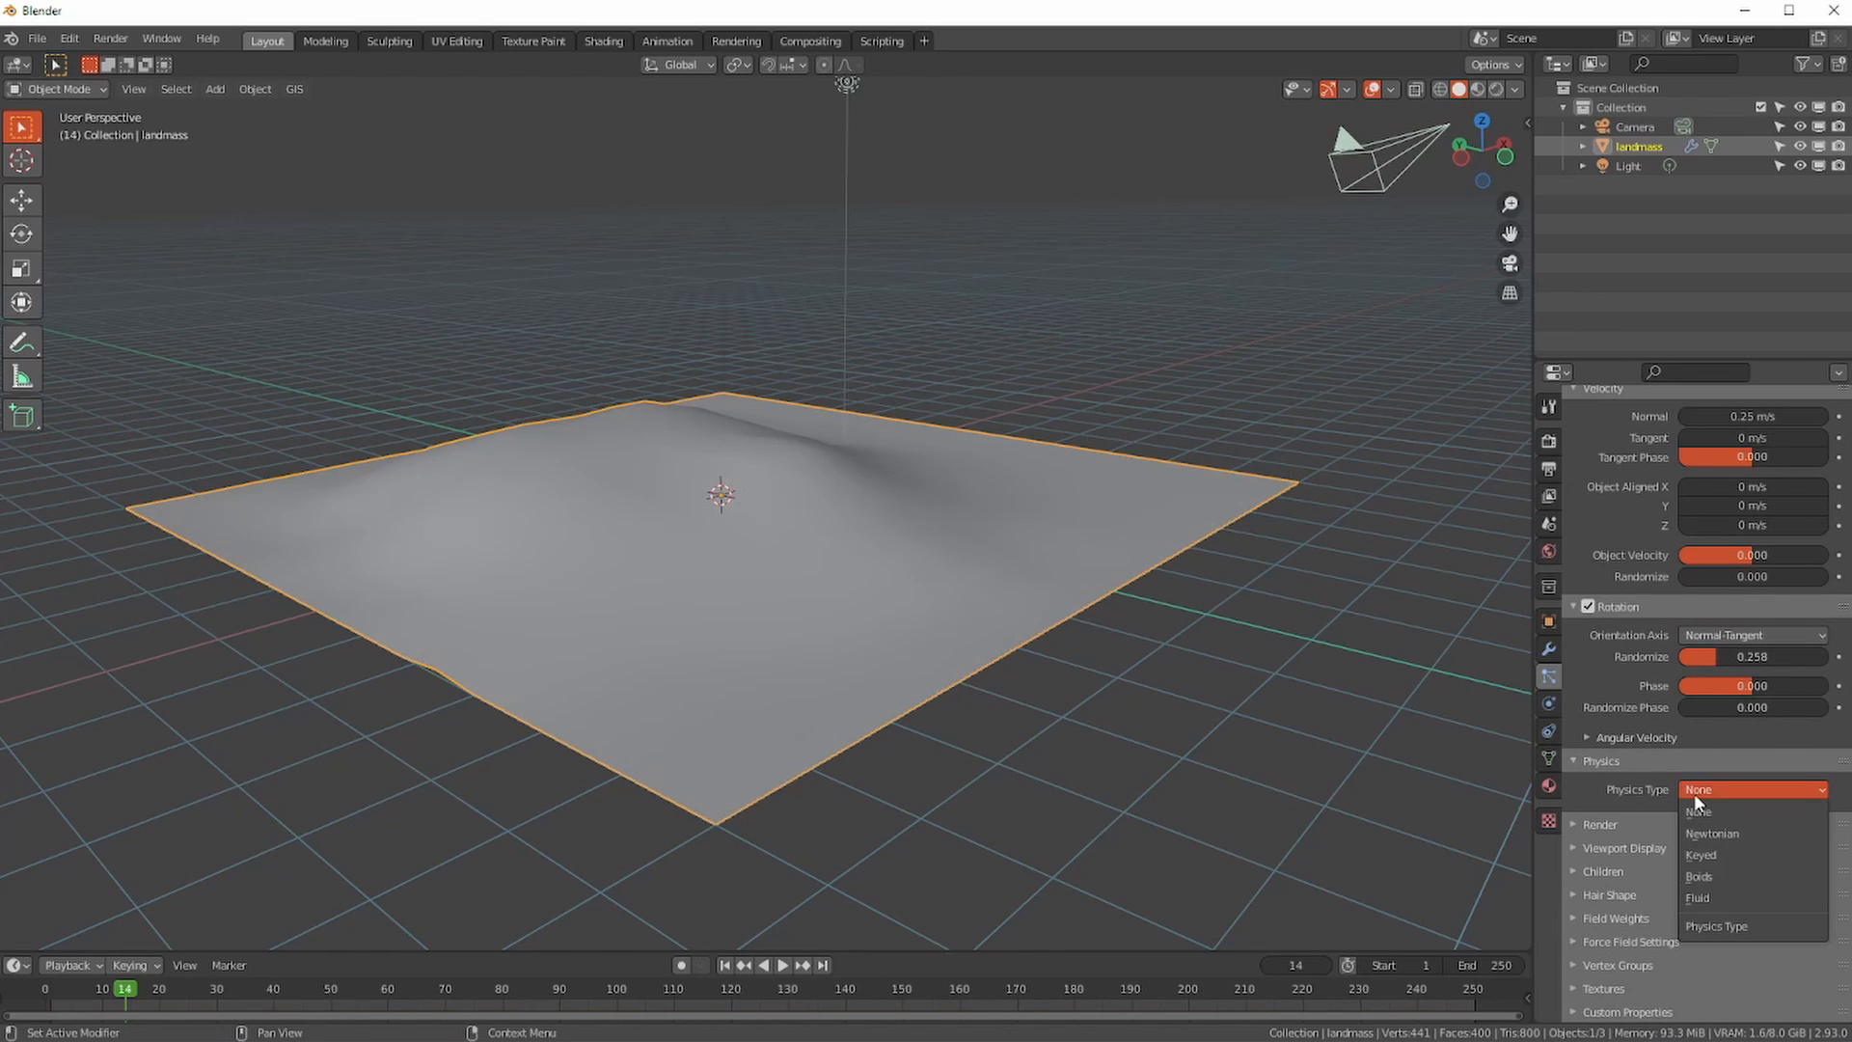
{"action": "left_click", "coordinate": [1698, 835]}
- Set the Brownian force to 0.120 to make the grass strands irregular
{"action": "middle_click_drag", "start_coordinate": [1163, 747], "coordinate": [1322, 686]}
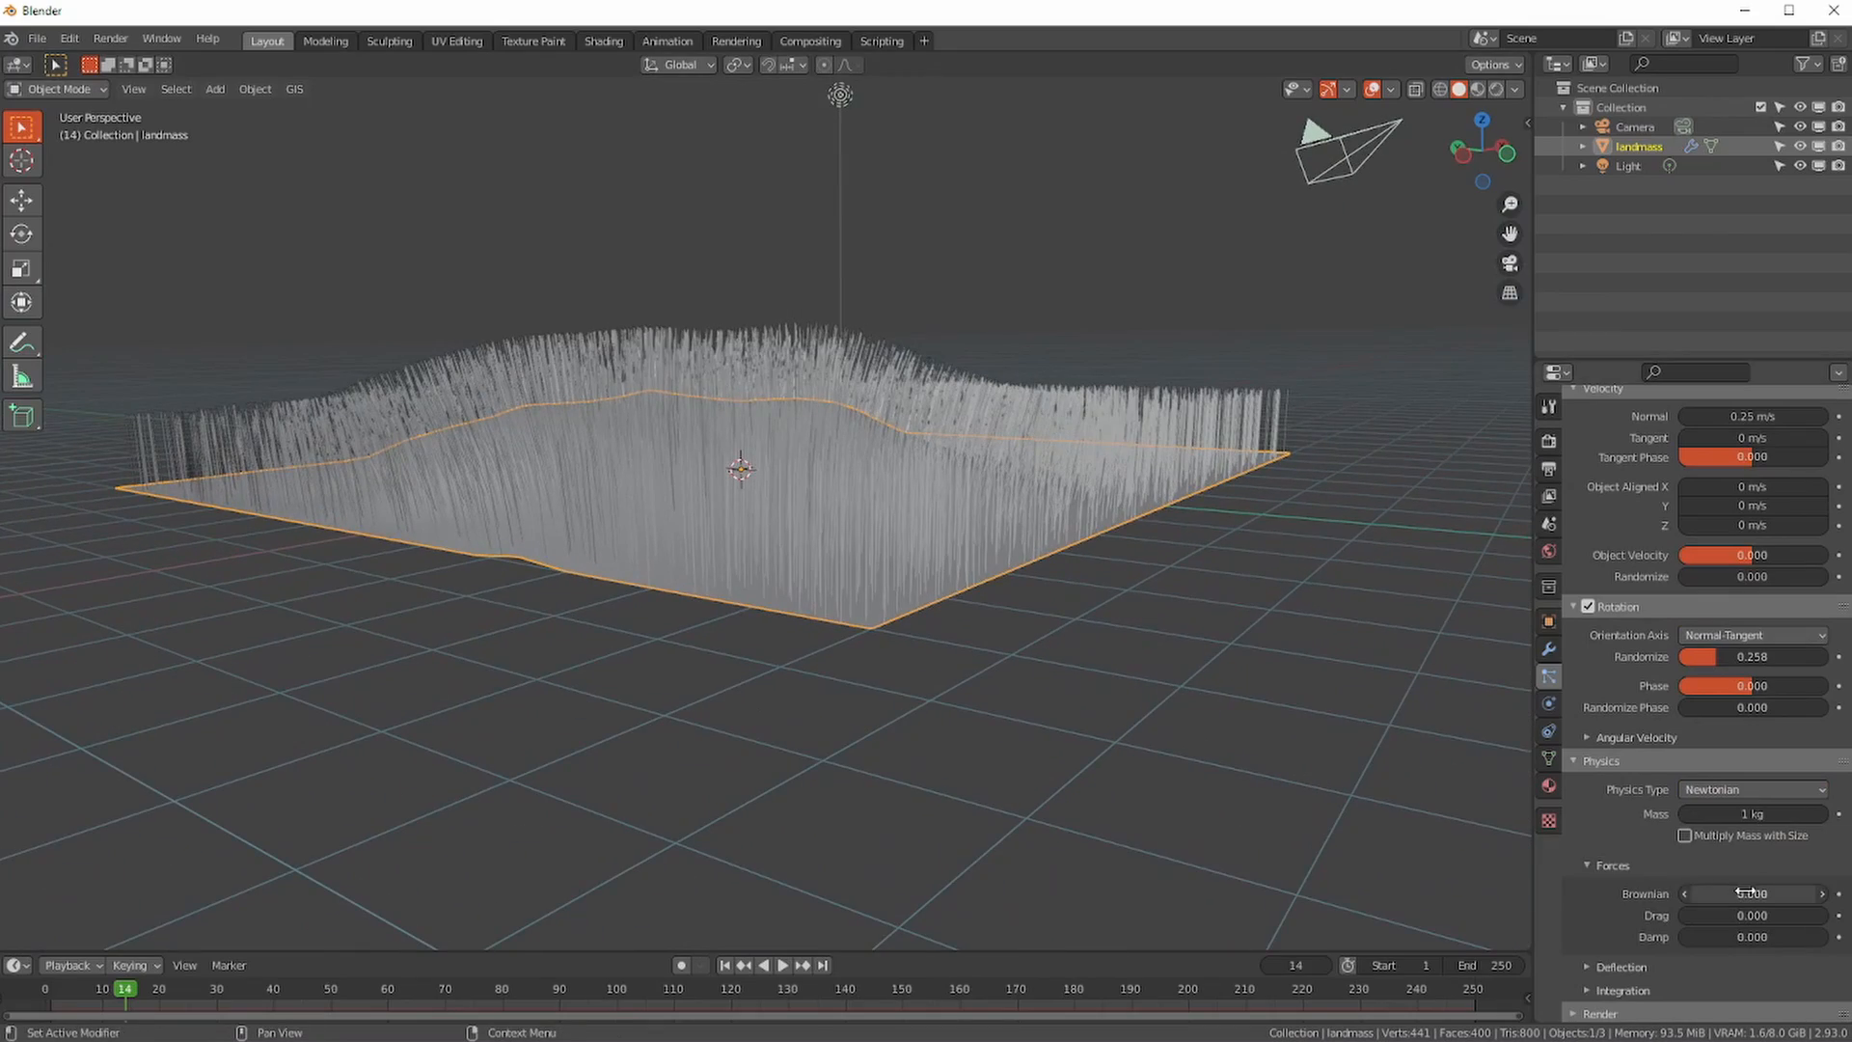
{"action": "mouse_move", "coordinate": [1741, 894]}
{"action": "left_mouse_down"}
{"action": "mouse_move", "coordinate": [1766, 893]}
{"action": "mouse_move", "coordinate": [1746, 890]}
{"action": "left_mouse_up"}
{"action": "middle_click_drag", "start_coordinate": [1109, 618], "coordinate": [1051, 602]}
{"action": "scroll", "coordinate": [1081, 655], "scroll_direction": "up", "scroll_amount": 3}
{"action": "scroll", "coordinate": [917, 589], "scroll_direction": "up", "scroll_amount": 2}
{"action": "mouse_move", "coordinate": [919, 573]}
{"action": "middle_mouse_down", "text": "shift"}
{"action": "mouse_move", "coordinate": [982, 537]}
{"action": "mouse_move", "coordinate": [938, 530]}
{"action": "mouse_move", "coordinate": [944, 587]}
{"action": "middle_mouse_up", "text": "shift"}
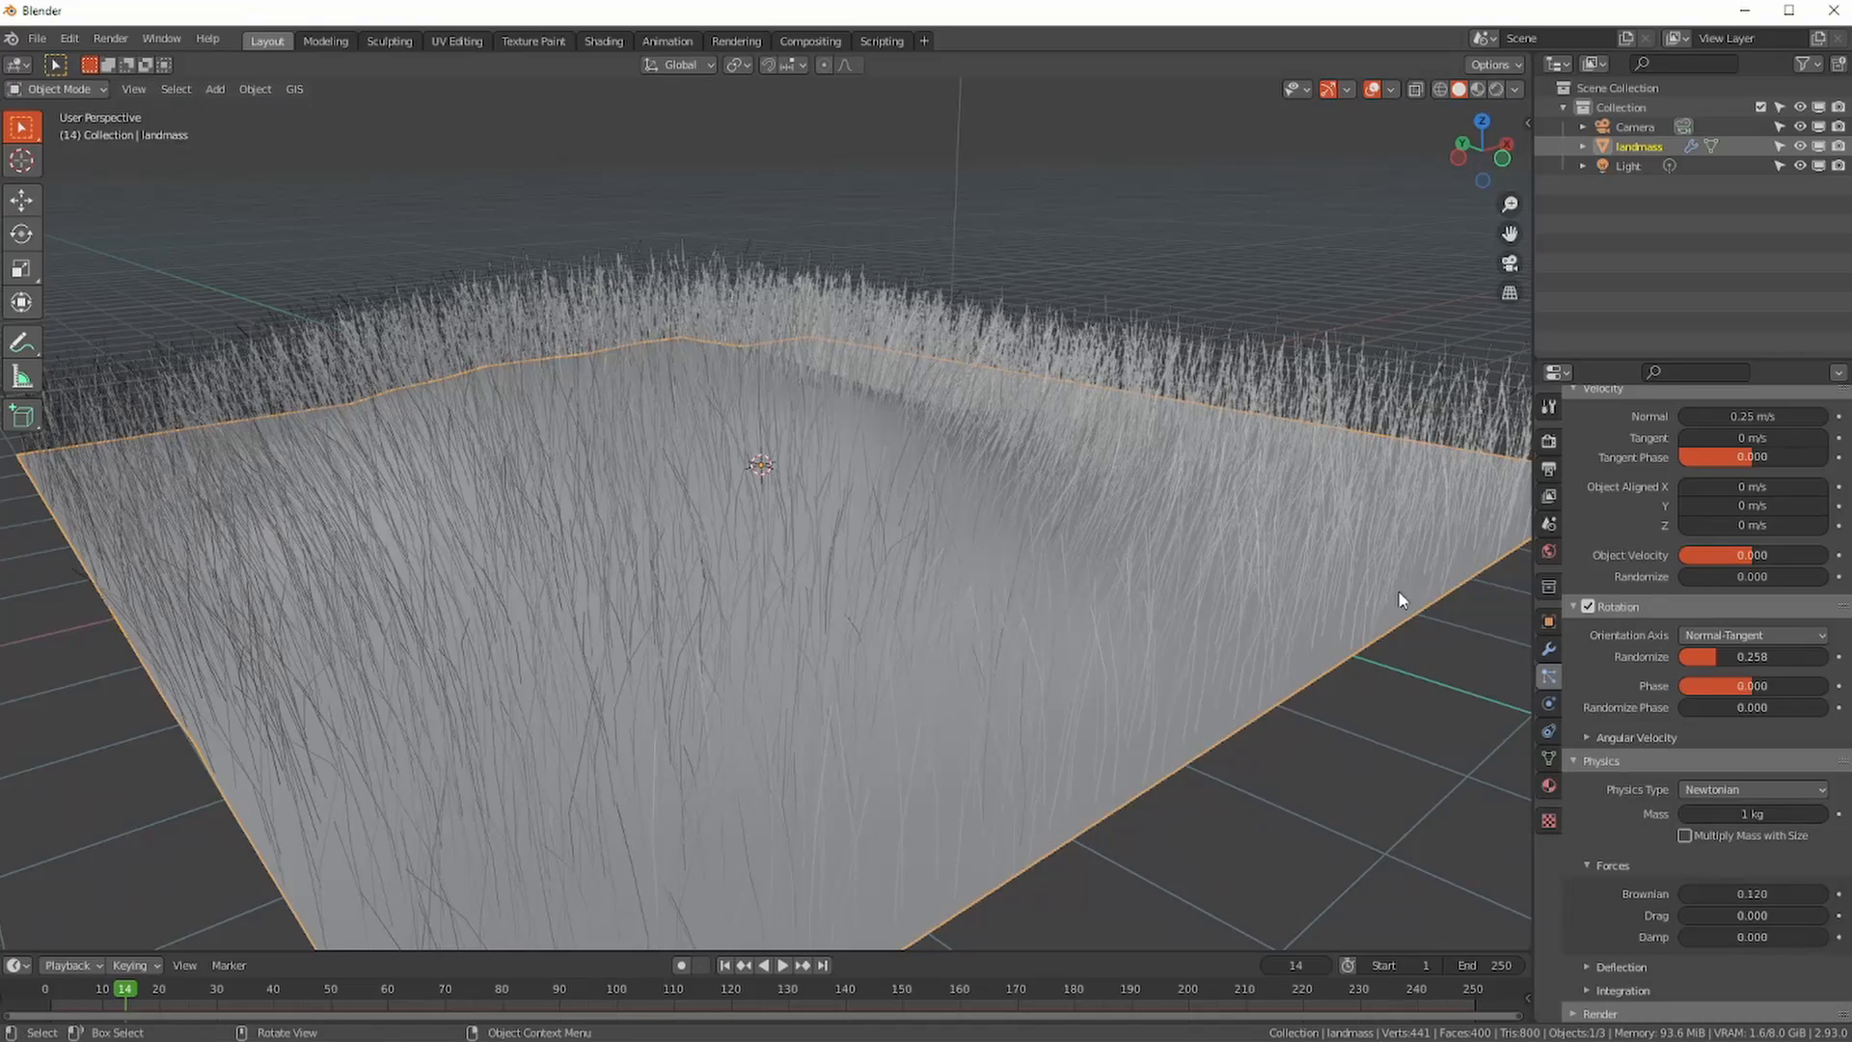
- Change the viewport shading to Material Preview and on to Rendered to inspect the grass on the landmass
{"action": "left_click", "coordinate": [1479, 88]}
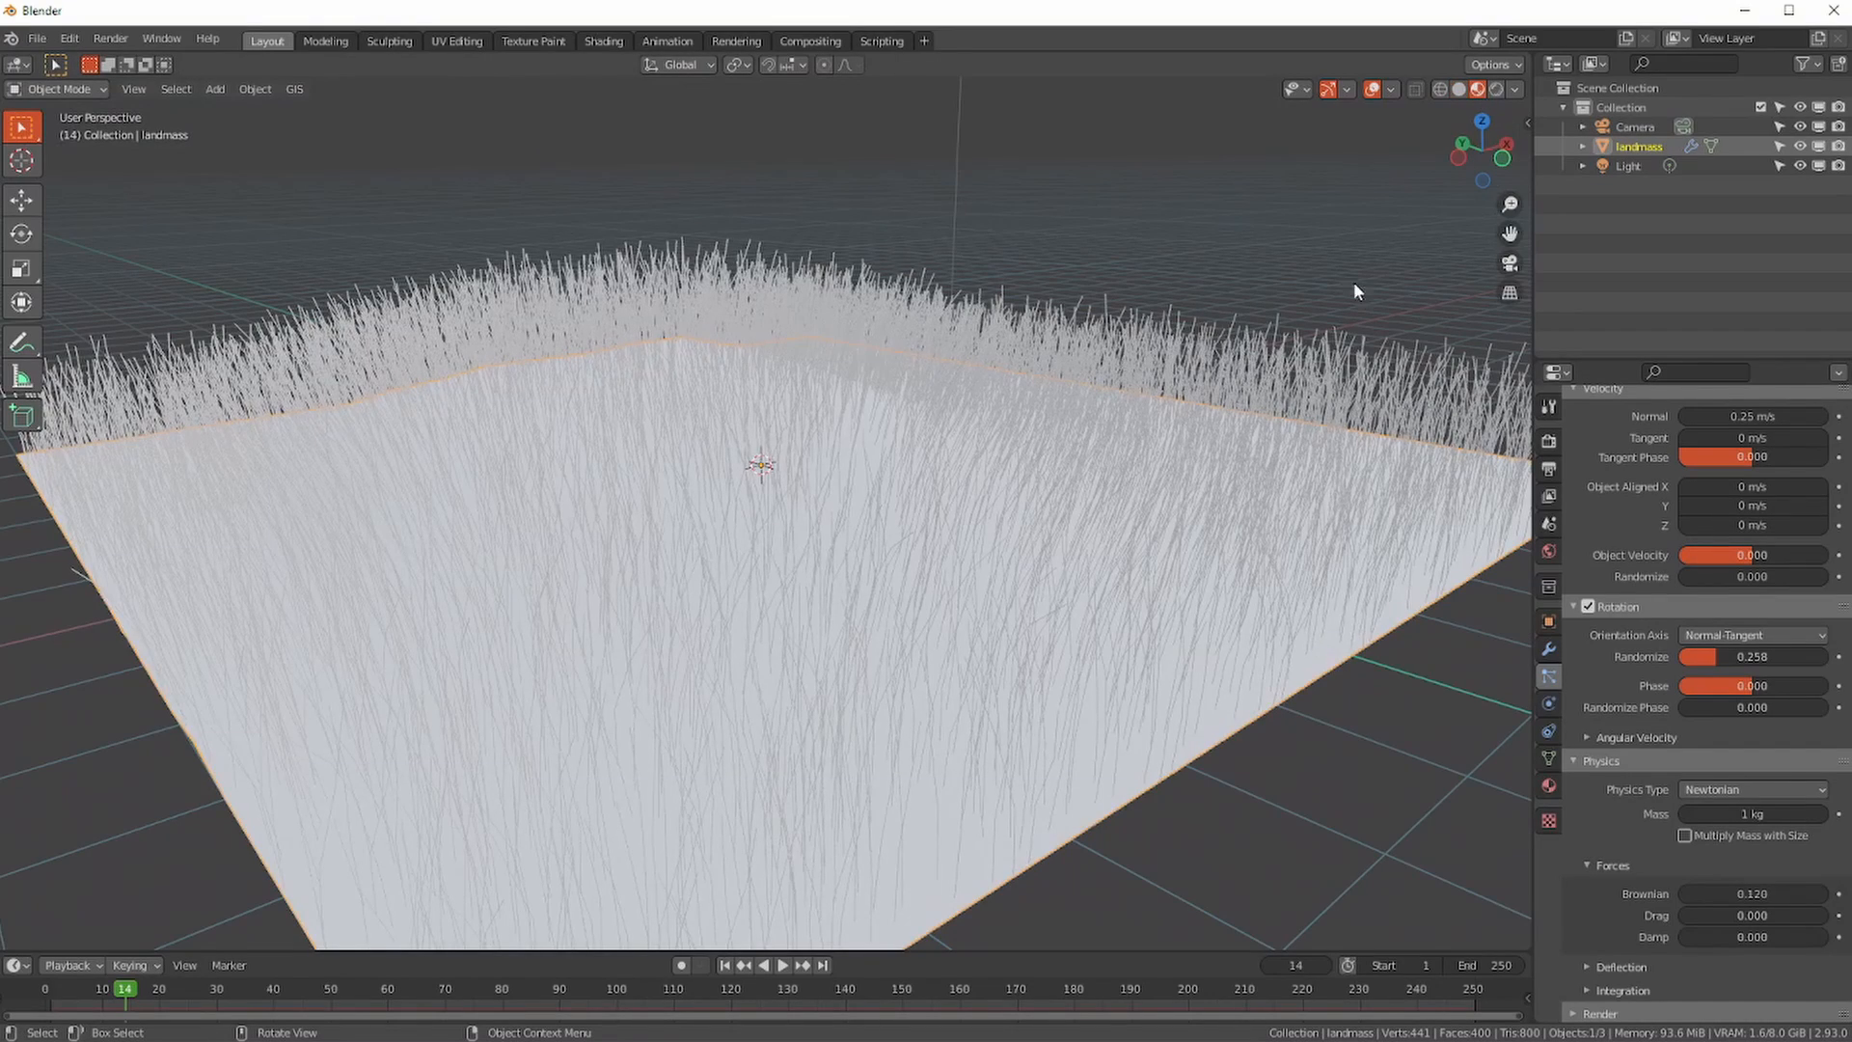
{"action": "left_click", "coordinate": [1497, 89]}
{"action": "middle_click_drag", "start_coordinate": [1389, 311], "coordinate": [988, 581]}
{"action": "middle_click_drag", "start_coordinate": [1087, 695], "coordinate": [993, 558]}
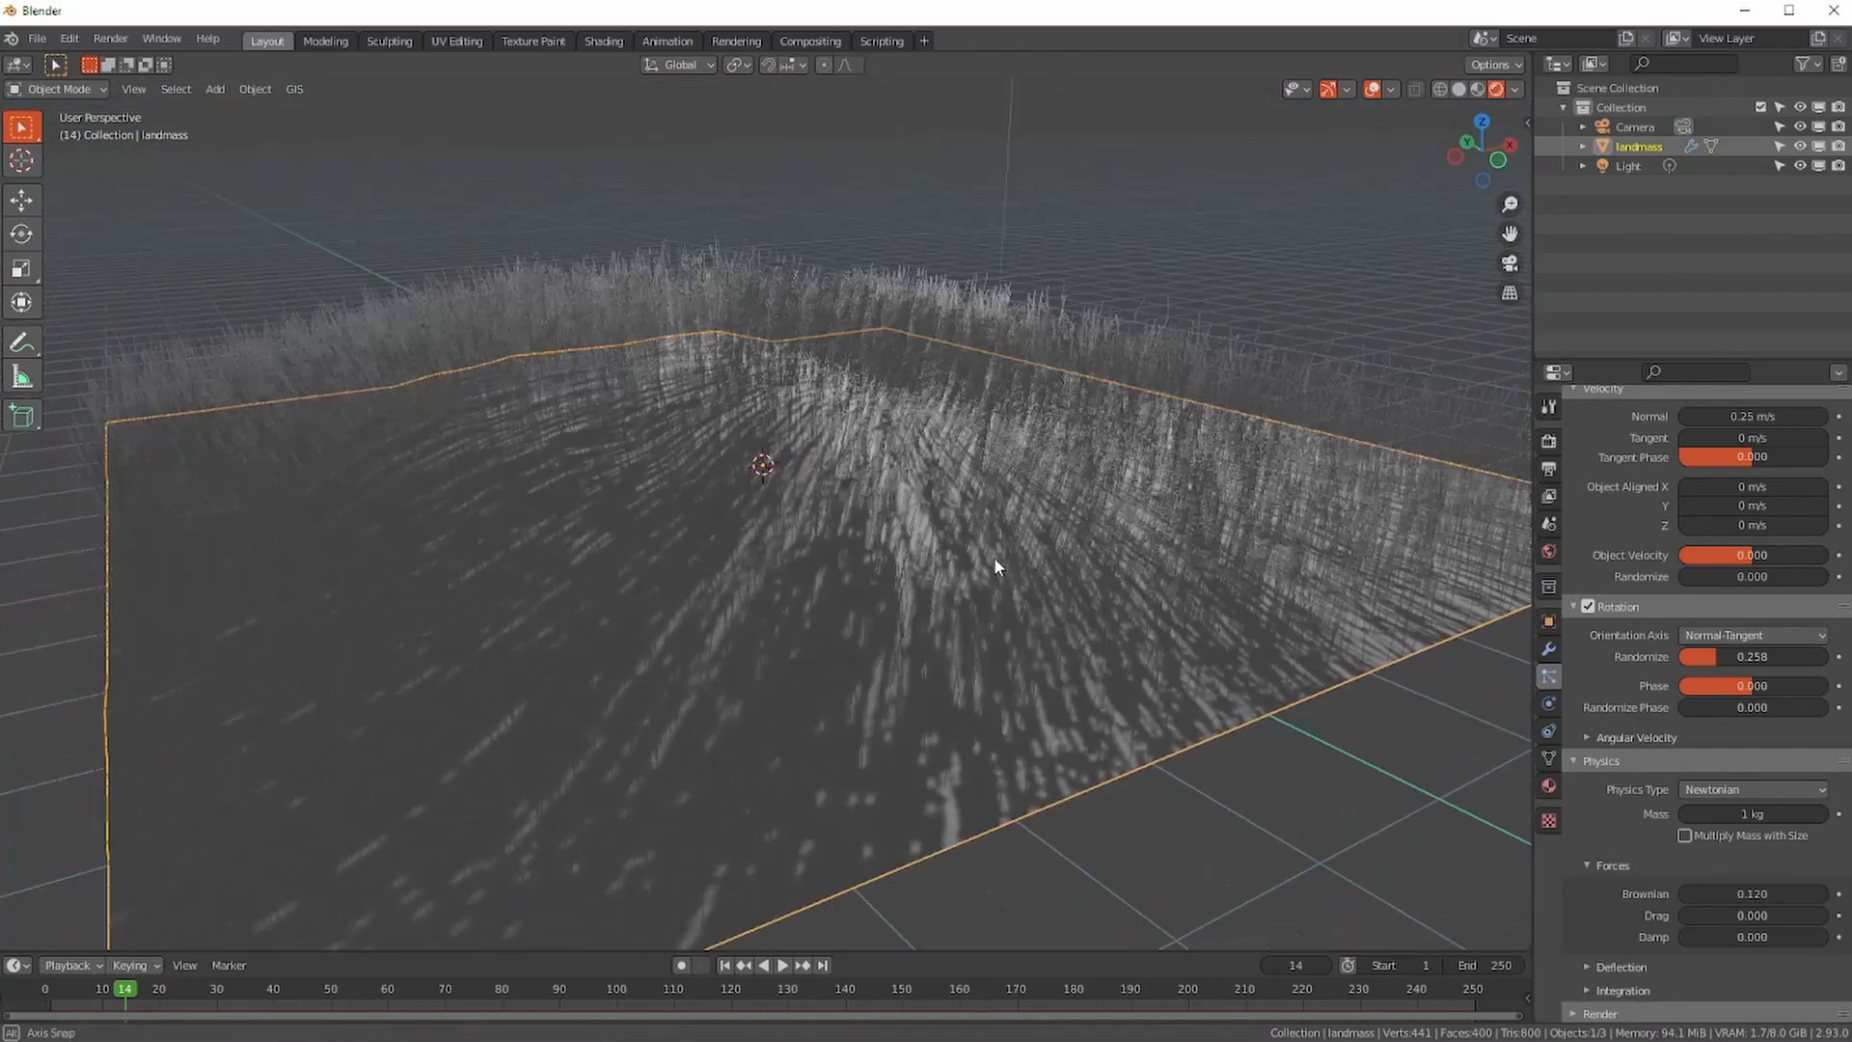
- Switch the viewport shading back to Material Preview and view the whole grass-covered landmass
{"action": "left_click", "coordinate": [1465, 112]}
{"action": "left_click", "coordinate": [1478, 89]}
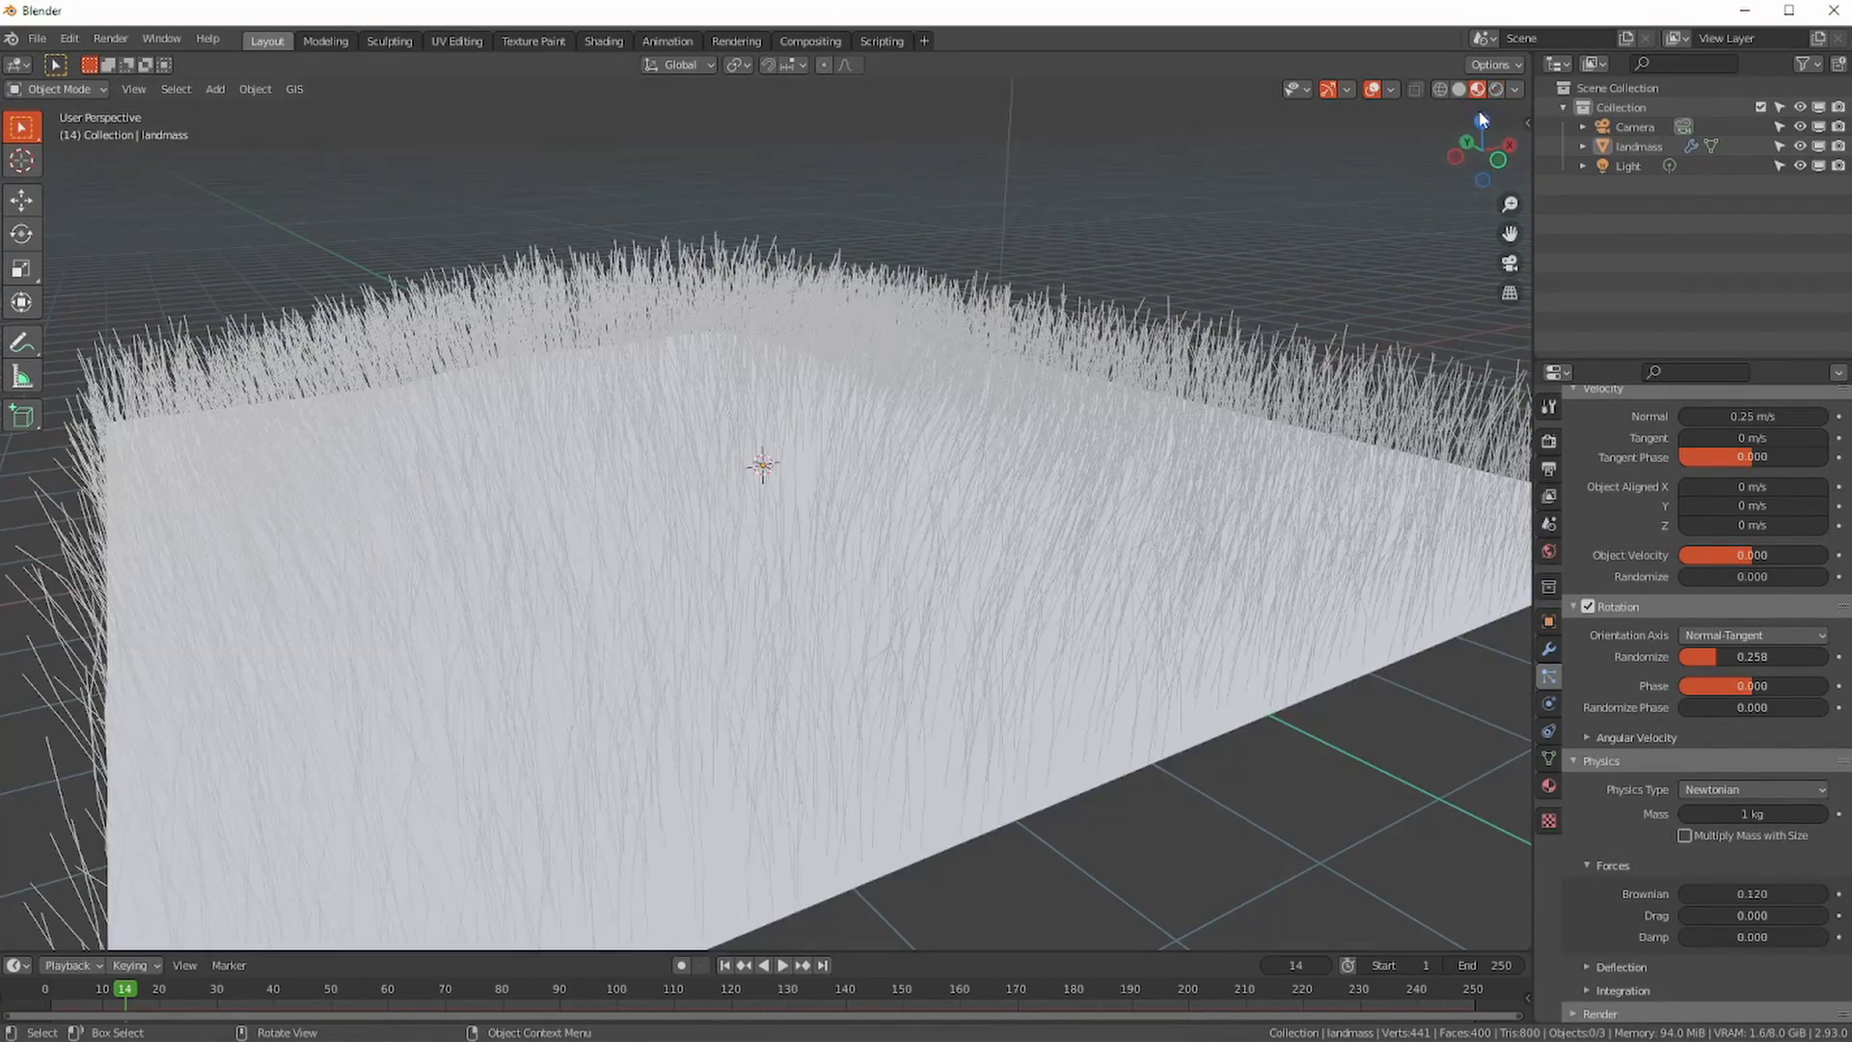
{"action": "scroll", "coordinate": [697, 527], "scroll_direction": "down", "scroll_amount": 2}
{"action": "middle_click_drag", "start_coordinate": [680, 600], "coordinate": [678, 611]}
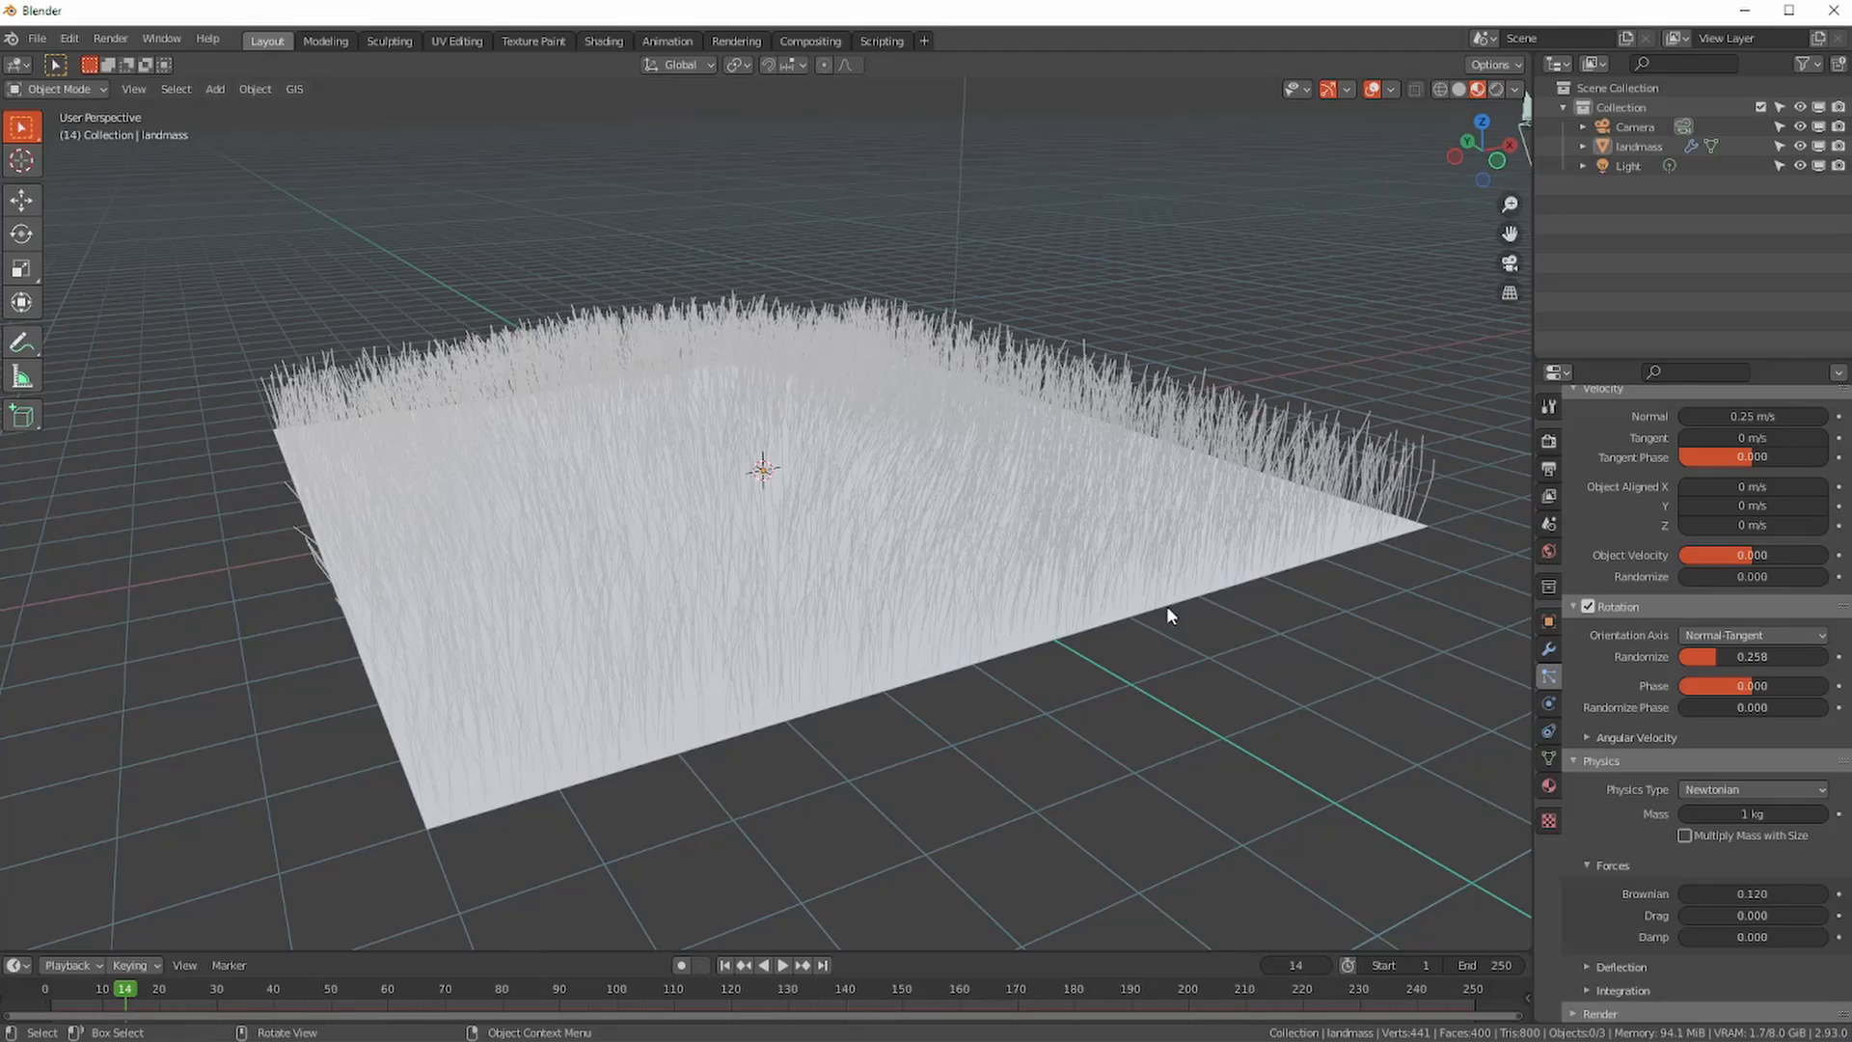
- Add a new material in a new slot on the landmass and open the Shading workspace to edit its nodes
{"action": "left_click", "coordinate": [1549, 787]}
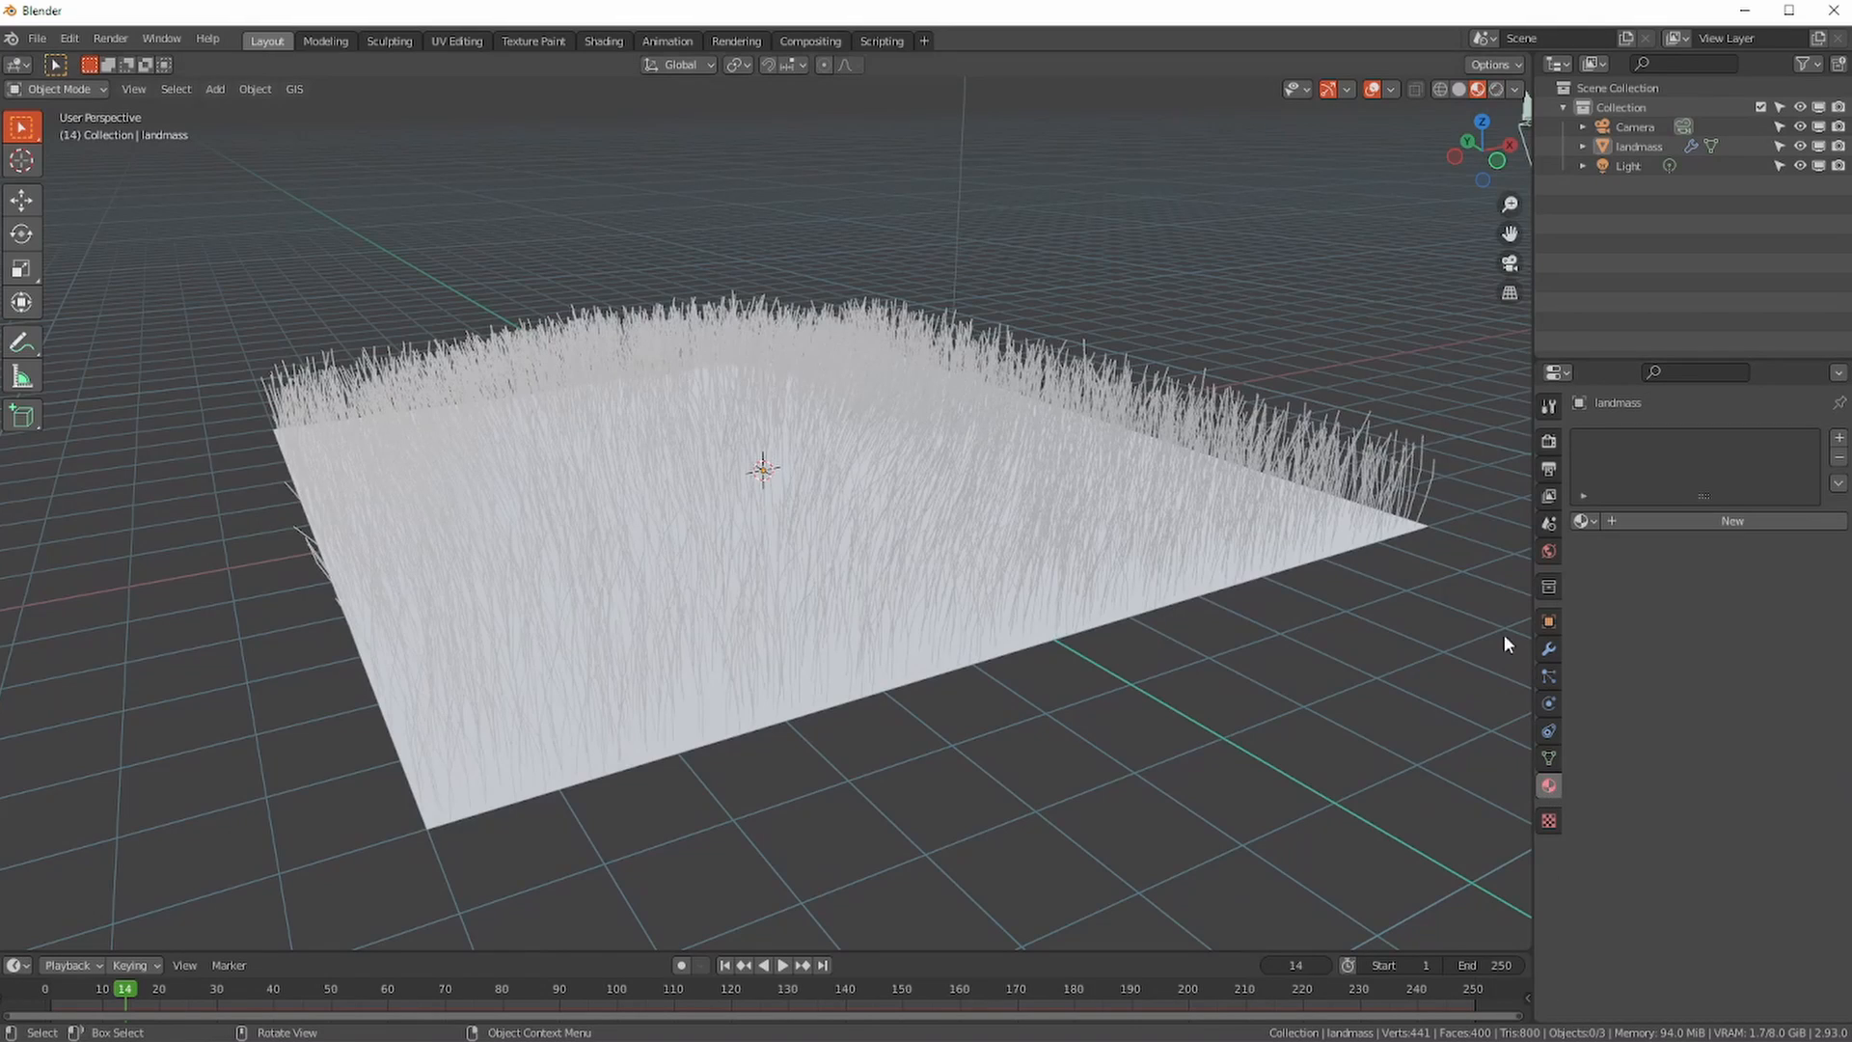
{"action": "left_click", "coordinate": [1839, 440]}
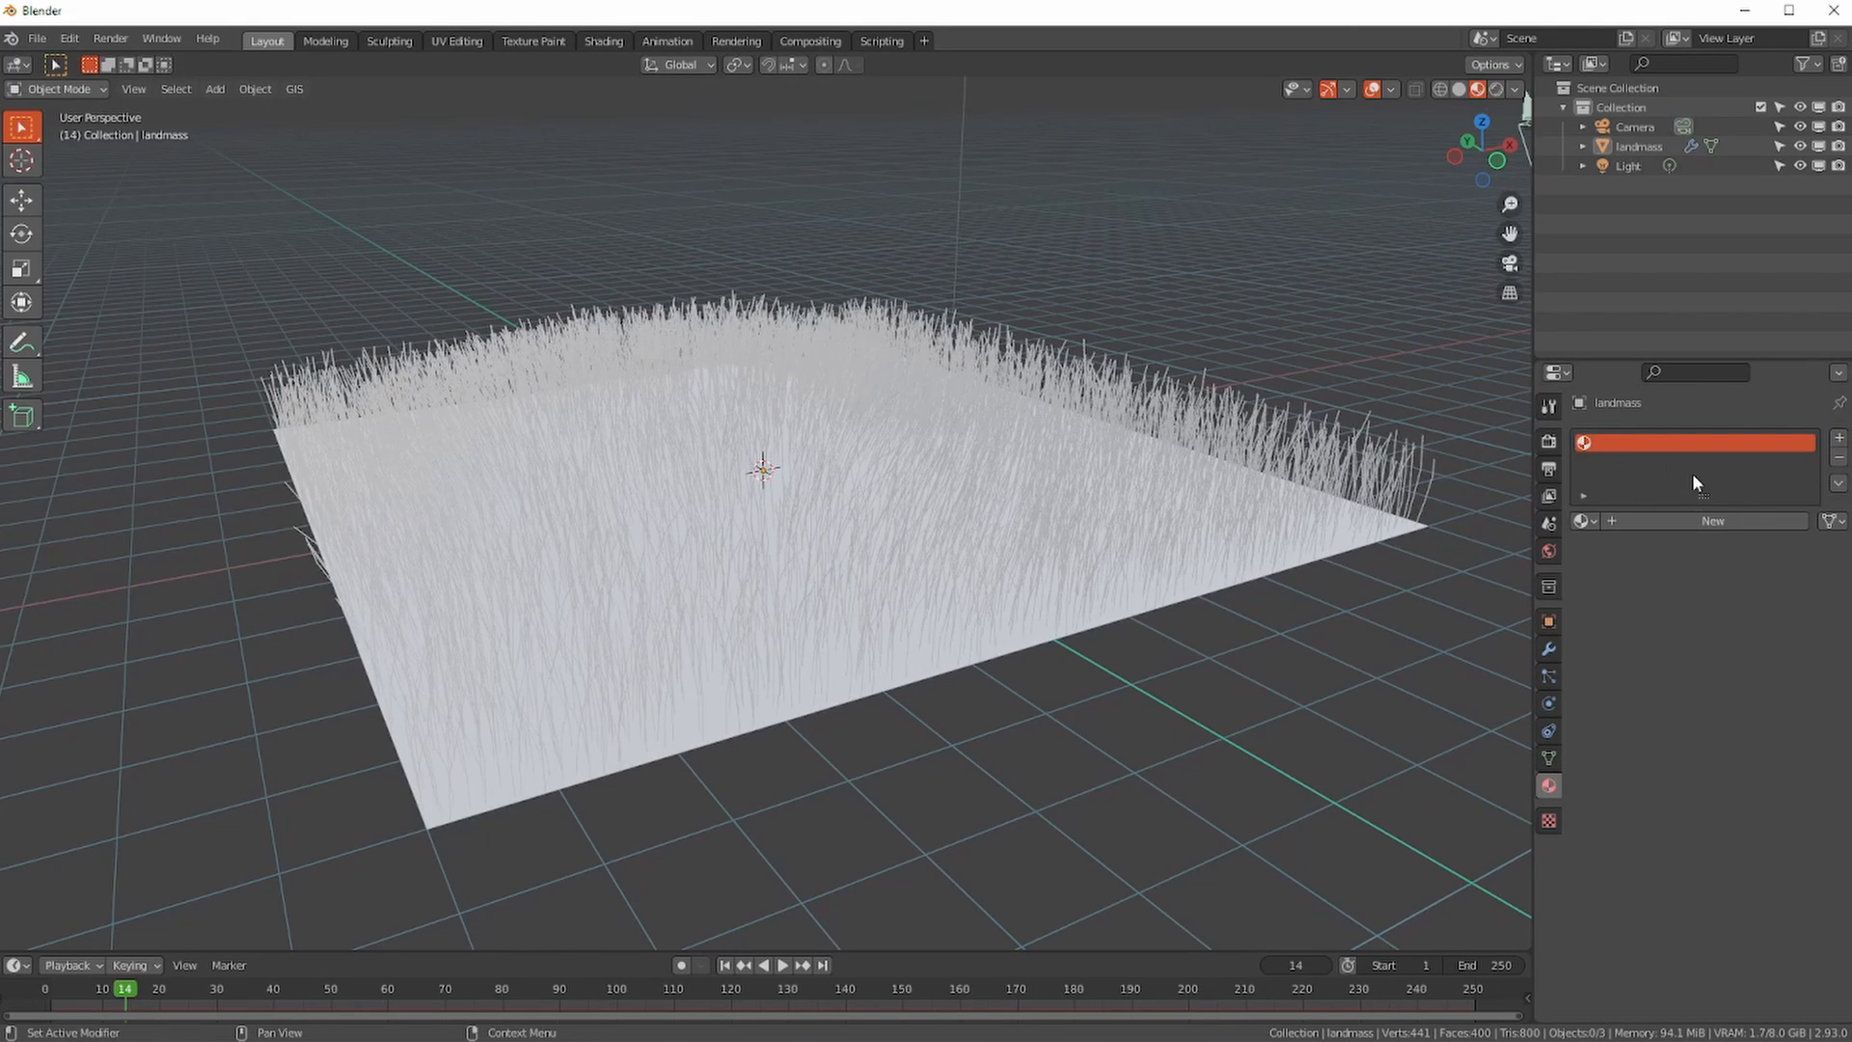
{"action": "left_click", "coordinate": [1626, 529]}
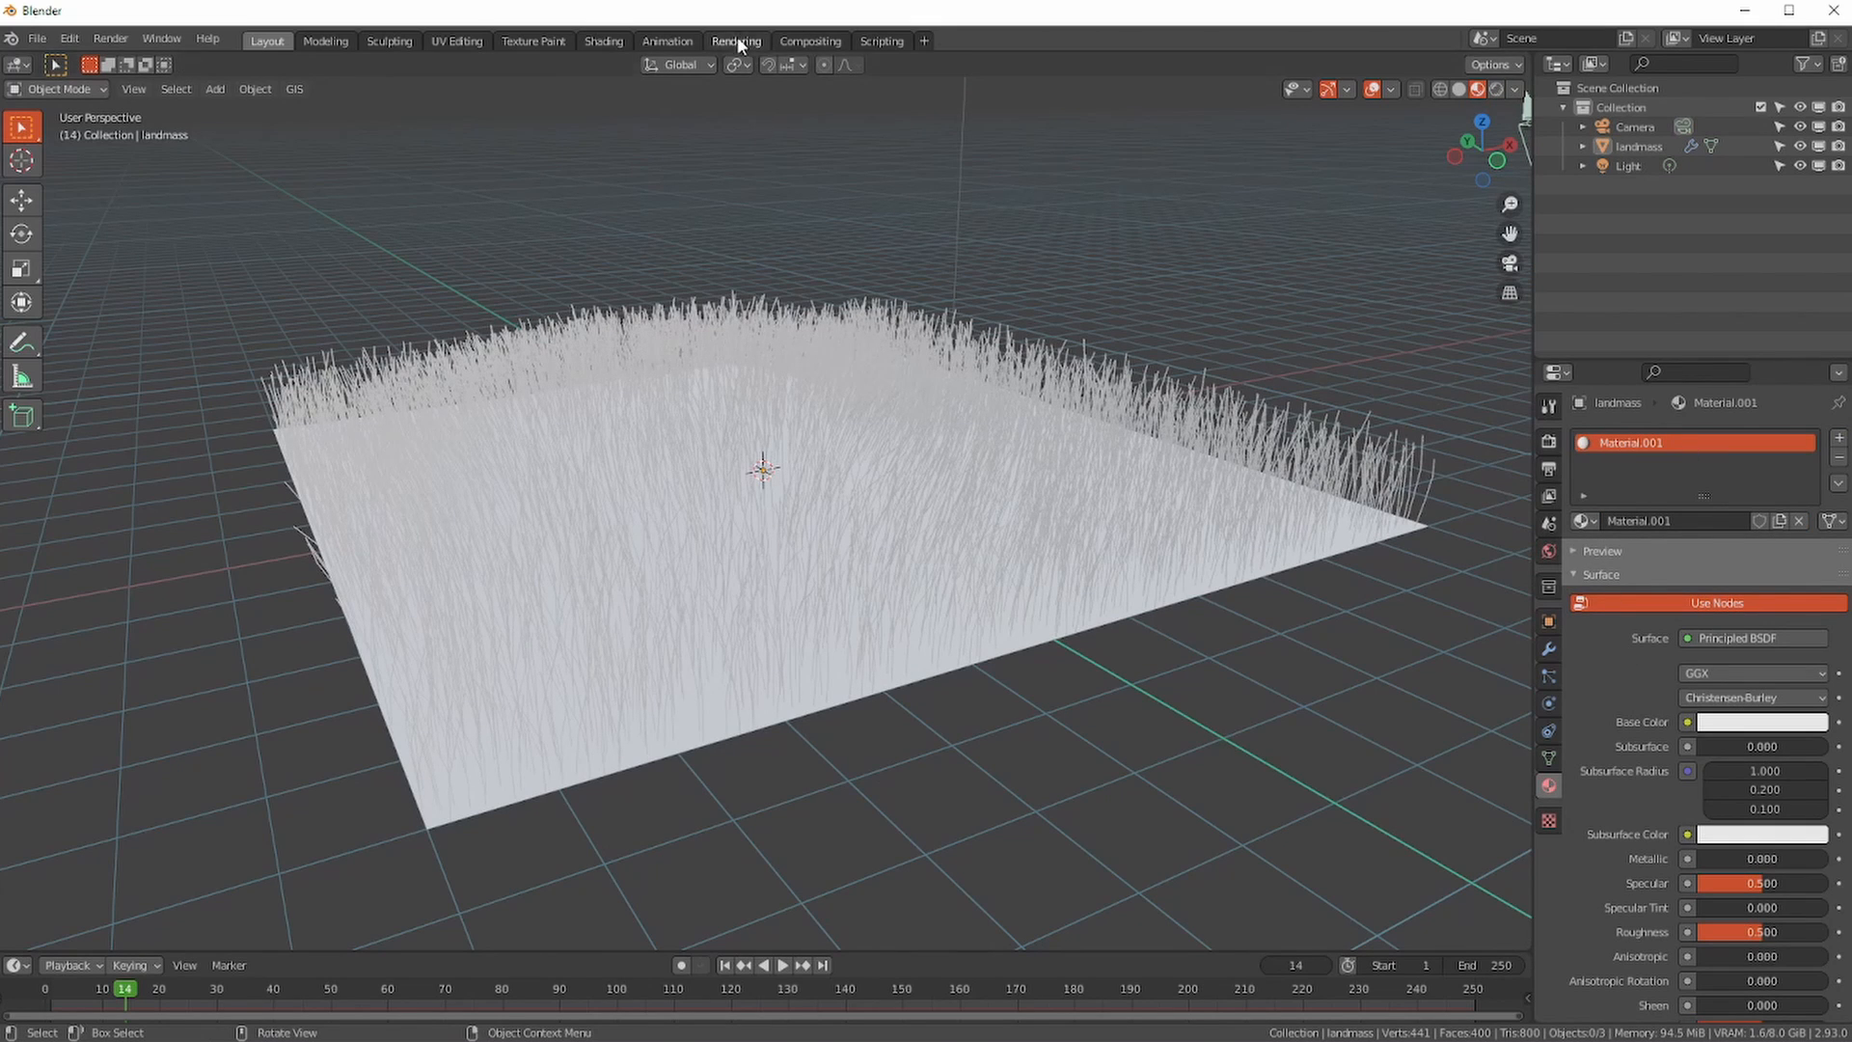
{"action": "left_click", "coordinate": [604, 41]}
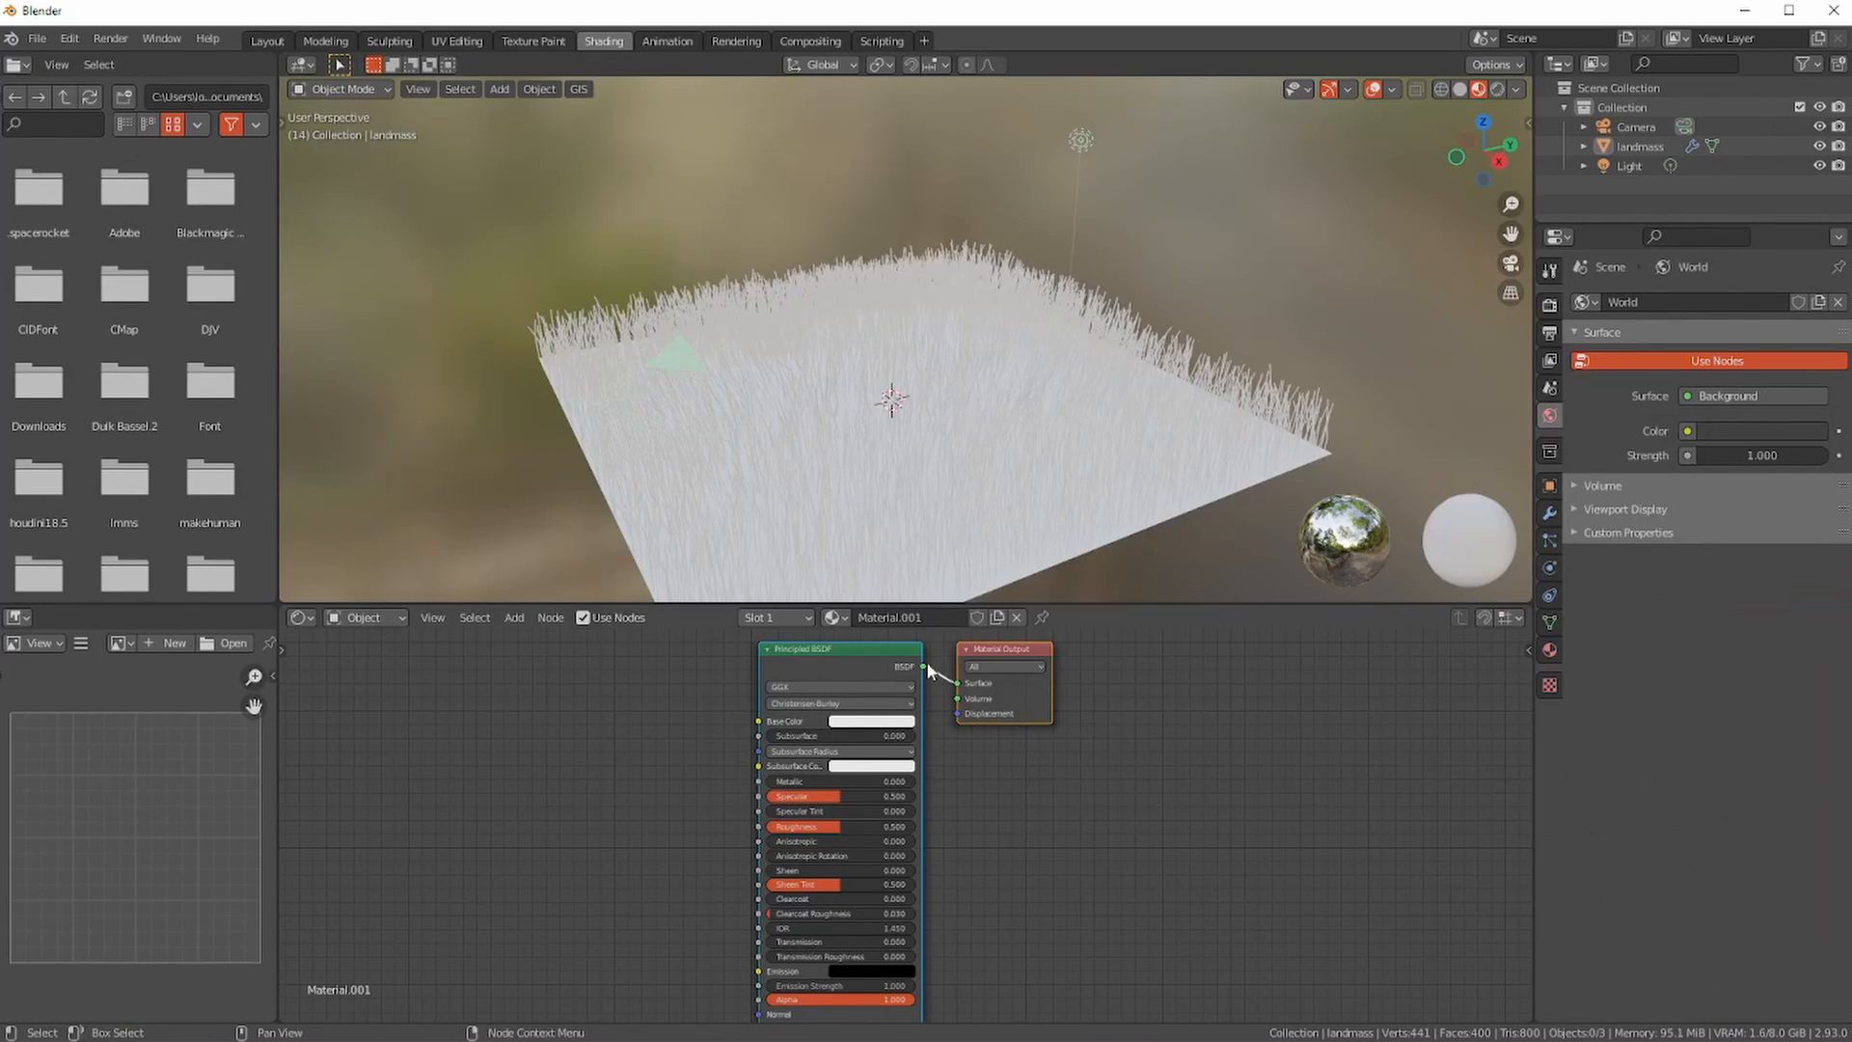
{"action": "scroll", "coordinate": [860, 517], "scroll_direction": "up", "scroll_amount": 5}
{"action": "scroll", "coordinate": [840, 502], "scroll_direction": "down", "scroll_amount": 2}
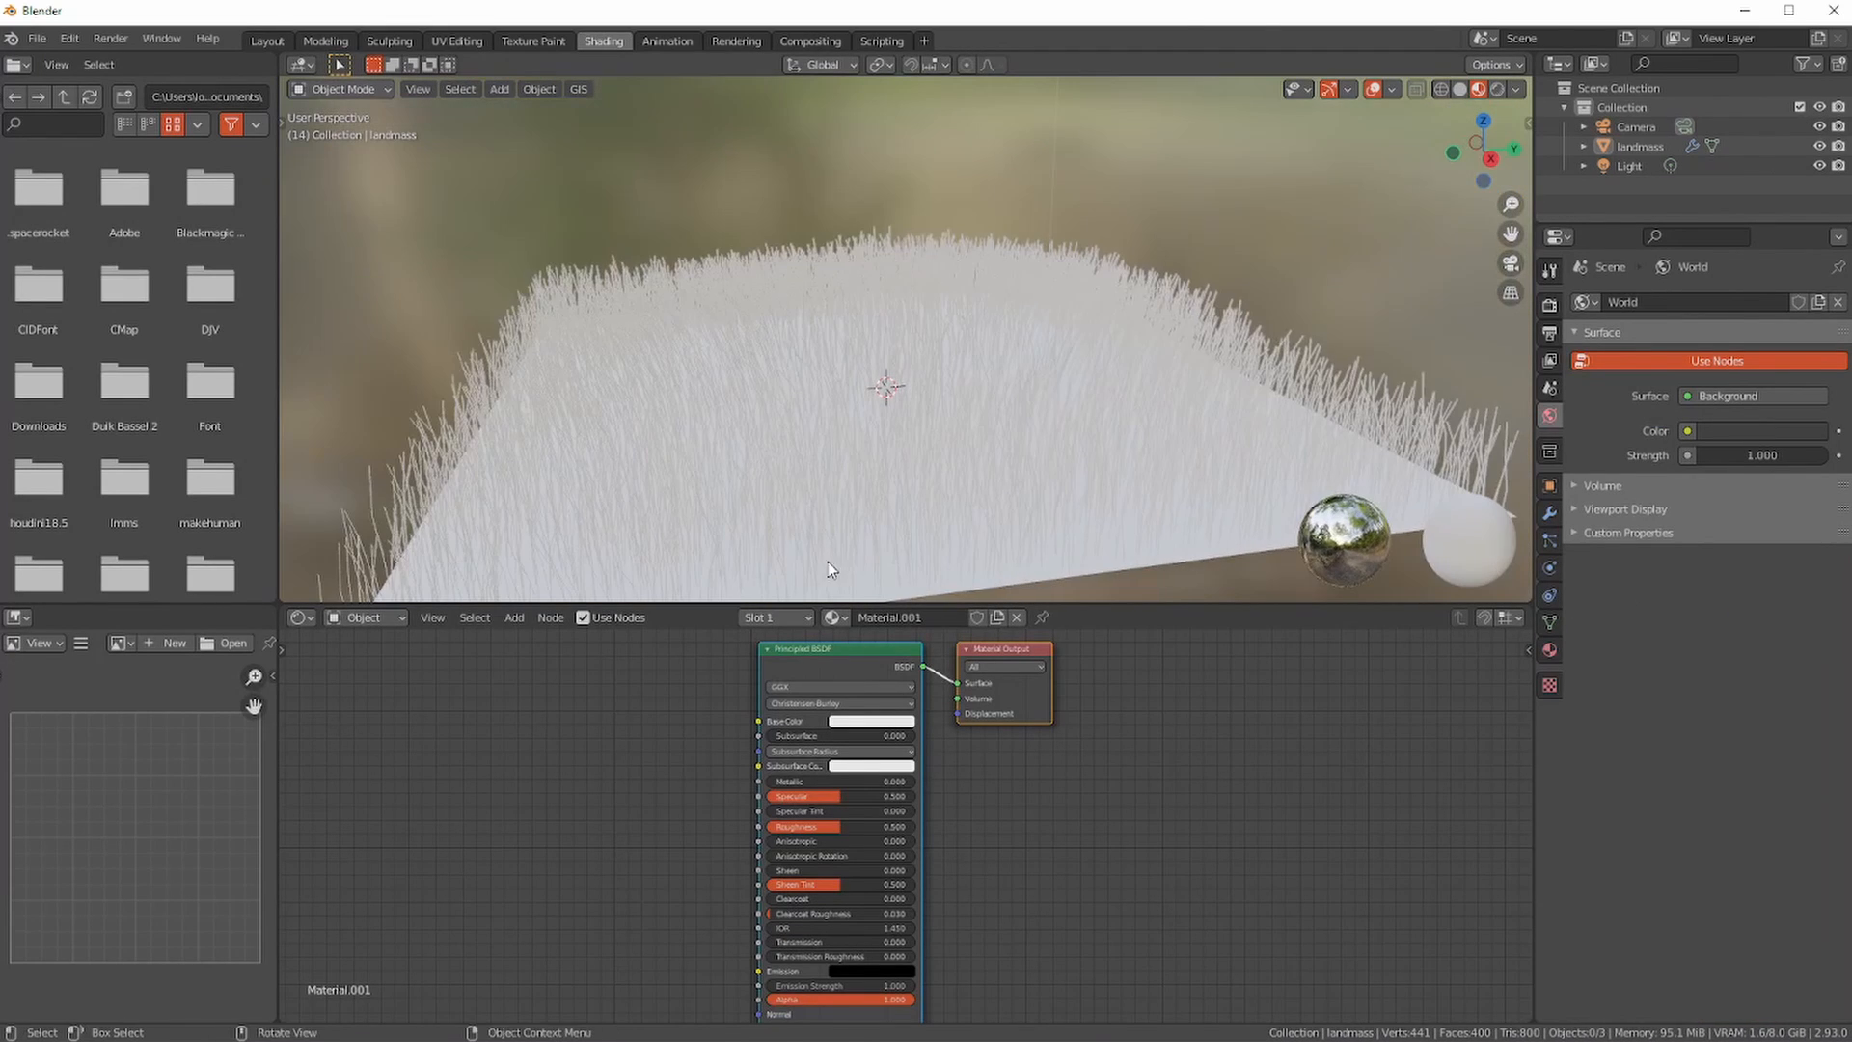
- Try a blue base color on the Principled BSDF and inspect it on the grass
{"action": "left_click", "coordinate": [866, 723]}
{"action": "left_click_drag", "start_coordinate": [896, 568], "coordinate": [923, 547]}
{"action": "middle_click_drag", "start_coordinate": [818, 424], "coordinate": [815, 436]}
{"action": "scroll", "coordinate": [588, 675], "scroll_direction": "up", "scroll_amount": 3}
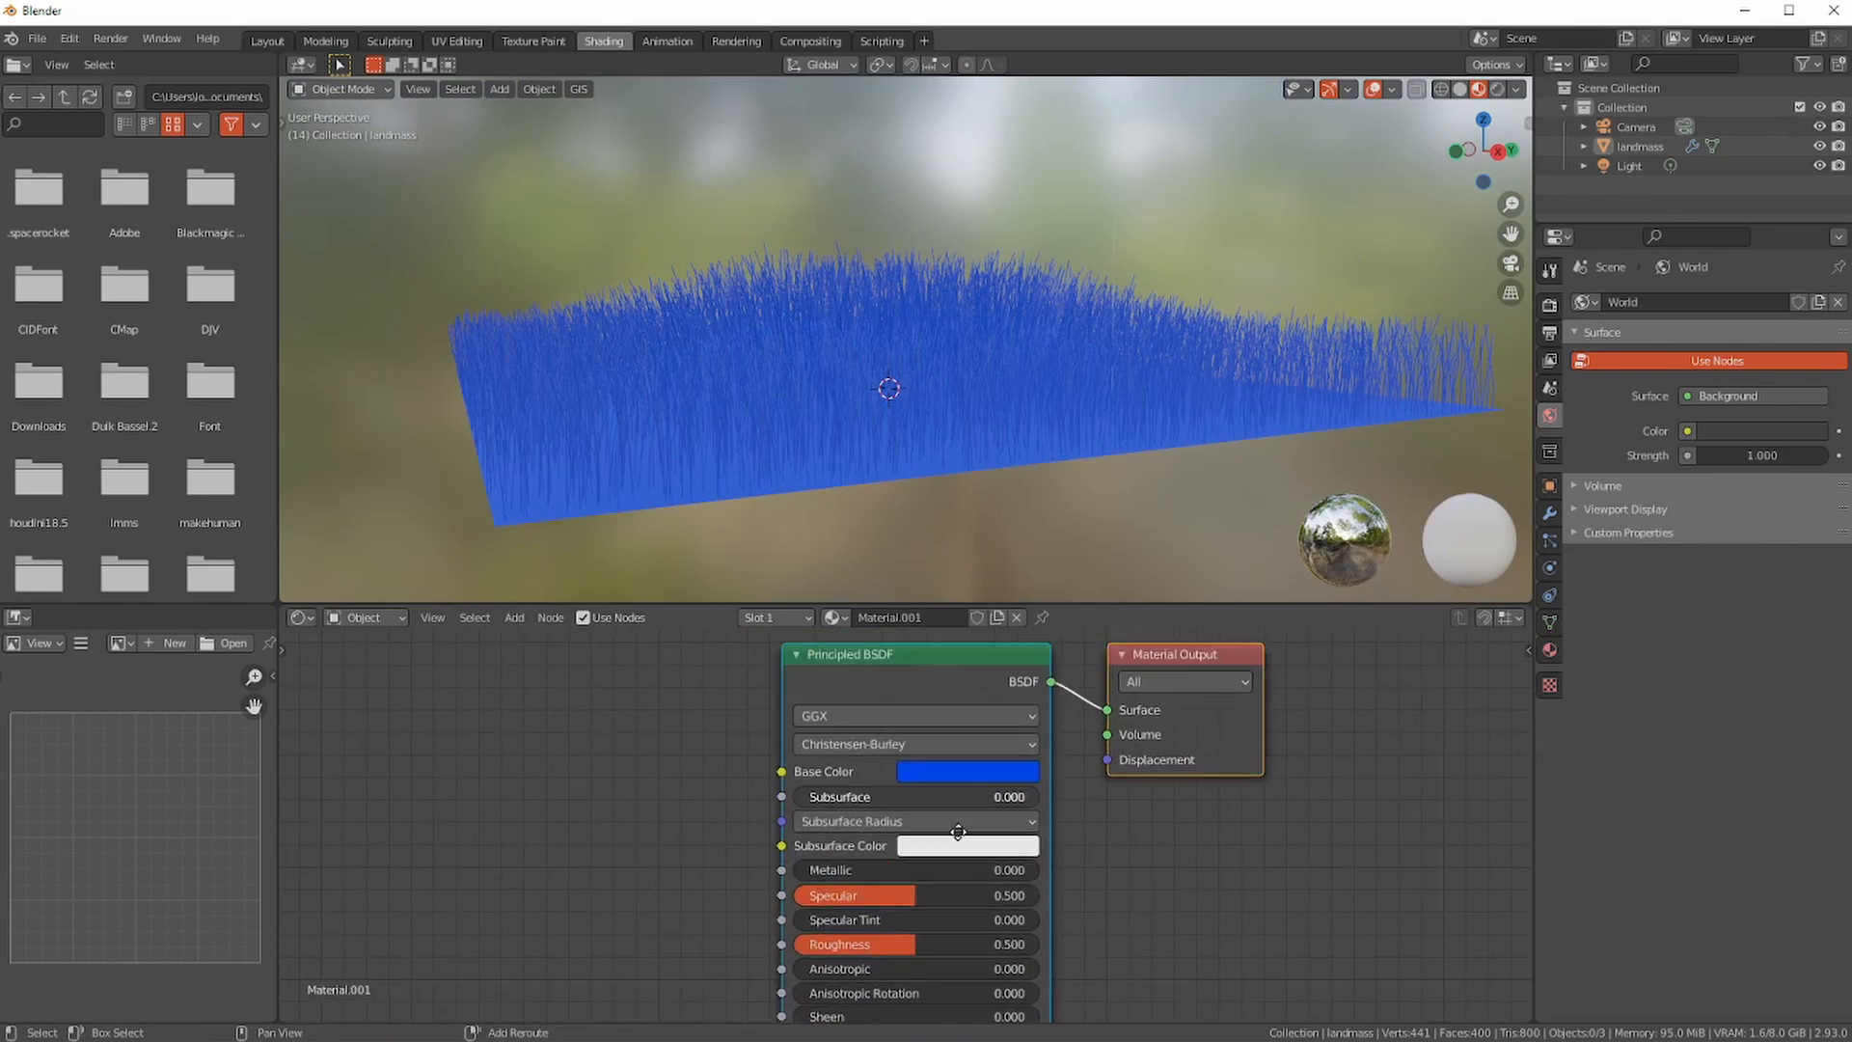
- Add a Musgrave Texture node beside the Principled BSDF in the material's node tree
{"action": "left_click", "coordinate": [514, 618]}
{"action": "mouse_move", "coordinate": [536, 669]}
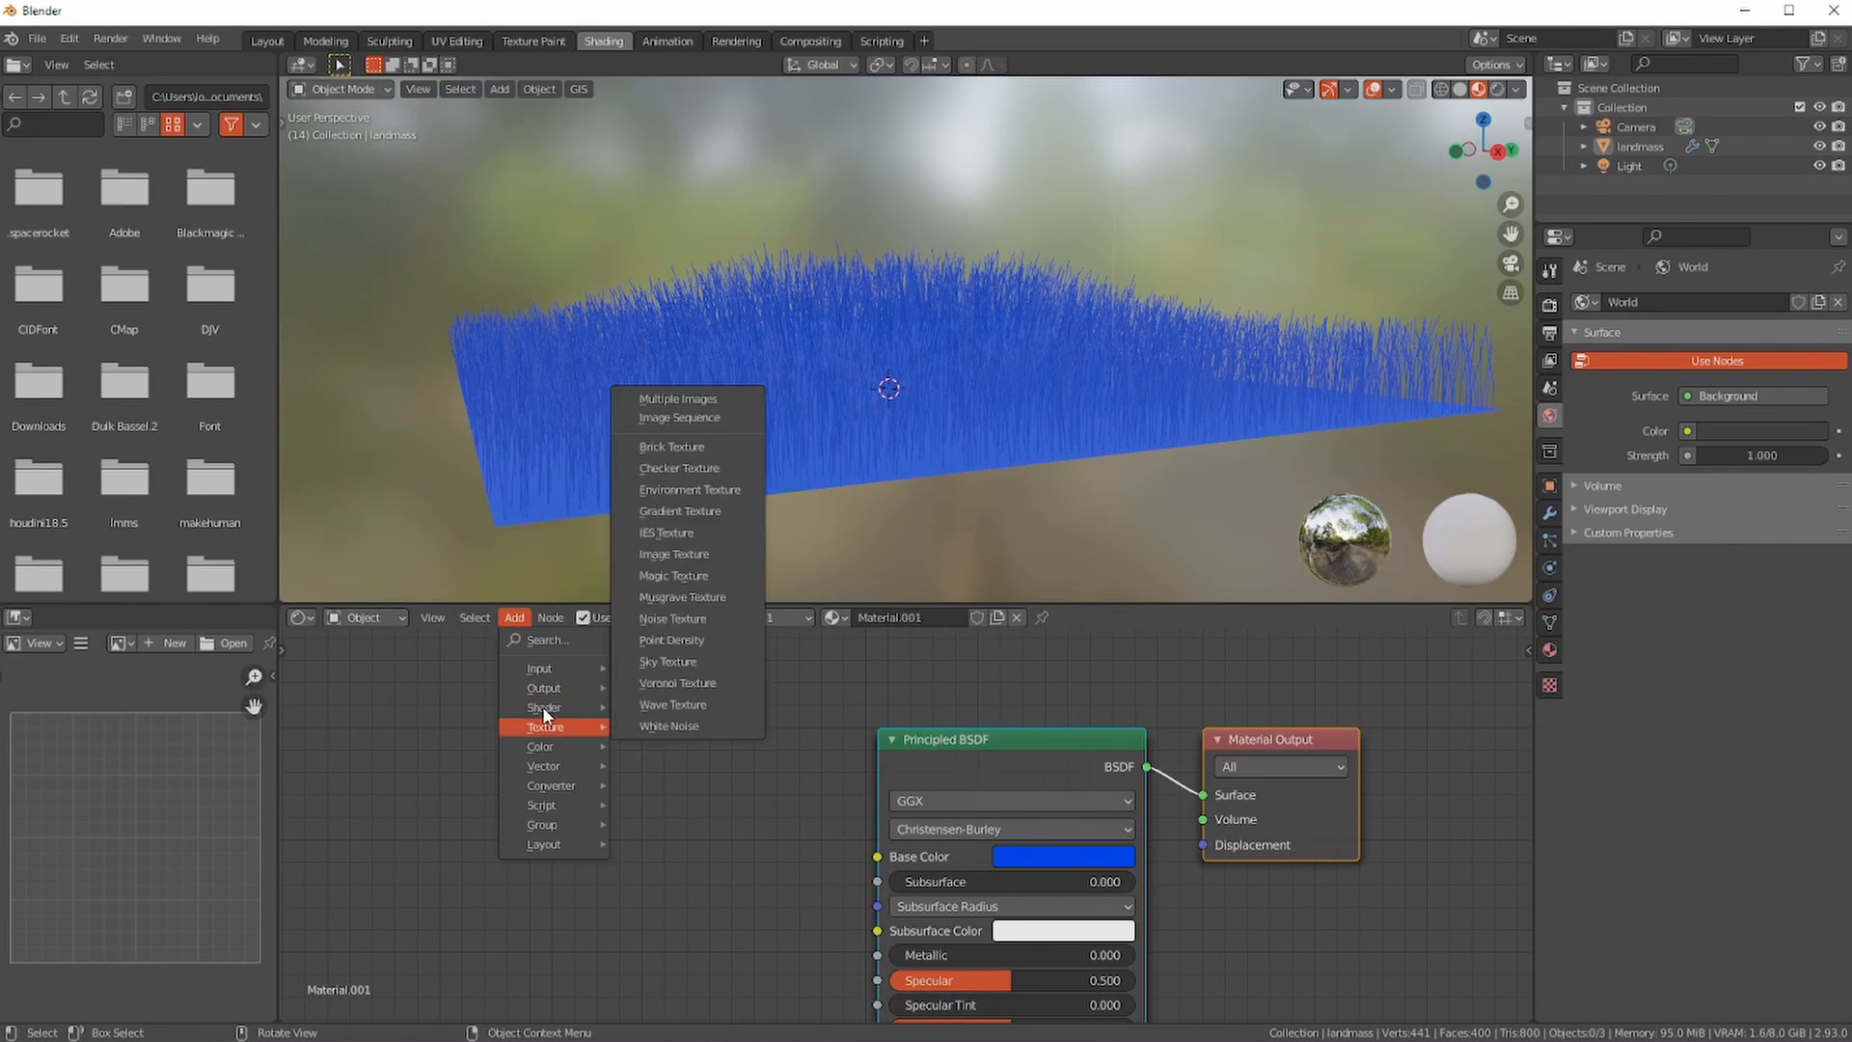
{"action": "mouse_move", "coordinate": [558, 729]}
{"action": "left_click", "coordinate": [641, 596]}
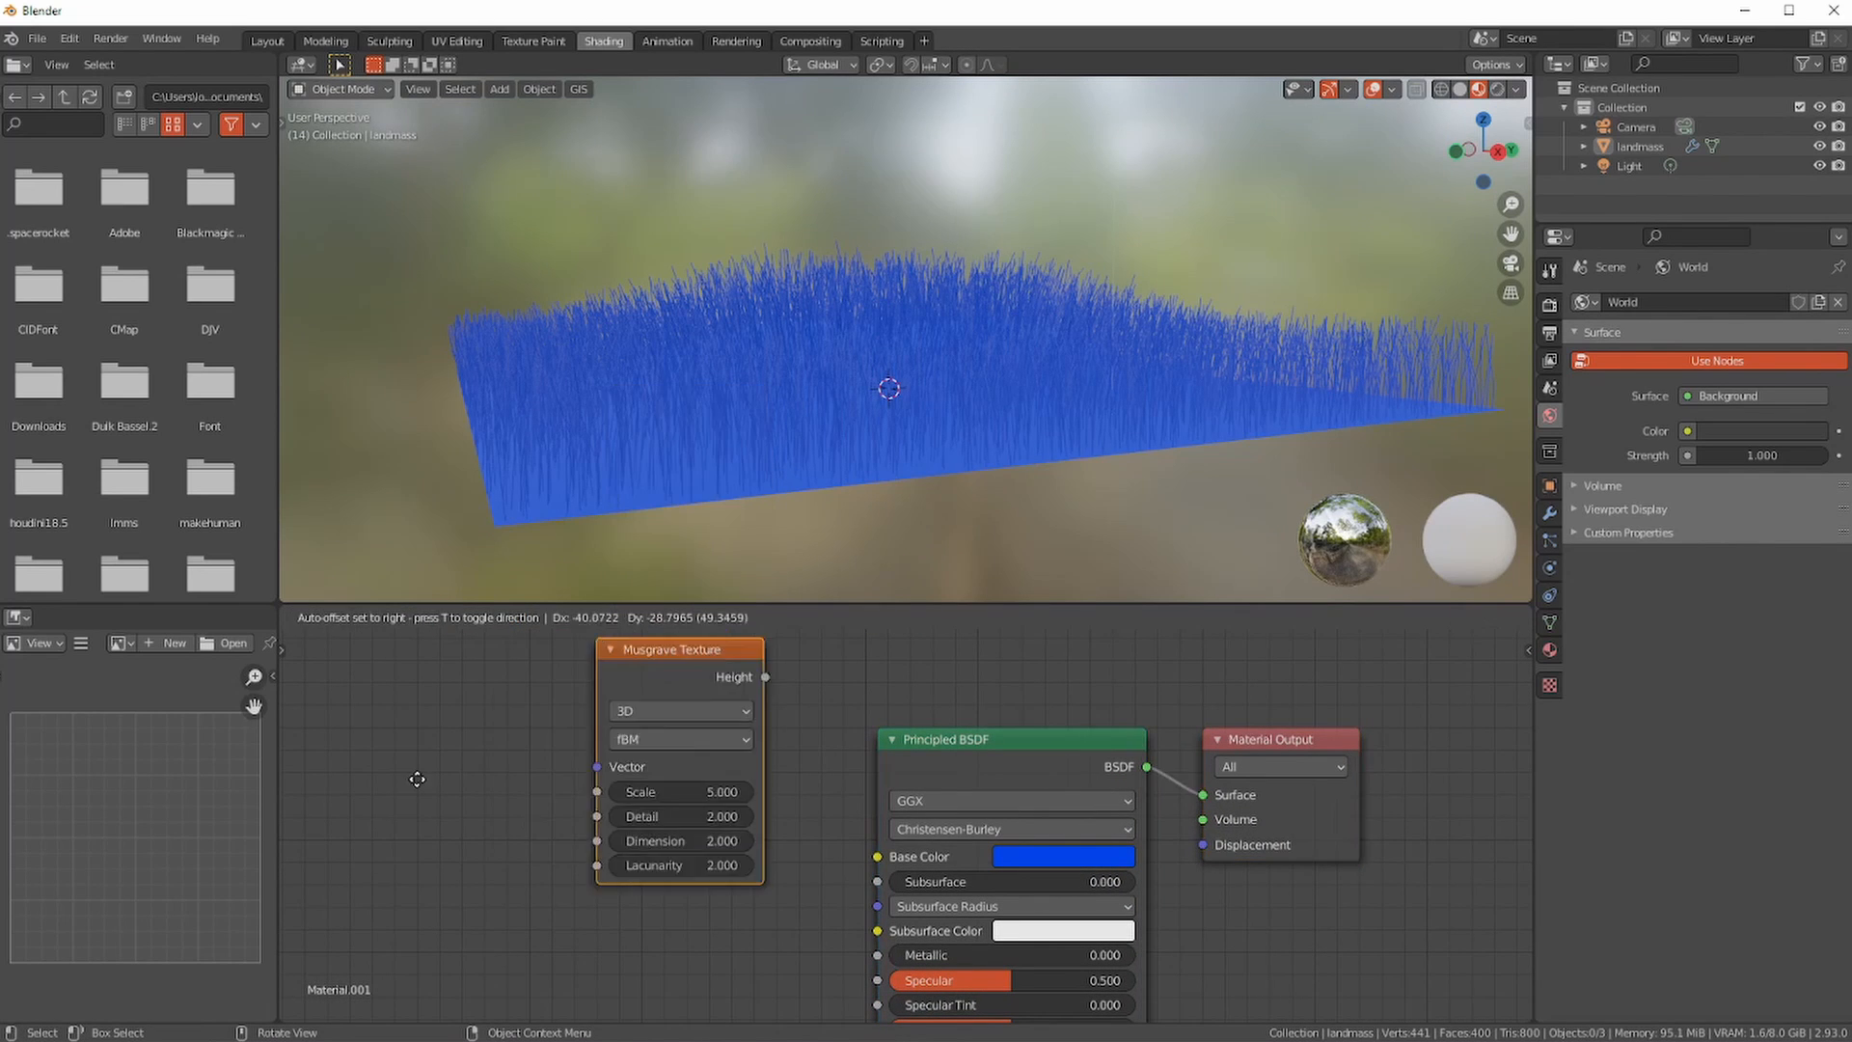
{"action": "left_click", "coordinate": [433, 718]}
- Add linked Texture Coordinate and Mapping nodes to the Musgrave Texture, and set the mapping type to Texture
{"action": "key", "text": "ctrl+t"}
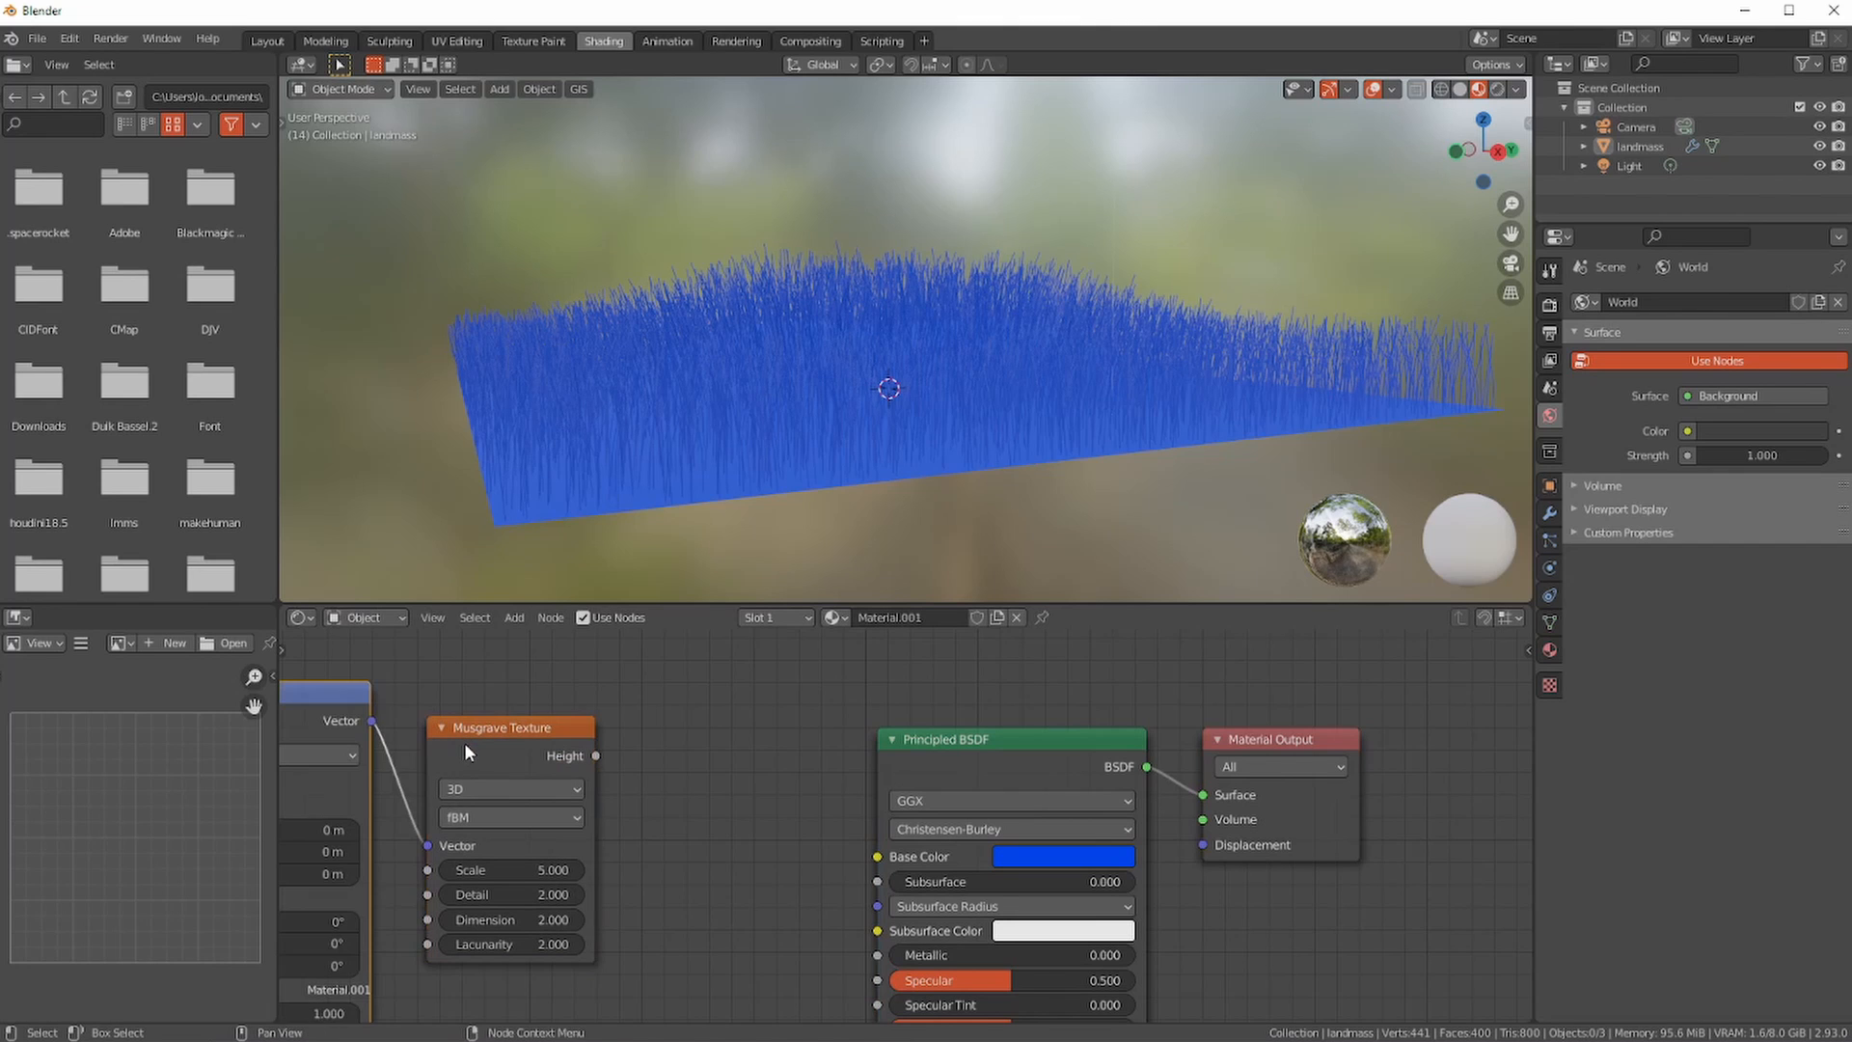
{"action": "scroll", "coordinate": [483, 827], "scroll_direction": "down", "scroll_amount": 1}
{"action": "middle_click_drag", "start_coordinate": [426, 827], "coordinate": [624, 835]}
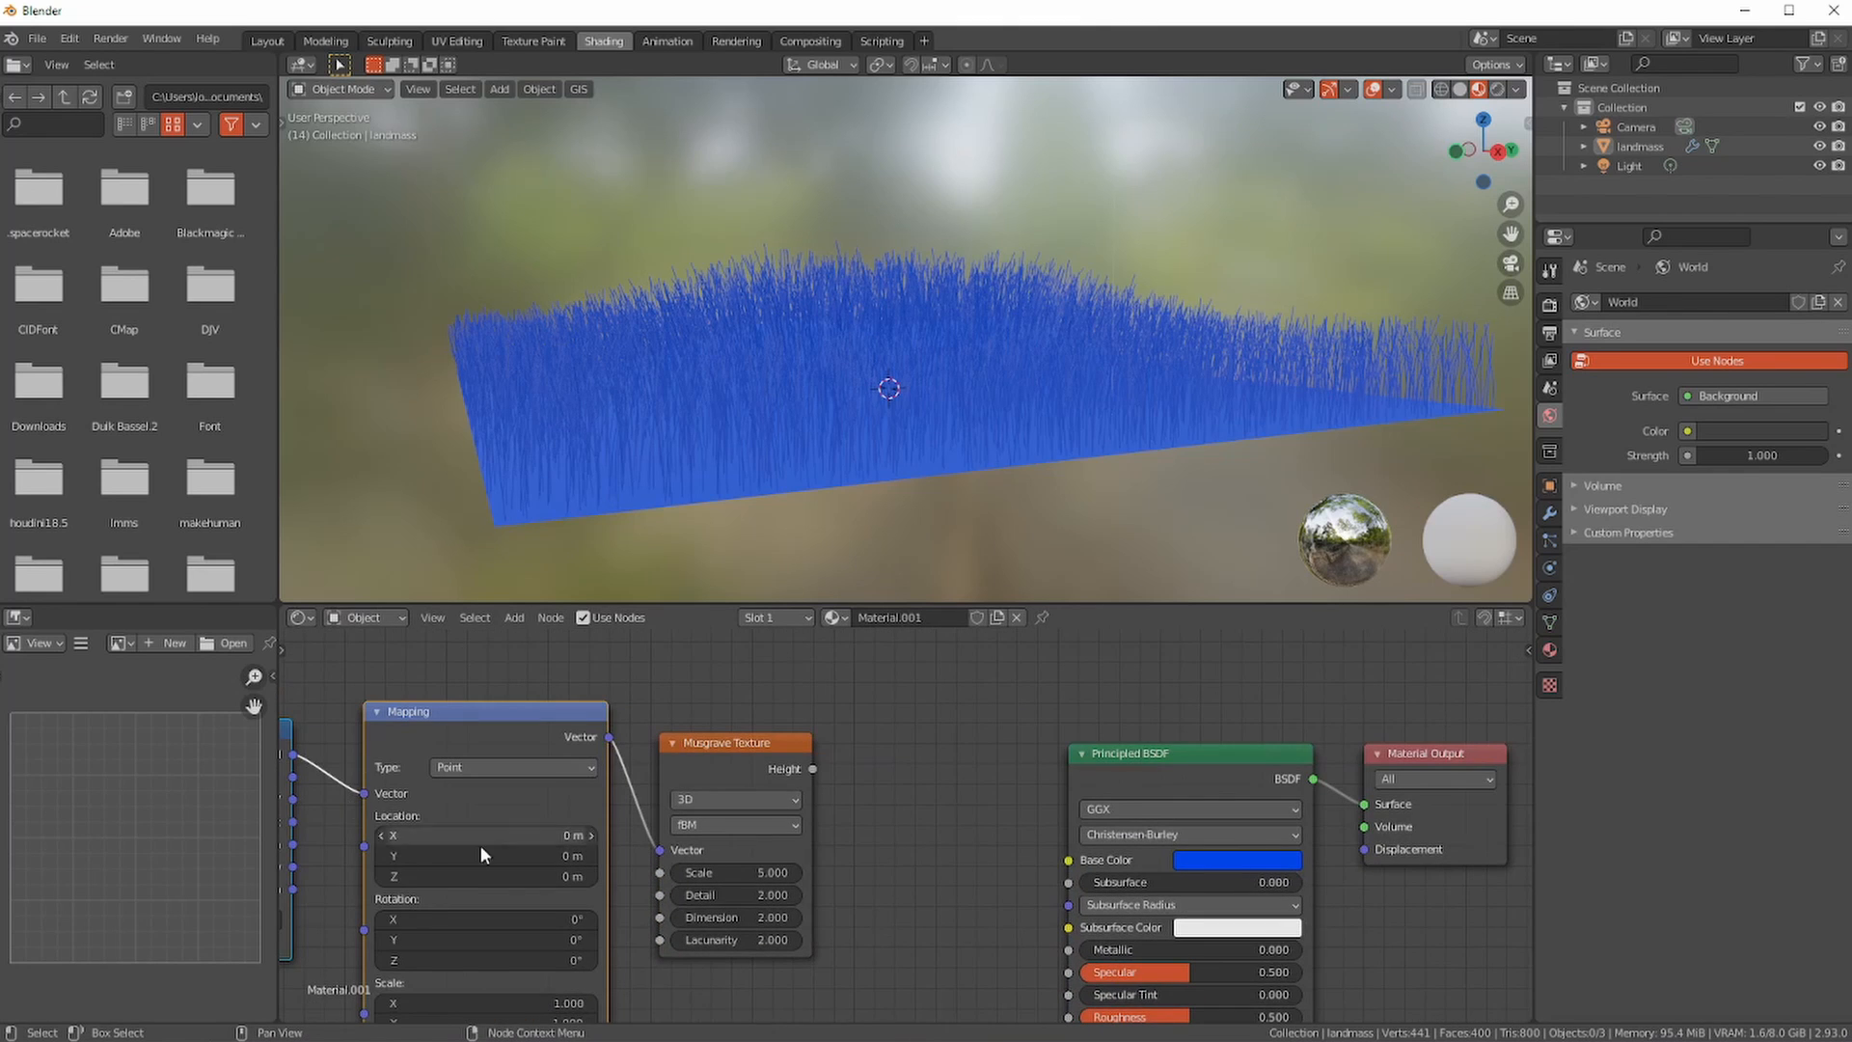
{"action": "left_click", "coordinate": [456, 773]}
{"action": "left_click", "coordinate": [456, 814]}
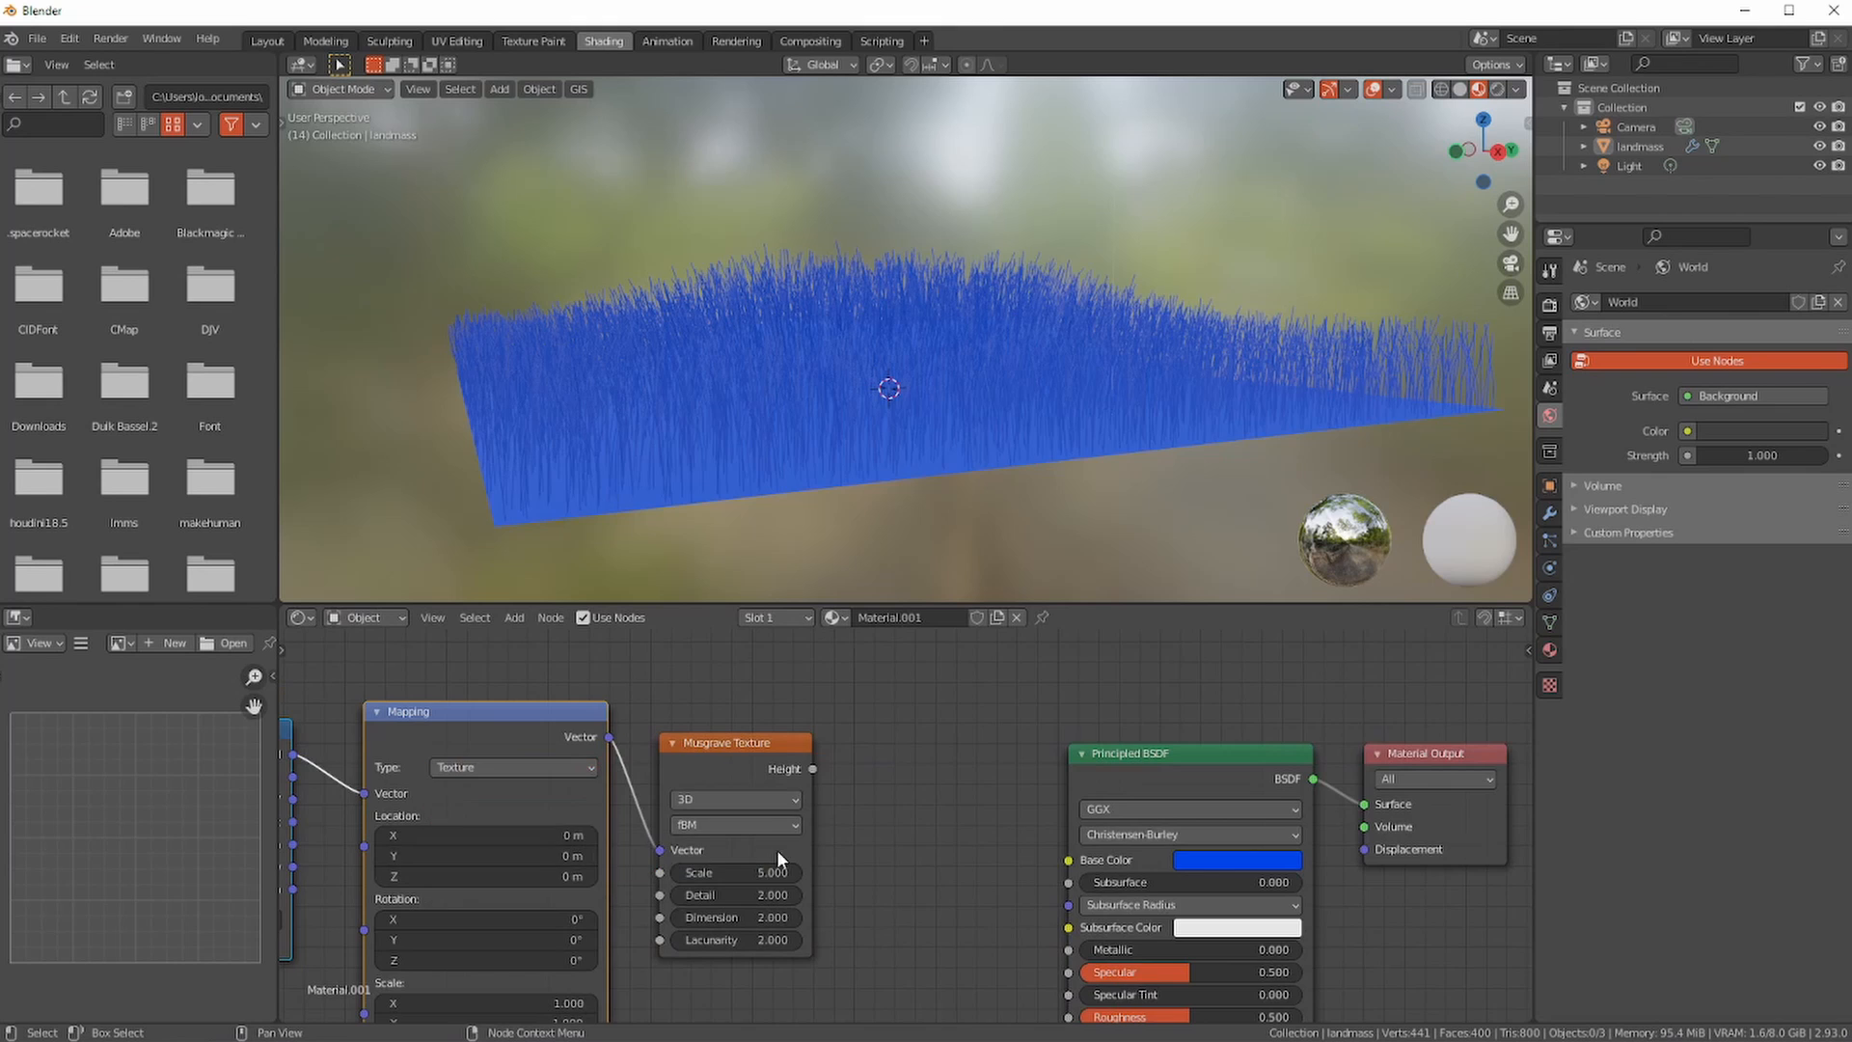
- Connect the Musgrave Height output to the Base Color, and move the Principled BSDF and Material Output nodes farther from it
{"action": "middle_click_drag", "start_coordinate": [731, 778], "coordinate": [631, 762]}
{"action": "left_click_drag", "start_coordinate": [714, 754], "coordinate": [967, 844]}
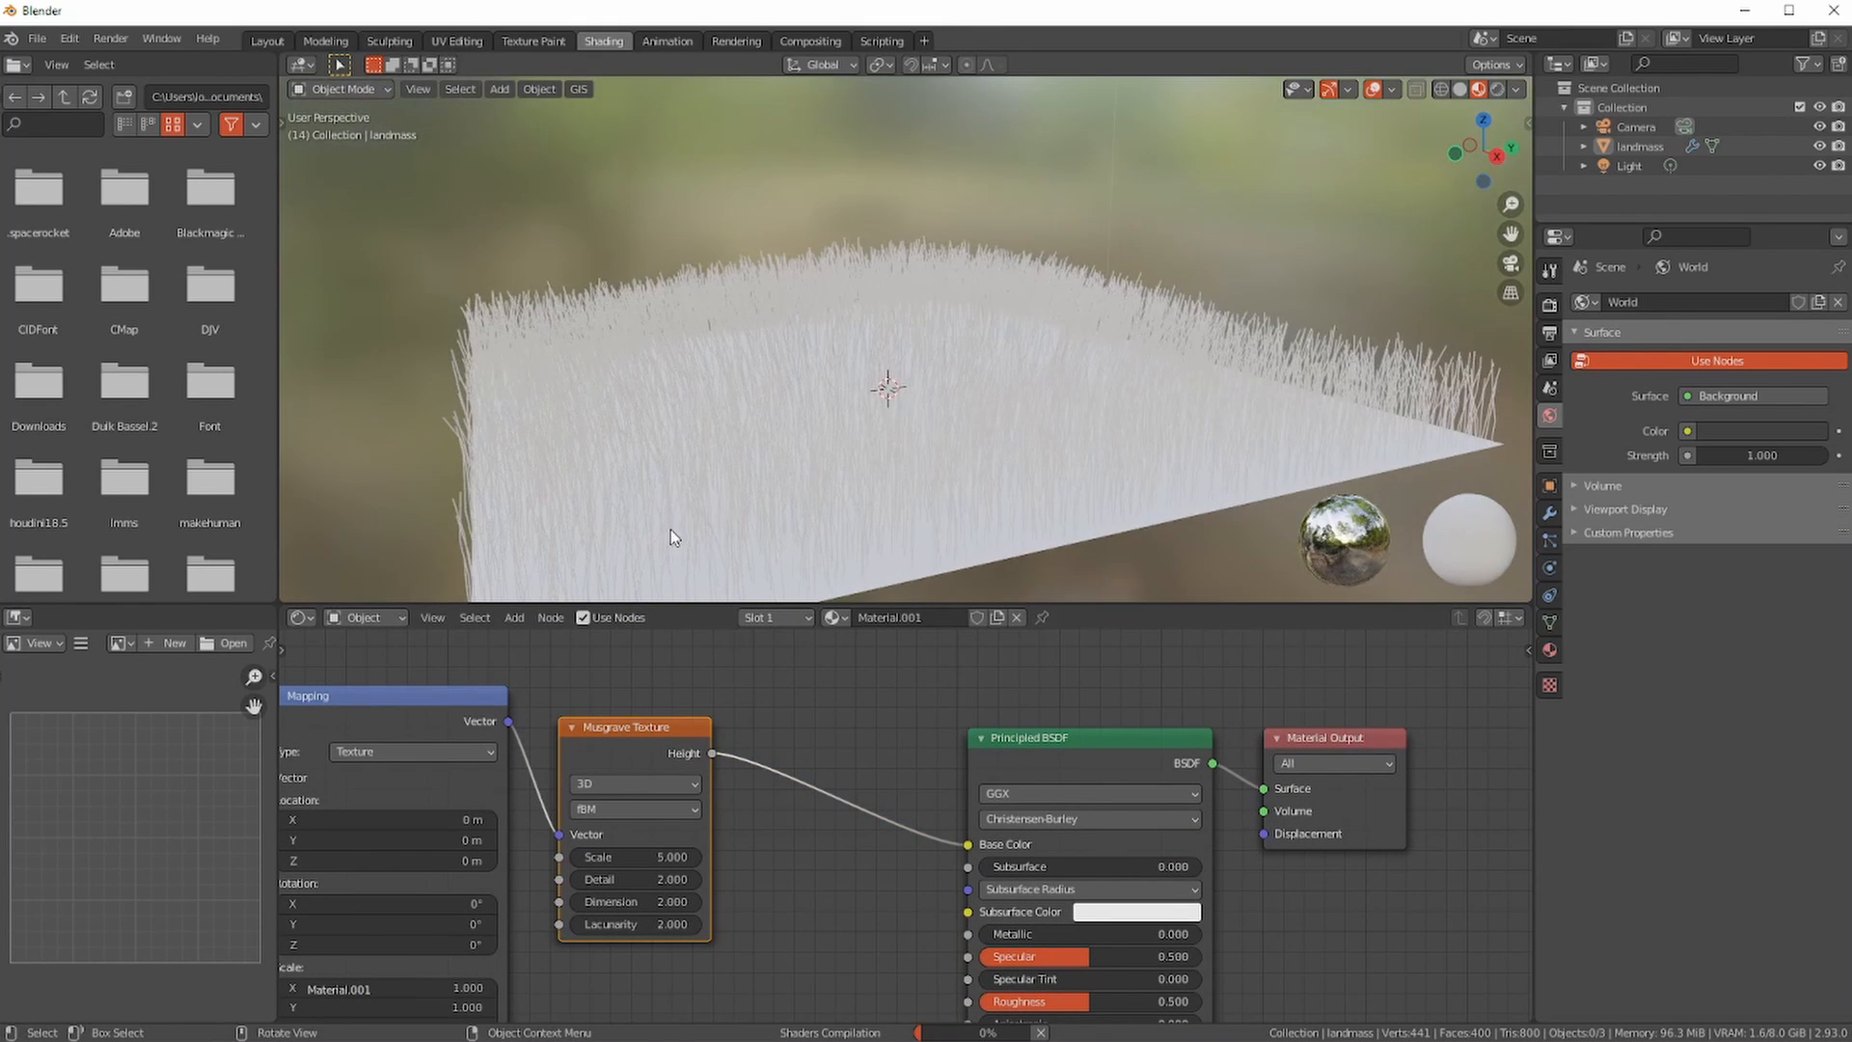
{"action": "middle_click_drag", "start_coordinate": [671, 542], "coordinate": [731, 583]}
{"action": "left_click_drag", "start_coordinate": [1336, 735], "coordinate": [1415, 702]}
{"action": "left_click_drag", "start_coordinate": [1126, 733], "coordinate": [1222, 698]}
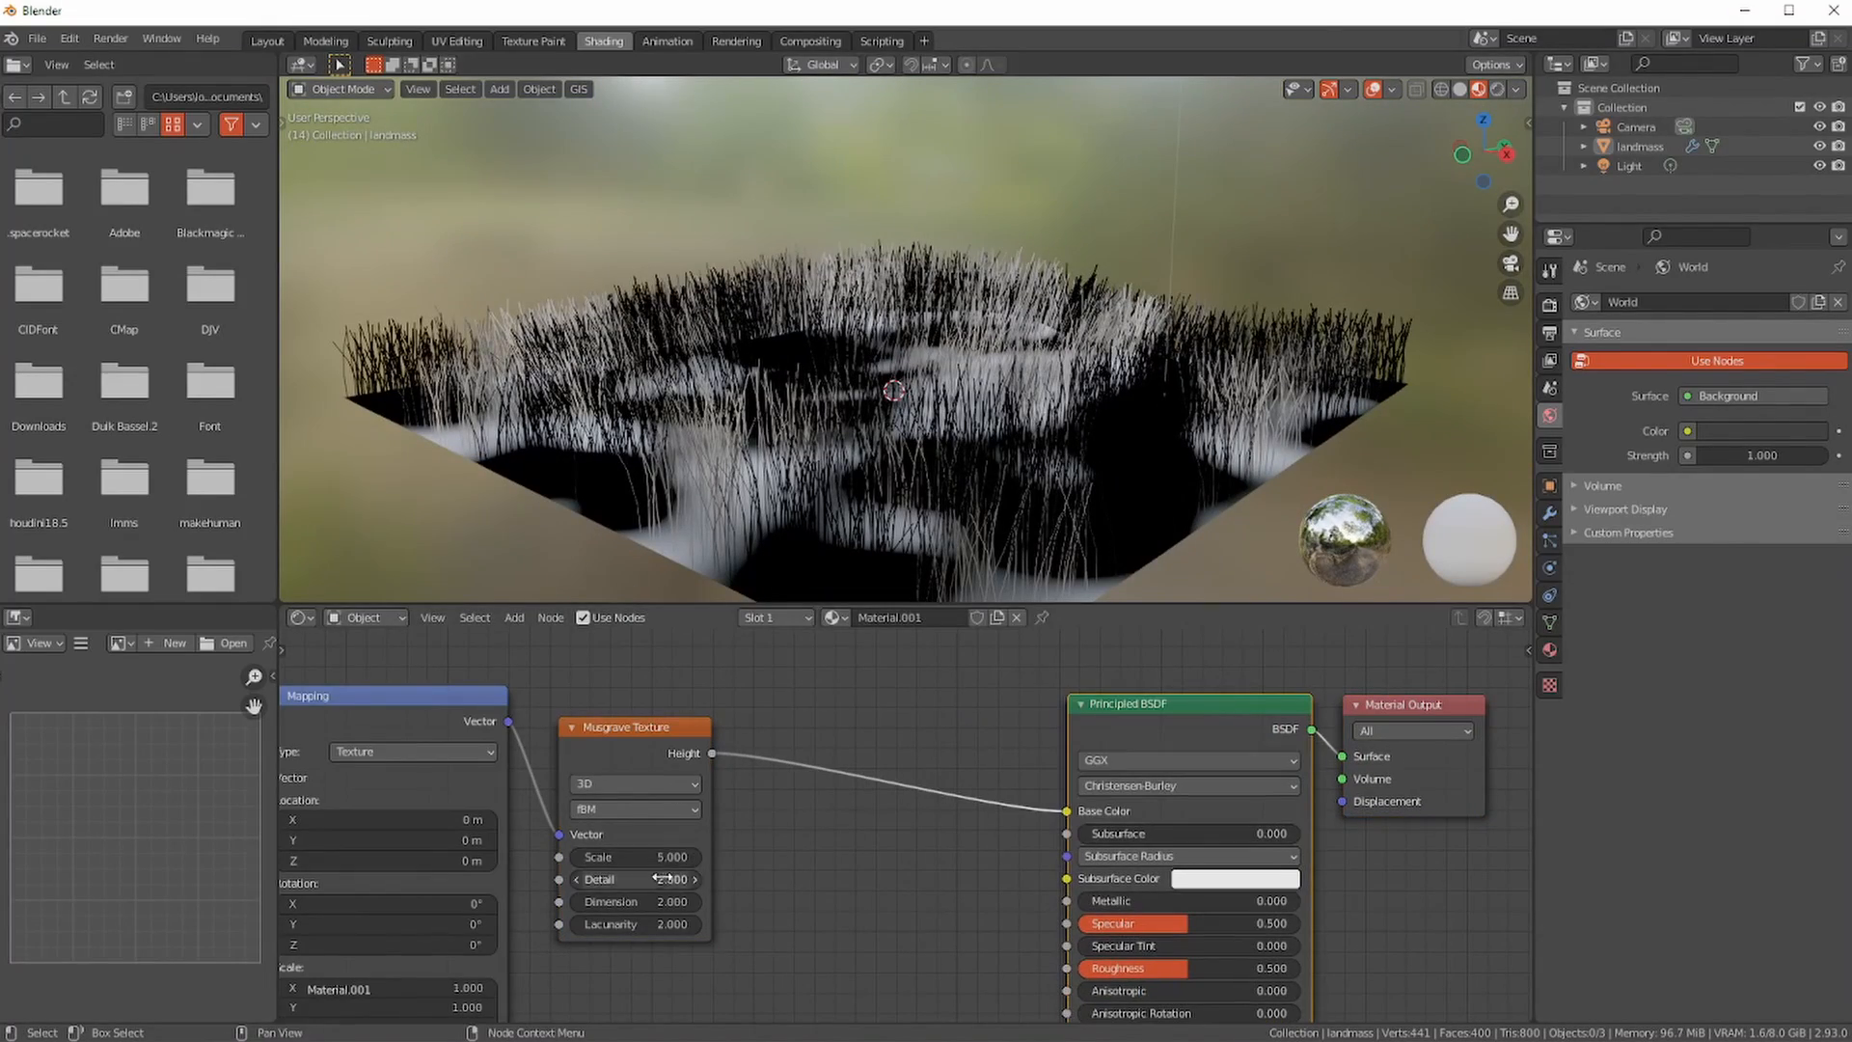
- Set the Musgrave Texture's Scale to 23.200 and check the finer pattern on the grass
{"action": "left_click_drag", "start_coordinate": [641, 856], "coordinate": [849, 856]}
{"action": "middle_click_drag", "start_coordinate": [813, 582], "coordinate": [773, 566]}
{"action": "scroll", "coordinate": [773, 550], "scroll_direction": "up", "scroll_amount": 5}
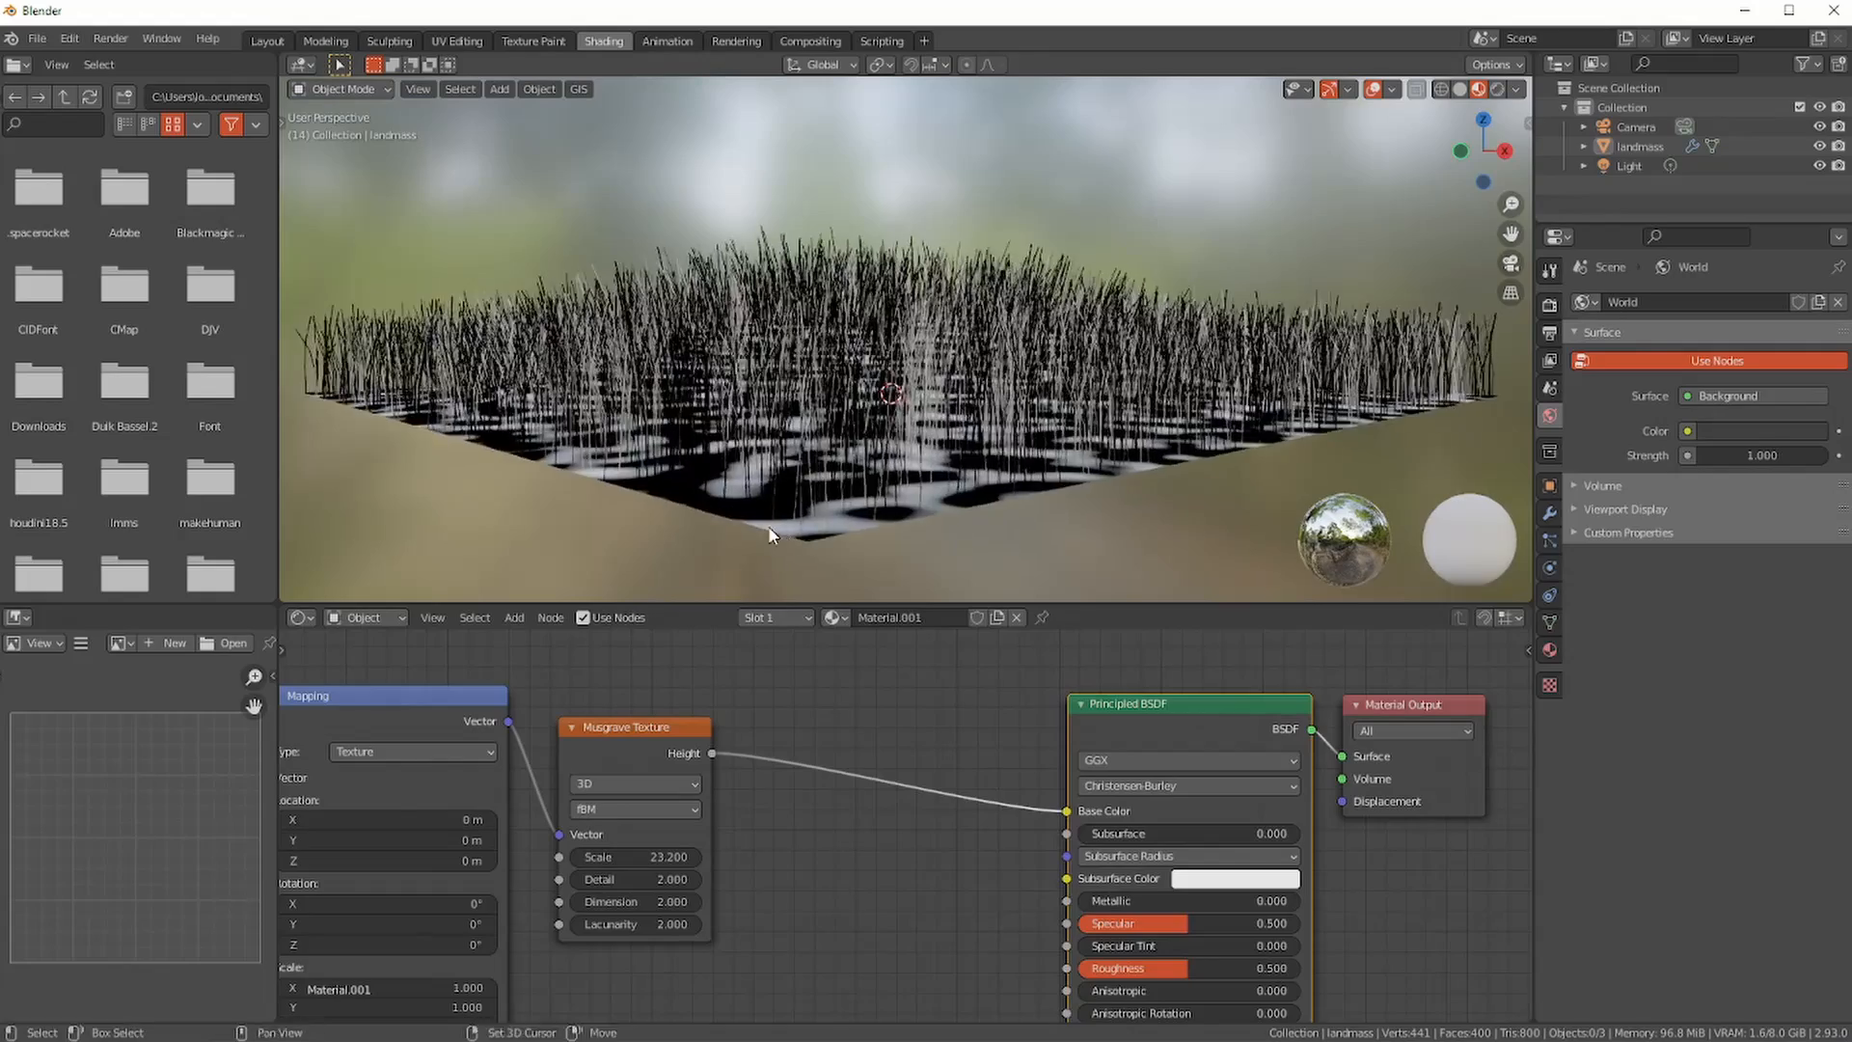
- Insert a ColorRamp node between the Musgrave Texture and the Principled BSDF's Base Color
{"action": "left_click", "coordinate": [514, 617]}
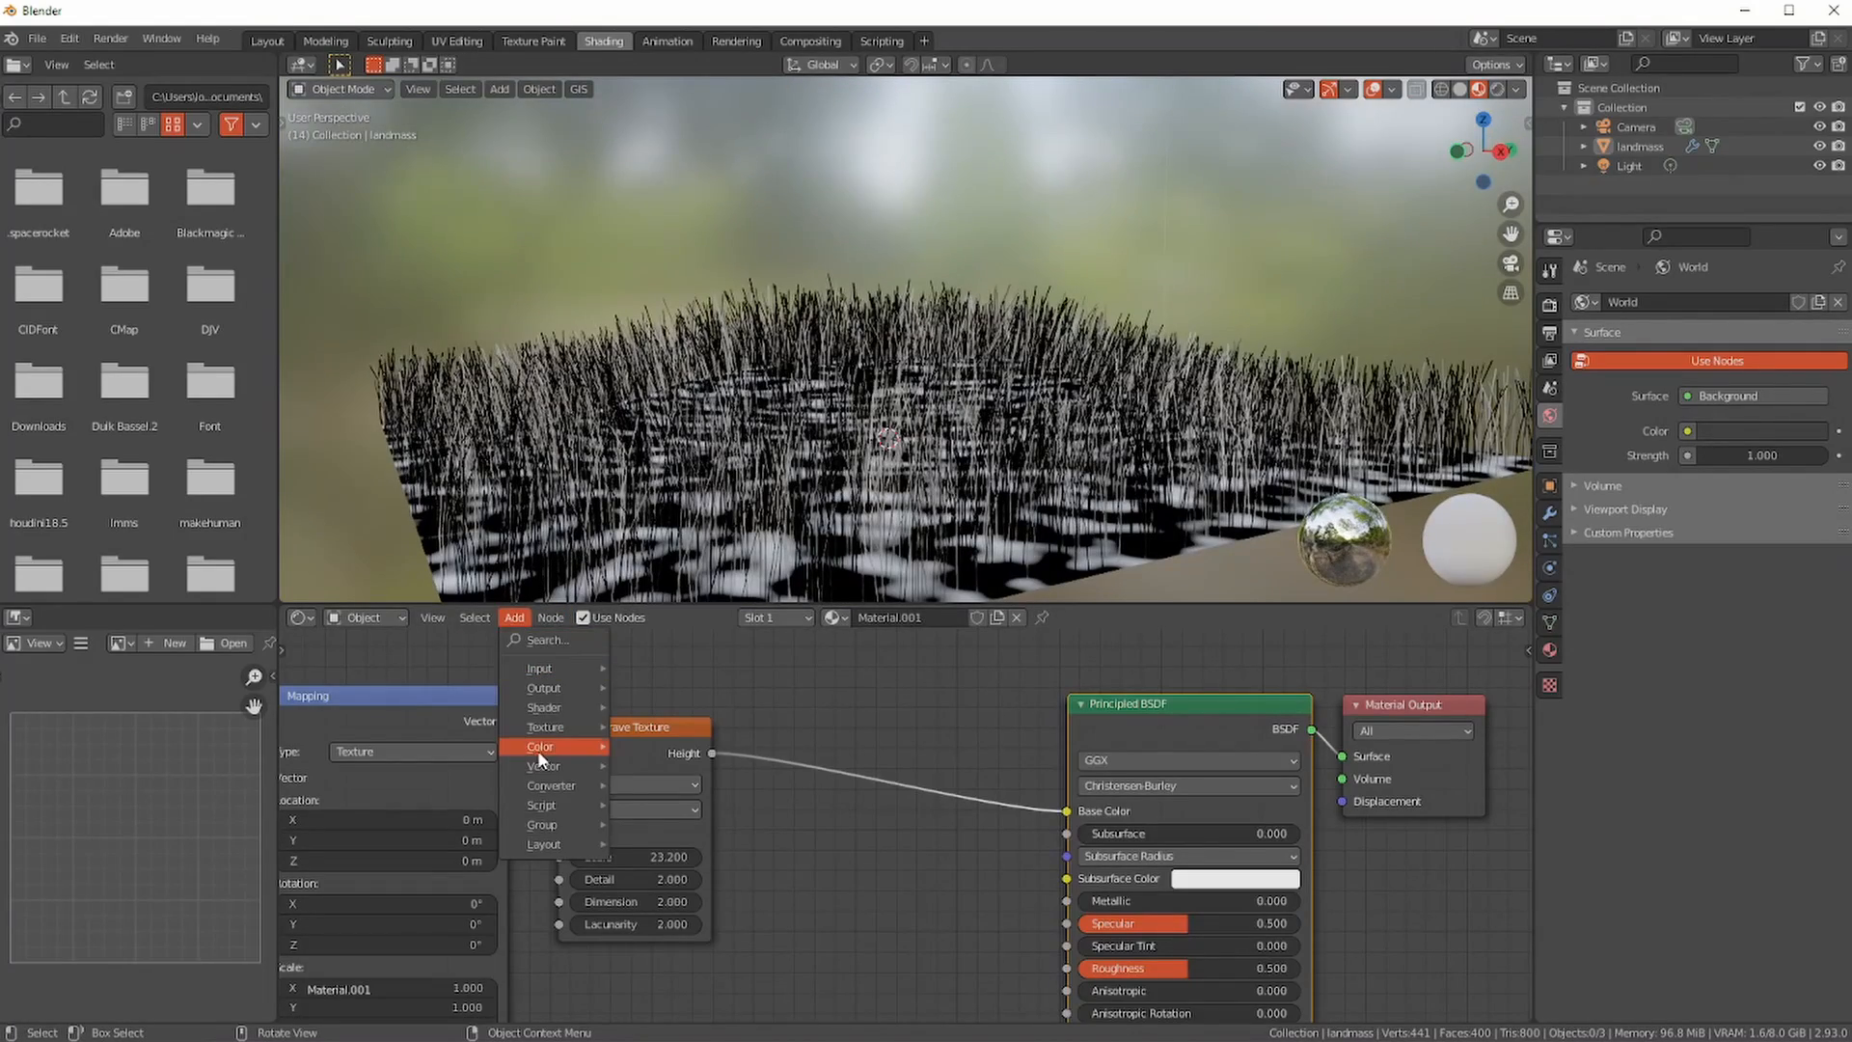
{"action": "mouse_move", "coordinate": [546, 744]}
{"action": "mouse_move", "coordinate": [544, 783]}
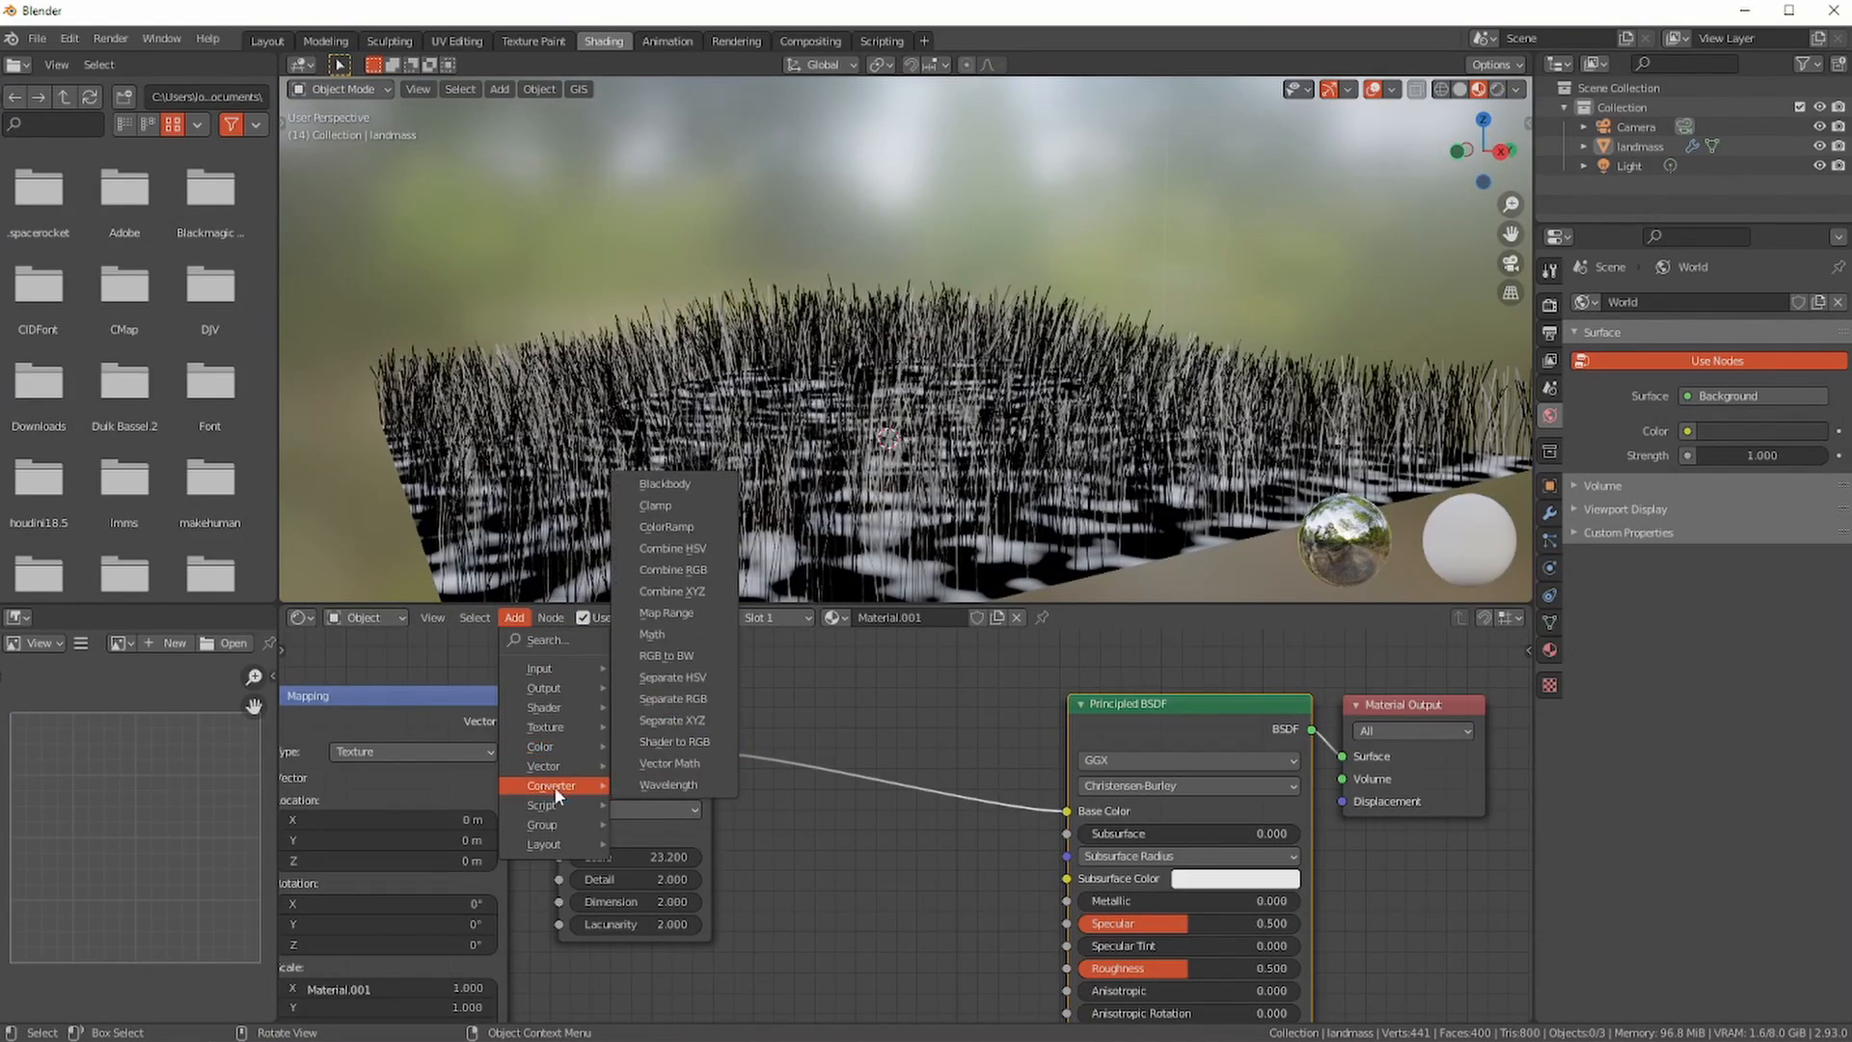
{"action": "left_click", "coordinate": [666, 526]}
{"action": "left_click", "coordinate": [993, 674]}
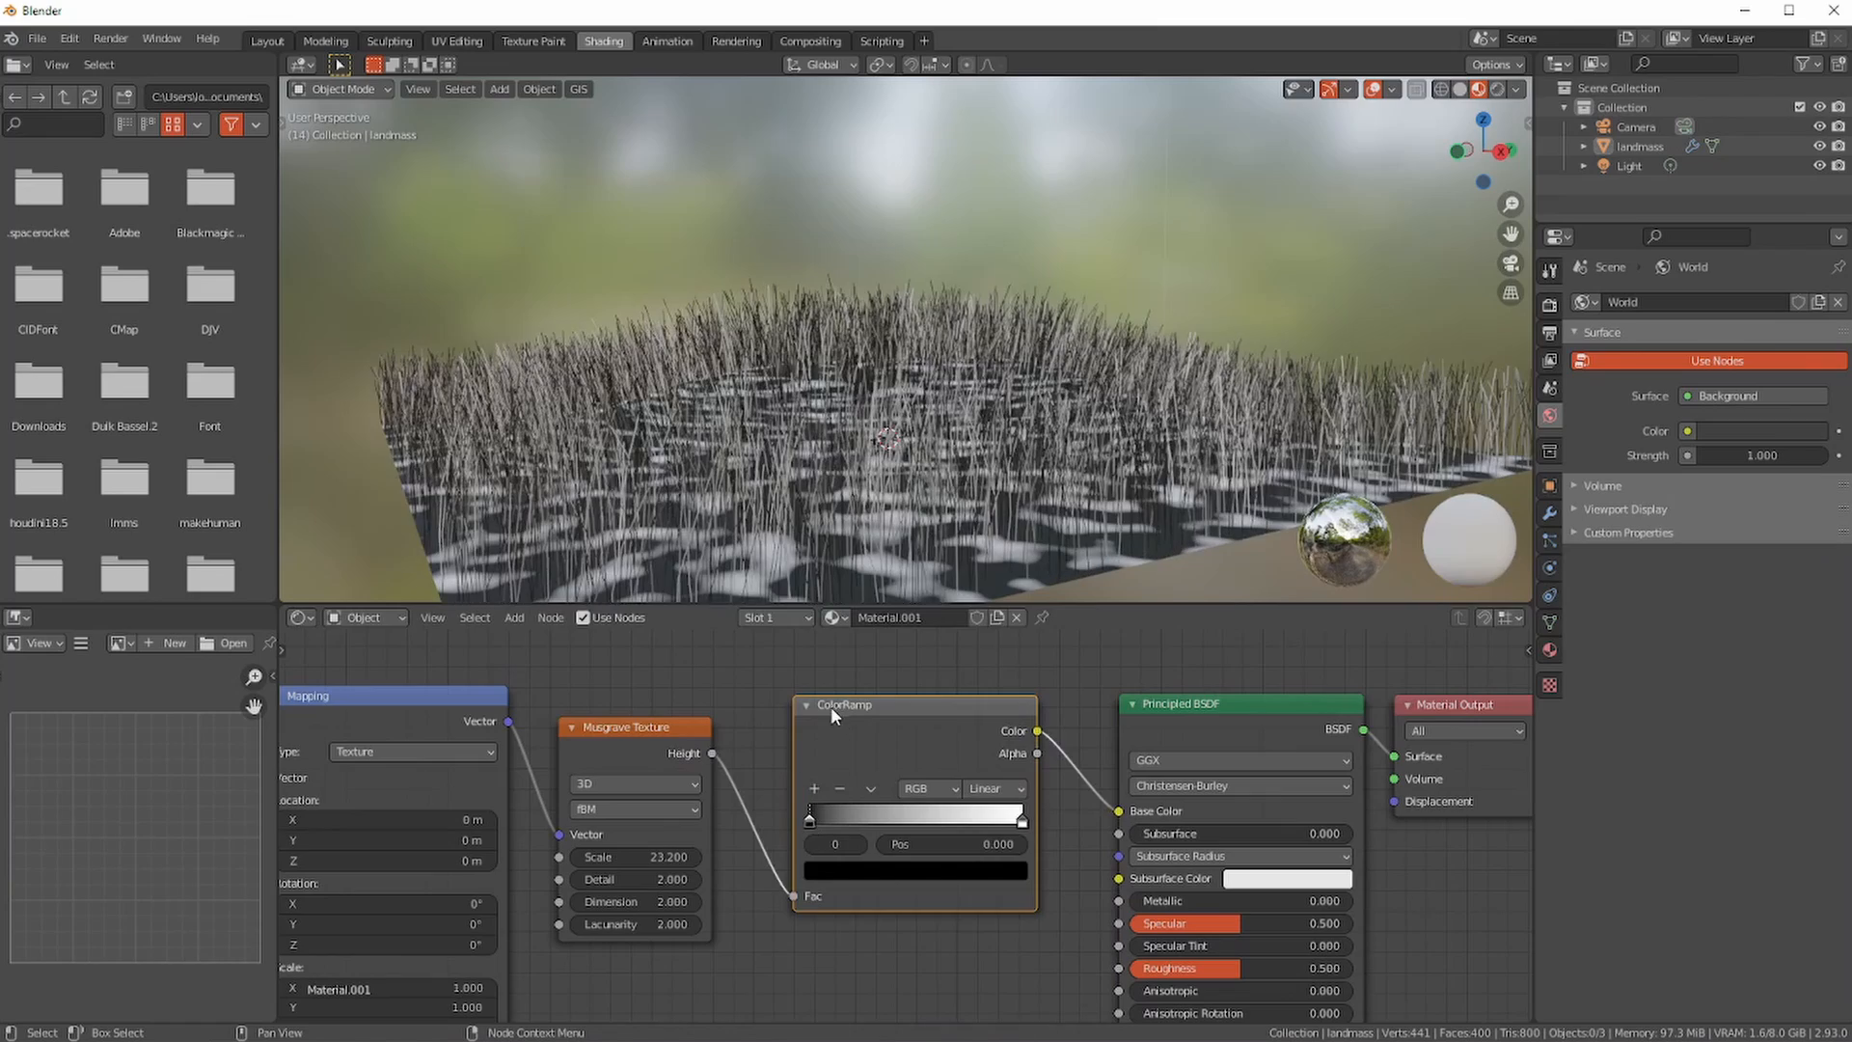
{"action": "left_click_drag", "start_coordinate": [831, 706], "coordinate": [884, 705]}
{"action": "middle_click_drag", "start_coordinate": [965, 590], "coordinate": [746, 453]}
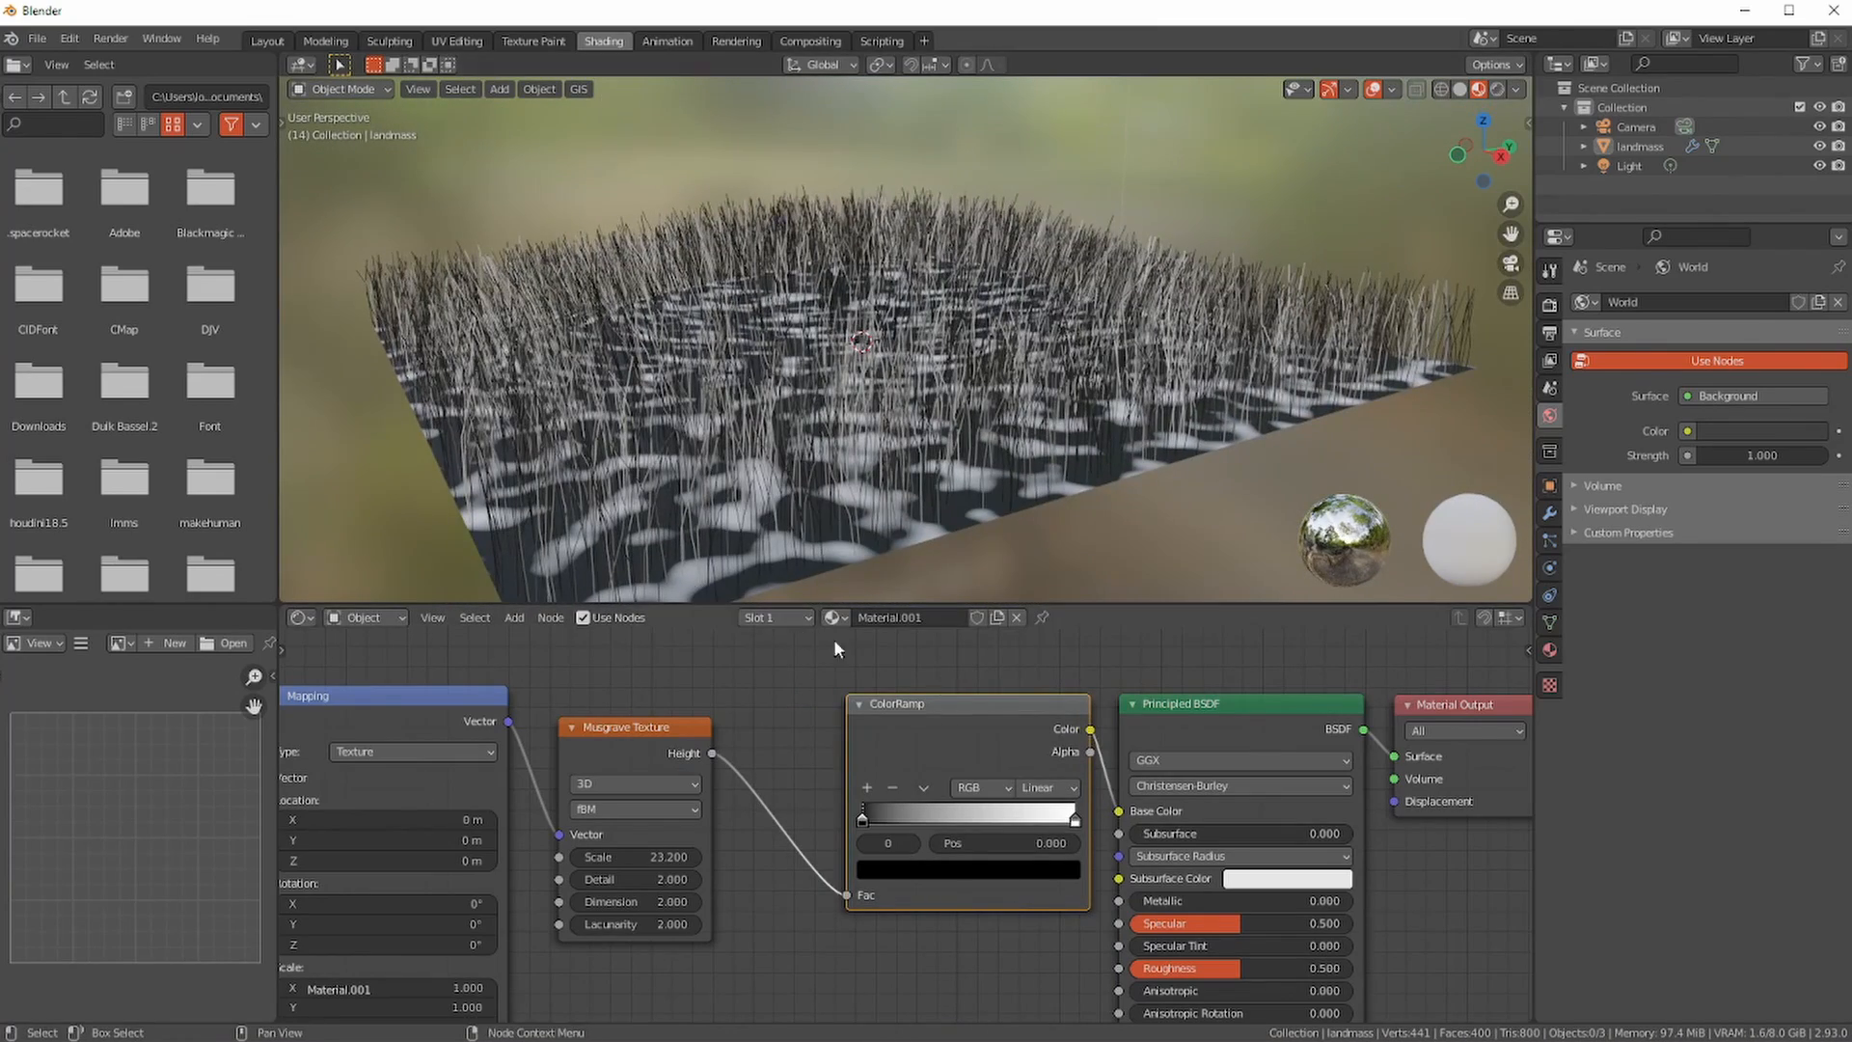
- Set the Musgrave Texture's Detail to 8.000, and space the Principled BSDF and Musgrave nodes away from the ColorRamp
{"action": "left_click_drag", "start_coordinate": [1218, 704], "coordinate": [1236, 696]}
{"action": "left_click_drag", "start_coordinate": [647, 879], "coordinate": [716, 877]}
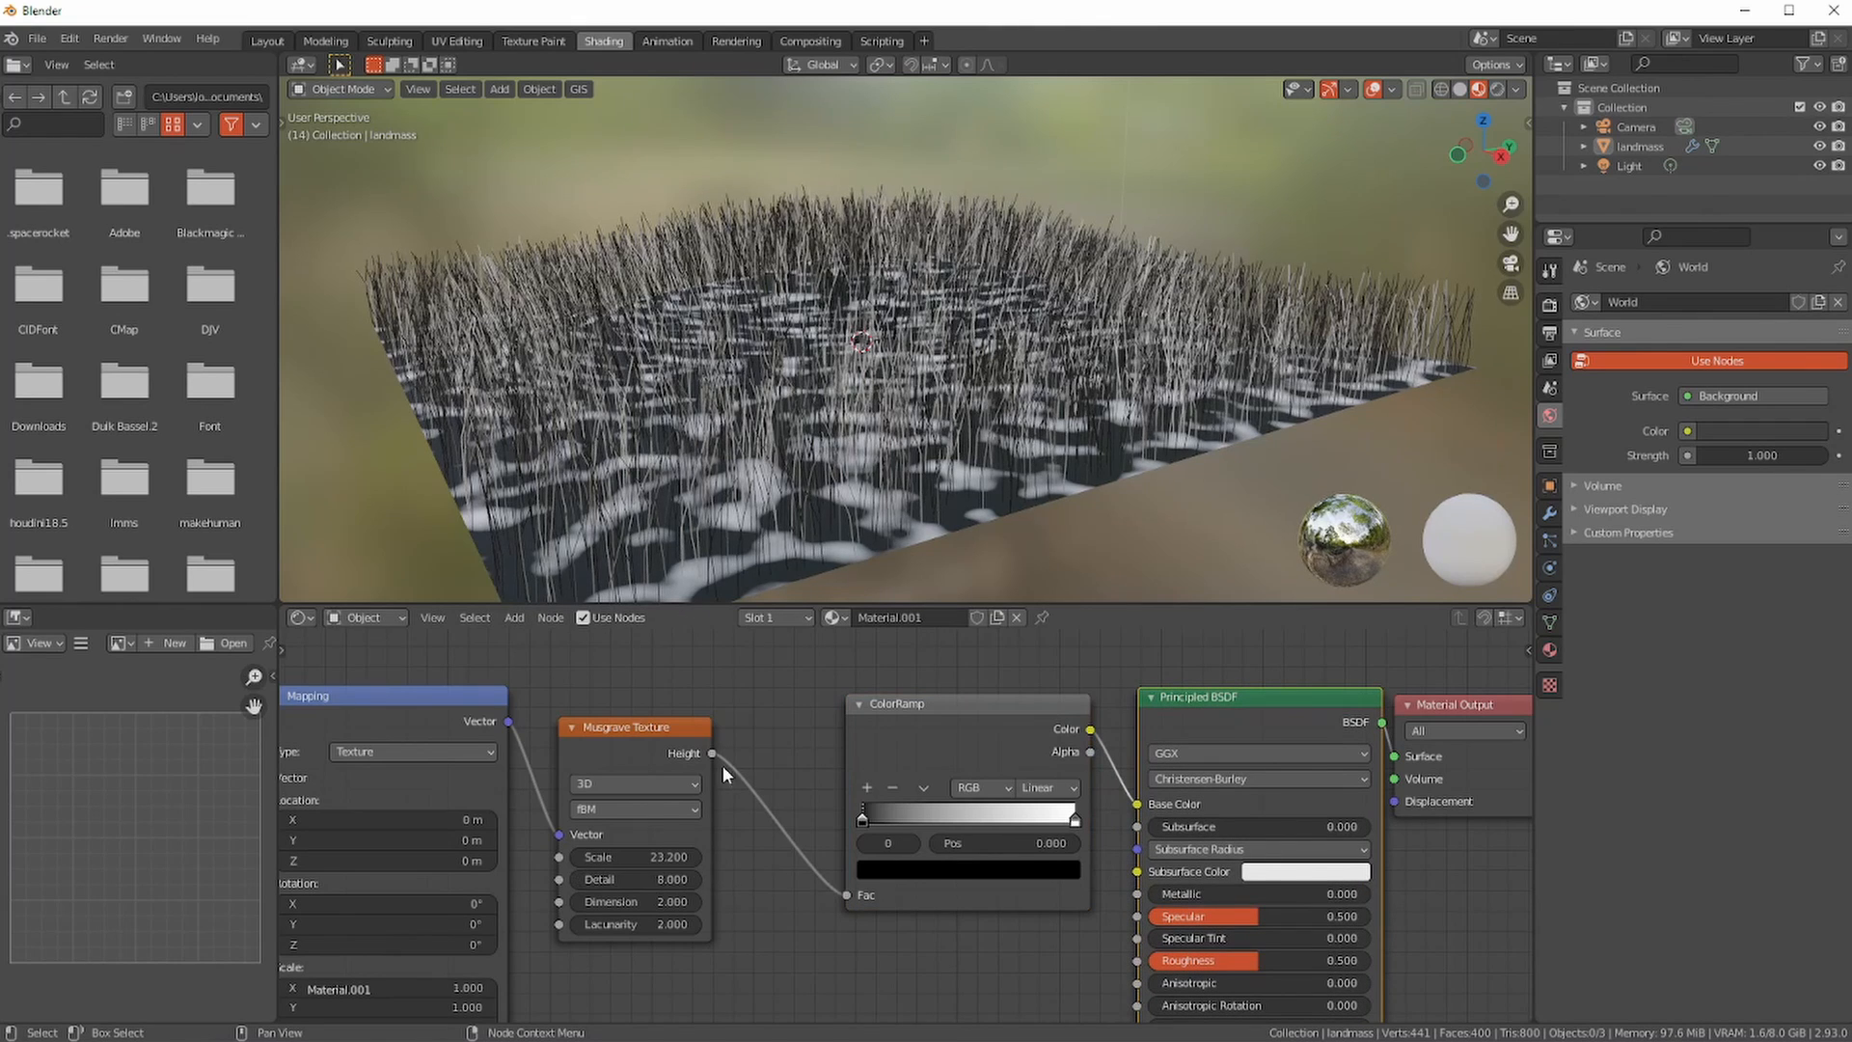
{"action": "left_click_drag", "start_coordinate": [687, 730], "coordinate": [658, 710]}
- Try linking the Musgrave Height directly to the Base Color for comparison, and reconnect the ColorRamp's Color output there
{"action": "mouse_move", "coordinate": [684, 734]}
{"action": "left_mouse_down"}
{"action": "mouse_move", "coordinate": [1071, 750]}
{"action": "mouse_move", "coordinate": [1138, 804]}
{"action": "left_mouse_up"}
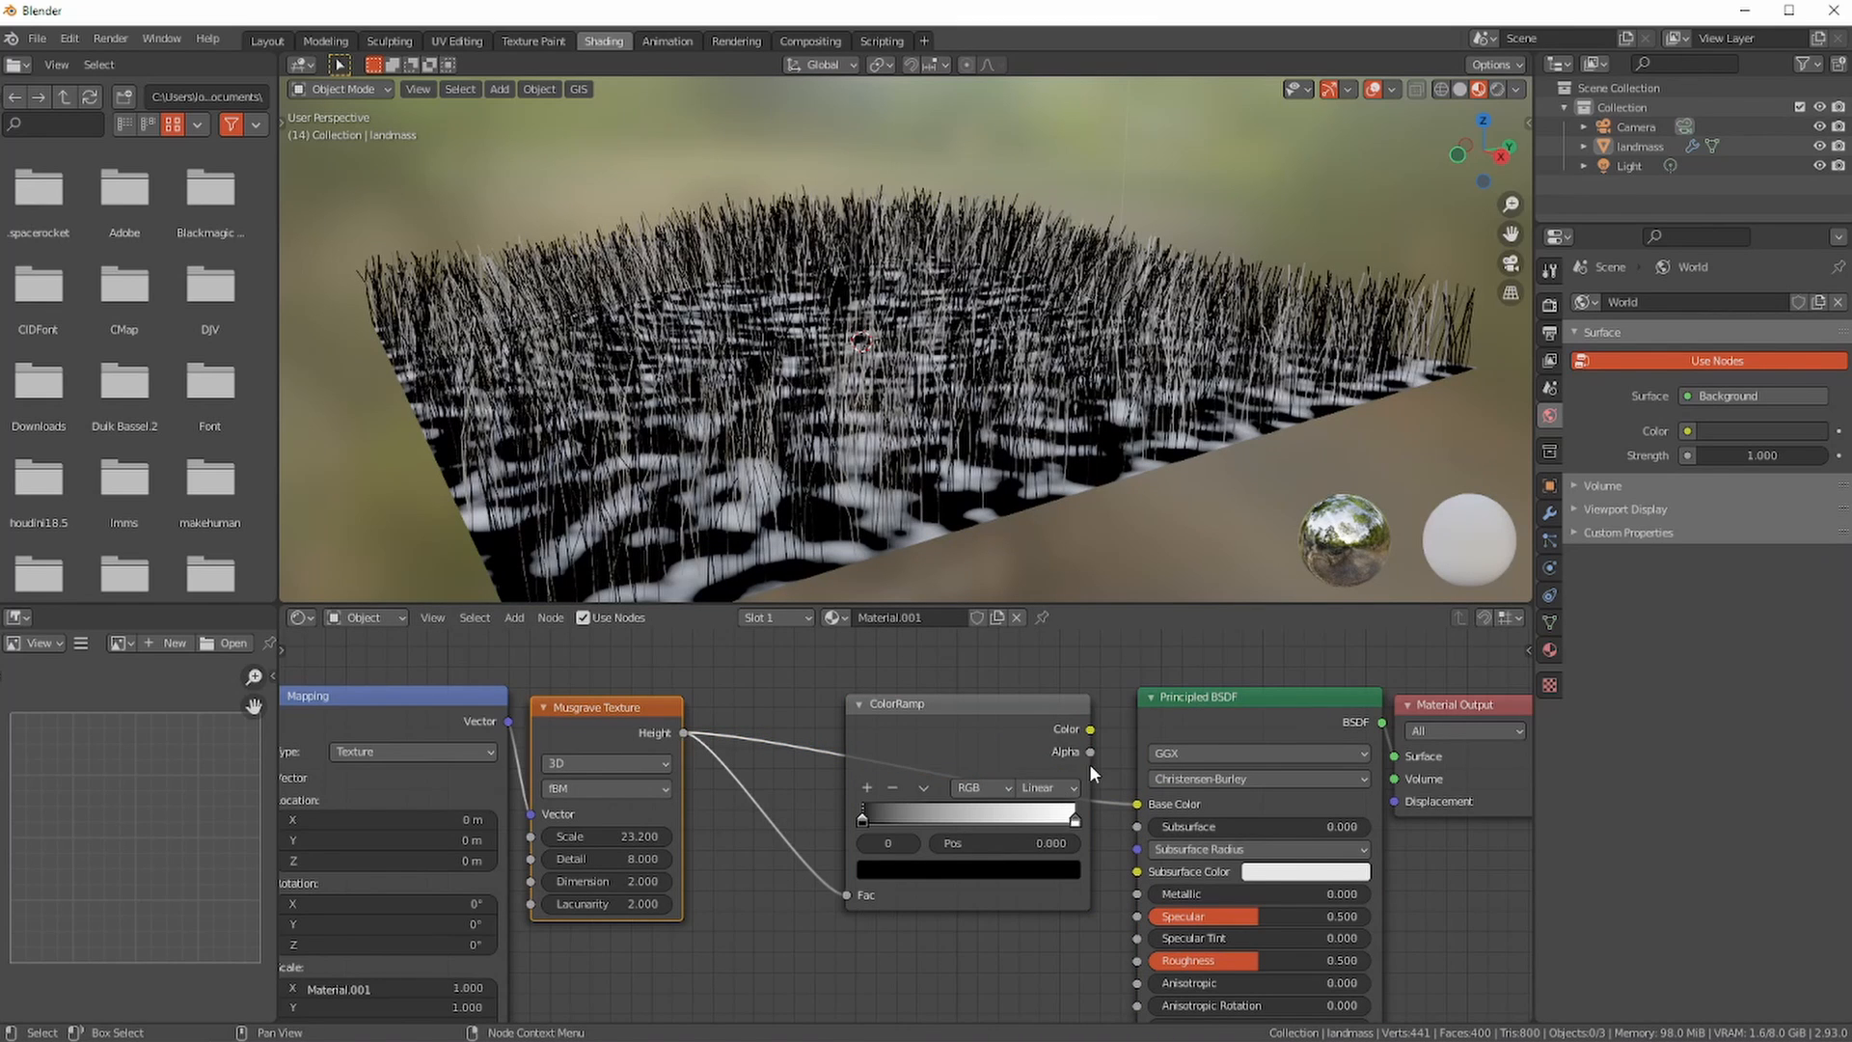
{"action": "left_click_drag", "start_coordinate": [1093, 738], "coordinate": [1138, 803]}
{"action": "left_click_drag", "start_coordinate": [917, 703], "coordinate": [932, 699]}
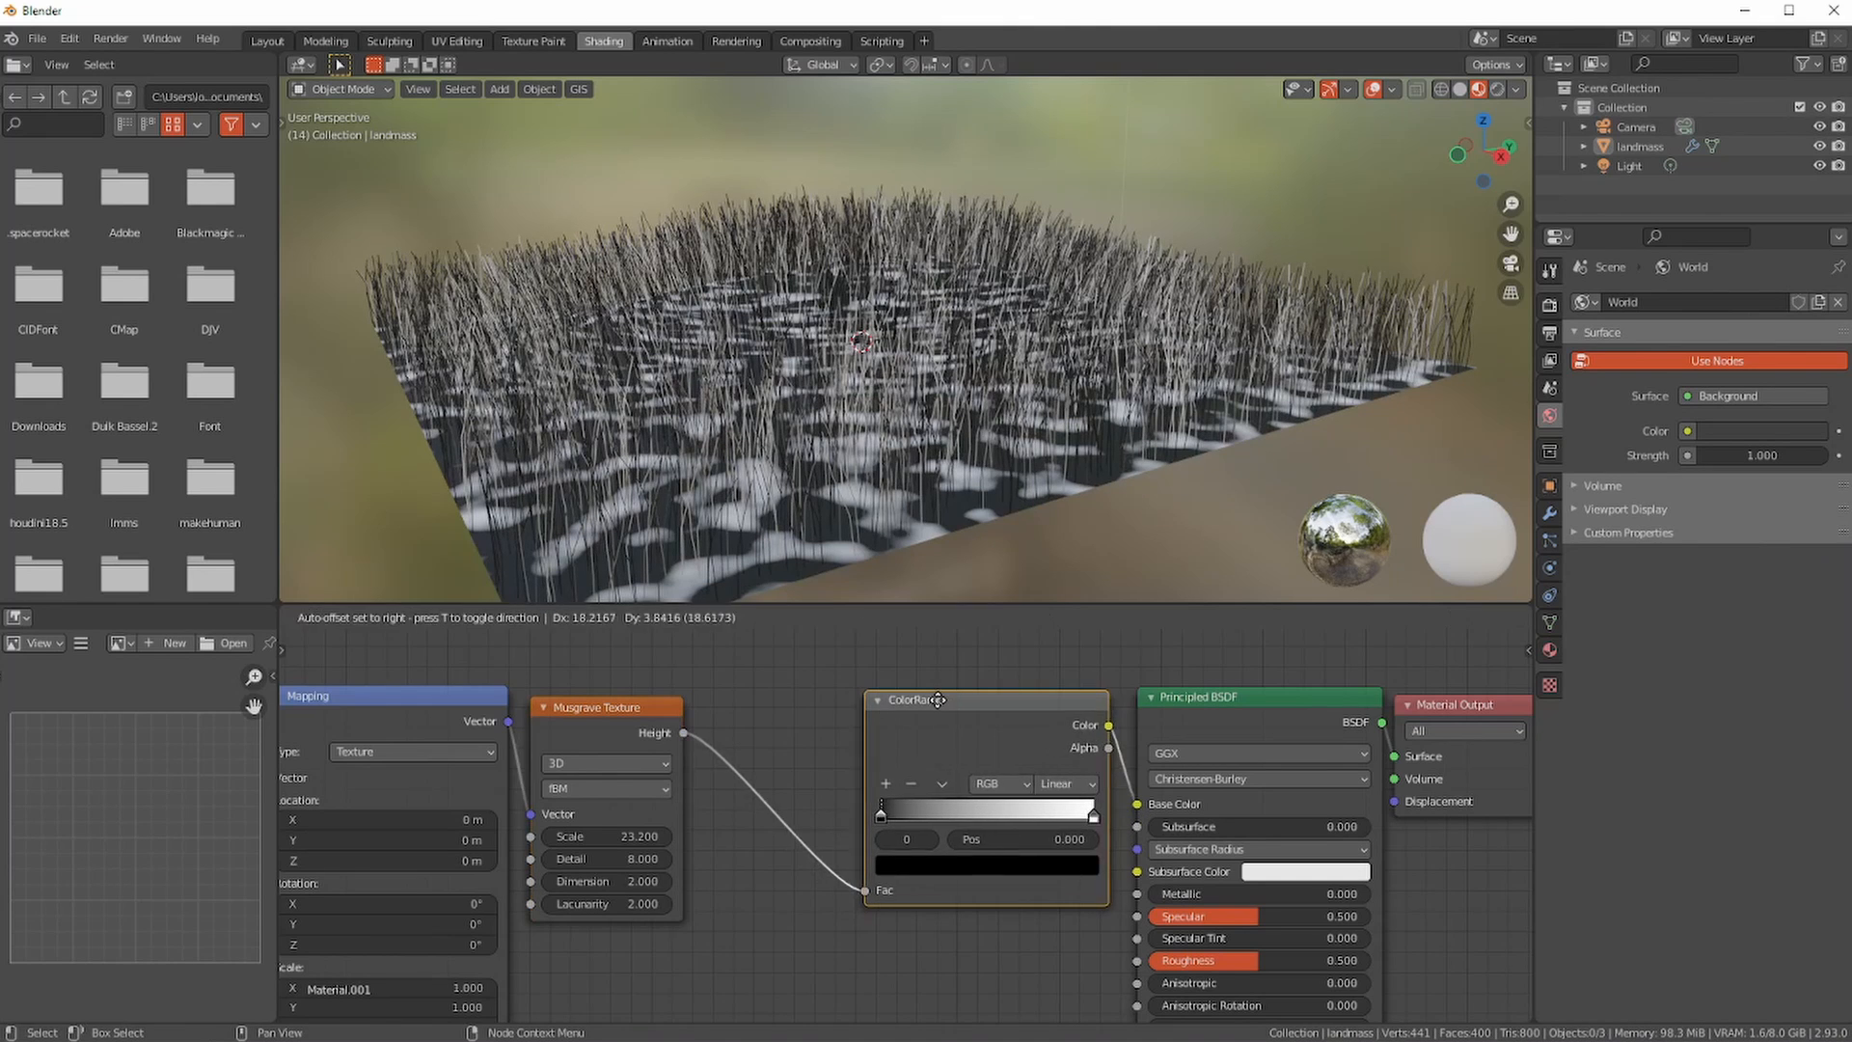
- Insert a Map Range node between the Musgrave Texture and the ColorRamp
{"action": "left_click", "coordinate": [515, 618]}
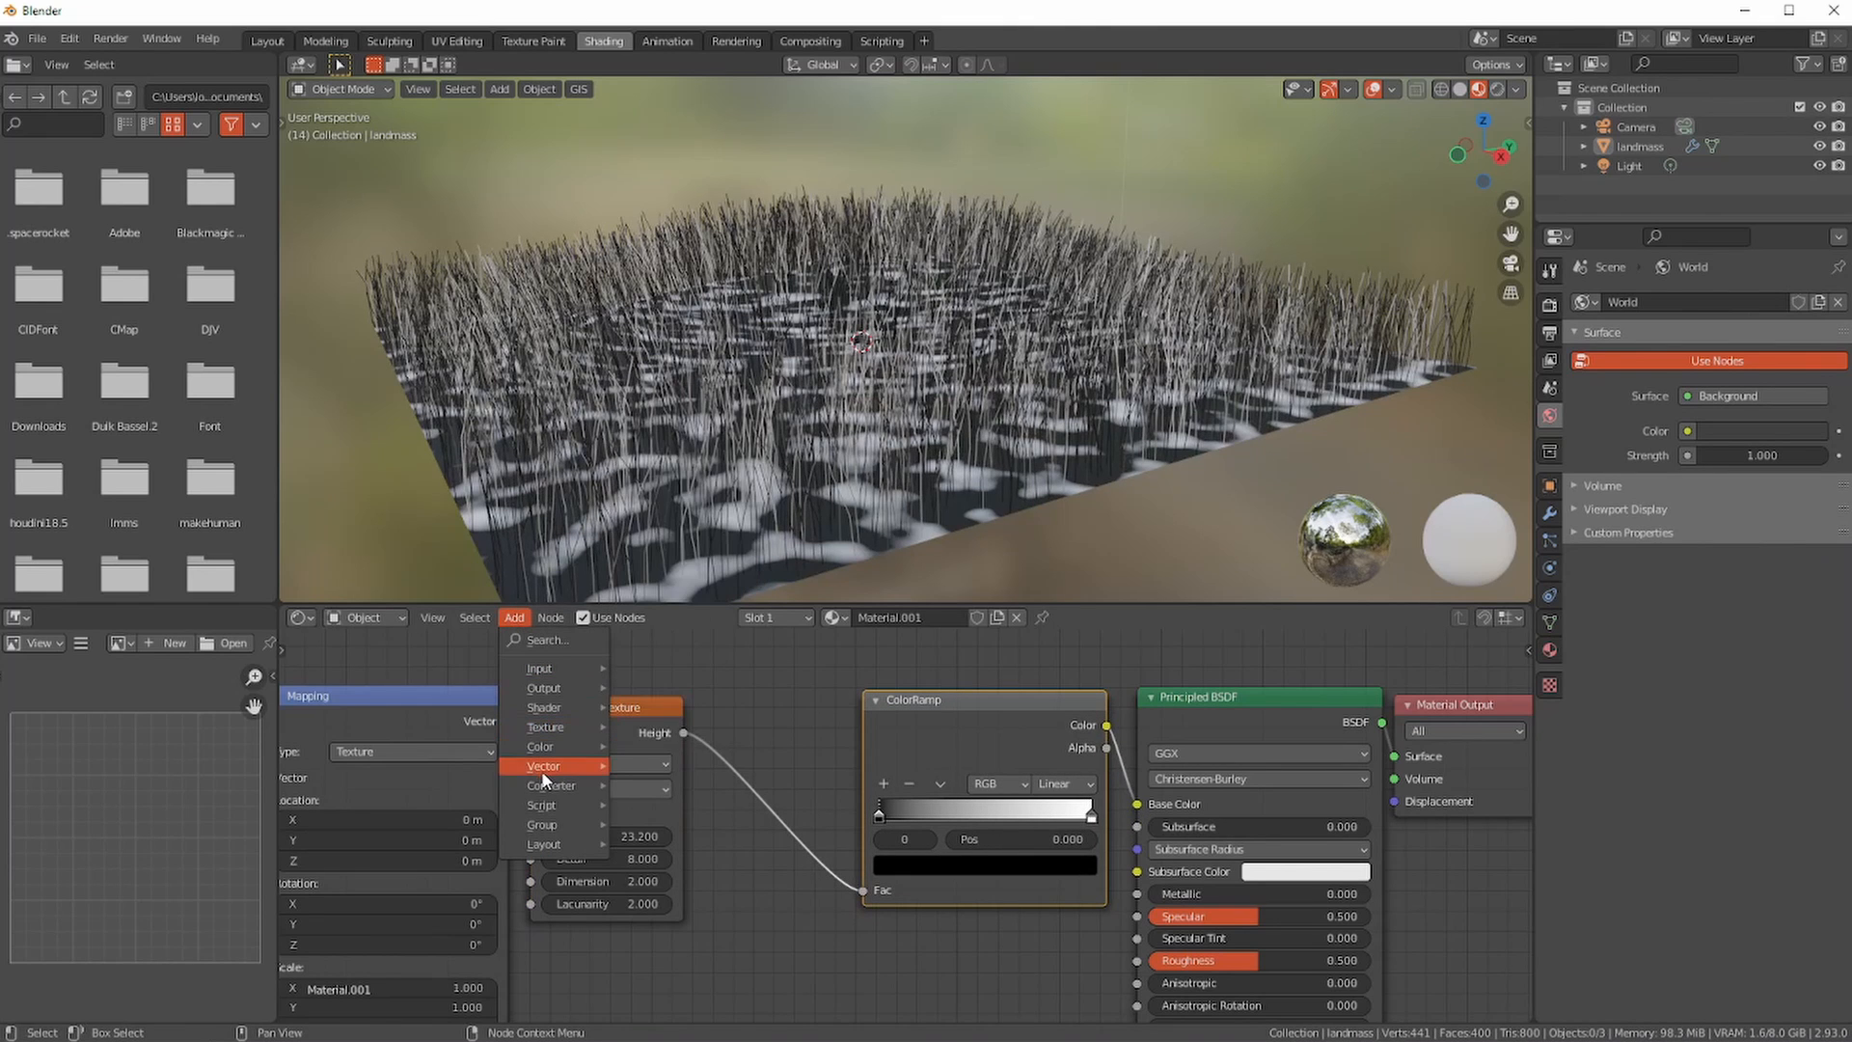
{"action": "mouse_move", "coordinate": [543, 768]}
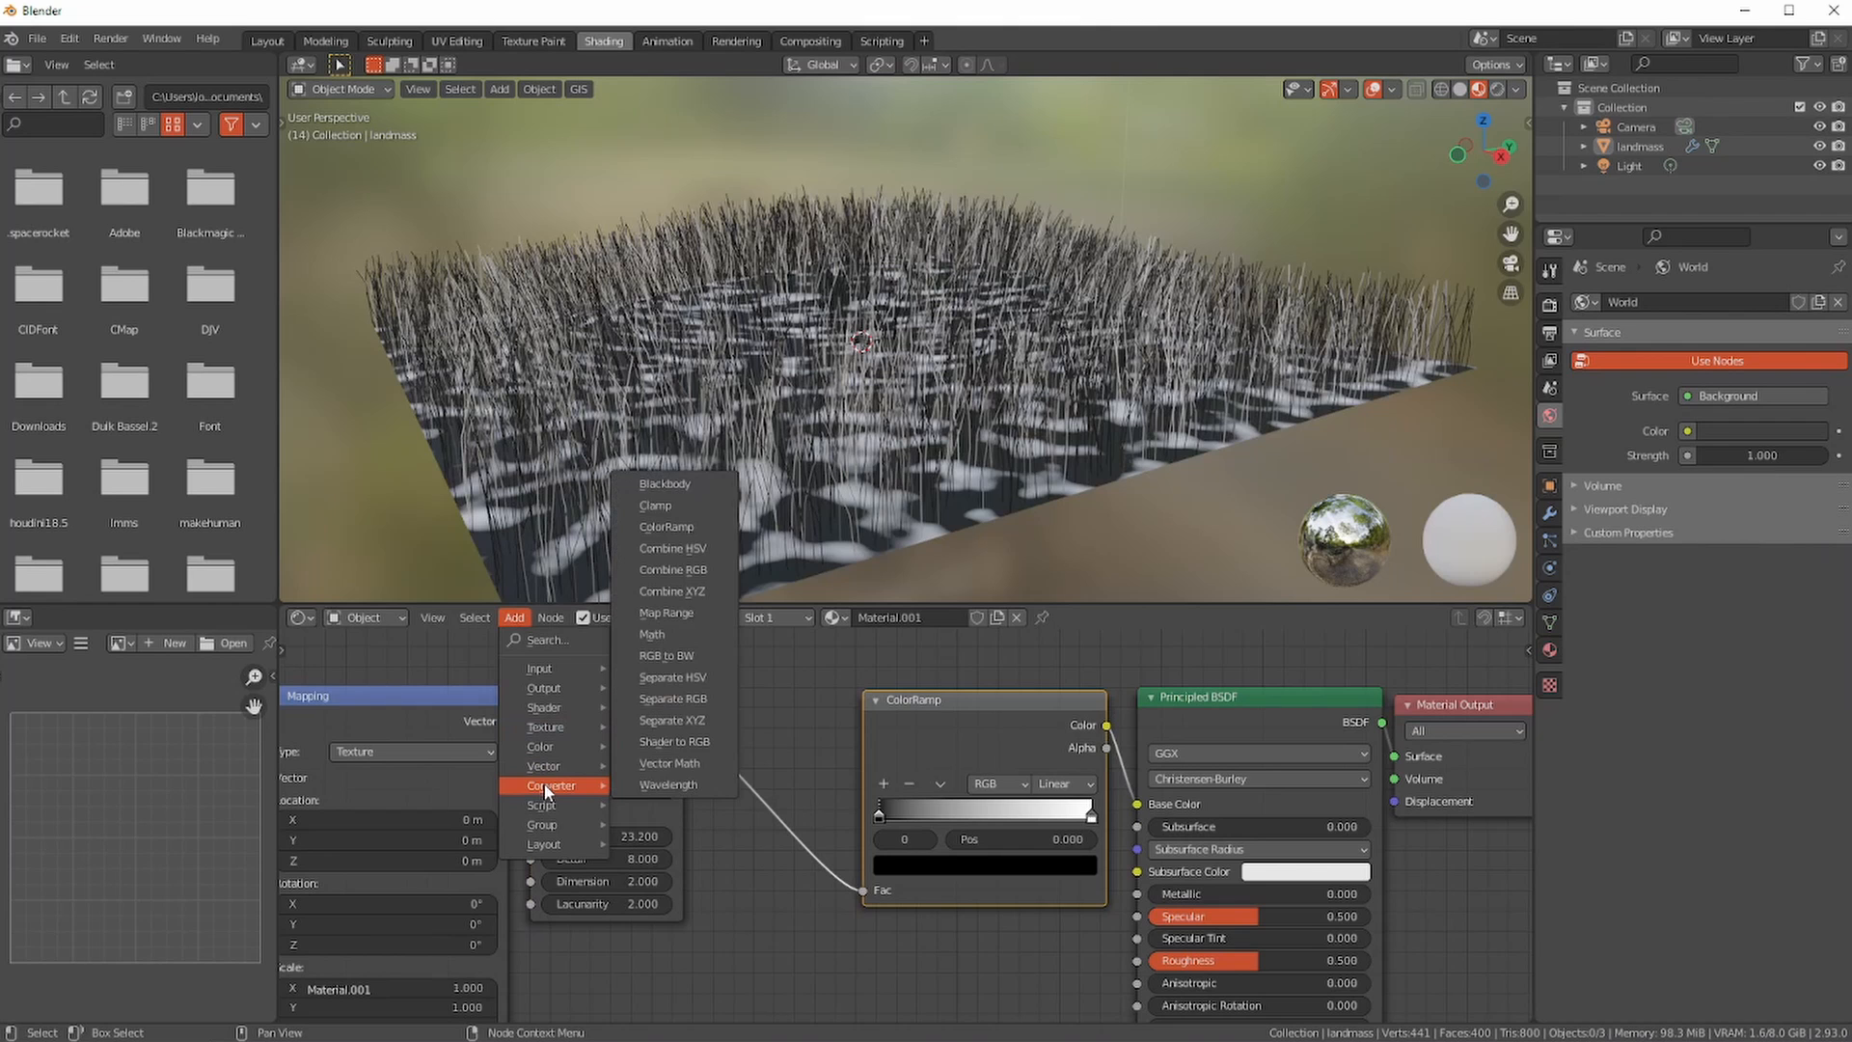
{"action": "left_click", "coordinate": [665, 612]}
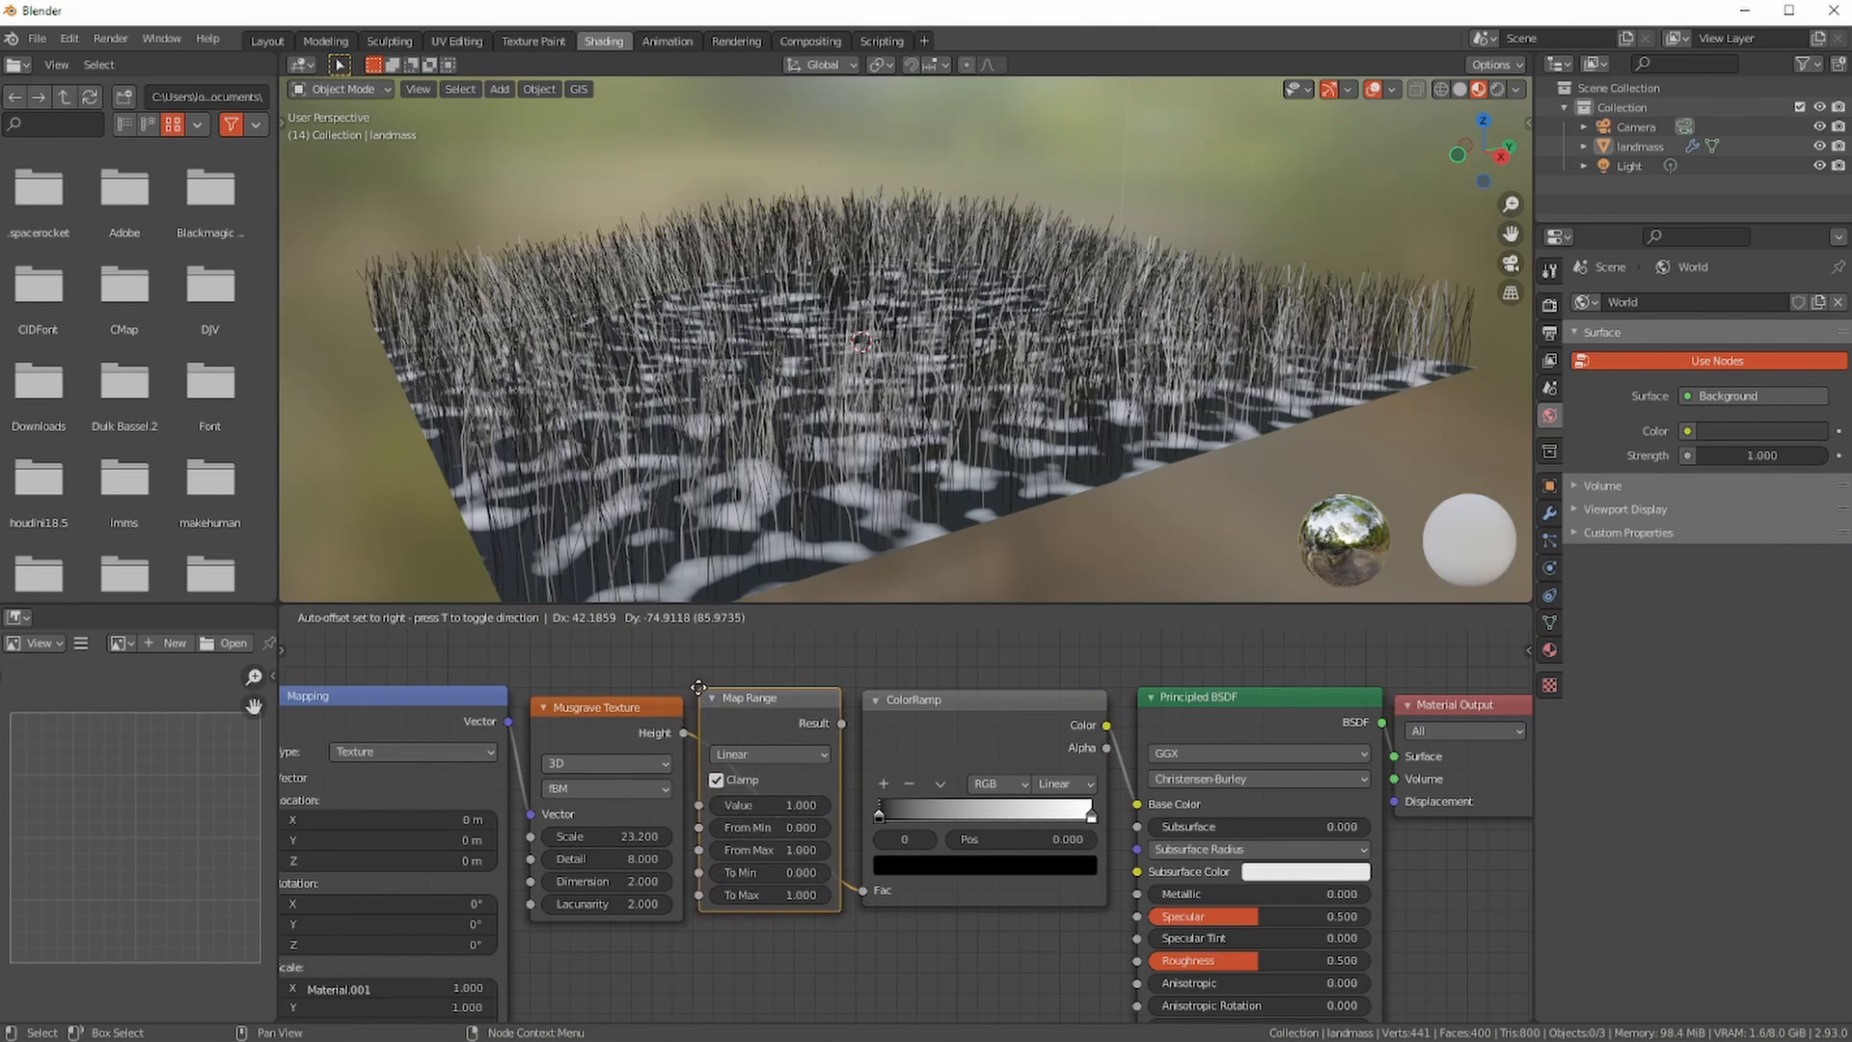
{"action": "left_click", "coordinate": [701, 689]}
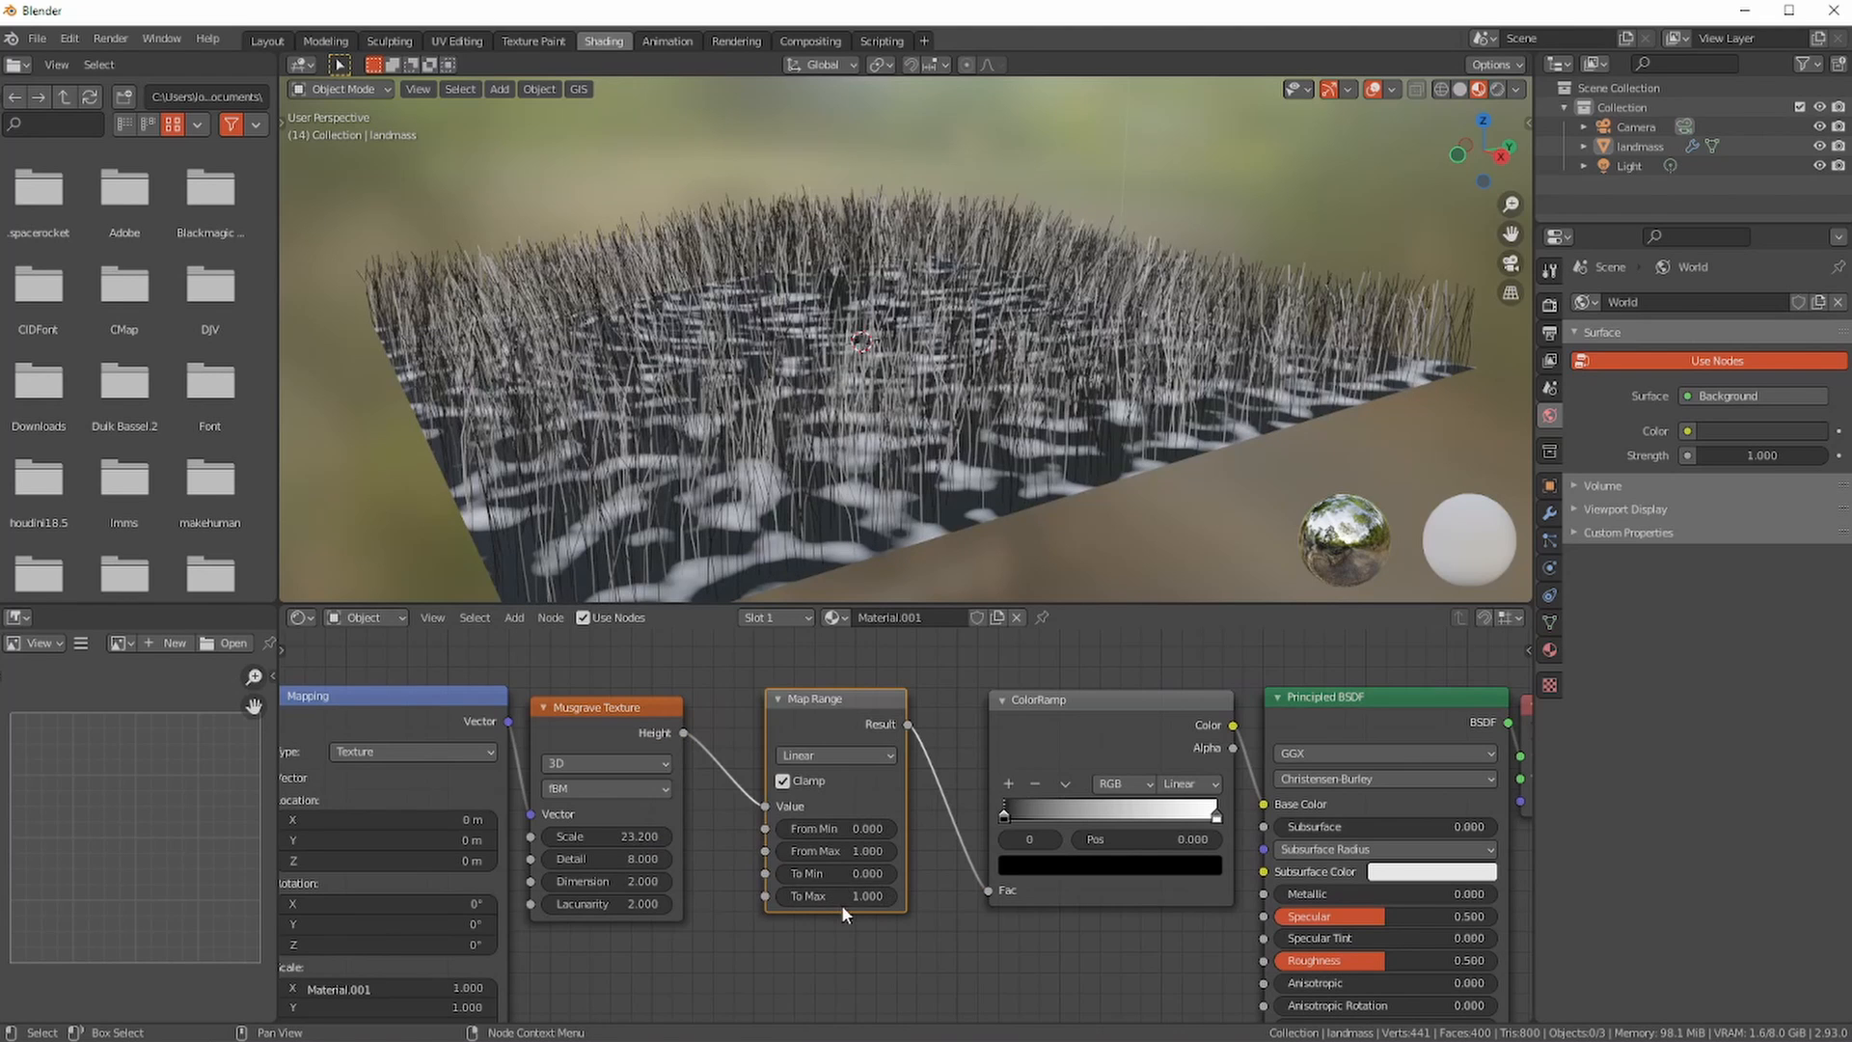
- Set the Map Range's From Min to -0.200 and From Max to 0.500 to adjust the pattern's contrast
{"action": "mouse_move", "coordinate": [828, 830]}
{"action": "left_mouse_down"}
{"action": "mouse_move", "coordinate": [804, 831]}
{"action": "mouse_move", "coordinate": [845, 852]}
{"action": "left_mouse_up"}
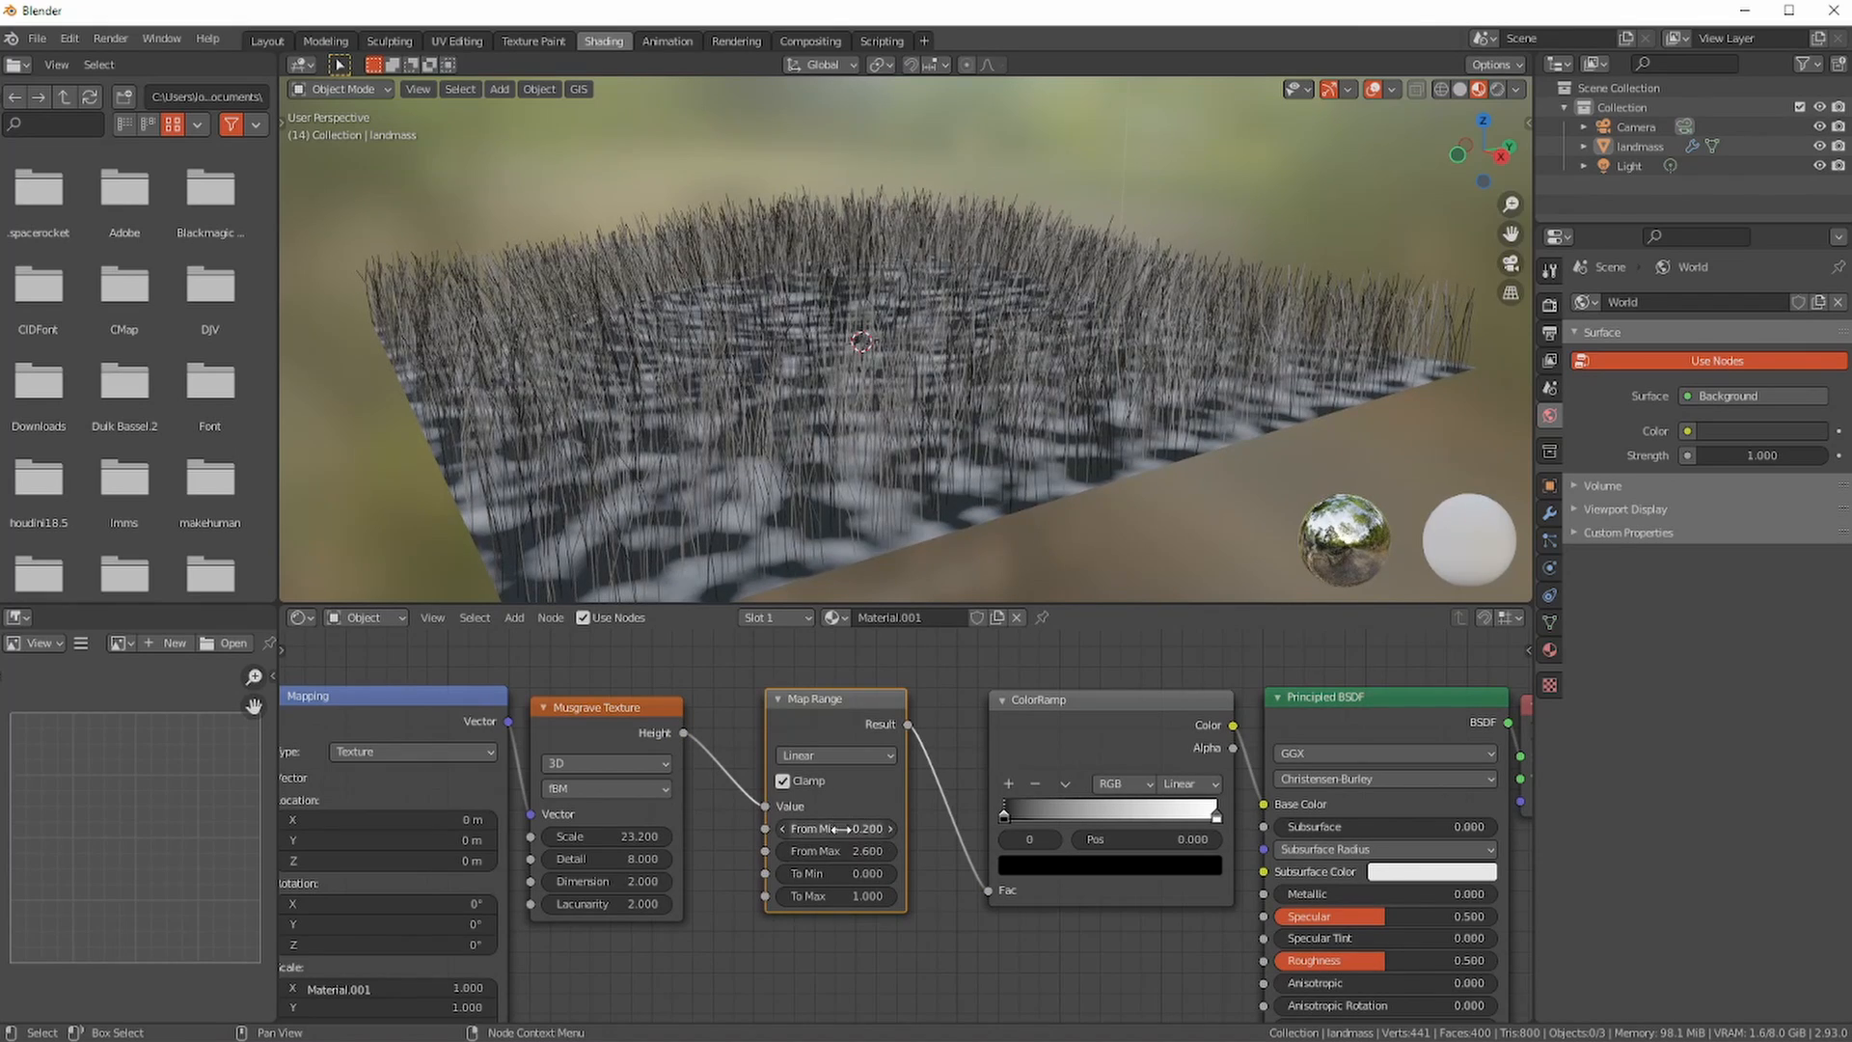
{"action": "left_click_drag", "start_coordinate": [865, 851], "coordinate": [846, 853]}
{"action": "middle_click_drag", "start_coordinate": [709, 458], "coordinate": [762, 502]}
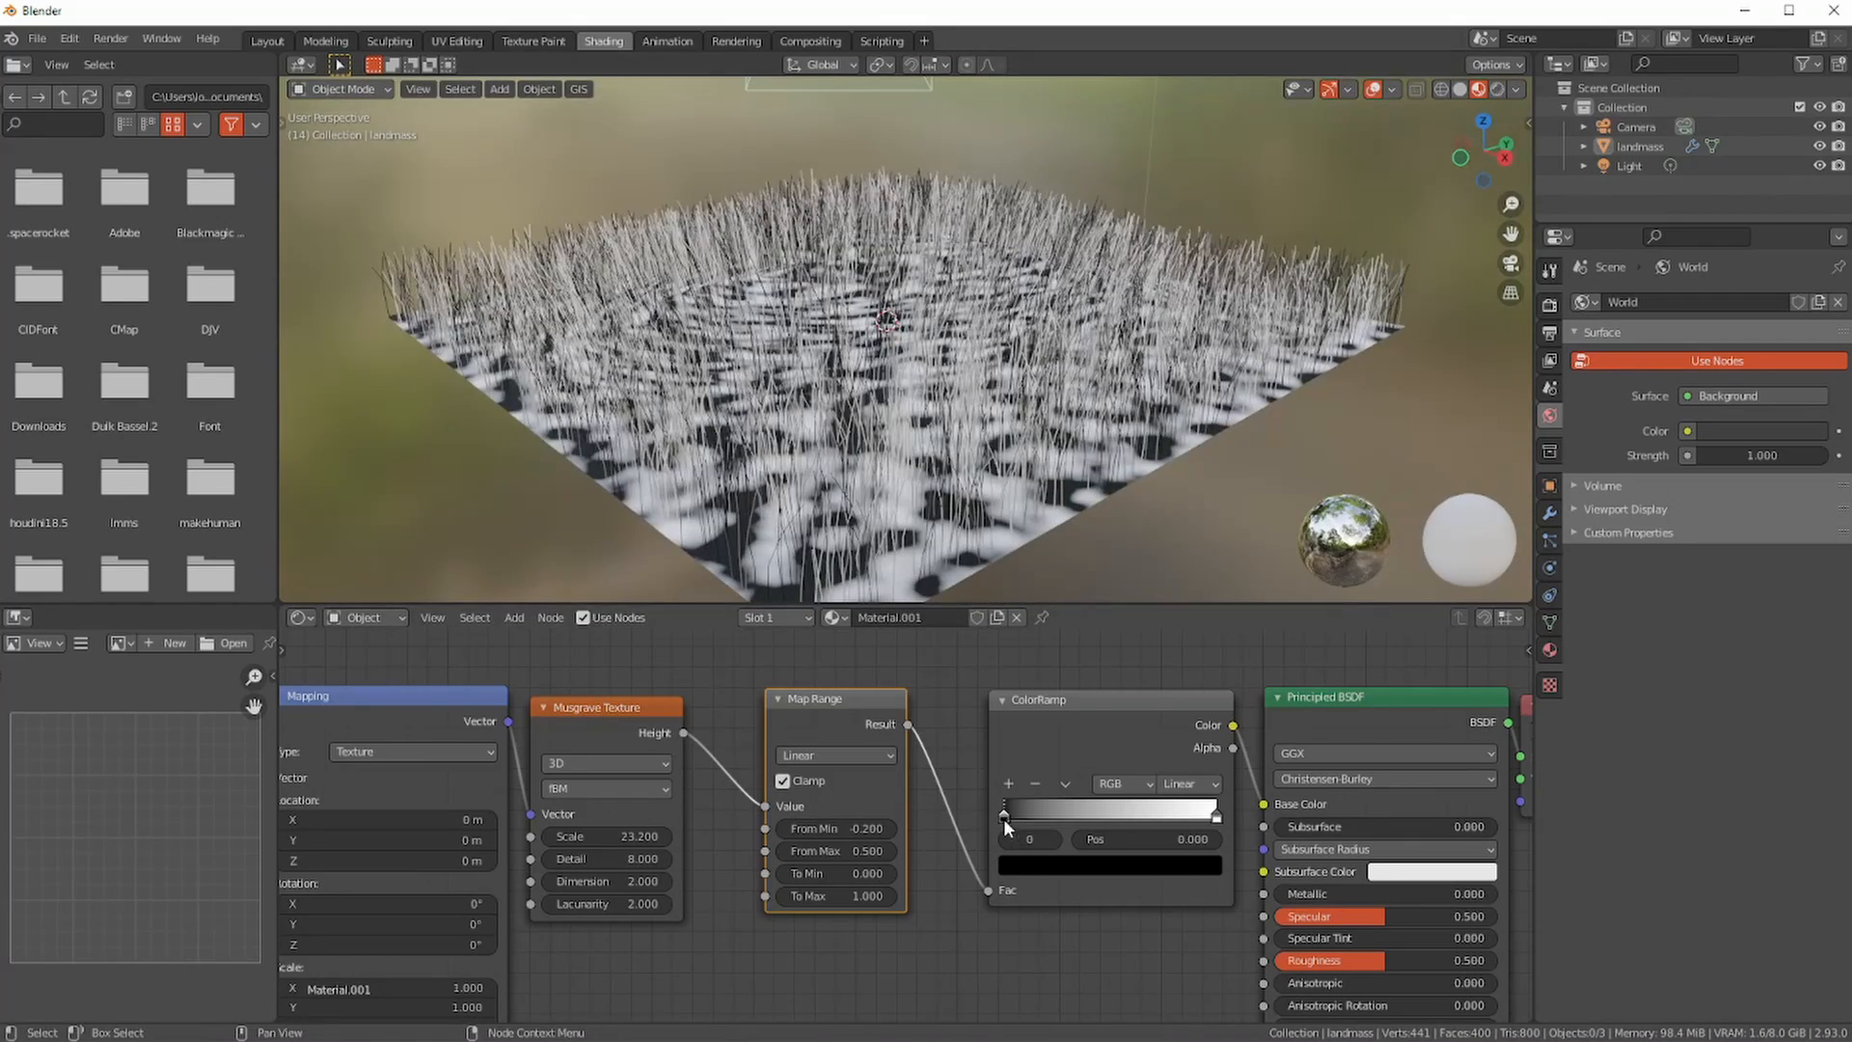
- Change the ColorRamp's first color stop from black to a dark bluish green
{"action": "left_click_drag", "start_coordinate": [1003, 818], "coordinate": [989, 819]}
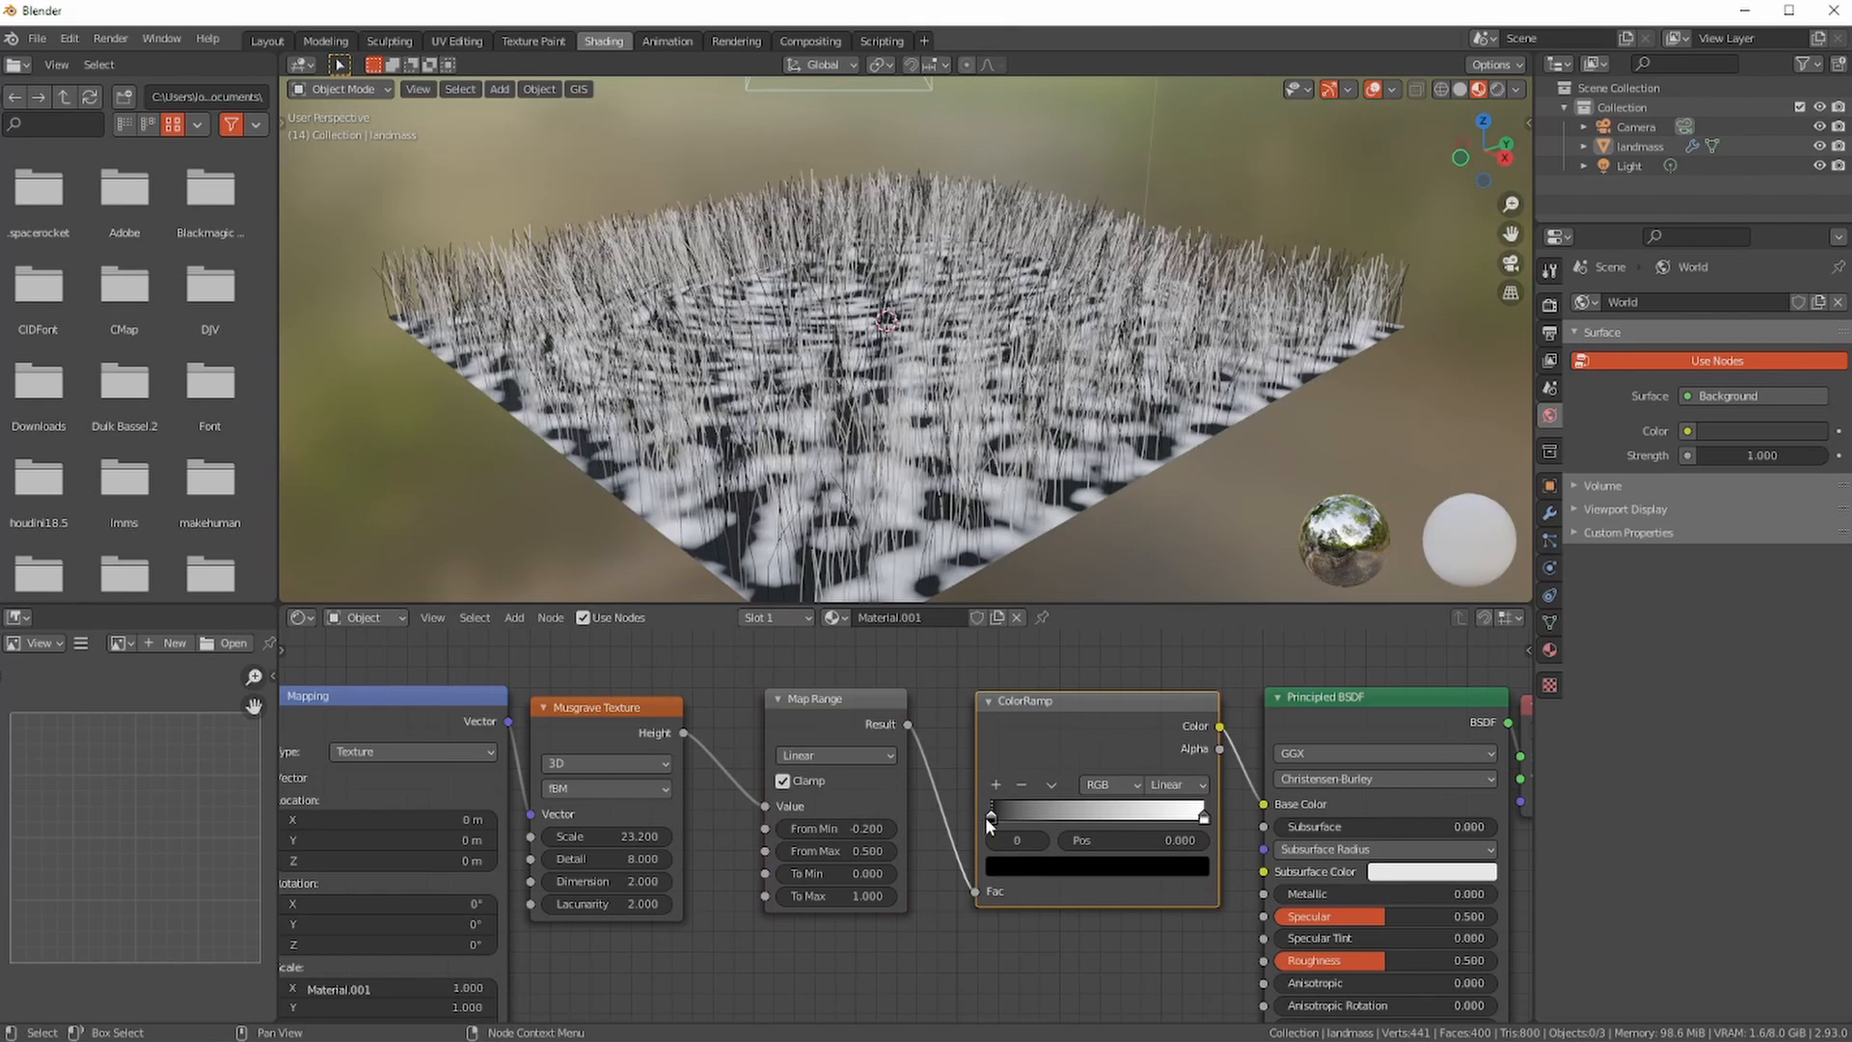
{"action": "left_click", "coordinate": [1027, 867]}
{"action": "left_click_drag", "start_coordinate": [1119, 718], "coordinate": [1013, 656]}
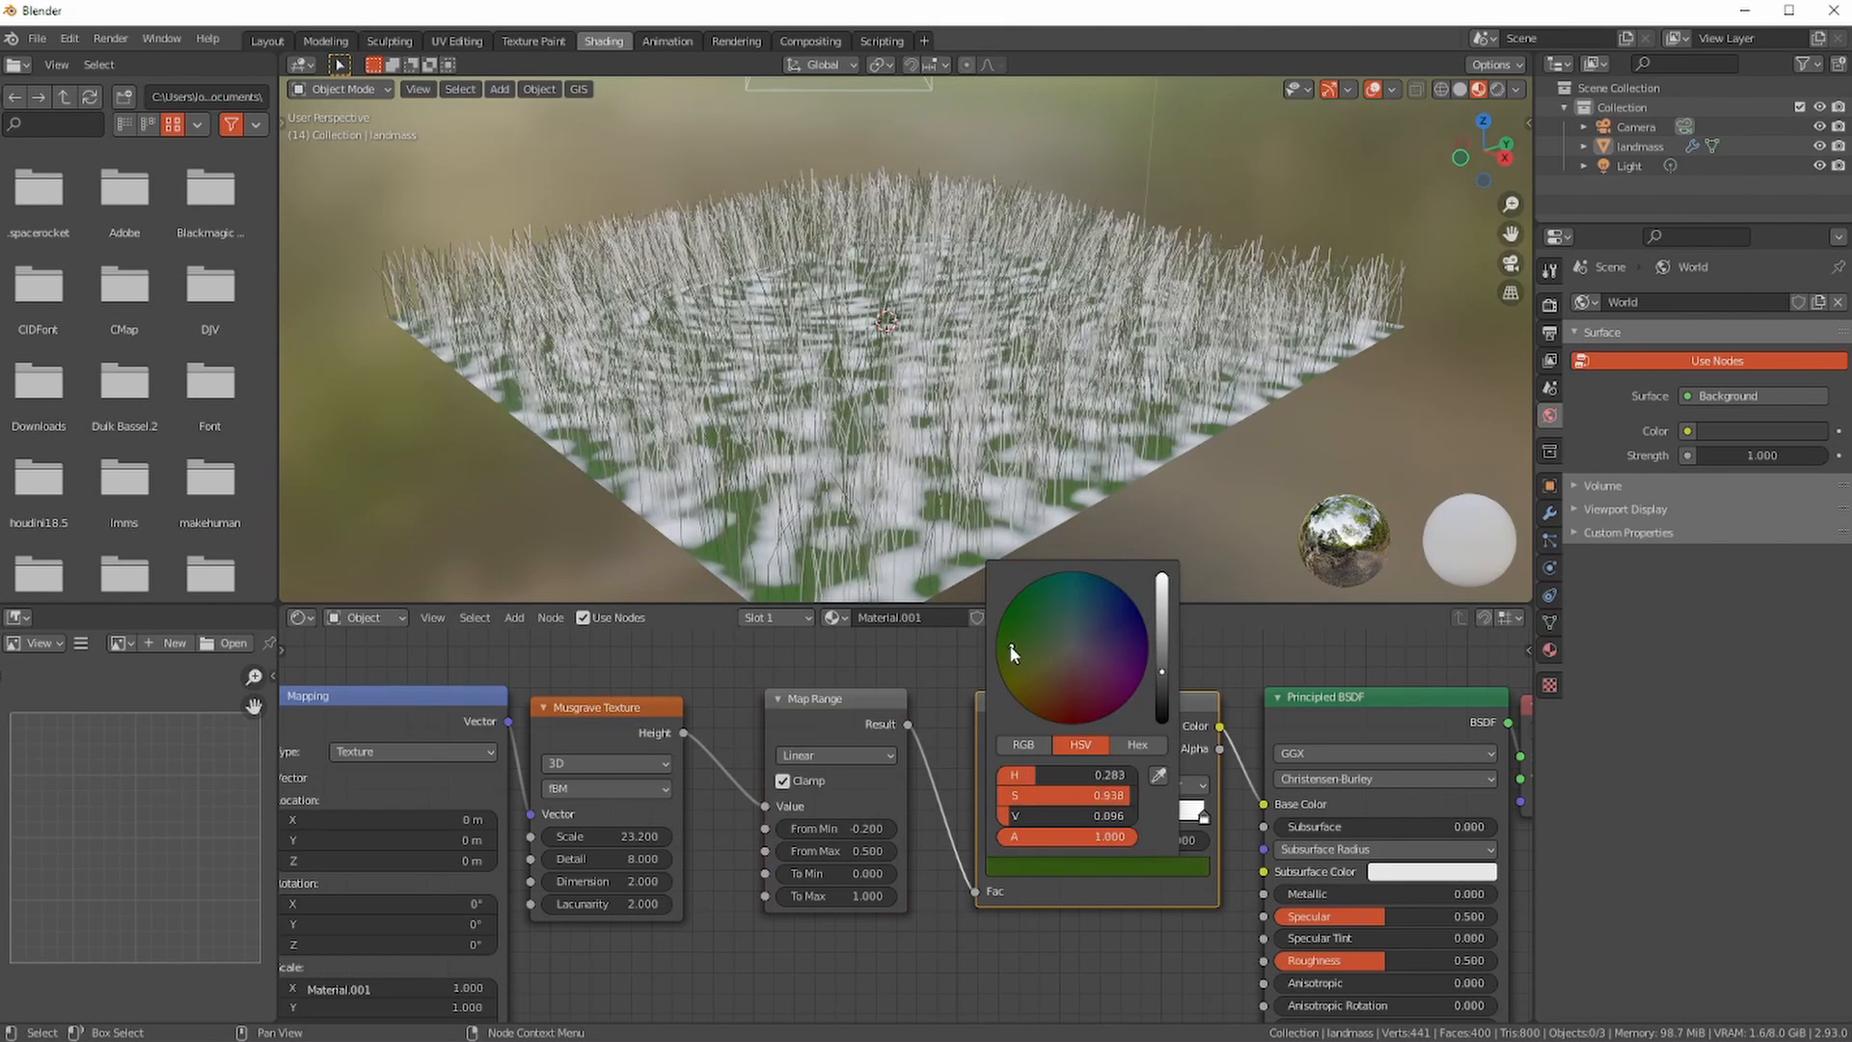
{"action": "mouse_move", "coordinate": [1096, 841]}
{"action": "left_mouse_down"}
{"action": "mouse_move", "coordinate": [1196, 842]}
{"action": "mouse_move", "coordinate": [1096, 841]}
{"action": "left_mouse_up"}
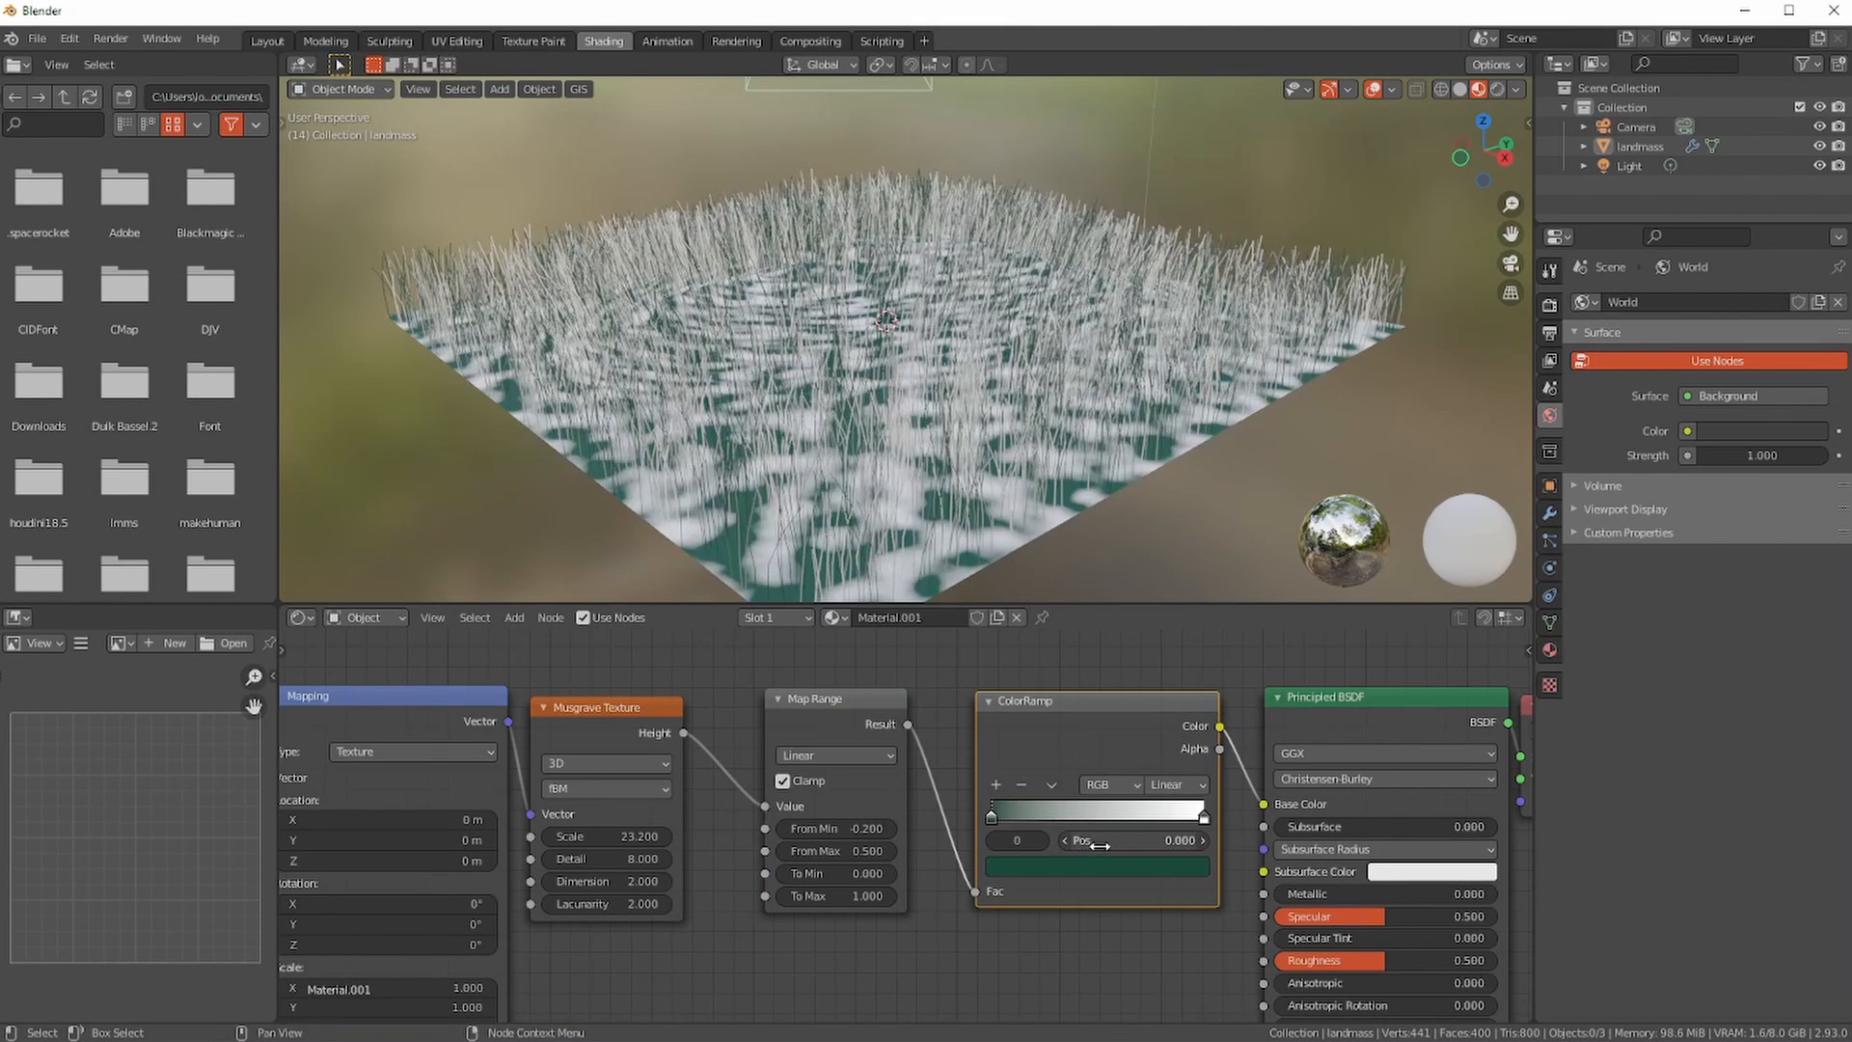
- Switch back and forth between the ColorRamp's color stops 0 and 1, ending on the white stop 1
{"action": "left_click", "coordinate": [1040, 841]}
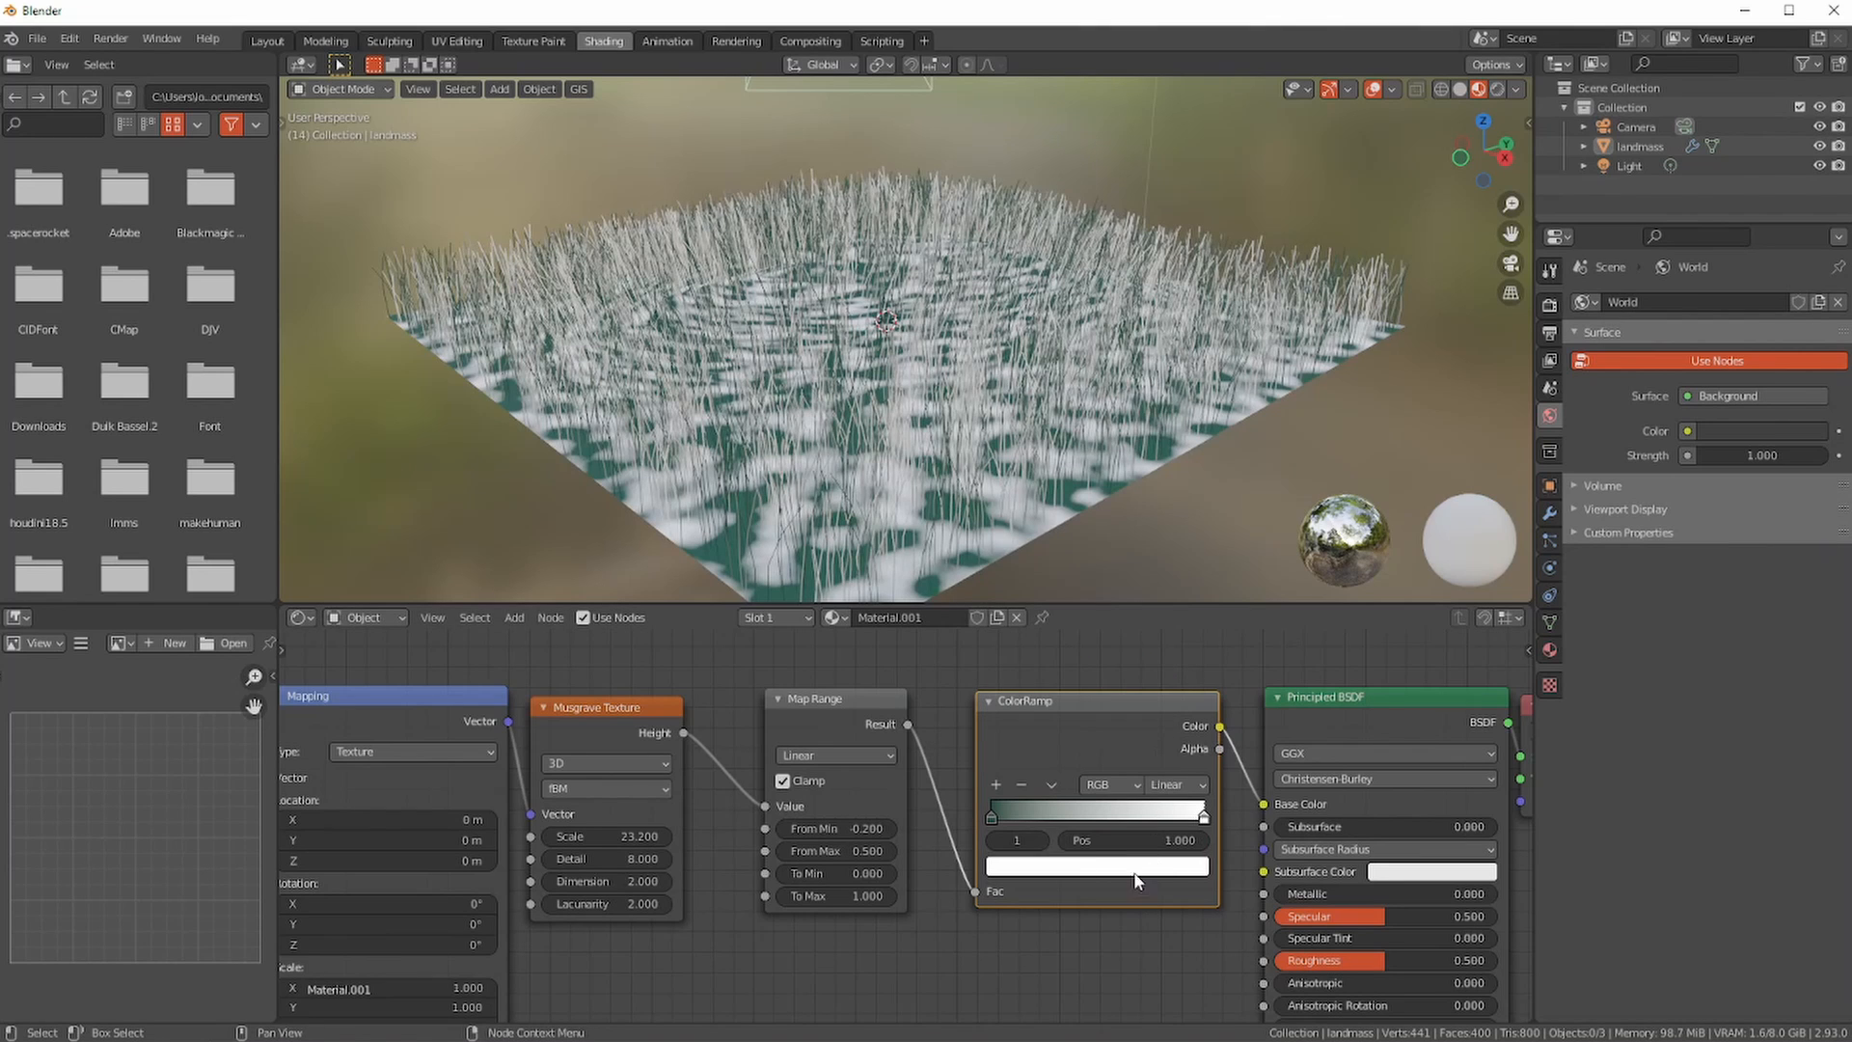
{"action": "left_click", "coordinate": [994, 840]}
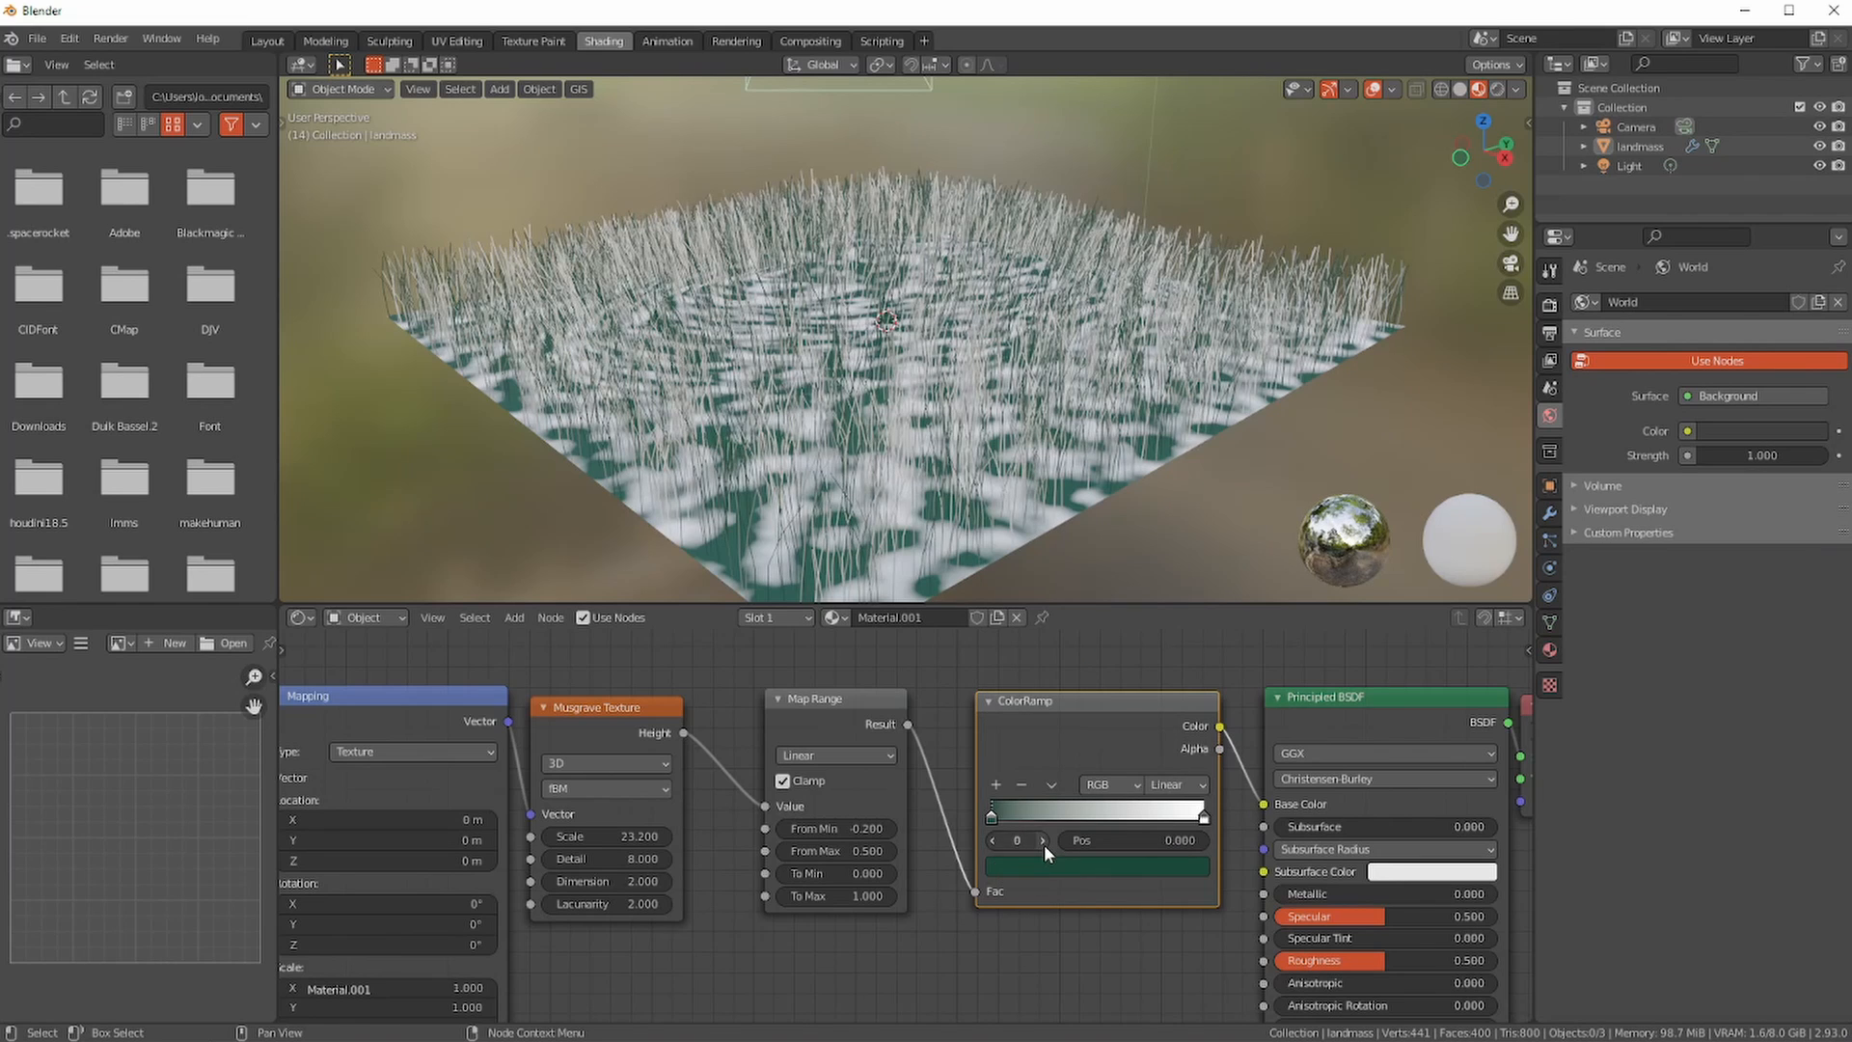
{"action": "left_click", "coordinate": [1044, 841]}
{"action": "left_click", "coordinate": [993, 842]}
{"action": "left_click", "coordinate": [1041, 841]}
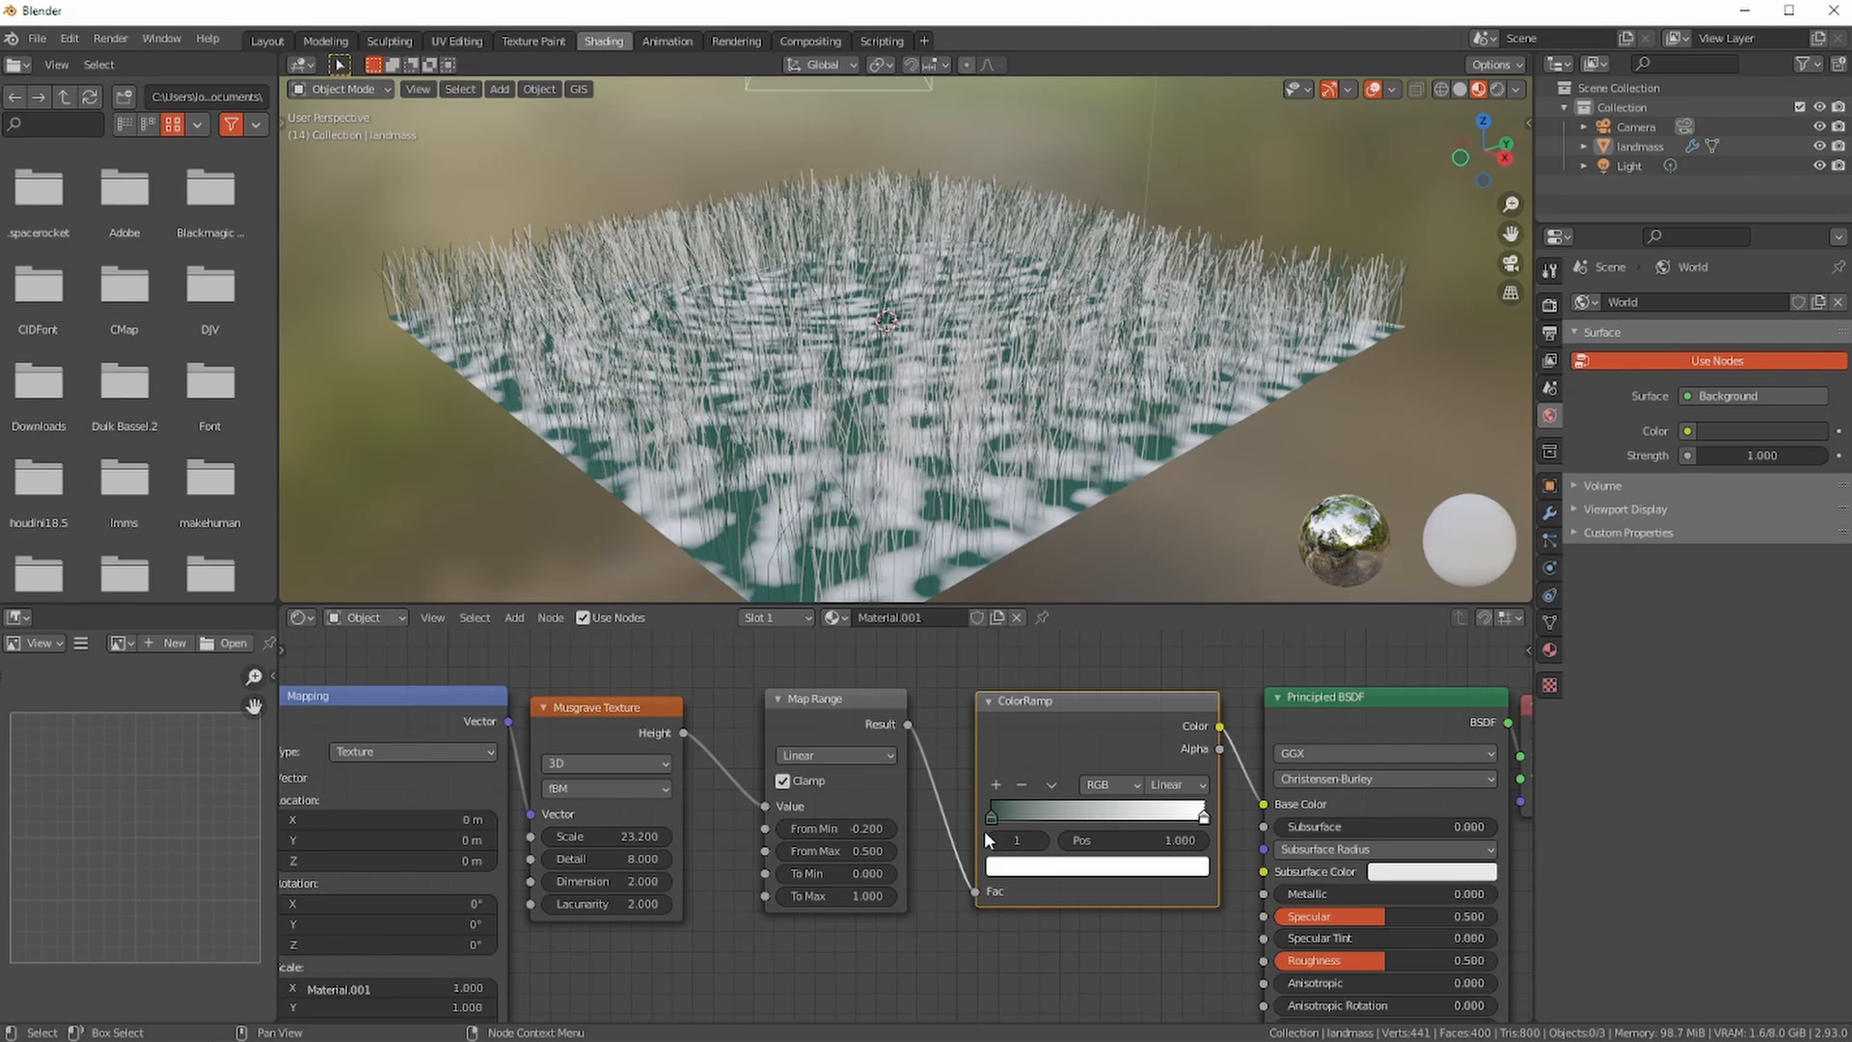
- Change the ColorRamp's last color stop from white to a dark green
{"action": "left_click", "coordinate": [992, 839]}
{"action": "left_click", "coordinate": [1041, 841]}
{"action": "left_click", "coordinate": [1194, 867]}
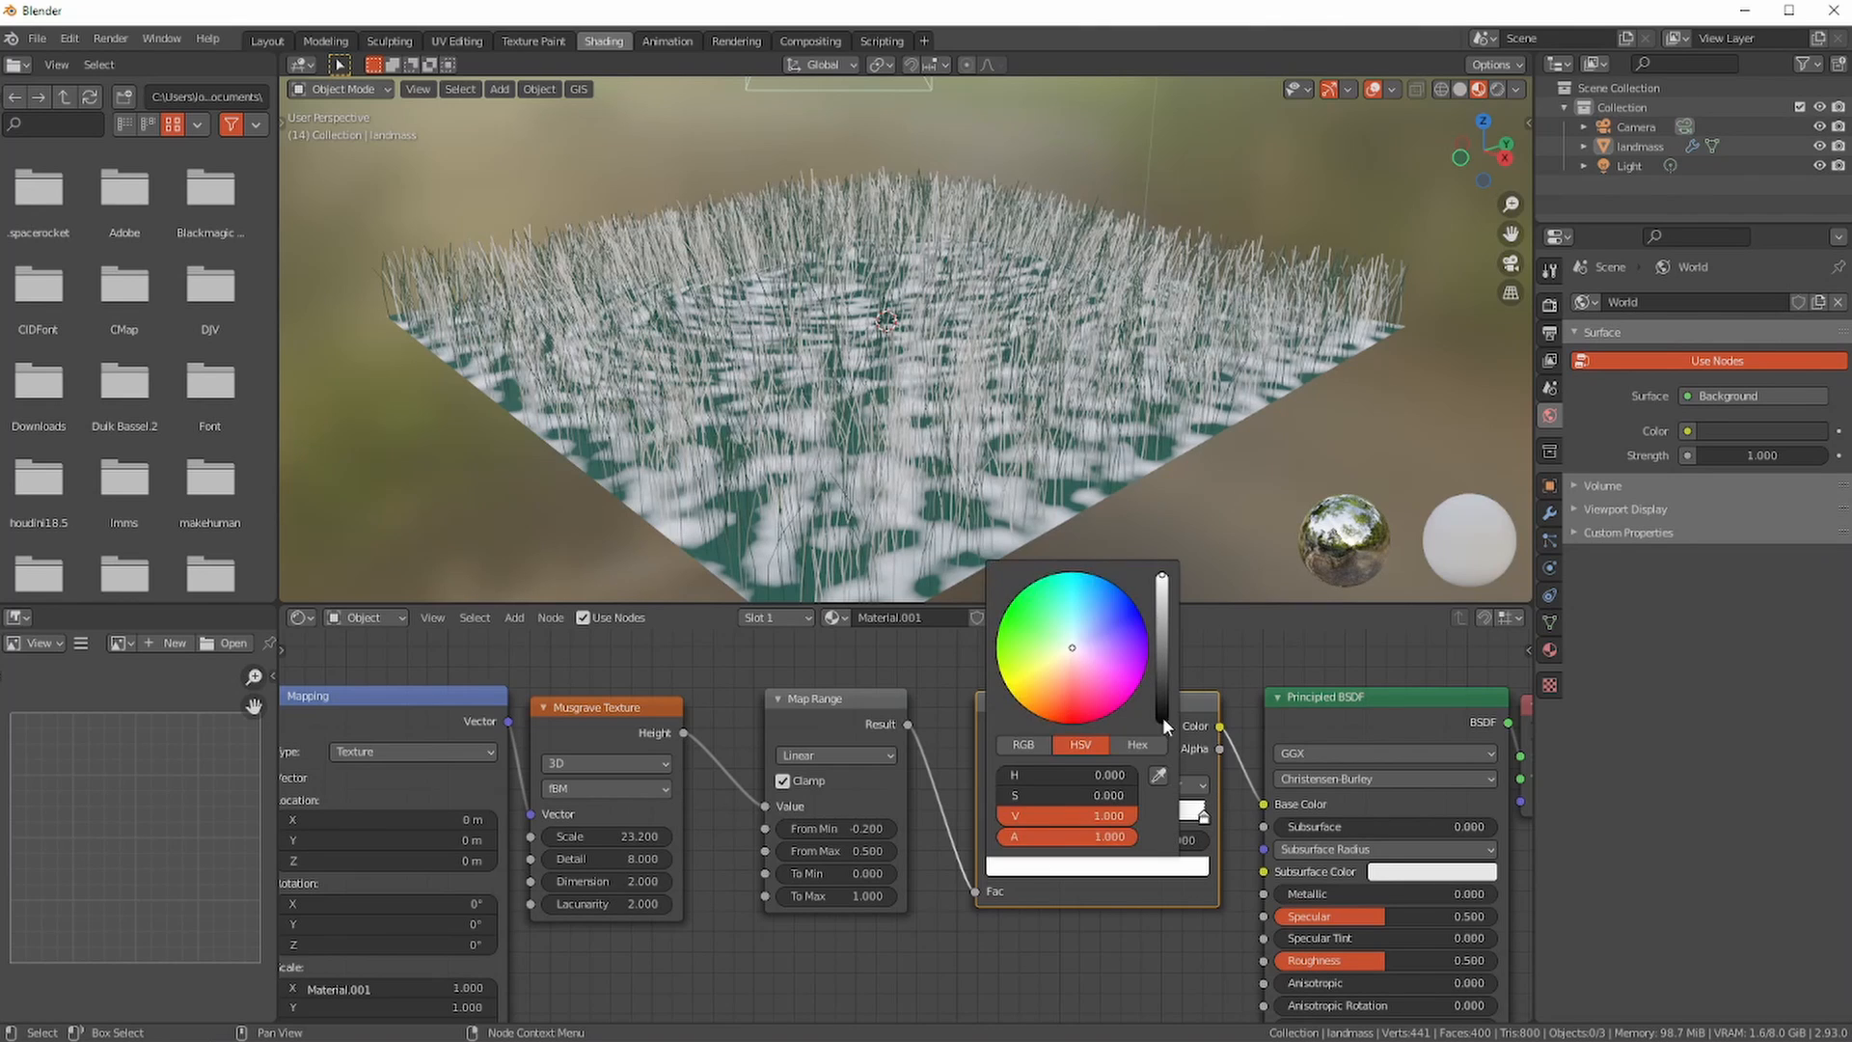
{"action": "left_click", "coordinate": [1042, 622]}
{"action": "left_click_drag", "start_coordinate": [1053, 598], "coordinate": [1048, 608]}
{"action": "left_click_drag", "start_coordinate": [1165, 600], "coordinate": [1167, 675]}
{"action": "left_click", "coordinate": [1061, 958]}
{"action": "middle_click_drag", "start_coordinate": [841, 537], "coordinate": [806, 451]}
{"action": "scroll", "coordinate": [761, 430], "scroll_direction": "up", "scroll_amount": 3}
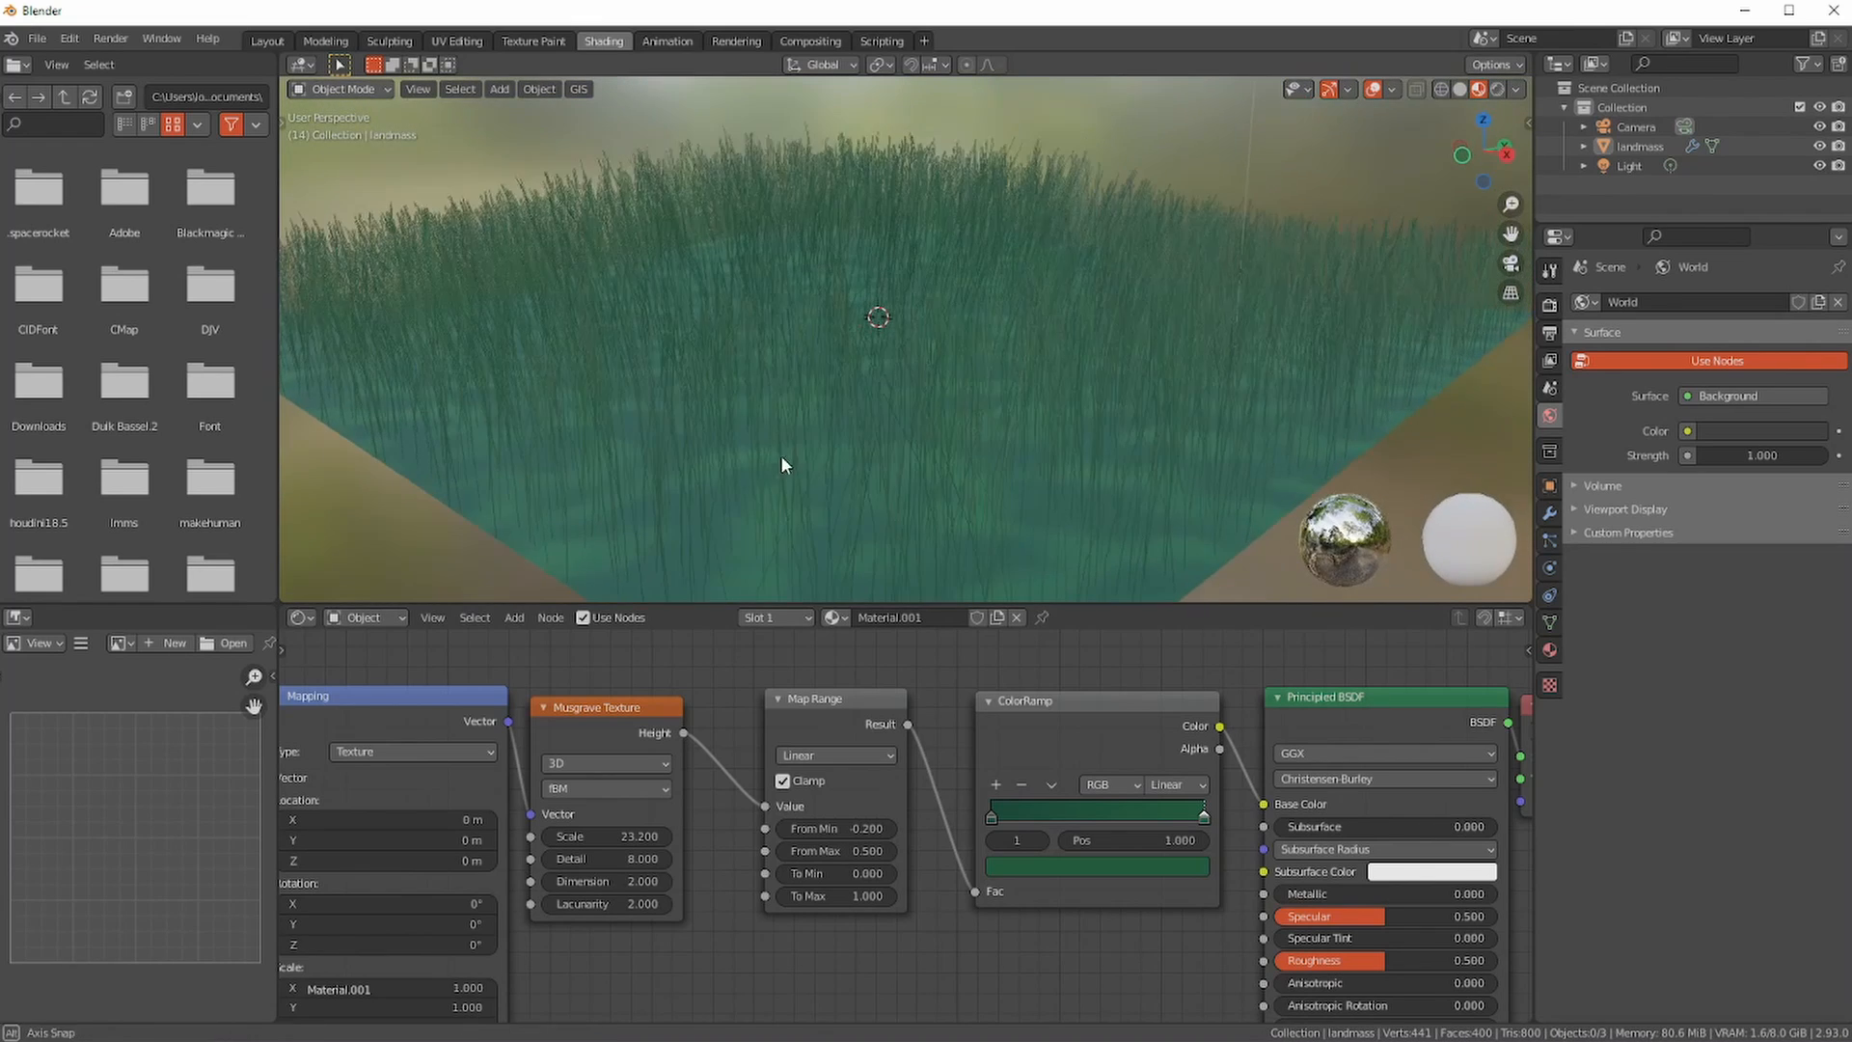
- Add an olive color stop at position 0.500 to the ColorRamp and darken the 0.248 stop to a blackish green
{"action": "left_click", "coordinate": [997, 785]}
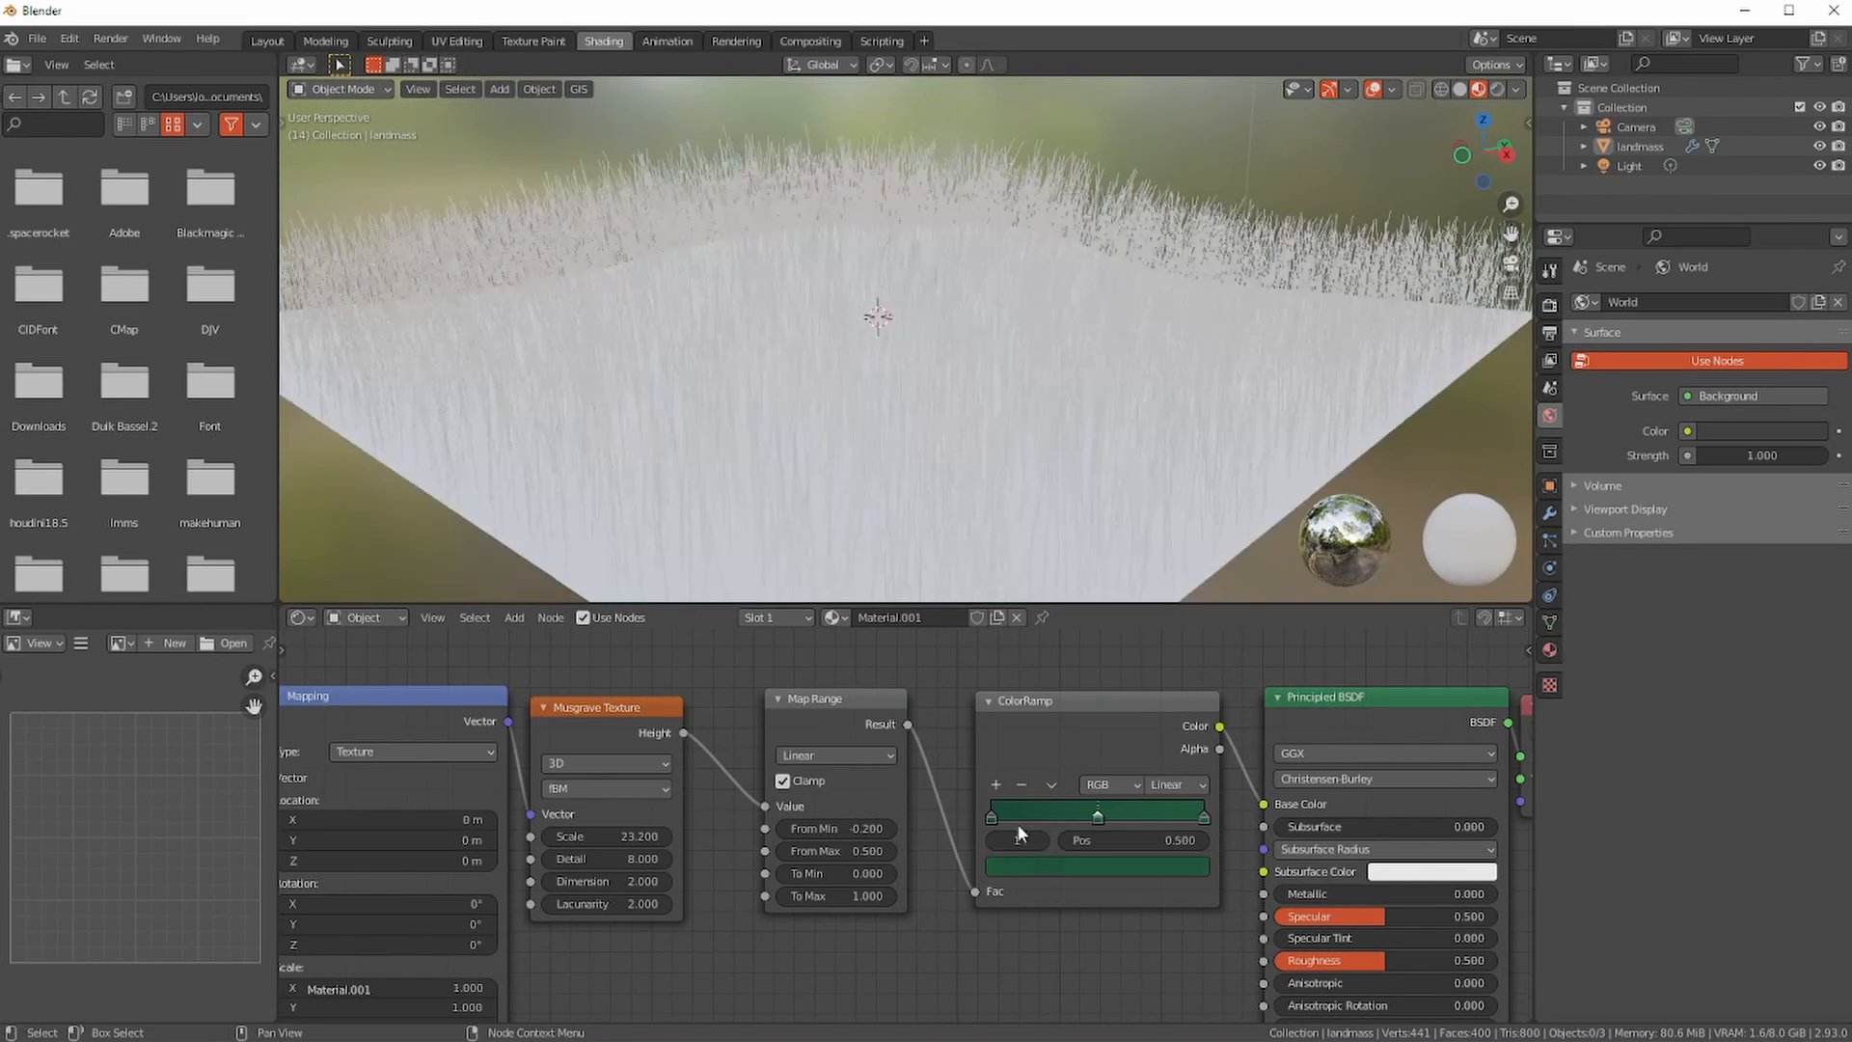
{"action": "left_click", "coordinate": [1098, 822]}
{"action": "left_click", "coordinate": [1093, 866]}
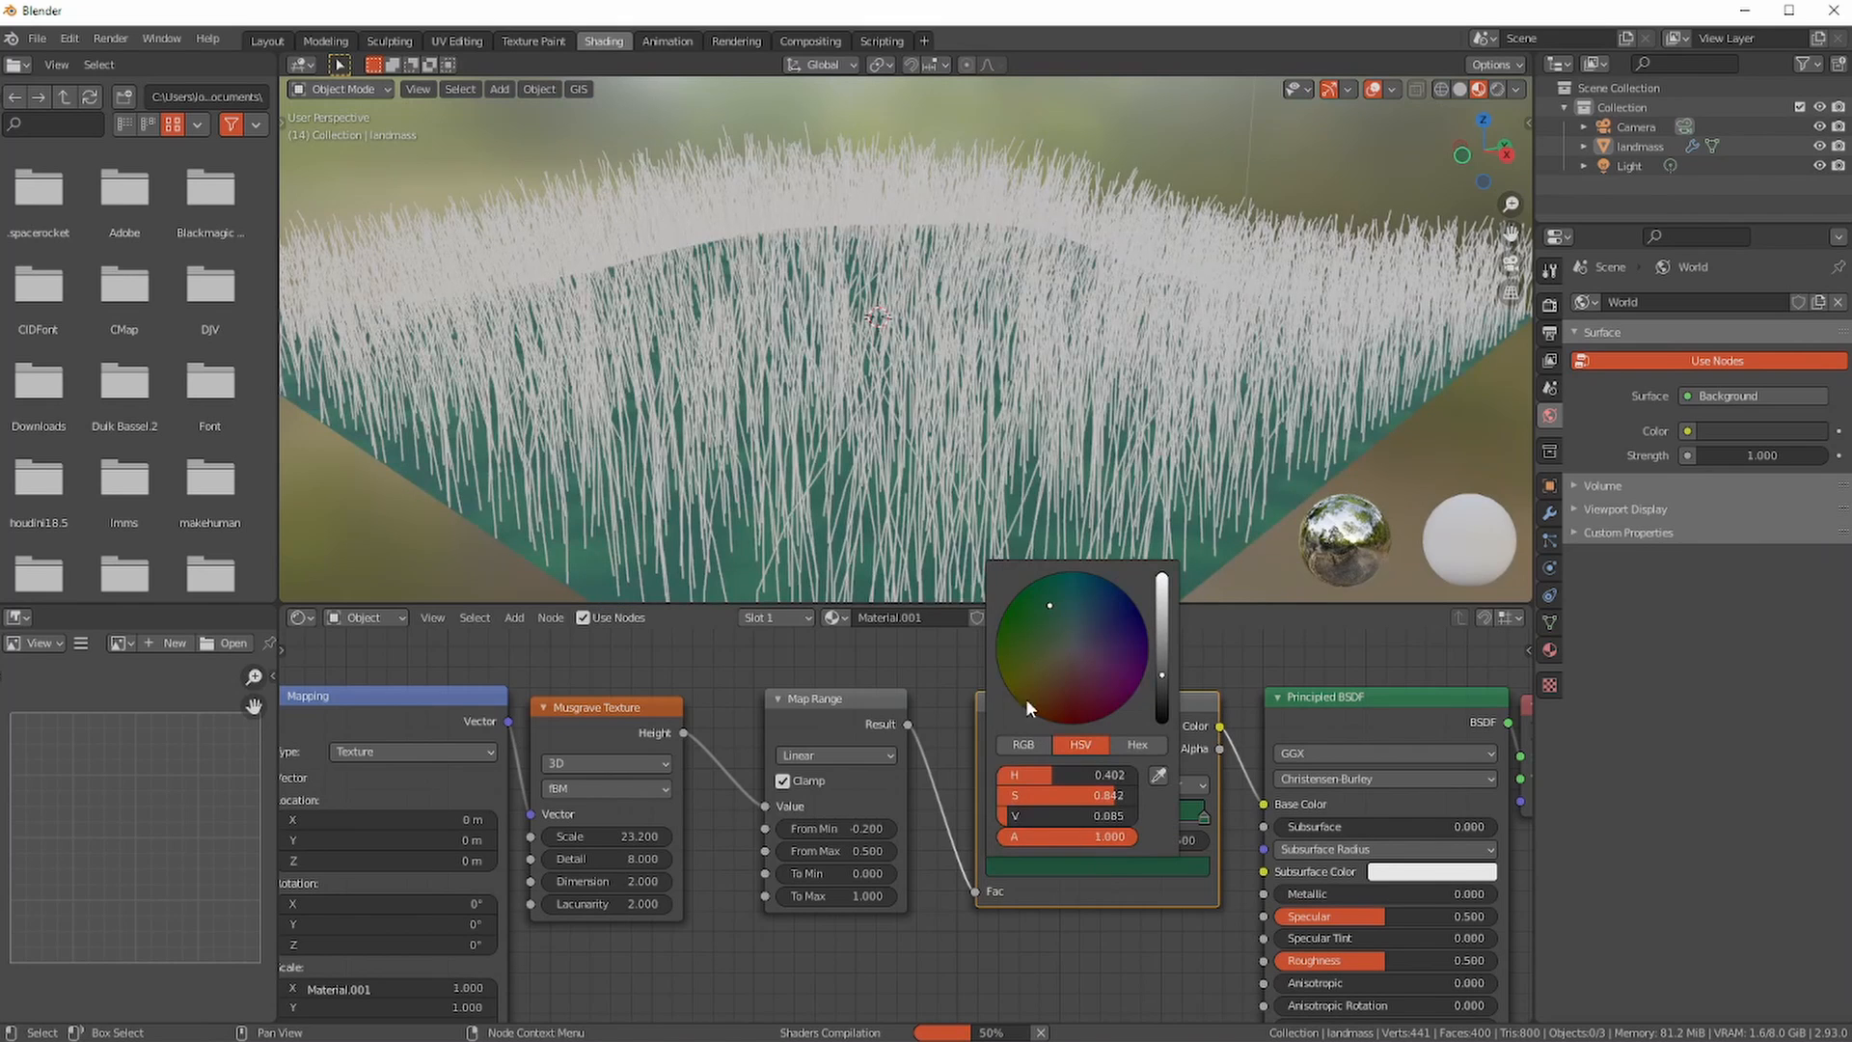
{"action": "left_click", "coordinate": [1046, 641]}
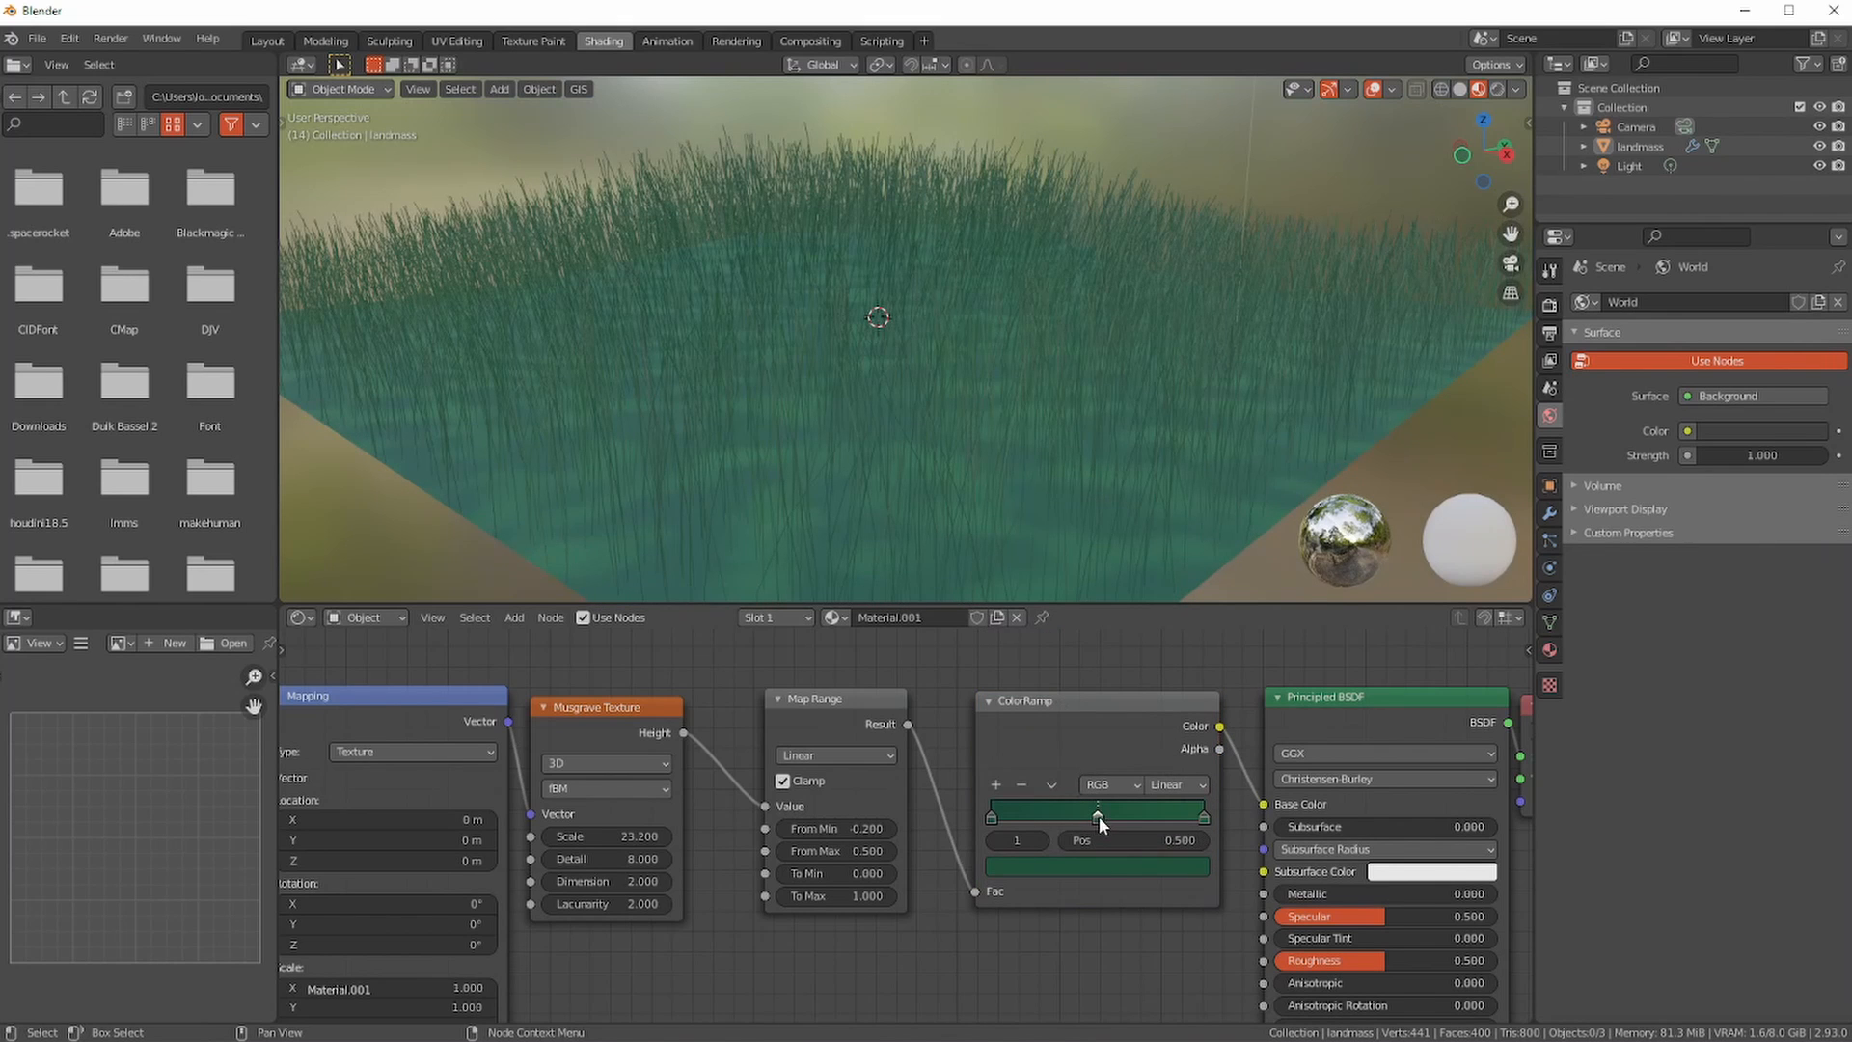
{"action": "left_click", "coordinate": [1105, 864]}
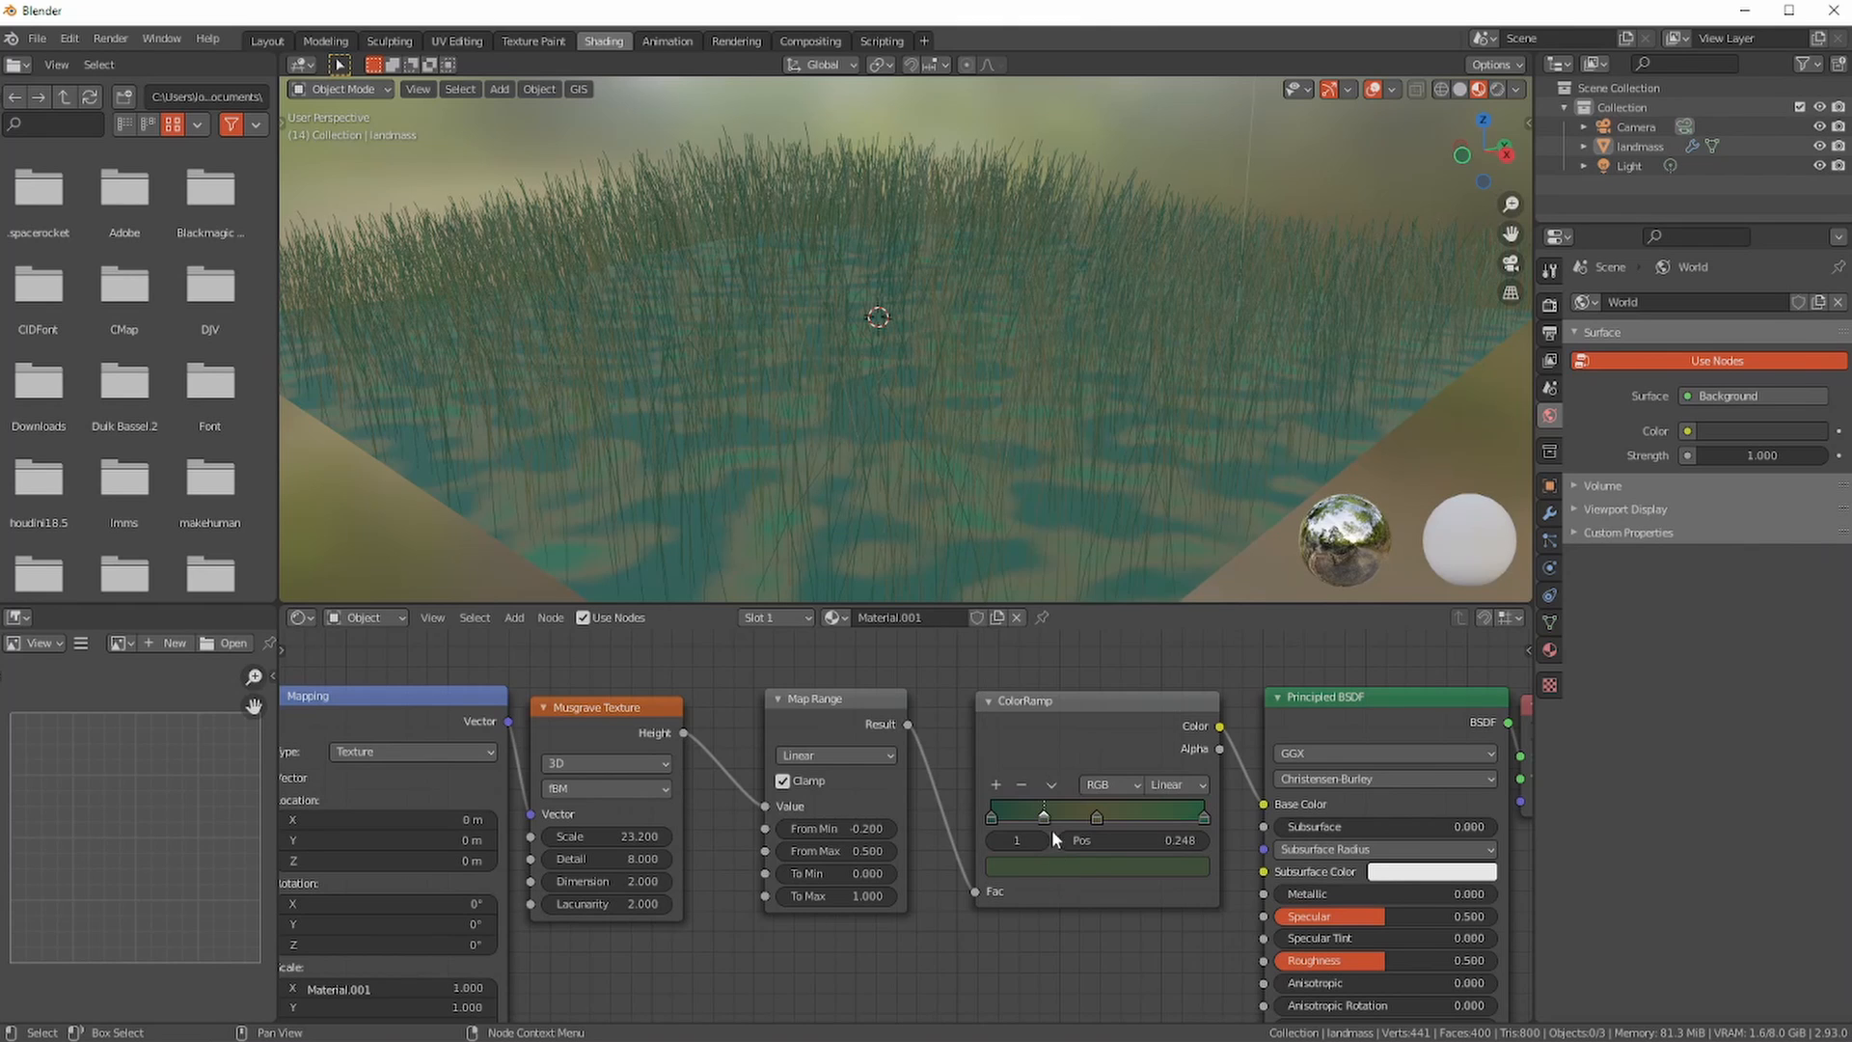
{"action": "left_click", "coordinate": [1074, 866]}
{"action": "left_click_drag", "start_coordinate": [1158, 681], "coordinate": [1159, 692]}
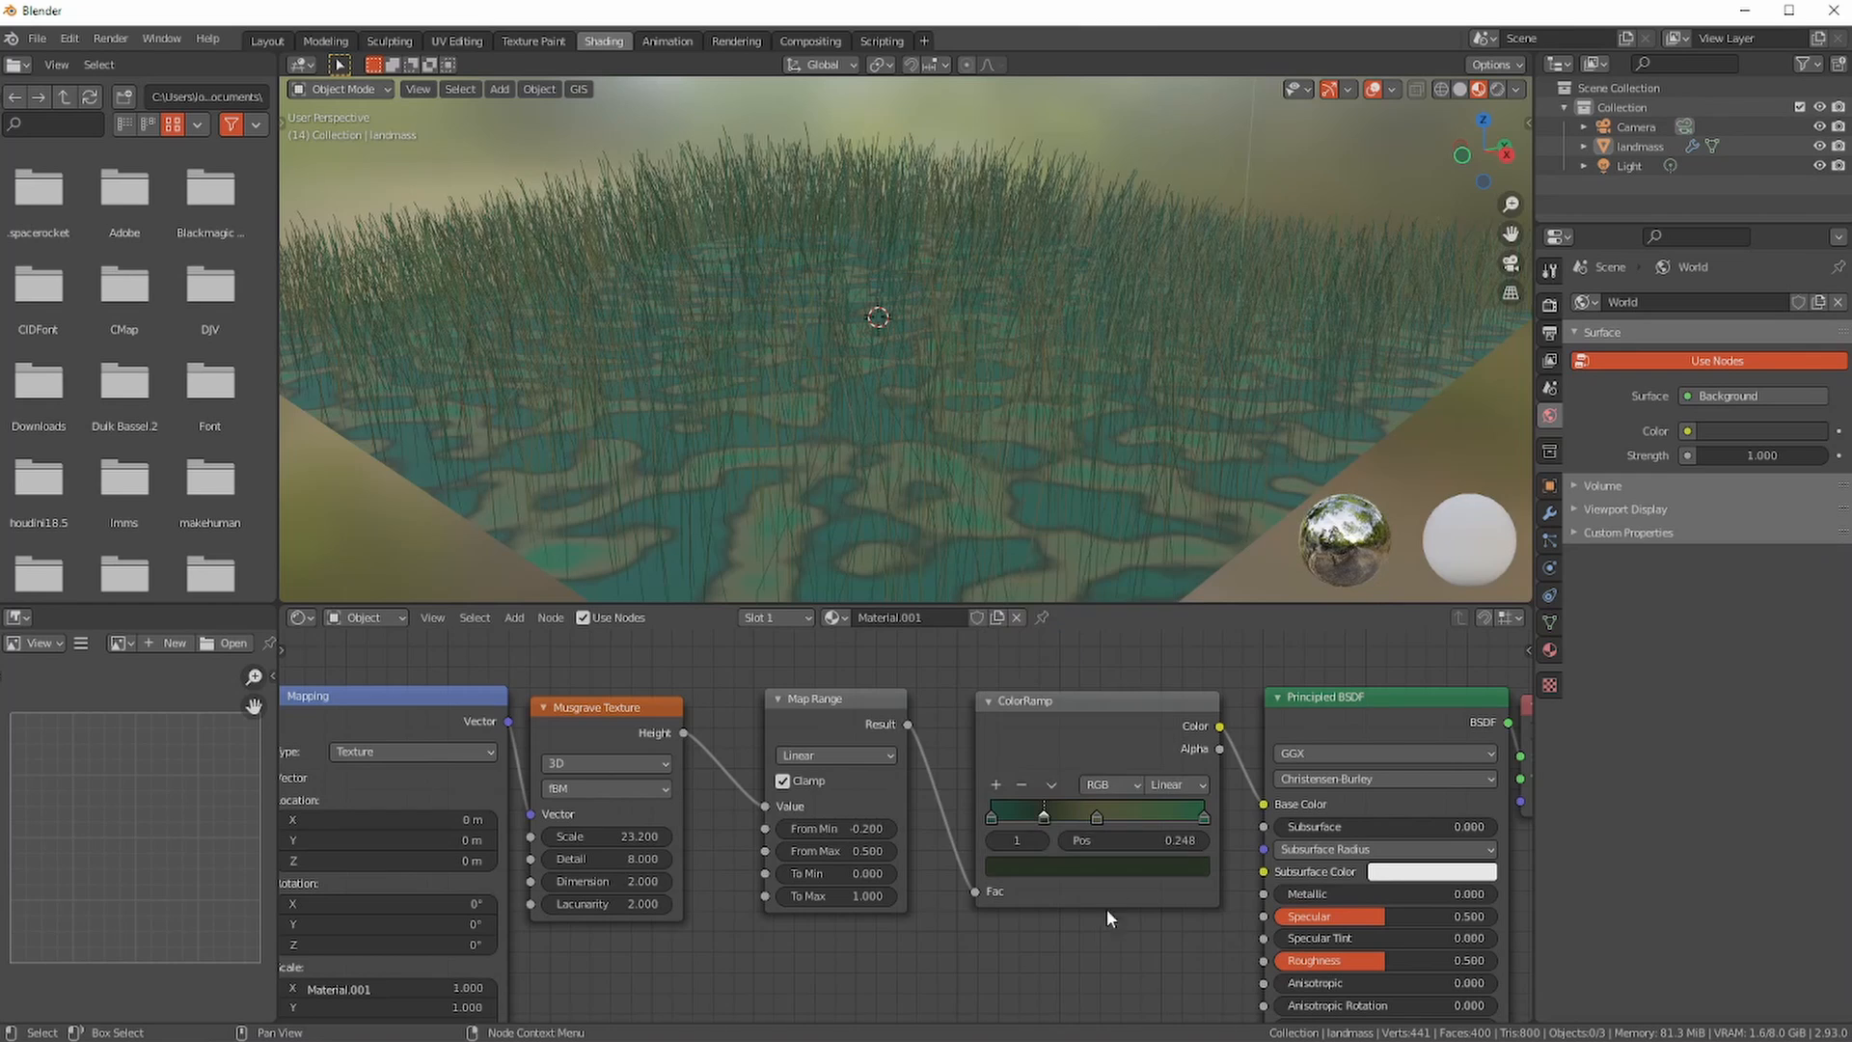
- Add a ColorRamp stop at position 0.742 and give it a brighter yellow-green with hue 0.170 and saturation 0.800
{"action": "left_click", "coordinate": [1097, 817]}
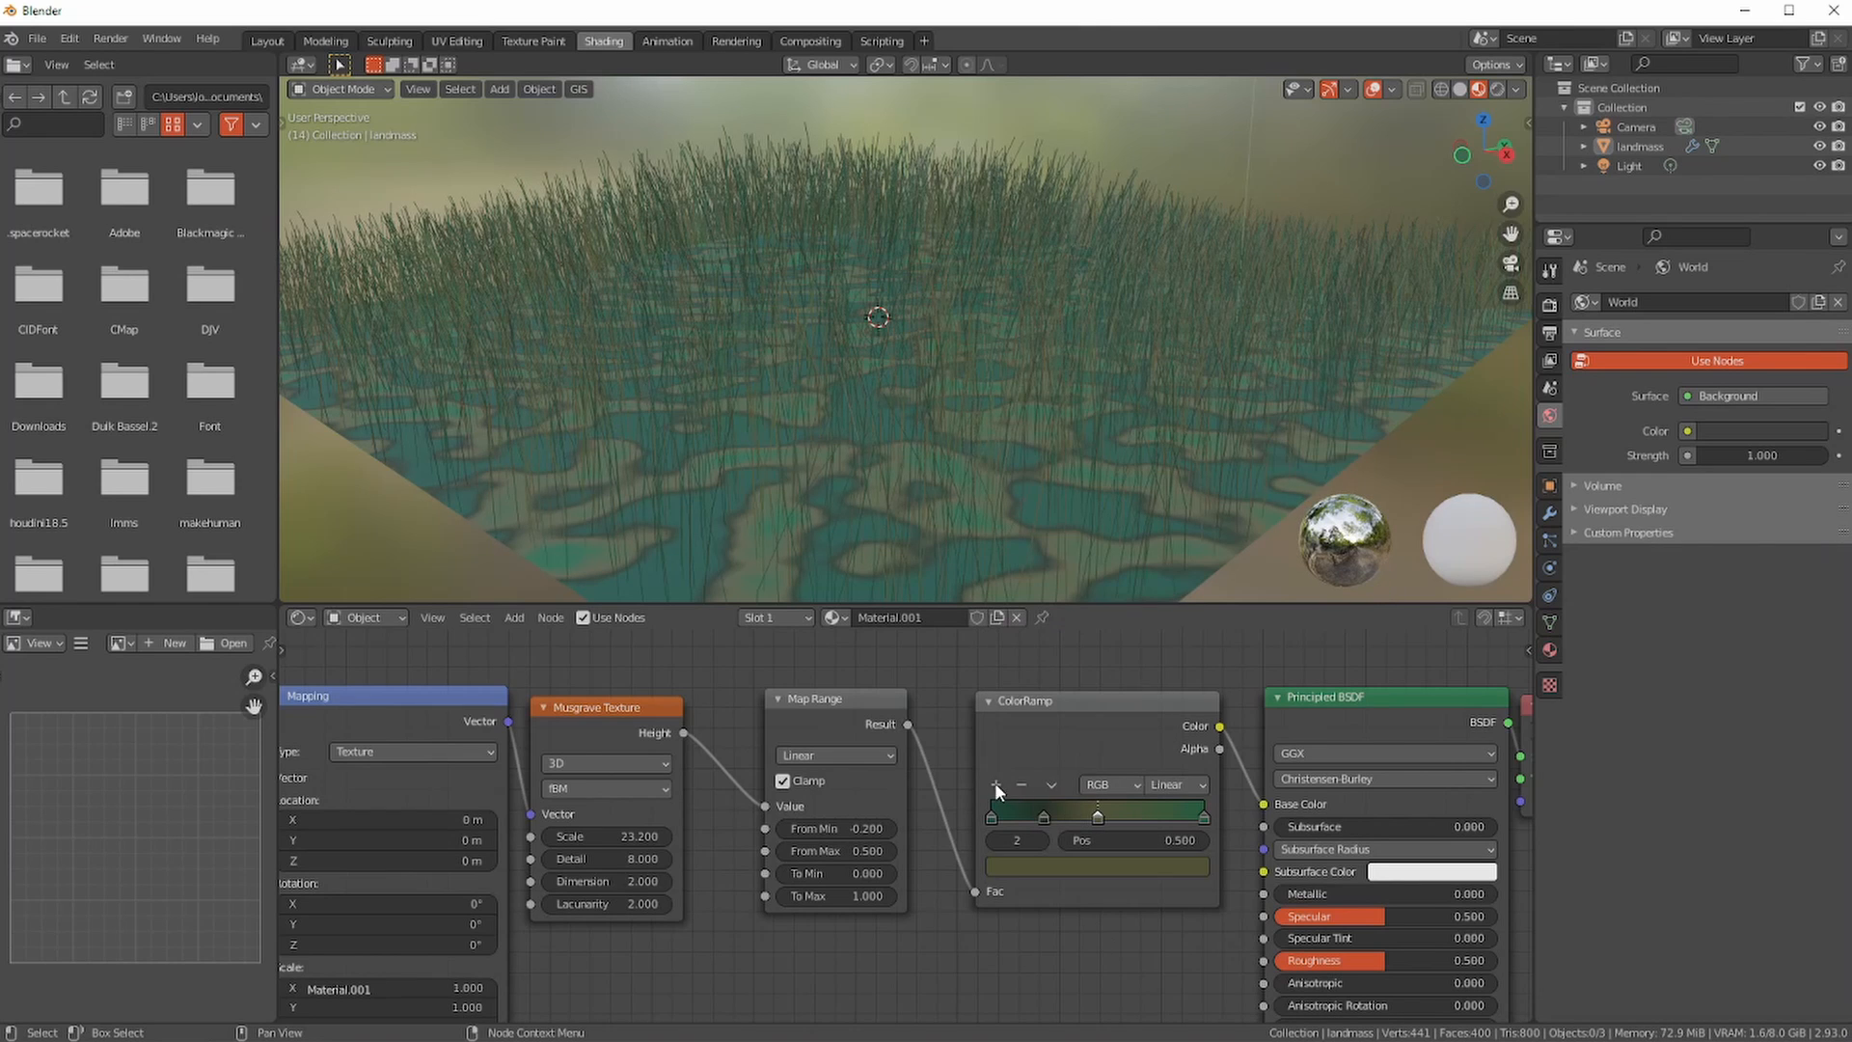
{"action": "left_click", "coordinate": [996, 784]}
{"action": "left_click_drag", "start_coordinate": [1056, 819], "coordinate": [1138, 820]}
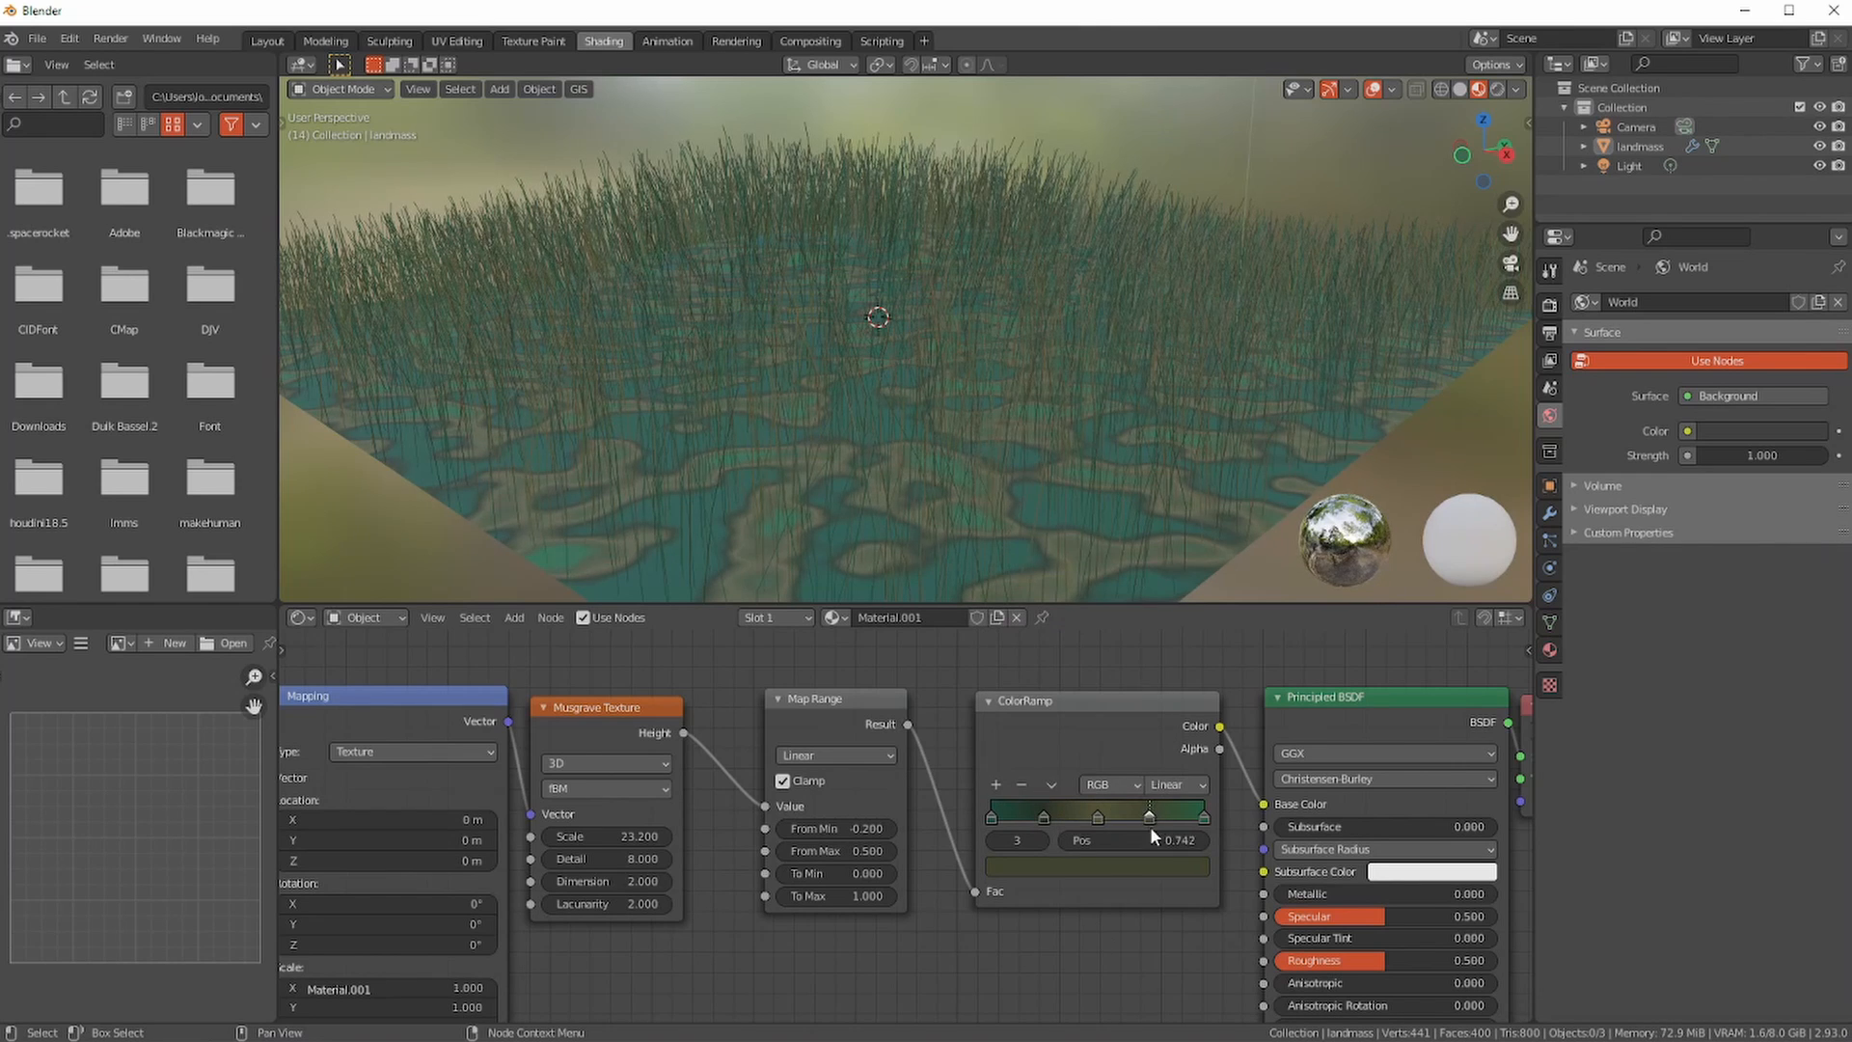
{"action": "left_click", "coordinate": [1117, 869]}
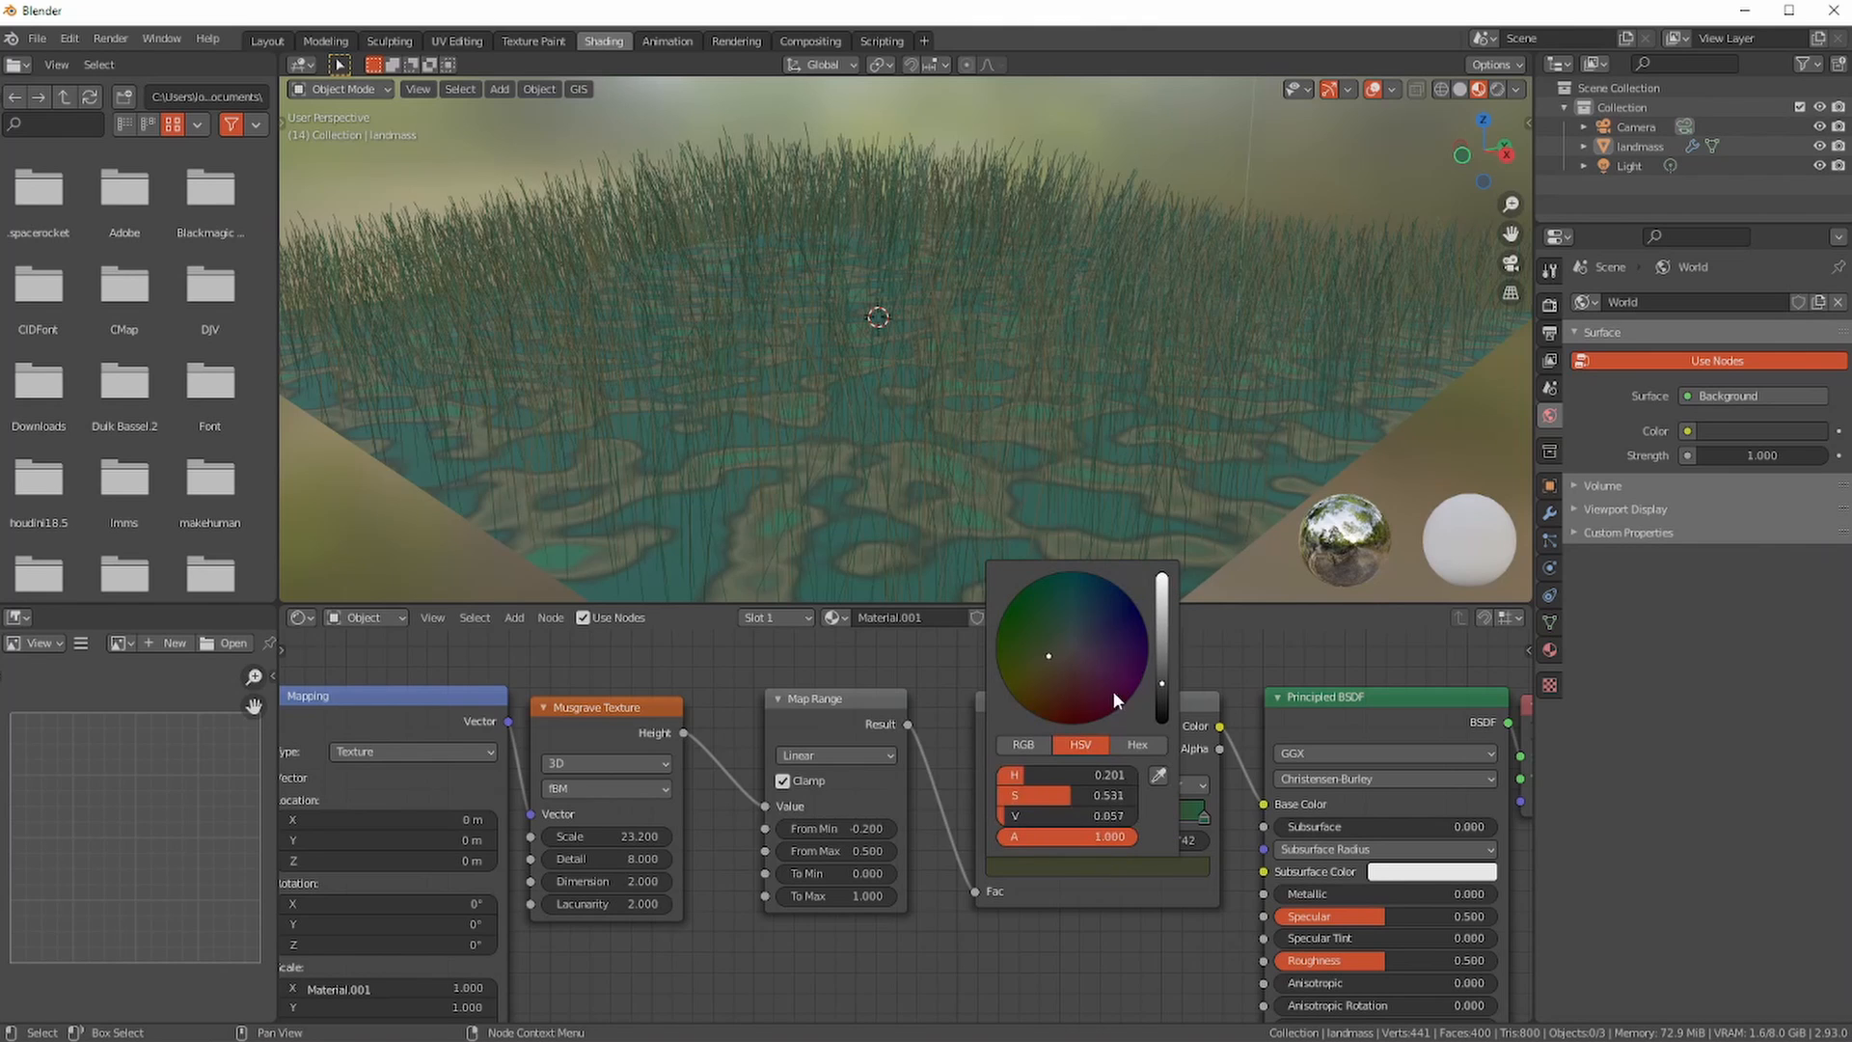
{"action": "left_click_drag", "start_coordinate": [1047, 653], "coordinate": [1032, 667]}
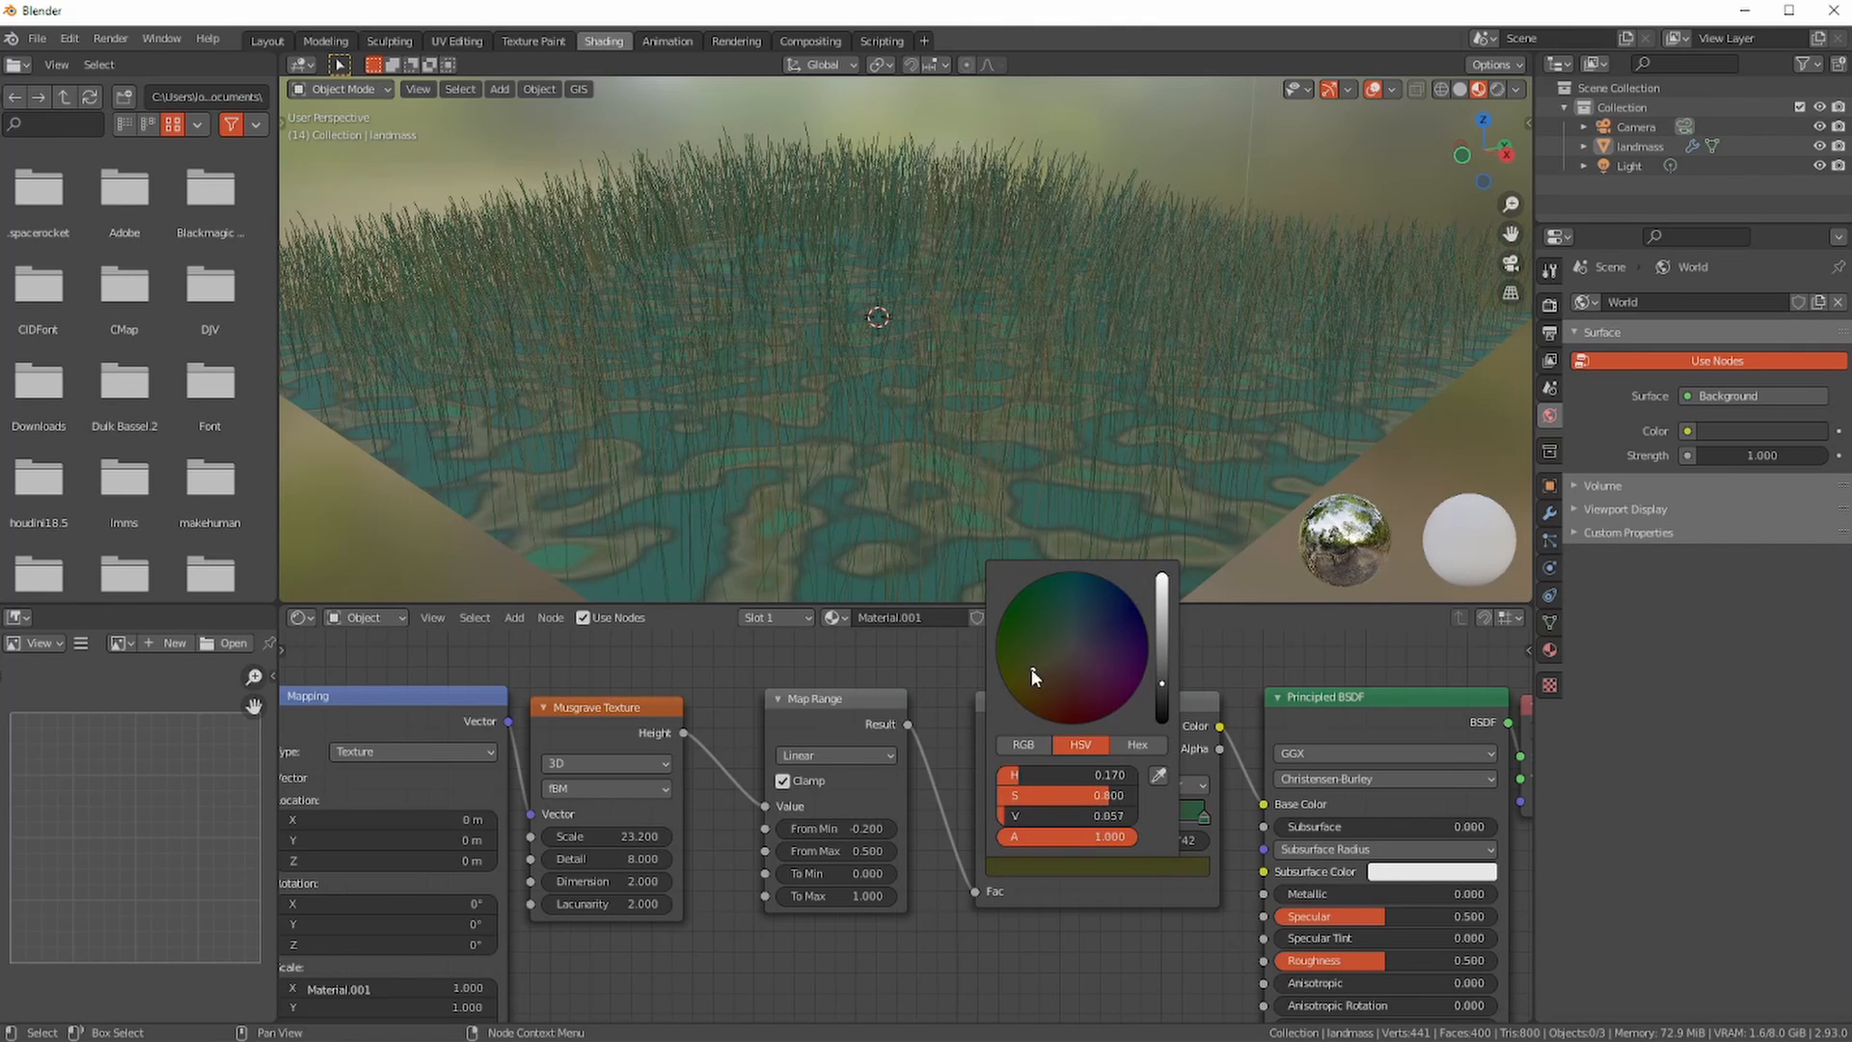
{"action": "left_click_drag", "start_coordinate": [1165, 683], "coordinate": [1163, 618]}
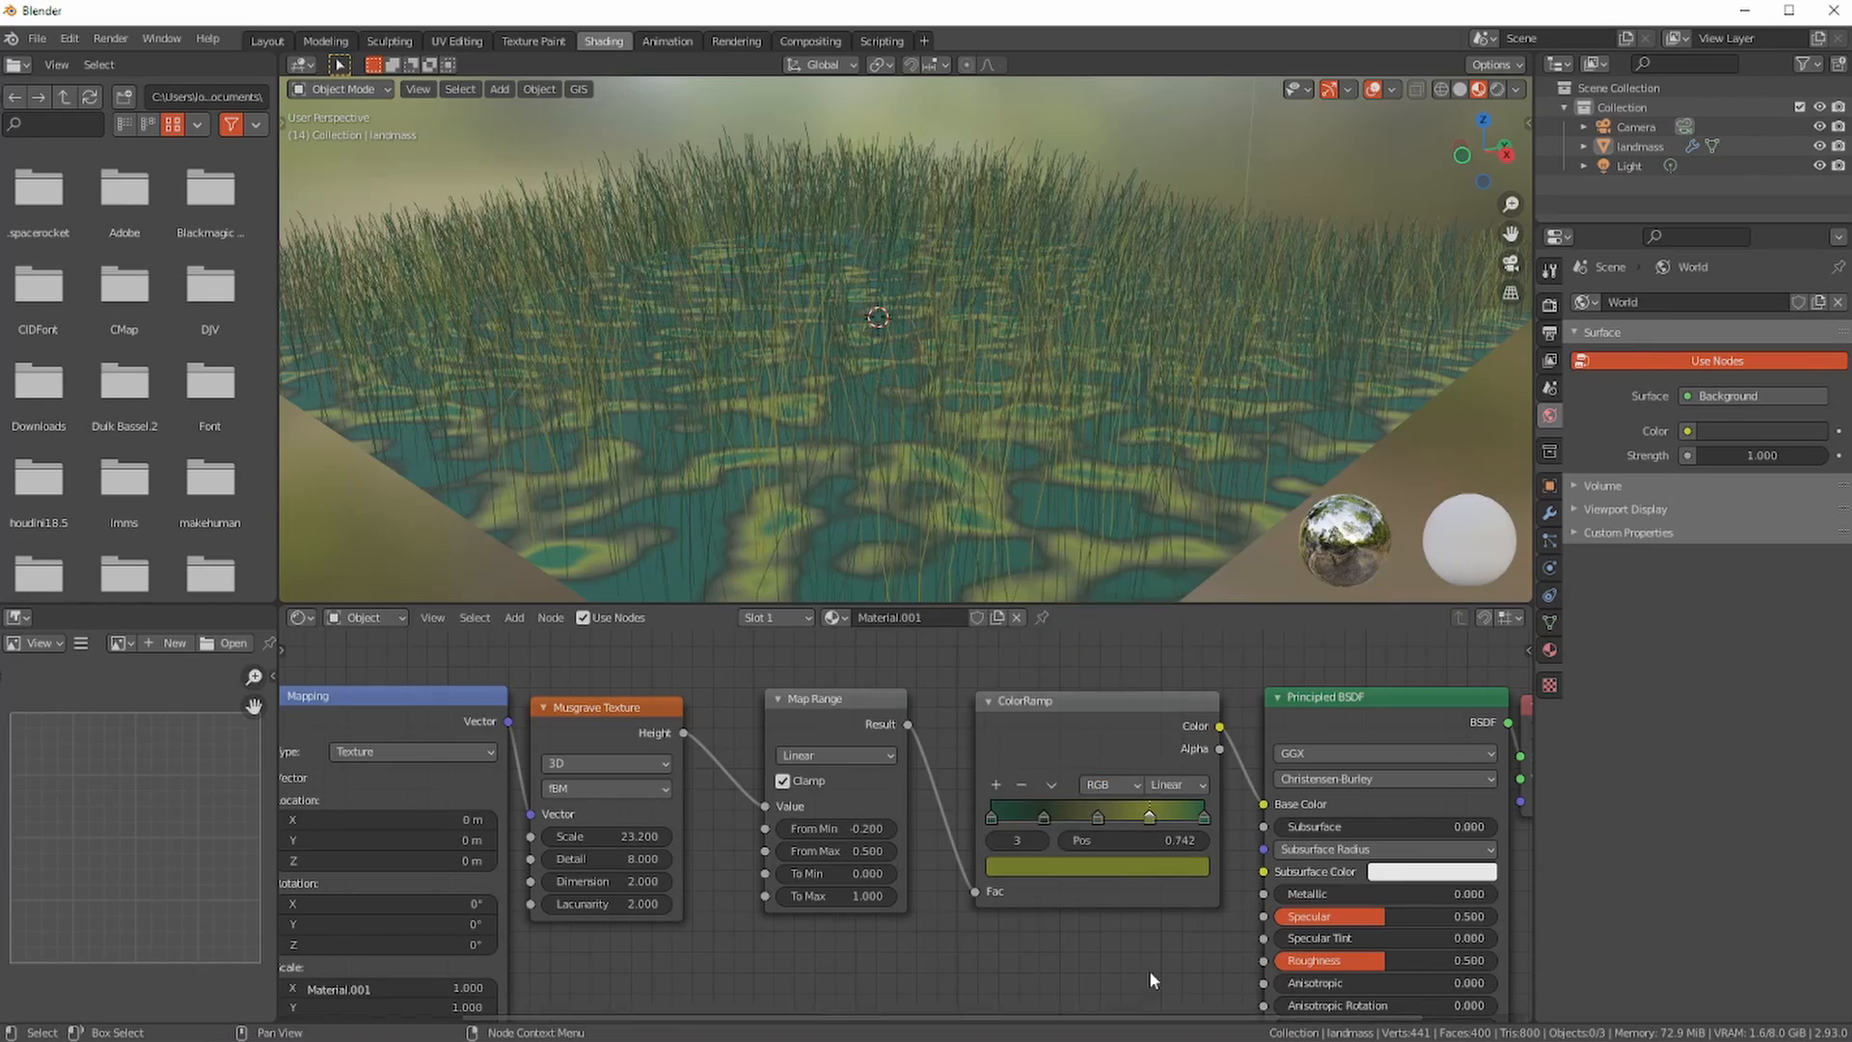
- Set the landmass's hair particles to render as Object instead of Path
{"action": "middle_click_drag", "start_coordinate": [638, 440], "coordinate": [774, 408]}
{"action": "scroll", "coordinate": [578, 506], "scroll_direction": "down", "scroll_amount": 4}
{"action": "scroll", "coordinate": [685, 483], "scroll_direction": "up", "scroll_amount": 1}
{"action": "mouse_move", "coordinate": [816, 506]}
{"action": "middle_mouse_down"}
{"action": "mouse_move", "coordinate": [804, 476]}
{"action": "mouse_move", "coordinate": [817, 496]}
{"action": "middle_mouse_up"}
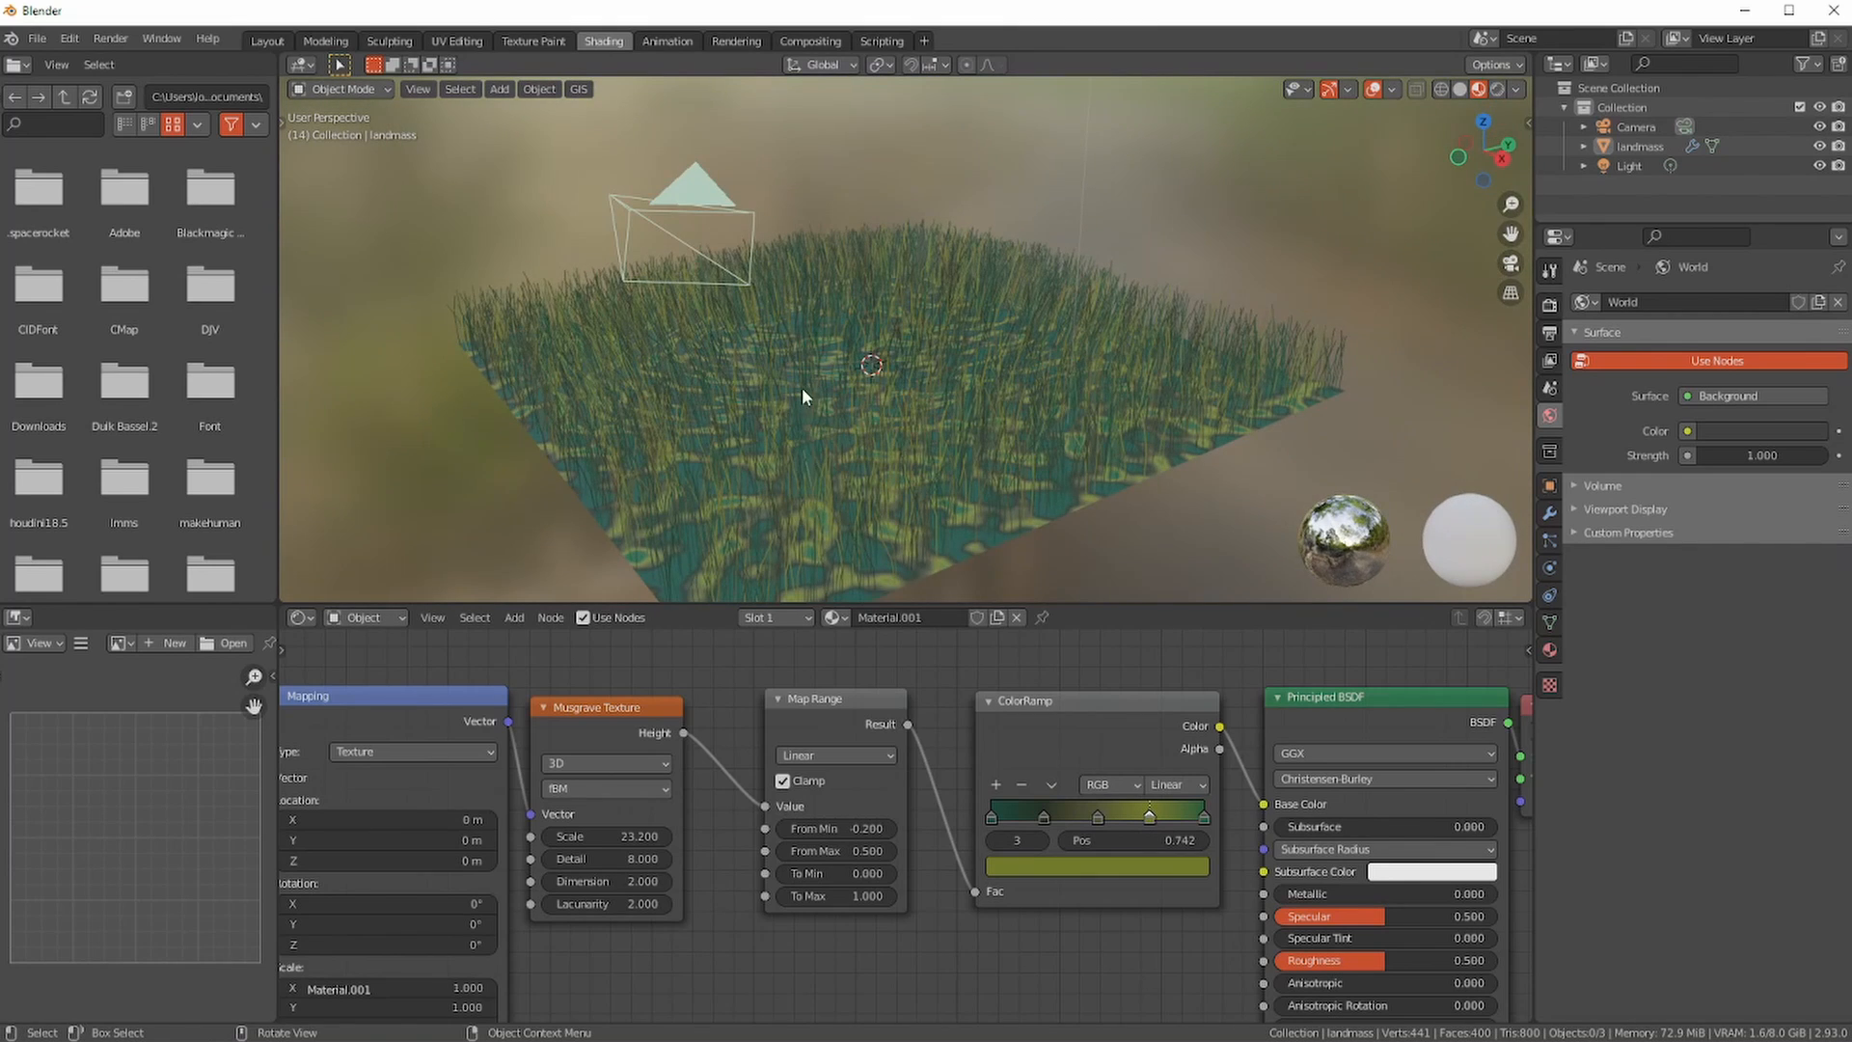
{"action": "middle_click_drag", "start_coordinate": [691, 401], "coordinate": [720, 405]}
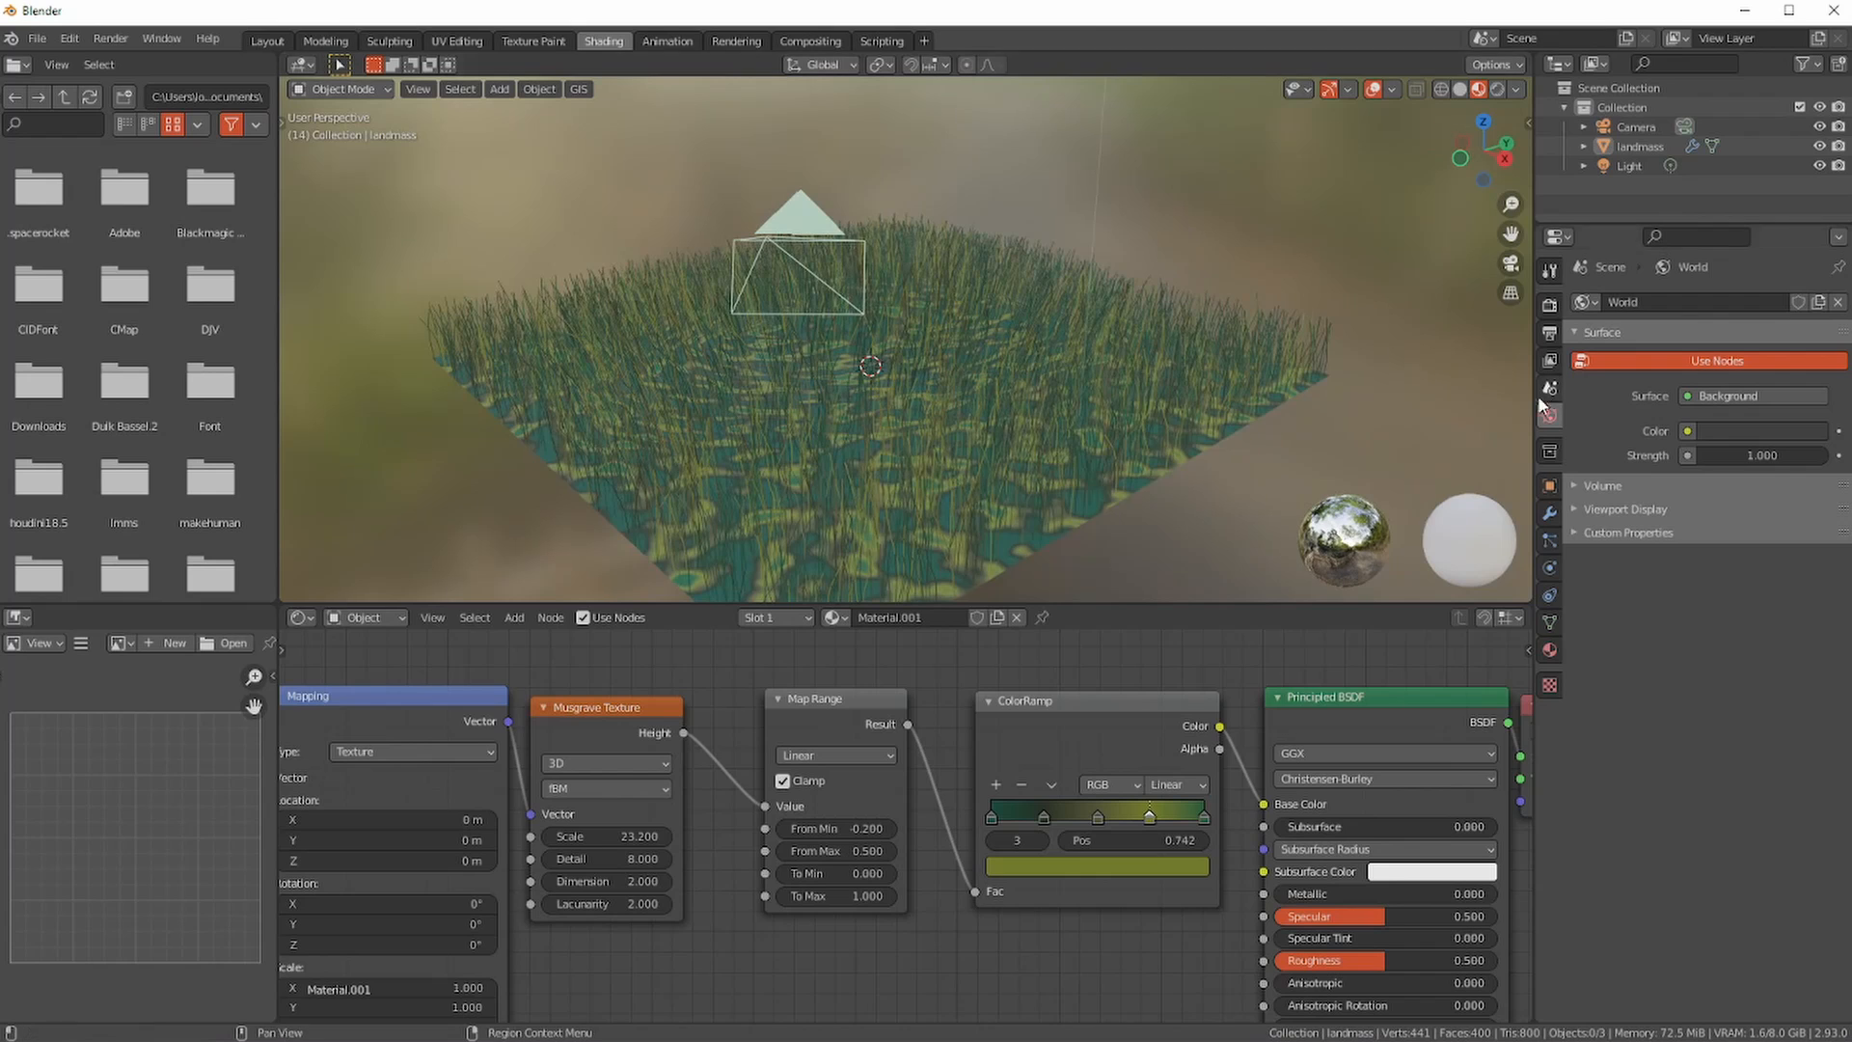
{"action": "left_click", "coordinate": [1052, 448]}
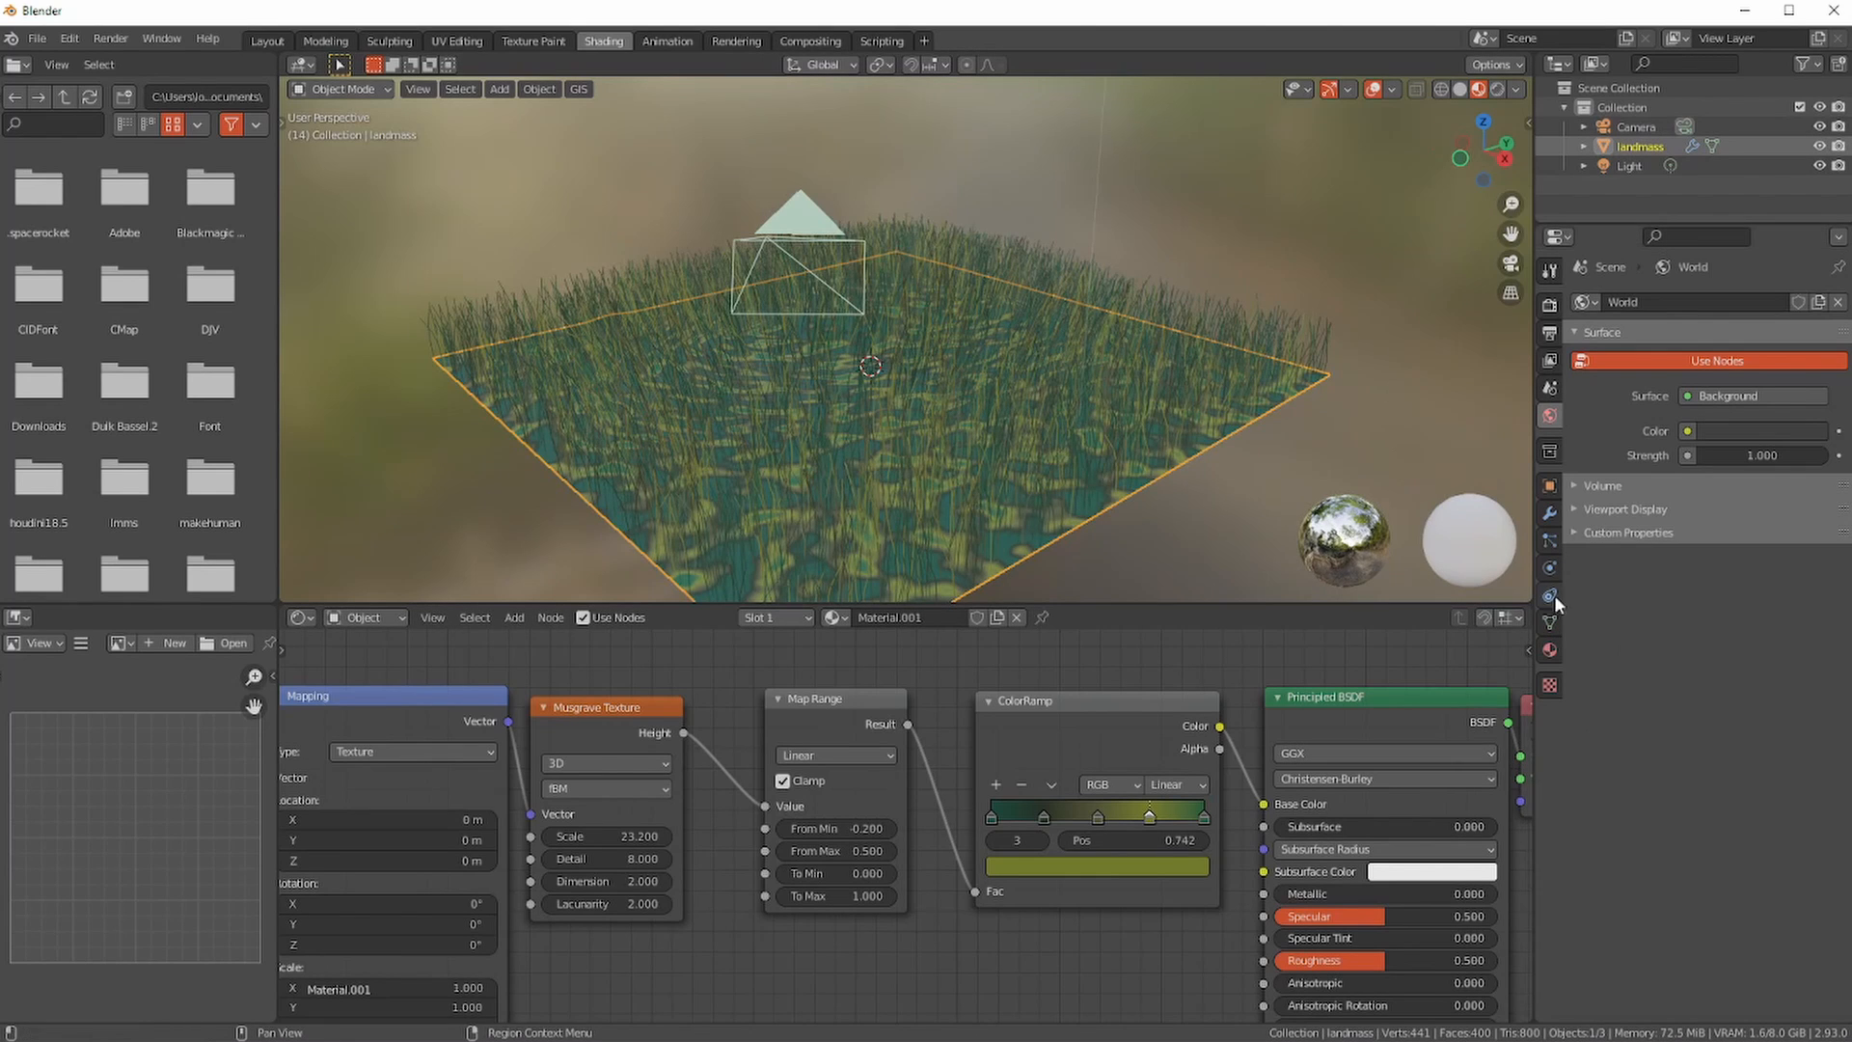
{"action": "left_click", "coordinate": [1549, 540]}
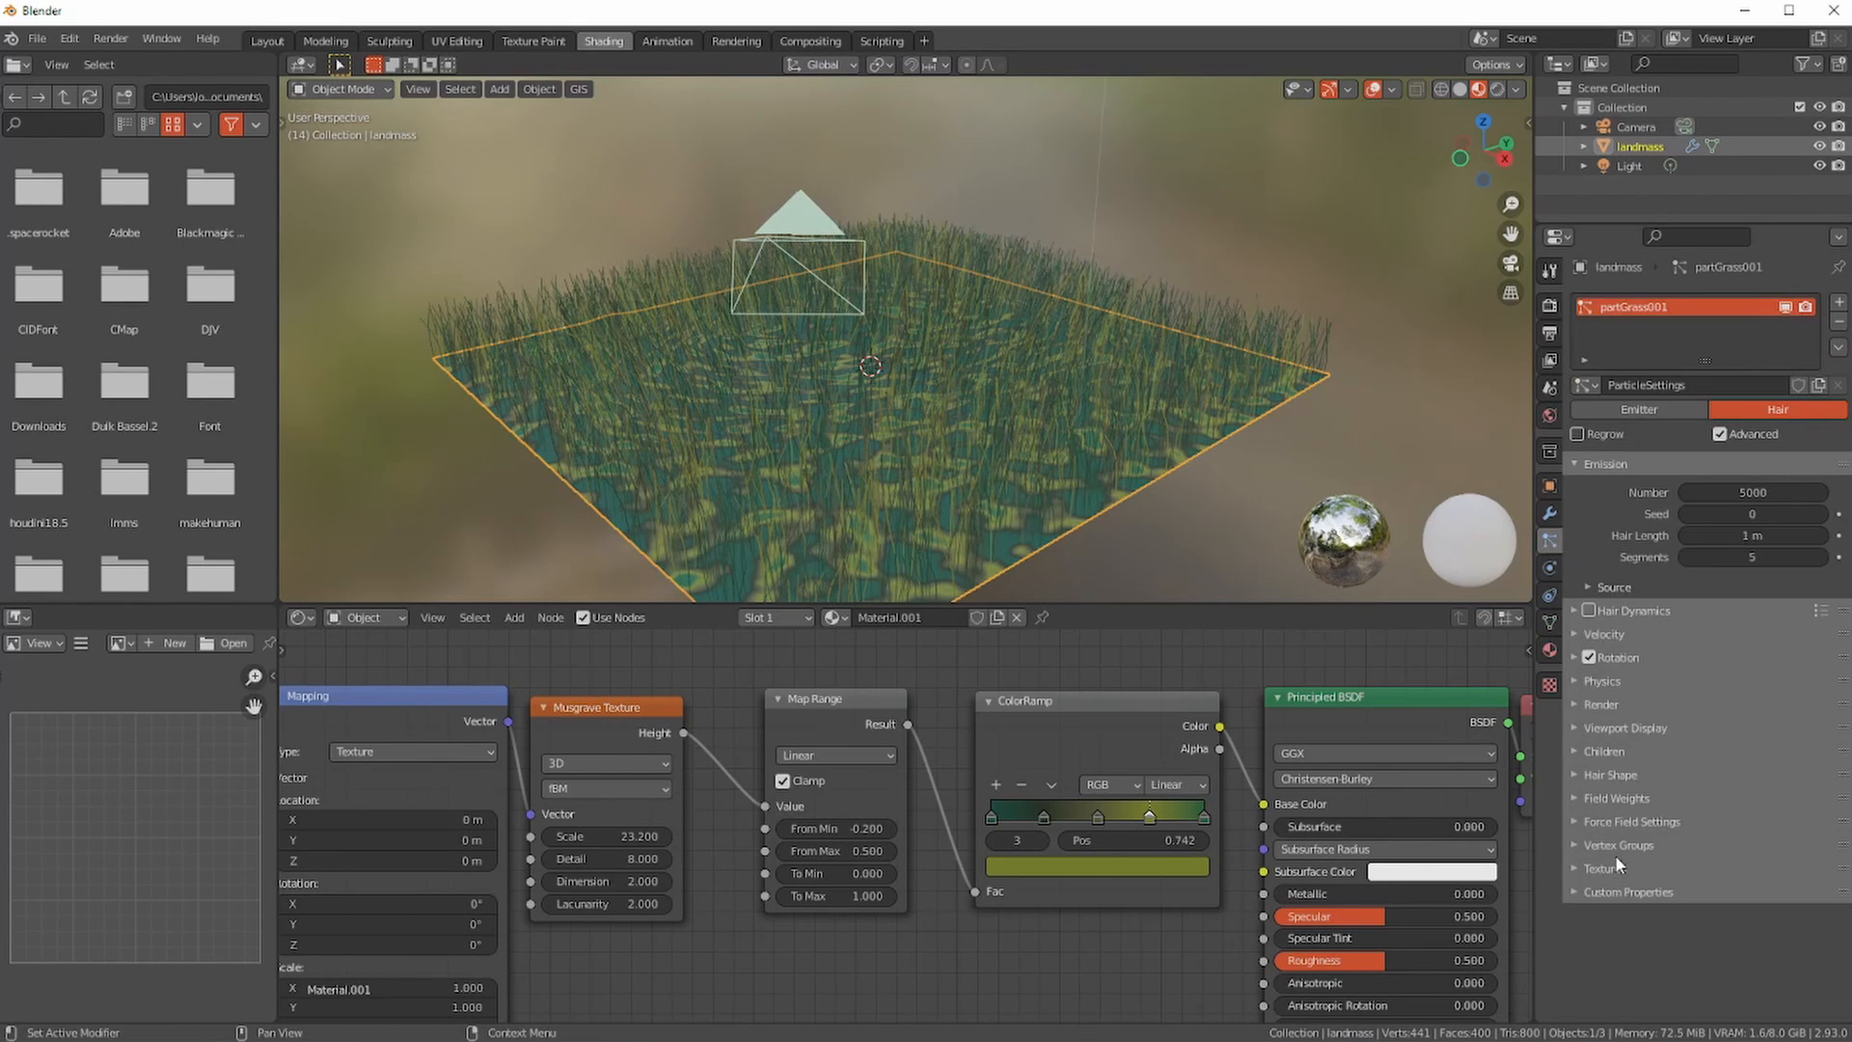
{"action": "left_click", "coordinate": [1577, 703]}
{"action": "scroll", "coordinate": [1636, 768], "scroll_direction": "down", "scroll_amount": 2}
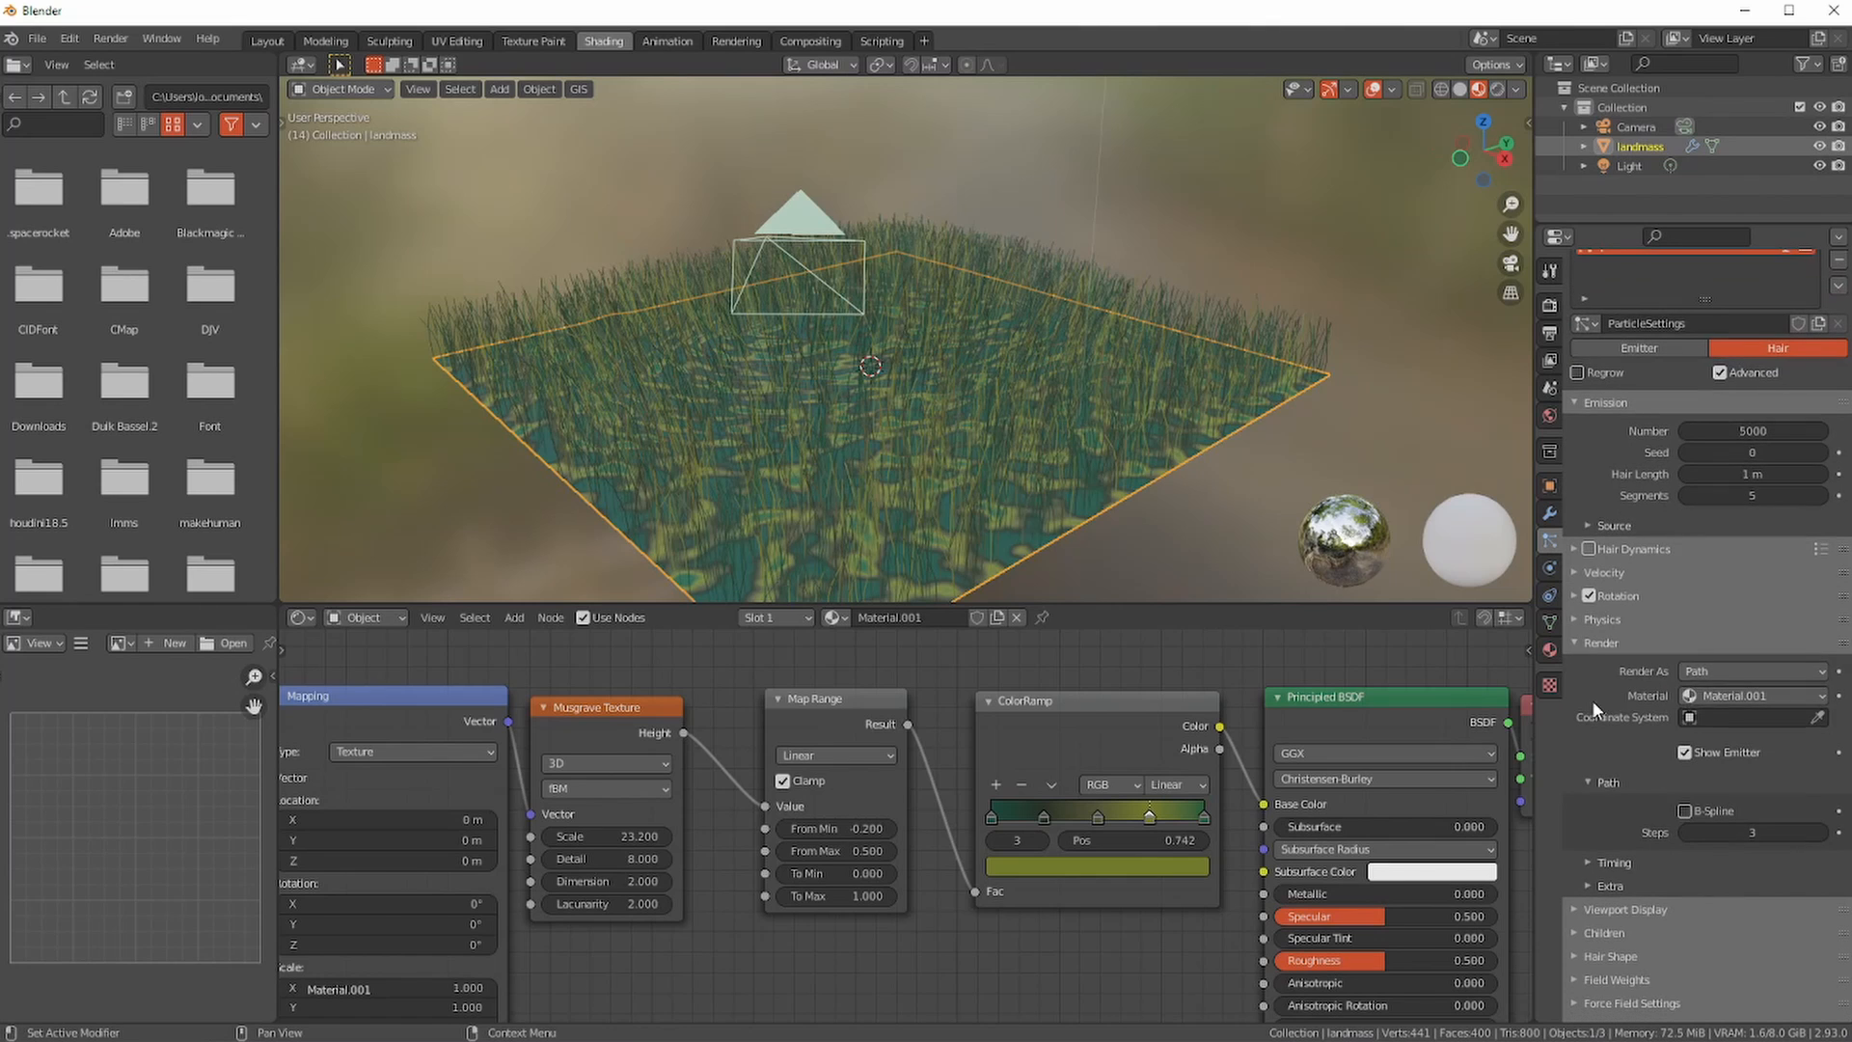
{"action": "left_click", "coordinate": [1695, 672]}
{"action": "left_click", "coordinate": [1693, 672]}
{"action": "left_click", "coordinate": [1695, 738]}
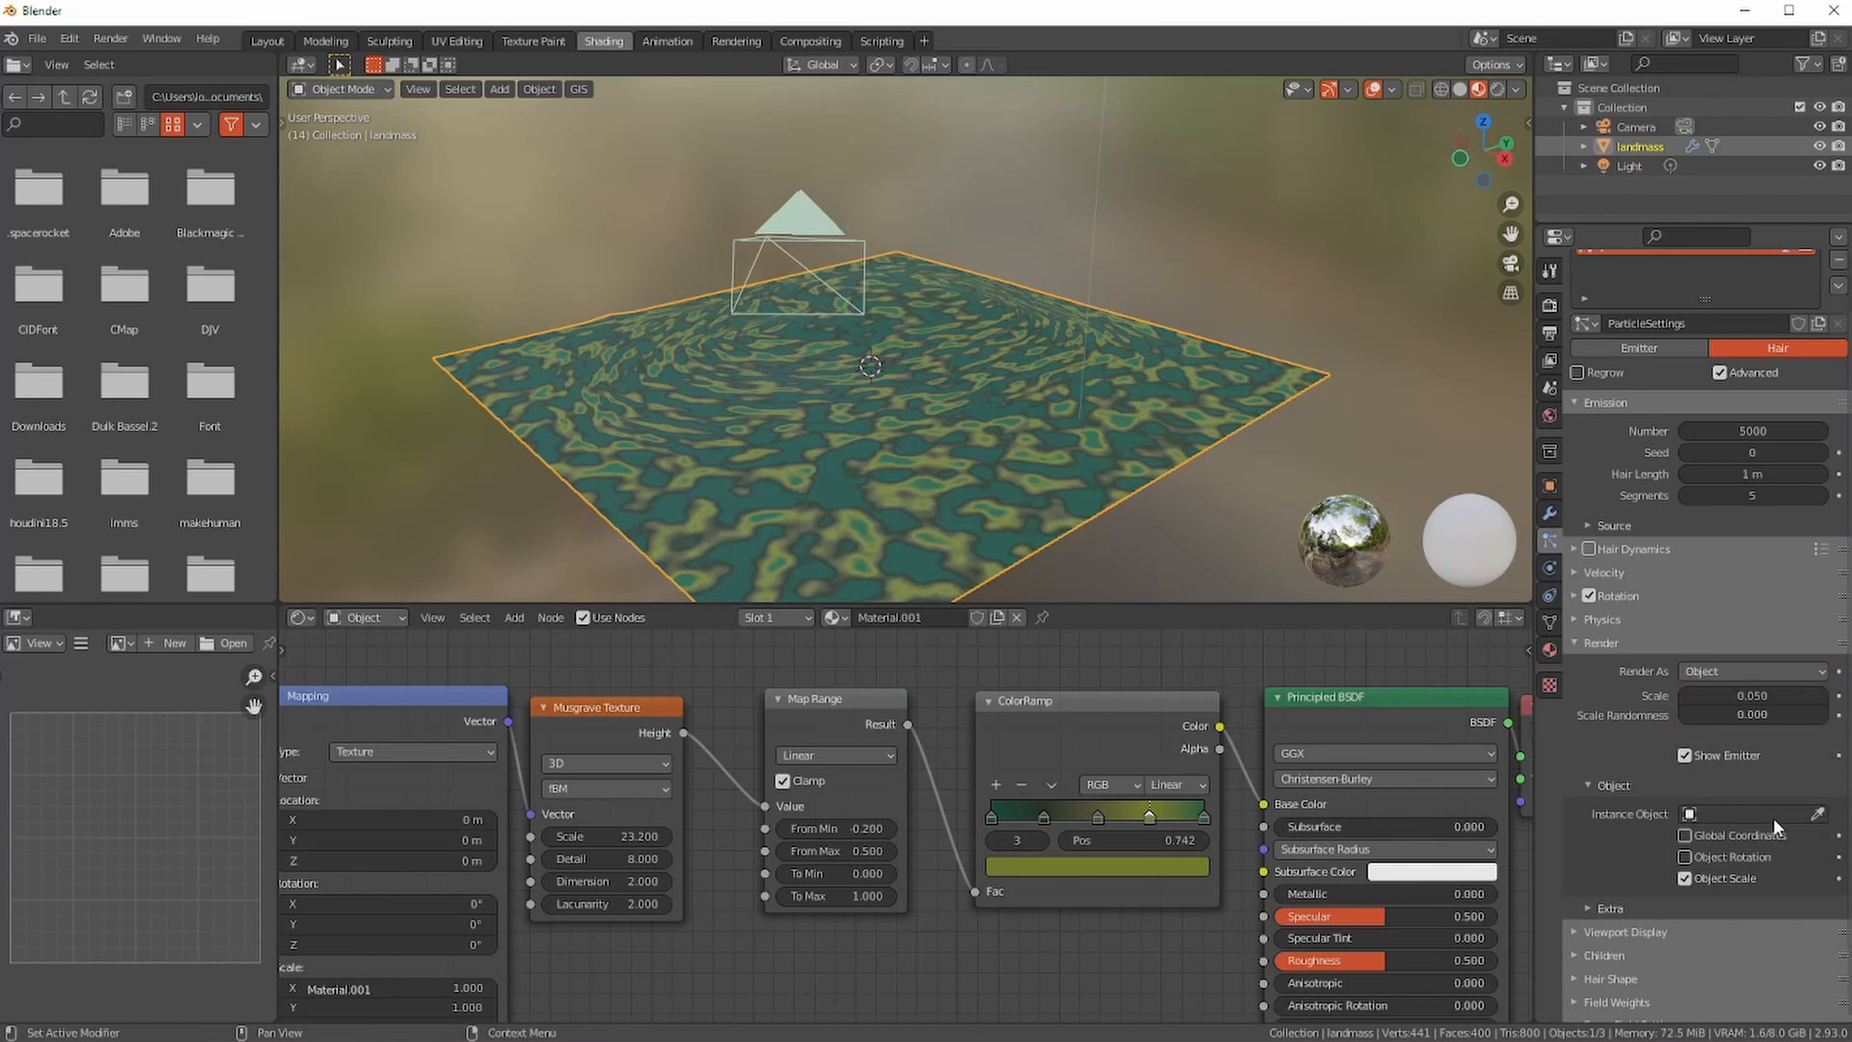
- Try the landmass itself as the particles' instance object and clear that choice
{"action": "left_click", "coordinate": [1812, 815]}
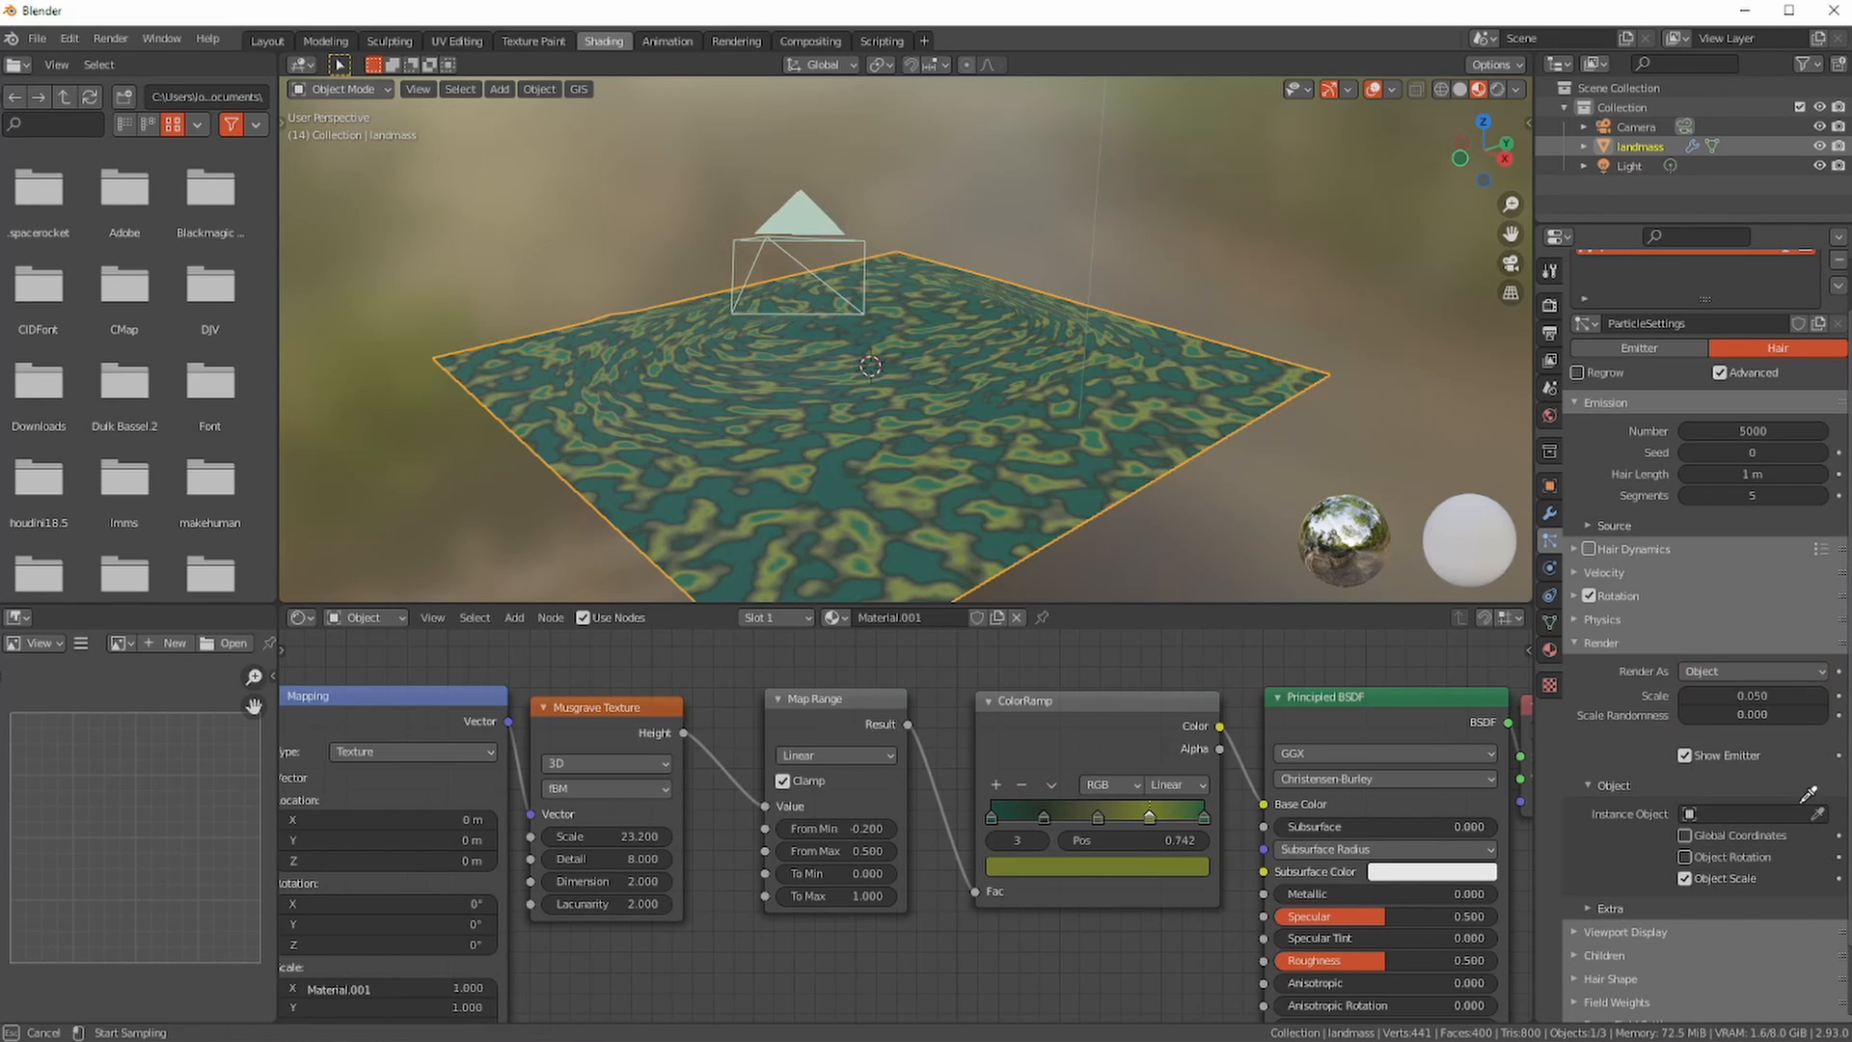
{"action": "left_click", "coordinate": [1640, 146]}
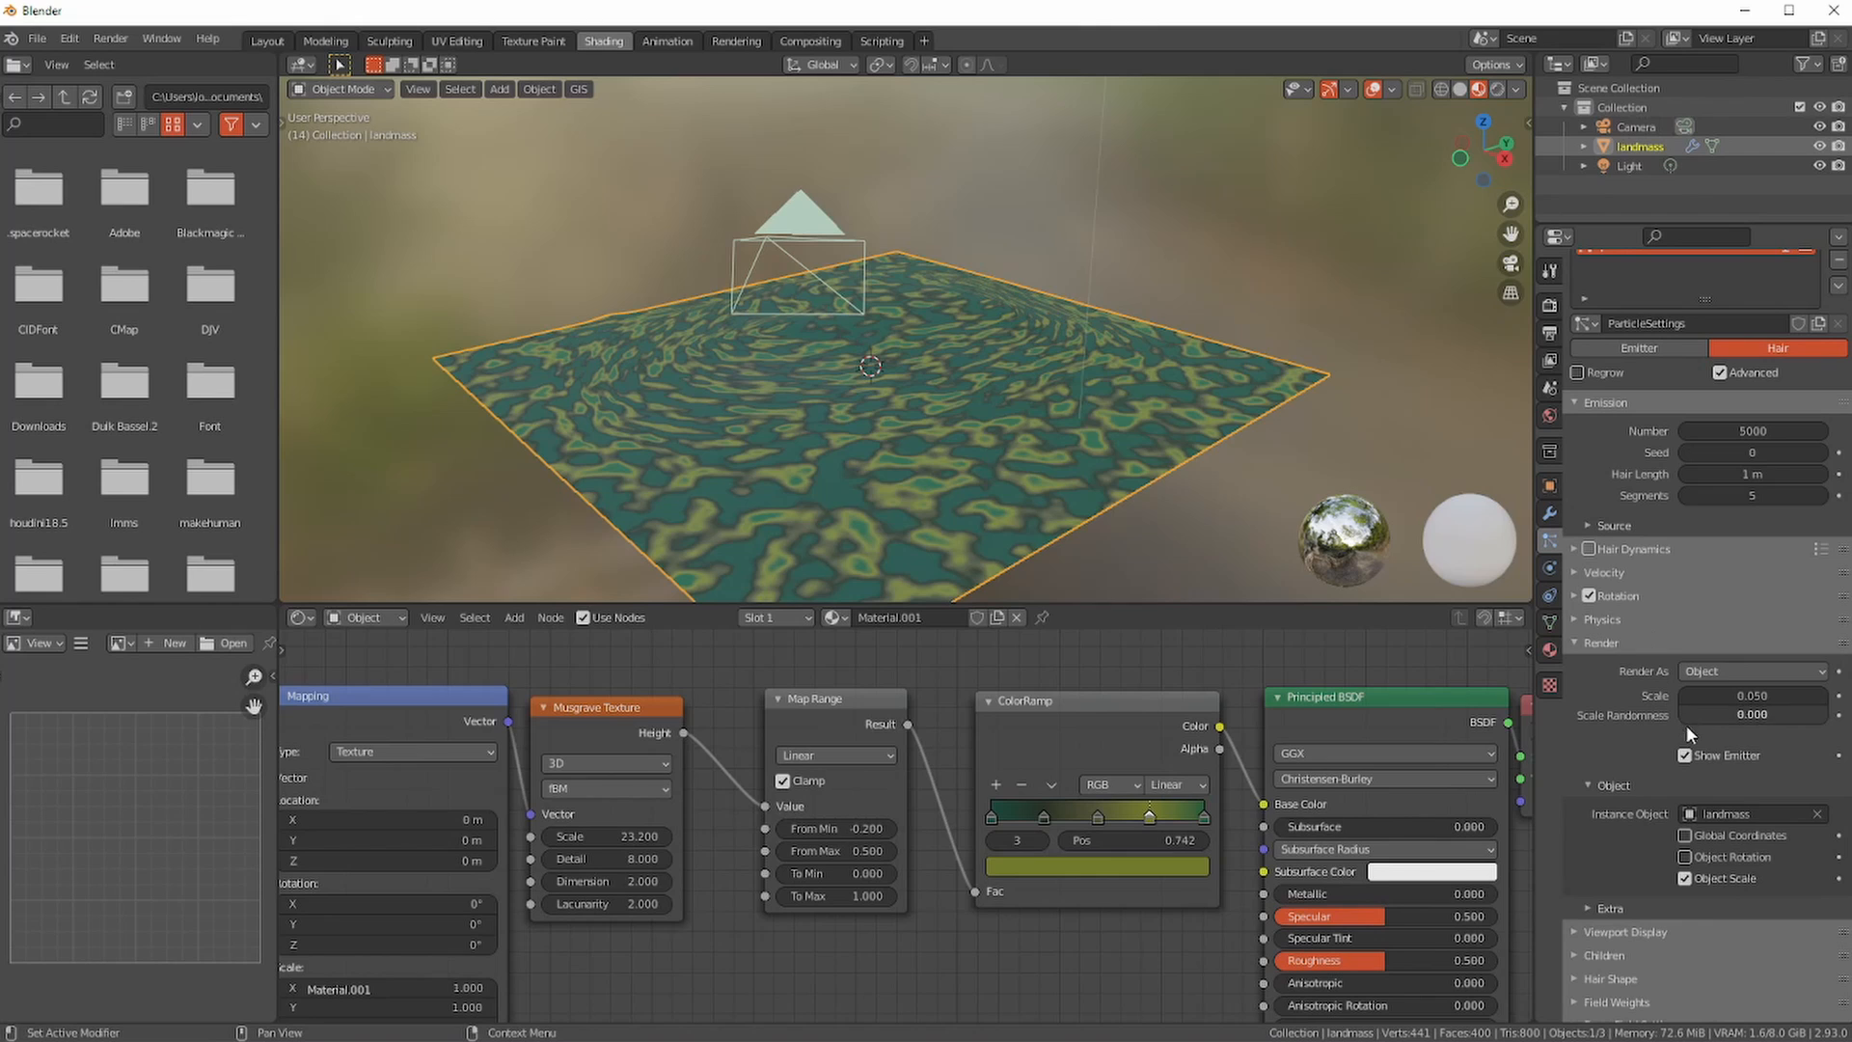
{"action": "left_click", "coordinate": [1817, 813]}
{"action": "left_click", "coordinate": [1713, 670]}
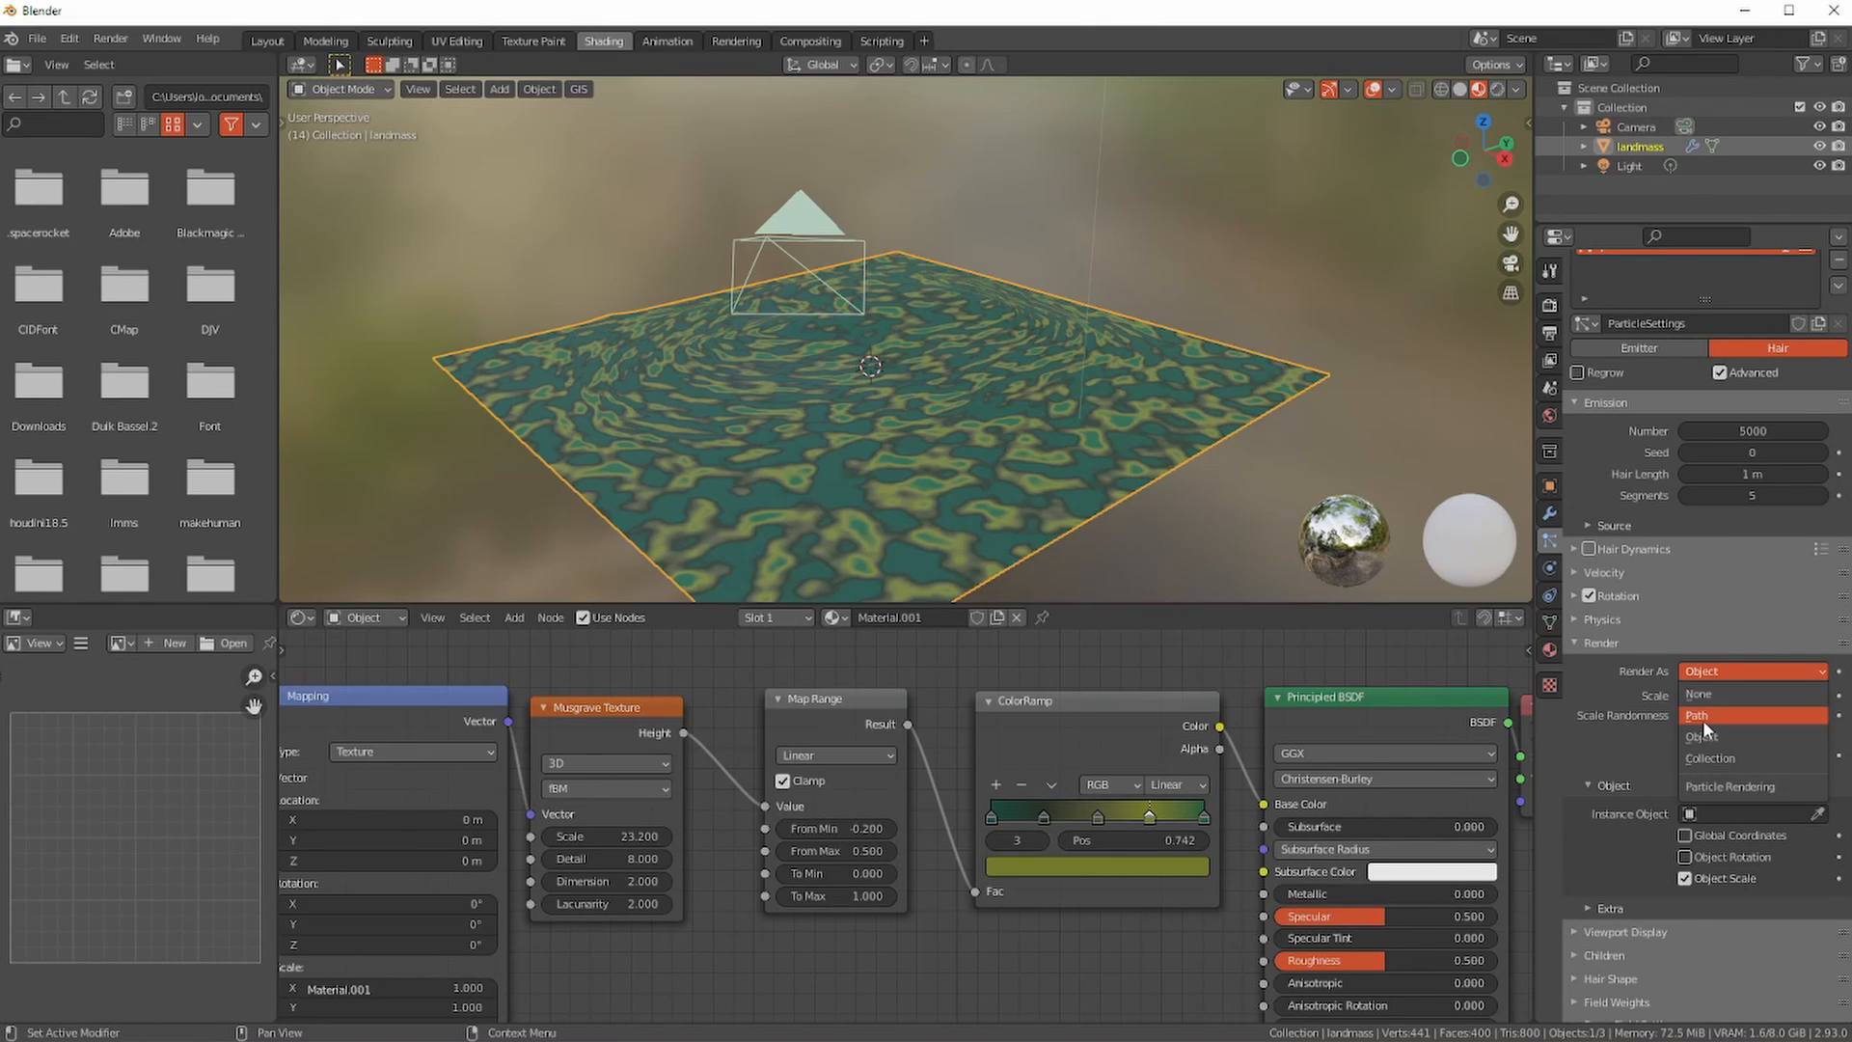
- Add a UV sphere to the scene and assign it as the instance object of the landmass's particles
{"action": "left_click", "coordinate": [502, 88]}
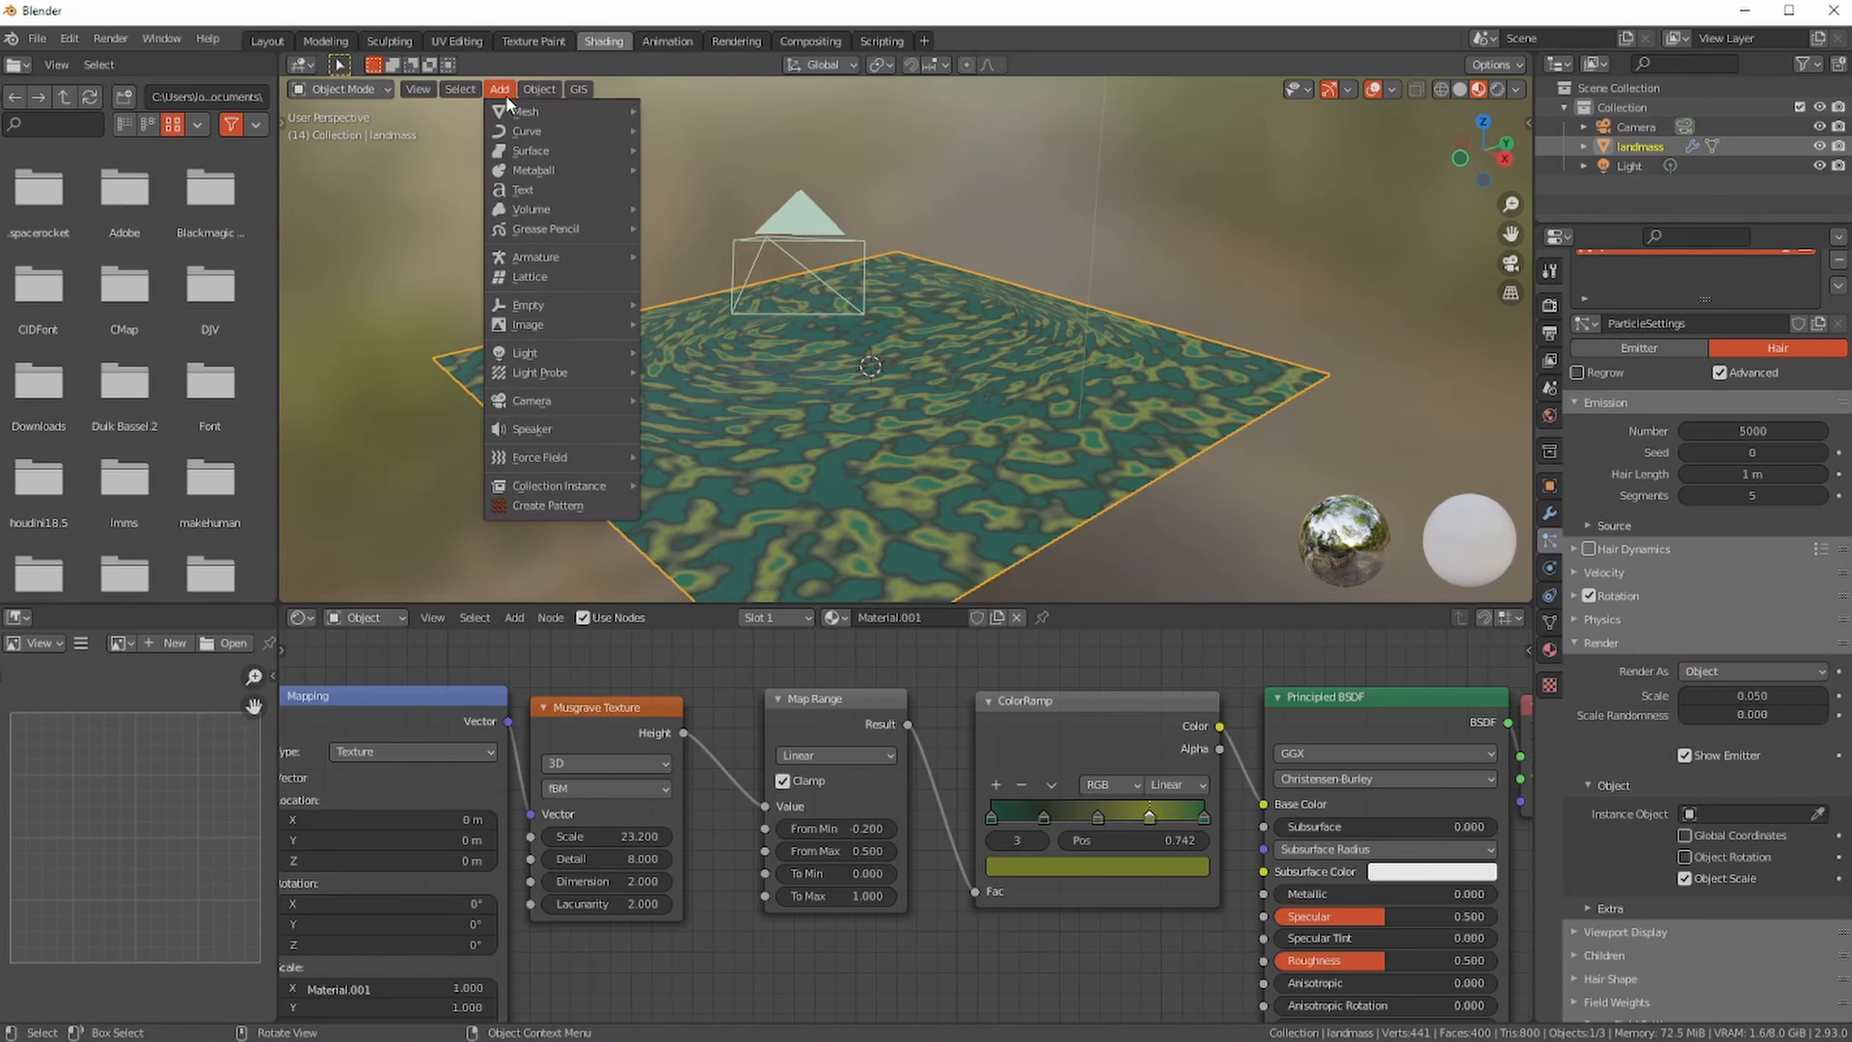
{"action": "mouse_move", "coordinate": [610, 114]}
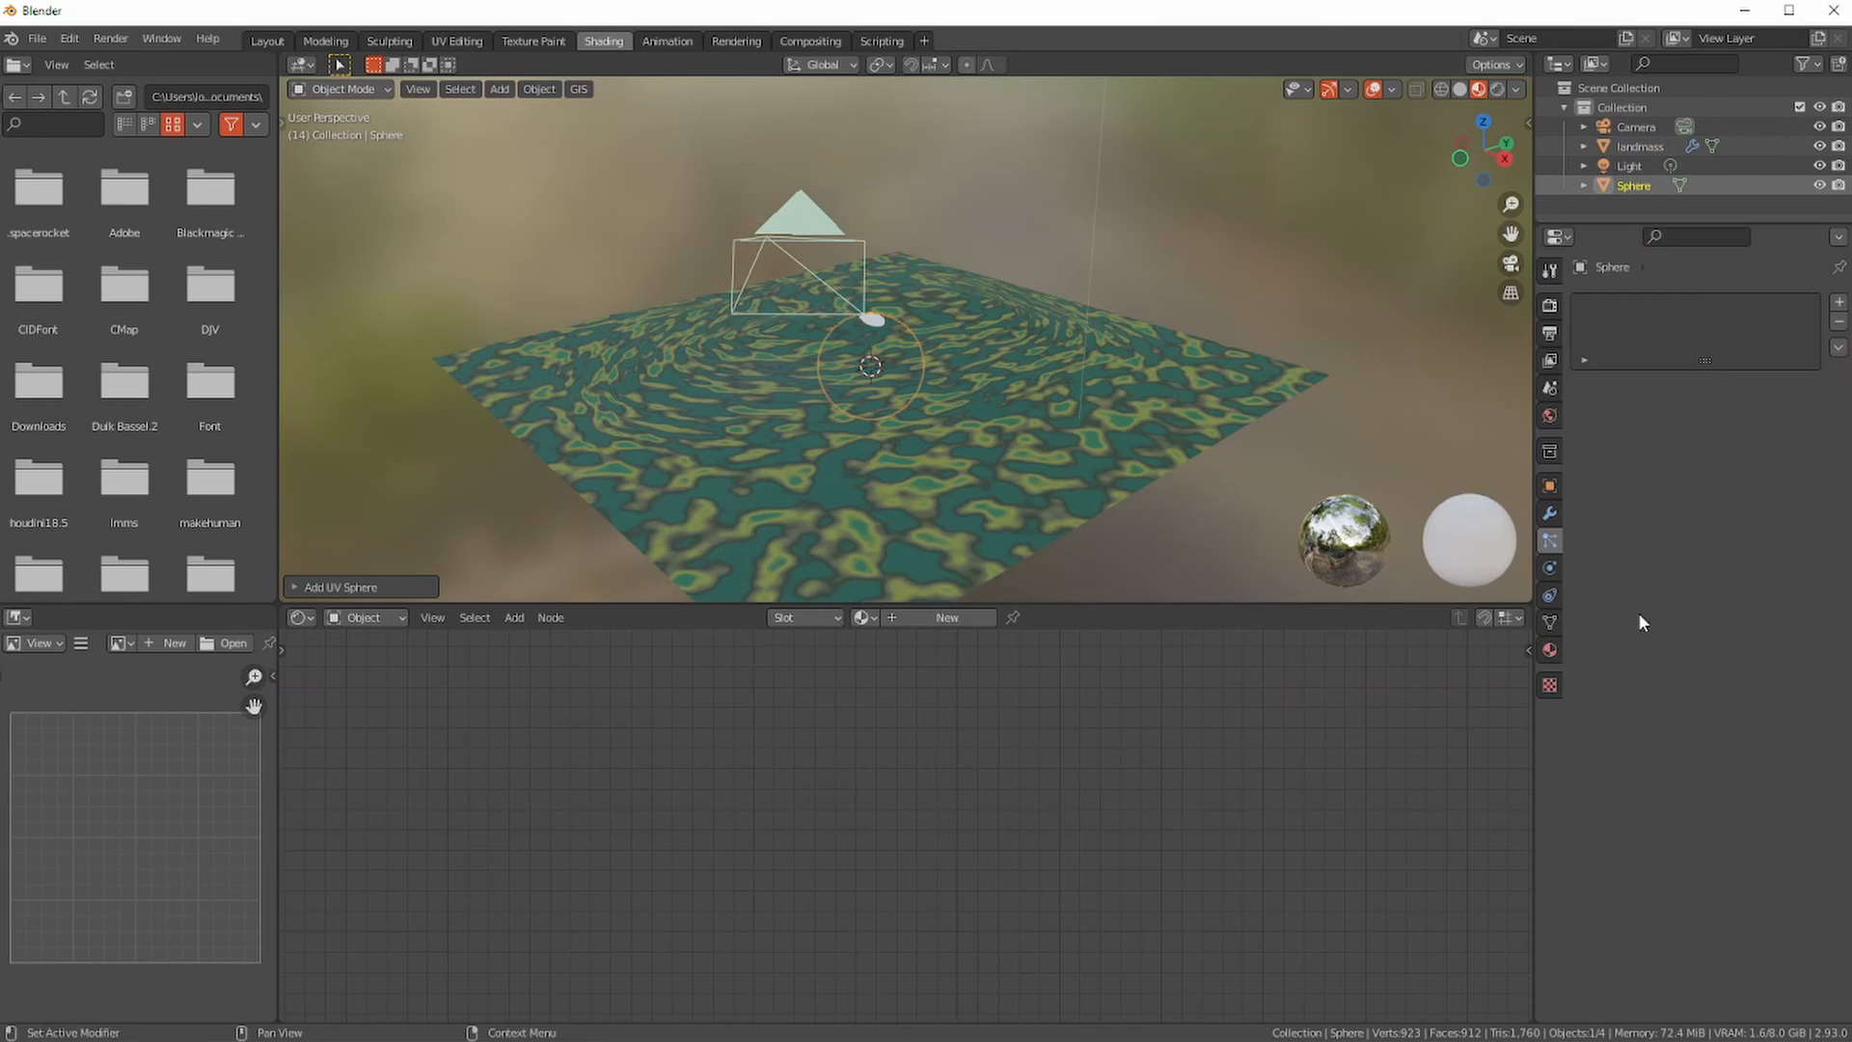
{"action": "left_click", "coordinate": [980, 363]}
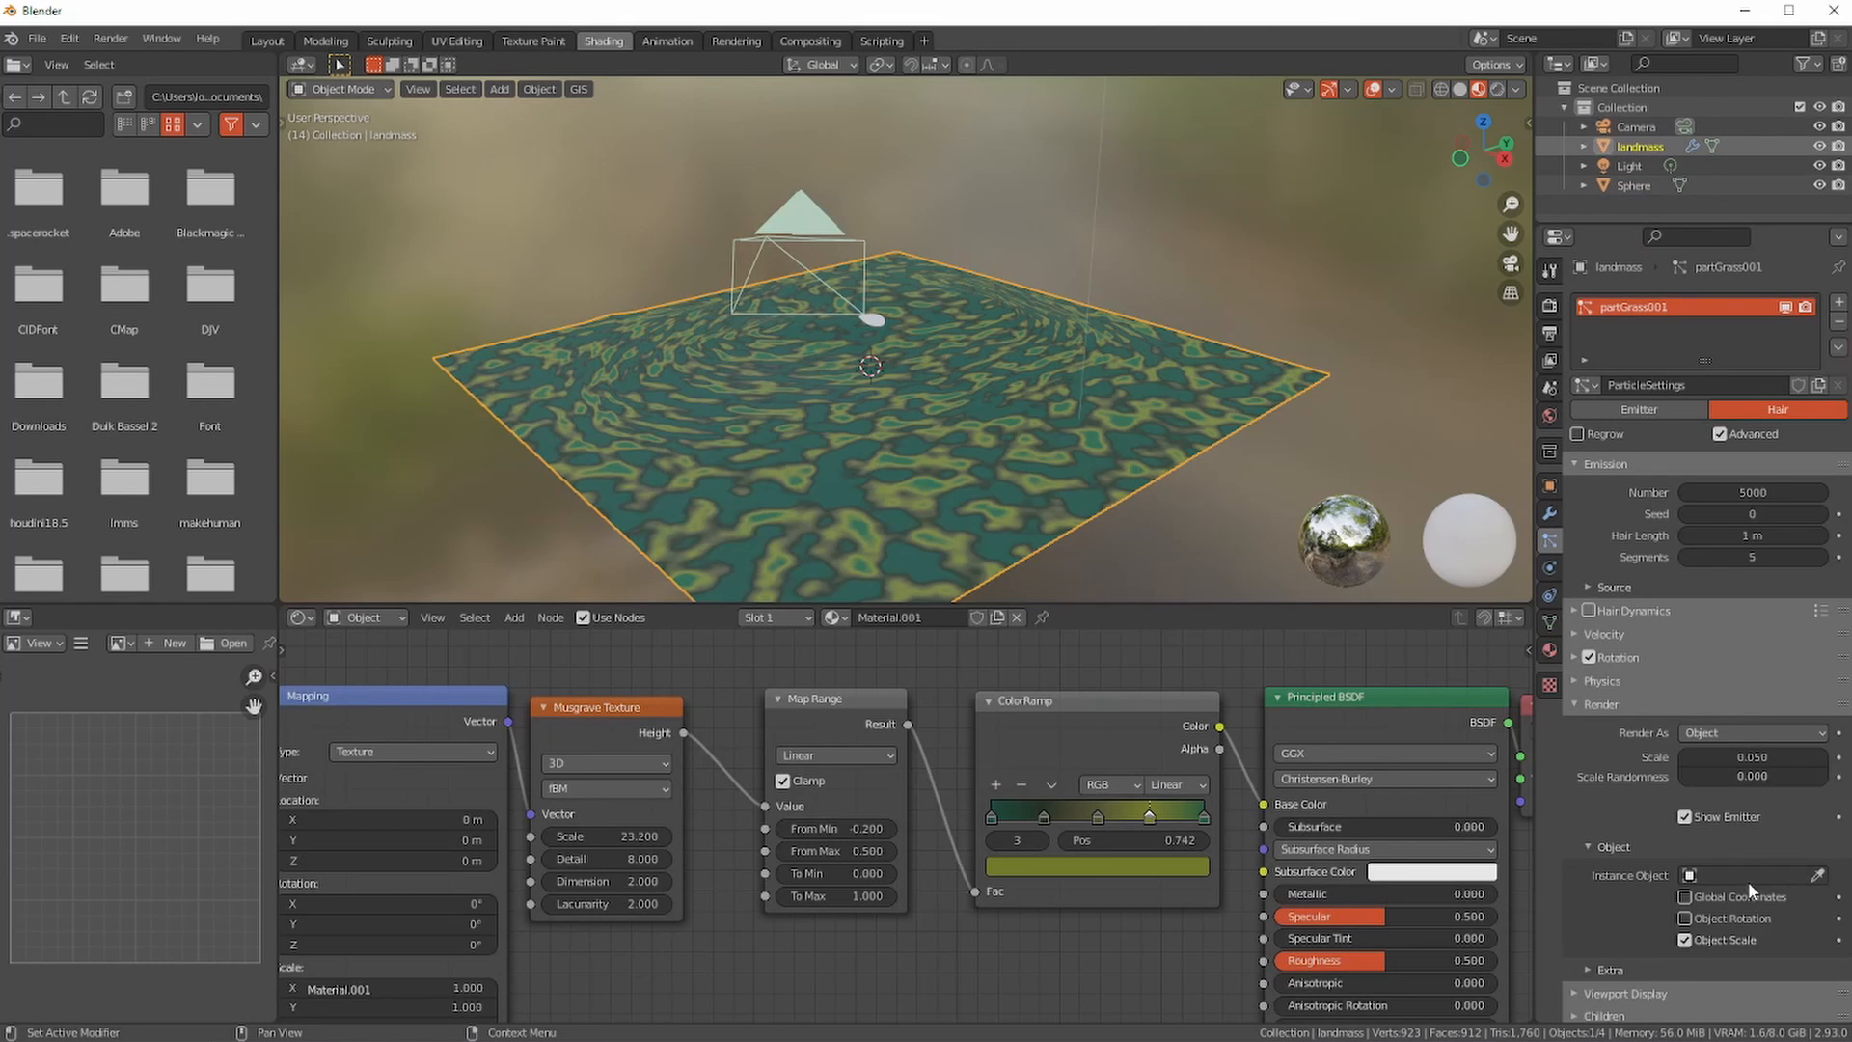
{"action": "left_click", "coordinate": [1748, 881]}
{"action": "left_click", "coordinate": [1675, 727]}
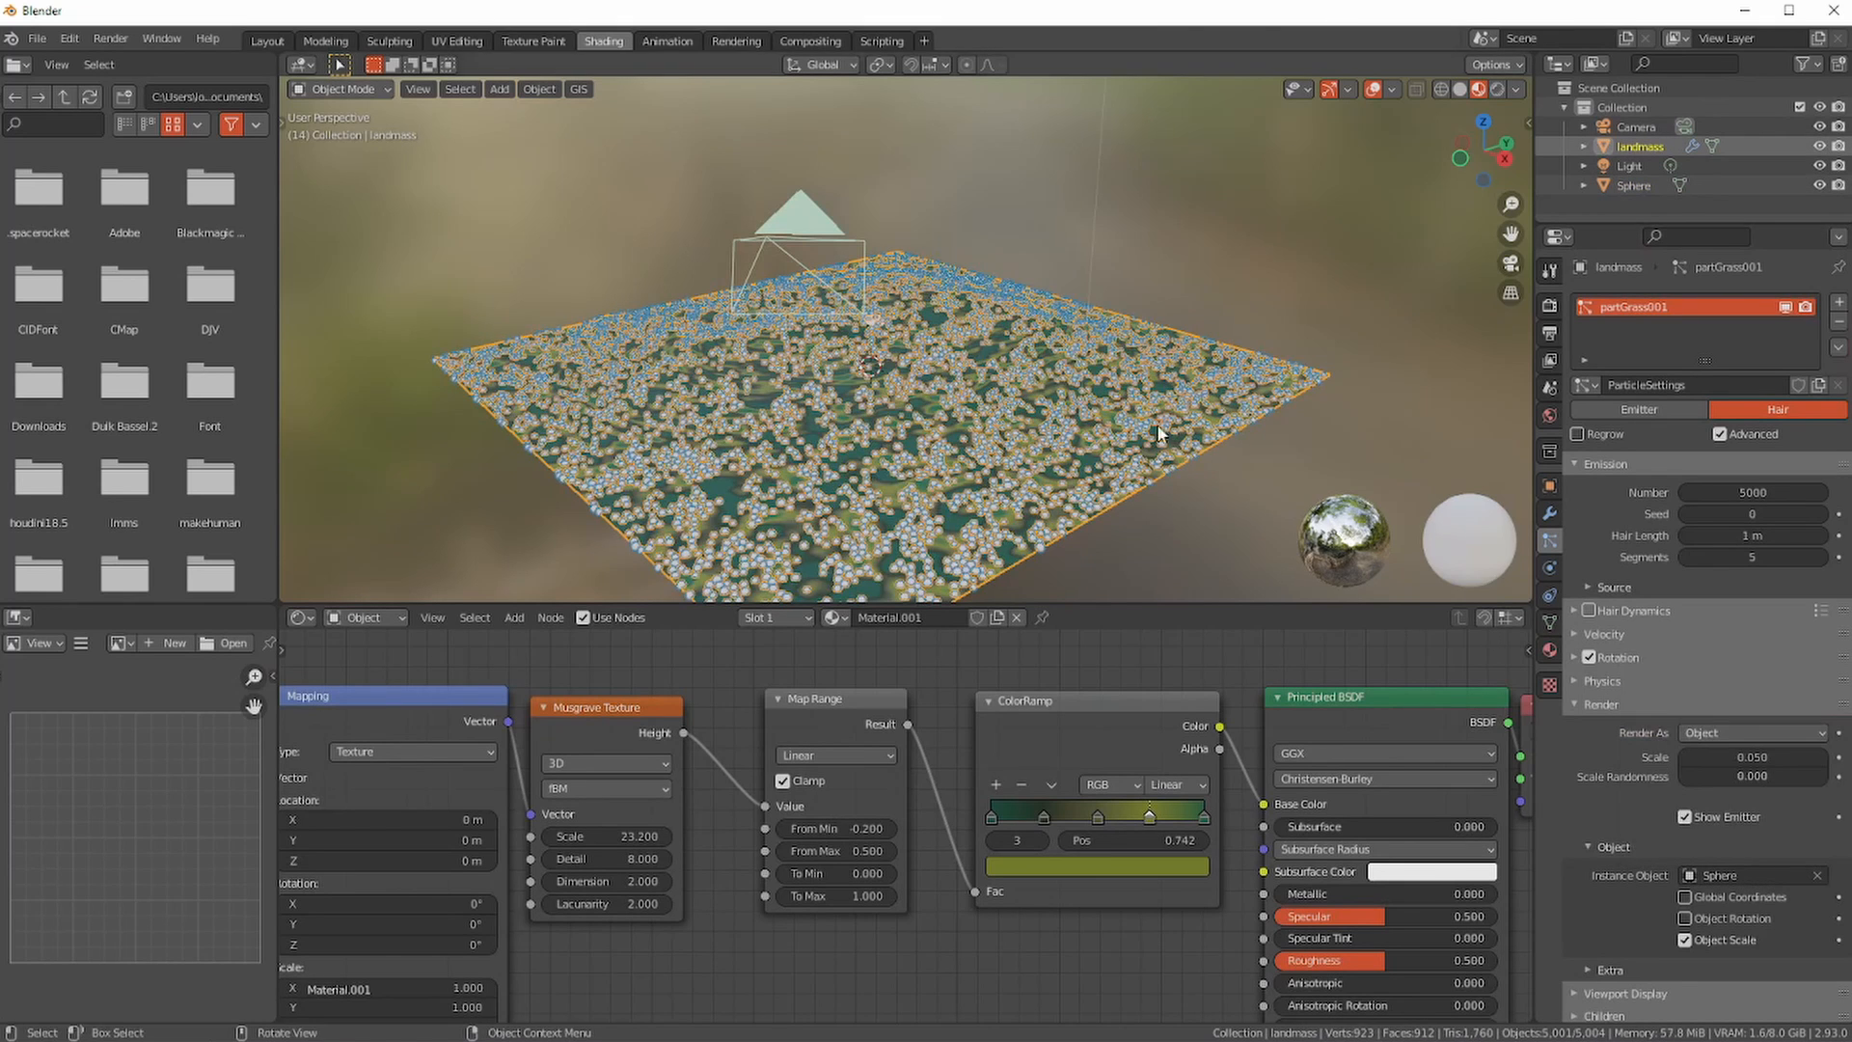
{"action": "middle_click_drag", "start_coordinate": [762, 321], "coordinate": [804, 462]}
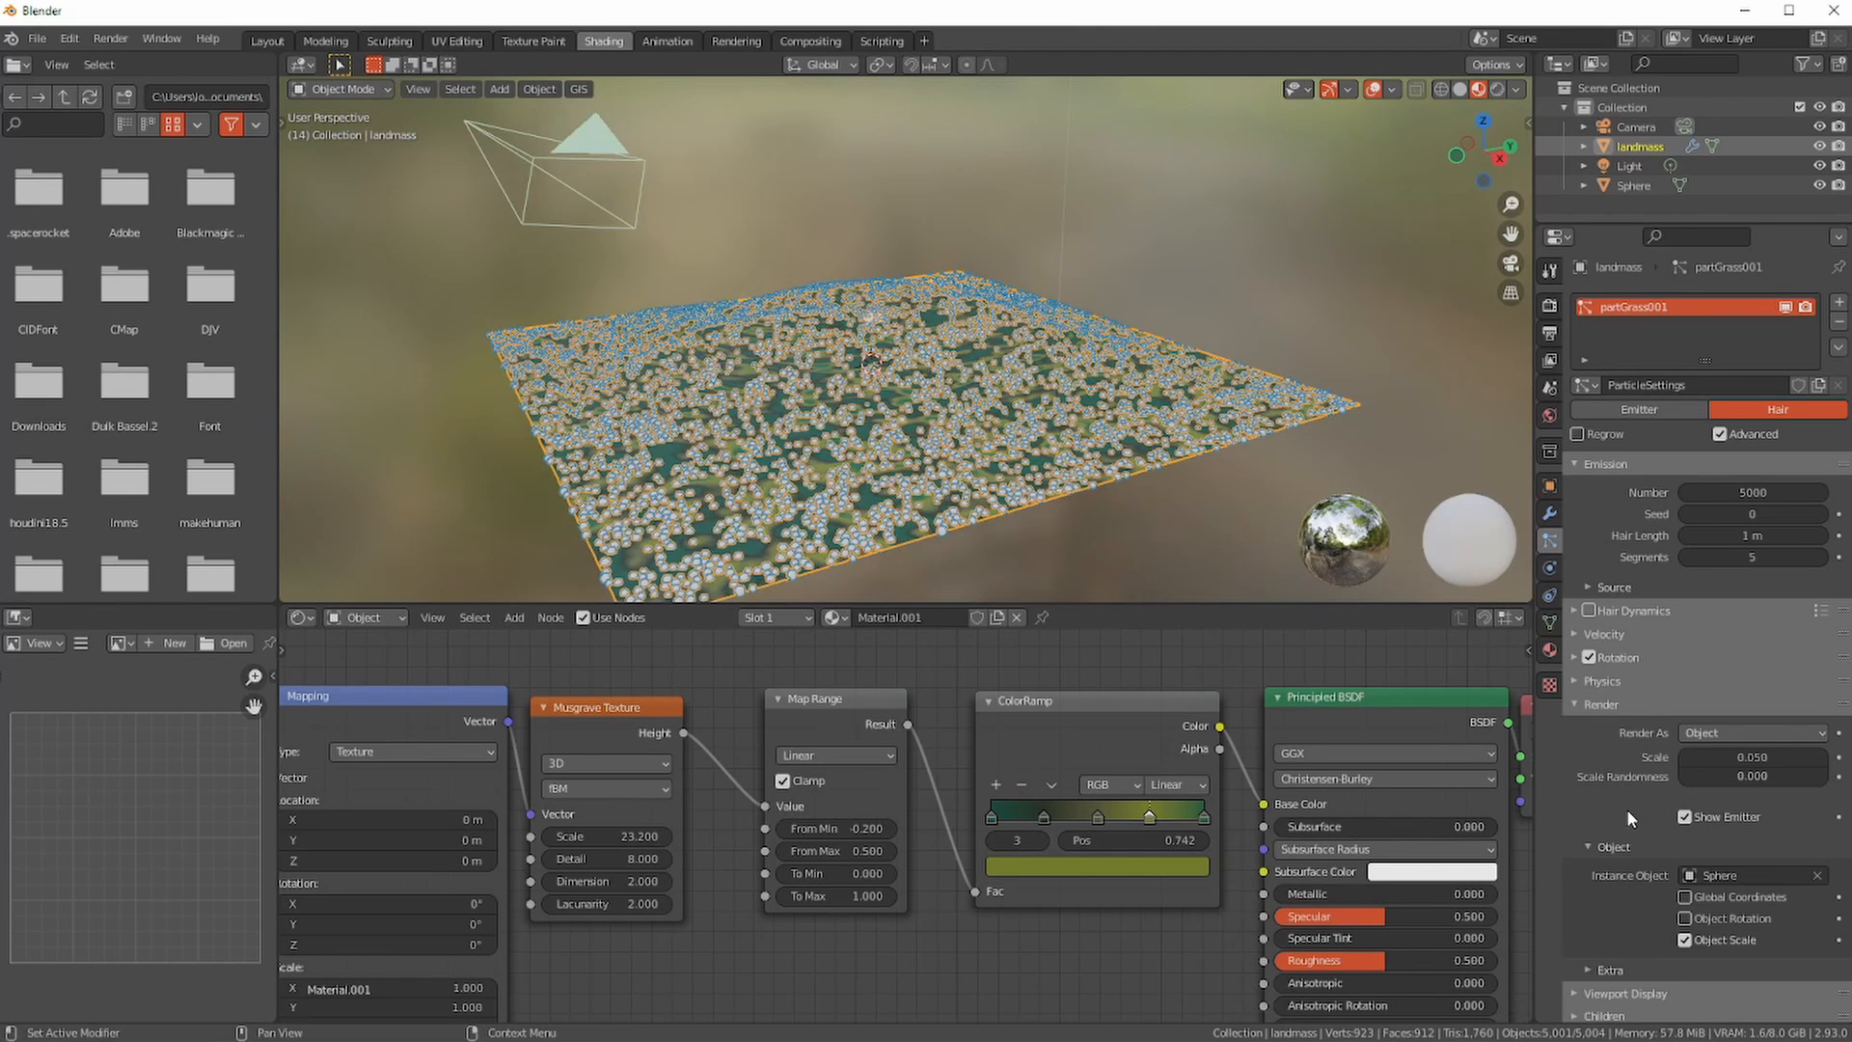
- Keep the particles rendering as Object and set their emission seed to 51
{"action": "scroll", "coordinate": [1628, 810], "scroll_direction": "down", "scroll_amount": 1}
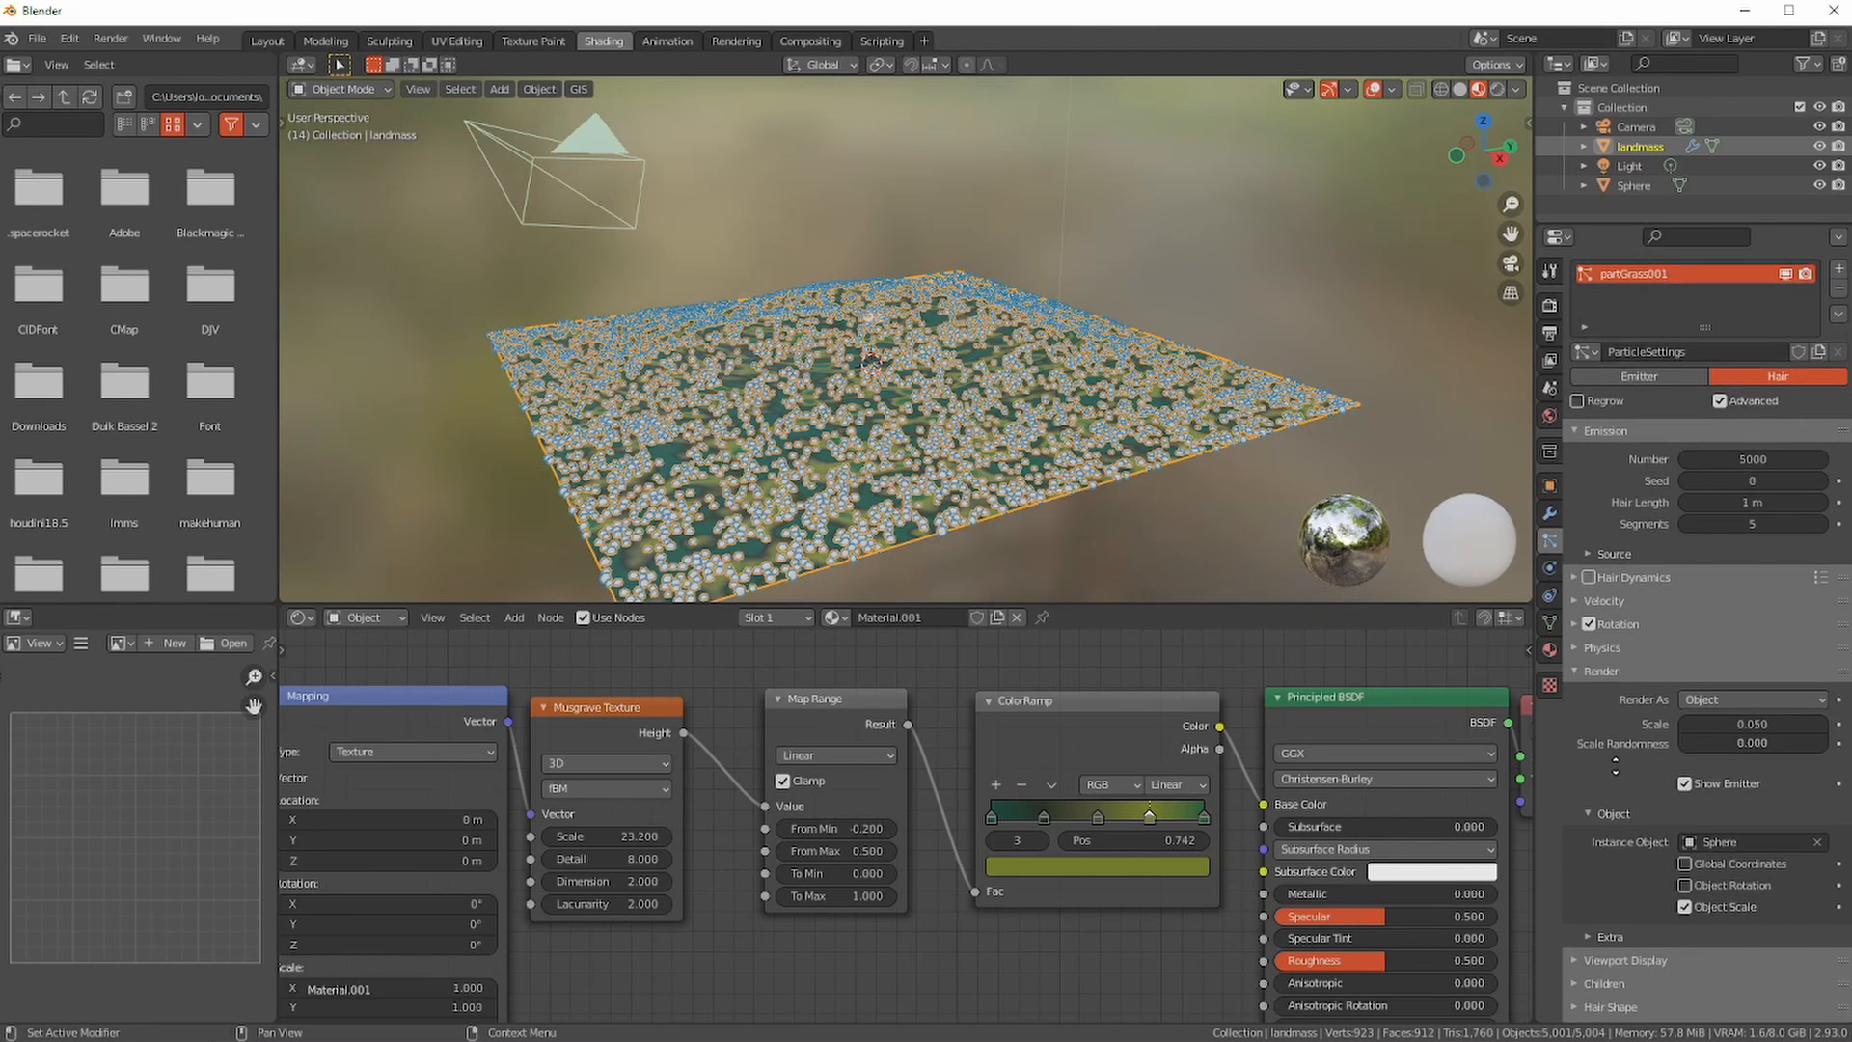
{"action": "left_click", "coordinate": [1689, 700]}
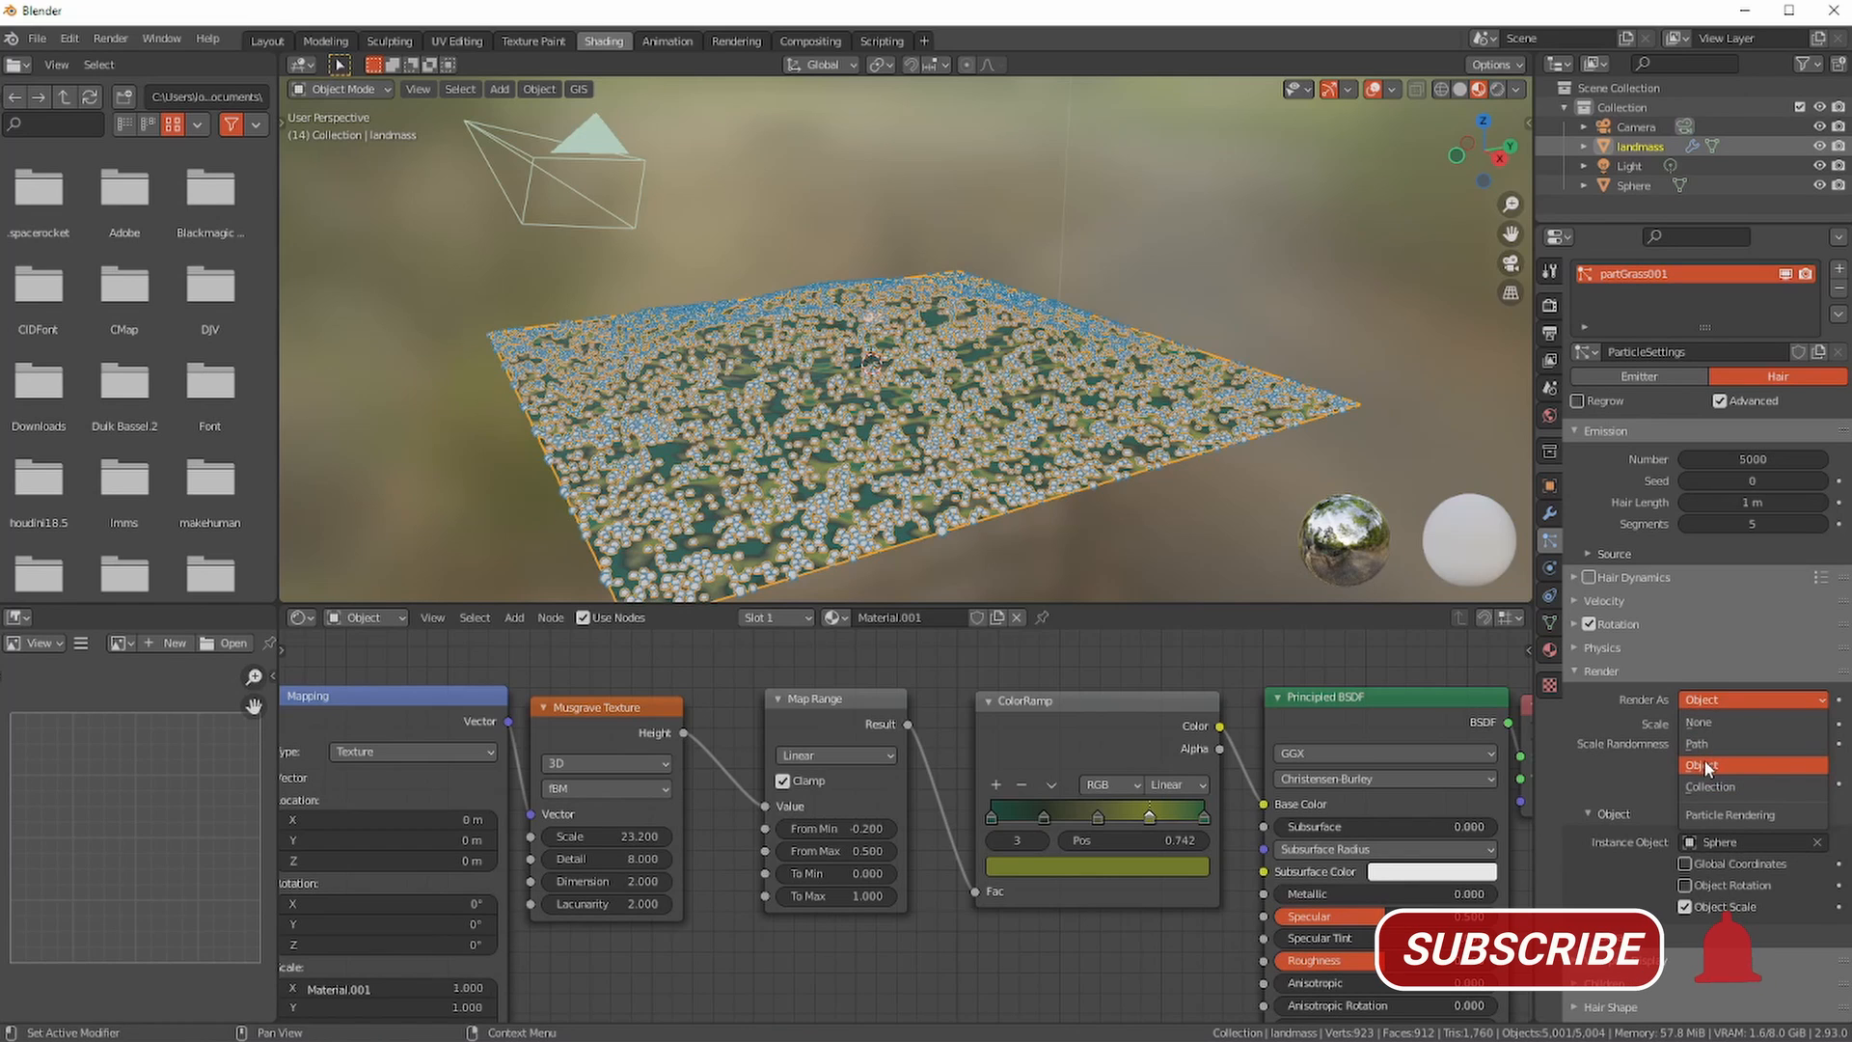
{"action": "left_click", "coordinate": [1704, 764]}
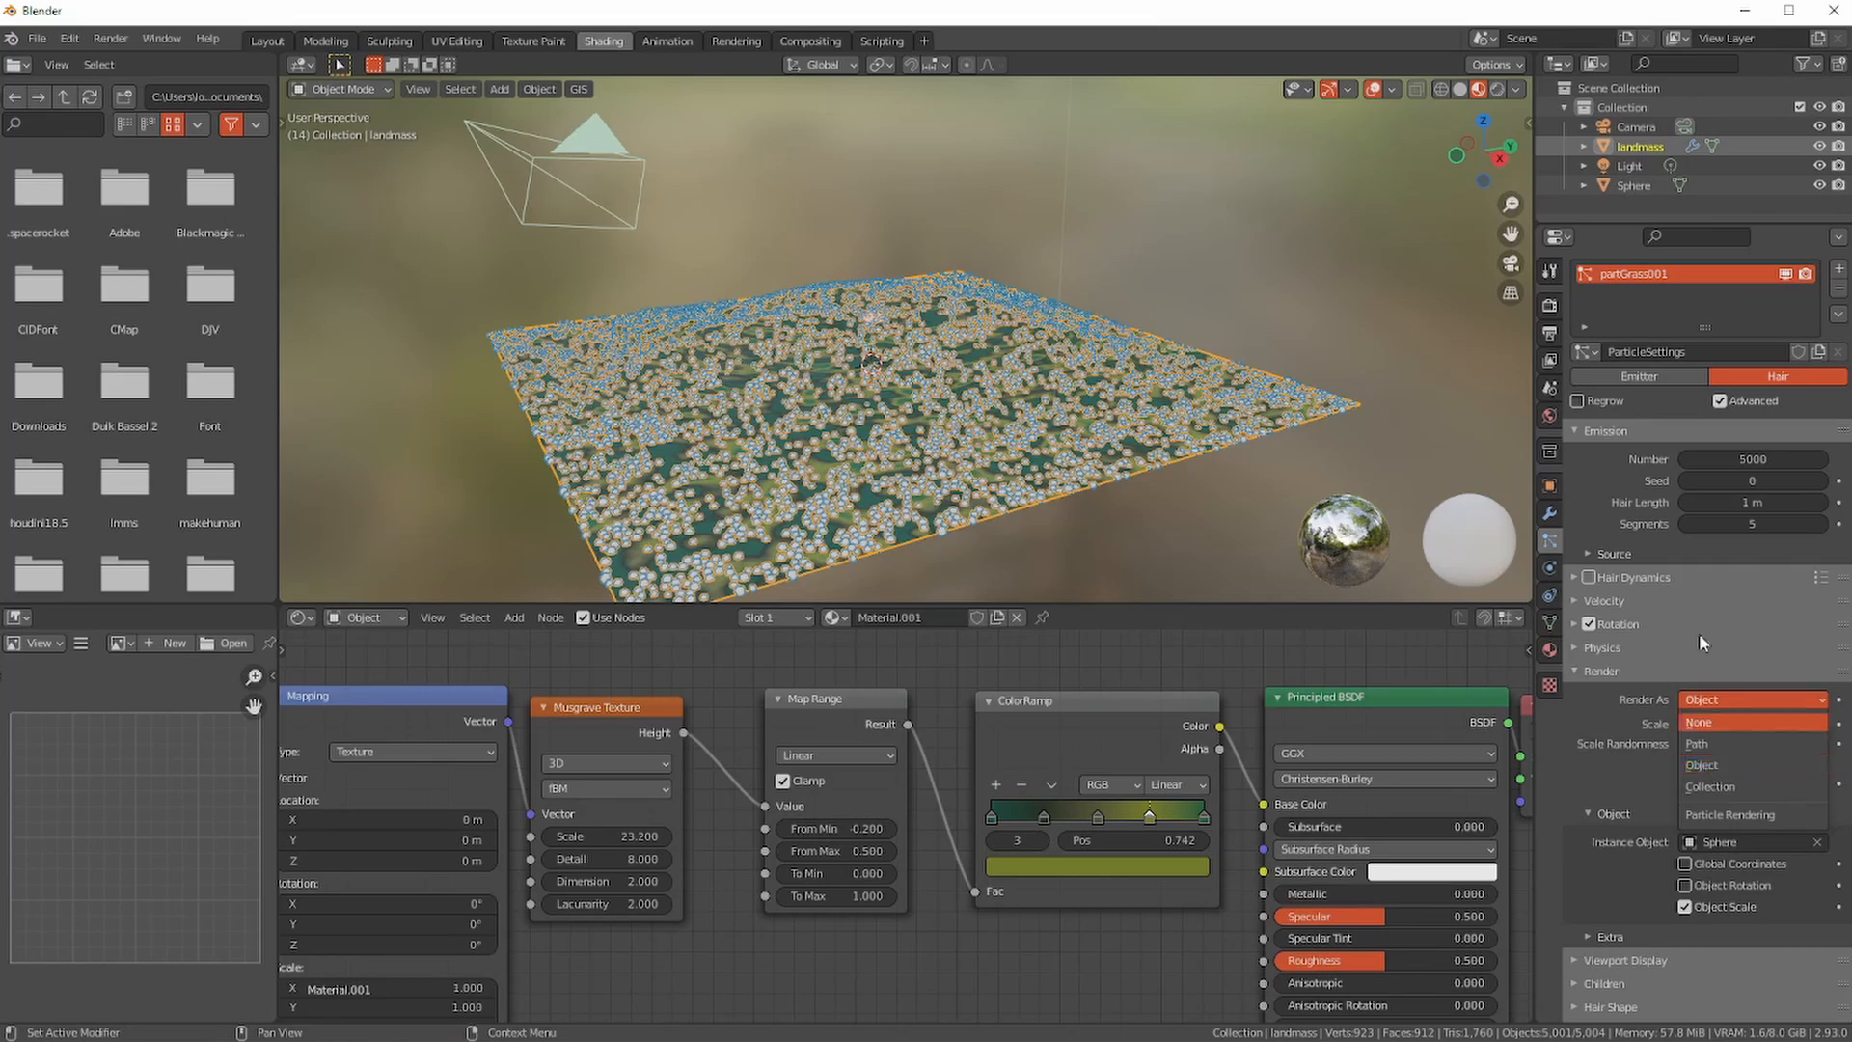
{"action": "left_click_drag", "start_coordinate": [1746, 480], "coordinate": [1818, 480]}
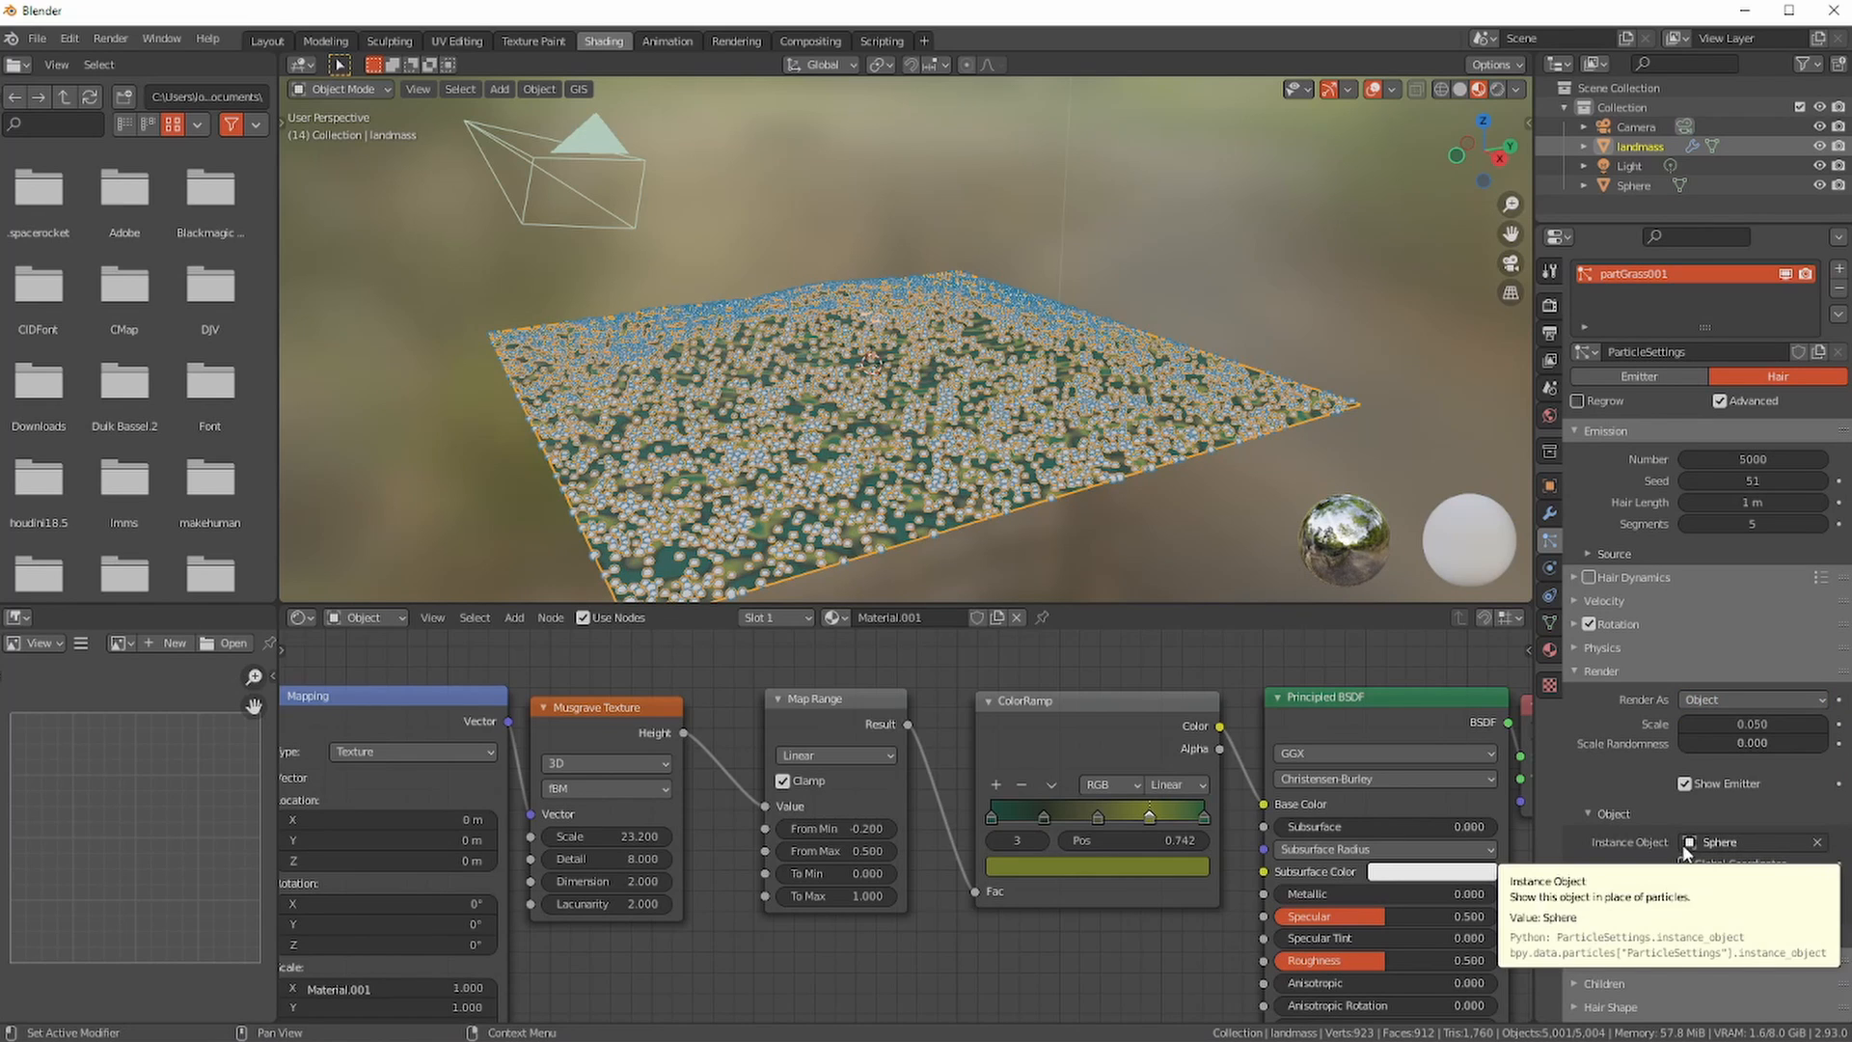
- Switch the particles' render type to Collection and back to Path to restore the grass strands
{"action": "left_click", "coordinate": [1727, 699]}
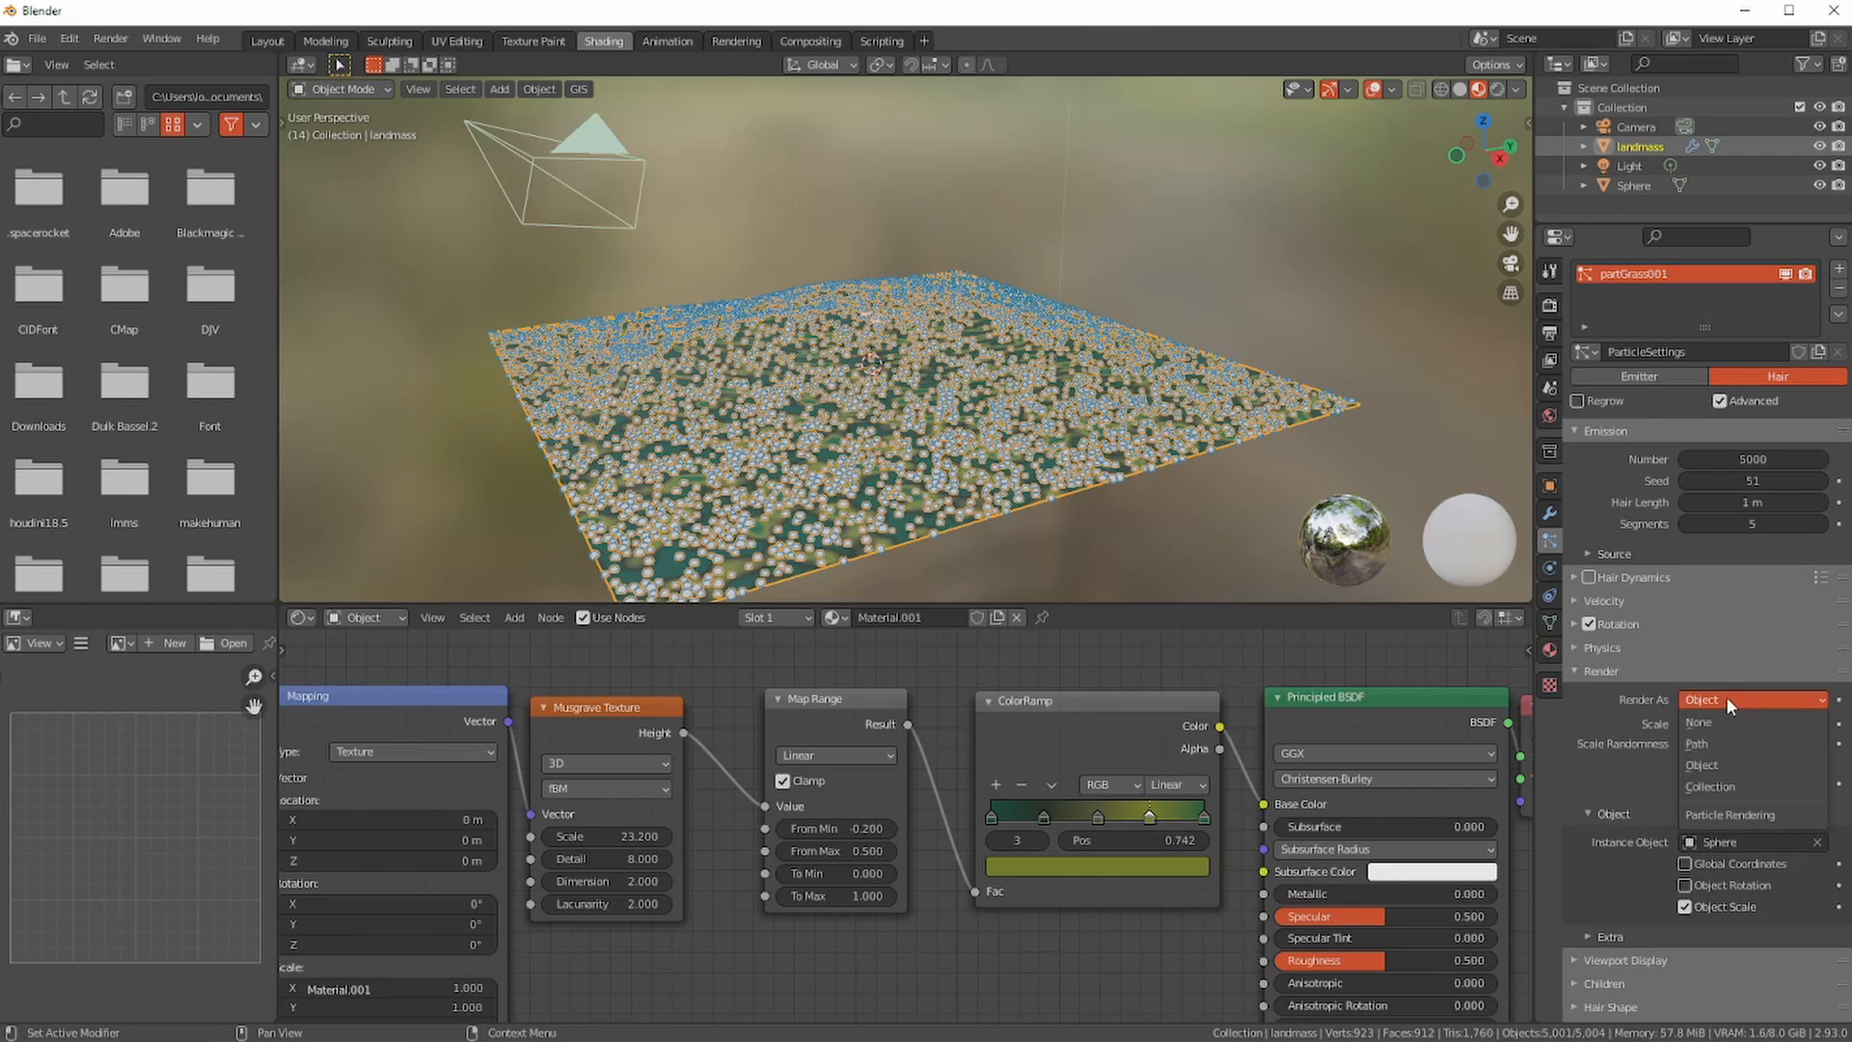
{"action": "left_click", "coordinate": [1717, 787]}
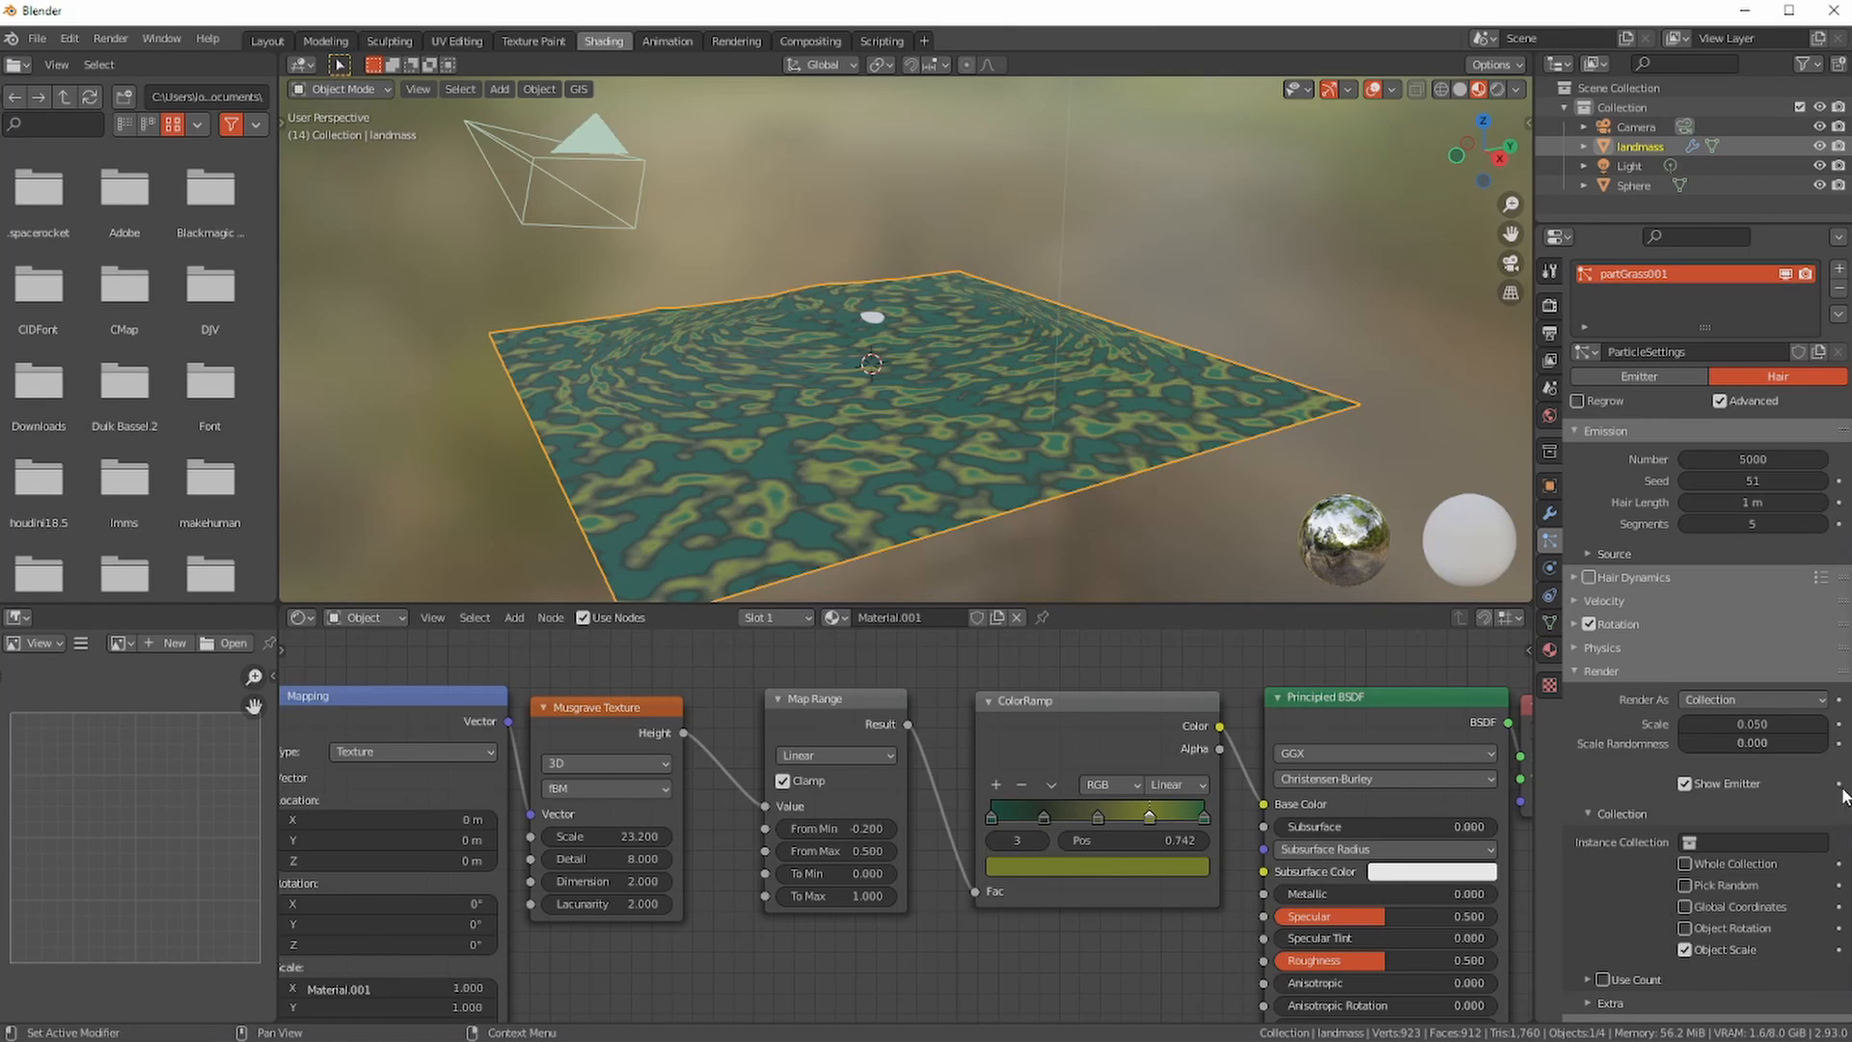
{"action": "left_click", "coordinate": [1705, 699]}
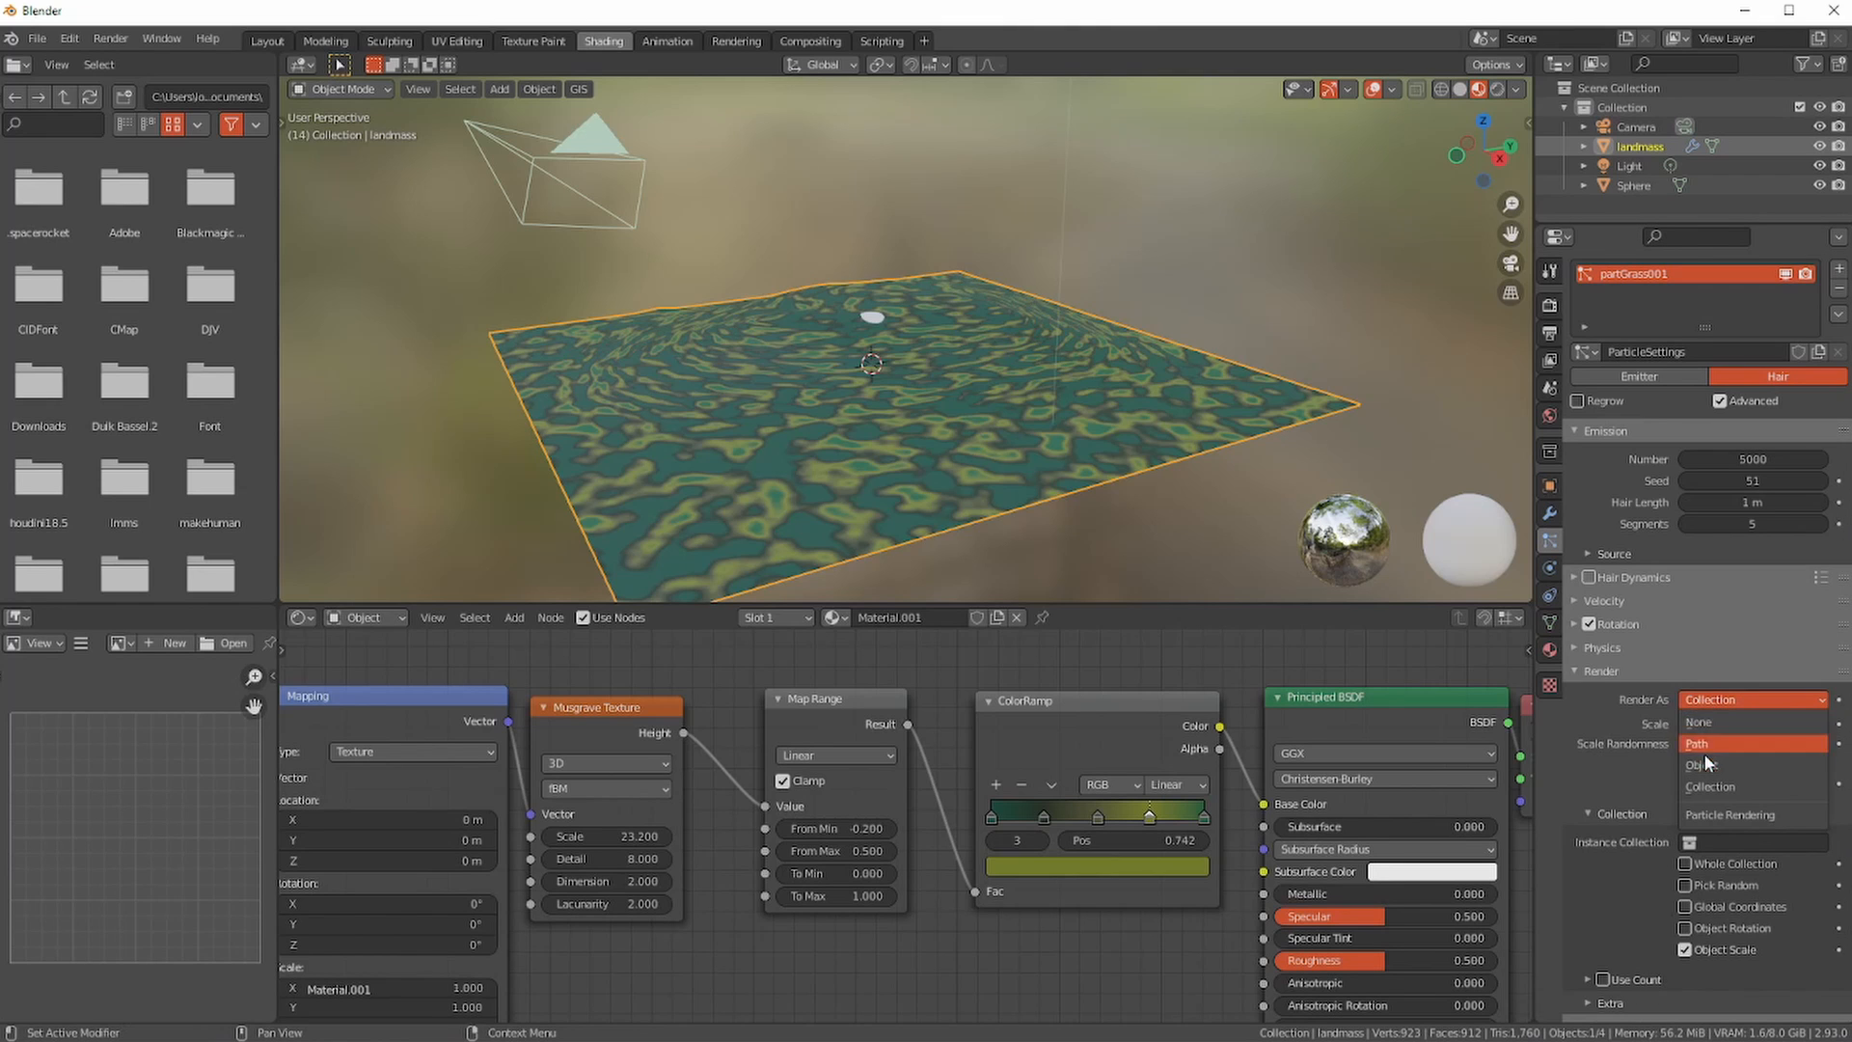
{"action": "left_click", "coordinate": [1702, 742]}
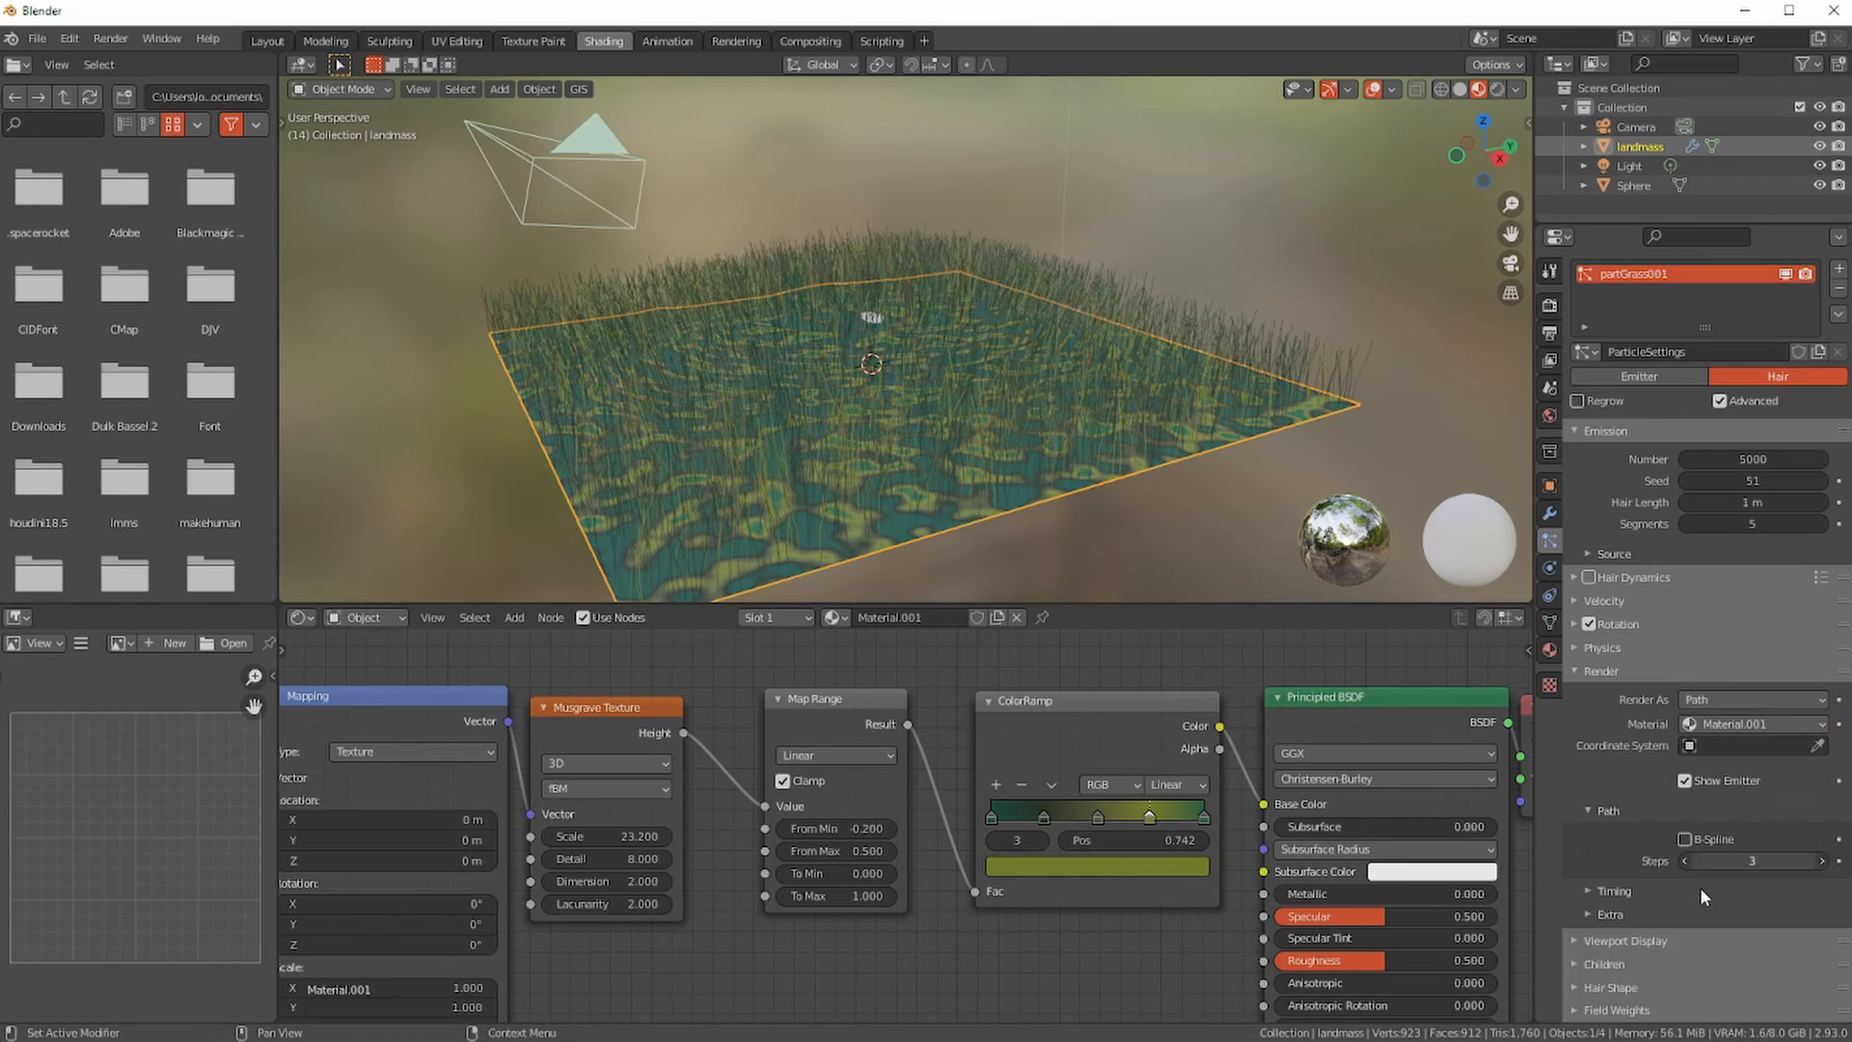
{"action": "left_click", "coordinate": [1728, 725]}
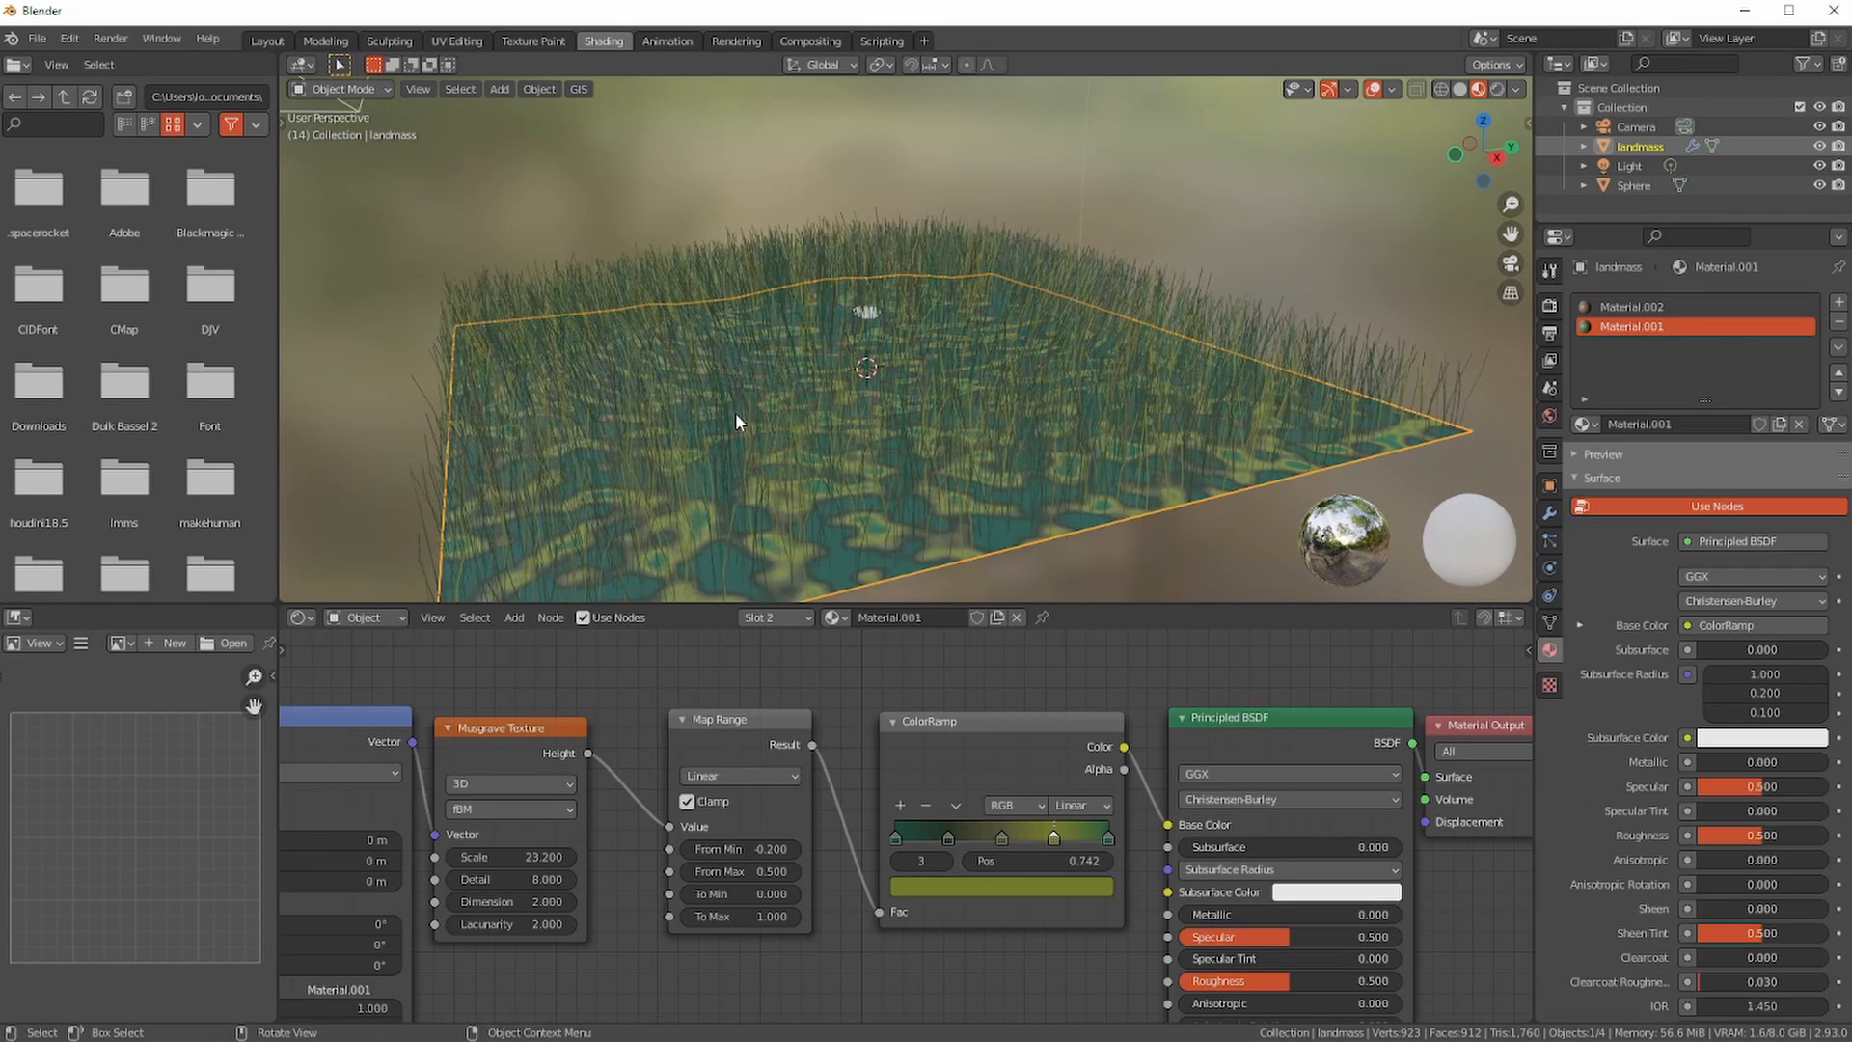
- Delete the UV sphere from the scene
{"action": "middle_click_drag", "start_coordinate": [736, 412], "coordinate": [757, 405]}
{"action": "middle_click_drag", "start_coordinate": [1043, 270], "coordinate": [1364, 430]}
{"action": "left_click", "coordinate": [907, 413]}
{"action": "key", "text": "Delete"}
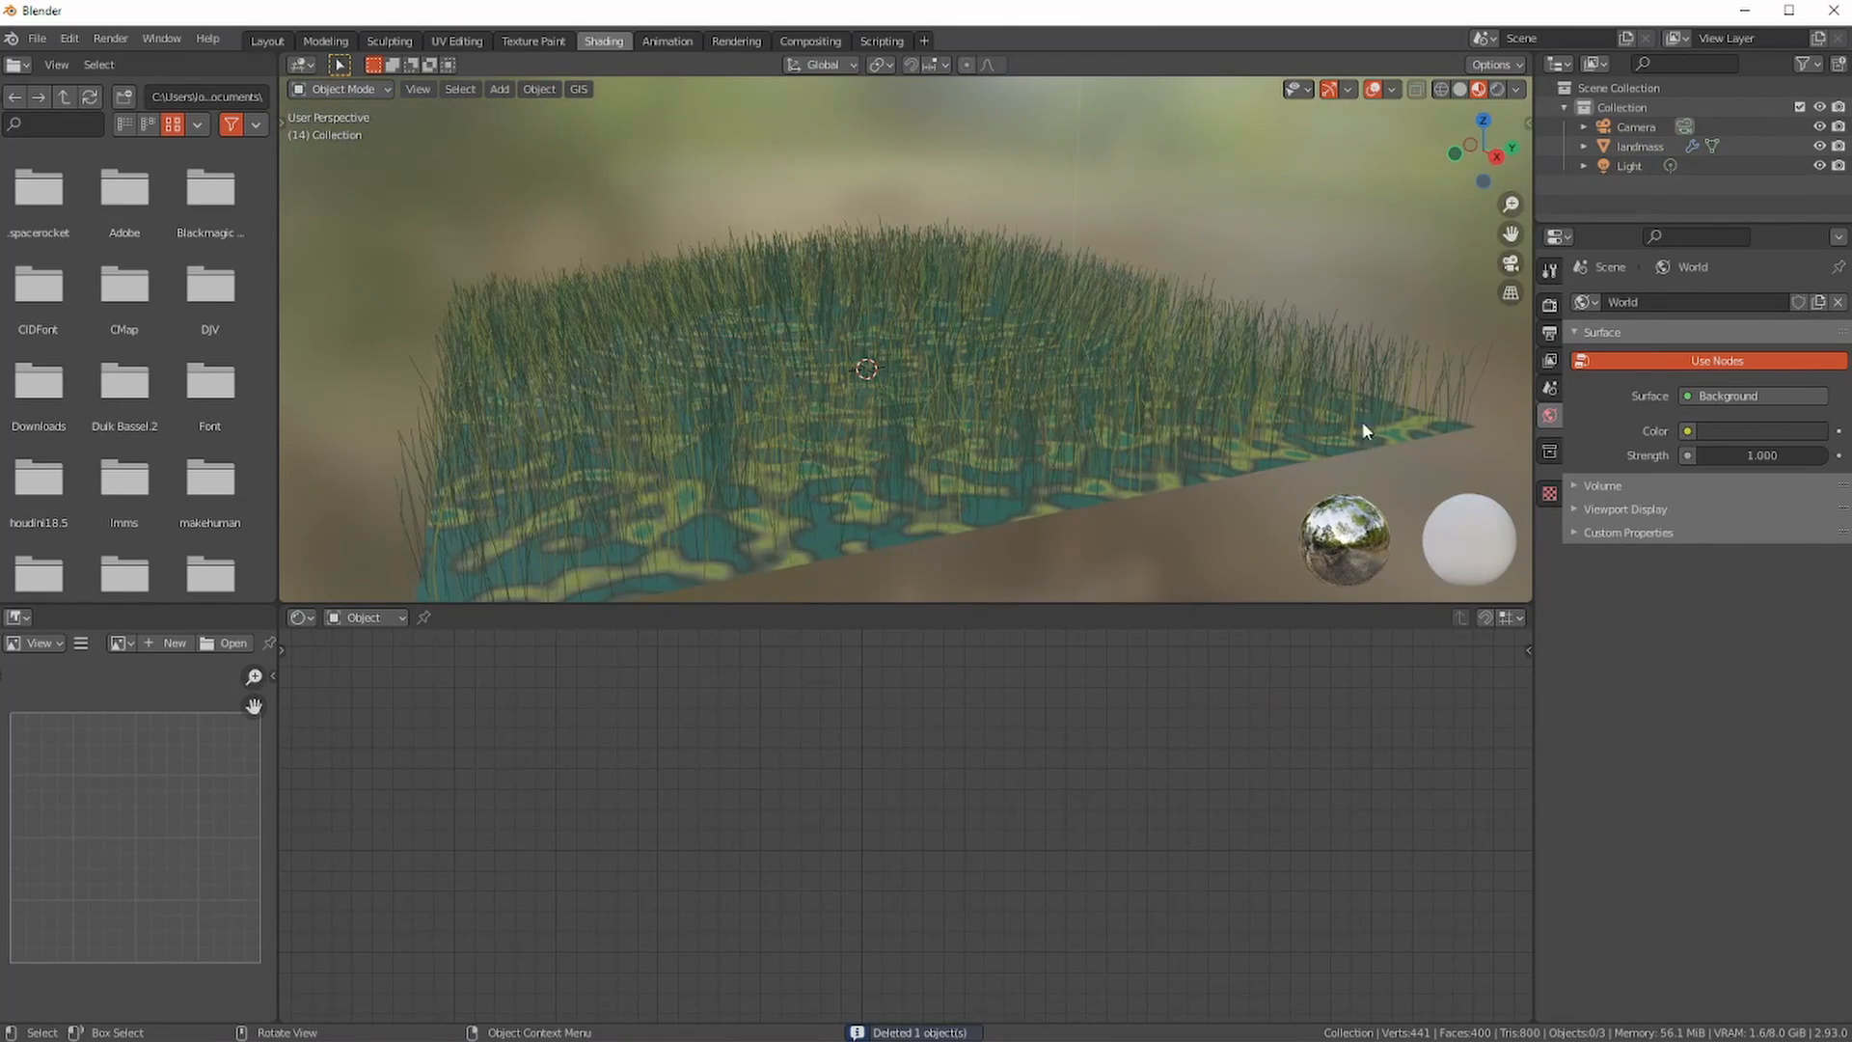
- Select the landmass and show the Render settings of its grass particle system
{"action": "left_click", "coordinate": [1294, 409]}
{"action": "left_click", "coordinate": [1549, 649]}
{"action": "scroll", "coordinate": [1588, 621], "scroll_direction": "down", "scroll_amount": 5}
{"action": "scroll", "coordinate": [1600, 822], "scroll_direction": "up", "scroll_amount": 6}
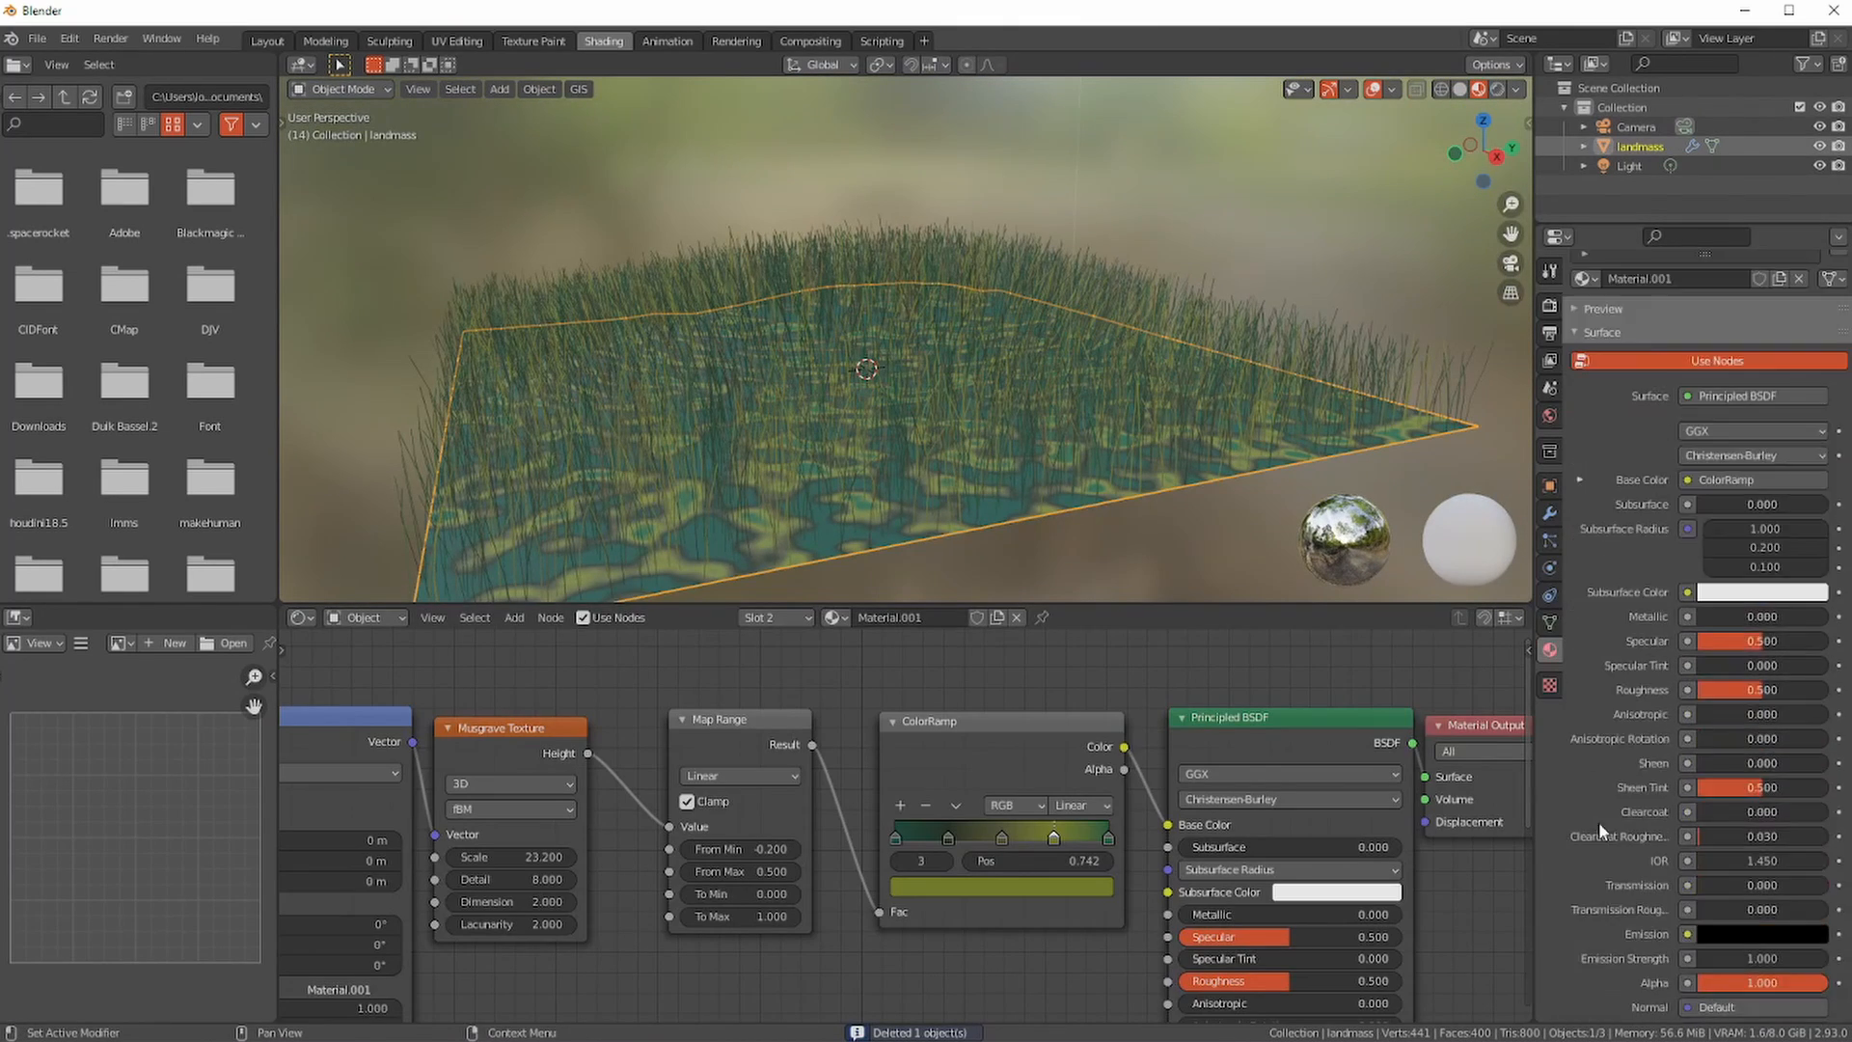
{"action": "left_click", "coordinate": [1549, 542]}
{"action": "scroll", "coordinate": [1607, 753], "scroll_direction": "down", "scroll_amount": 1}
{"action": "left_click", "coordinate": [1606, 679]}
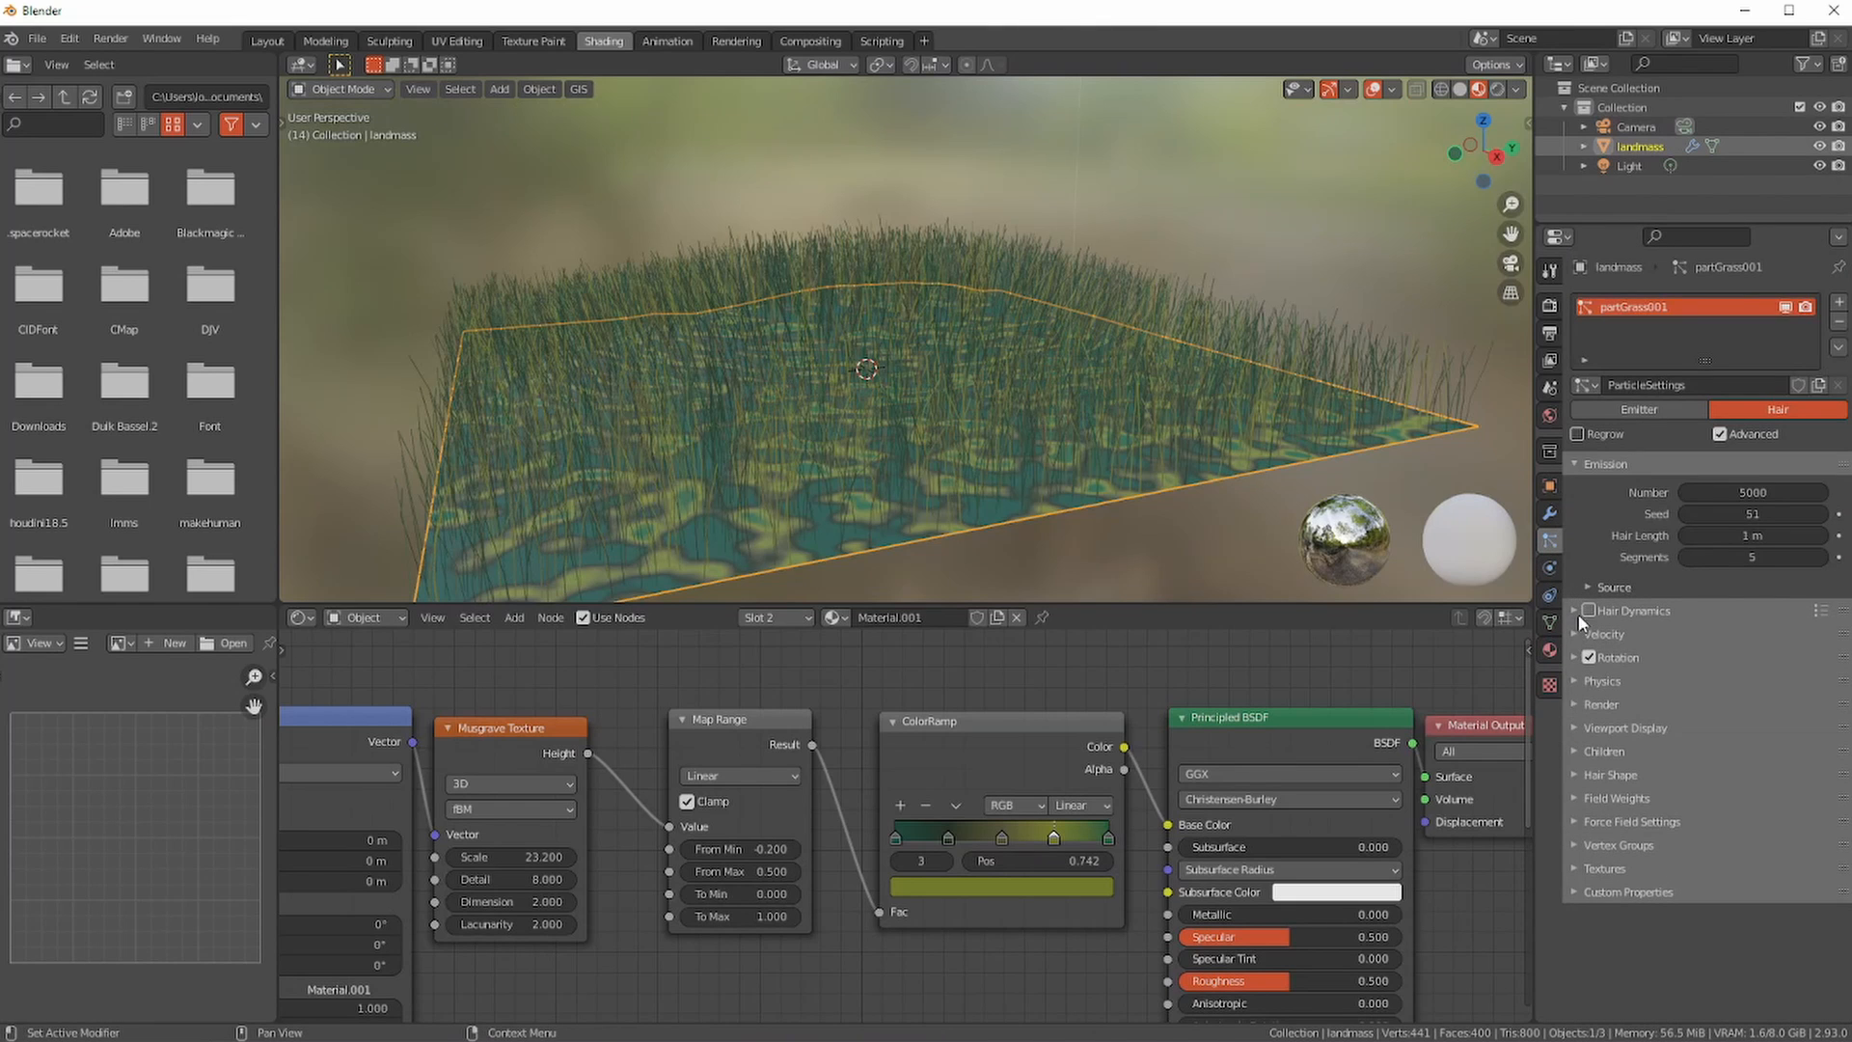
{"action": "left_click", "coordinate": [1579, 705]}
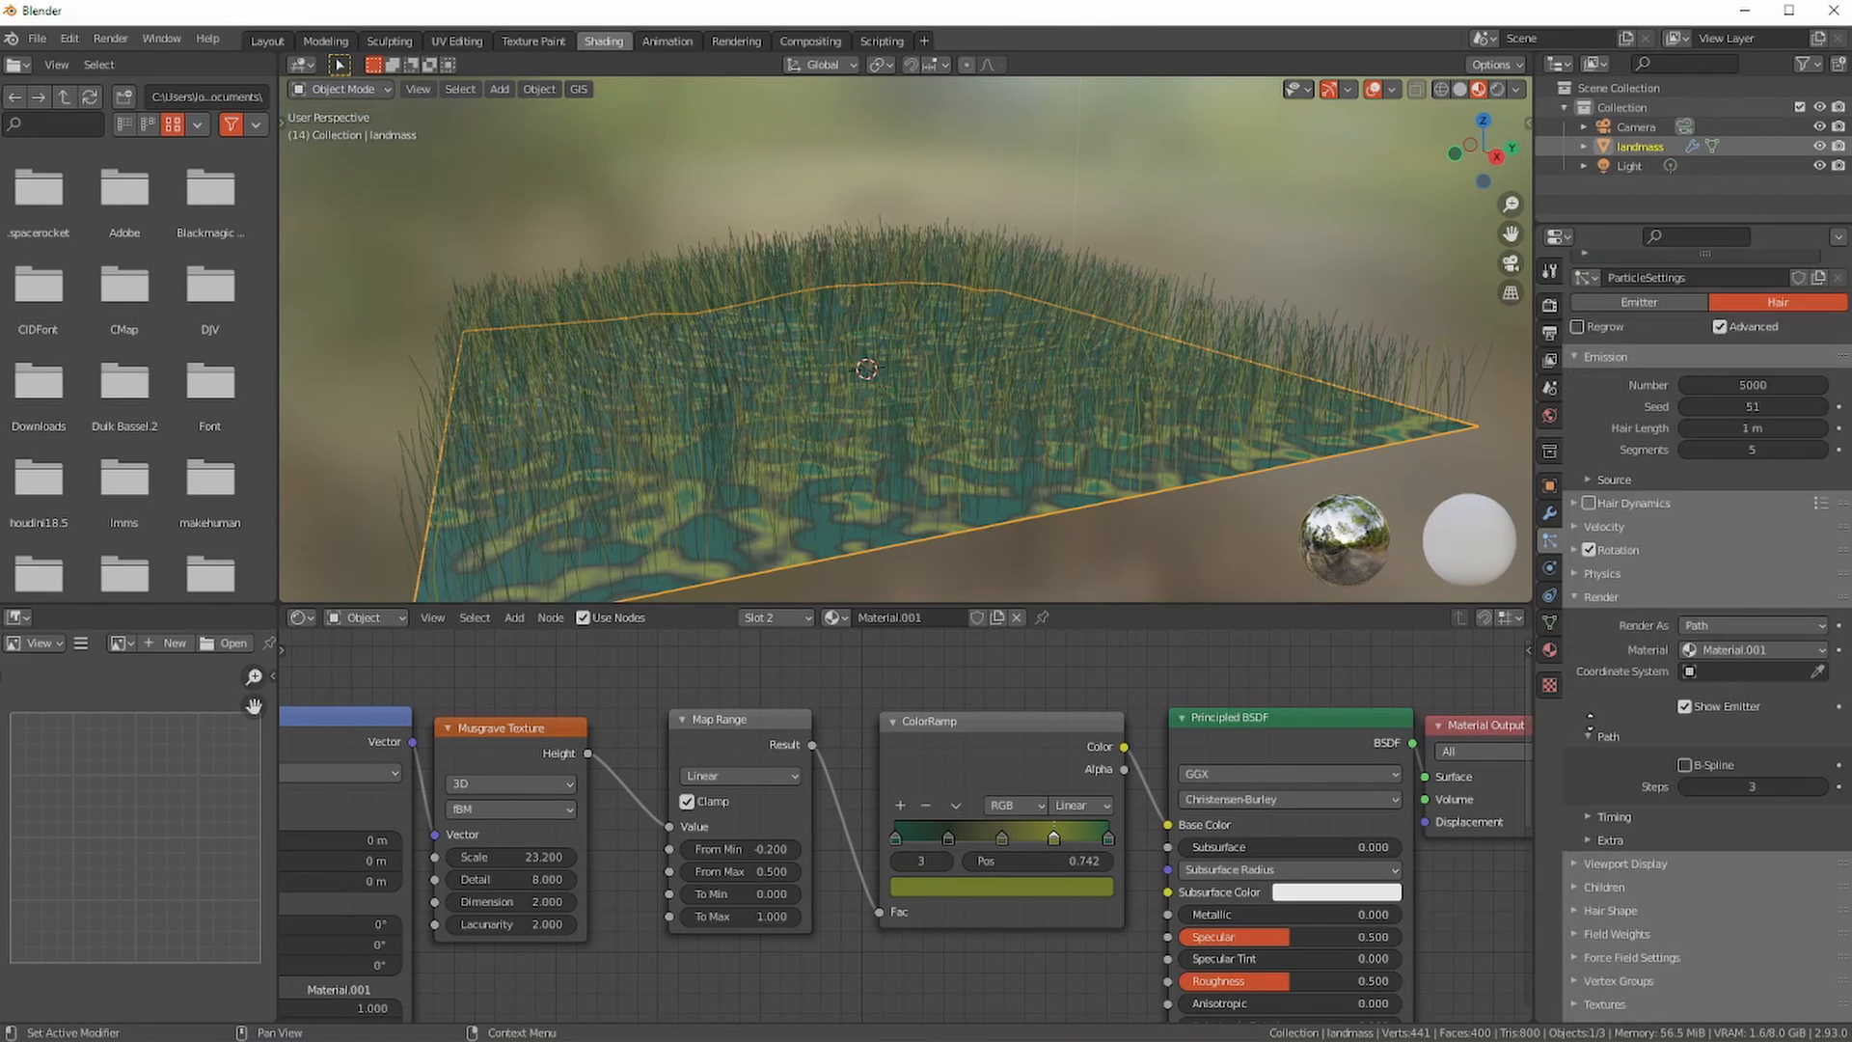
- Enable Simple children for the grass particles
{"action": "scroll", "coordinate": [1609, 878], "scroll_direction": "down", "scroll_amount": 3}
{"action": "left_click", "coordinate": [1577, 871]}
{"action": "scroll", "coordinate": [1577, 871], "scroll_direction": "down", "scroll_amount": 1}
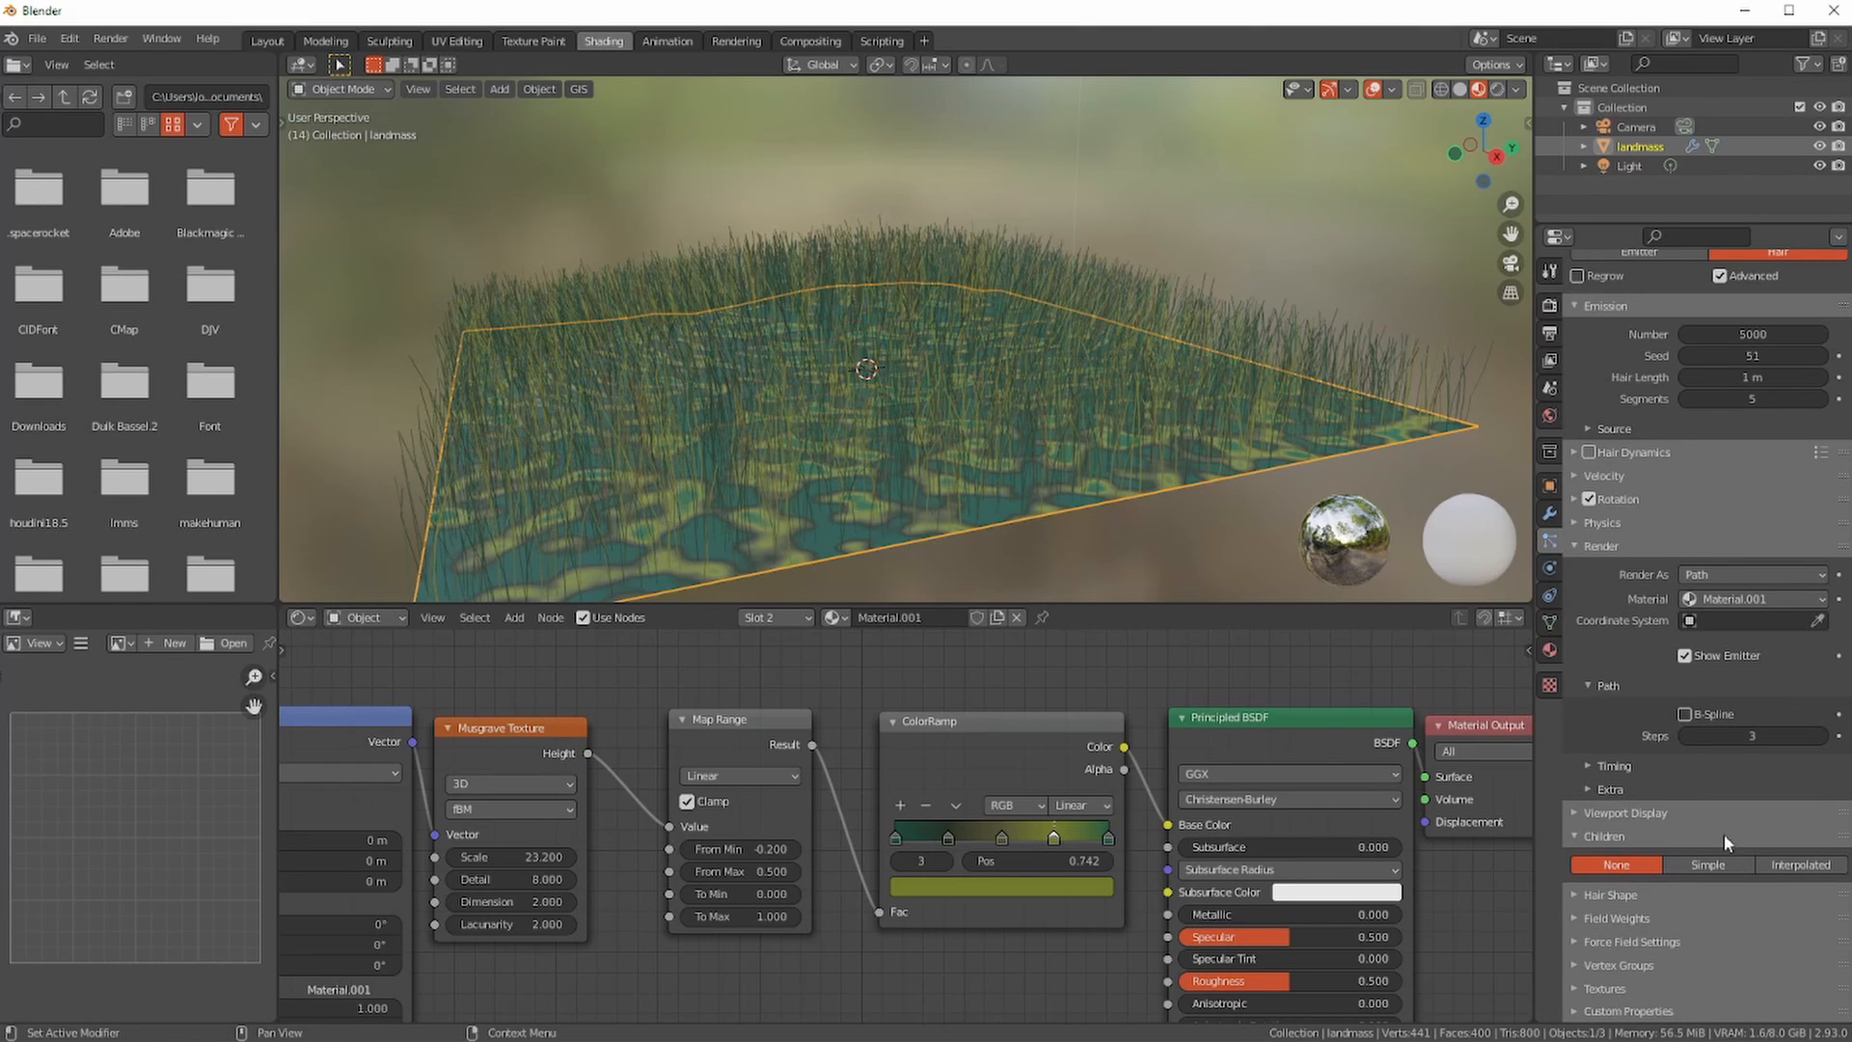
{"action": "left_click", "coordinate": [1707, 870]}
{"action": "mouse_move", "coordinate": [989, 437]}
{"action": "middle_mouse_down"}
{"action": "mouse_move", "coordinate": [1015, 450]}
{"action": "mouse_move", "coordinate": [935, 401]}
{"action": "mouse_move", "coordinate": [922, 436]}
{"action": "mouse_move", "coordinate": [808, 434]}
{"action": "mouse_move", "coordinate": [789, 452]}
{"action": "mouse_move", "coordinate": [948, 462]}
{"action": "mouse_move", "coordinate": [980, 416]}
{"action": "mouse_move", "coordinate": [993, 520]}
{"action": "mouse_move", "coordinate": [1033, 465]}
{"action": "mouse_move", "coordinate": [1003, 431]}
{"action": "middle_mouse_up"}
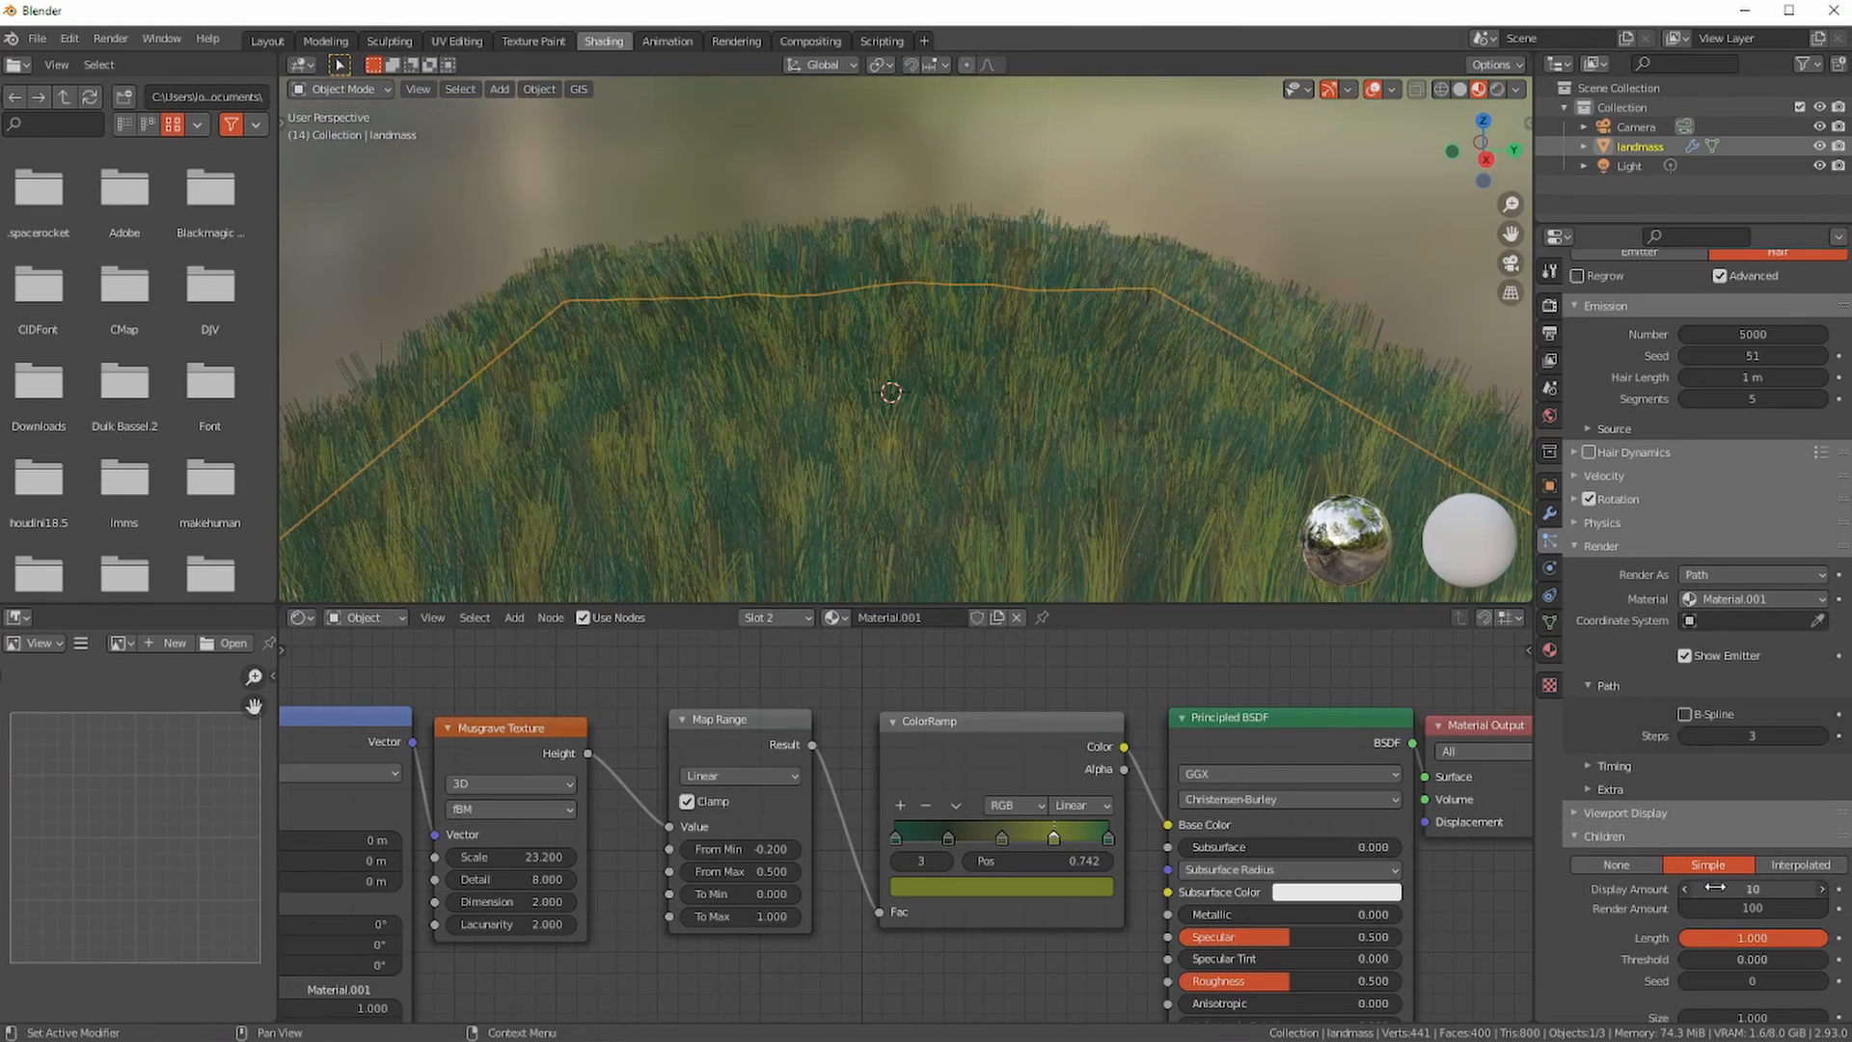
- Compare the None, Simple and Interpolated child types on the grass and leave the children set to Interpolated
{"action": "left_click", "coordinate": [1784, 867]}
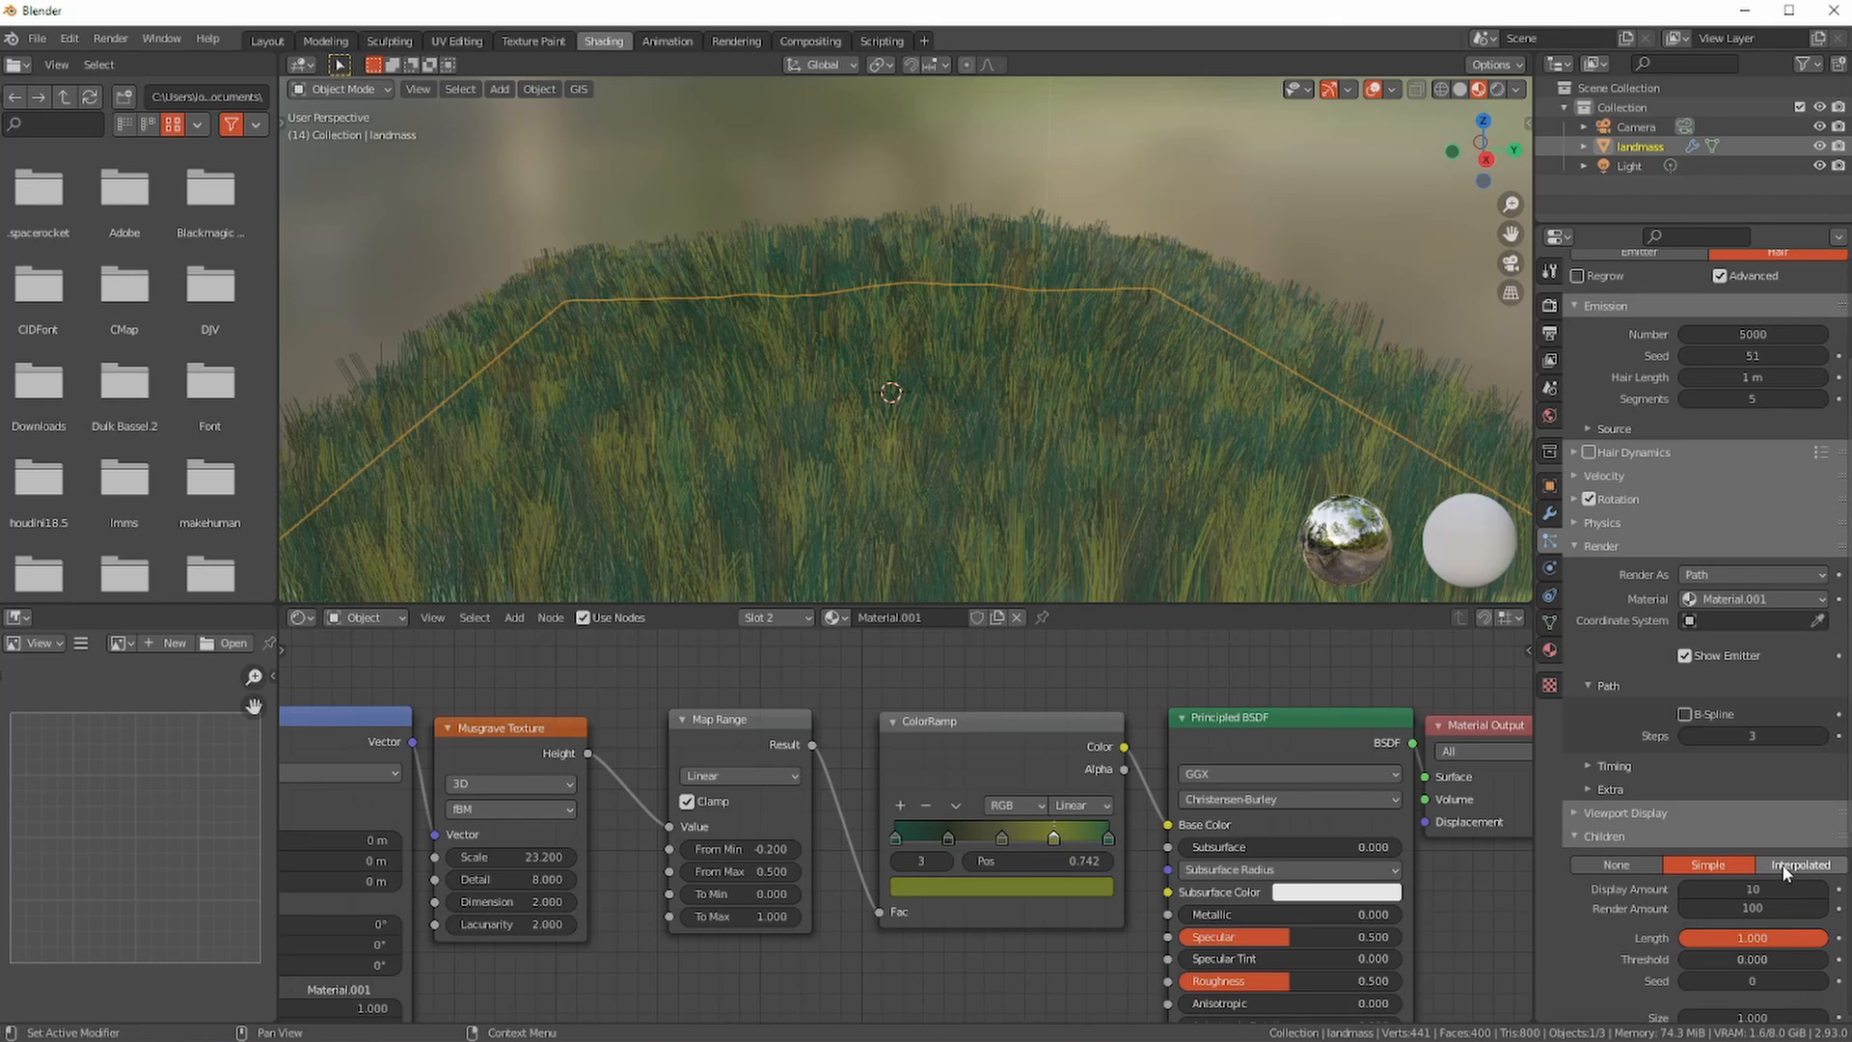
{"action": "left_click", "coordinate": [1705, 865]}
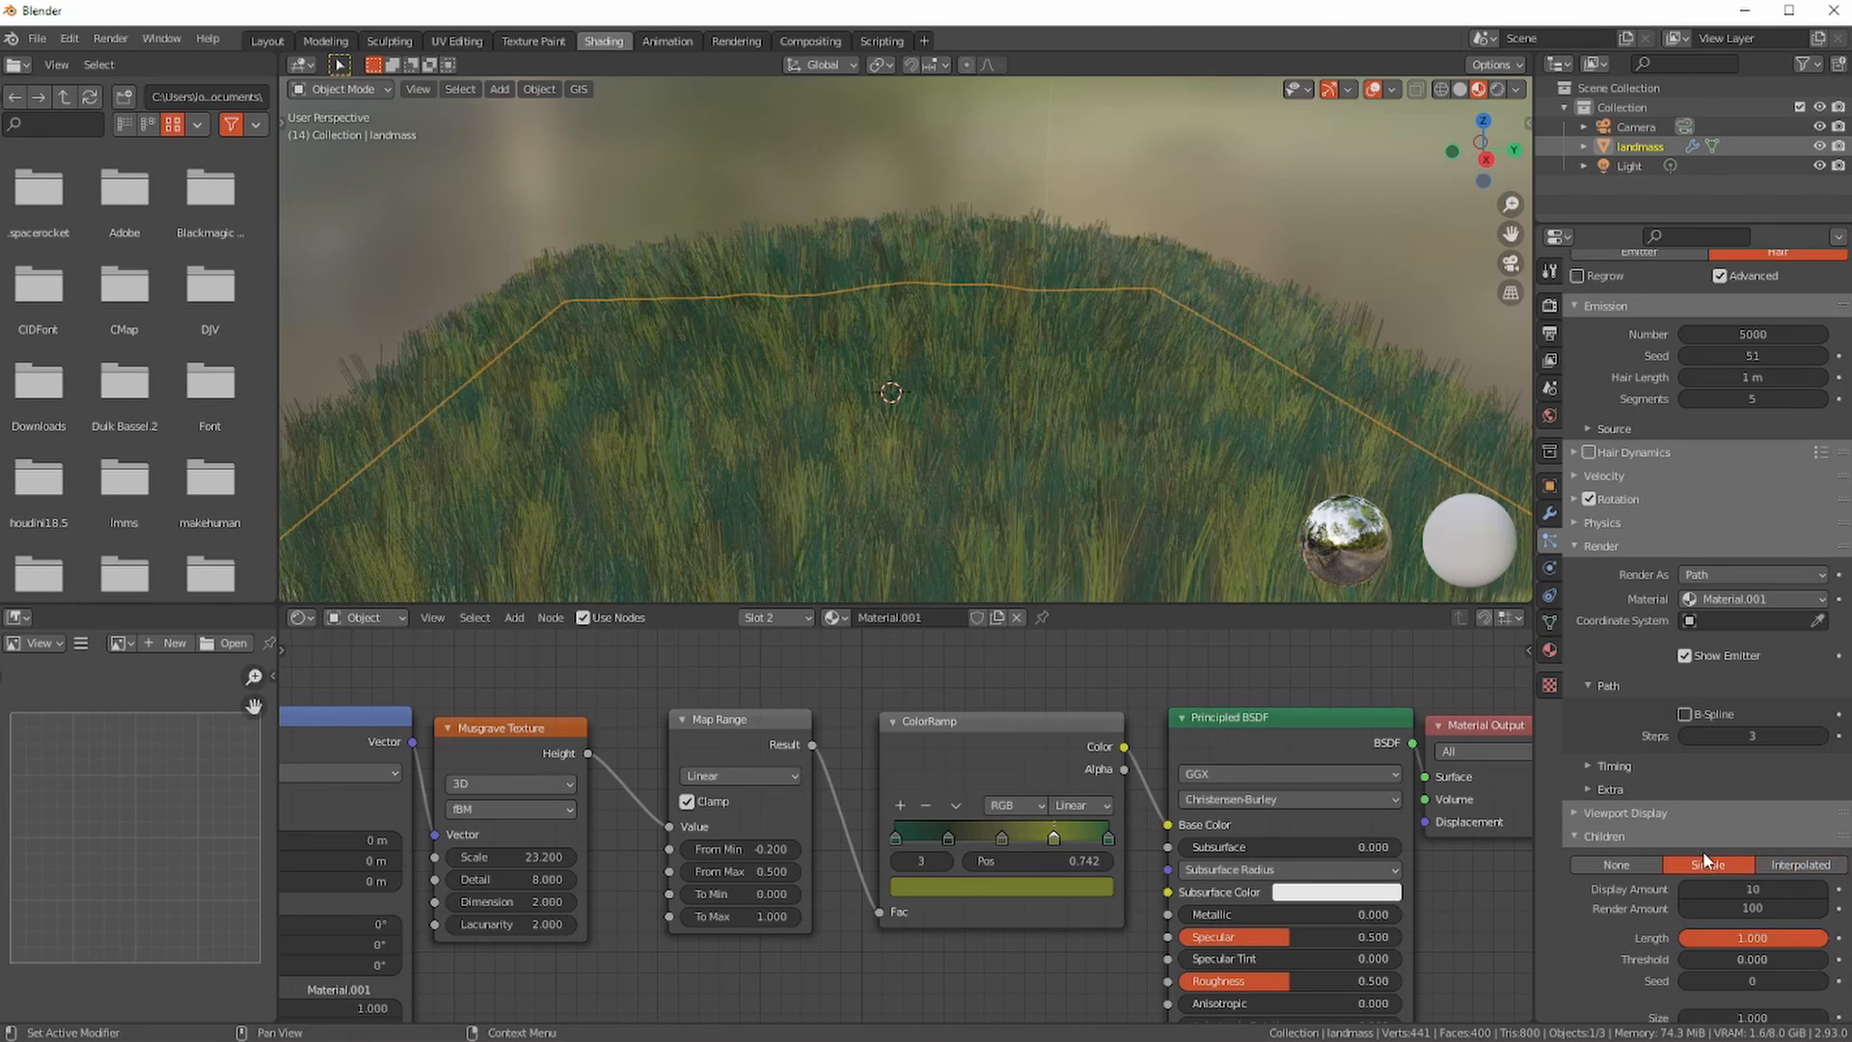
{"action": "left_click", "coordinate": [1783, 868]}
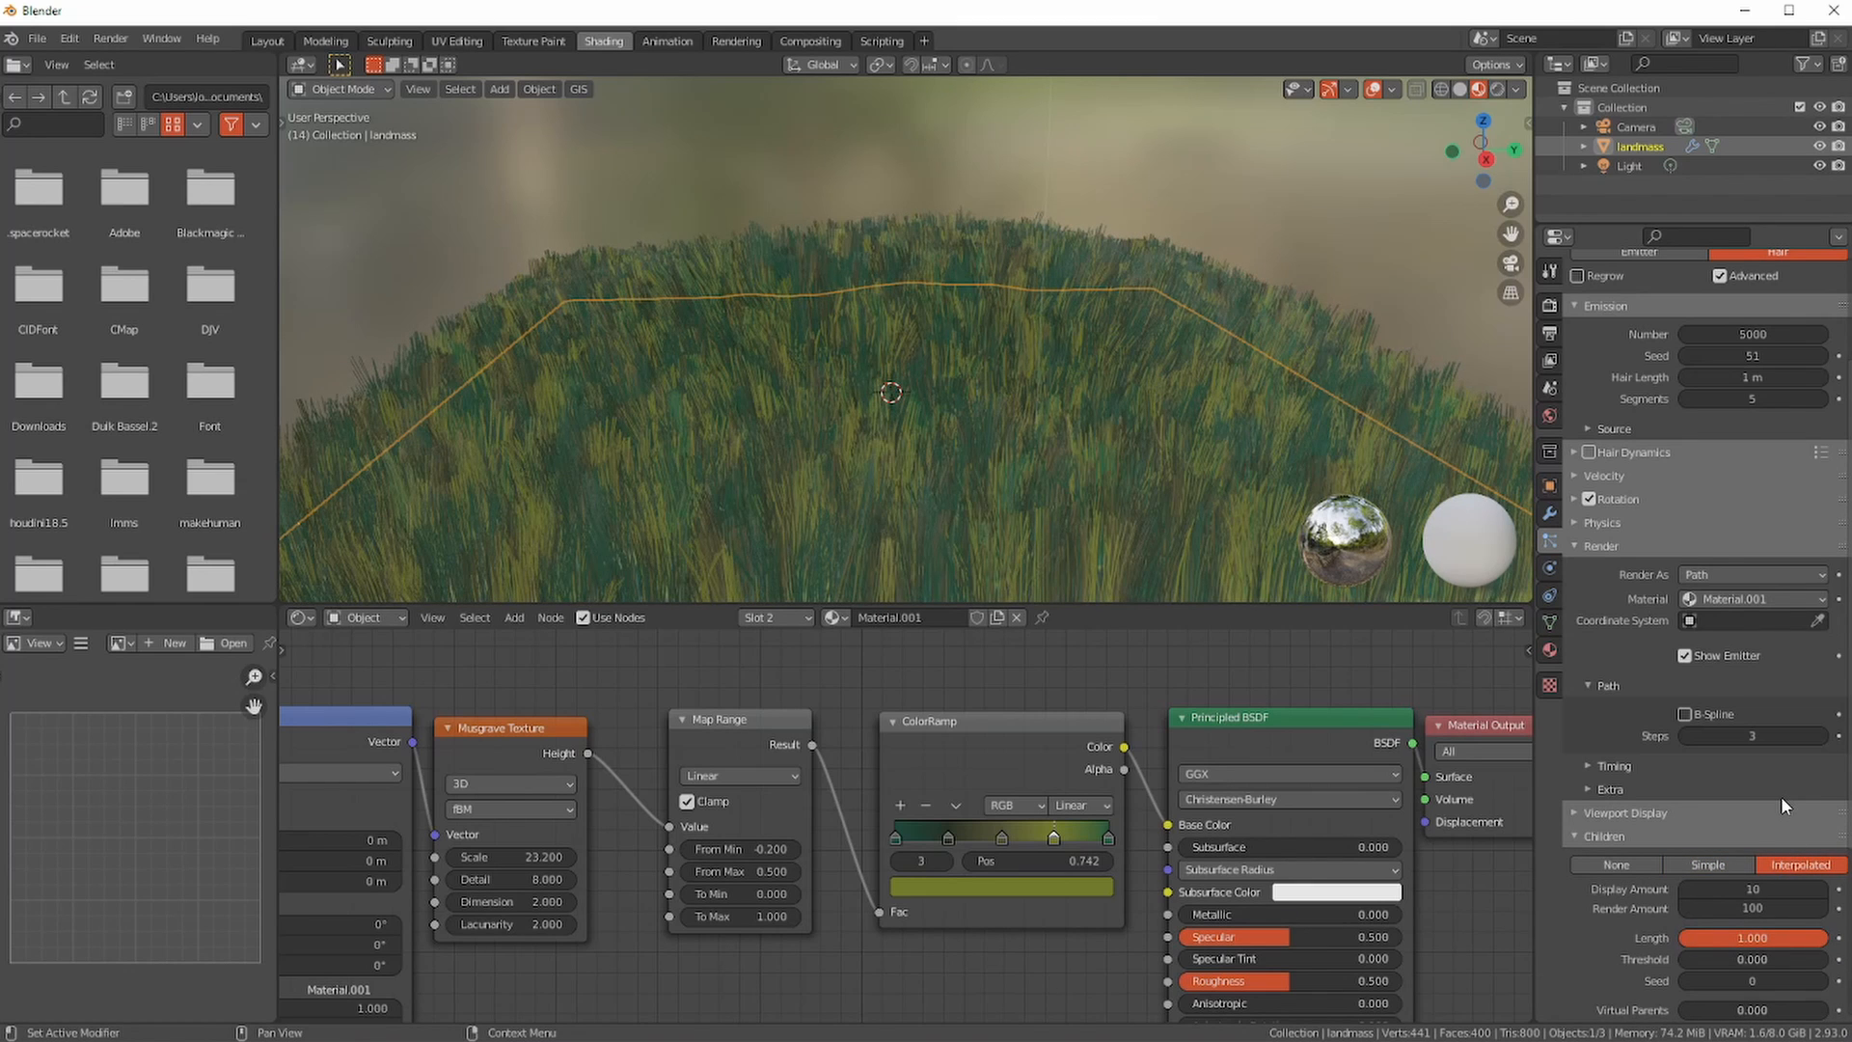
{"action": "left_click", "coordinate": [1616, 865]}
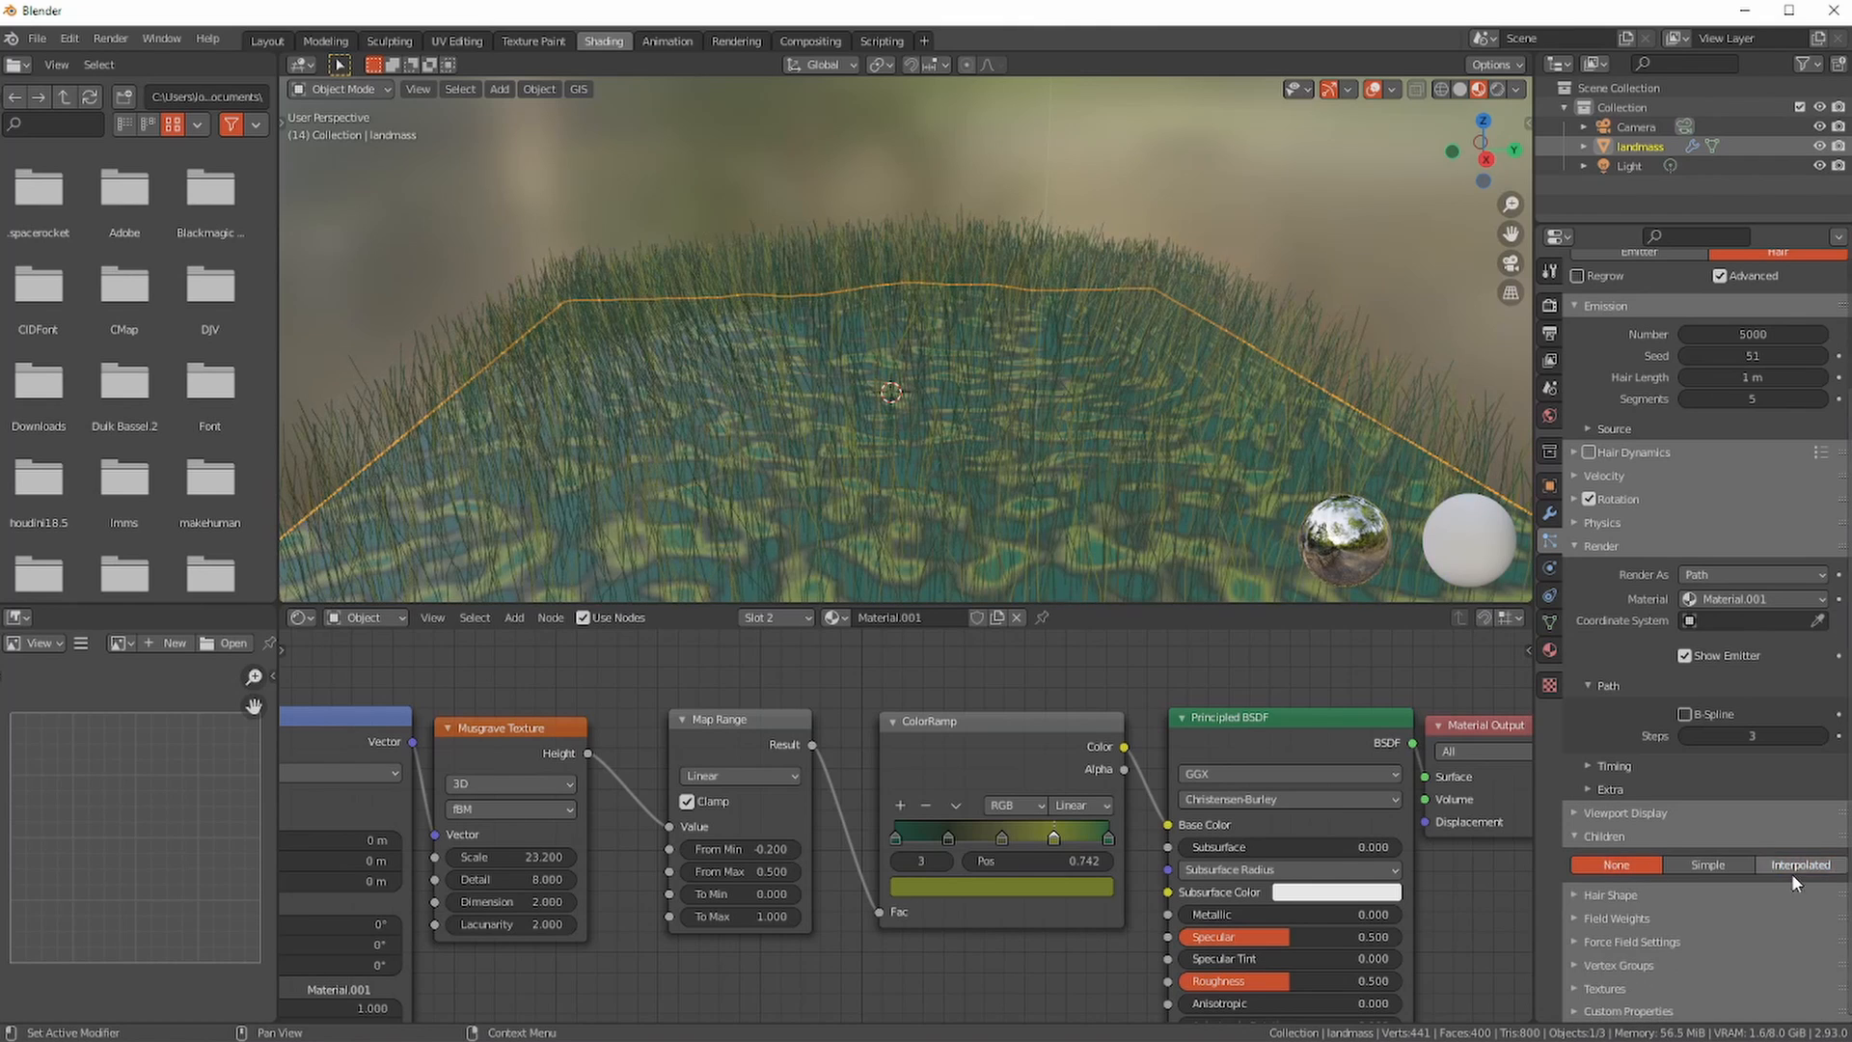
{"action": "left_click", "coordinate": [1790, 869]}
{"action": "left_click", "coordinate": [1632, 865]}
{"action": "left_click", "coordinate": [1797, 865]}
{"action": "left_click", "coordinate": [1642, 867]}
{"action": "left_click", "coordinate": [1773, 866]}
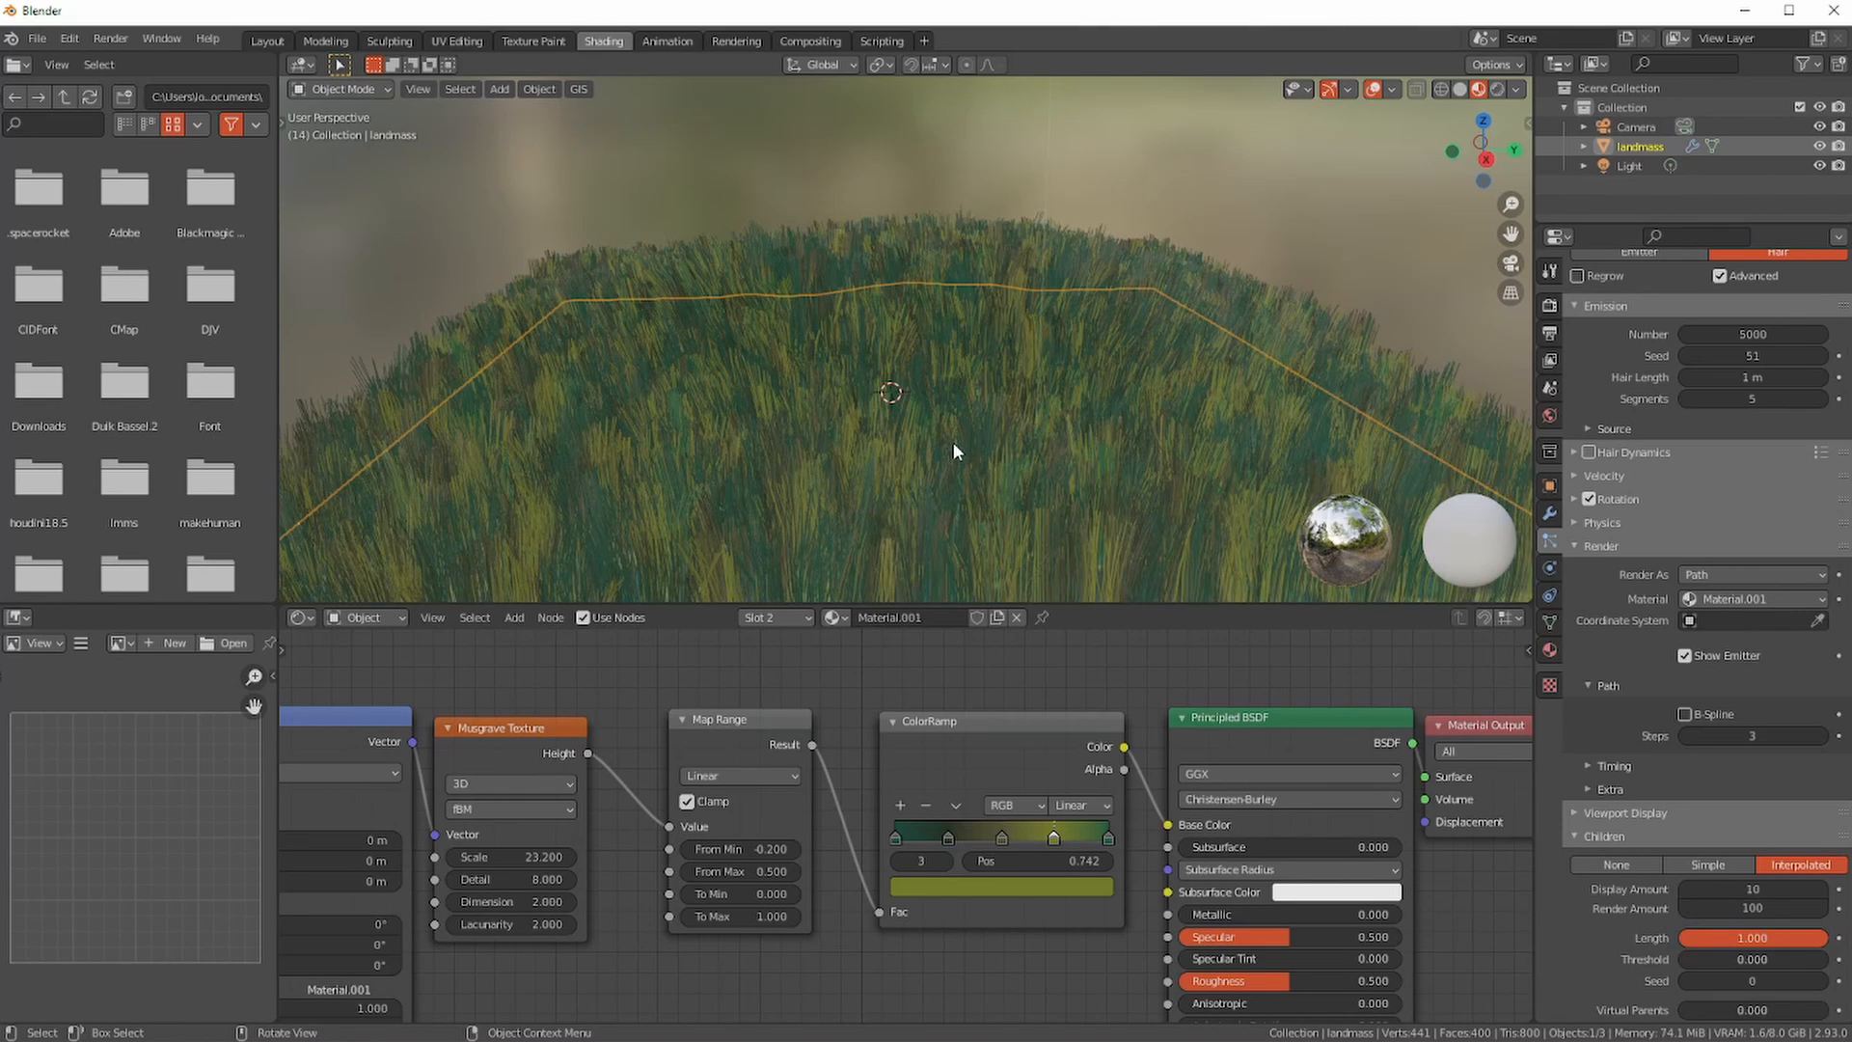
{"action": "middle_click_drag", "start_coordinate": [917, 463], "coordinate": [984, 453]}
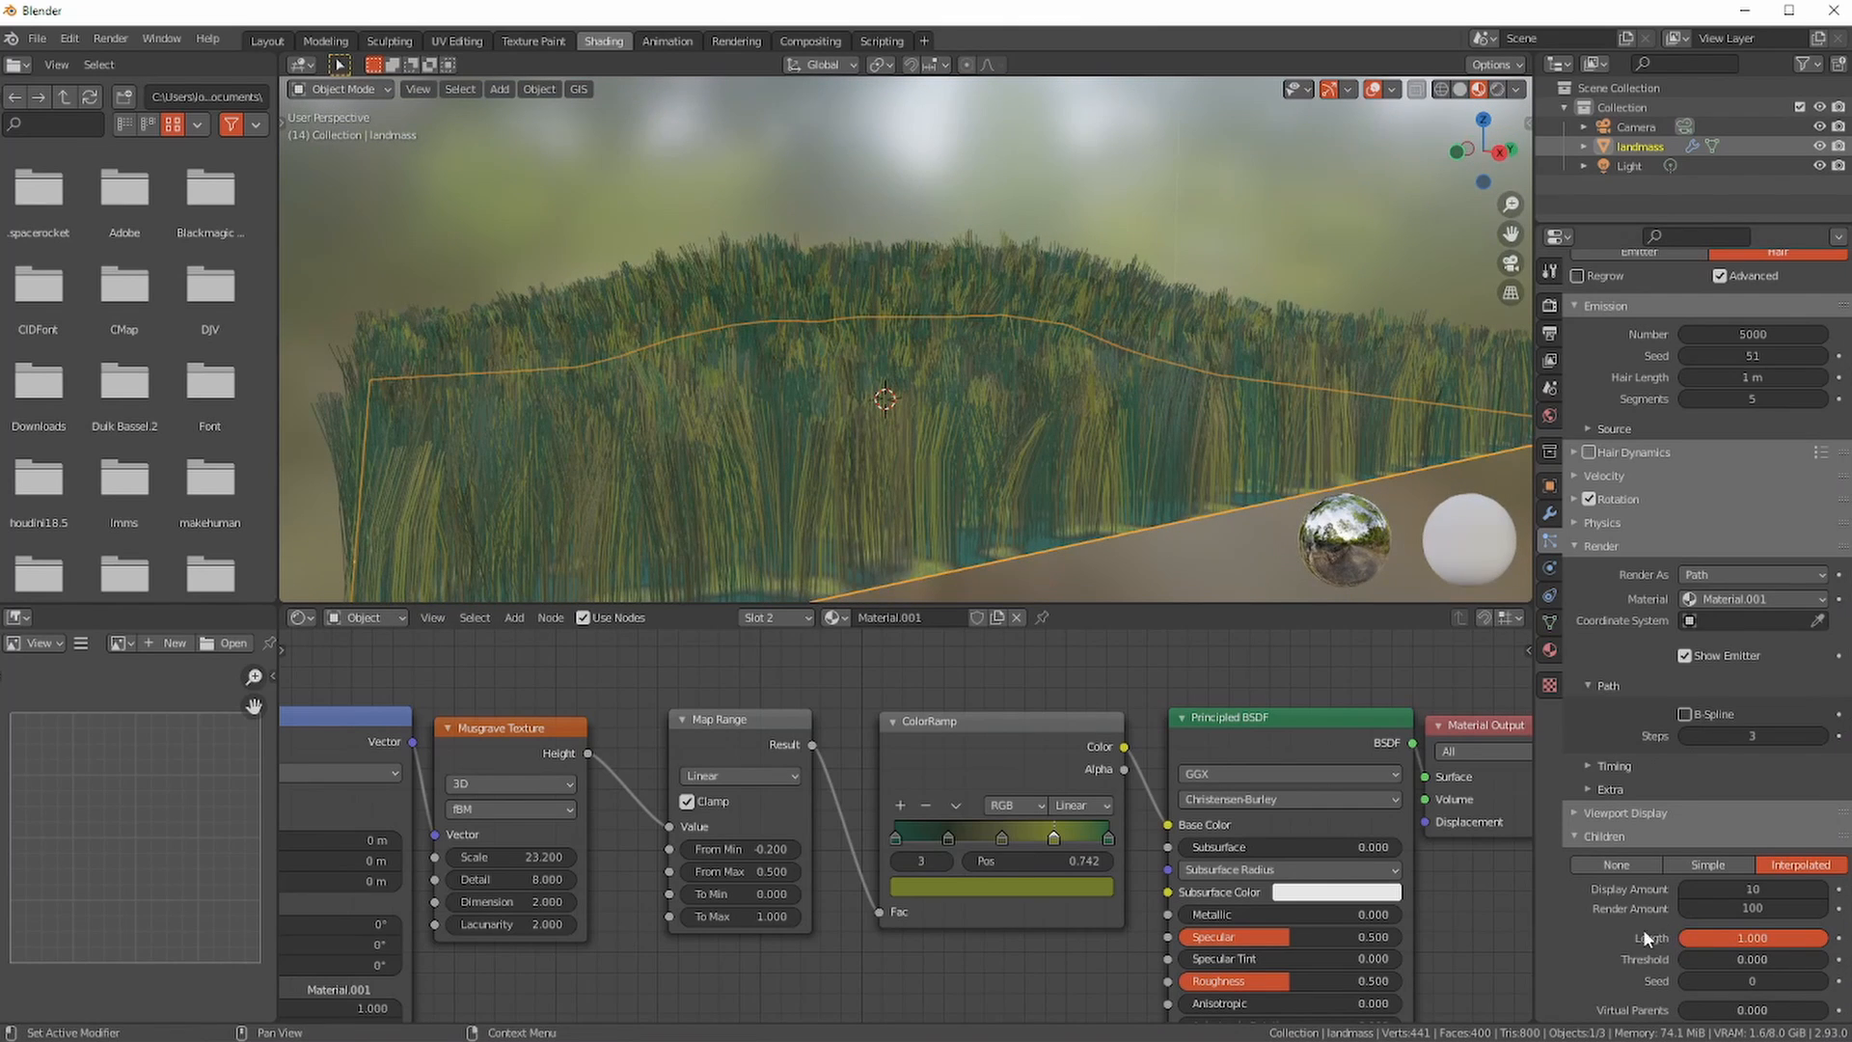
- Try a child length of 0.606, restore it to 1.000, and set the children's threshold to 0.161
{"action": "scroll", "coordinate": [1642, 926], "scroll_direction": "down", "scroll_amount": 2}
{"action": "mouse_move", "coordinate": [1757, 866]}
{"action": "left_mouse_down"}
{"action": "mouse_move", "coordinate": [1674, 863]}
{"action": "mouse_move", "coordinate": [1762, 889]}
{"action": "mouse_move", "coordinate": [1735, 890]}
{"action": "left_mouse_up"}
{"action": "mouse_move", "coordinate": [984, 394]}
{"action": "middle_mouse_down"}
{"action": "mouse_move", "coordinate": [876, 436]}
{"action": "mouse_move", "coordinate": [737, 384]}
{"action": "mouse_move", "coordinate": [995, 423]}
{"action": "middle_mouse_up"}
{"action": "left_click_drag", "start_coordinate": [1703, 920], "coordinate": [1607, 821]}
{"action": "middle_click_drag", "start_coordinate": [1009, 492], "coordinate": [1079, 521]}
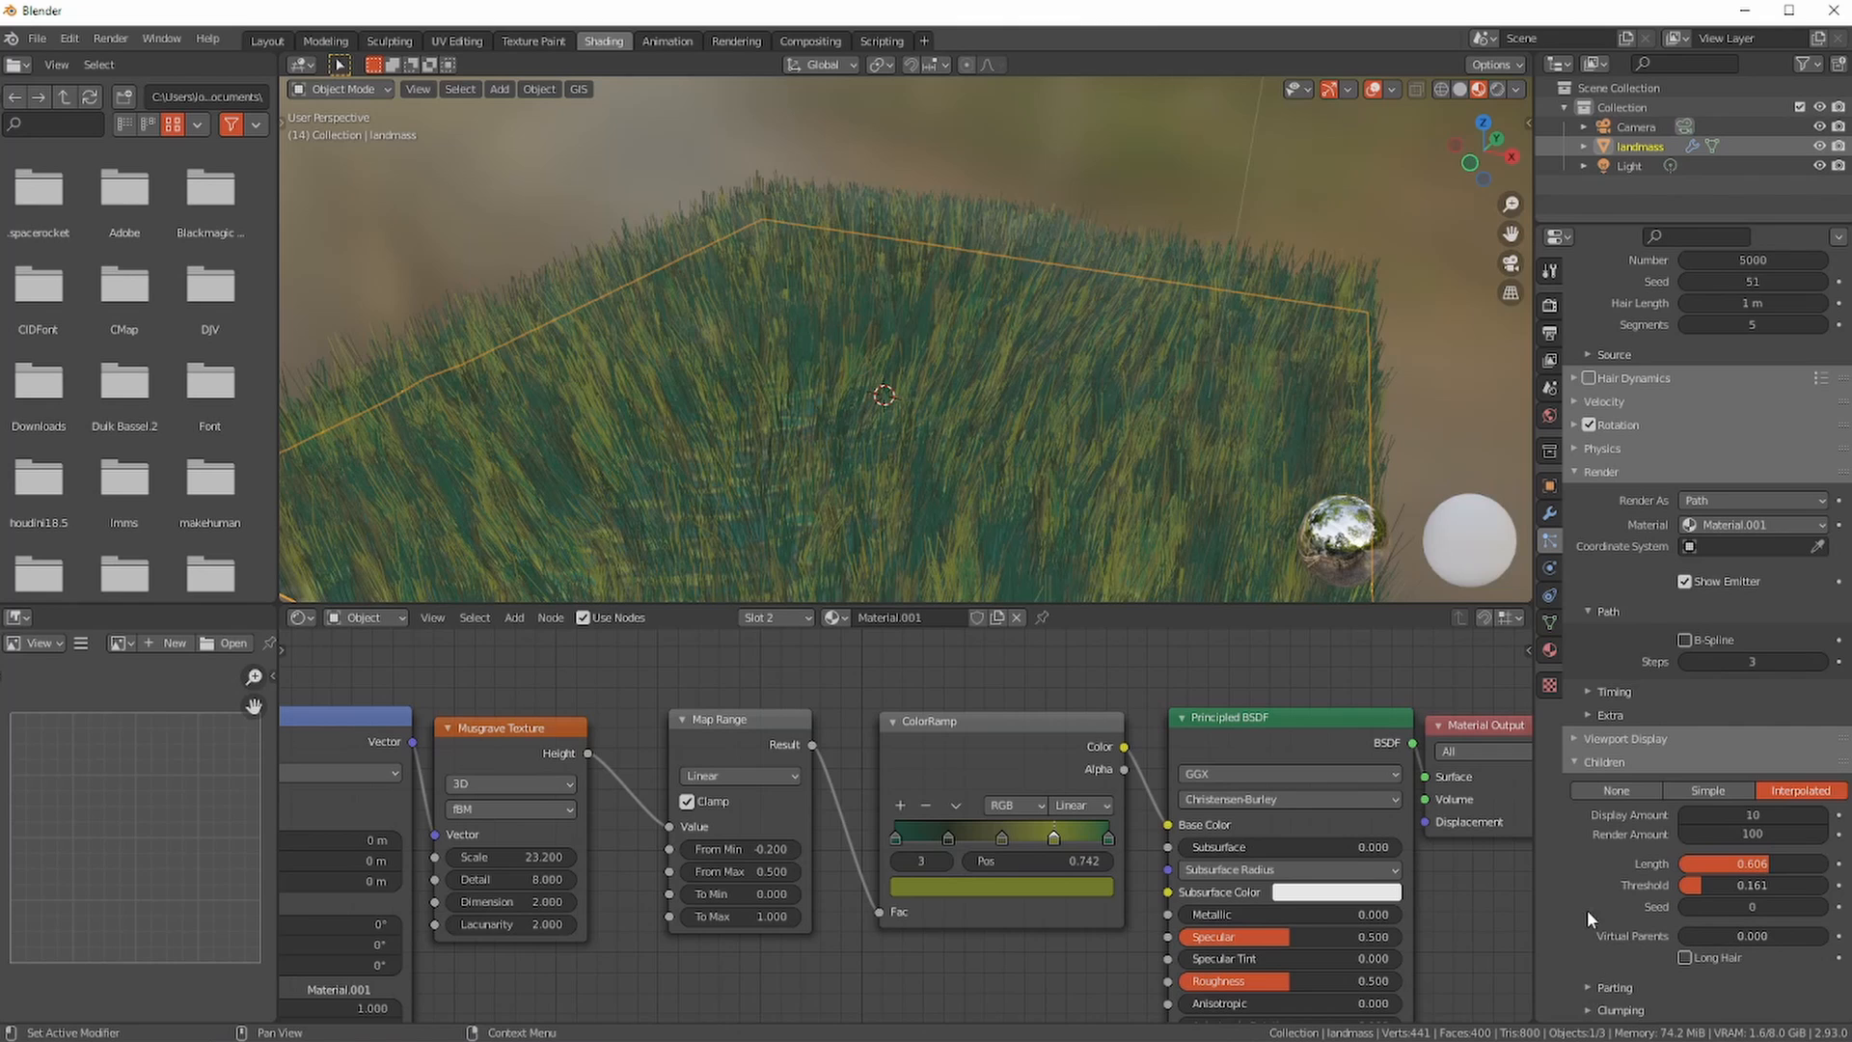
{"action": "scroll", "coordinate": [1588, 911], "scroll_direction": "down", "scroll_amount": 4}
{"action": "left_click", "coordinate": [1584, 856]}
{"action": "scroll", "coordinate": [1597, 841], "scroll_direction": "down", "scroll_amount": 3}
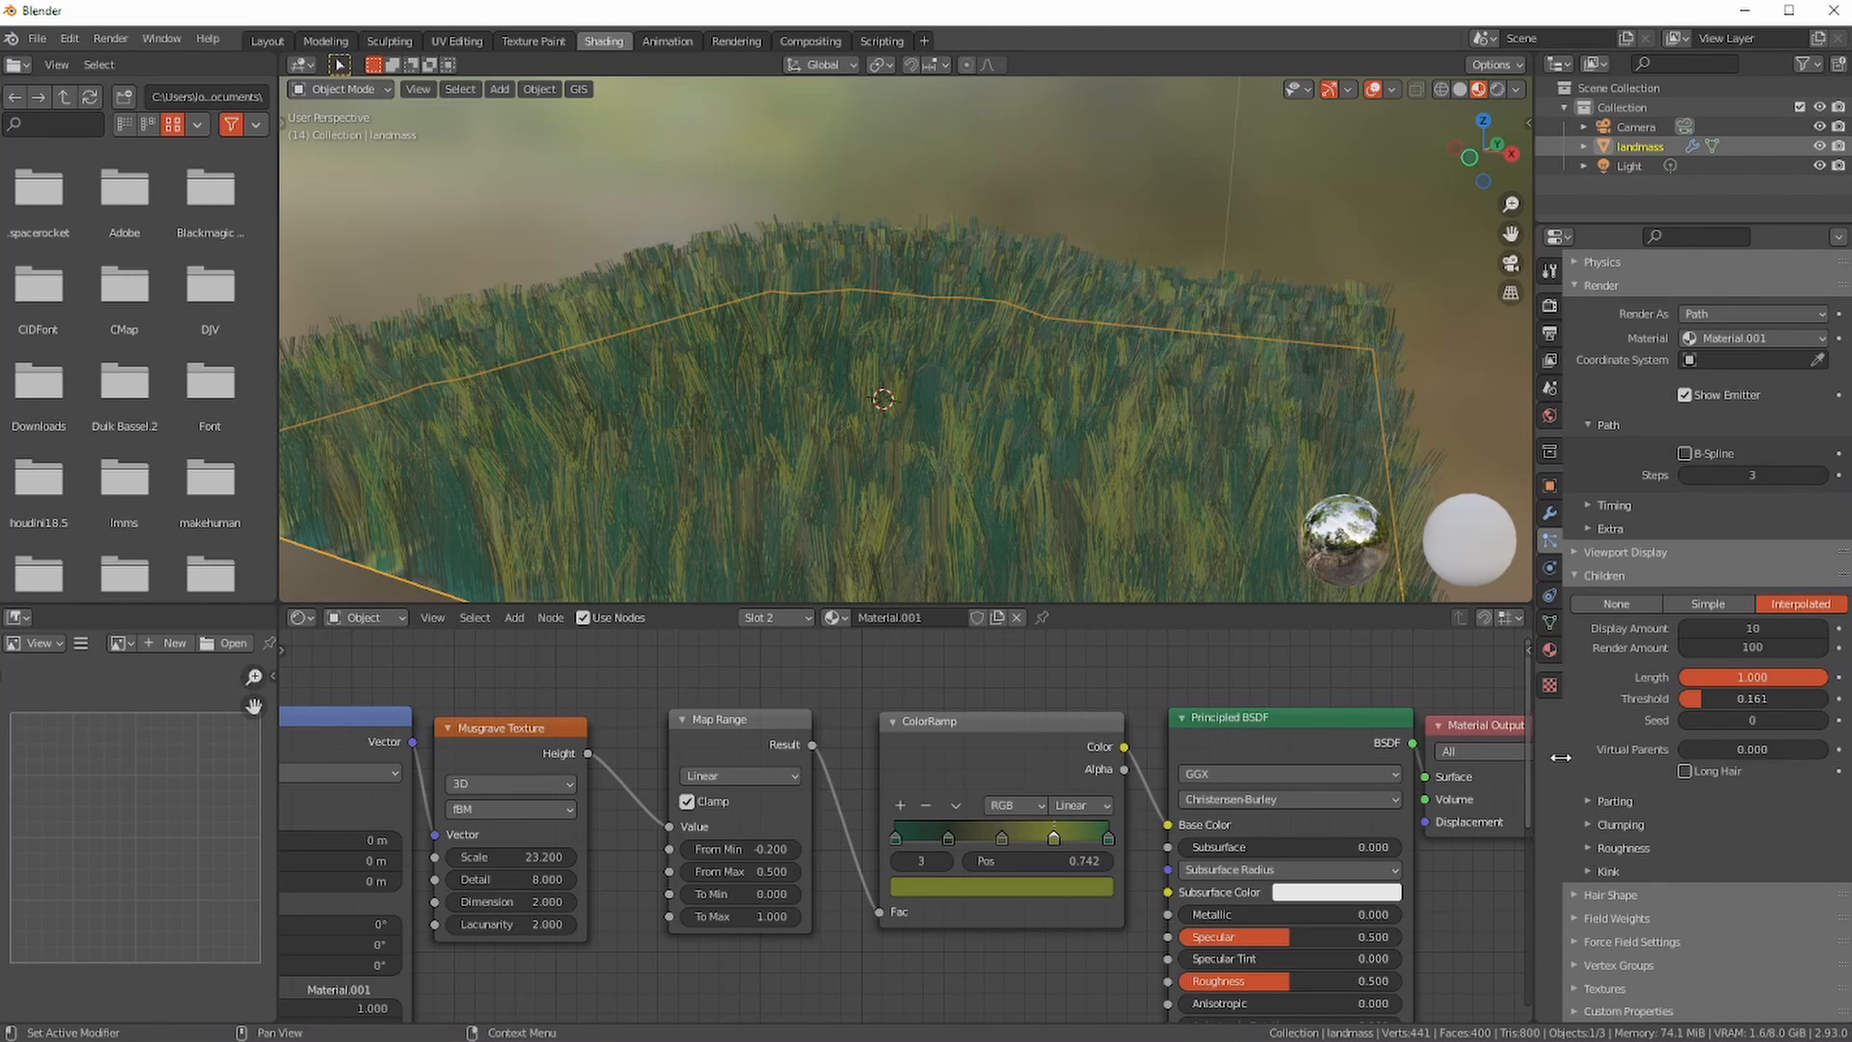
- Try the children's Clump value at 1.000 and -1.000, and settle on -0.574
{"action": "left_click", "coordinate": [1588, 825]}
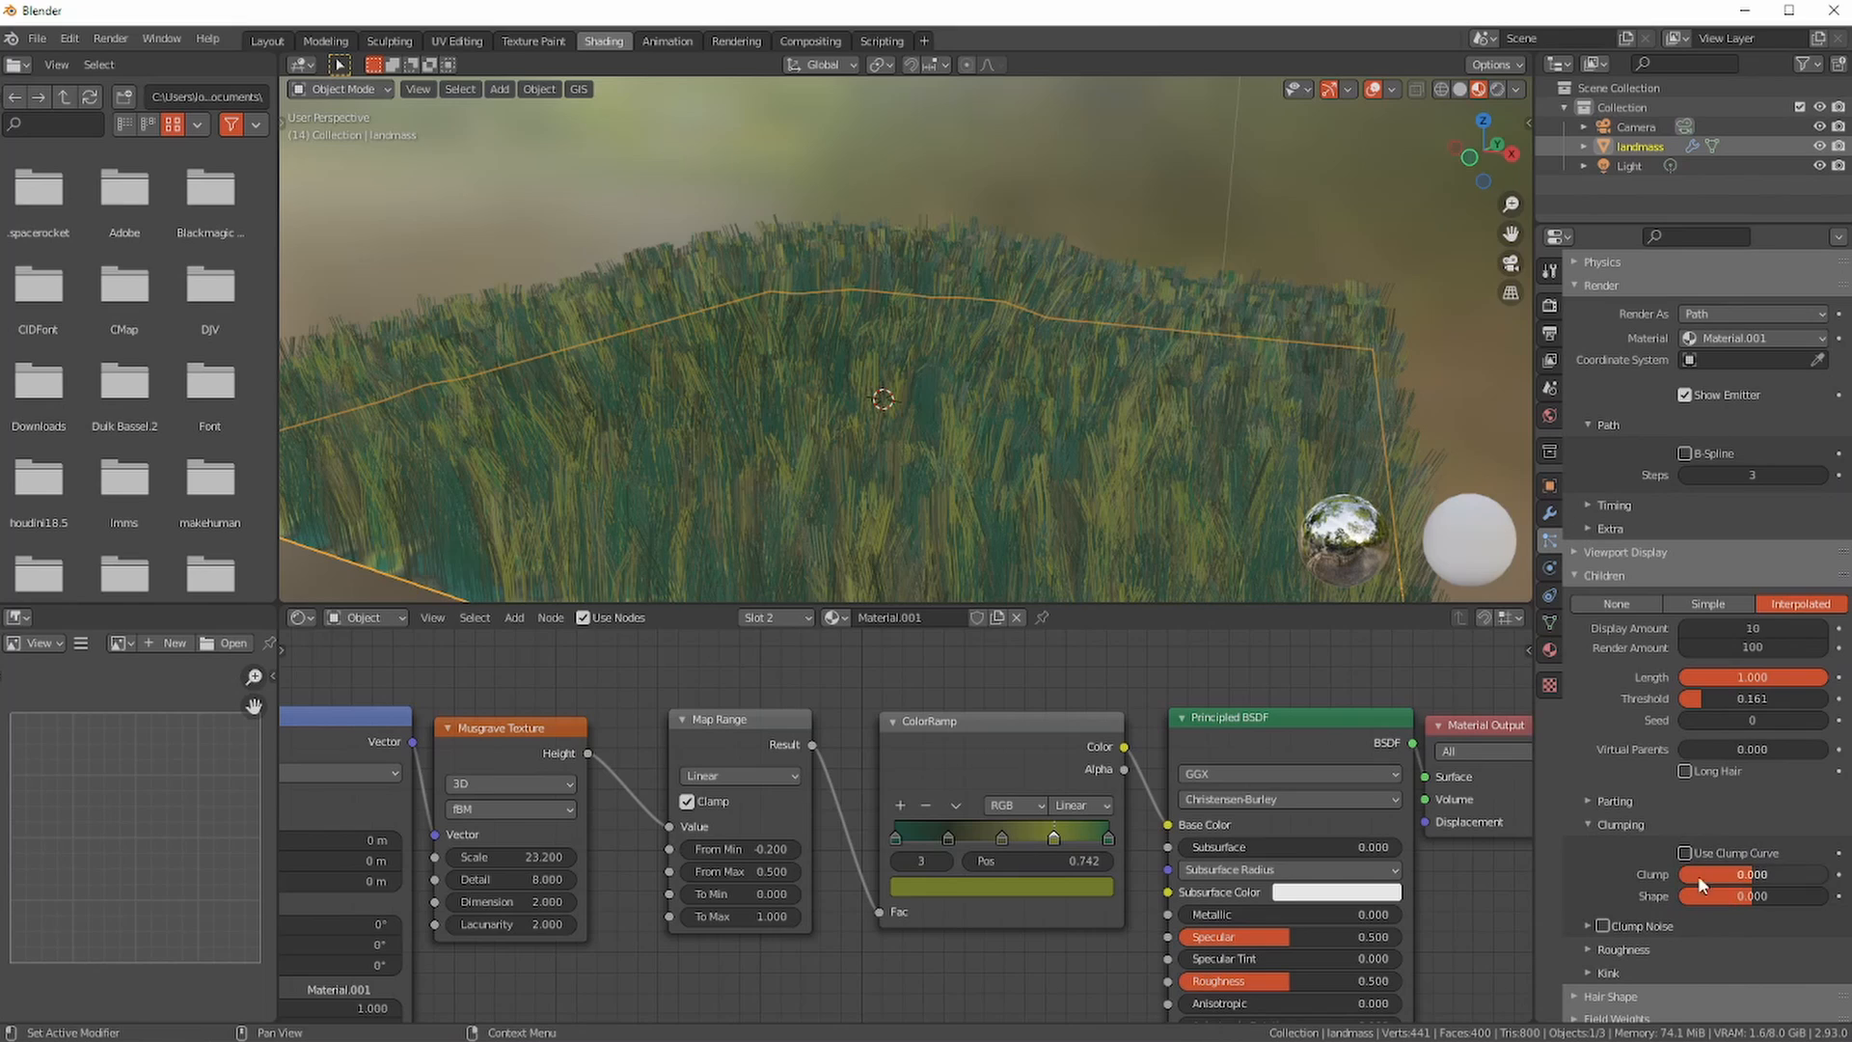
{"action": "left_click_drag", "start_coordinate": [1757, 876], "coordinate": [1826, 877]}
{"action": "middle_click_drag", "start_coordinate": [1062, 492], "coordinate": [1020, 432]}
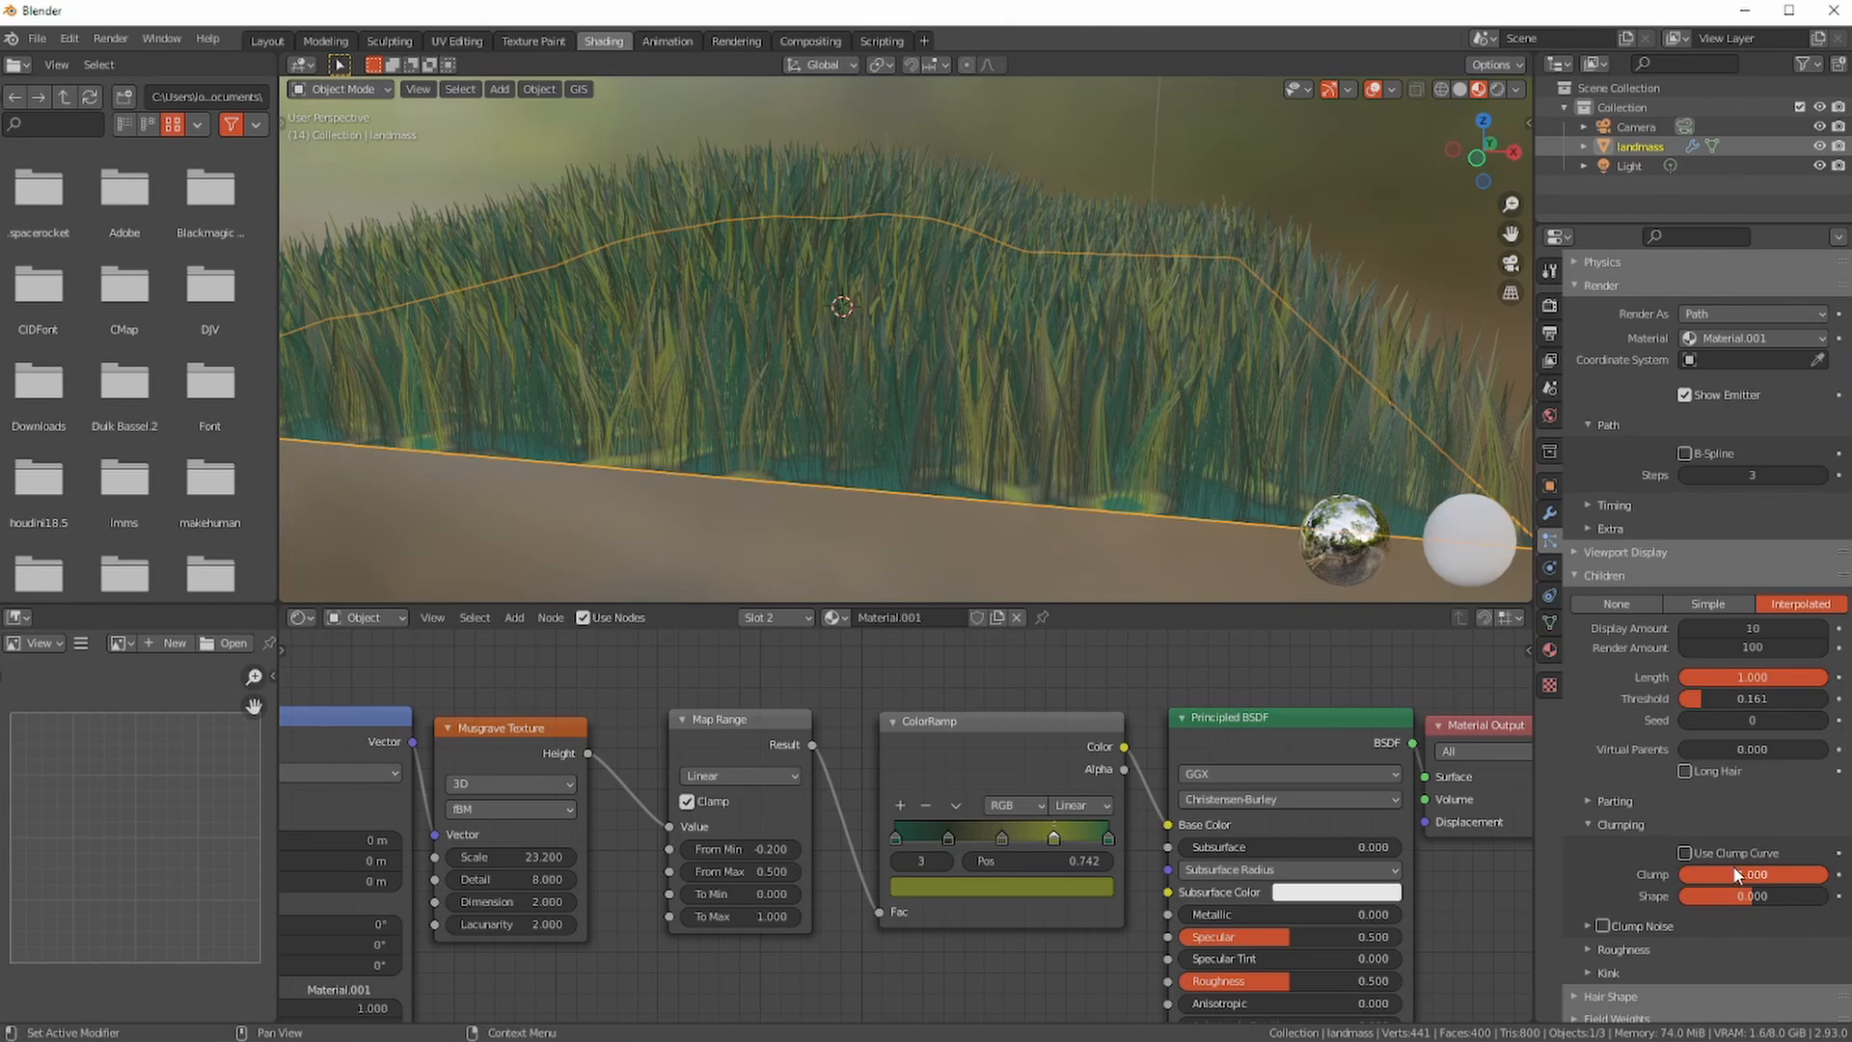
{"action": "left_click_drag", "start_coordinate": [1768, 870], "coordinate": [1628, 877]}
{"action": "middle_click_drag", "start_coordinate": [981, 548], "coordinate": [779, 509]}
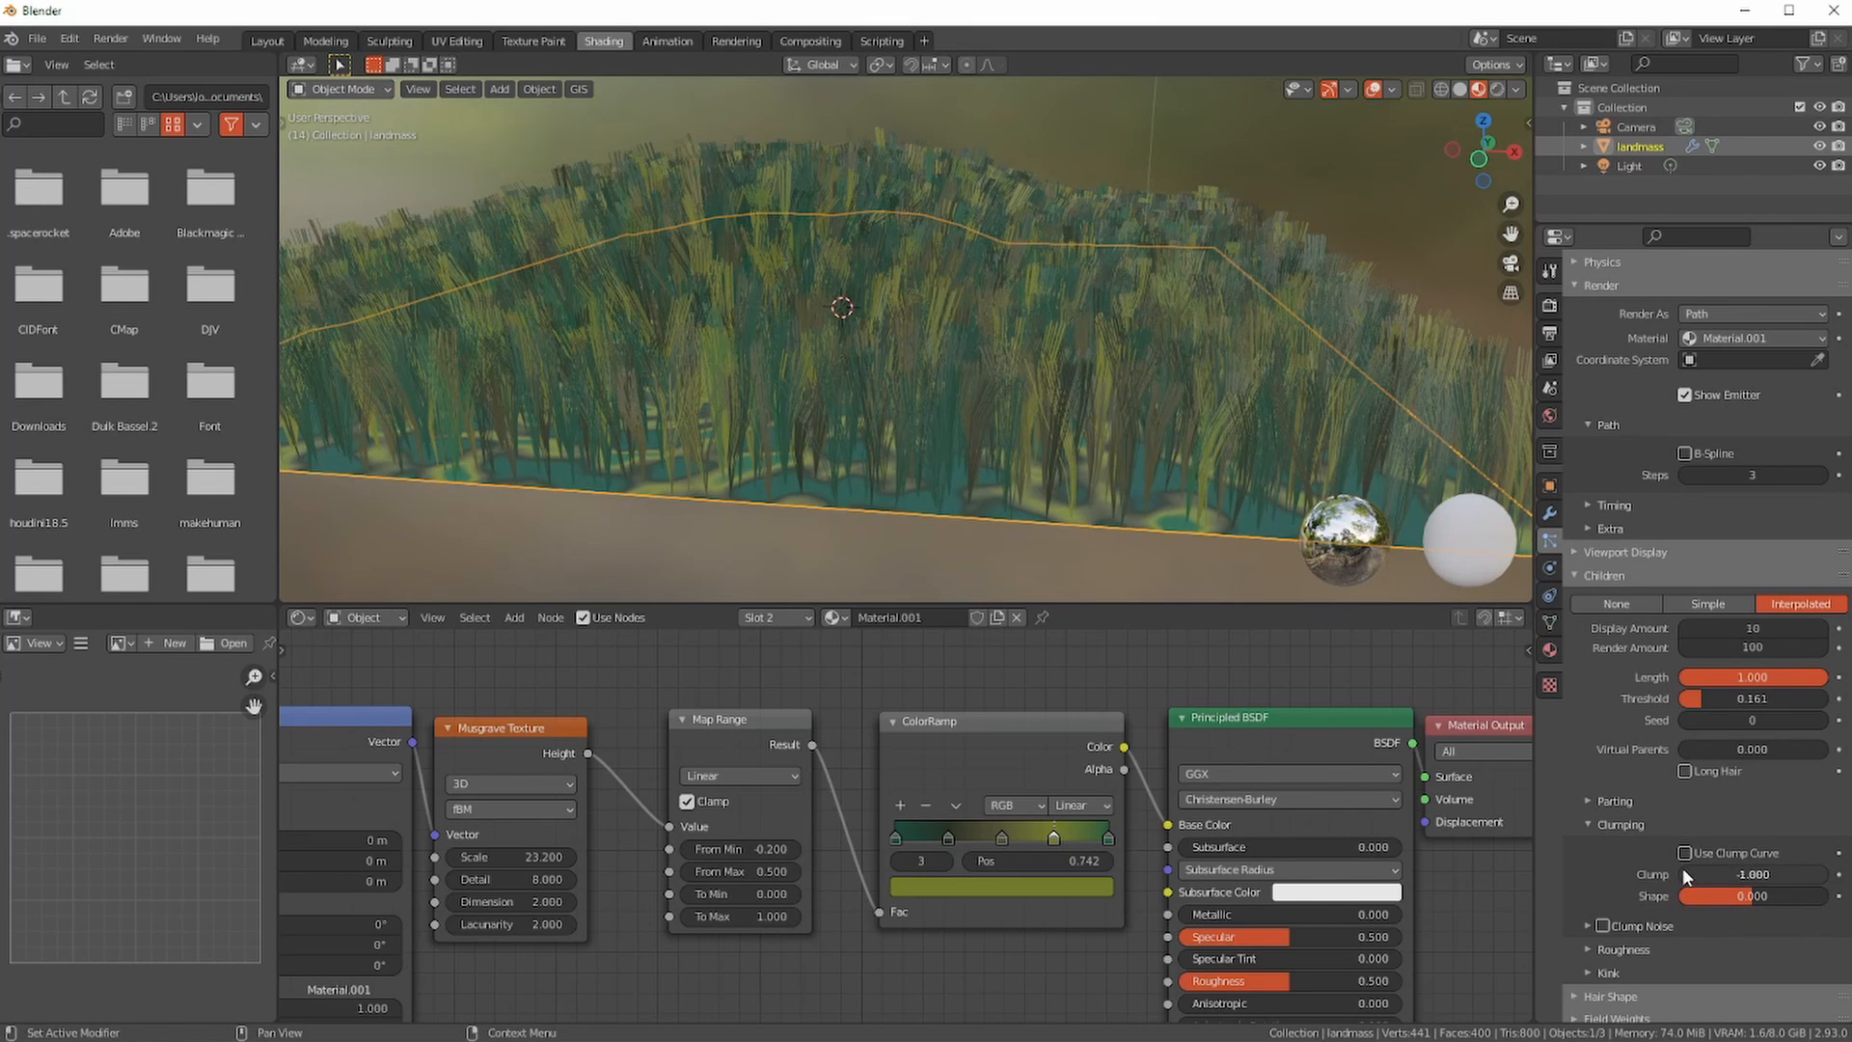
{"action": "middle_click_drag", "start_coordinate": [801, 465], "coordinate": [783, 333], "text": "ctrl"}
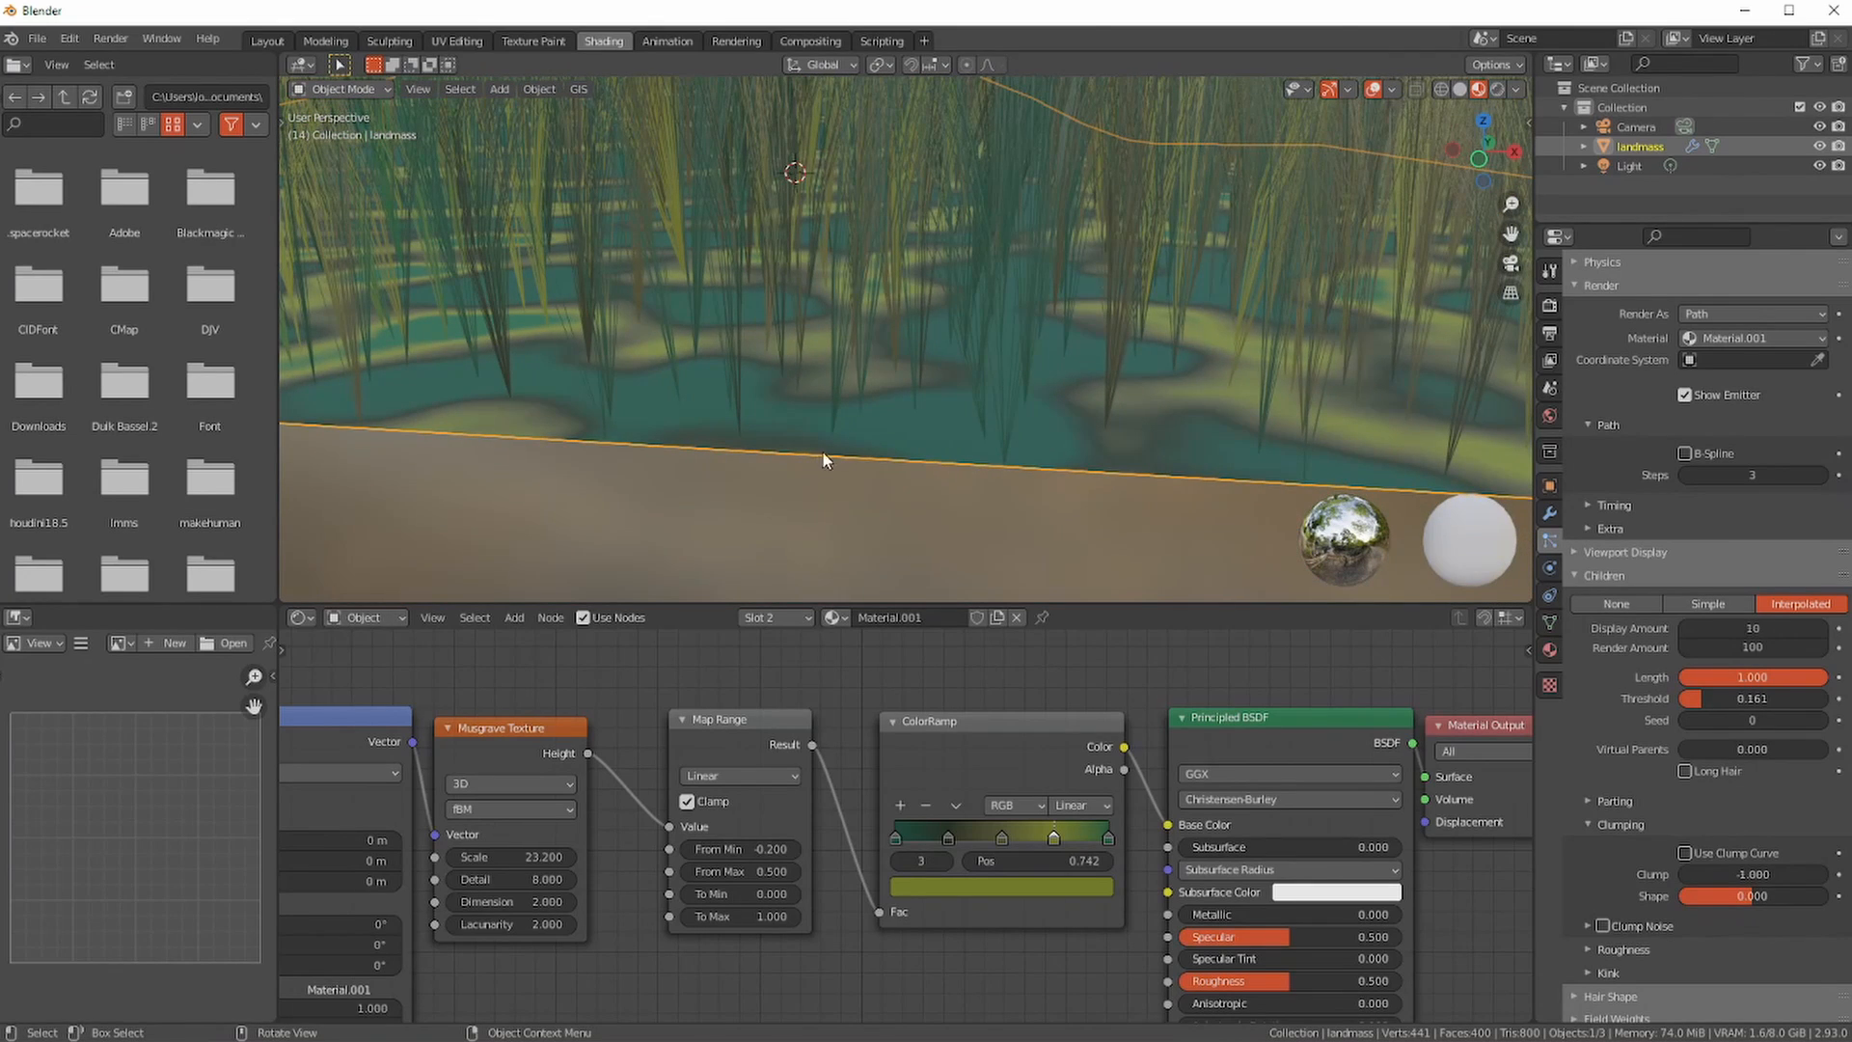
{"action": "left_click_drag", "start_coordinate": [1689, 874], "coordinate": [1726, 872]}
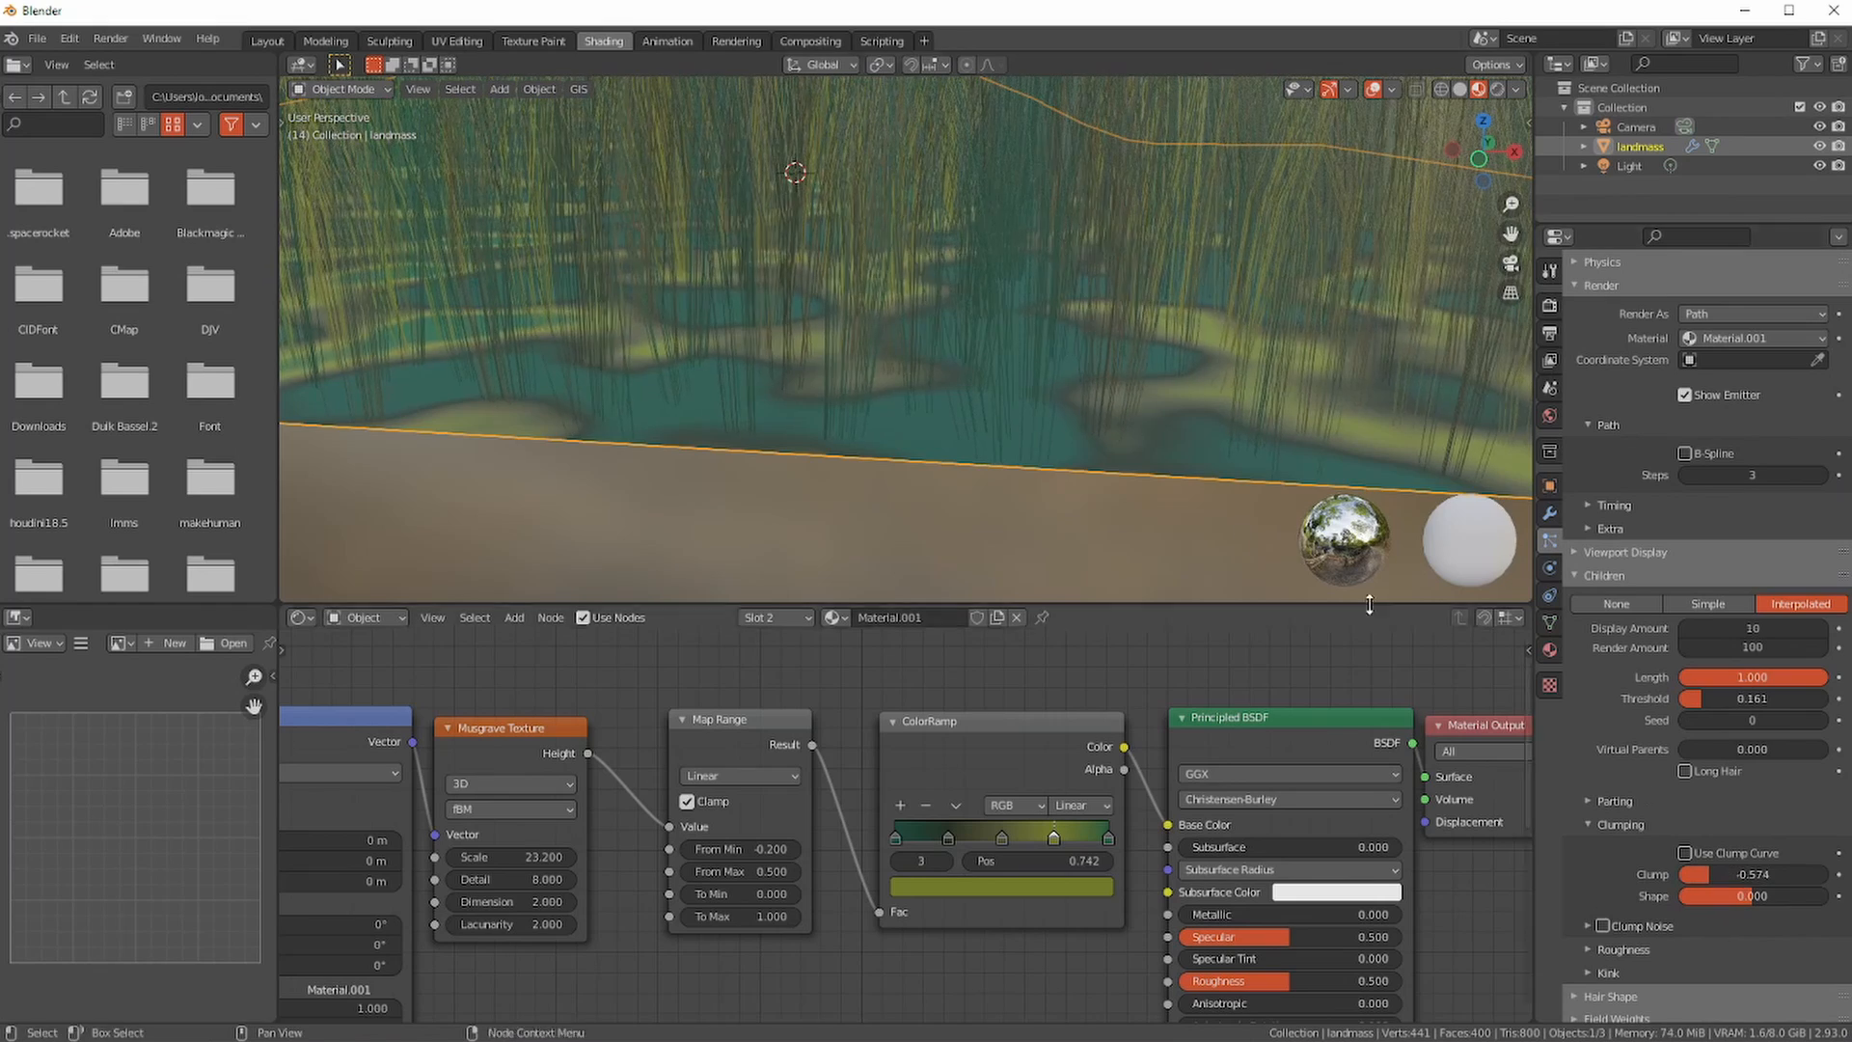
- Try clumping Shape values of -0.348 and -0.999 on the grass children
{"action": "scroll", "coordinate": [1017, 457], "scroll_direction": "down", "scroll_amount": 5}
{"action": "middle_click_drag", "start_coordinate": [991, 471], "coordinate": [1109, 569]}
{"action": "left_click_drag", "start_coordinate": [1790, 891], "coordinate": [1725, 891]}
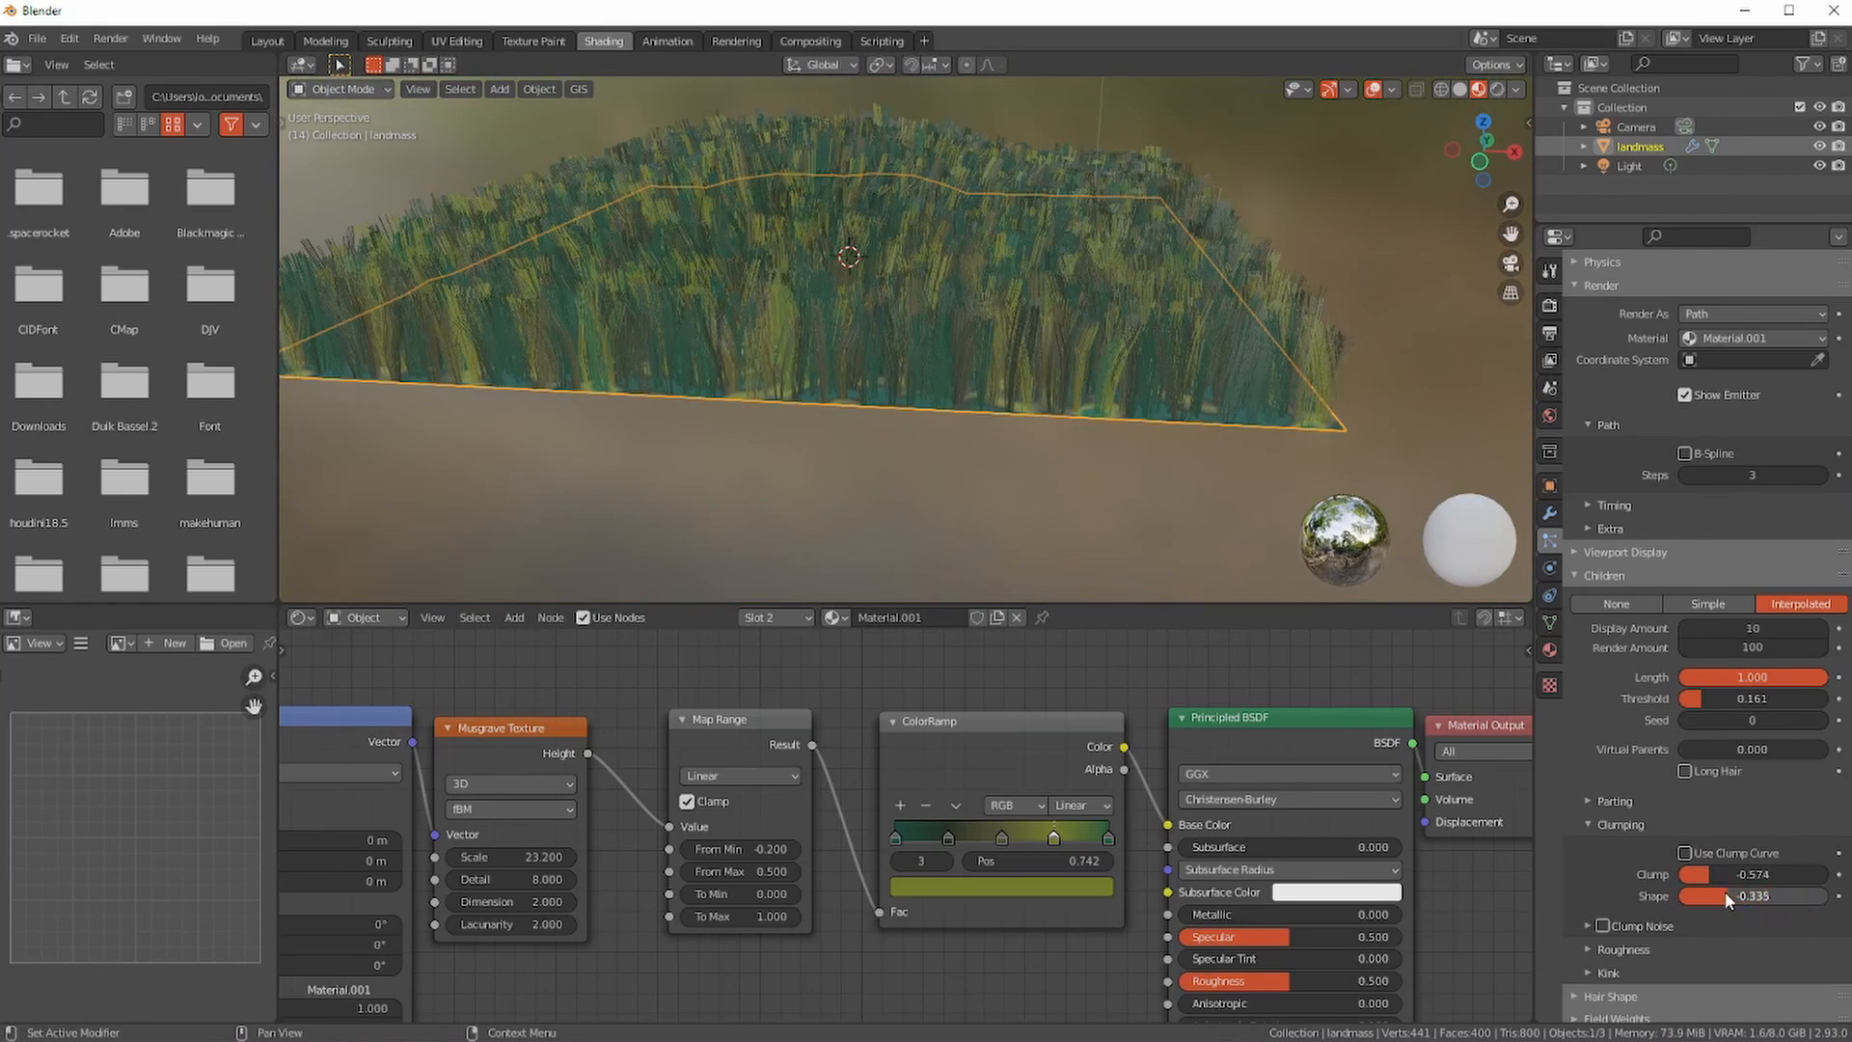
{"action": "scroll", "coordinate": [1091, 432], "scroll_direction": "up", "scroll_amount": 5}
{"action": "scroll", "coordinate": [1049, 386], "scroll_direction": "down", "scroll_amount": 3}
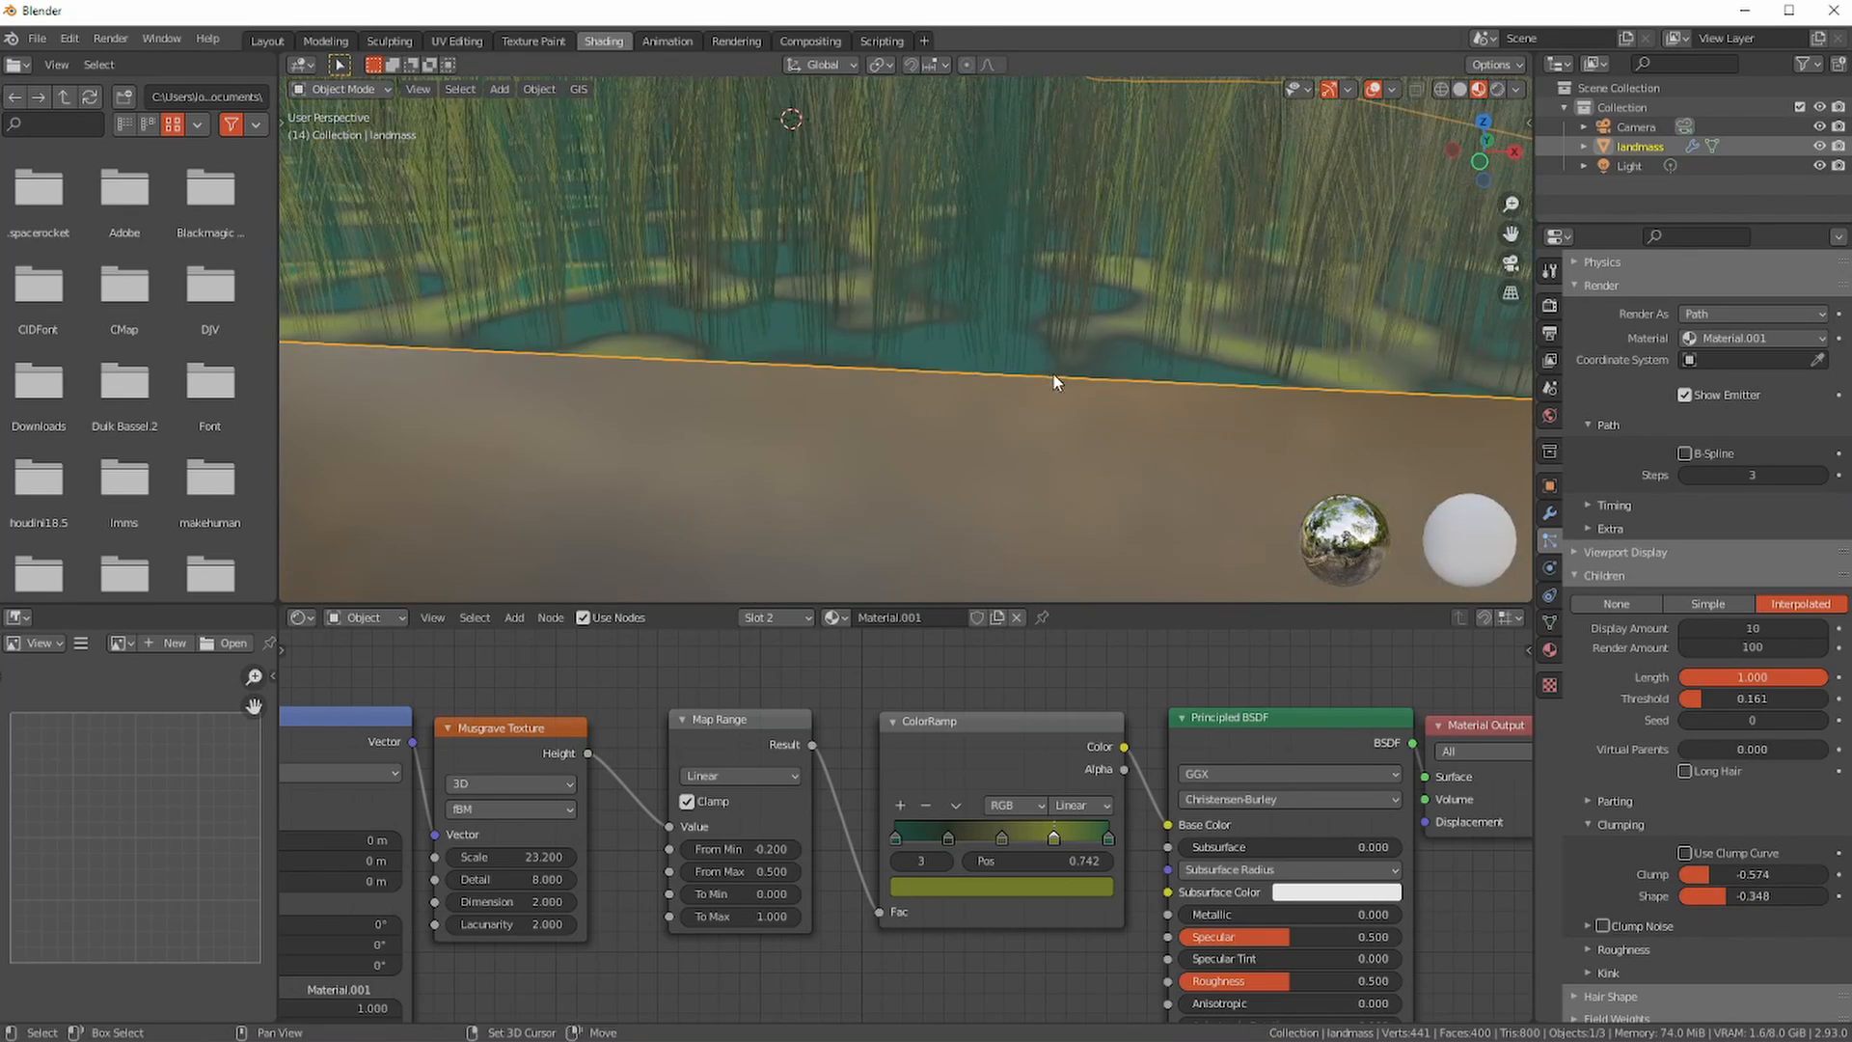
{"action": "left_click_drag", "start_coordinate": [1704, 895], "coordinate": [1635, 876]}
{"action": "middle_click_drag", "start_coordinate": [997, 375], "coordinate": [999, 409]}
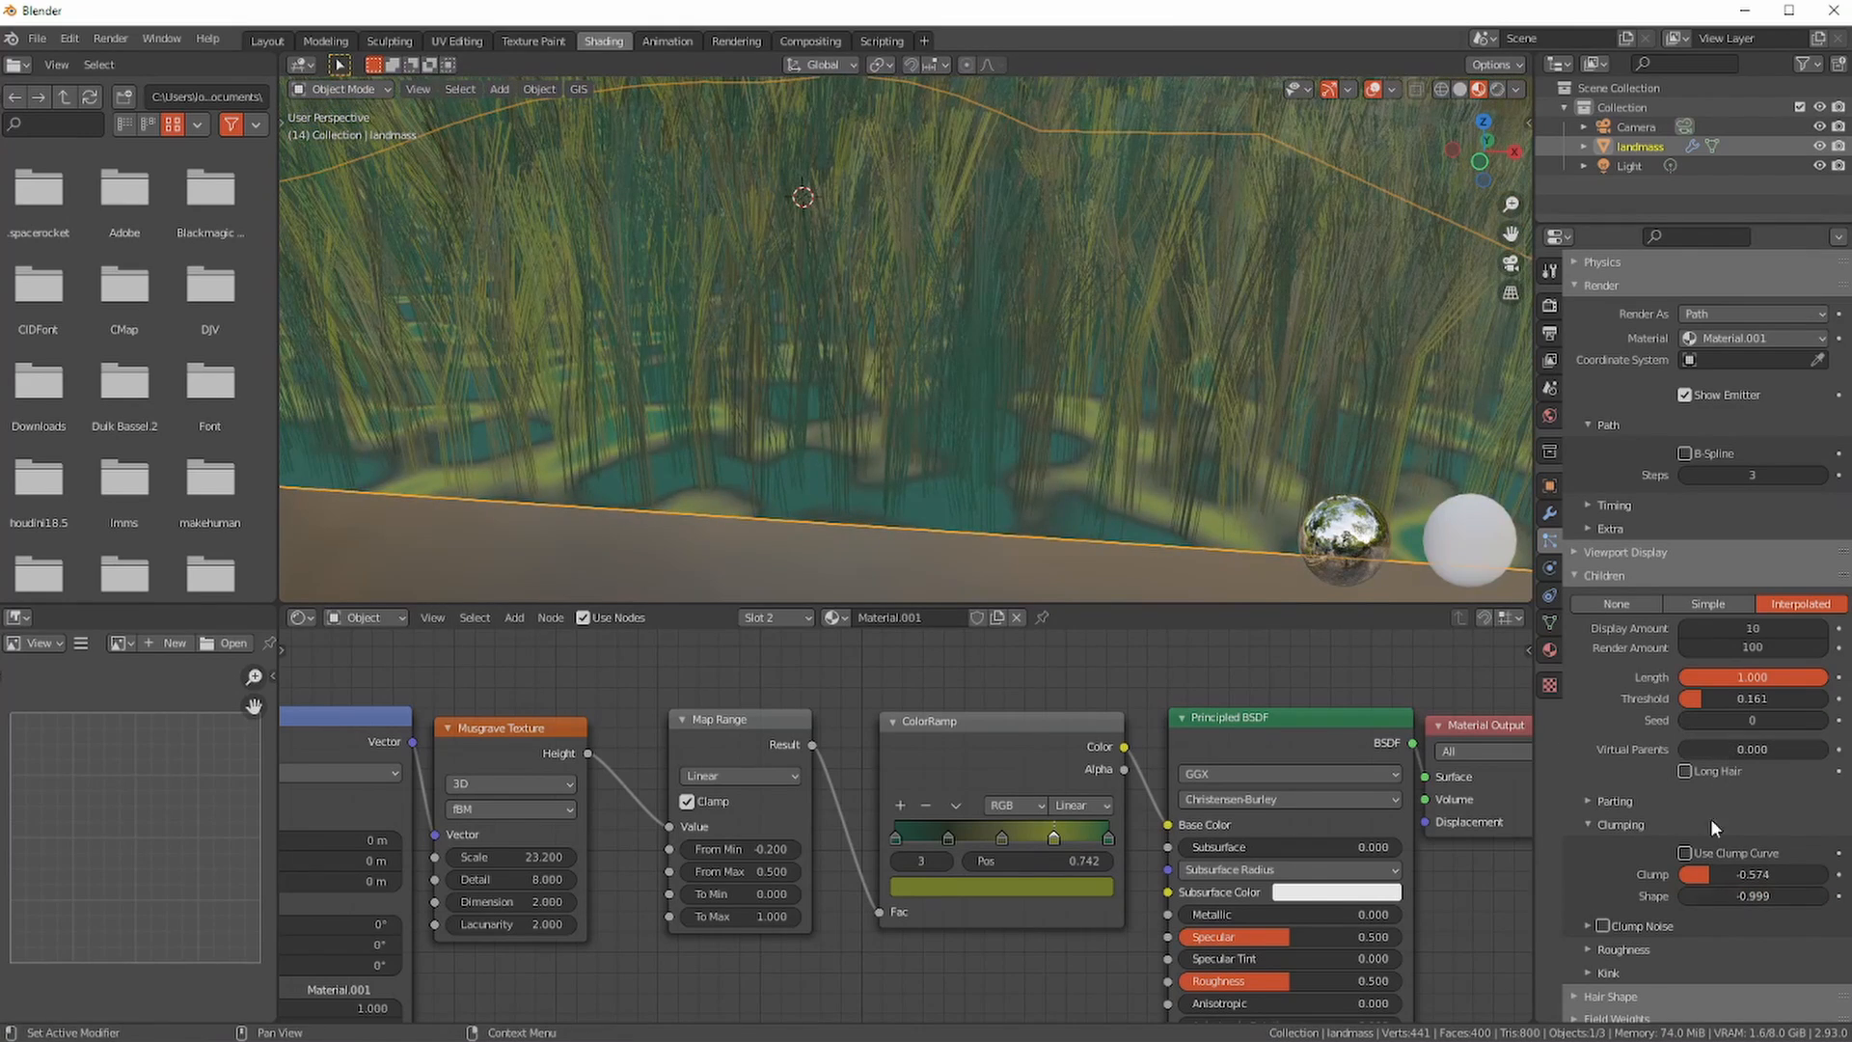
- Try a clumping Shape of 0.999 and reset it to 0.000
{"action": "mouse_move", "coordinate": [1798, 888]}
{"action": "left_mouse_down"}
{"action": "mouse_move", "coordinate": [1701, 890]}
{"action": "mouse_move", "coordinate": [1829, 895]}
{"action": "left_mouse_up"}
{"action": "key", "text": "minus"}
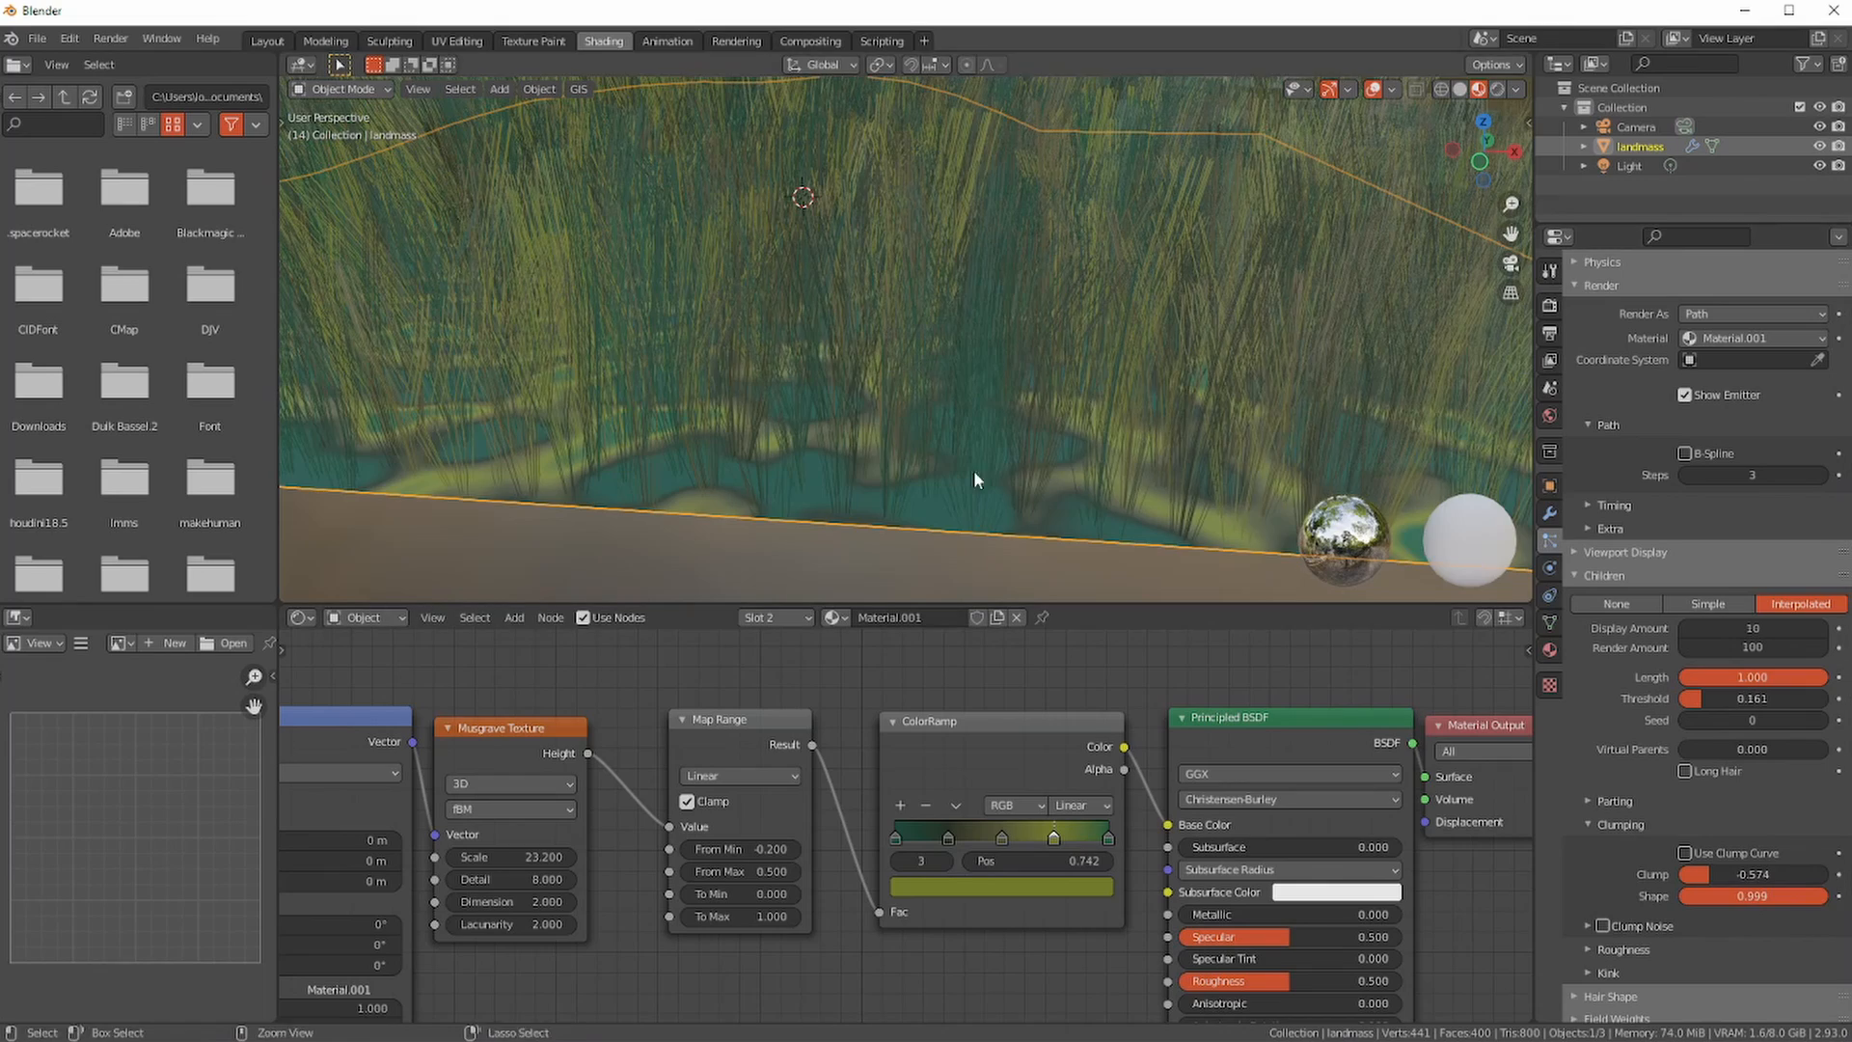
{"action": "scroll", "coordinate": [978, 463], "scroll_direction": "up", "scroll_amount": 3}
{"action": "middle_click_drag", "start_coordinate": [992, 437], "coordinate": [984, 397], "text": "shift"}
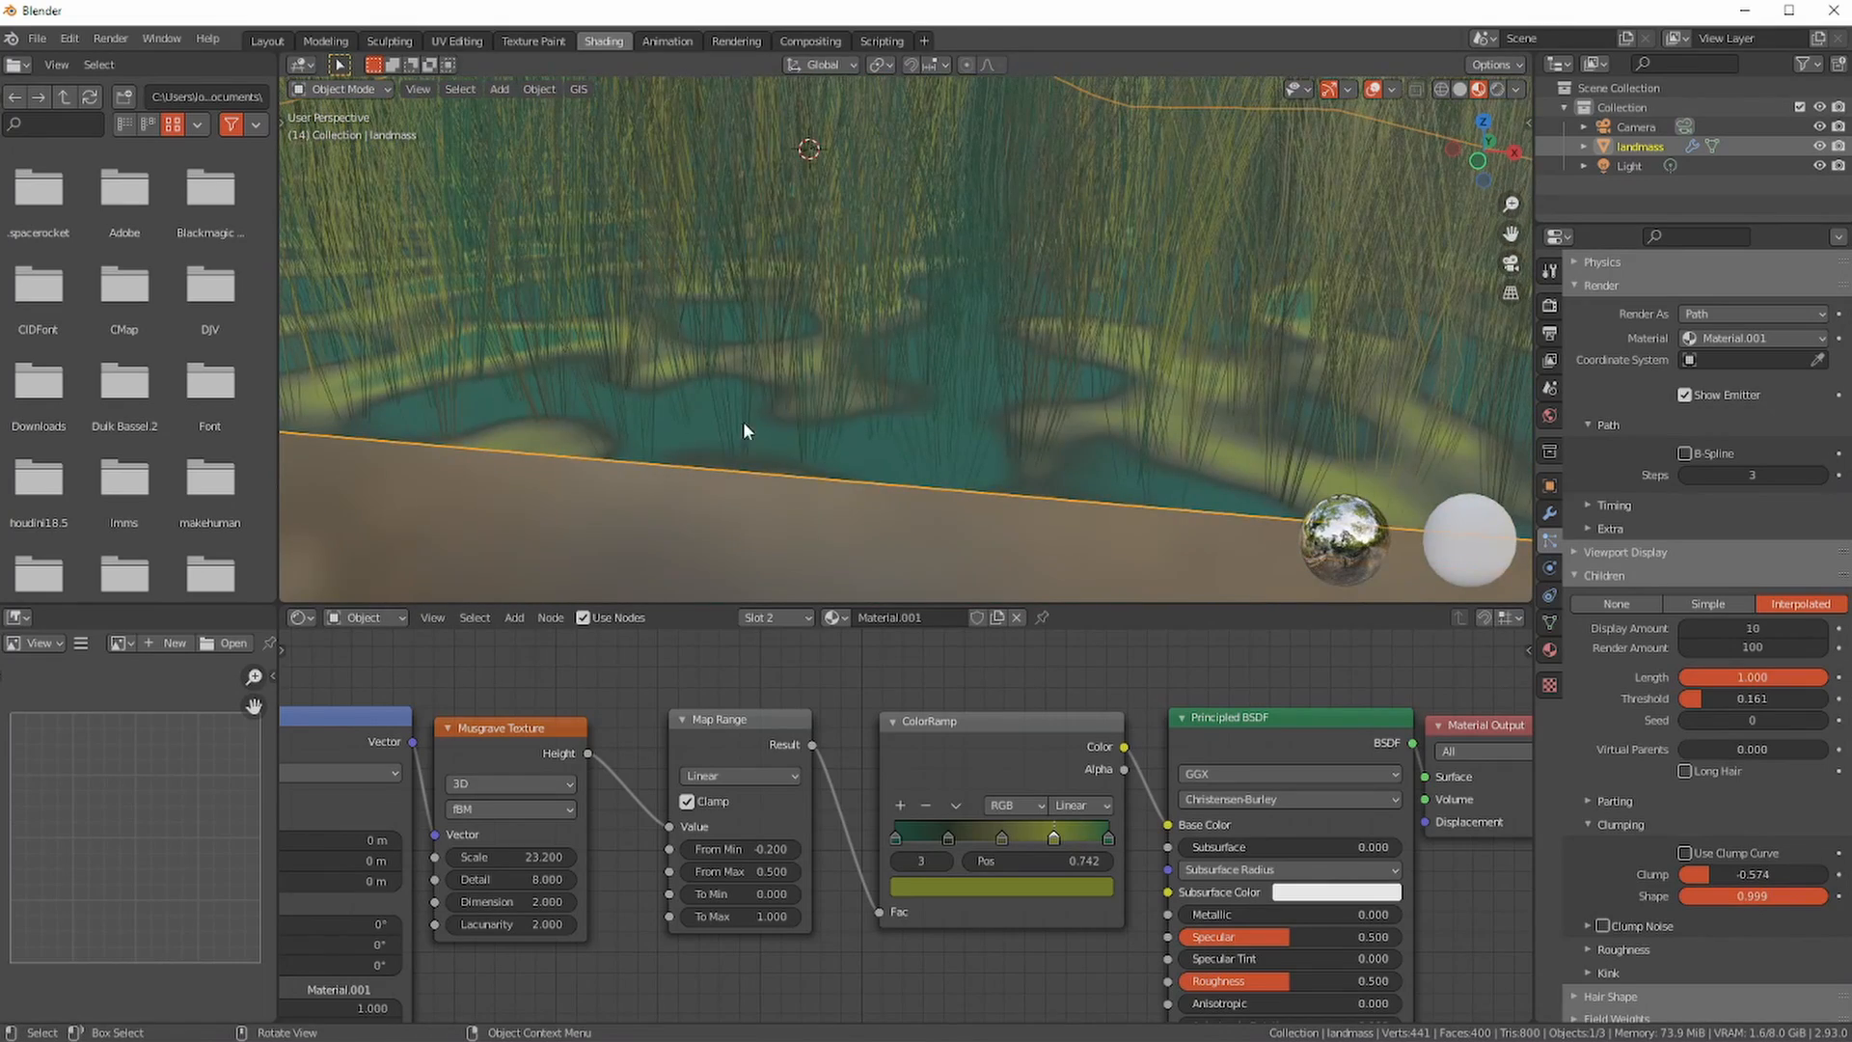
{"action": "left_click_drag", "start_coordinate": [1779, 891], "coordinate": [1679, 894]}
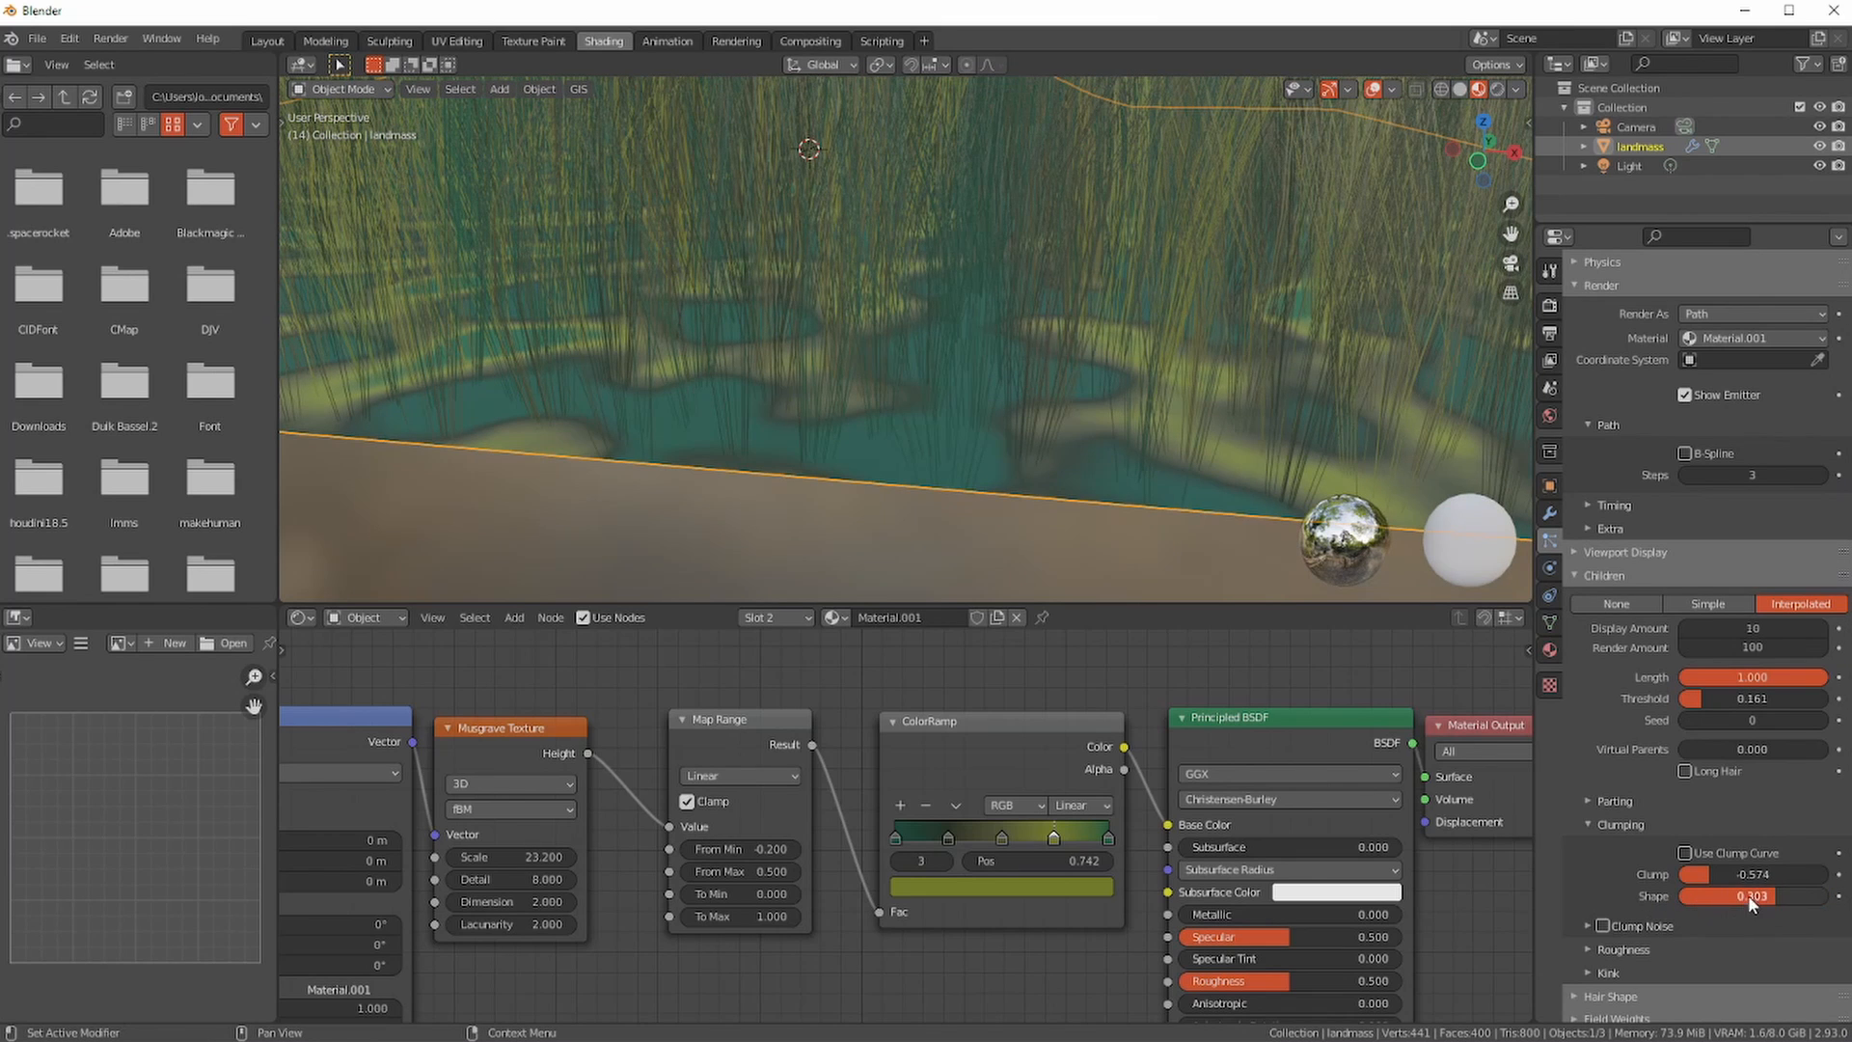
{"action": "key", "text": "Return"}
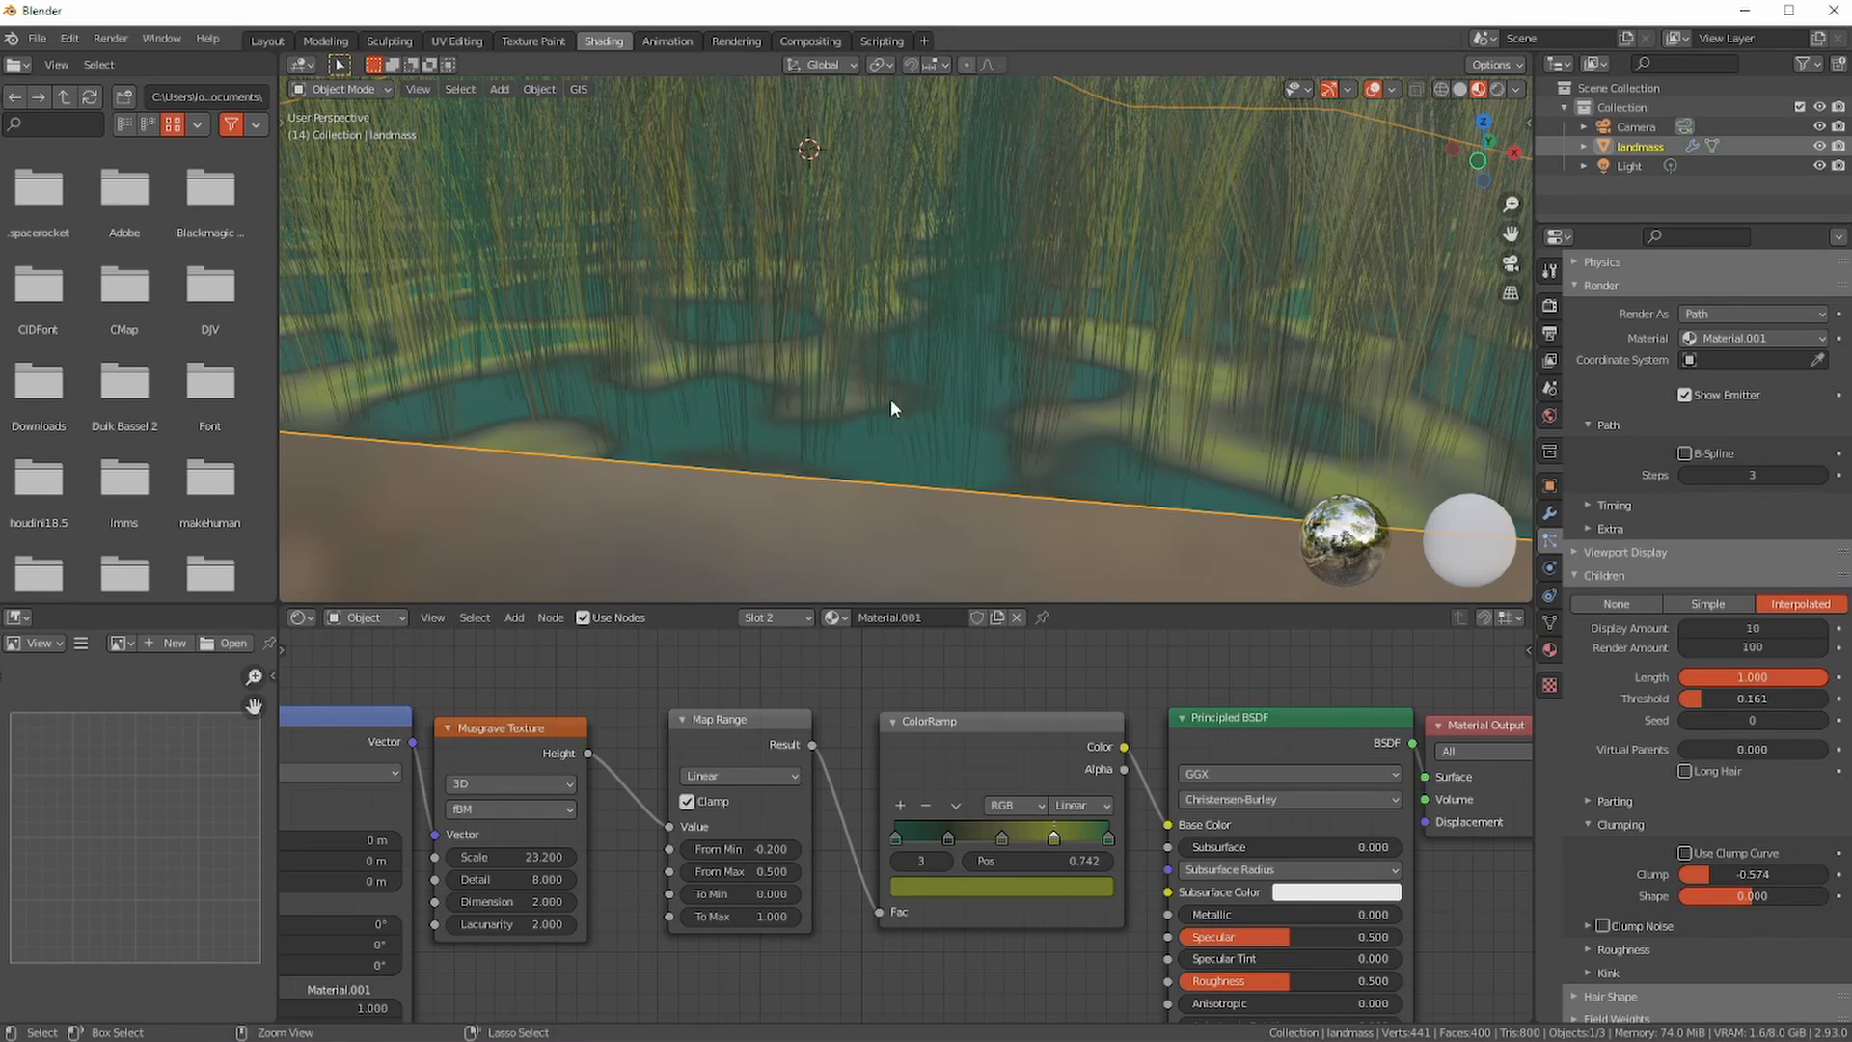
- Enable Clump Noise for the grass children and set its size to 1.090
{"action": "scroll", "coordinate": [857, 449], "scroll_direction": "down", "scroll_amount": 2}
{"action": "middle_click_drag", "start_coordinate": [854, 454], "coordinate": [874, 561], "text": "shift"}
{"action": "left_click", "coordinate": [1589, 926]}
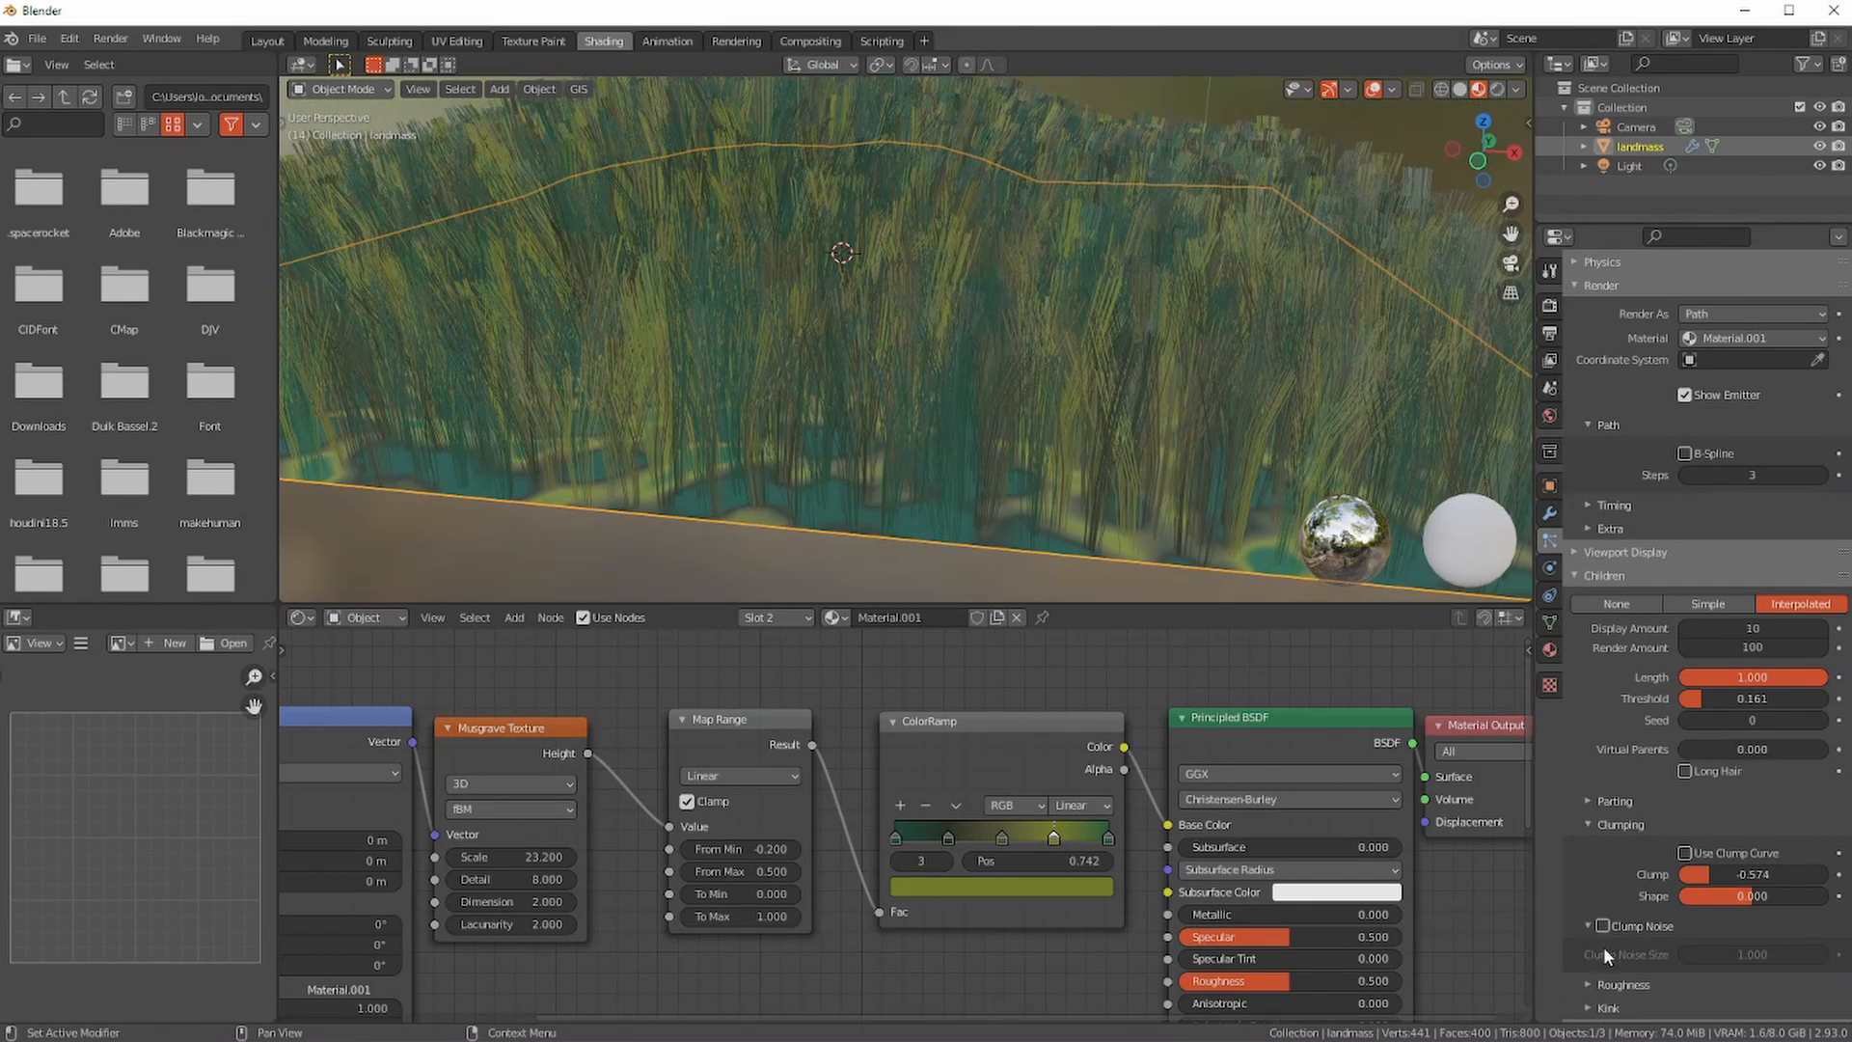
{"action": "left_click", "coordinate": [1603, 925]}
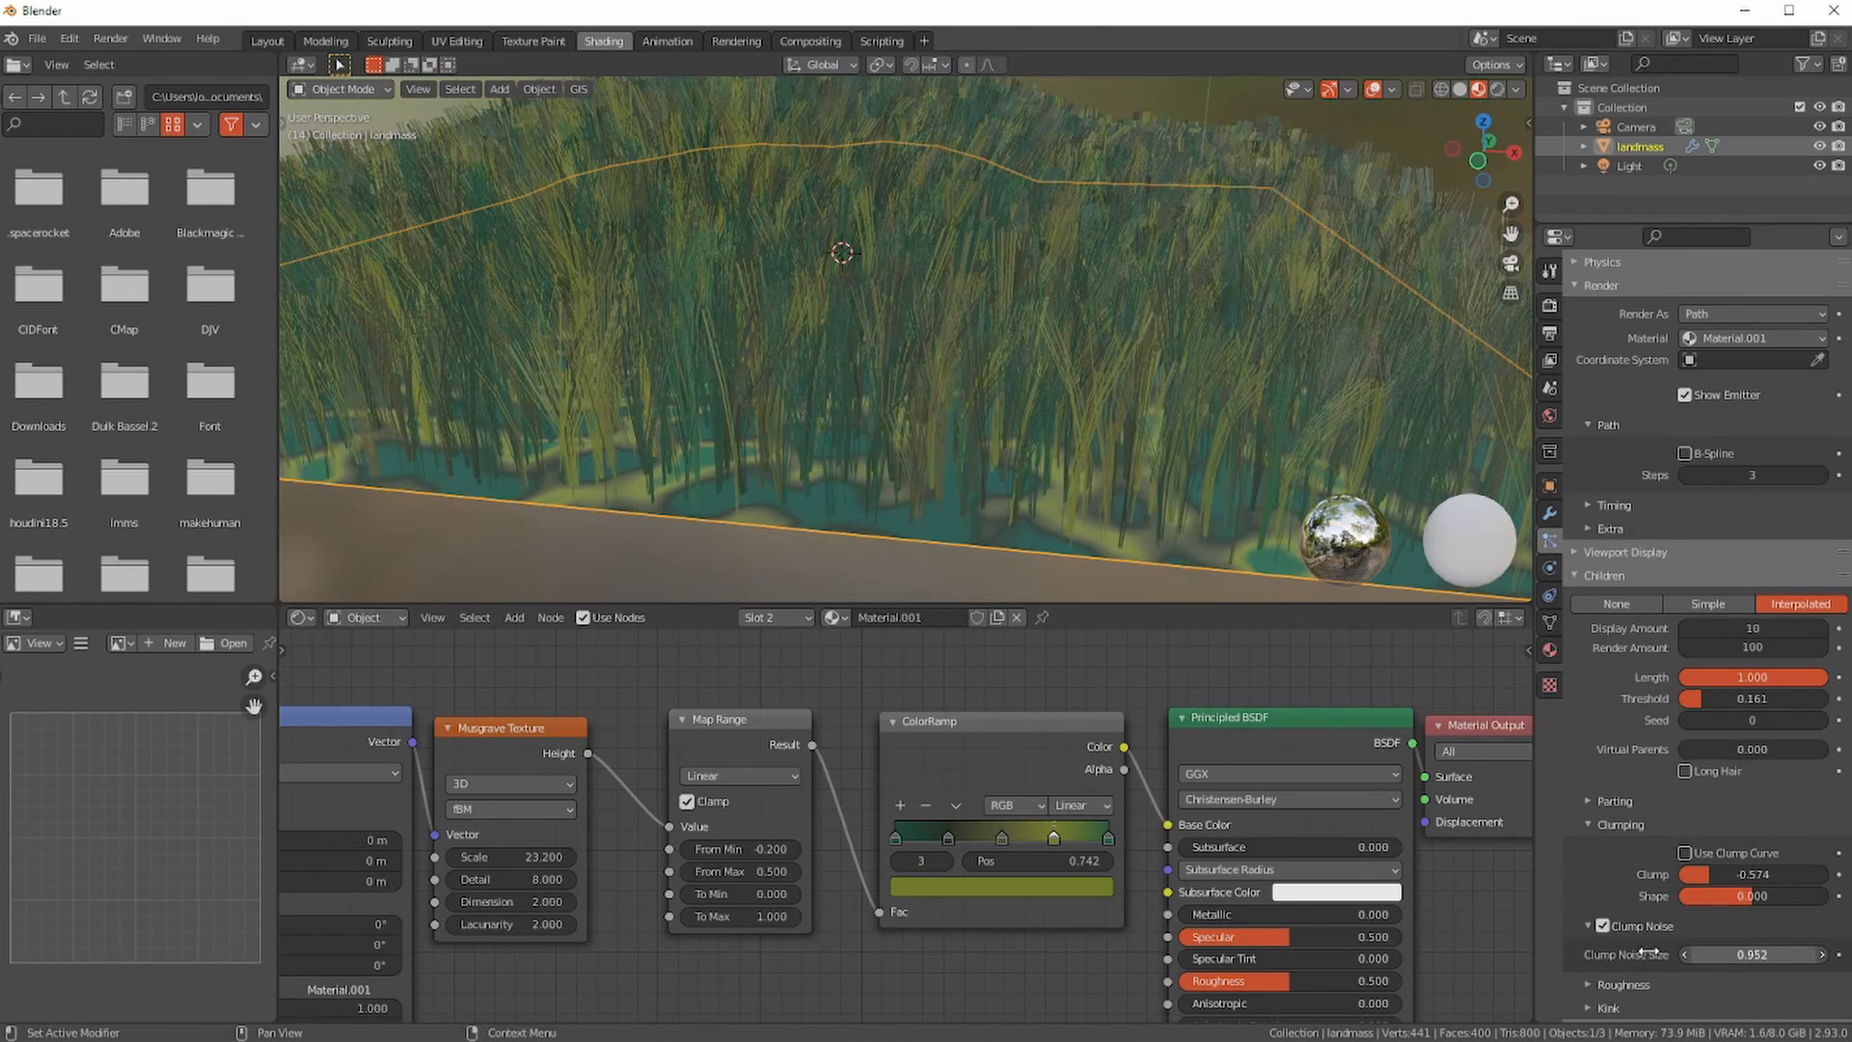
{"action": "left_click_drag", "start_coordinate": [1773, 954], "coordinate": [1808, 954]}
{"action": "scroll", "coordinate": [1030, 439], "scroll_direction": "up", "scroll_amount": 3}
- Set the clumping Shape to 0.064 and turn Clump Noise off
{"action": "mouse_move", "coordinate": [1734, 900]}
{"action": "left_mouse_down"}
{"action": "mouse_move", "coordinate": [1640, 894]}
{"action": "mouse_move", "coordinate": [1780, 899]}
{"action": "mouse_move", "coordinate": [1759, 902]}
{"action": "left_mouse_up"}
{"action": "scroll", "coordinate": [926, 434], "scroll_direction": "down", "scroll_amount": 2}
{"action": "middle_click_drag", "start_coordinate": [888, 410], "coordinate": [842, 467]}
{"action": "left_click", "coordinate": [1602, 926]}
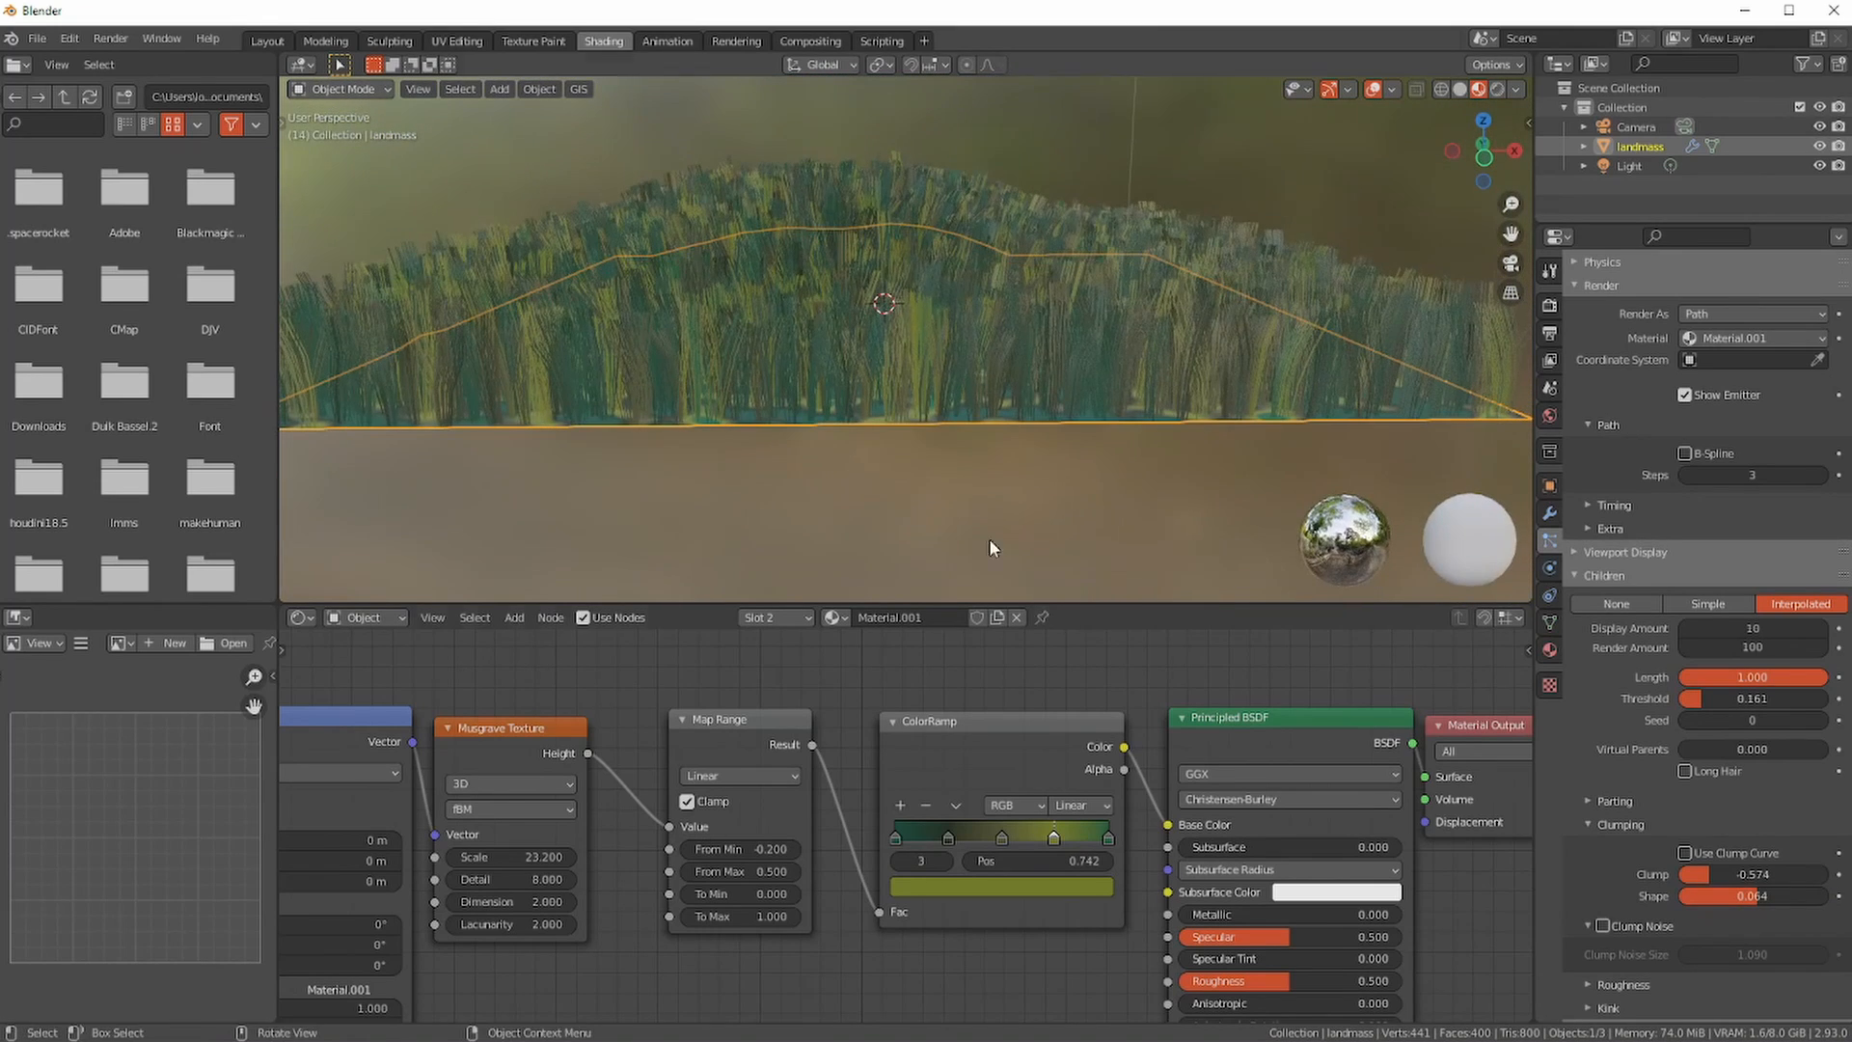
- Show the children's Roughness settings instead of Clumping and try the roughness curve, leaving it off
{"action": "left_click", "coordinate": [1589, 825]}
{"action": "left_click", "coordinate": [1587, 848]}
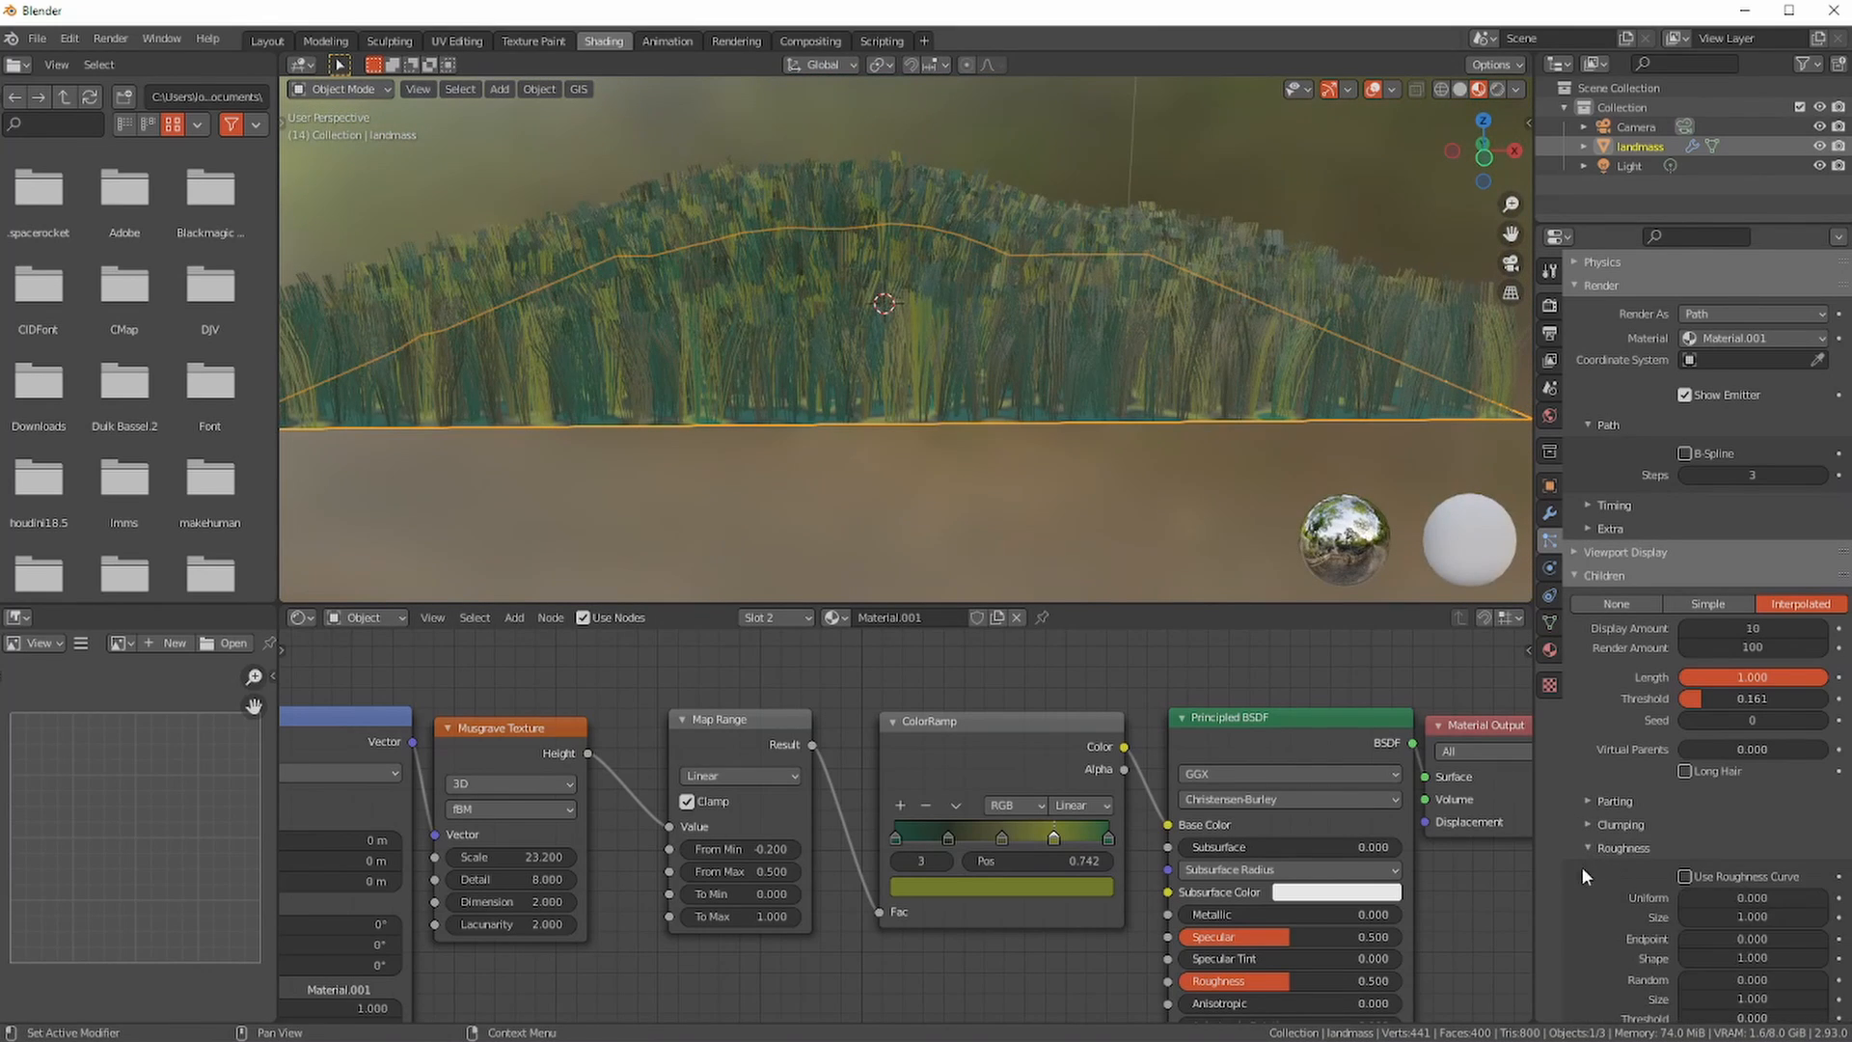
{"action": "middle_click_drag", "start_coordinate": [880, 489], "coordinate": [842, 496]}
{"action": "scroll", "coordinate": [1600, 873], "scroll_direction": "down", "scroll_amount": 1}
{"action": "scroll", "coordinate": [1600, 873], "scroll_direction": "down", "scroll_amount": 2}
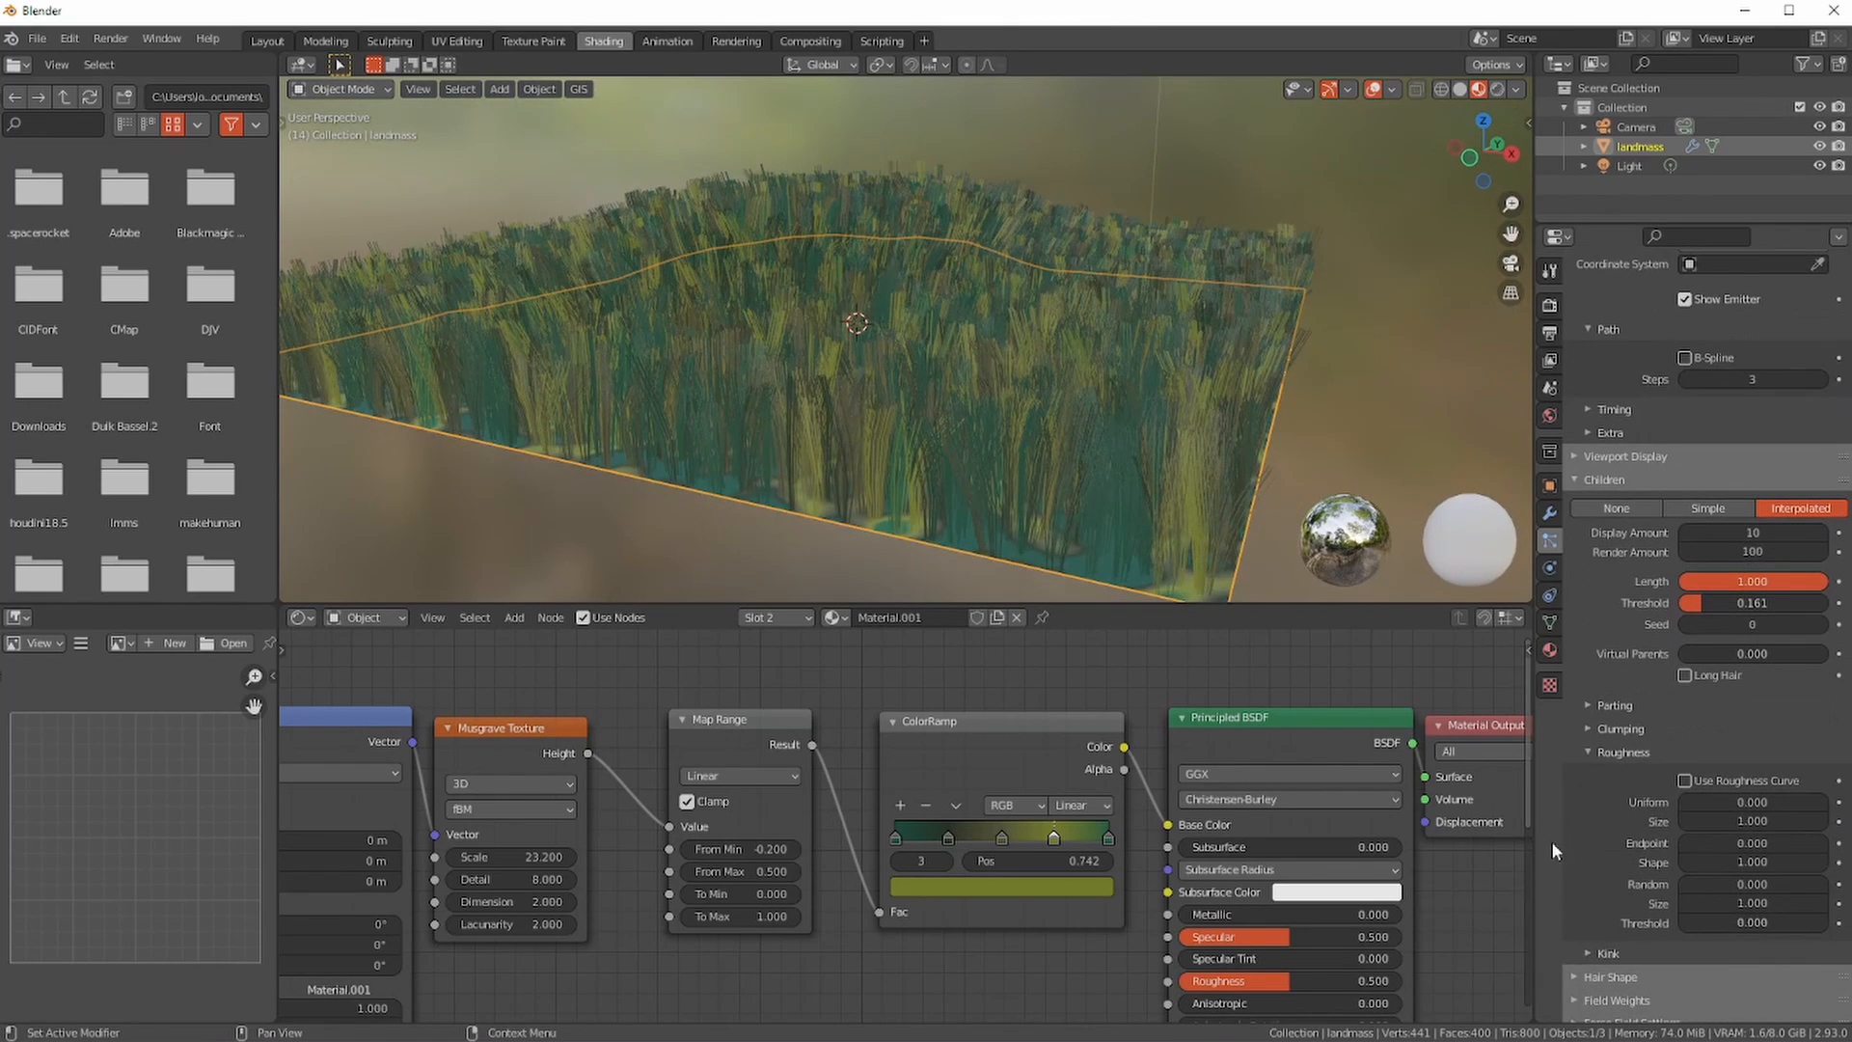
{"action": "left_click", "coordinate": [1683, 780]}
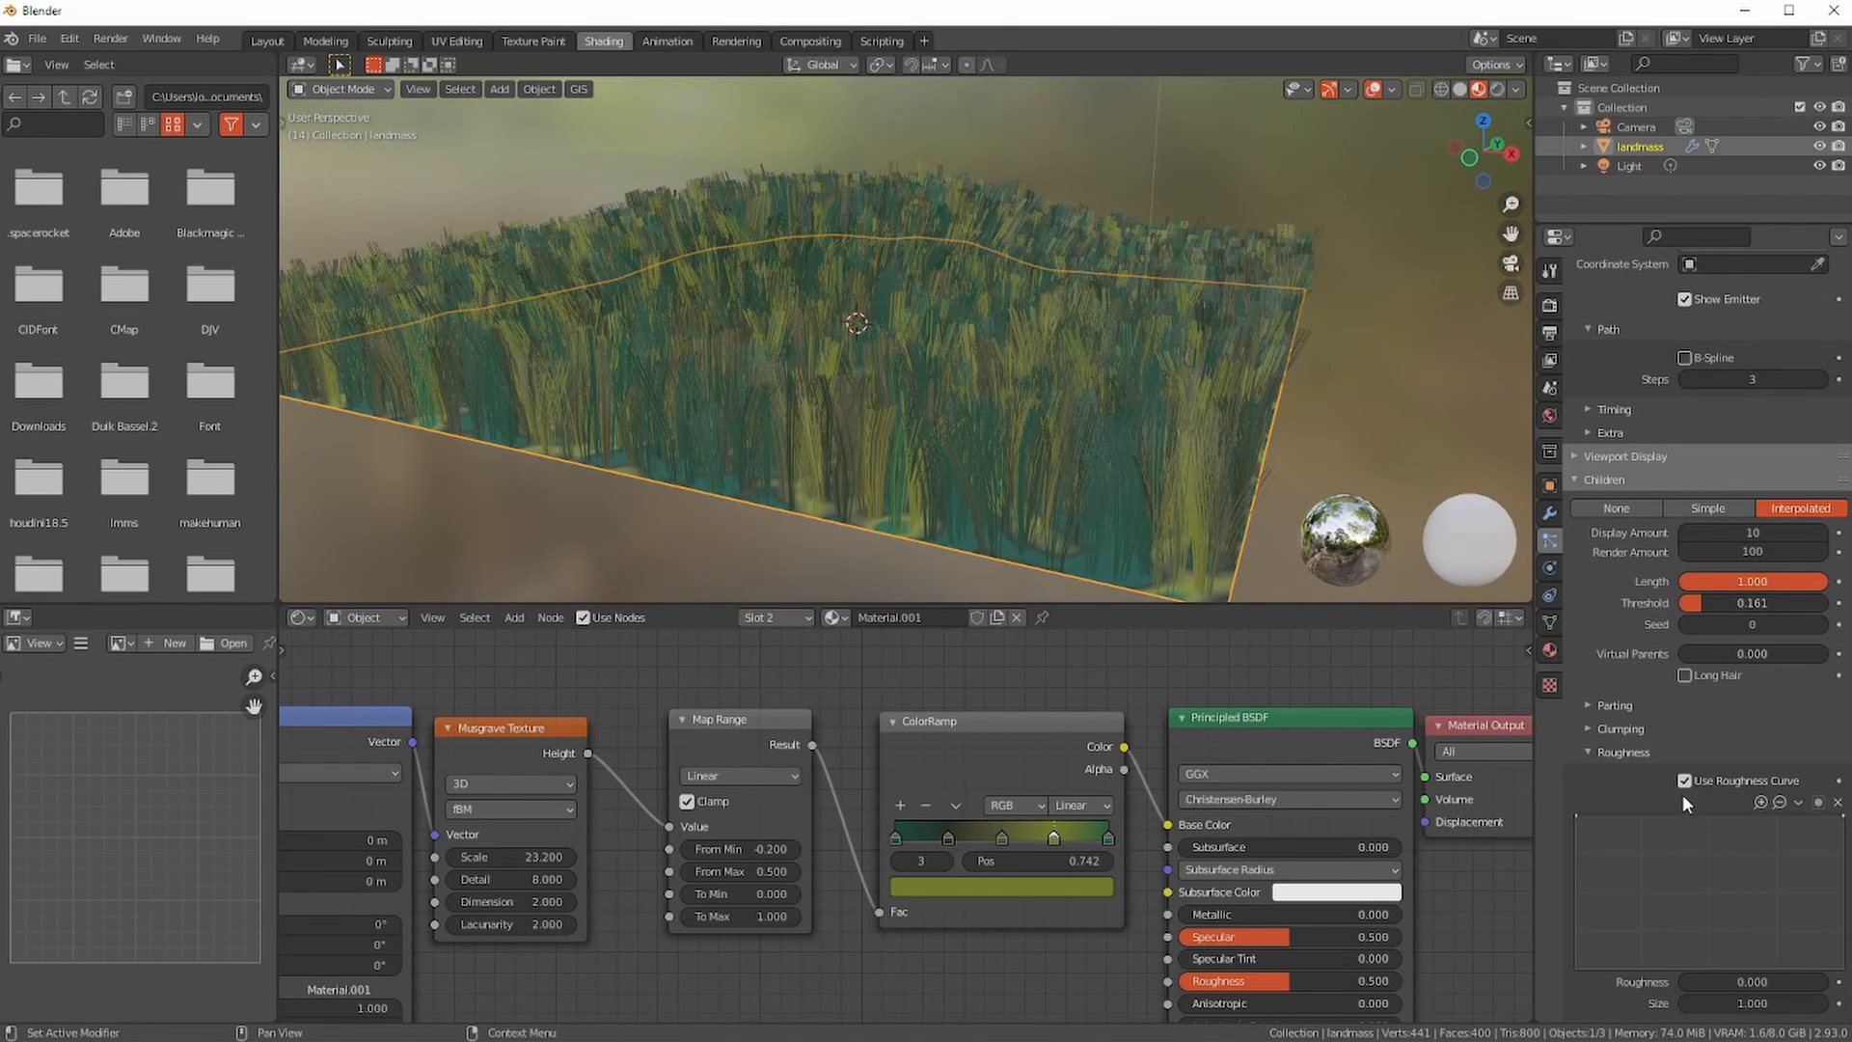
{"action": "left_click", "coordinate": [1684, 780]}
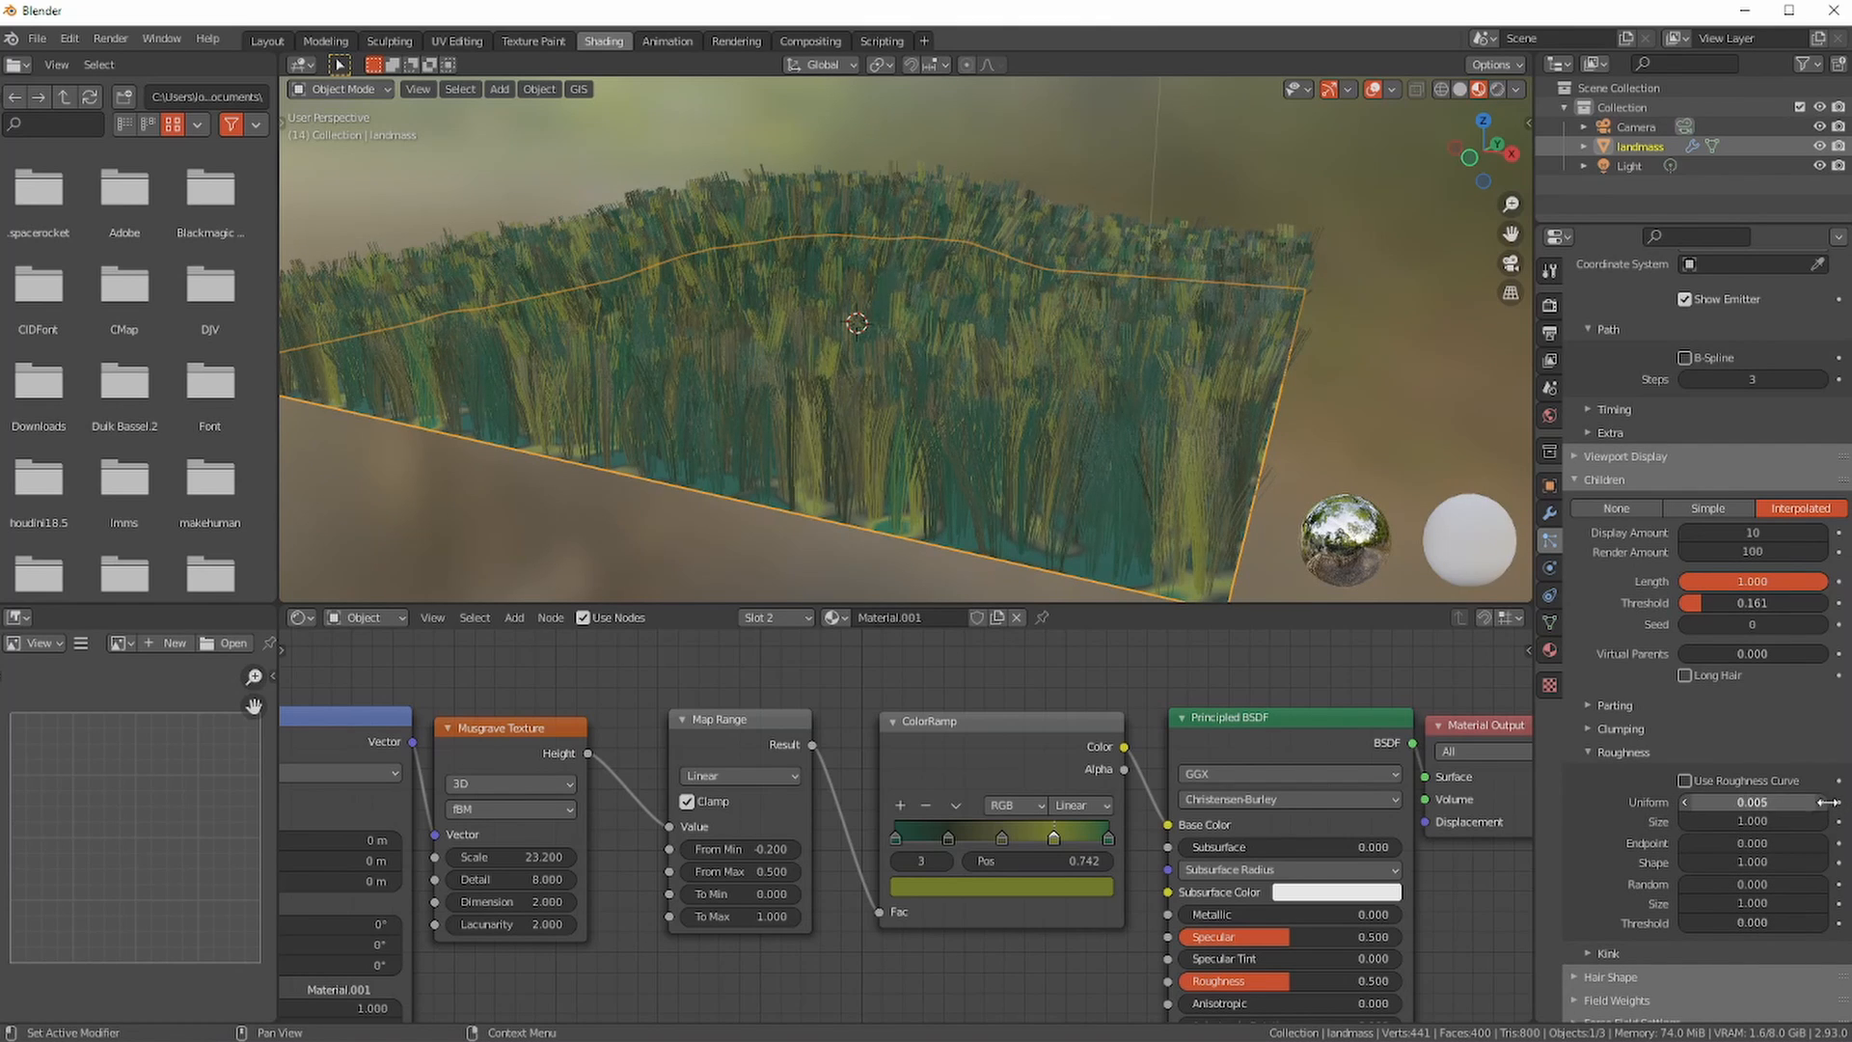
- Set the grass children's uniform roughness to 0.342 and its size to 0.259
{"action": "left_click_drag", "start_coordinate": [1828, 801], "coordinate": [1847, 802]}
{"action": "scroll", "coordinate": [830, 396], "scroll_direction": "up", "scroll_amount": 1}
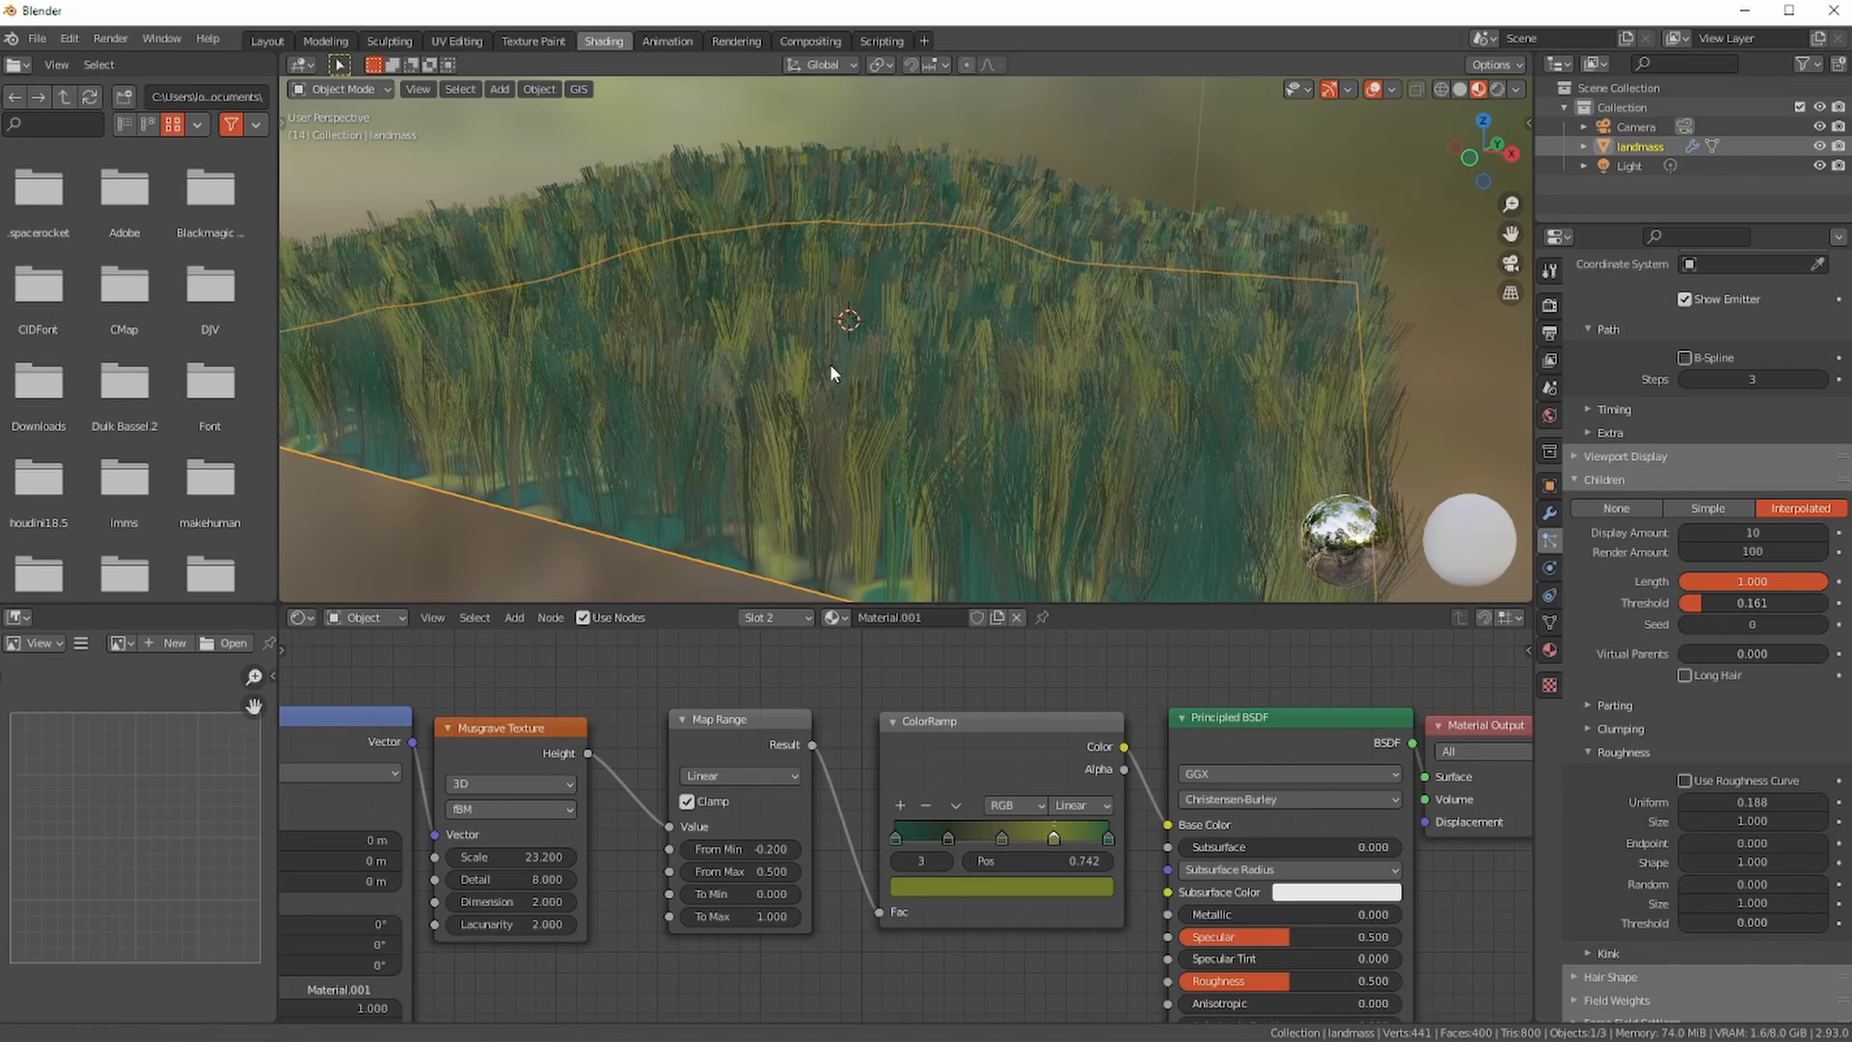
{"action": "left_click_drag", "start_coordinate": [1661, 821], "coordinate": [1190, 801]}
{"action": "left_click_drag", "start_coordinate": [1751, 821], "coordinate": [1575, 832]}
{"action": "left_click_drag", "start_coordinate": [1710, 808], "coordinate": [1643, 816]}
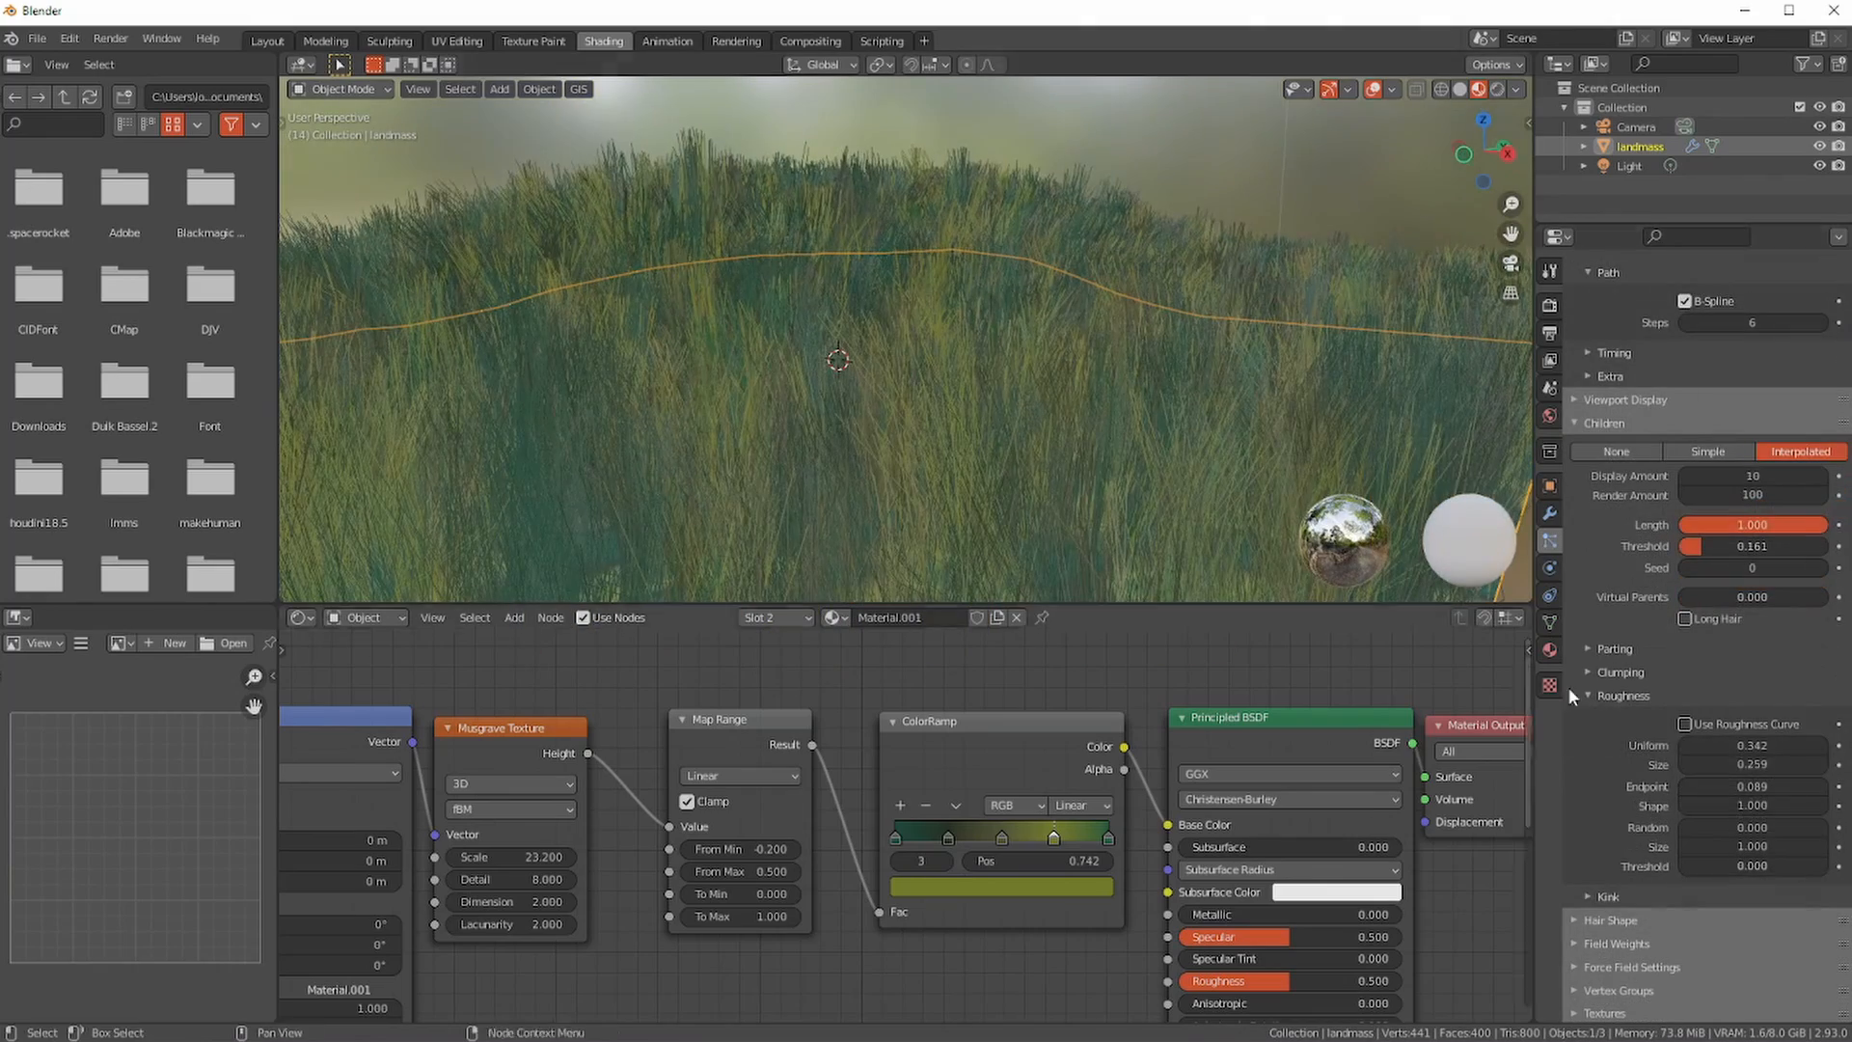
- Set the grass children's endpoint roughness to 0 and their uniform roughness to 0.183
{"action": "left_click_drag", "start_coordinate": [1684, 786], "coordinate": [1582, 786]}
{"action": "middle_click_drag", "start_coordinate": [1028, 555], "coordinate": [1033, 438], "text": "shift"}
{"action": "left_click_drag", "start_coordinate": [1727, 748], "coordinate": [1524, 755]}
{"action": "scroll", "coordinate": [940, 471], "scroll_direction": "down", "scroll_amount": 3}
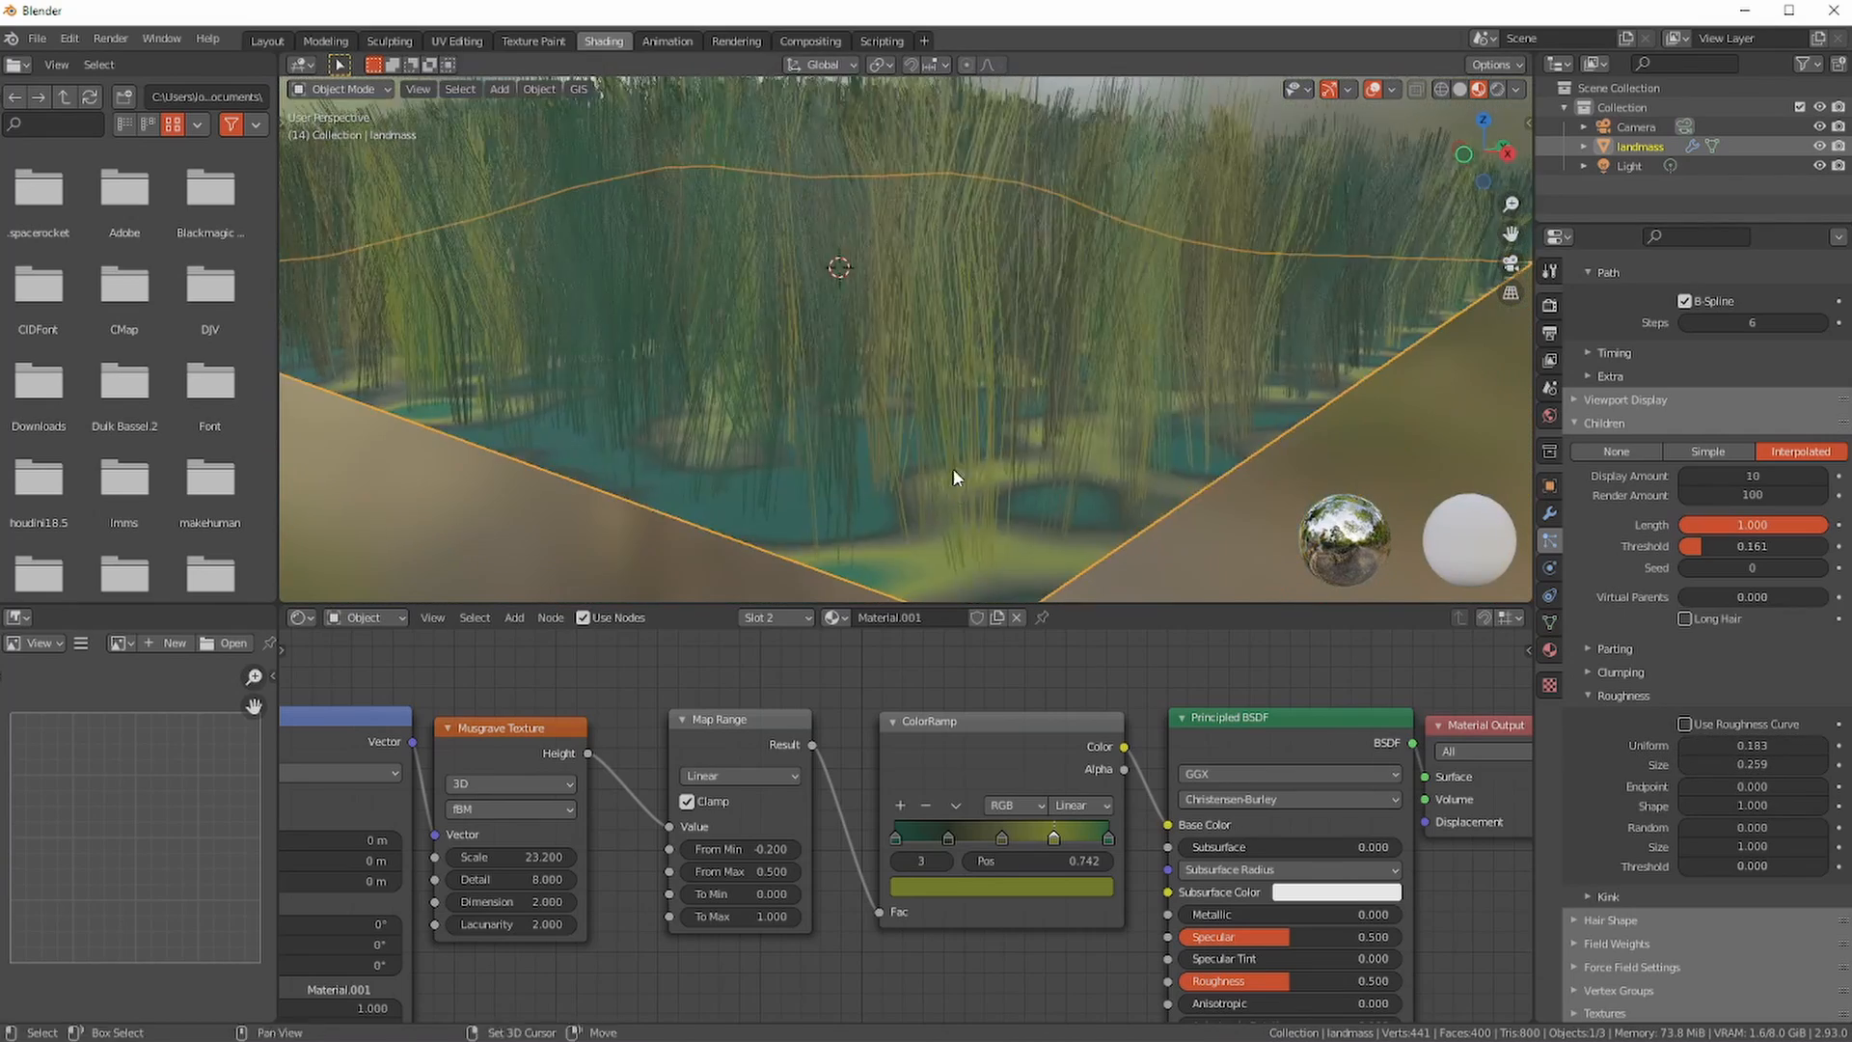
{"action": "middle_click_drag", "start_coordinate": [953, 467], "coordinate": [939, 448], "text": "shift"}
{"action": "scroll", "coordinate": [1137, 482], "scroll_direction": "up", "scroll_amount": 3}
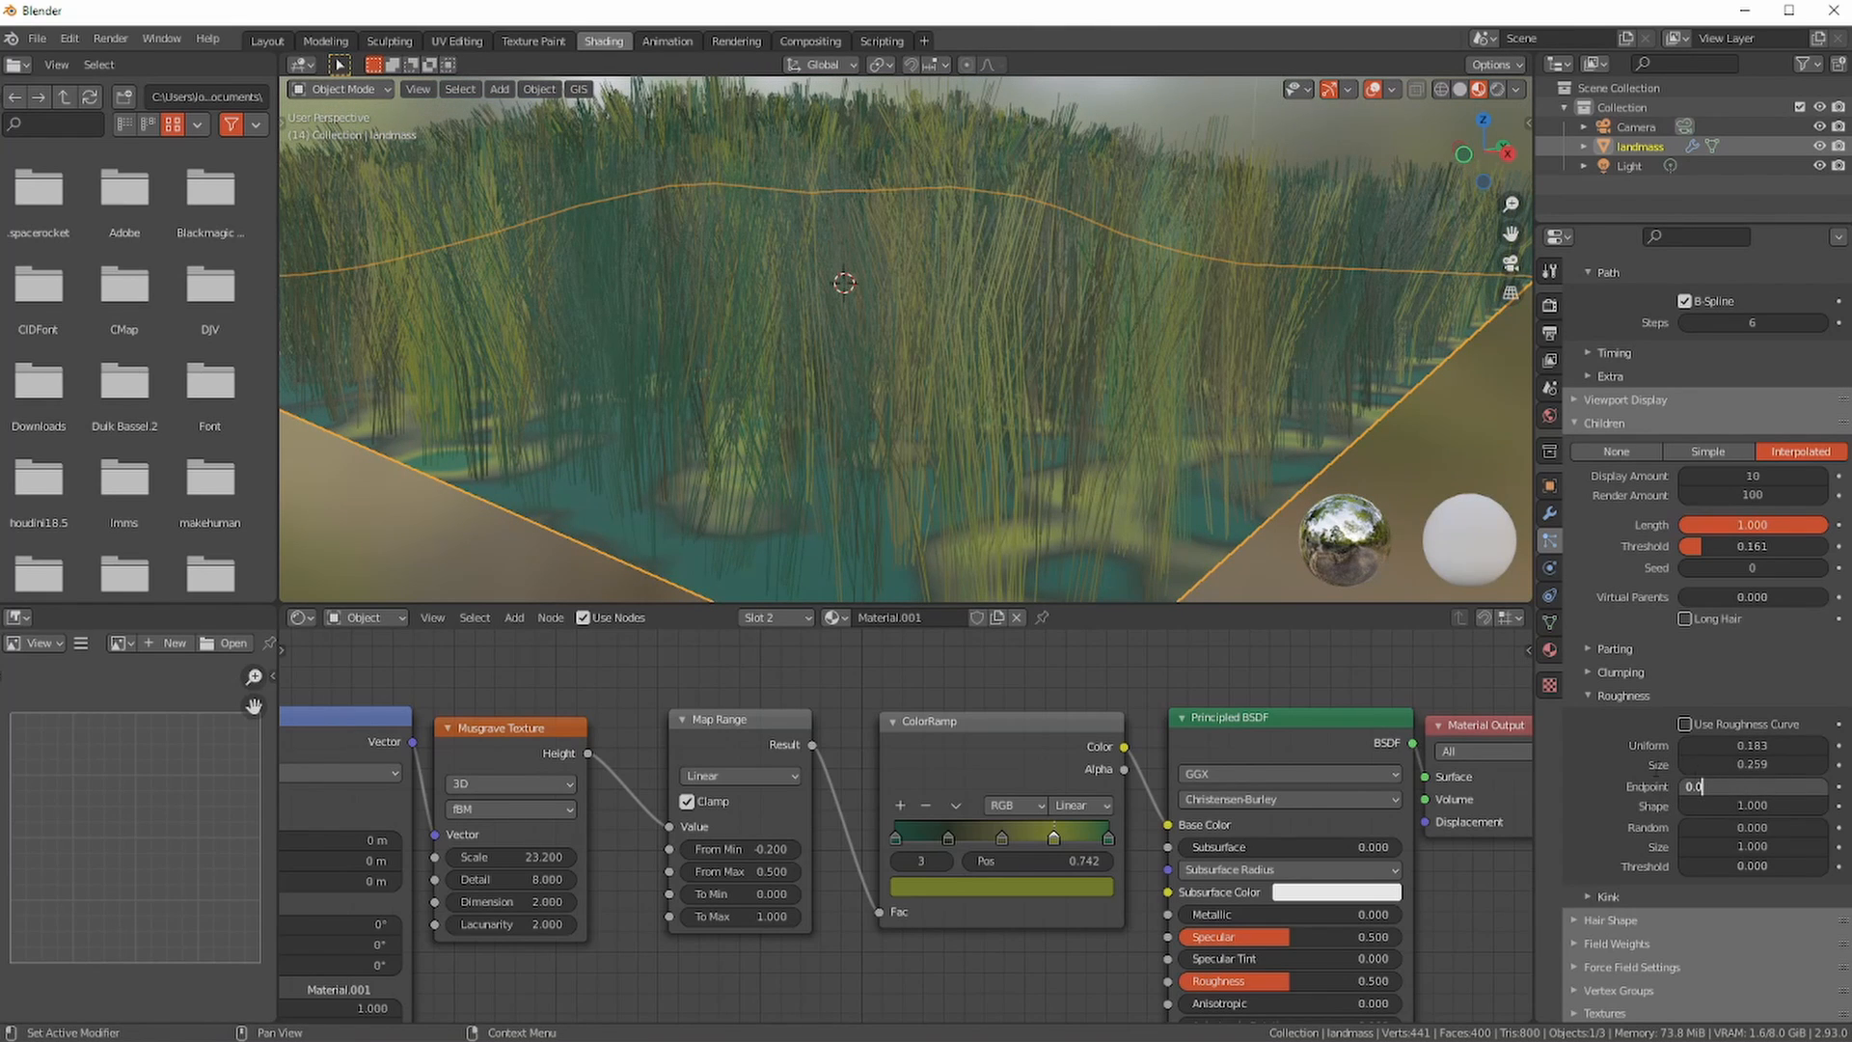
- Try endpoint roughness values of 0.162 and 1 for the grass children, and settle on 0.2
{"action": "left_click_drag", "start_coordinate": [1778, 784], "coordinate": [1845, 796]}
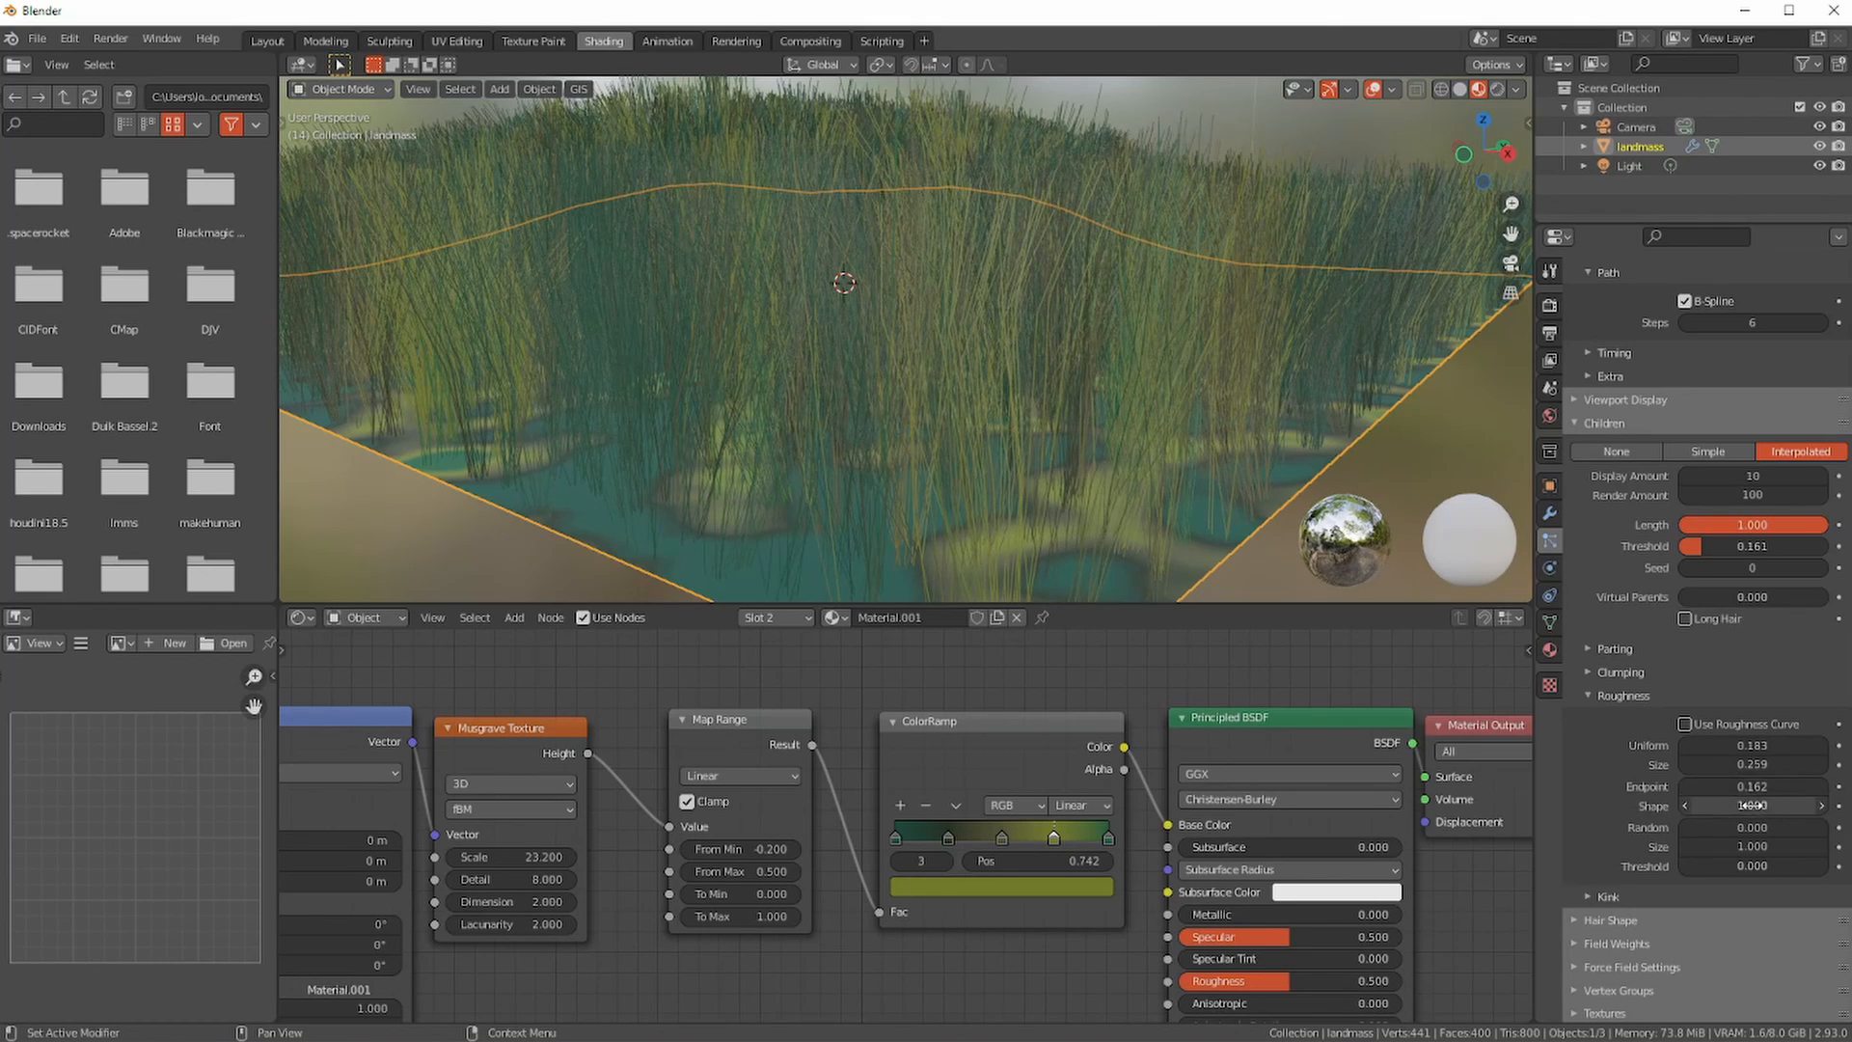
{"action": "key", "text": "Return"}
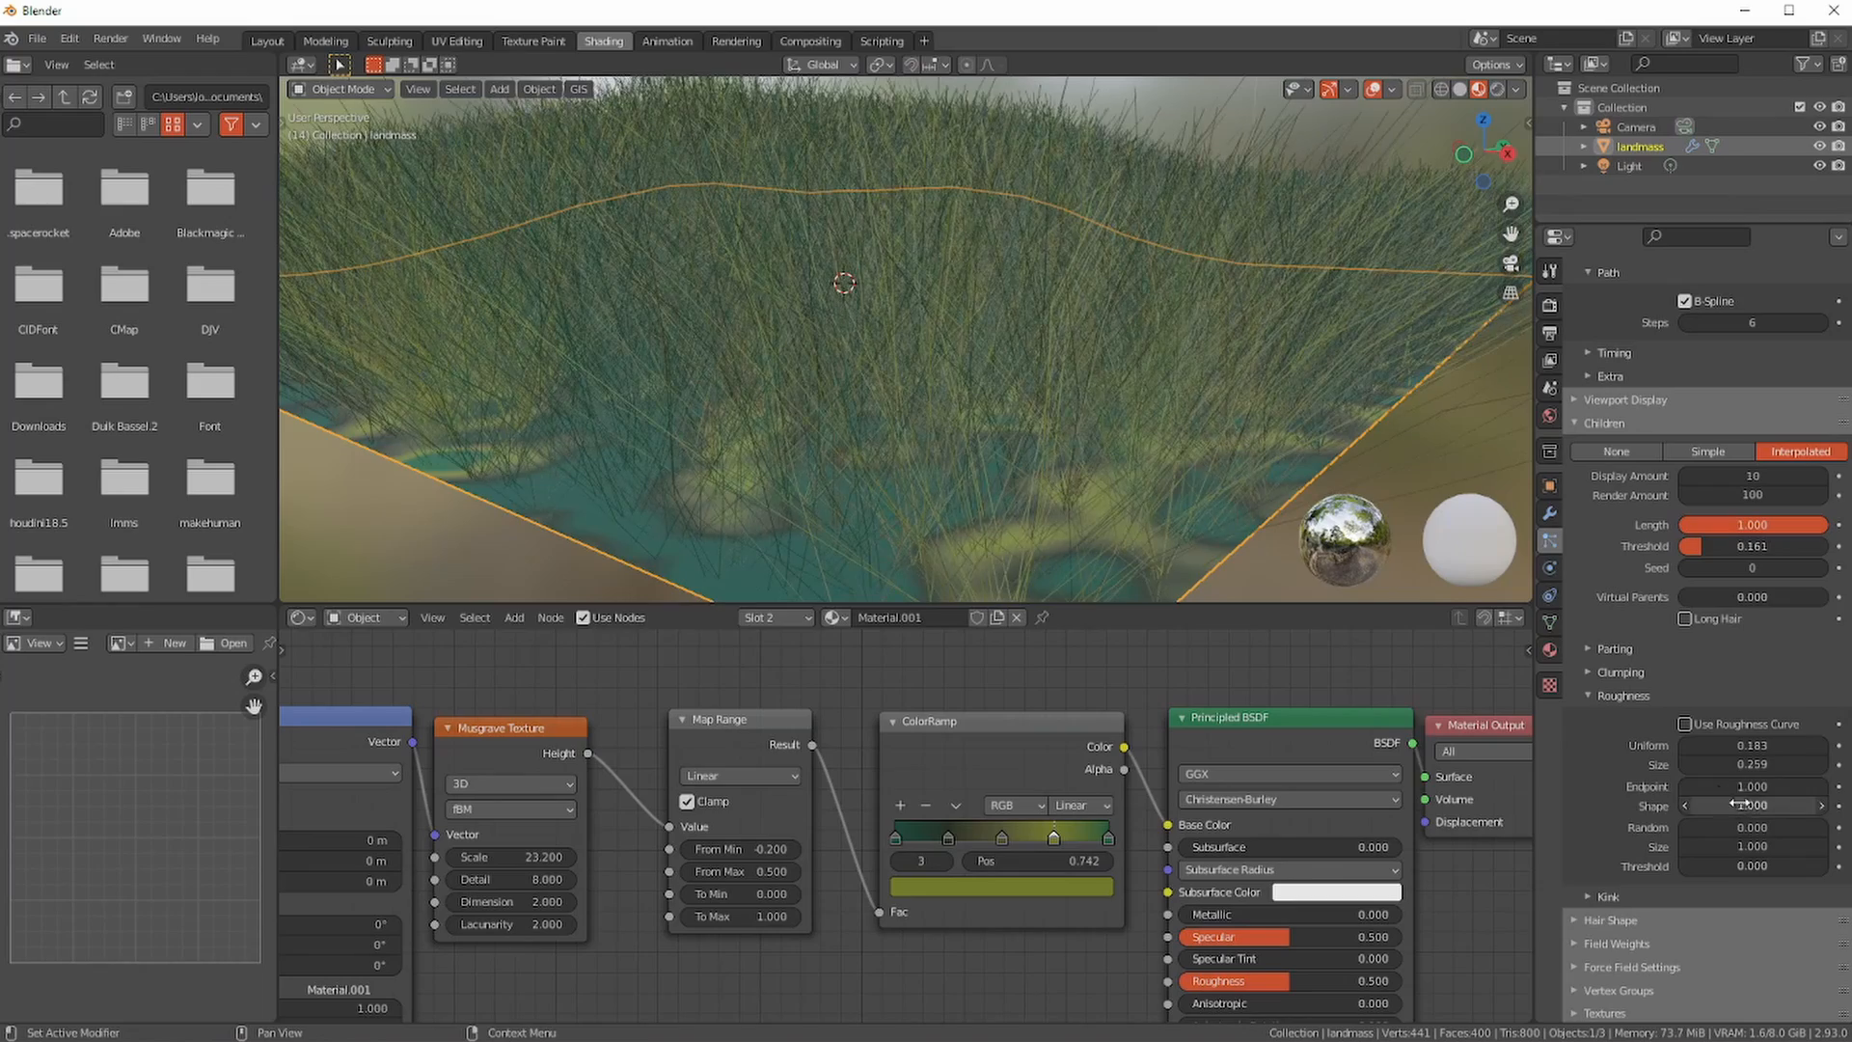
{"action": "mouse_move", "coordinate": [947, 460]}
{"action": "middle_mouse_down"}
{"action": "mouse_move", "coordinate": [926, 499]}
{"action": "mouse_move", "coordinate": [1025, 553]}
{"action": "mouse_move", "coordinate": [917, 444]}
{"action": "middle_mouse_up"}
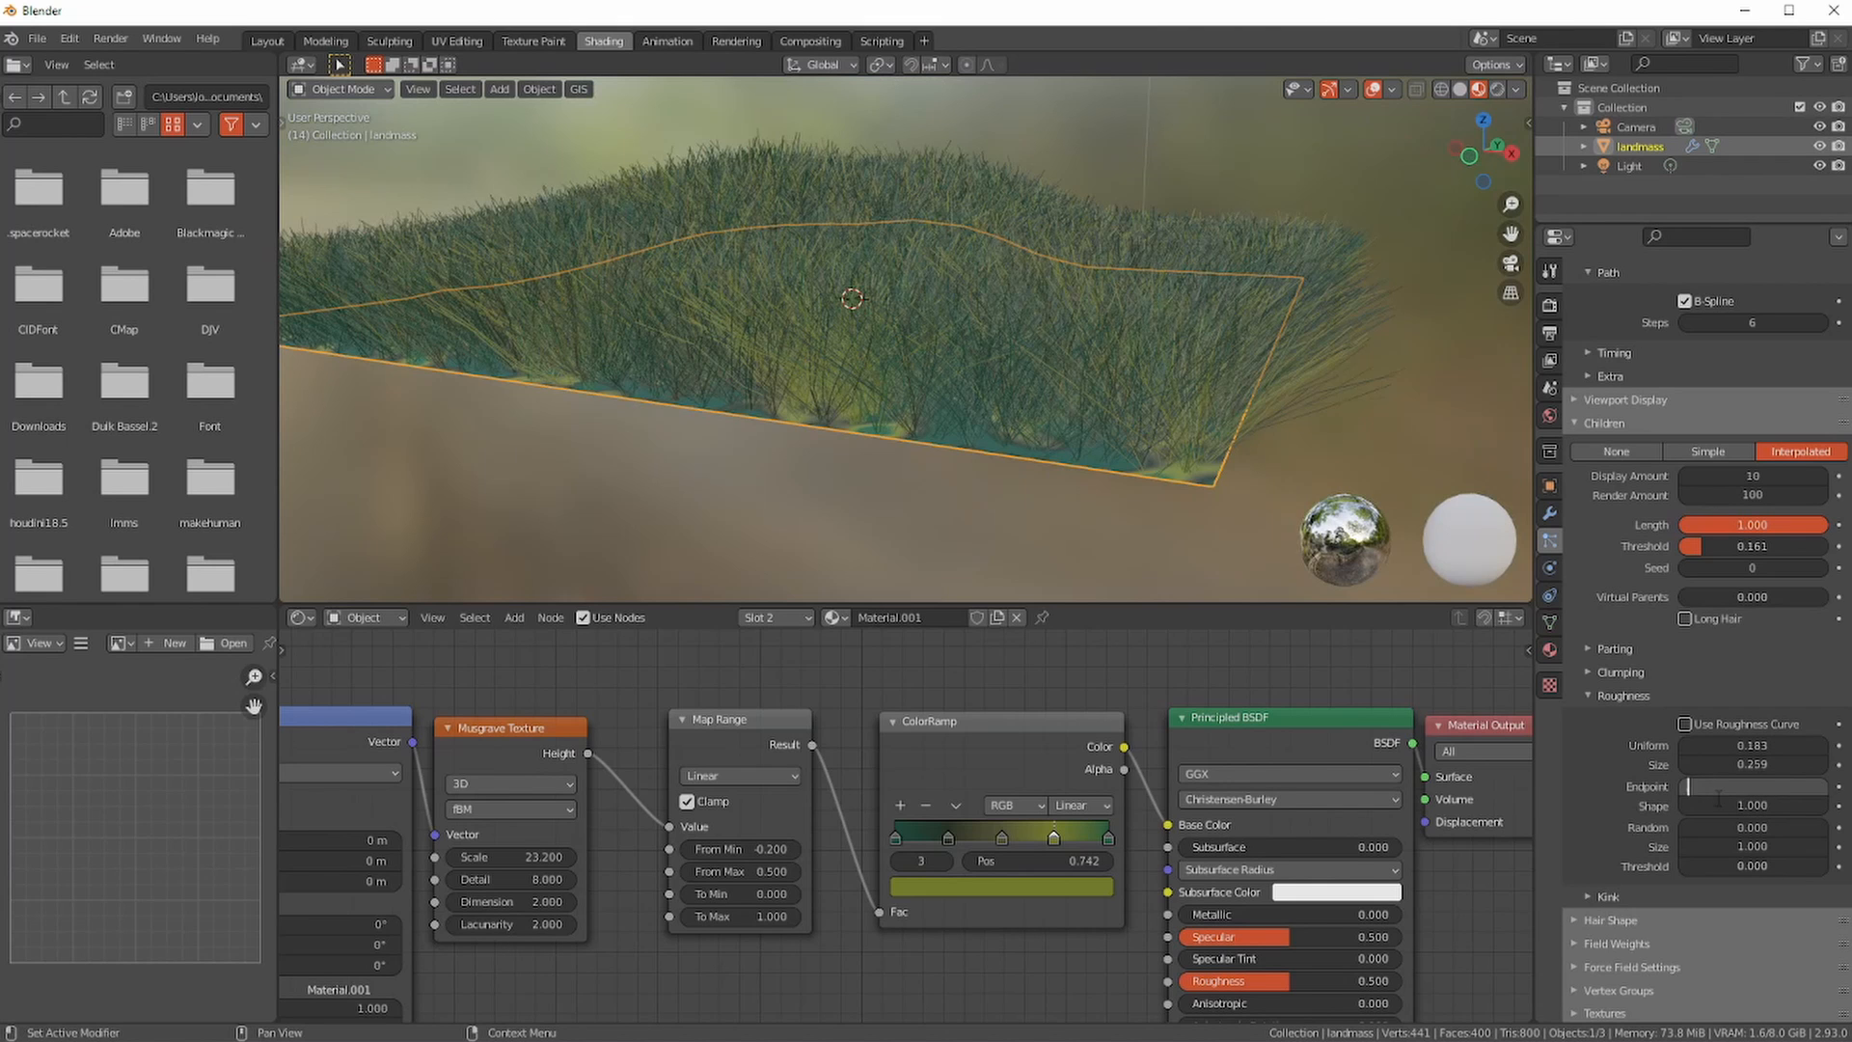
{"action": "type", "text": "0.2"}
{"action": "key", "text": "Return"}
{"action": "scroll", "coordinate": [984, 545], "scroll_direction": "up", "scroll_amount": 1}
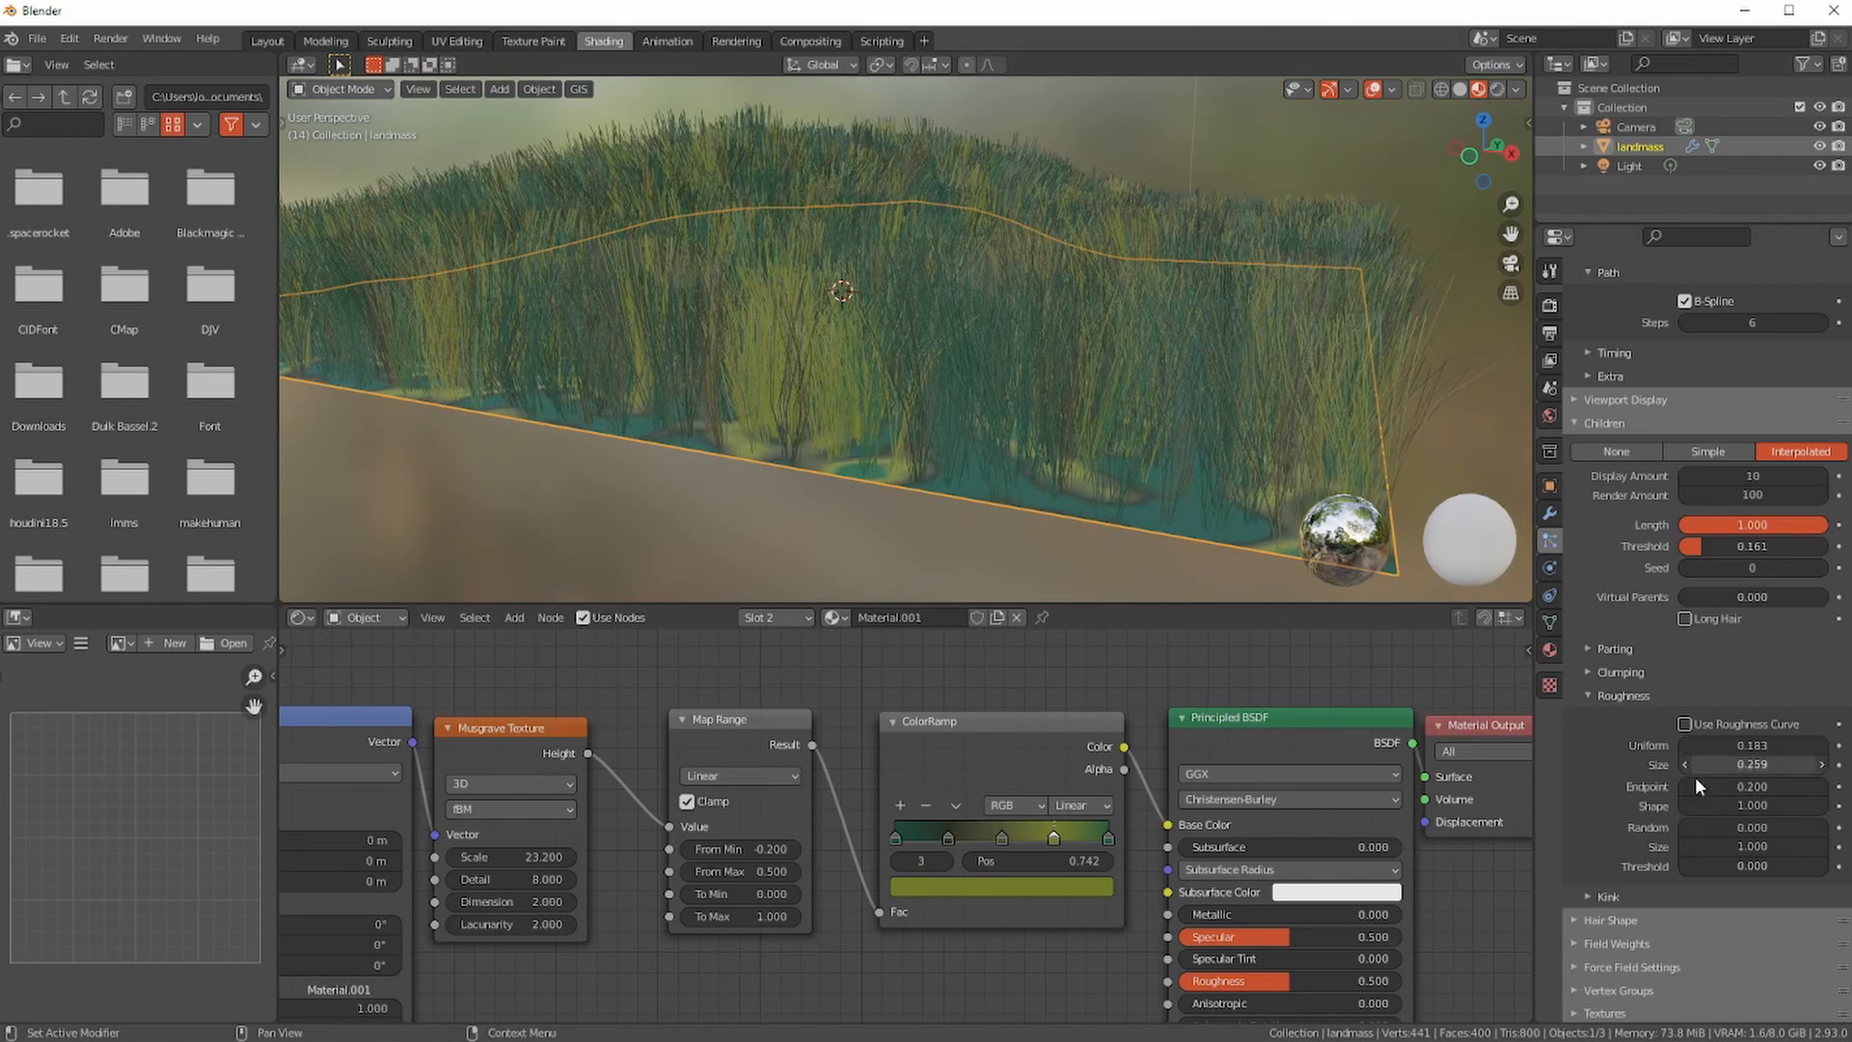
- Try several endpoint roughness shapes and set the shape to 0, with random roughness 0.277 and its size 0.945
{"action": "left_click_drag", "start_coordinate": [1718, 806], "coordinate": [1737, 806]}
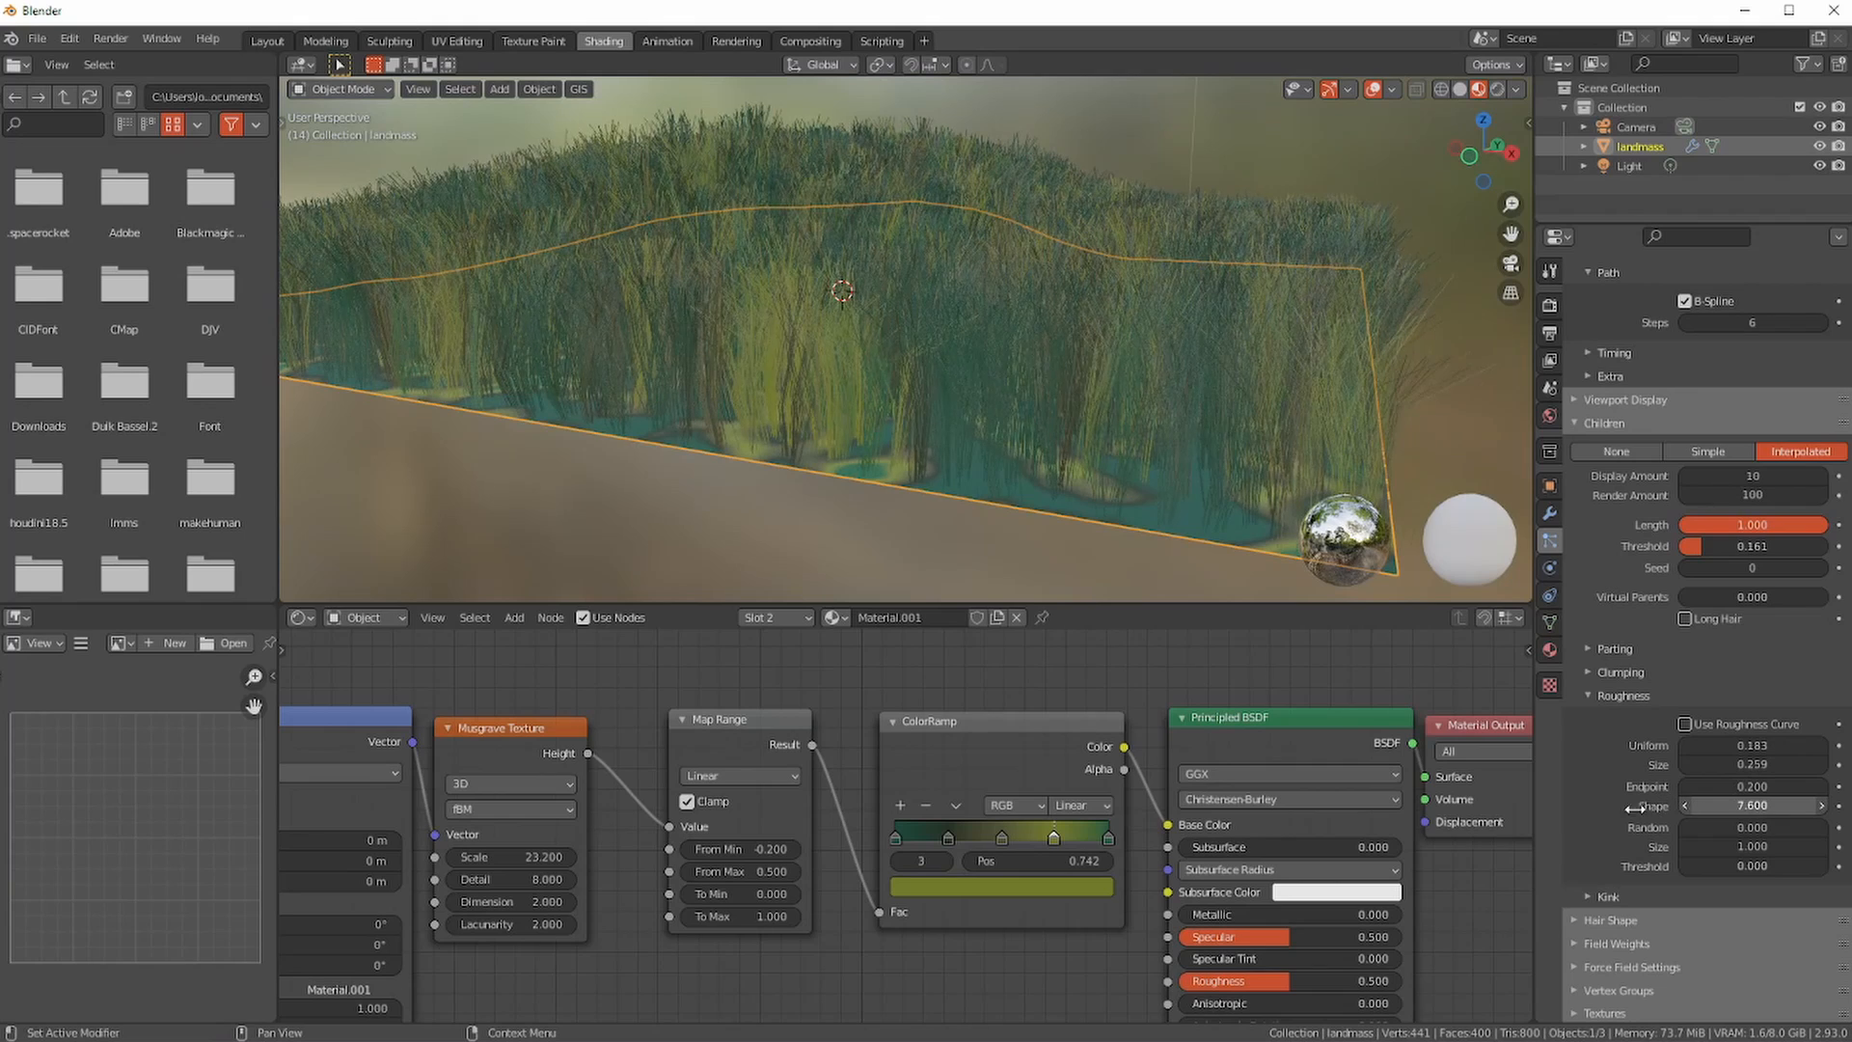
{"action": "left_click_drag", "start_coordinate": [1595, 809], "coordinate": [1588, 808]}
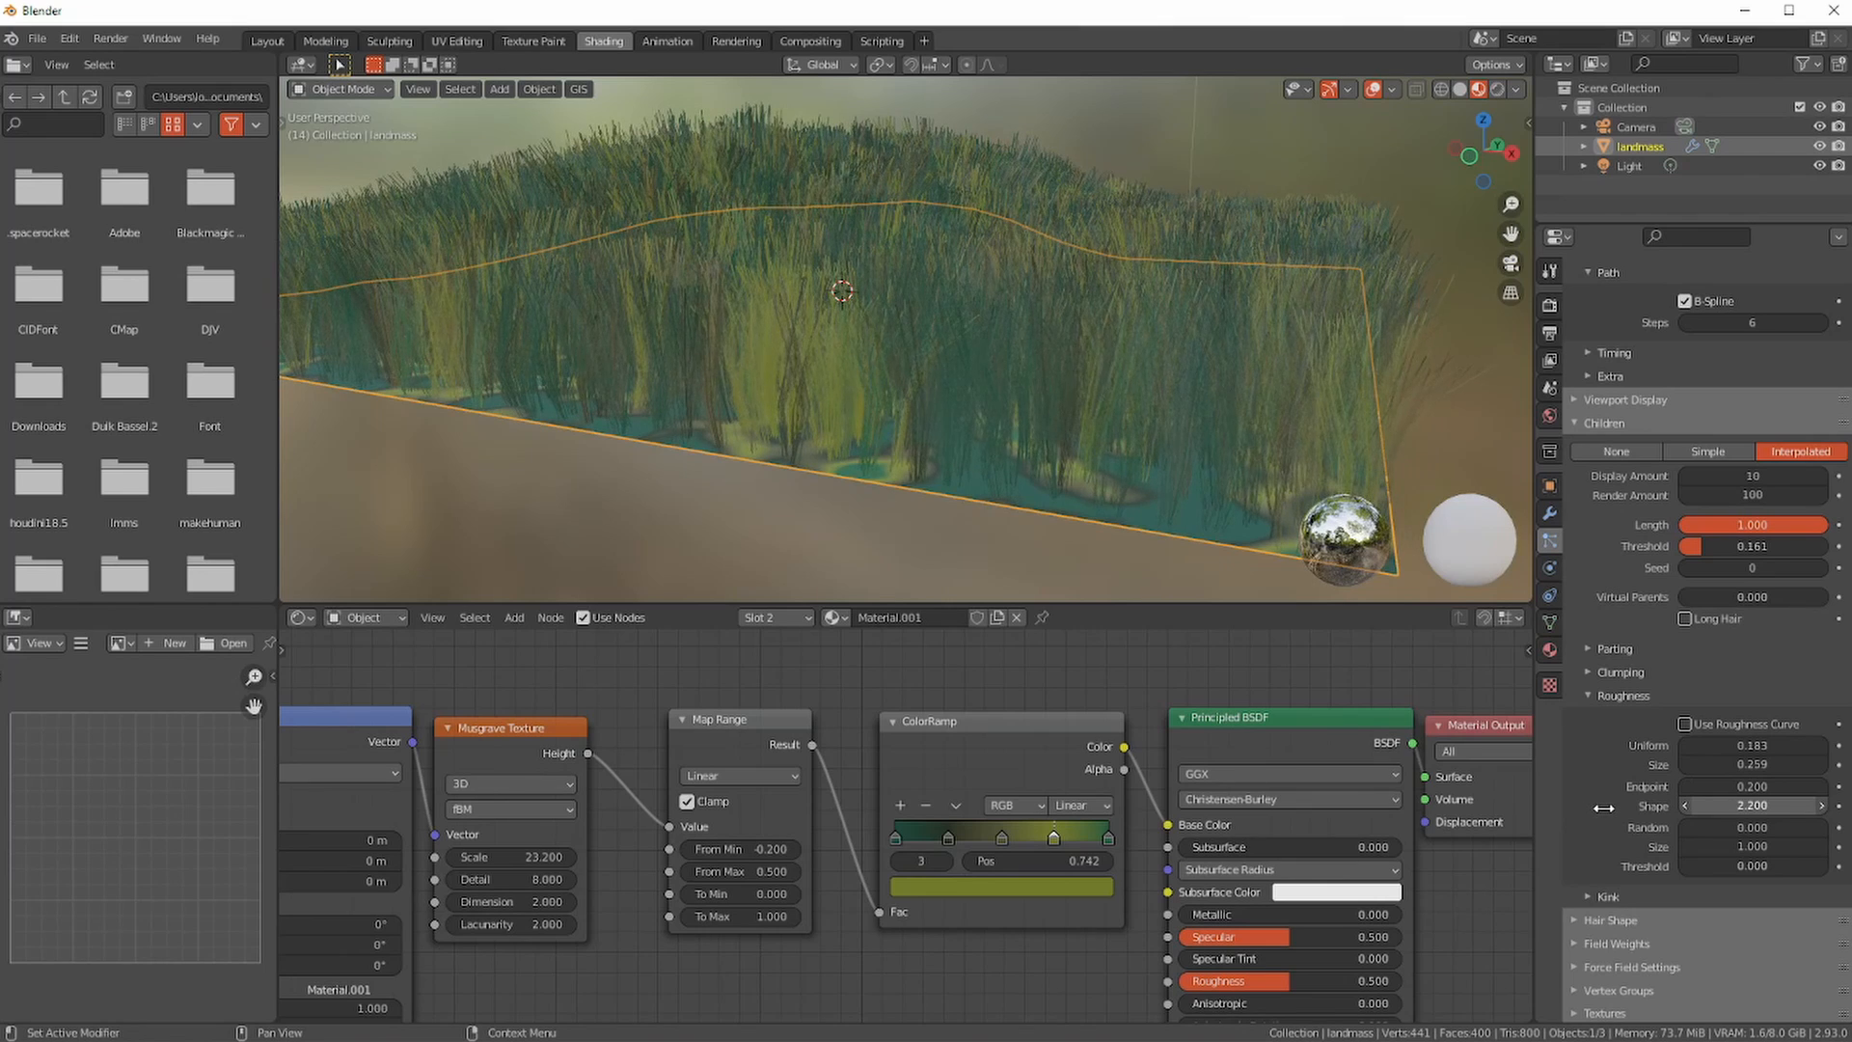
{"action": "left_click_drag", "start_coordinate": [1643, 805], "coordinate": [1787, 805]}
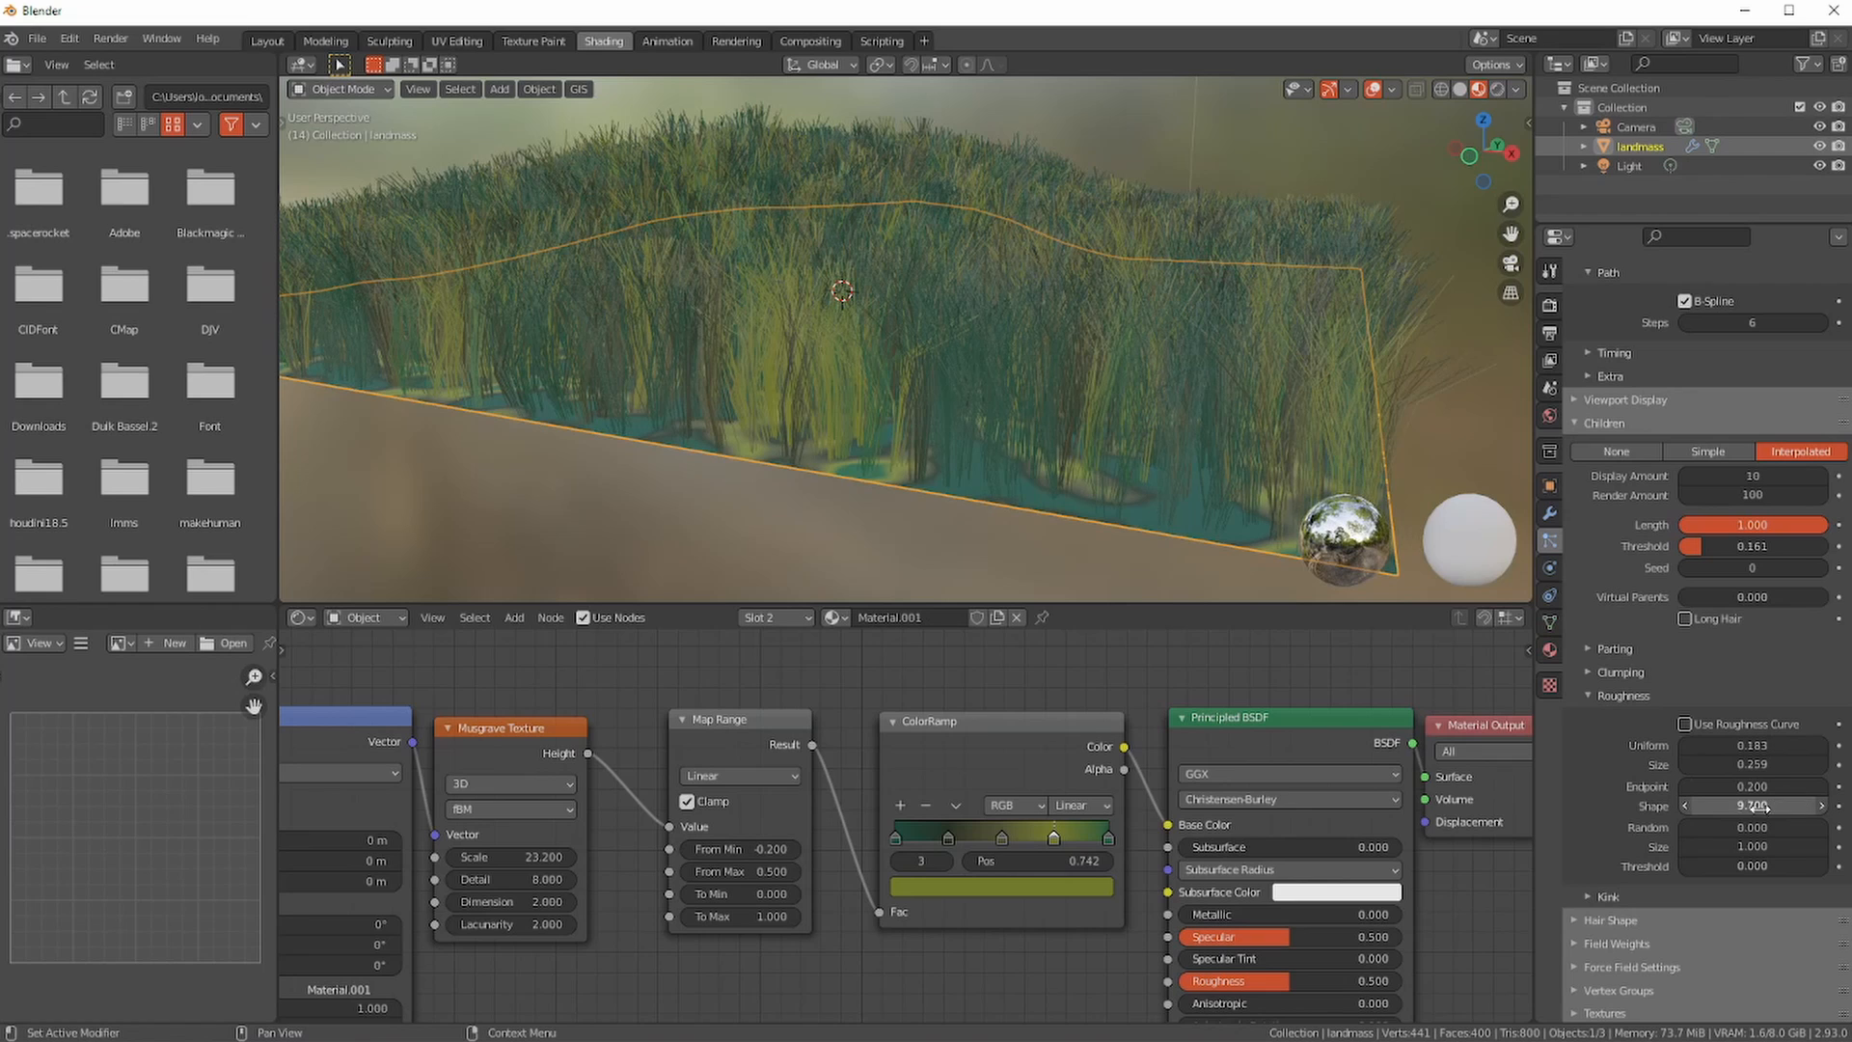
{"action": "left_click_drag", "start_coordinate": [1715, 809], "coordinate": [1673, 804]}
{"action": "mouse_move", "coordinate": [791, 394]}
{"action": "middle_mouse_down"}
{"action": "mouse_move", "coordinate": [711, 401]}
{"action": "mouse_move", "coordinate": [799, 415]}
{"action": "middle_mouse_up"}
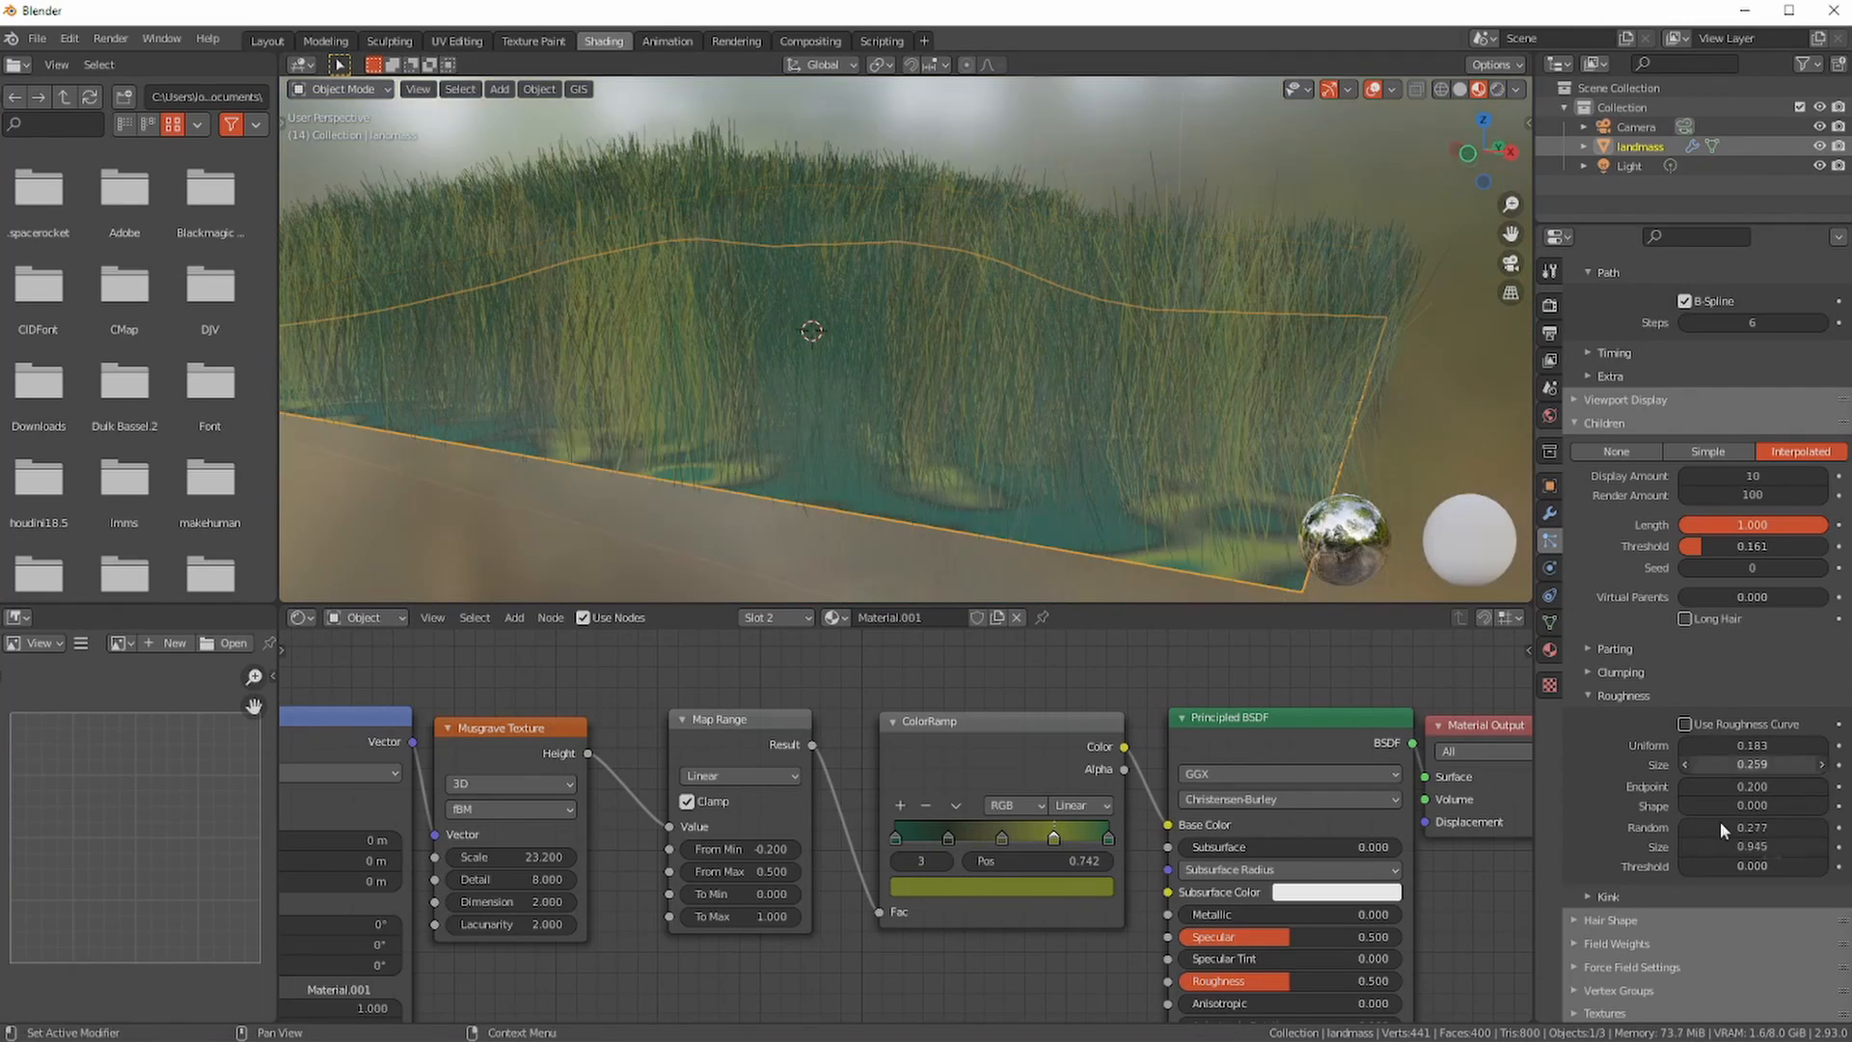
- Show the children's Kink settings instead of Roughness and set the kink type to Wave
{"action": "left_click", "coordinate": [1577, 696]}
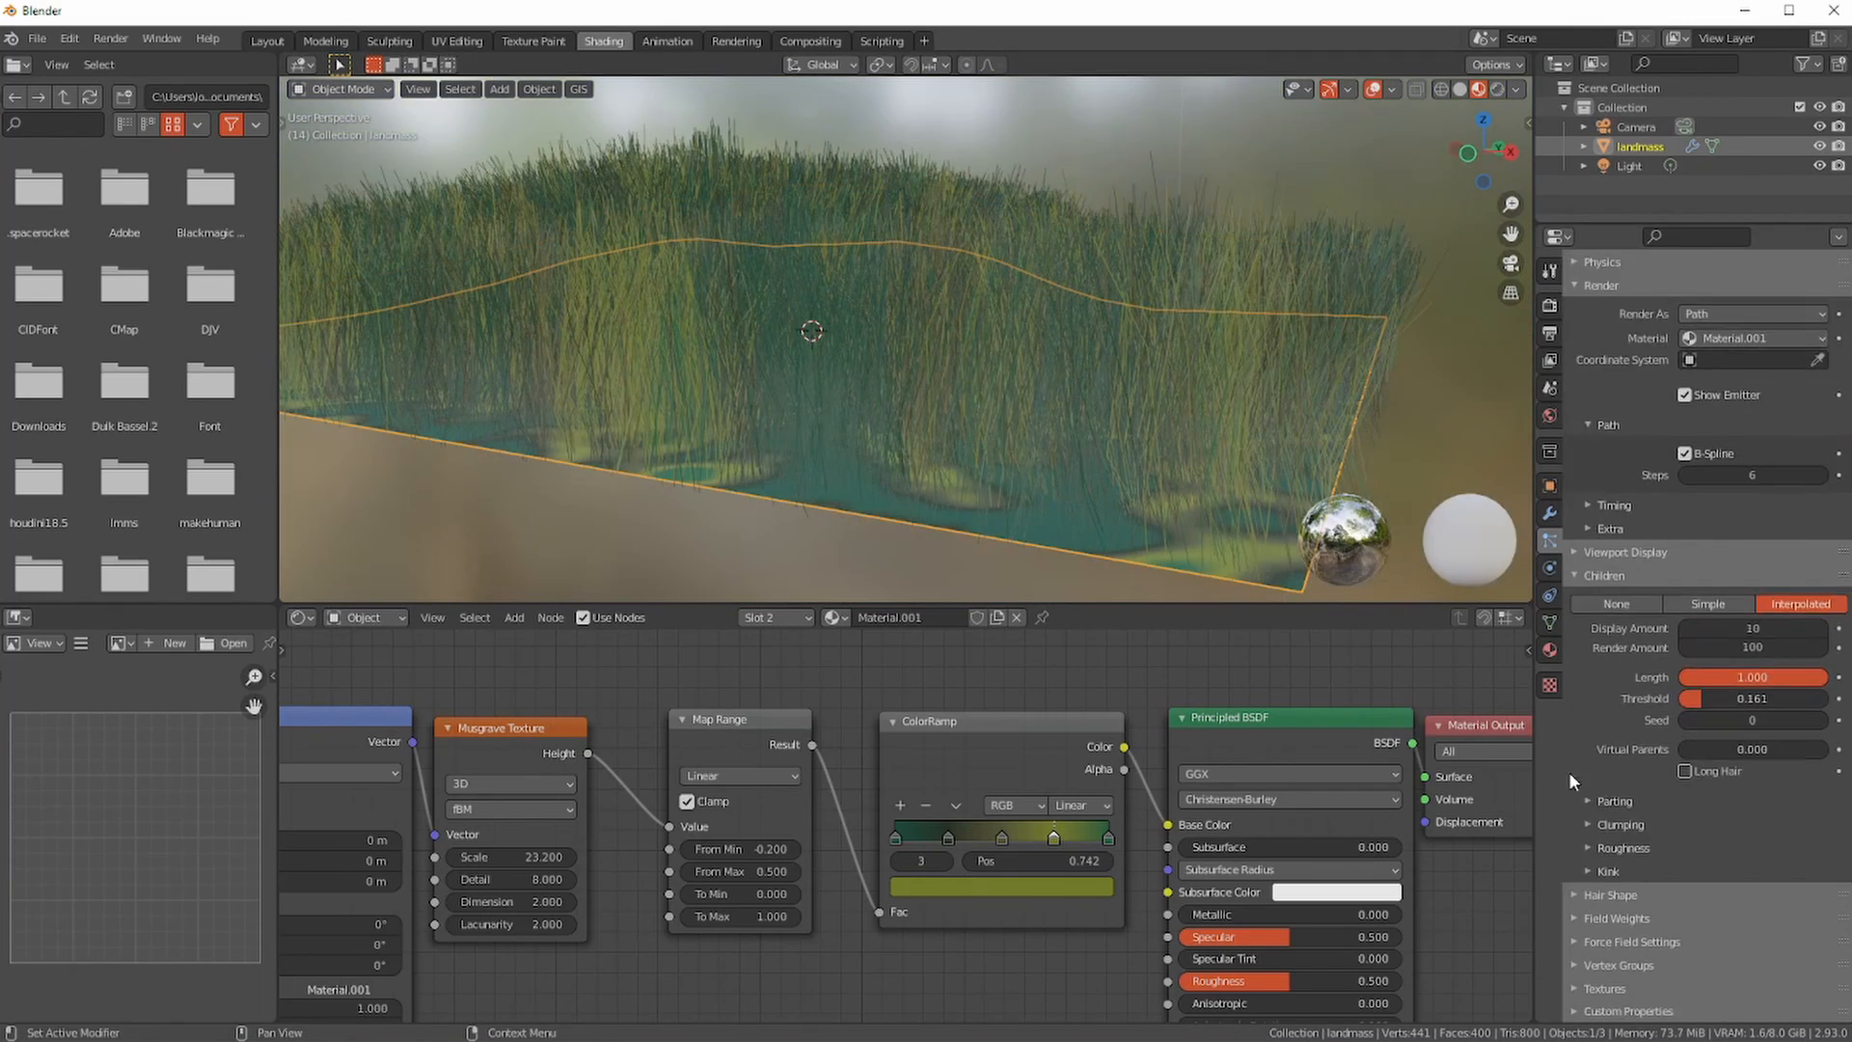
{"action": "left_click", "coordinate": [1578, 879]}
{"action": "left_click", "coordinate": [1724, 901]}
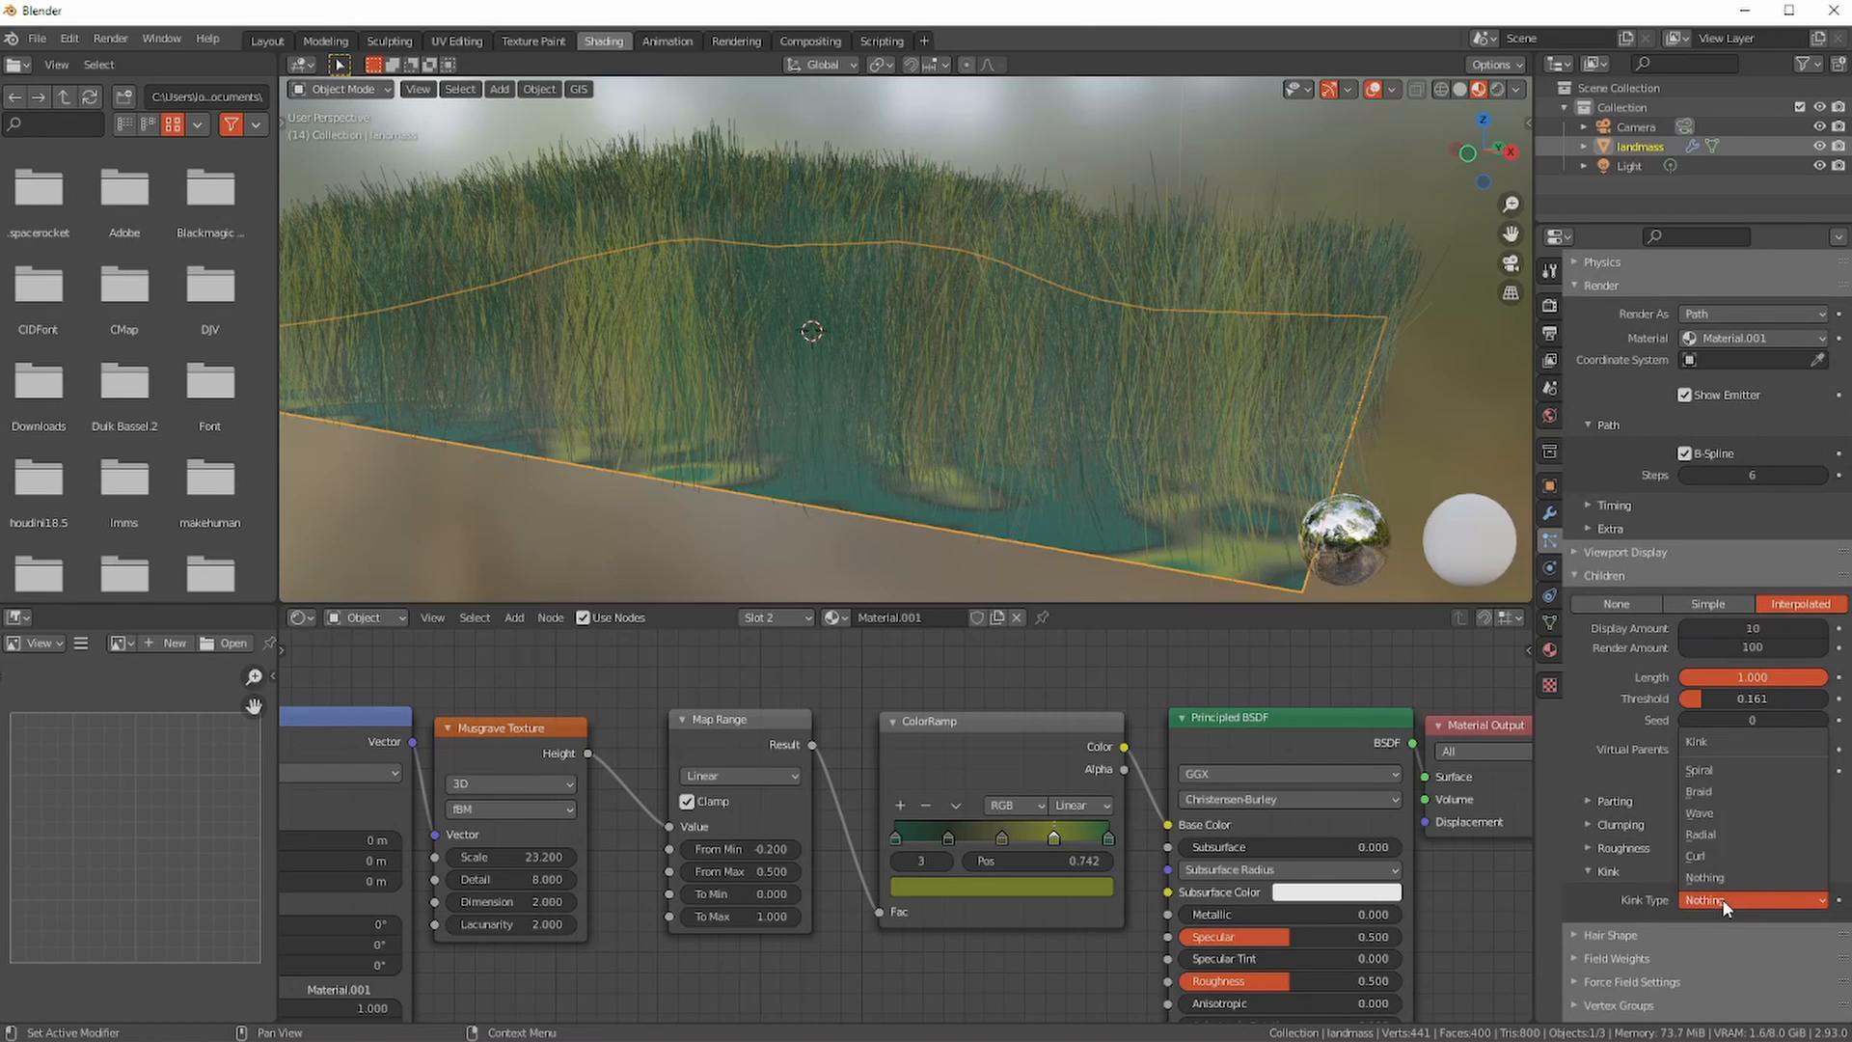
{"action": "left_click", "coordinate": [1704, 811]}
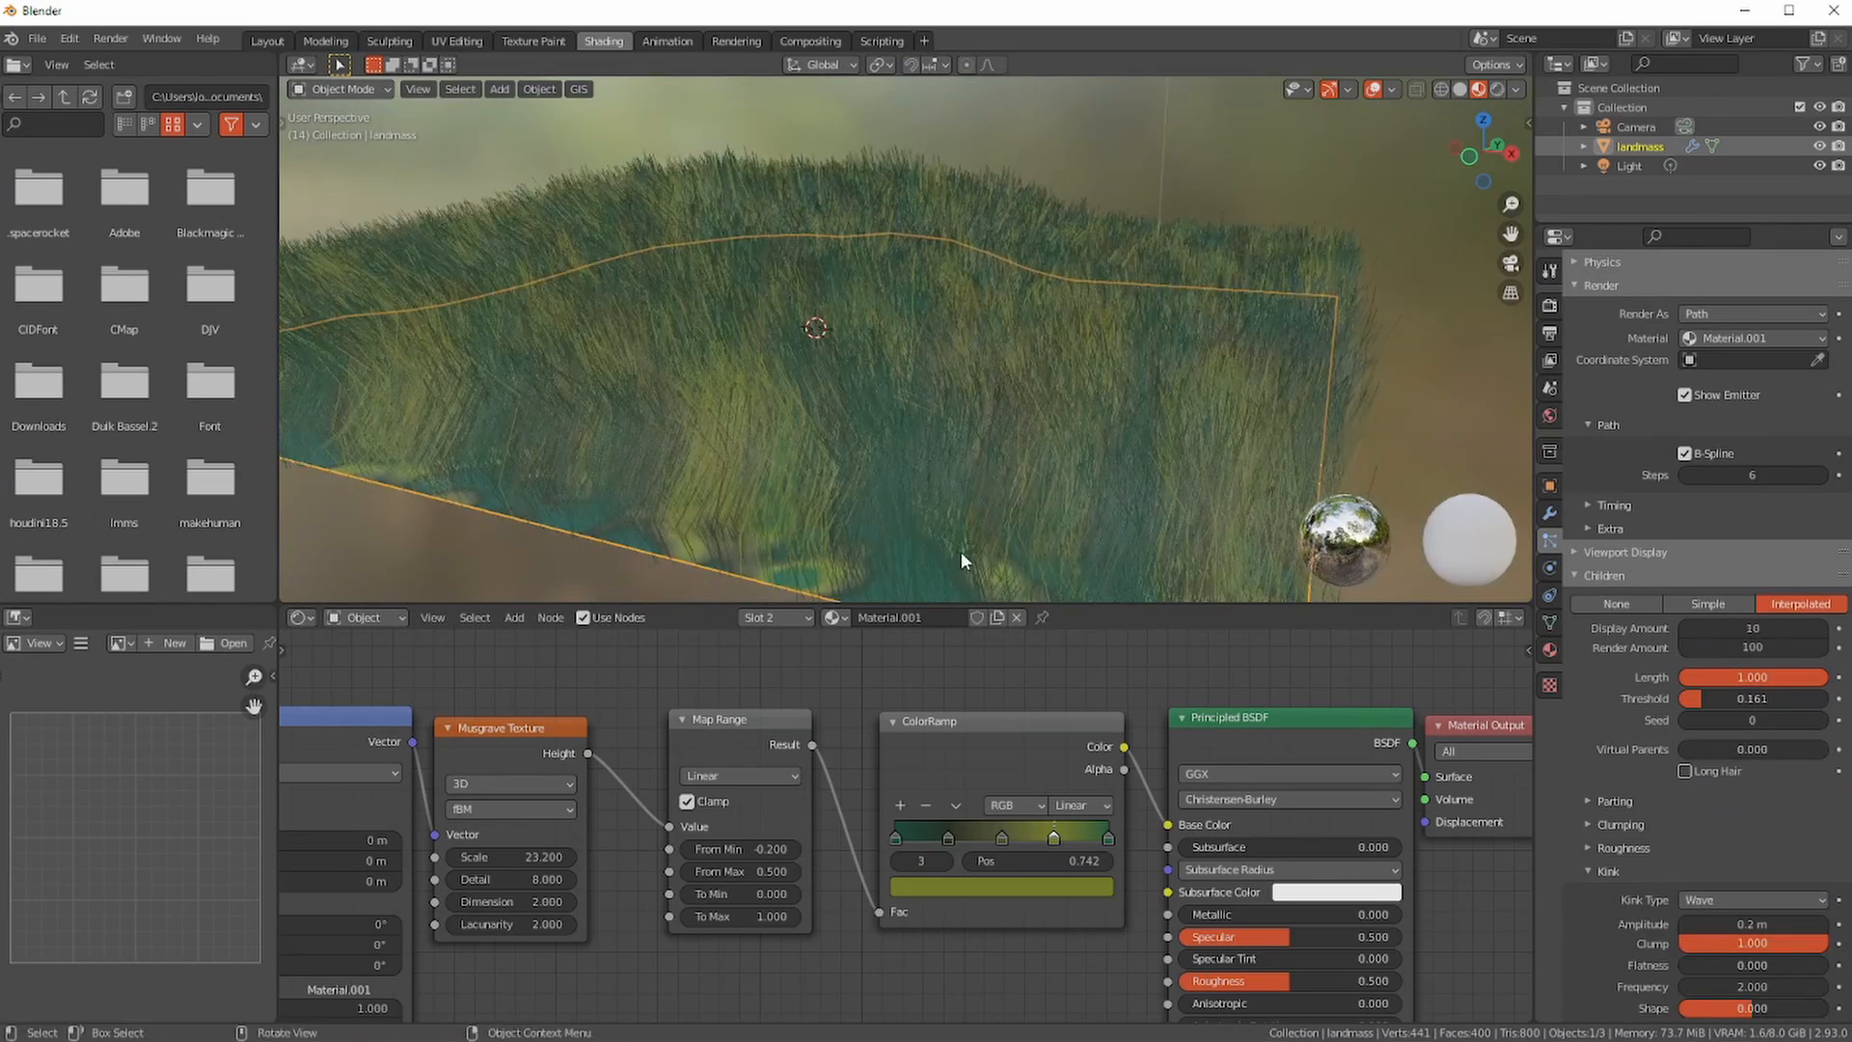
- Try the Spiral and Braid kink types on the grass, and return to the Wave type
{"action": "left_click", "coordinate": [1696, 901]}
{"action": "left_click", "coordinate": [1696, 770]}
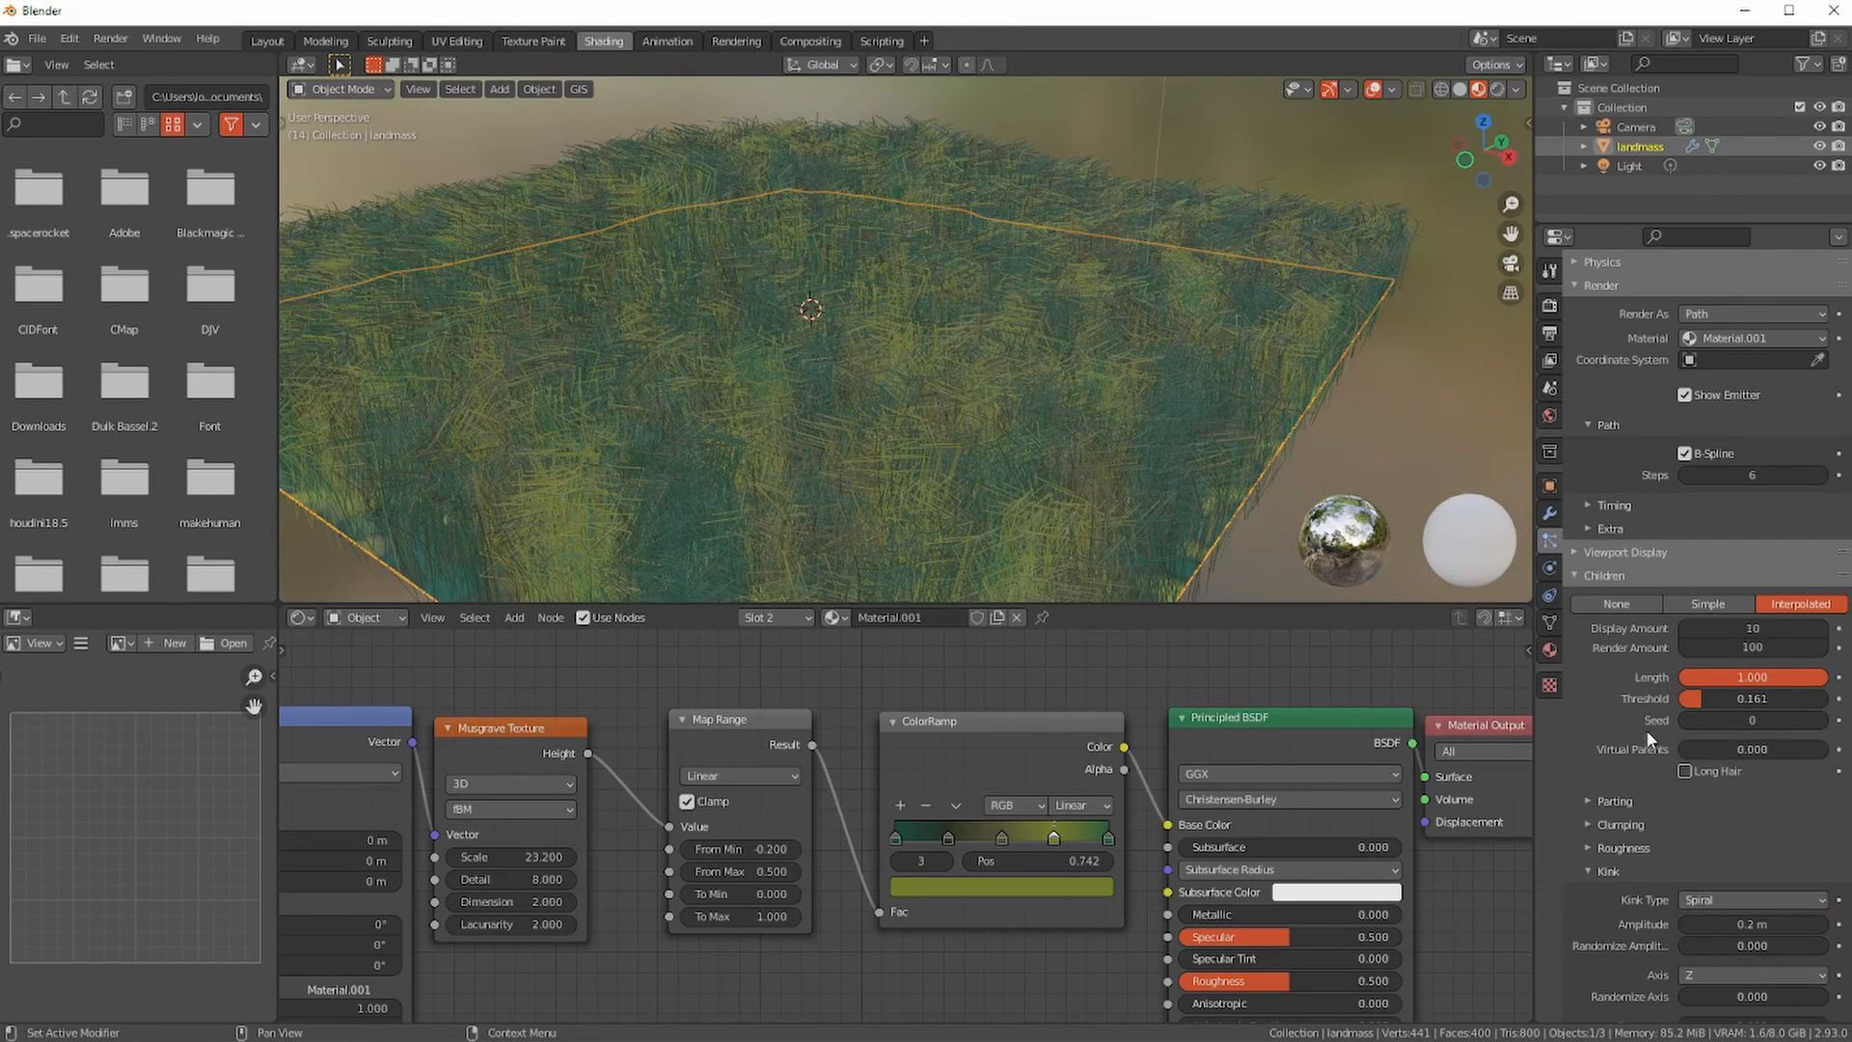
{"action": "left_click", "coordinate": [1716, 899]}
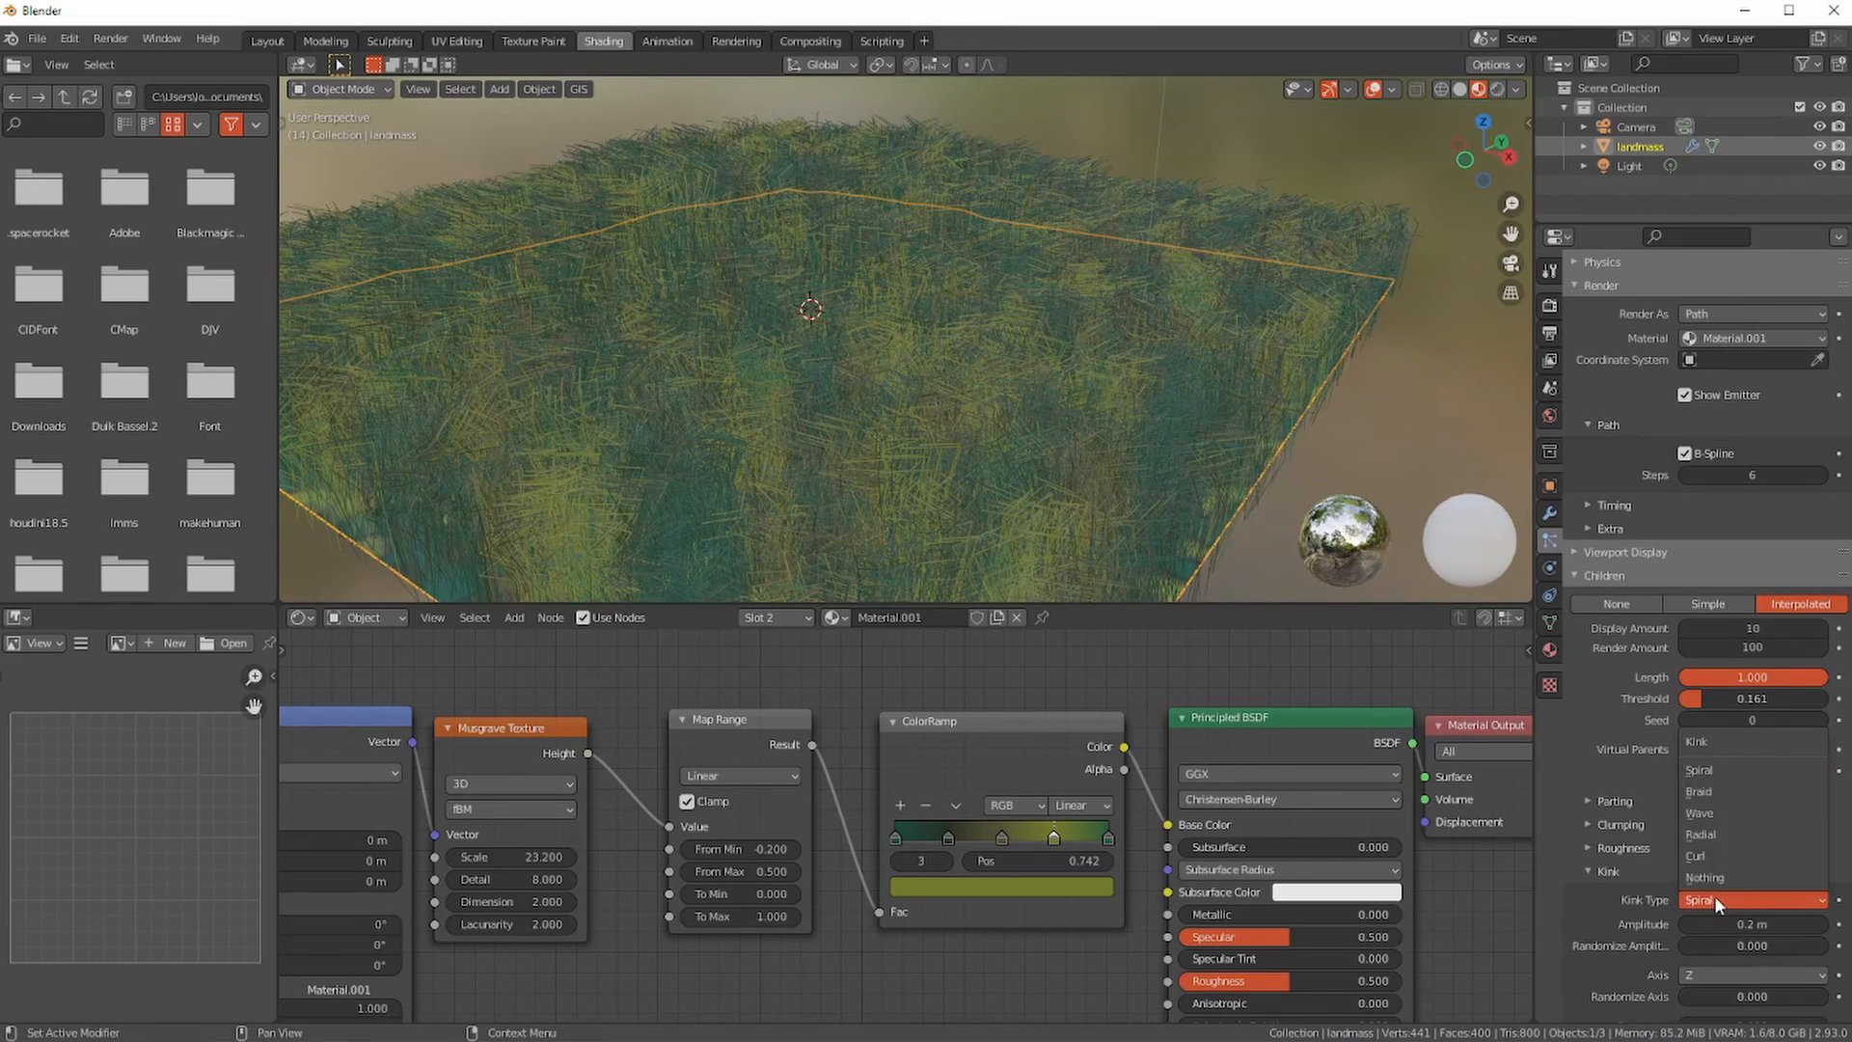
{"action": "left_click", "coordinate": [1711, 791]}
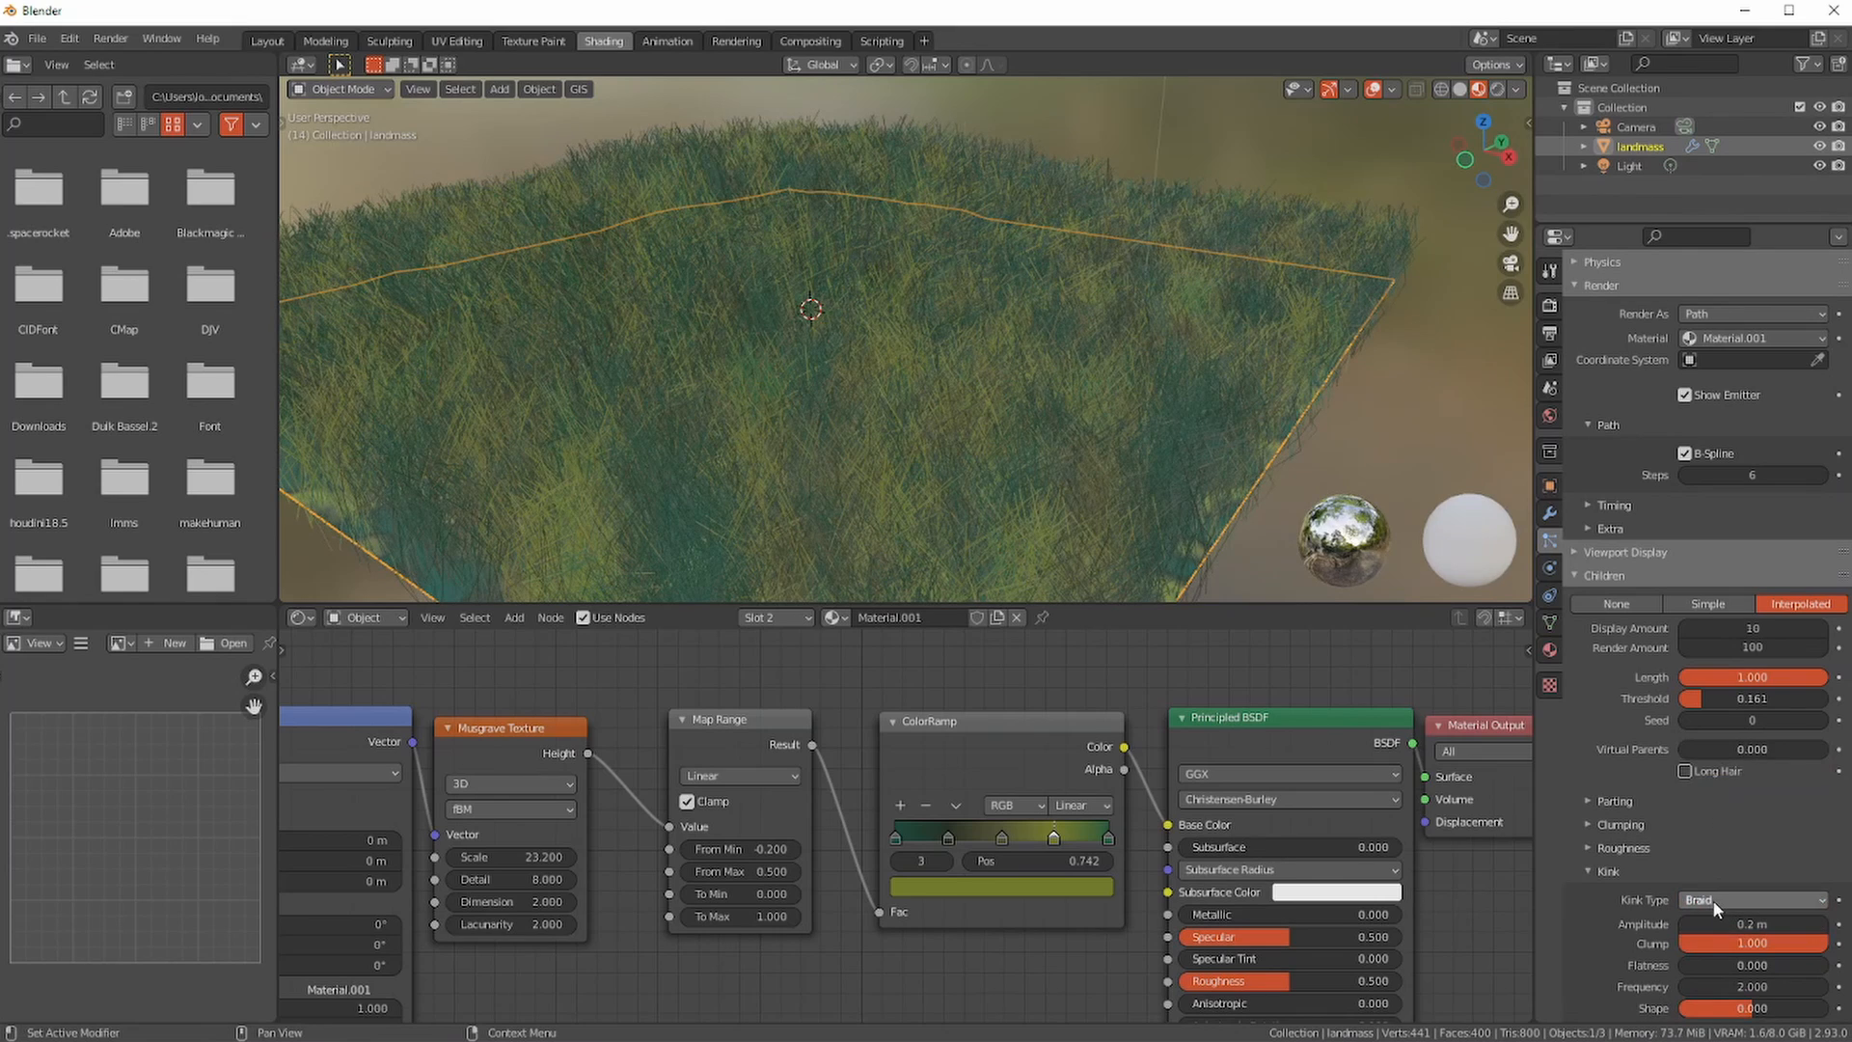
{"action": "left_click", "coordinate": [1716, 901]}
{"action": "left_click", "coordinate": [1703, 819]}
{"action": "middle_click_drag", "start_coordinate": [1072, 541], "coordinate": [1094, 530]}
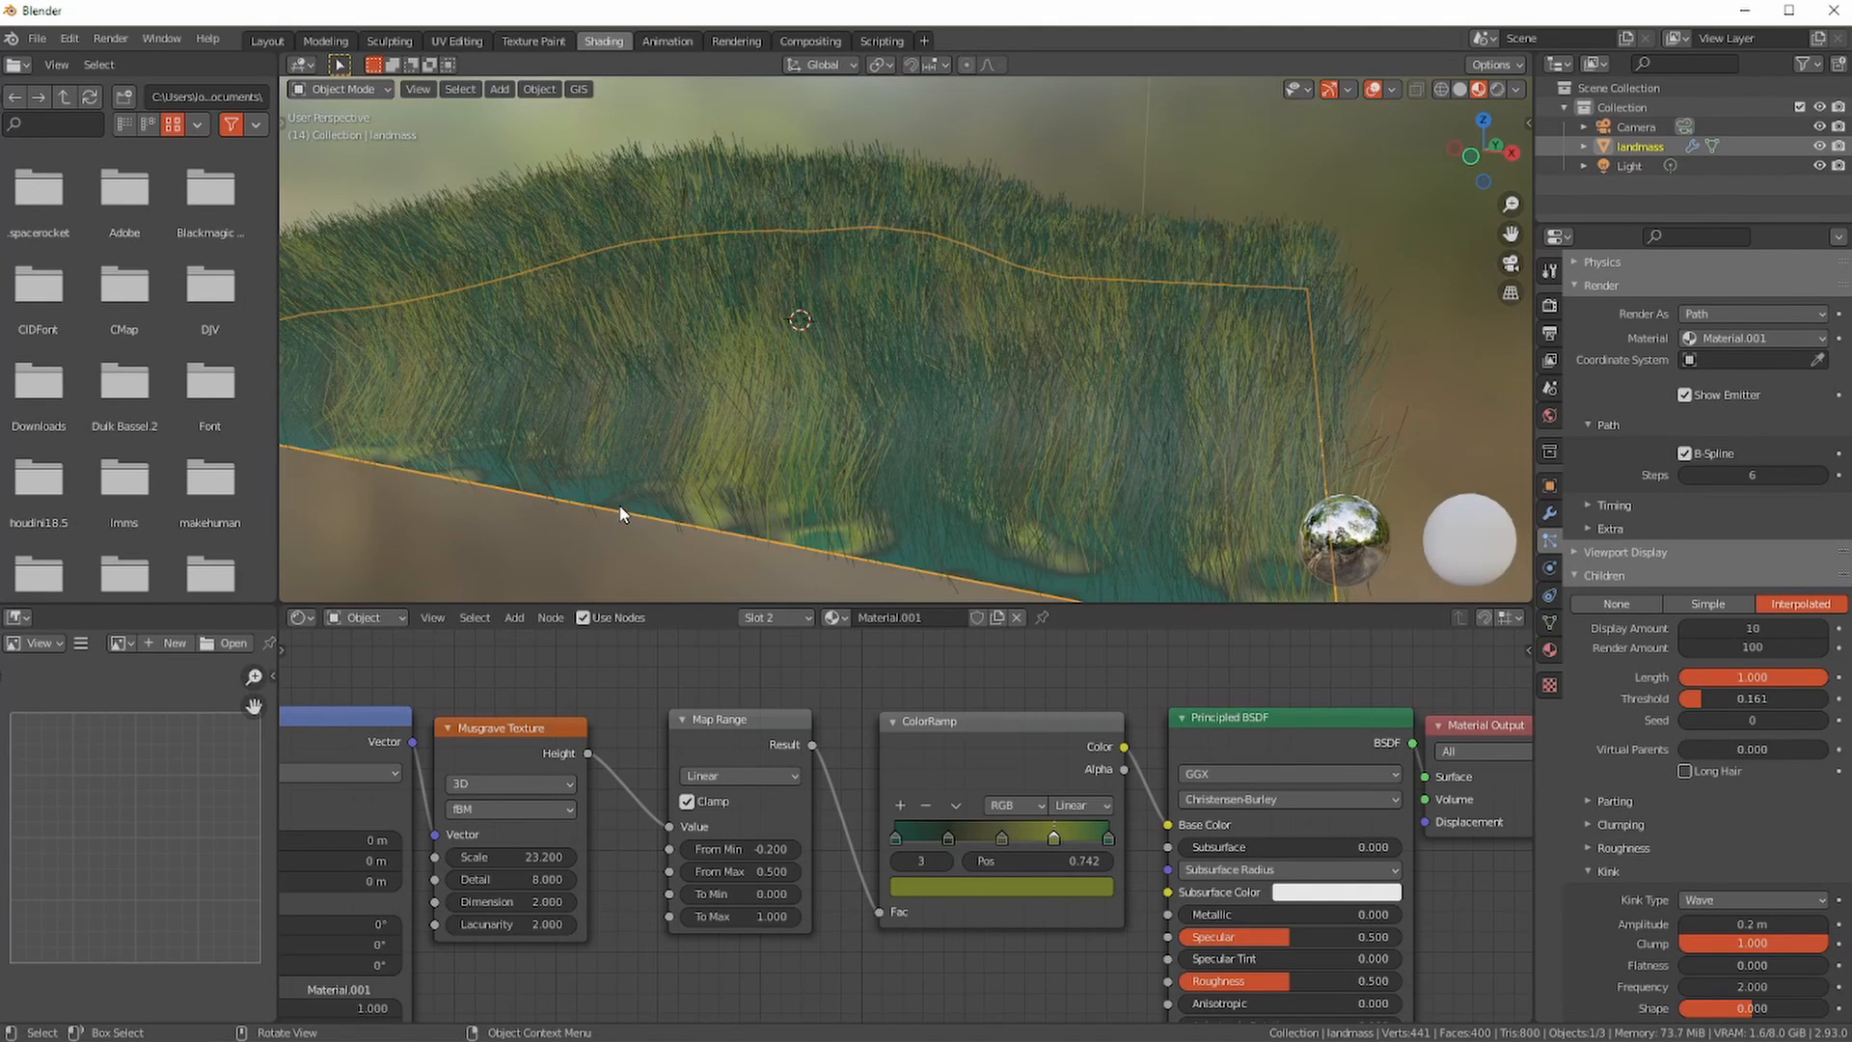
{"action": "middle_click_drag", "start_coordinate": [699, 458], "coordinate": [861, 410]}
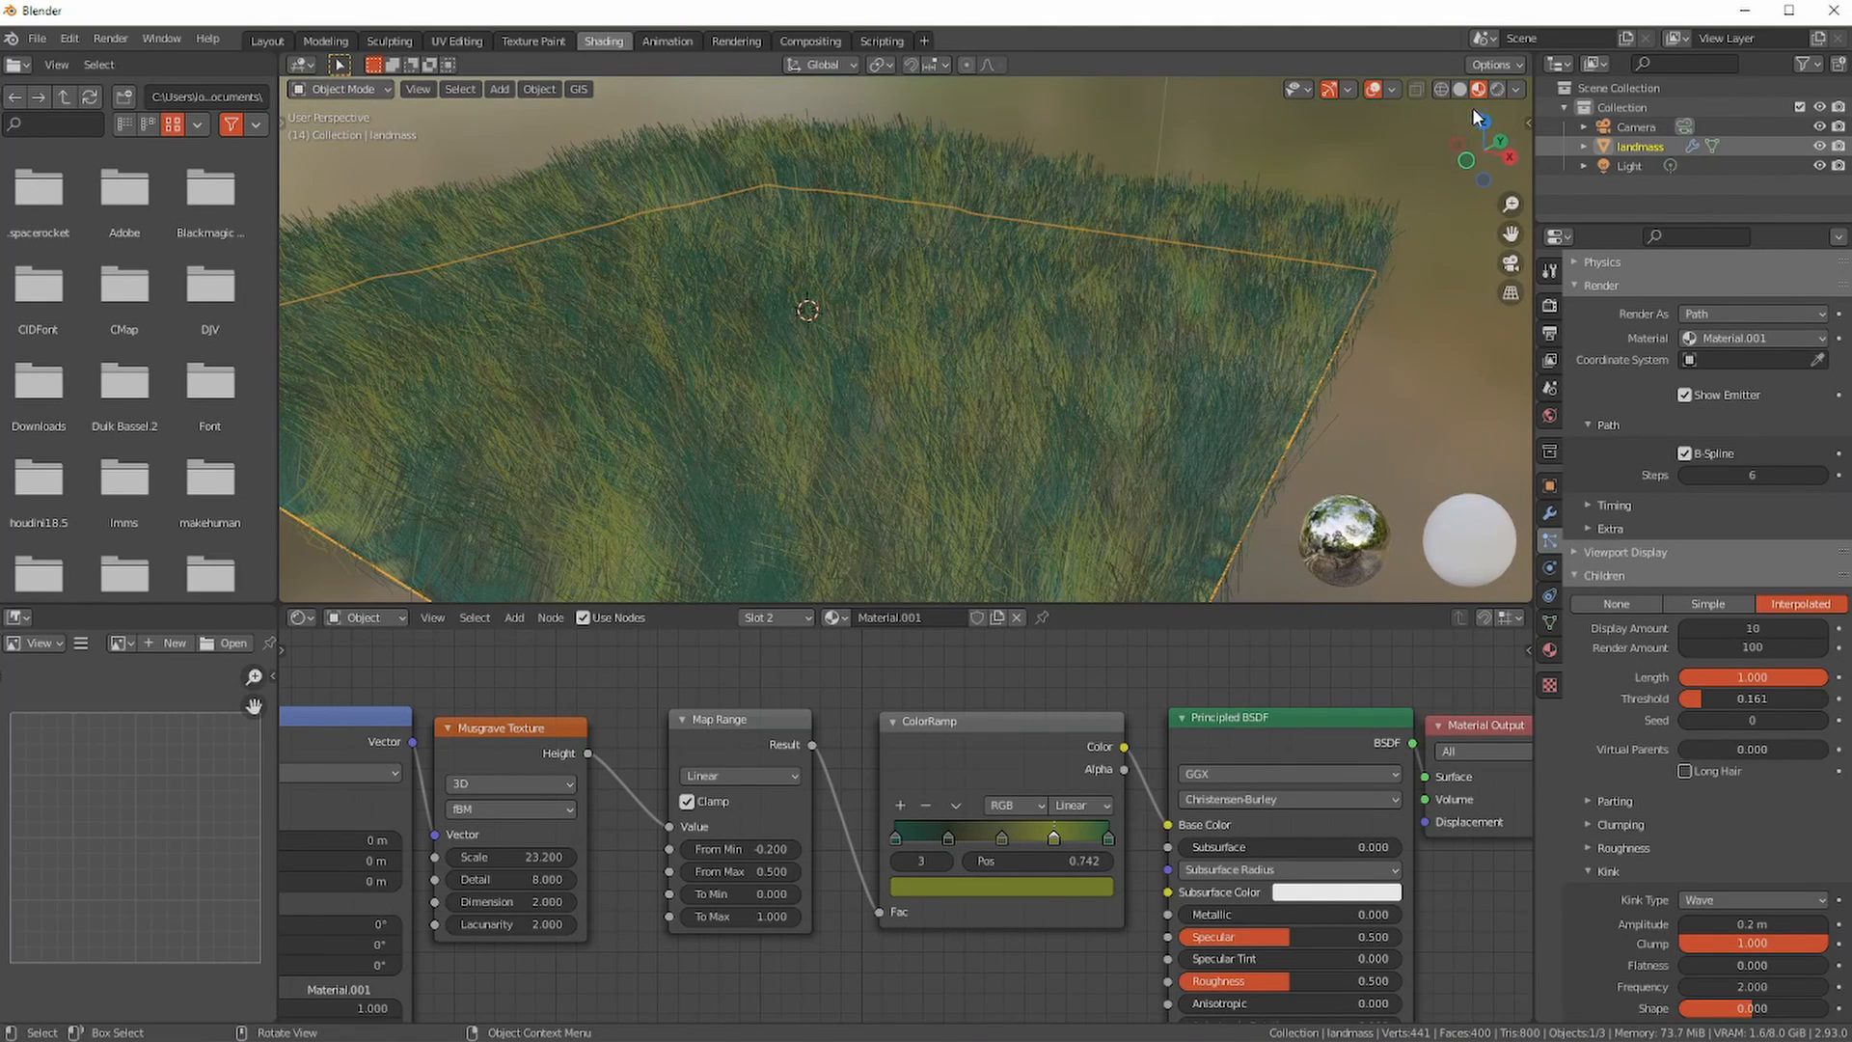
- Show the viewport in rendered shading and change the point light to a Sun with strength 50
{"action": "left_click", "coordinate": [1497, 89]}
{"action": "middle_click_drag", "start_coordinate": [757, 372], "coordinate": [797, 456]}
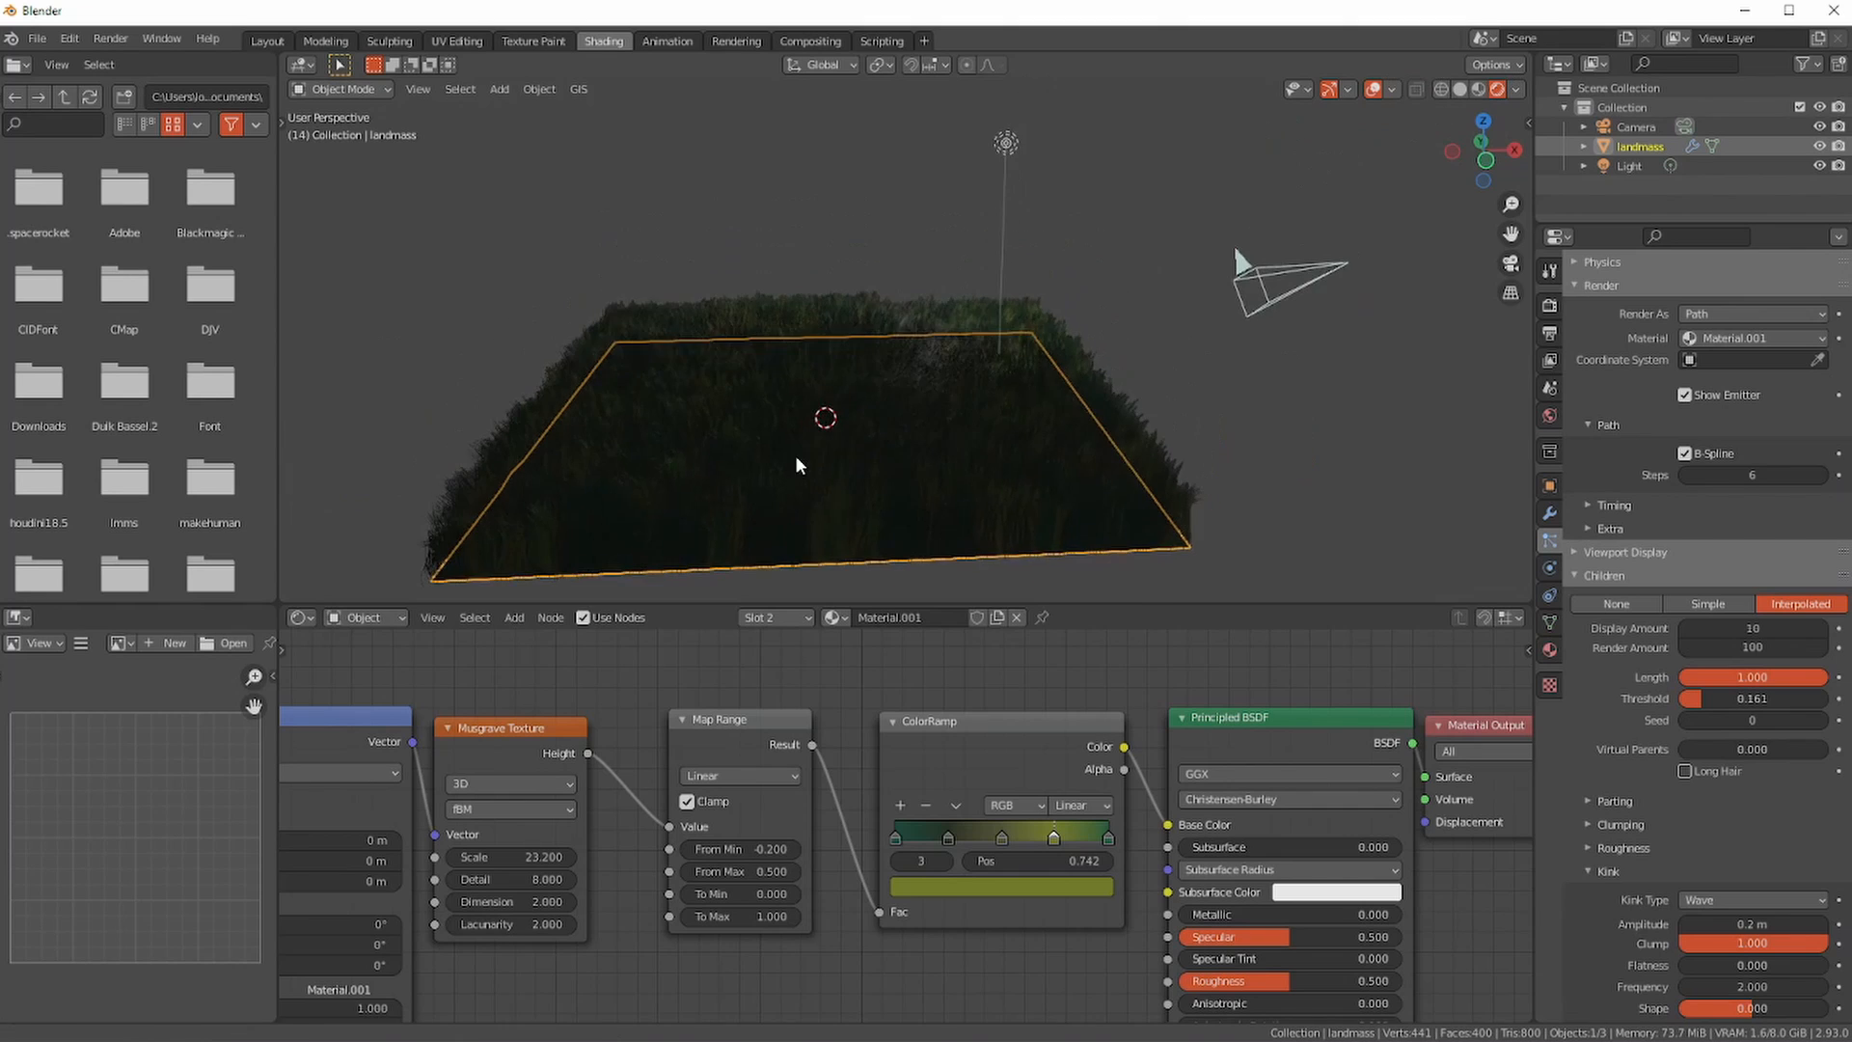
{"action": "left_click", "coordinate": [1001, 138]}
{"action": "middle_click_drag", "start_coordinate": [996, 345], "coordinate": [951, 354]}
{"action": "left_click", "coordinate": [1550, 568]}
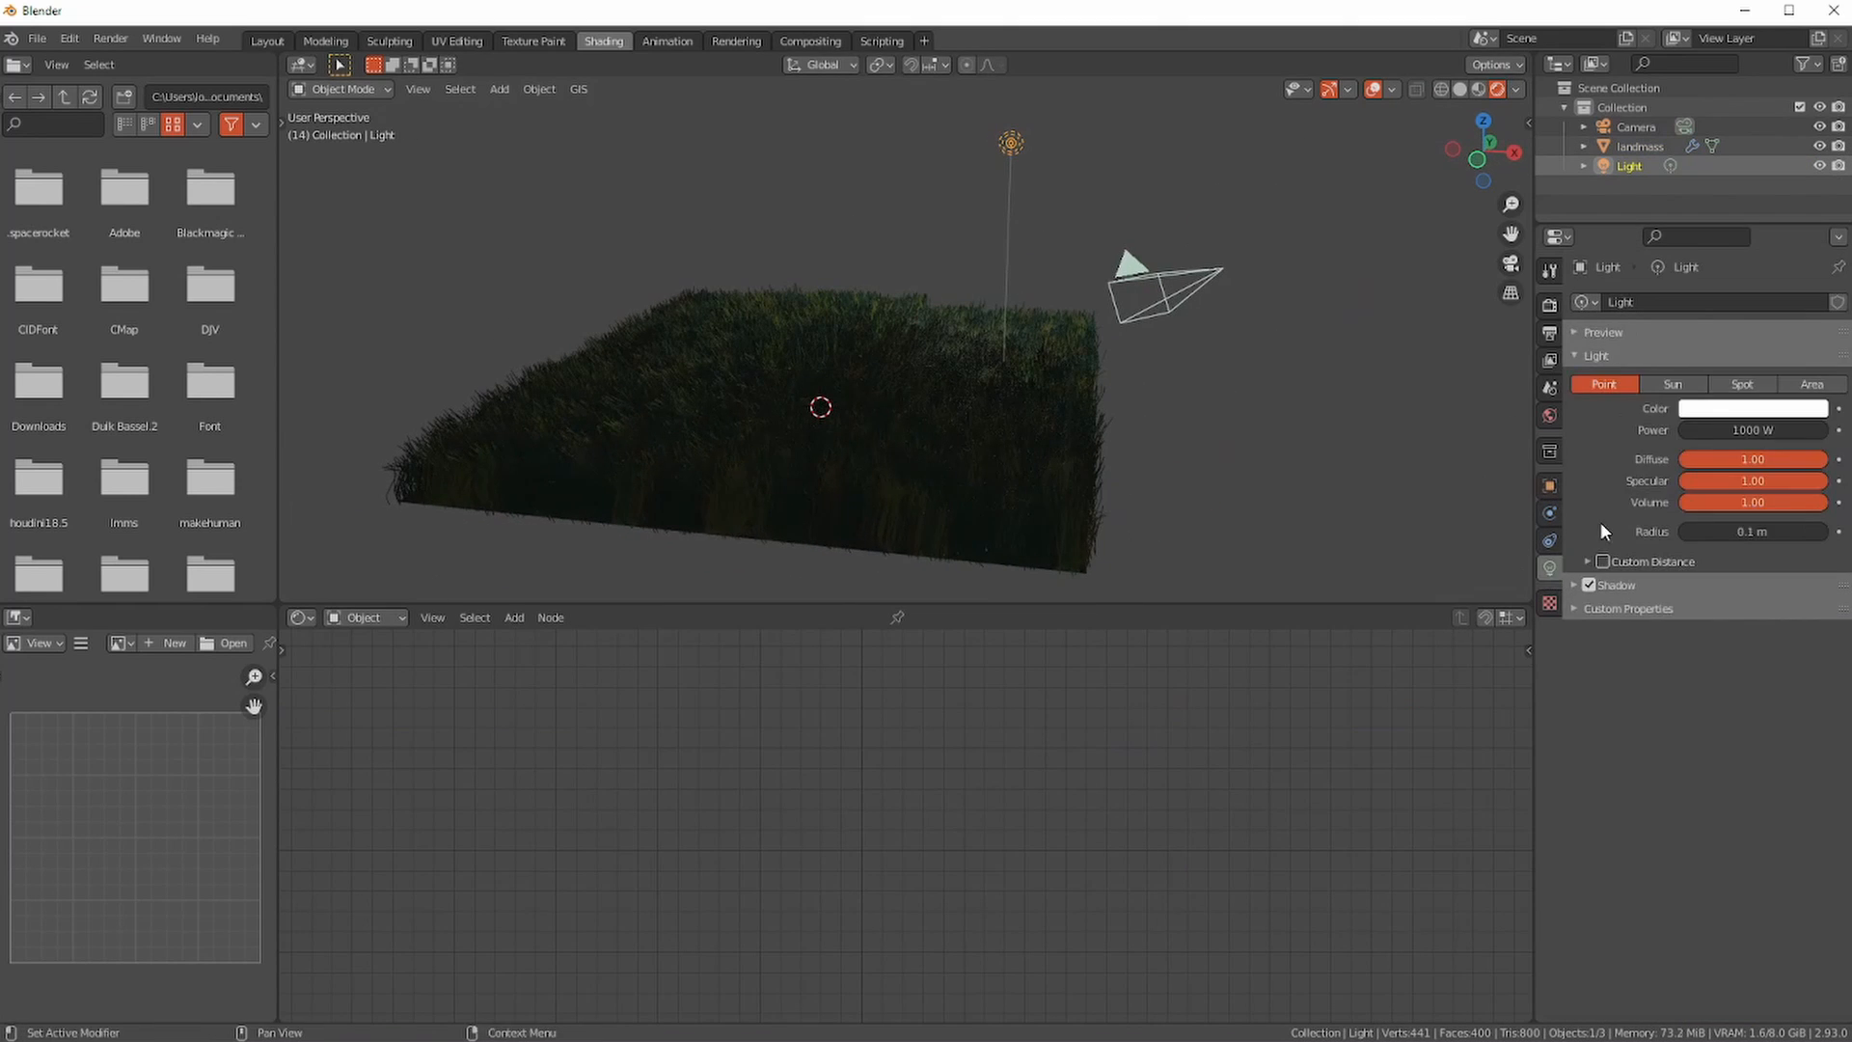
{"action": "left_click", "coordinate": [1690, 386]}
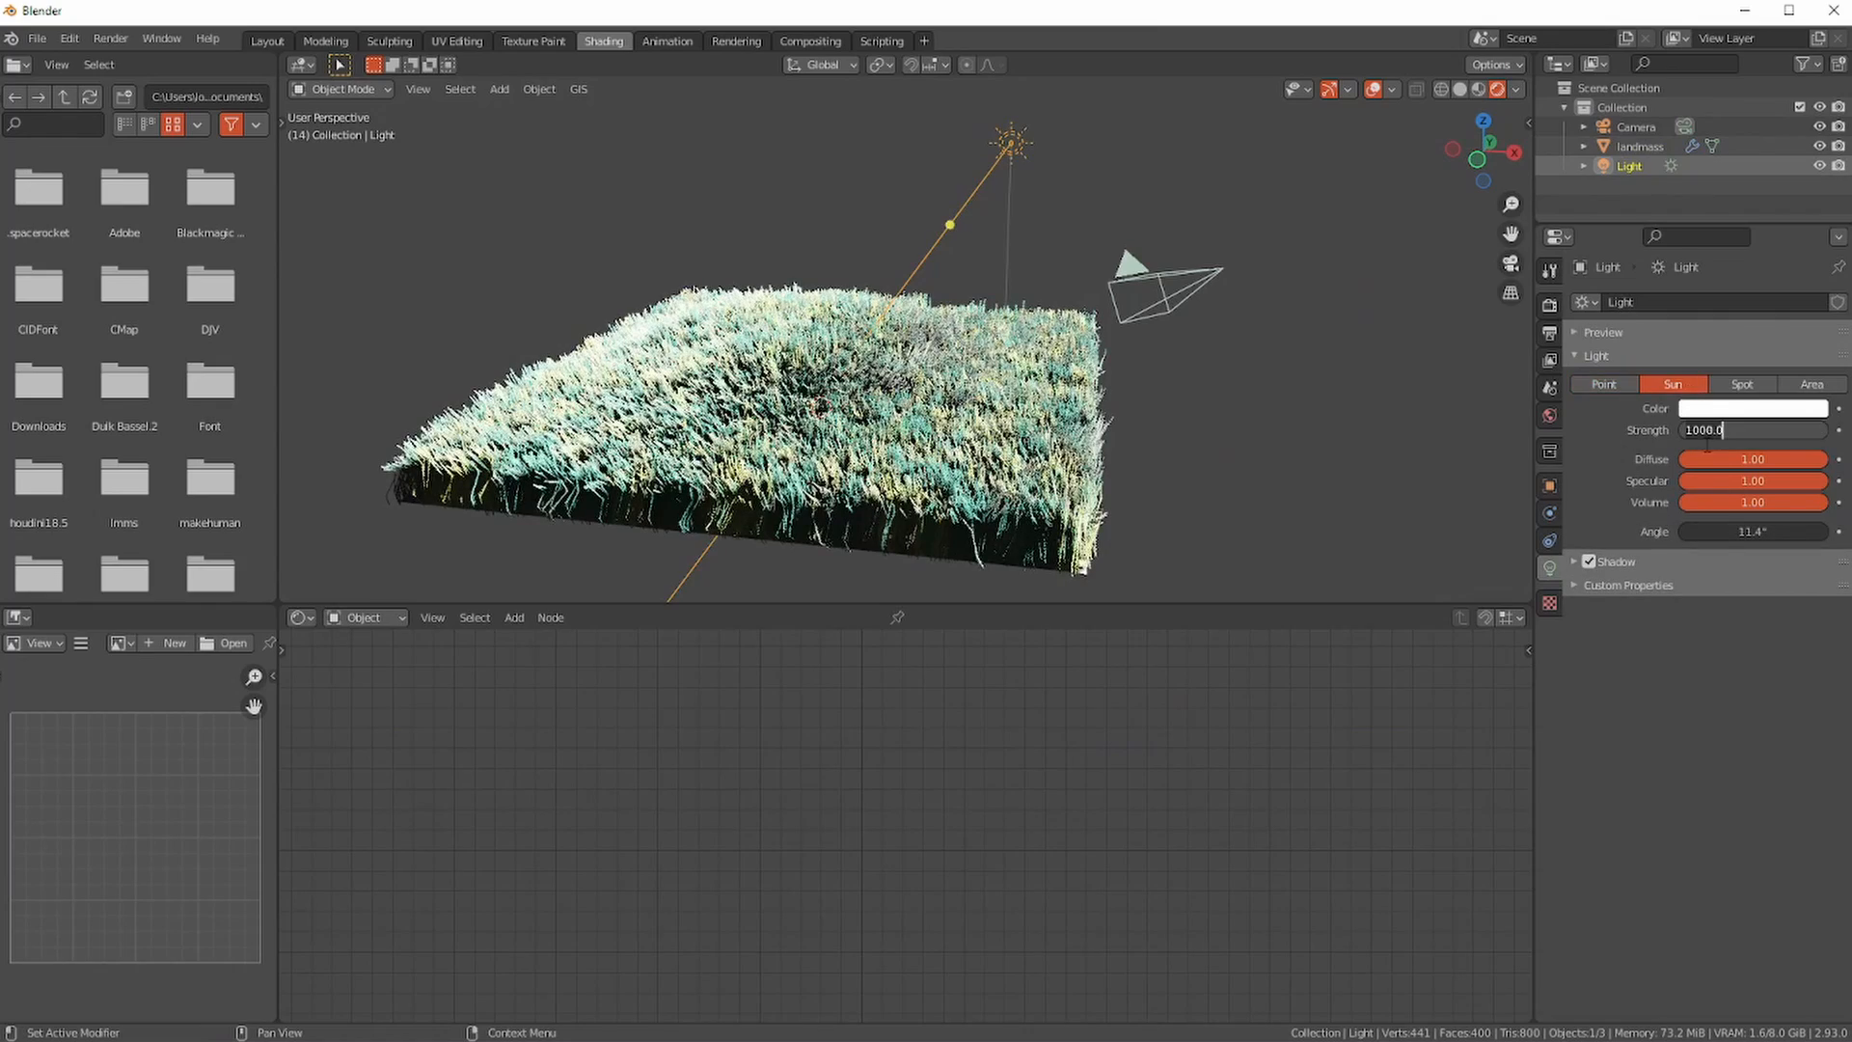
{"action": "type", "text": "50"}
{"action": "key", "text": "Return"}
{"action": "middle_click_drag", "start_coordinate": [789, 446], "coordinate": [1205, 432], "text": "ctrl"}
- Set the landmass material's Subsurface to 0.123 and its Subsurface Color to light green
{"action": "left_click", "coordinate": [799, 463]}
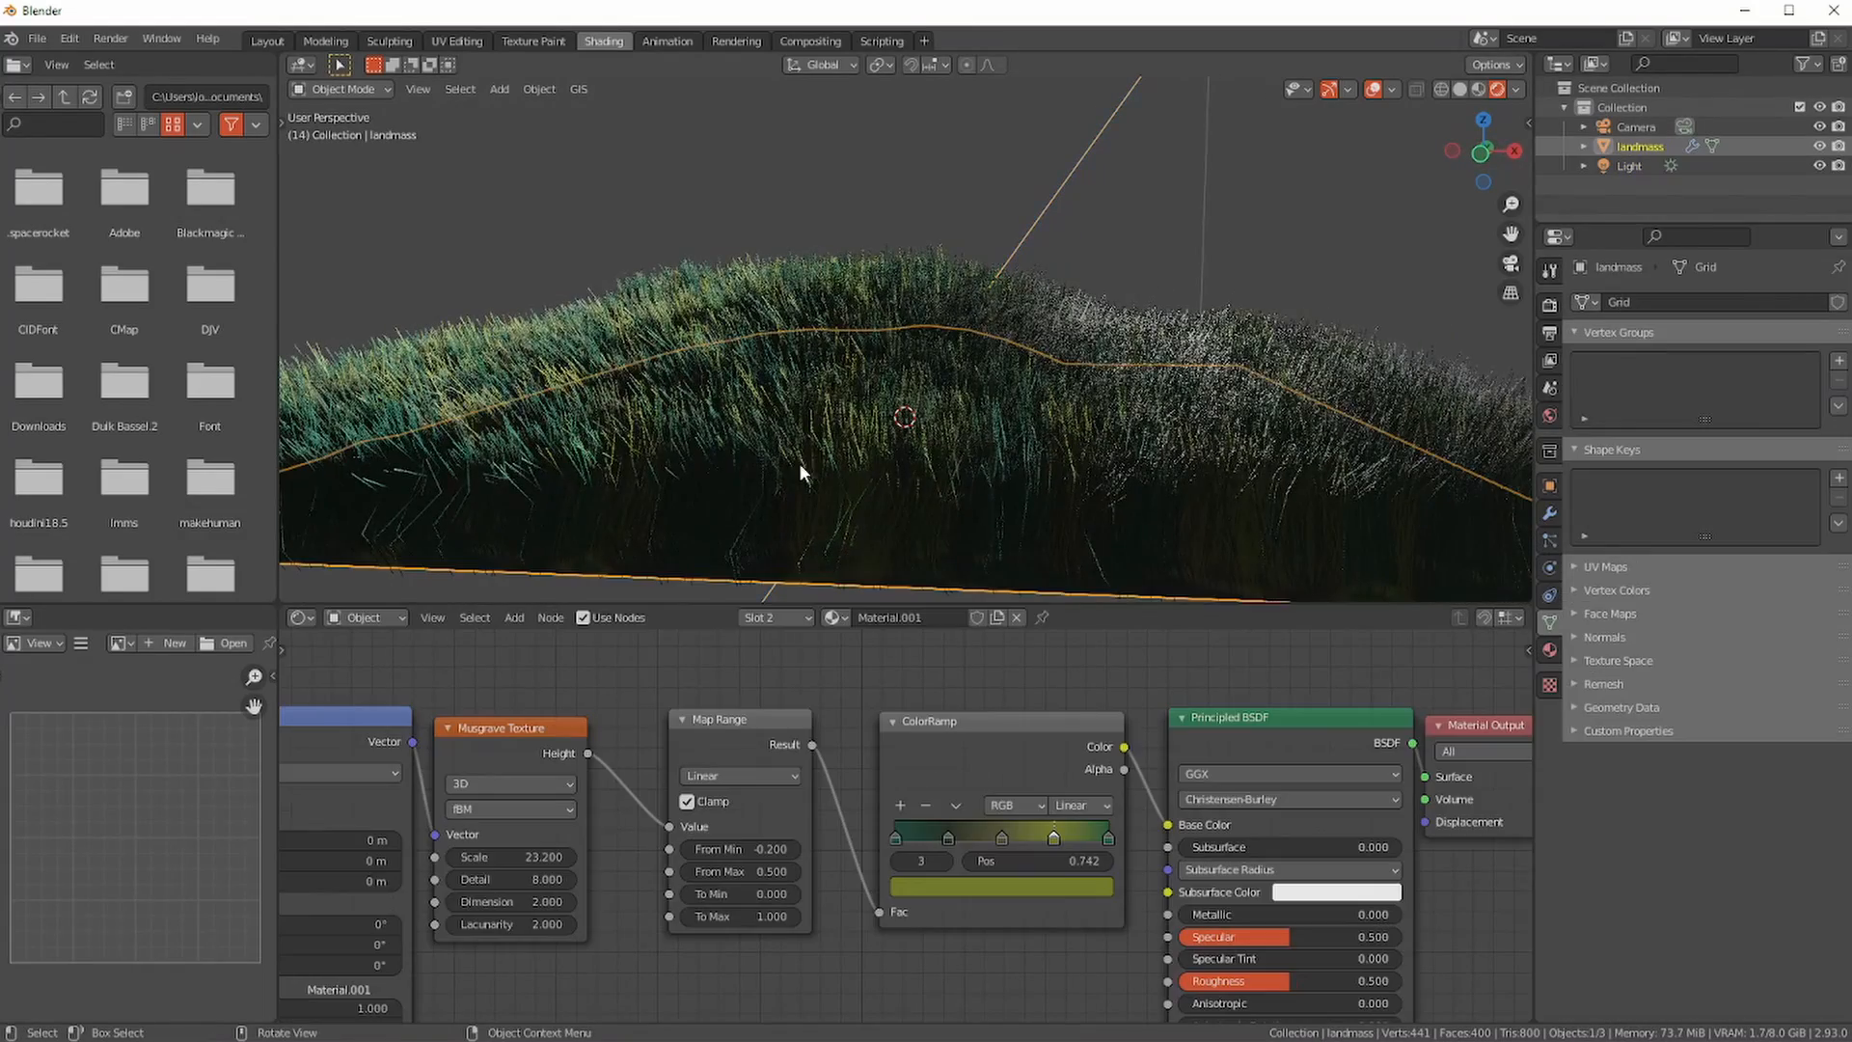
{"action": "middle_click_drag", "start_coordinate": [1073, 897], "coordinate": [989, 789]}
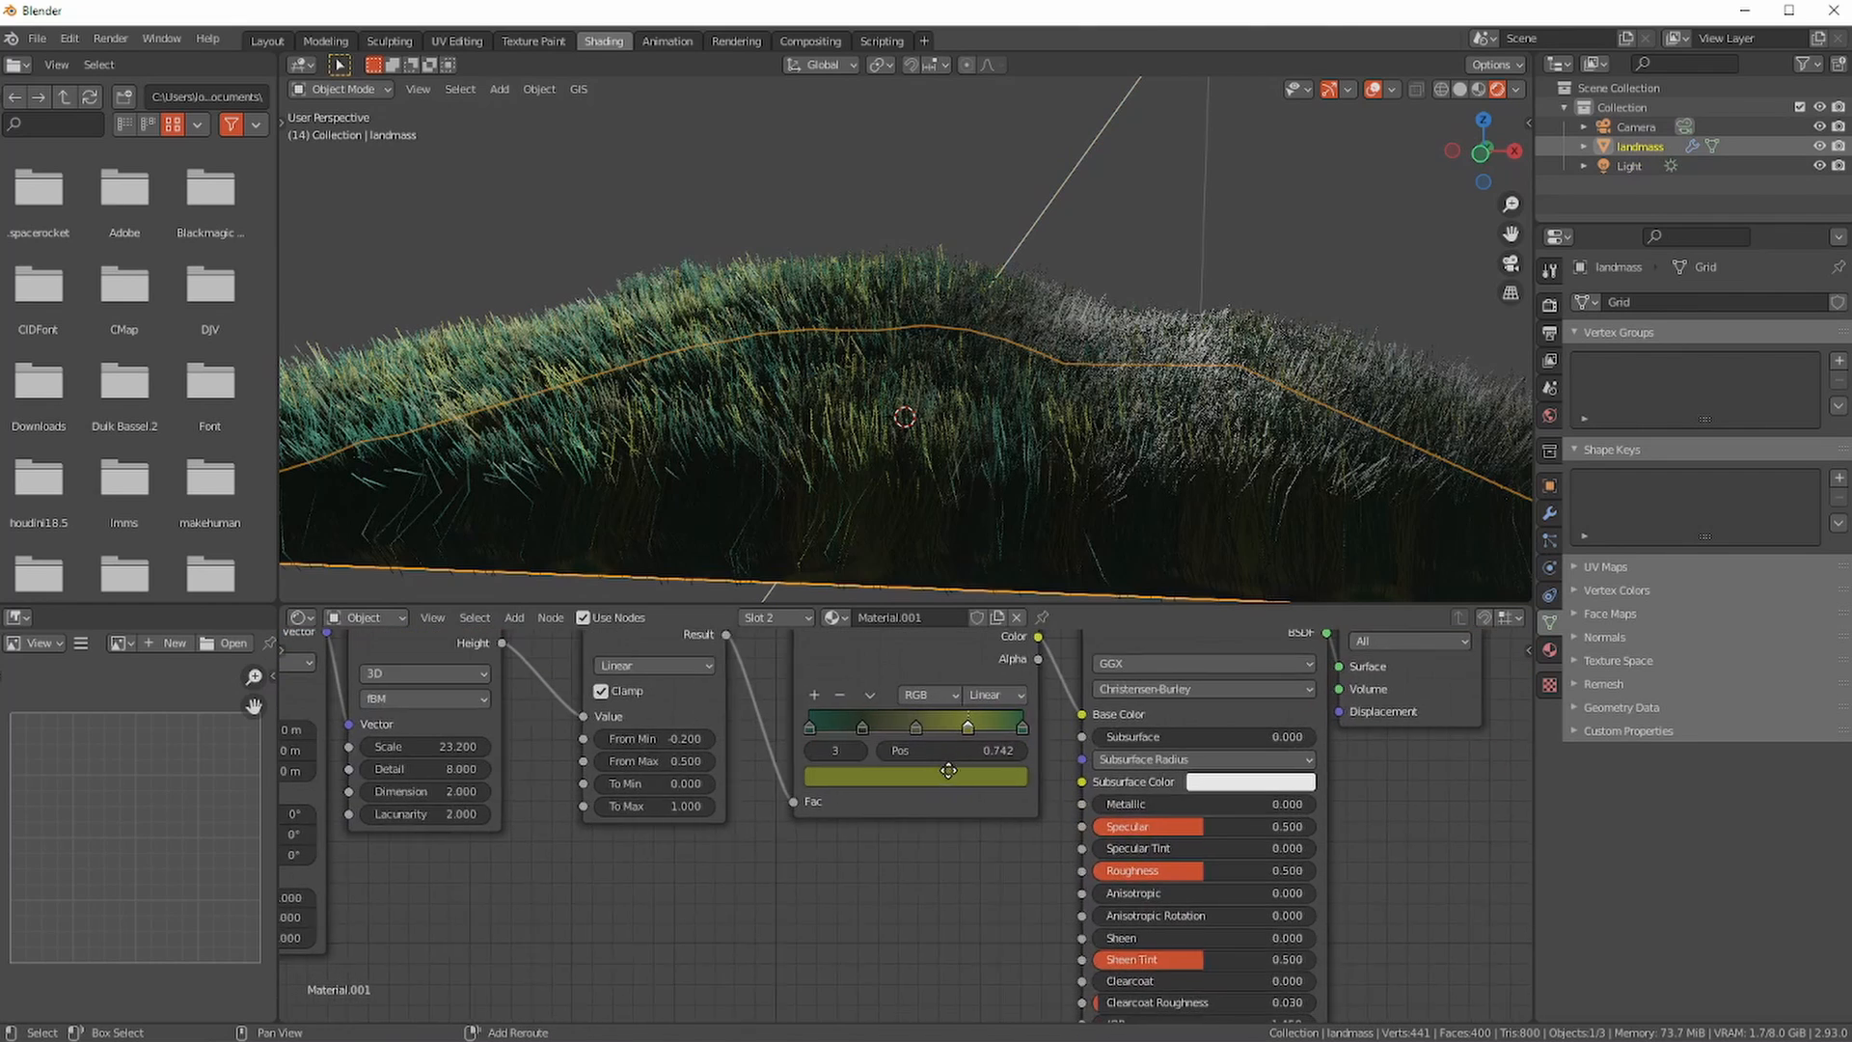
{"action": "left_click", "coordinate": [1169, 762]}
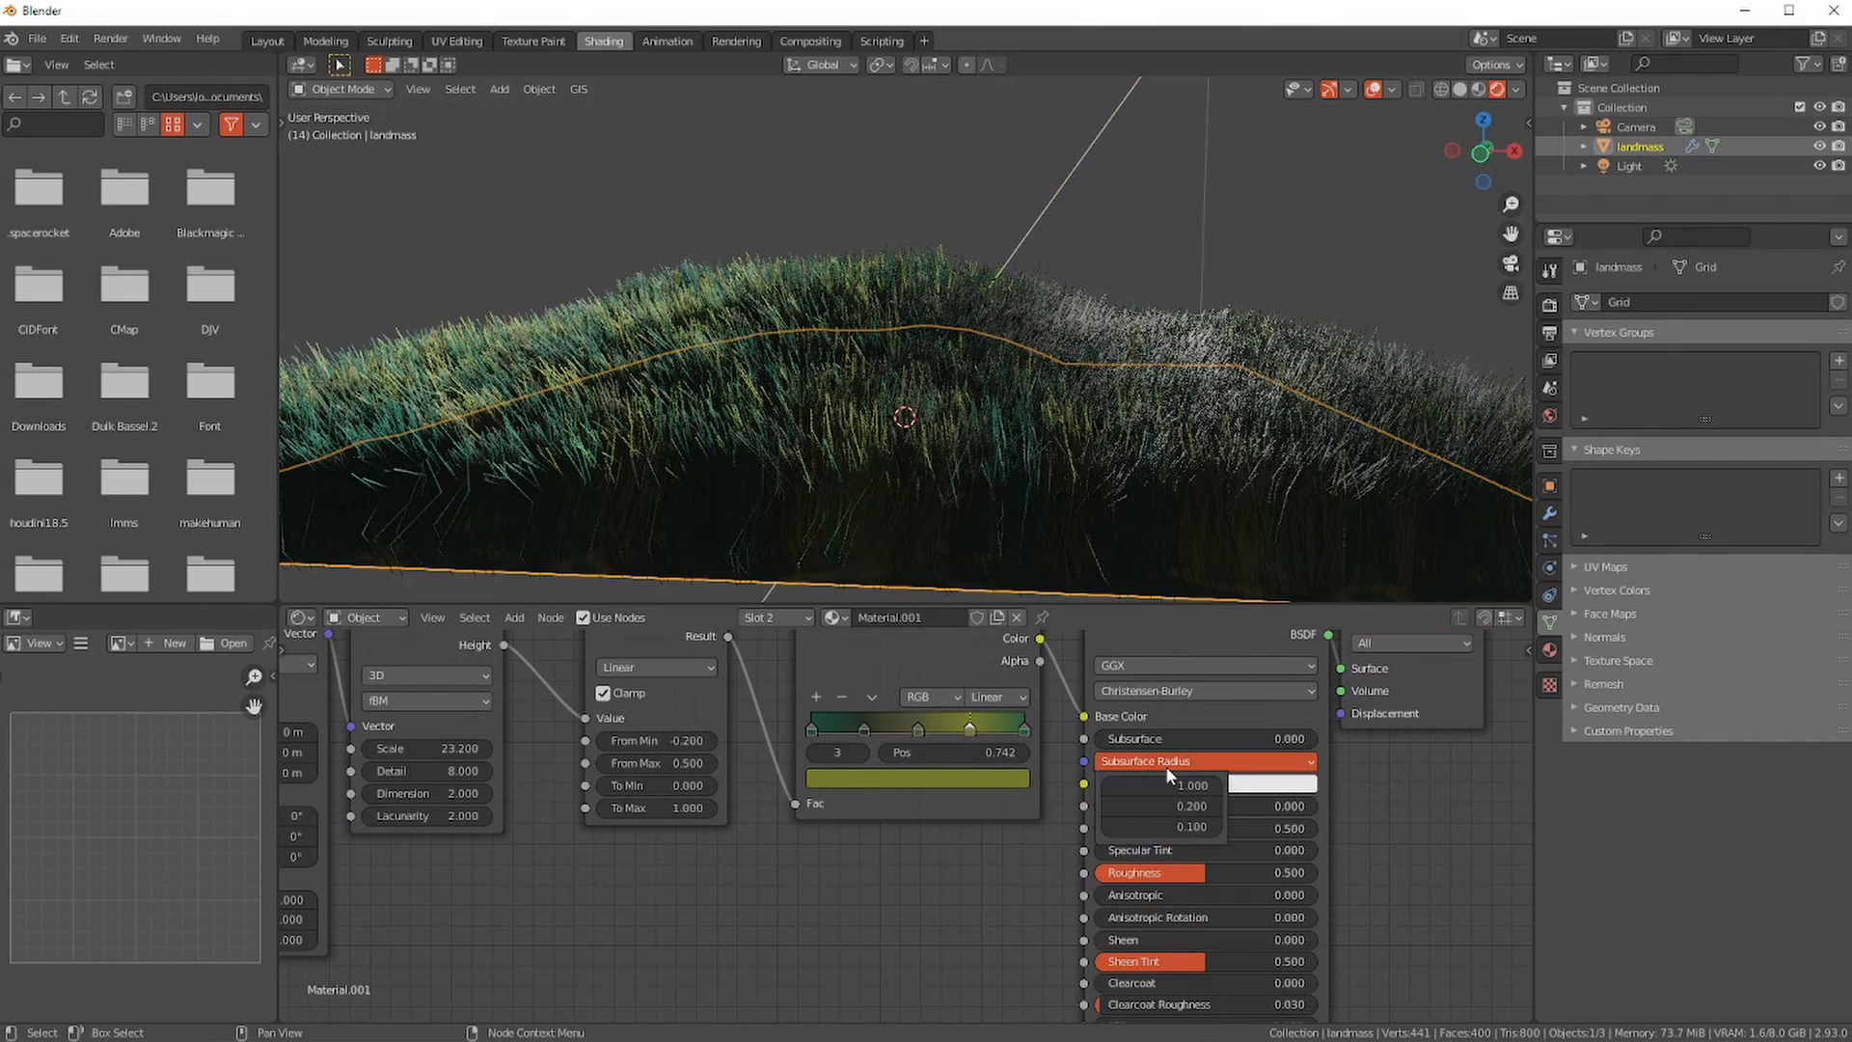
{"action": "left_click_drag", "start_coordinate": [1133, 745], "coordinate": [1206, 749]}
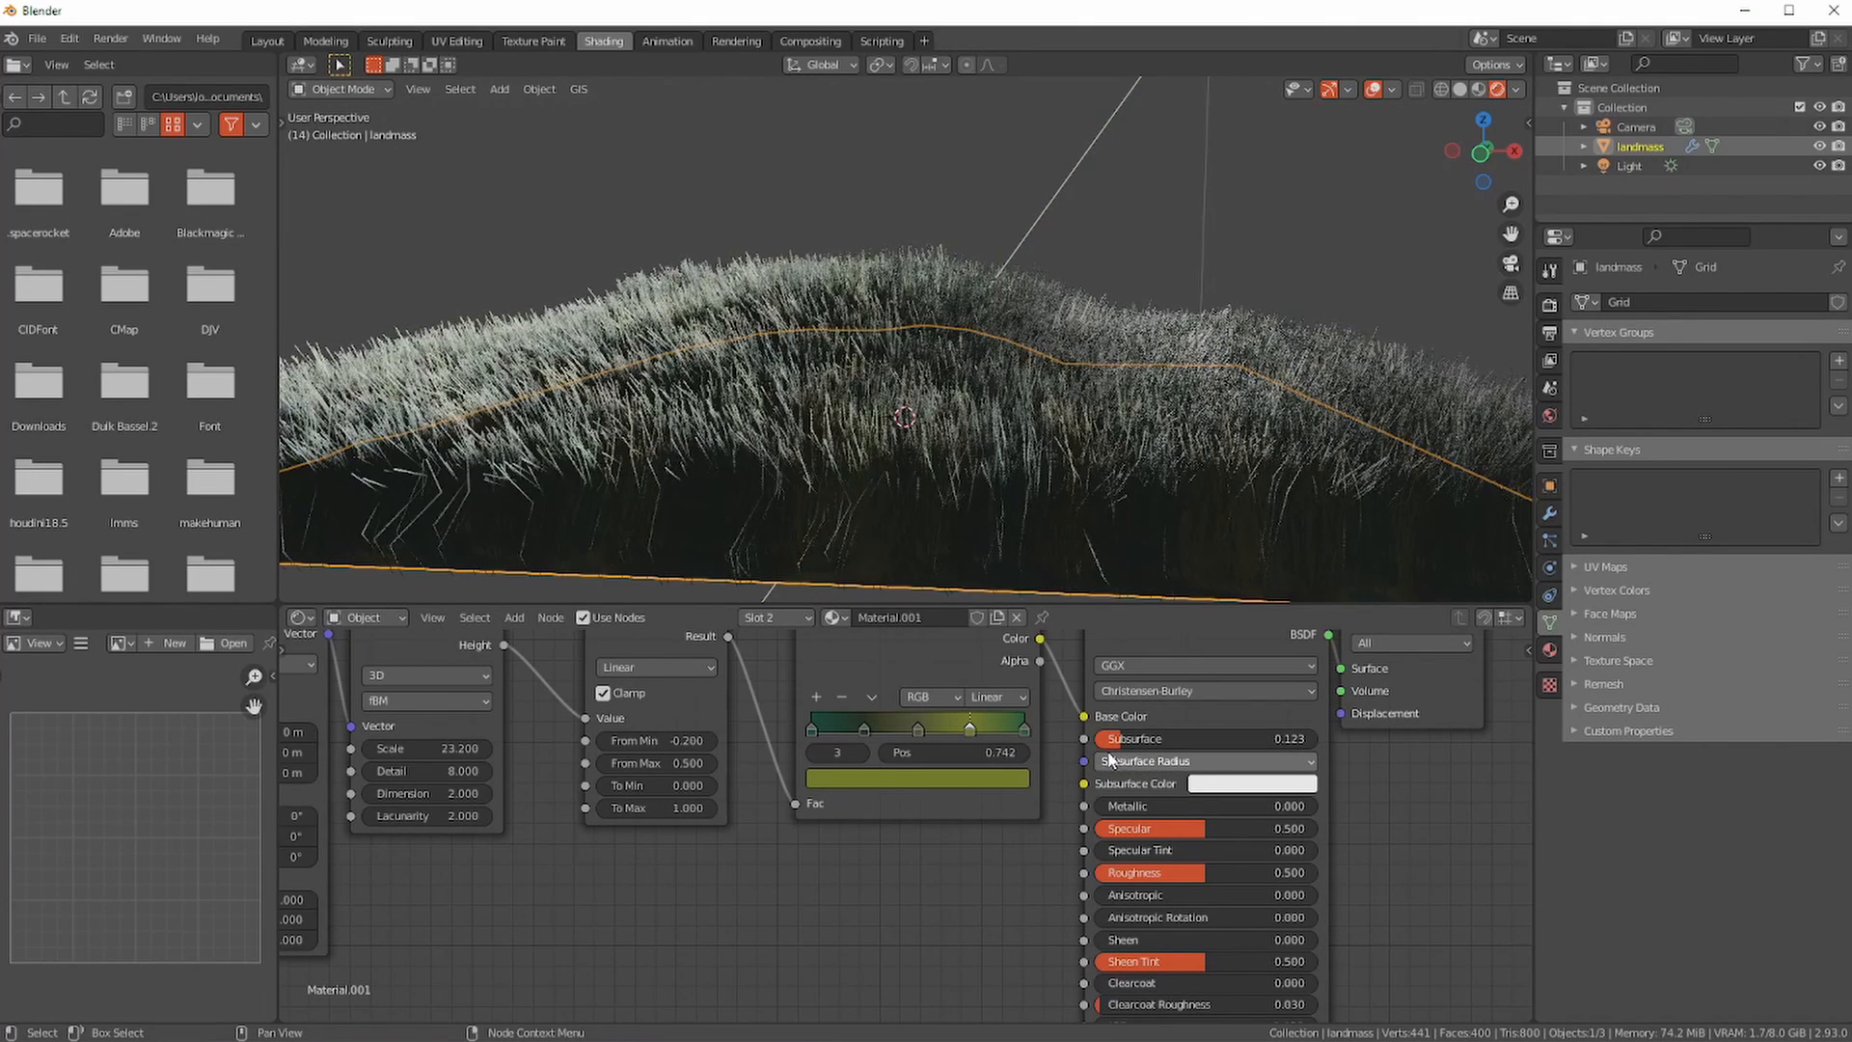
{"action": "left_click", "coordinate": [1195, 784]}
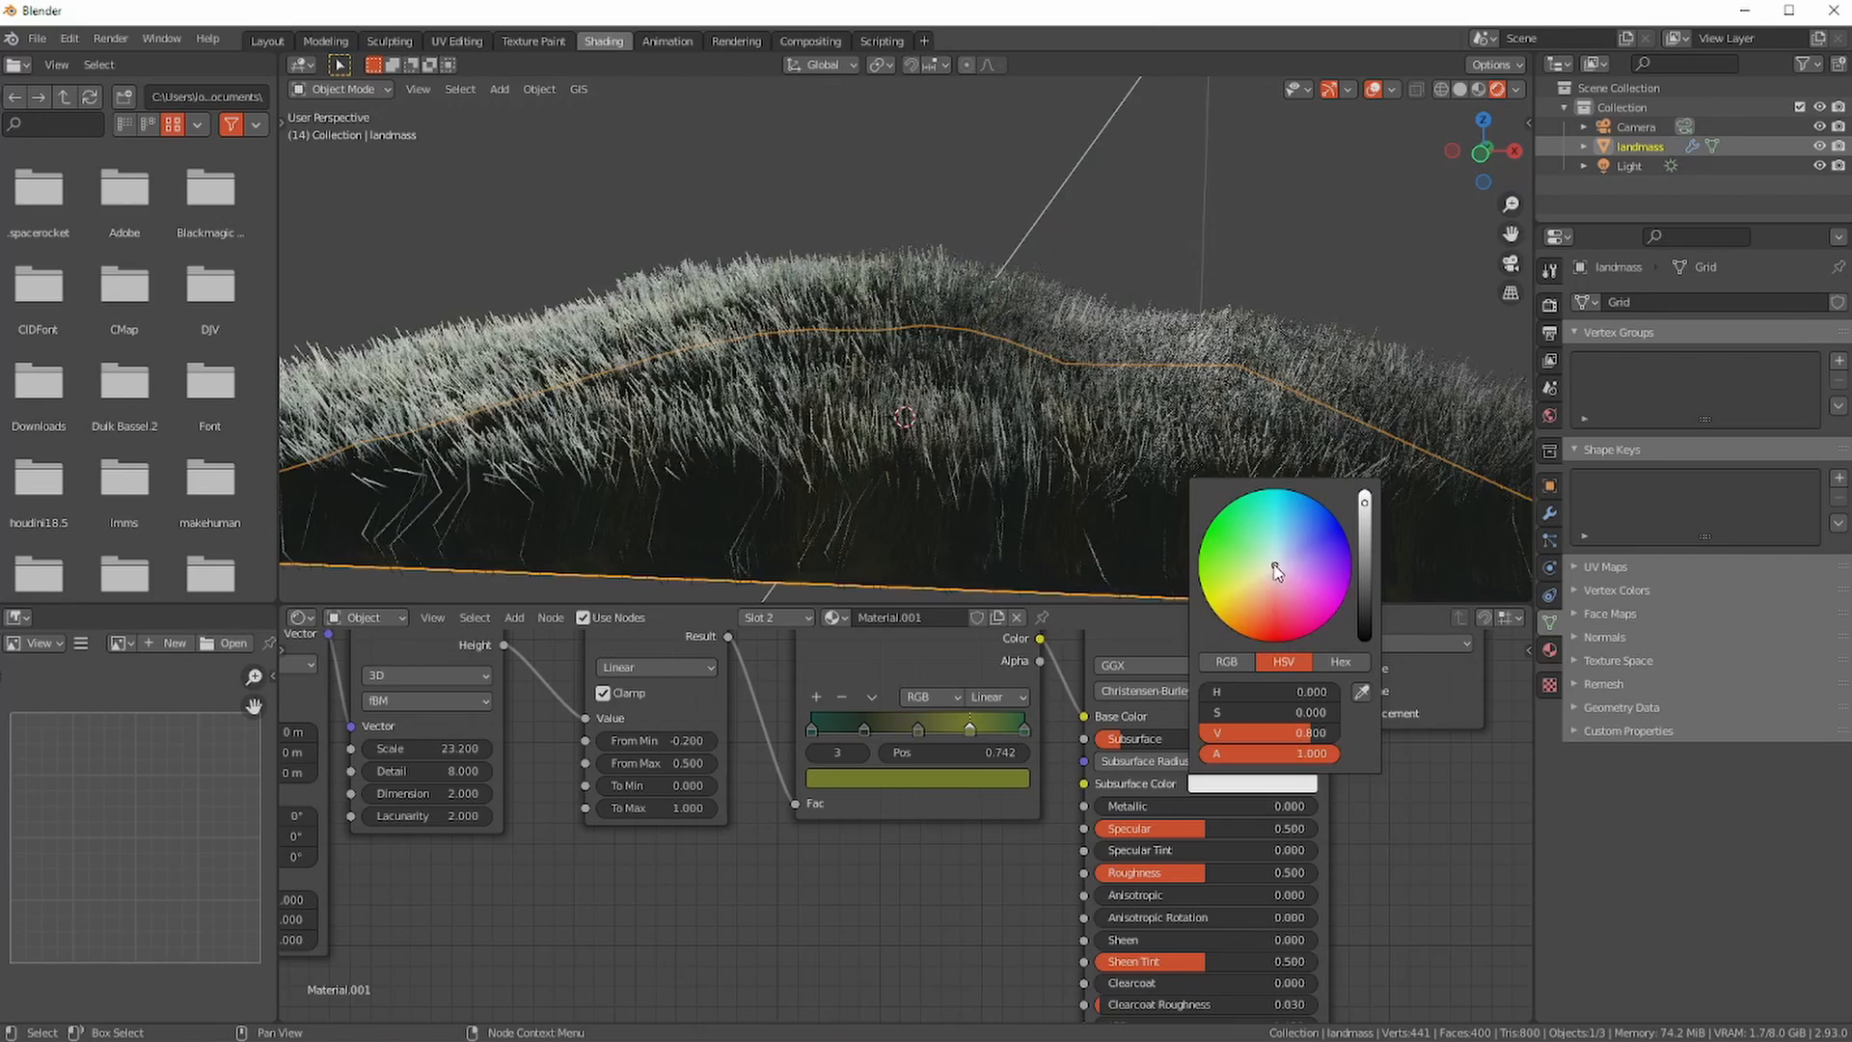
{"action": "left_click_drag", "start_coordinate": [1275, 571], "coordinate": [1235, 565]}
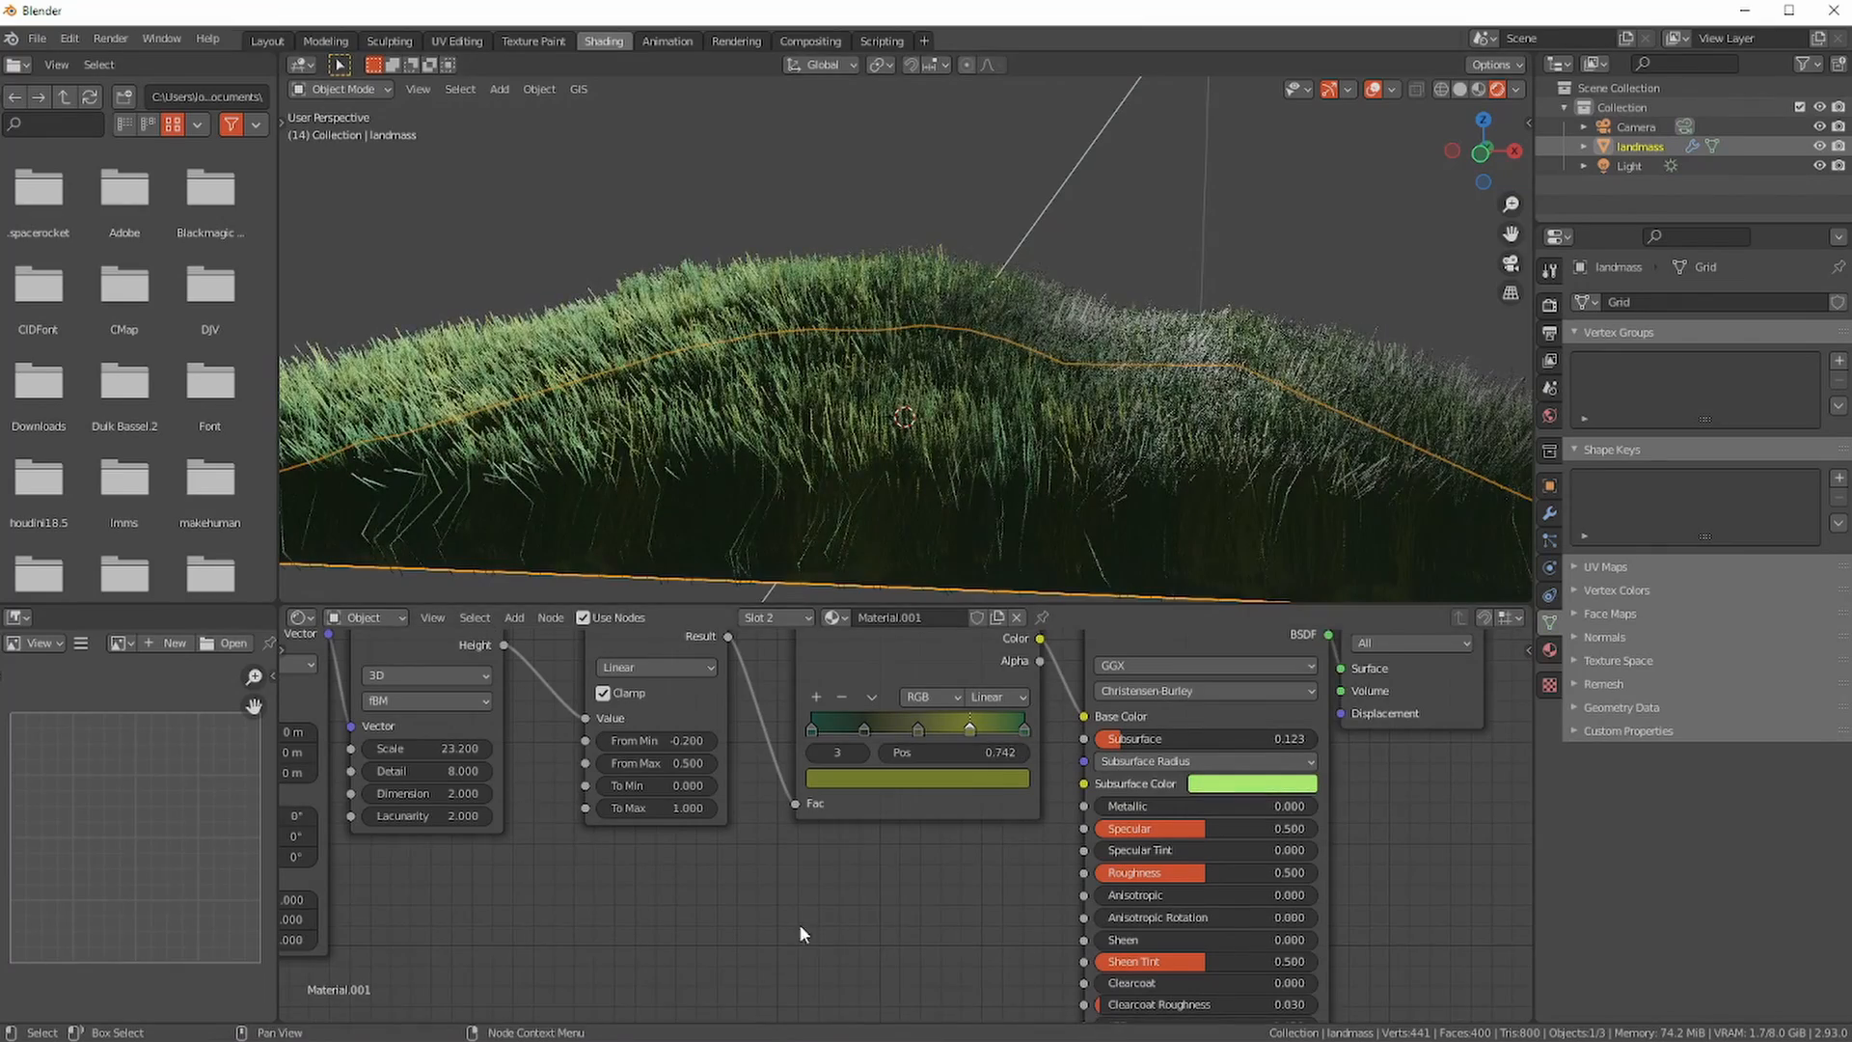
- Set the grass material's Specular to 0.164 and its Roughness to 0.973
{"action": "left_click_drag", "start_coordinate": [1216, 836], "coordinate": [1075, 868]}
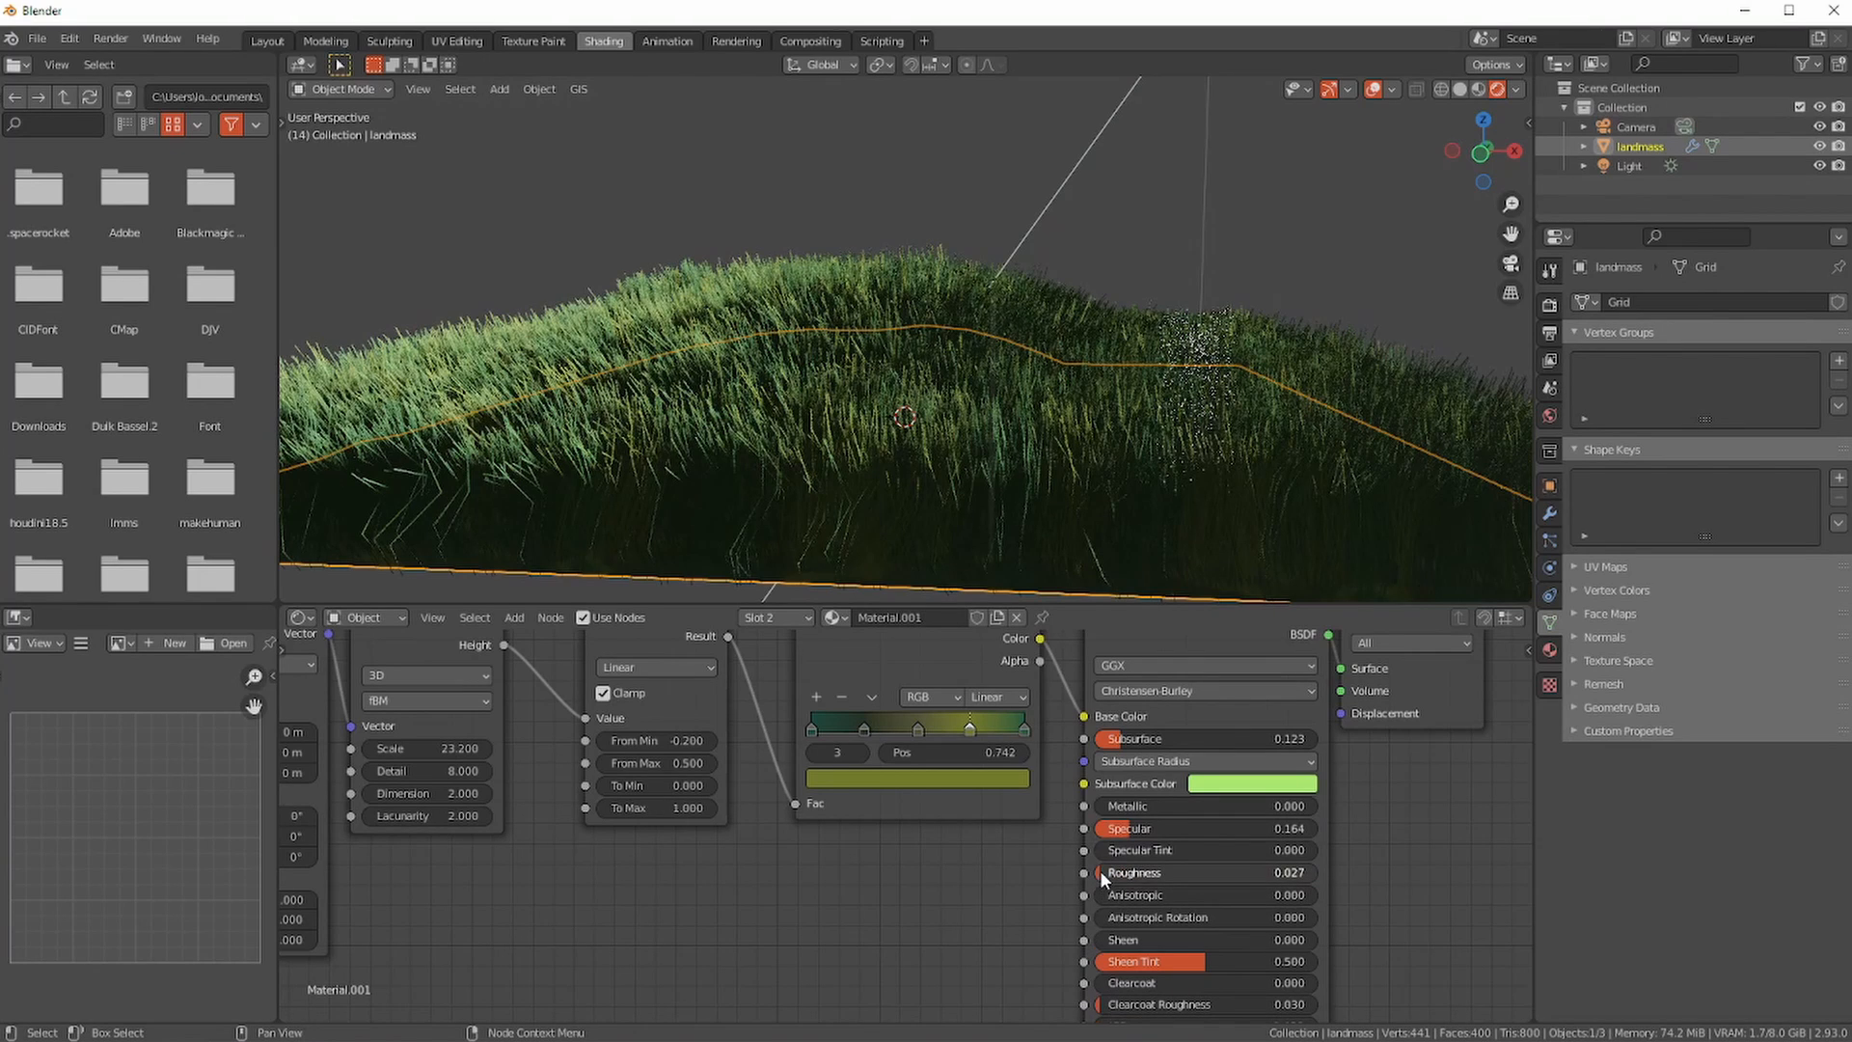
{"action": "left_click_drag", "start_coordinate": [1102, 879], "coordinate": [1327, 875]}
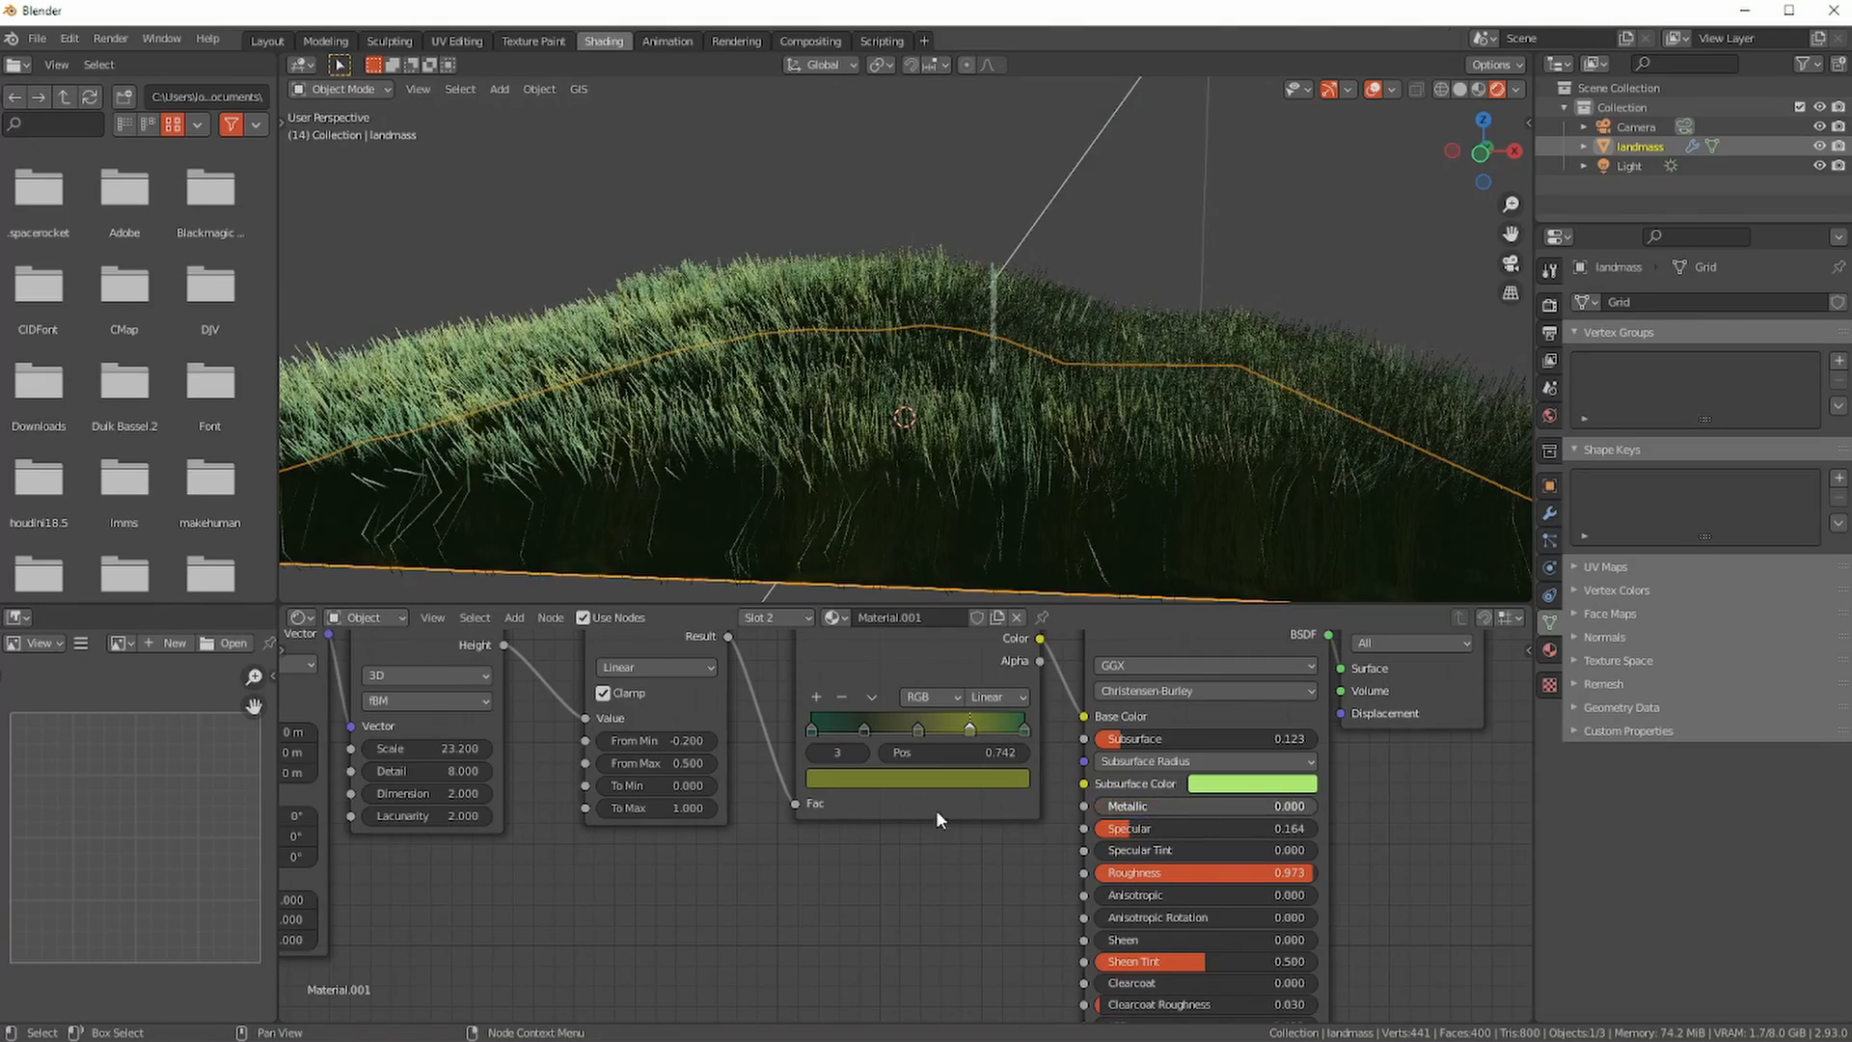
{"action": "middle_click_drag", "start_coordinate": [861, 902], "coordinate": [842, 897]}
{"action": "middle_click_drag", "start_coordinate": [876, 450], "coordinate": [824, 451]}
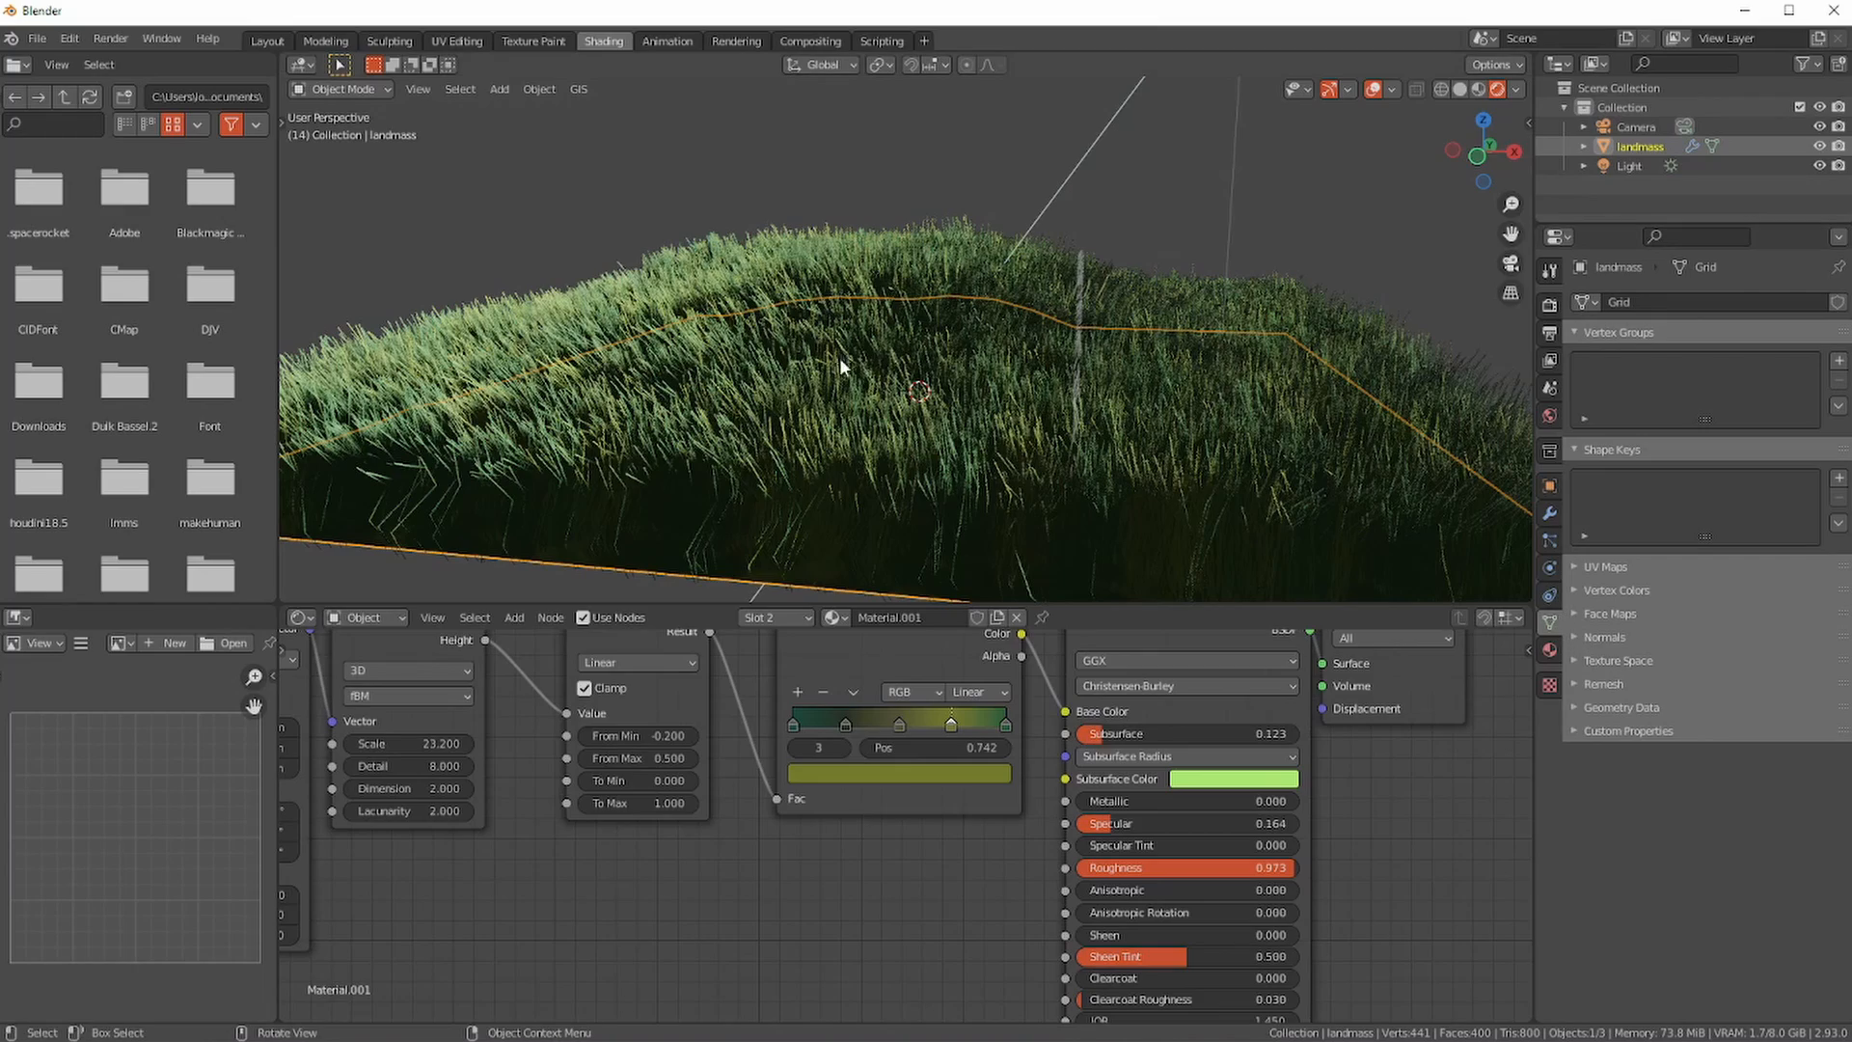
{"action": "middle_click_drag", "start_coordinate": [825, 368], "coordinate": [728, 237]}
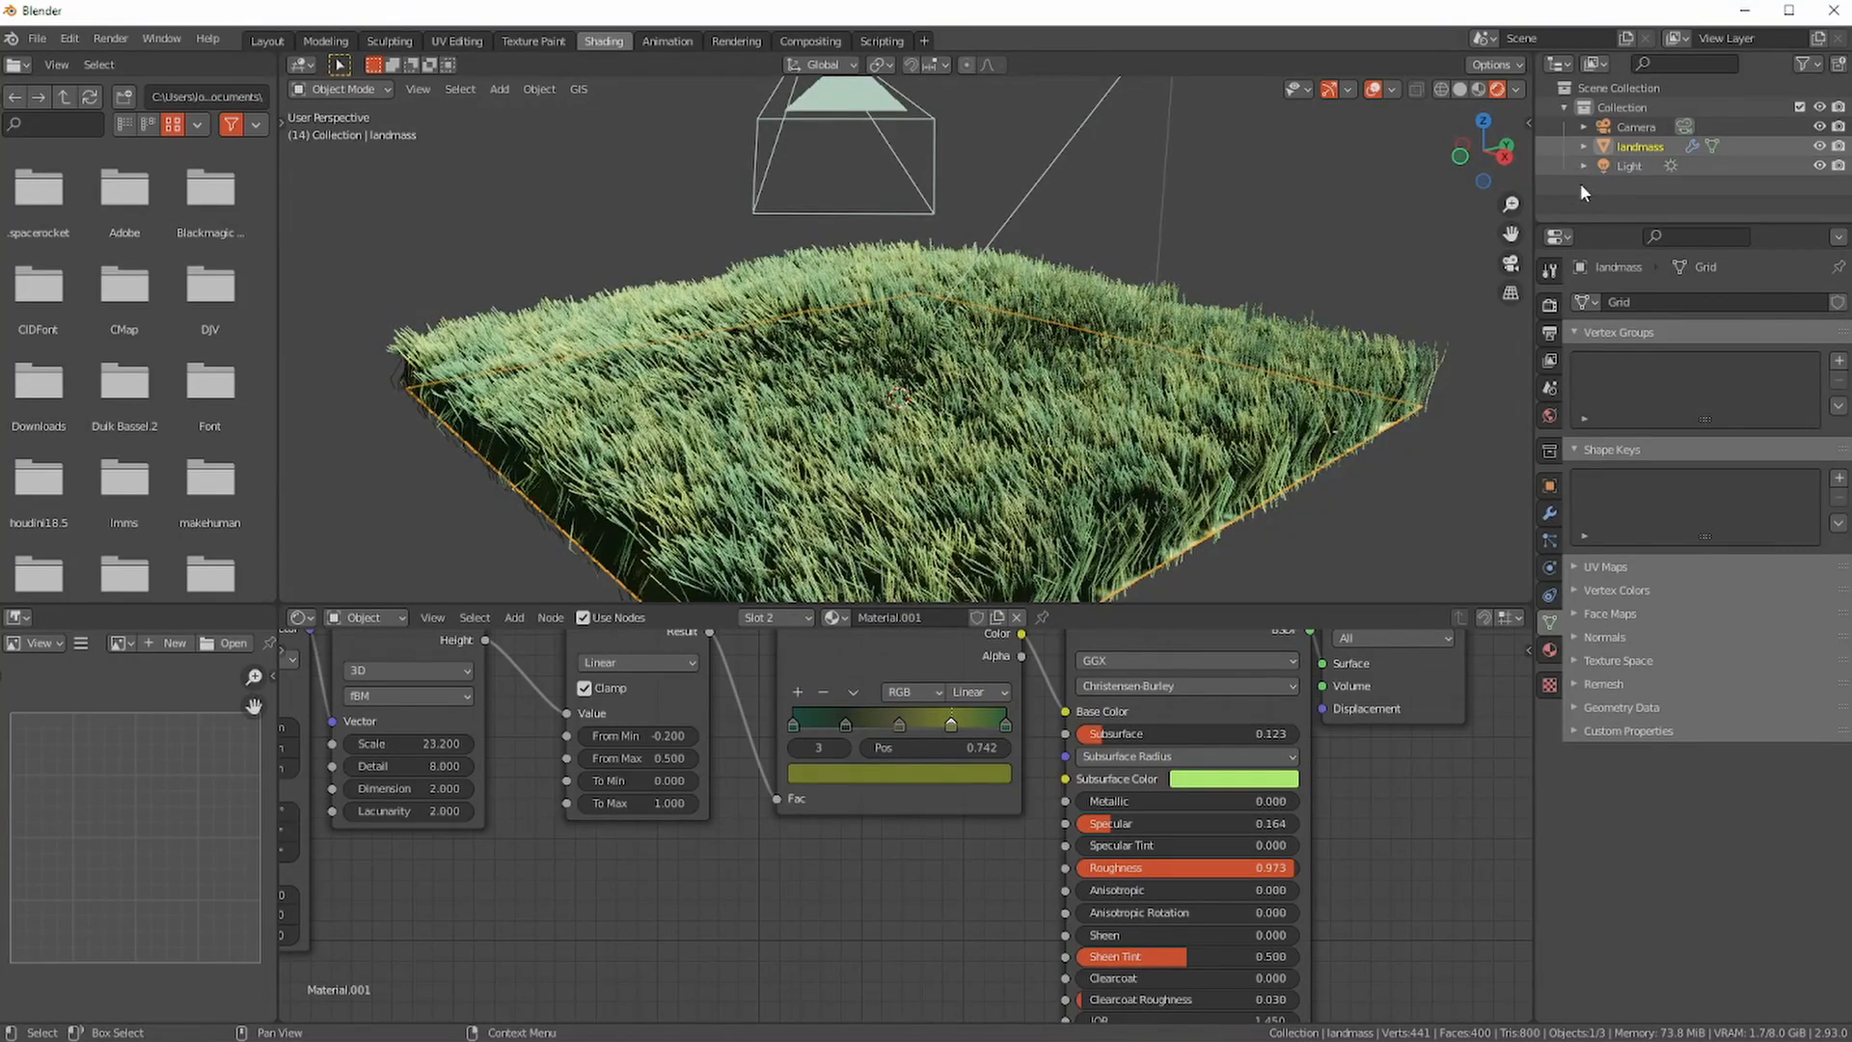
- Enlarge the Outliner, add a new collection and name it forces
{"action": "left_click_drag", "start_coordinate": [1617, 223], "coordinate": [1640, 651]}
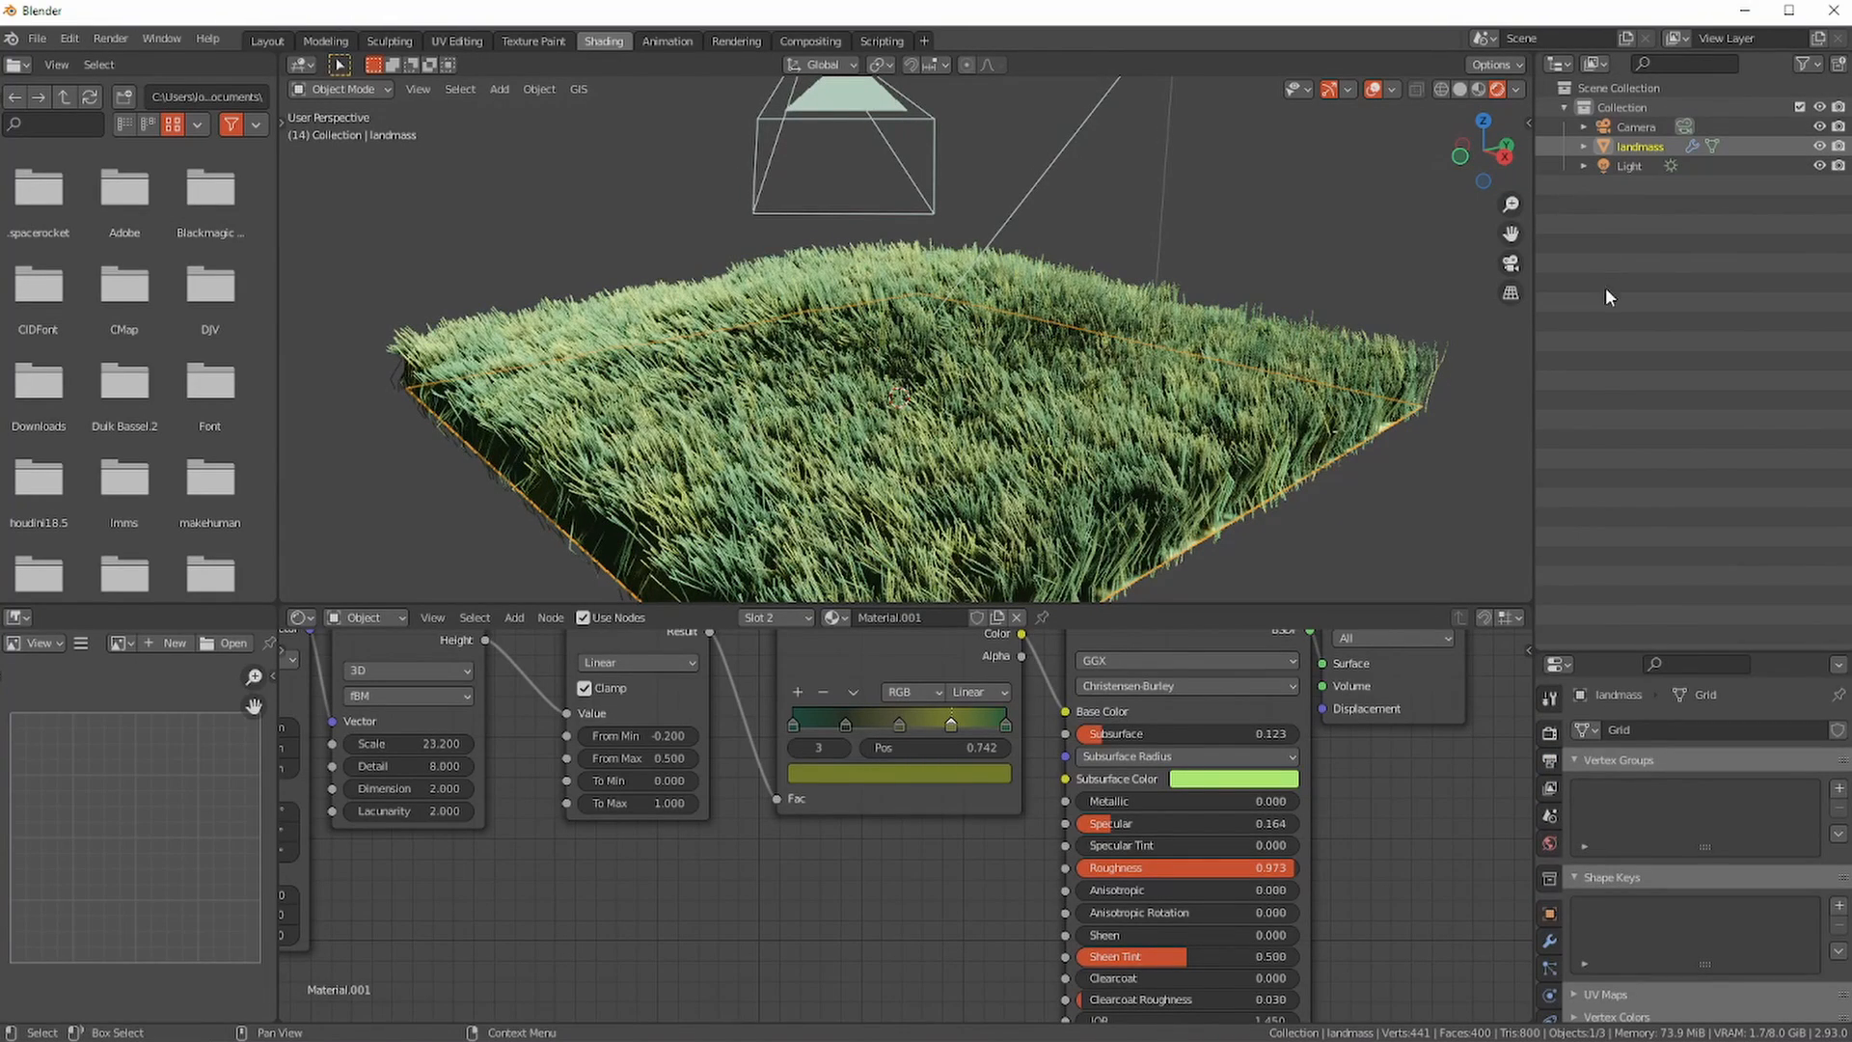
{"action": "left_click", "coordinate": [1839, 65]}
{"action": "double_click", "coordinate": [1616, 188]}
{"action": "key", "text": "ctrl+a"}
{"action": "key", "text": "BackSpace"}
{"action": "type", "text": "forces"}
{"action": "key", "text": "Return"}
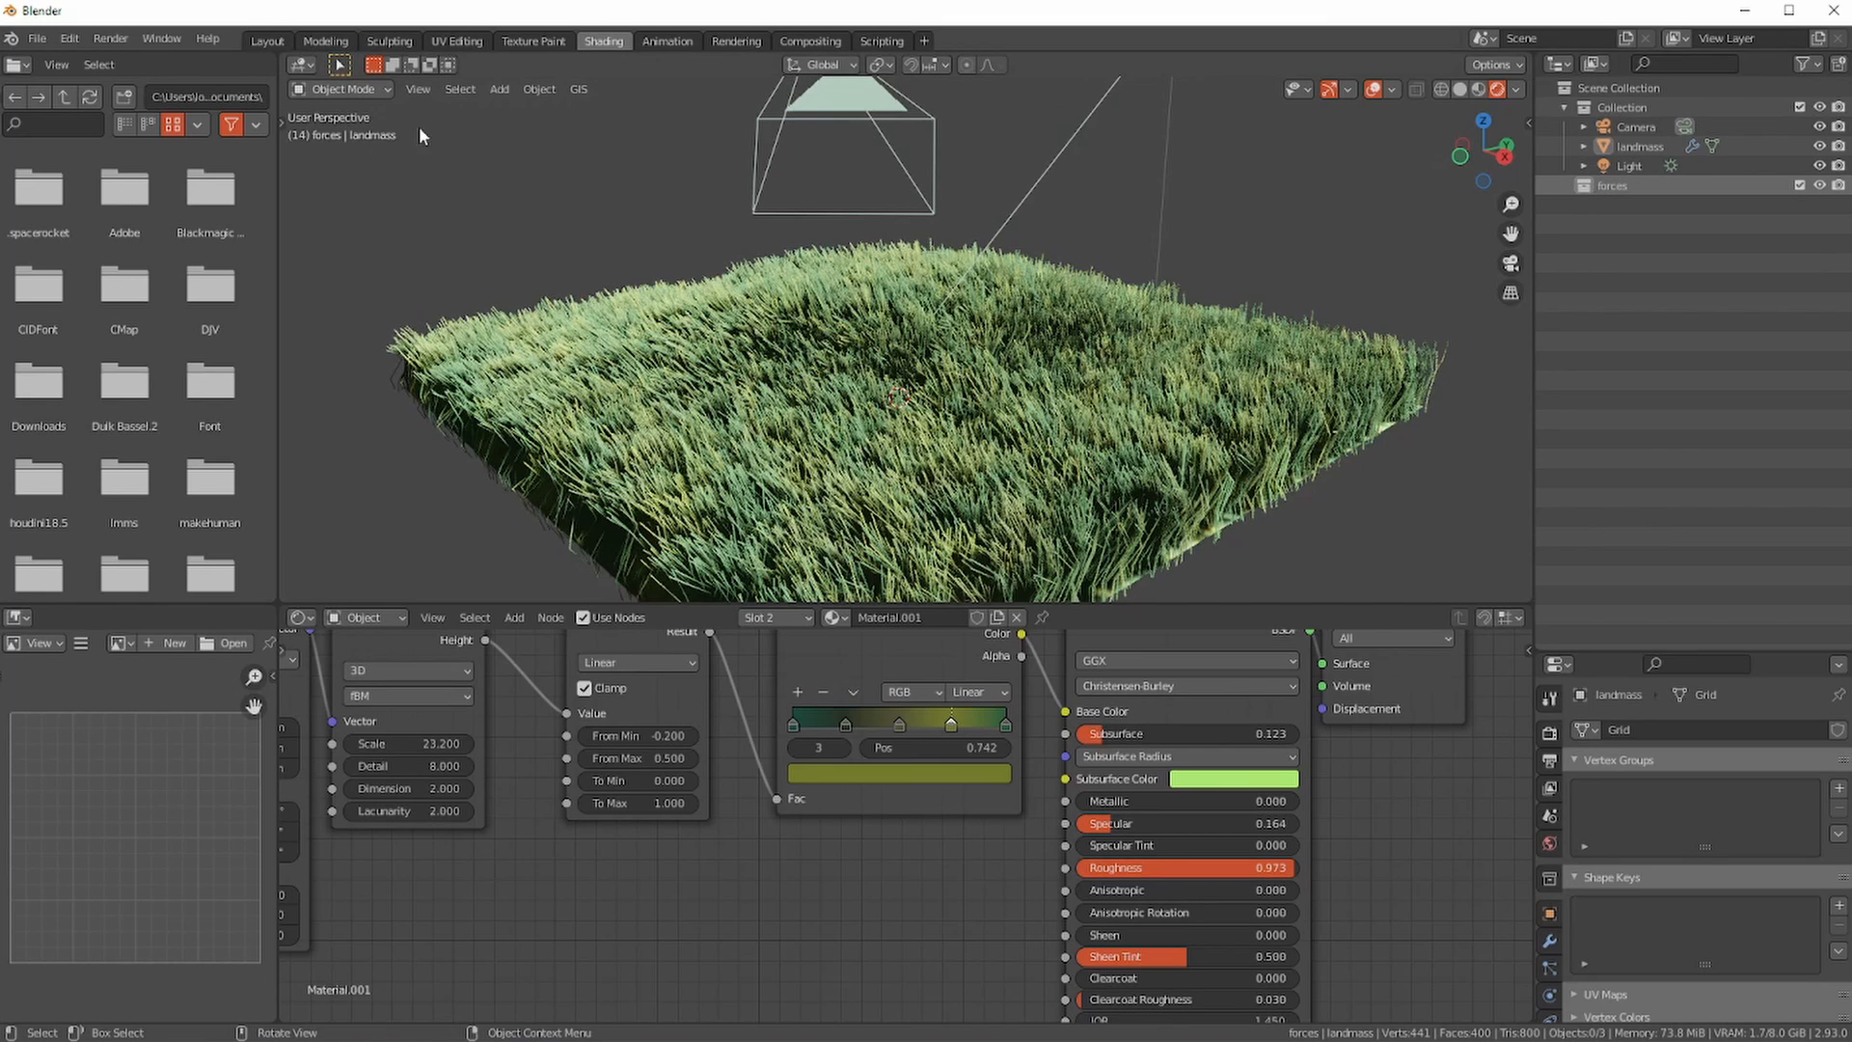
- Add a Turbulence force field to the forces collection
{"action": "left_click", "coordinate": [499, 89]}
{"action": "mouse_move", "coordinate": [545, 478]}
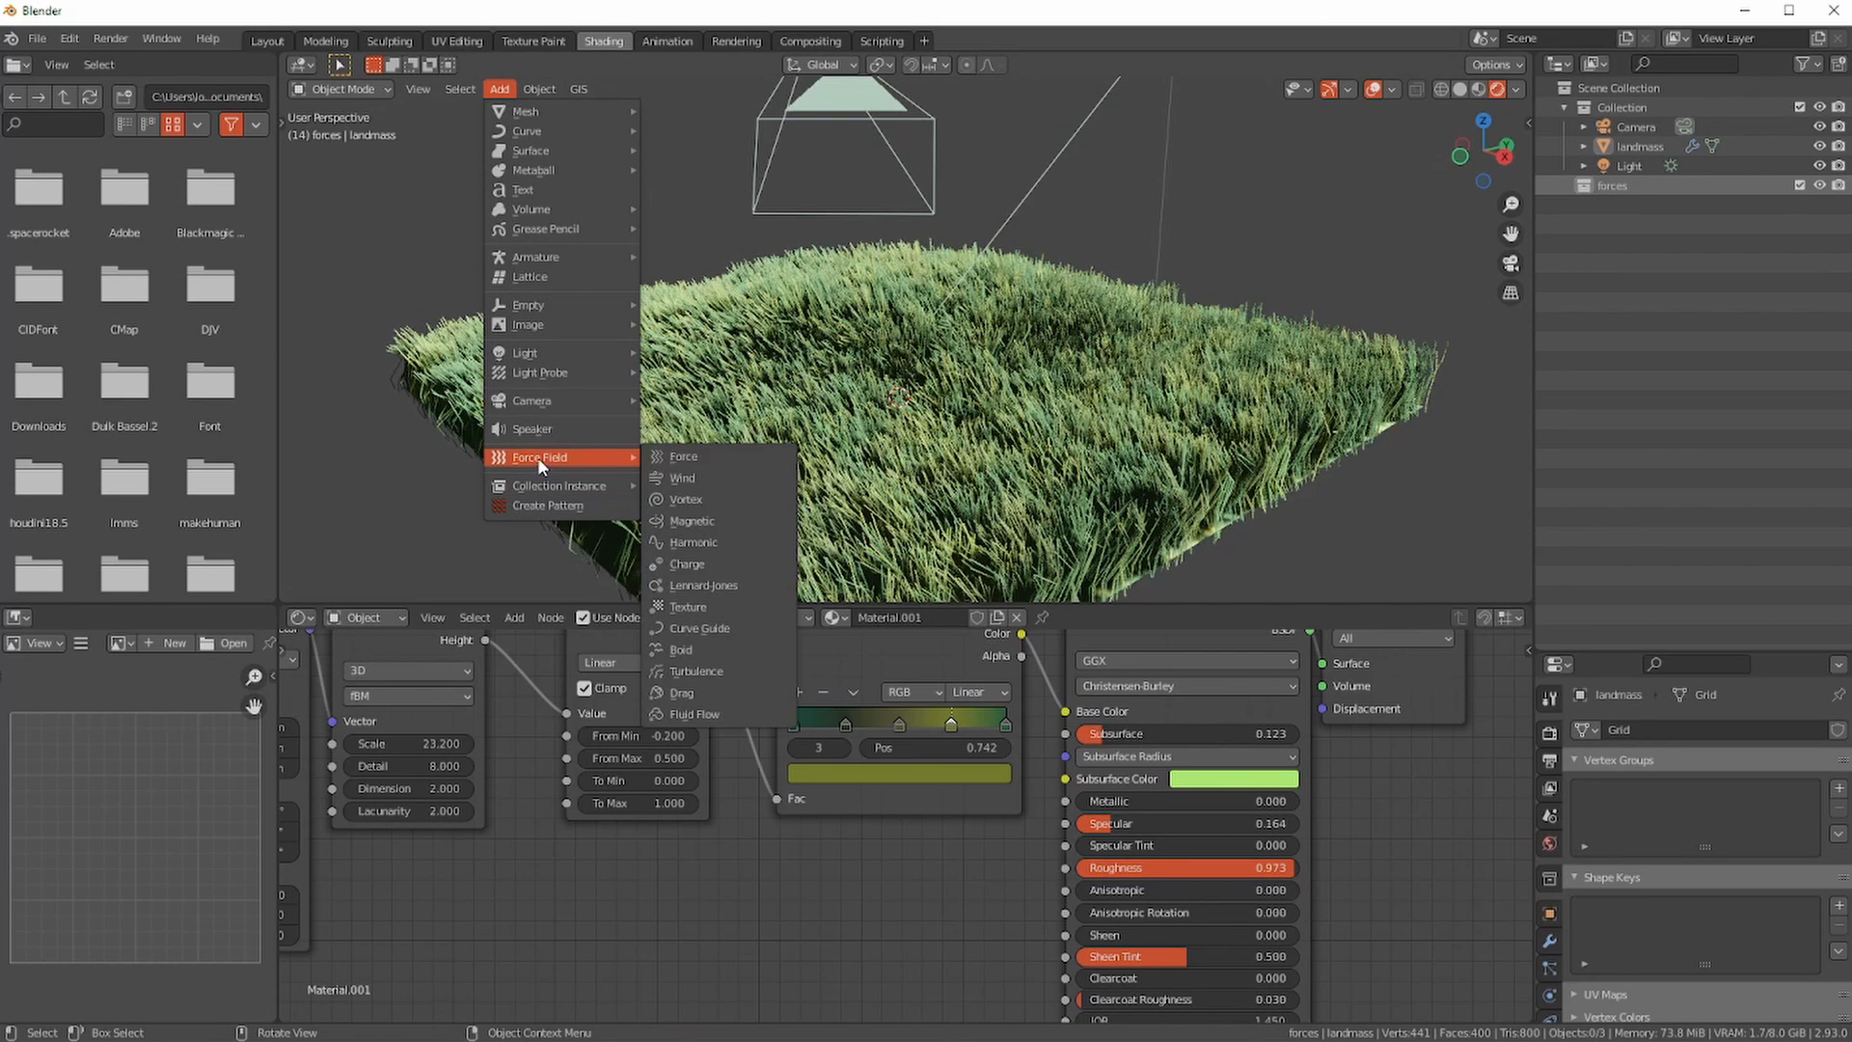
{"action": "left_click", "coordinate": [705, 673]}
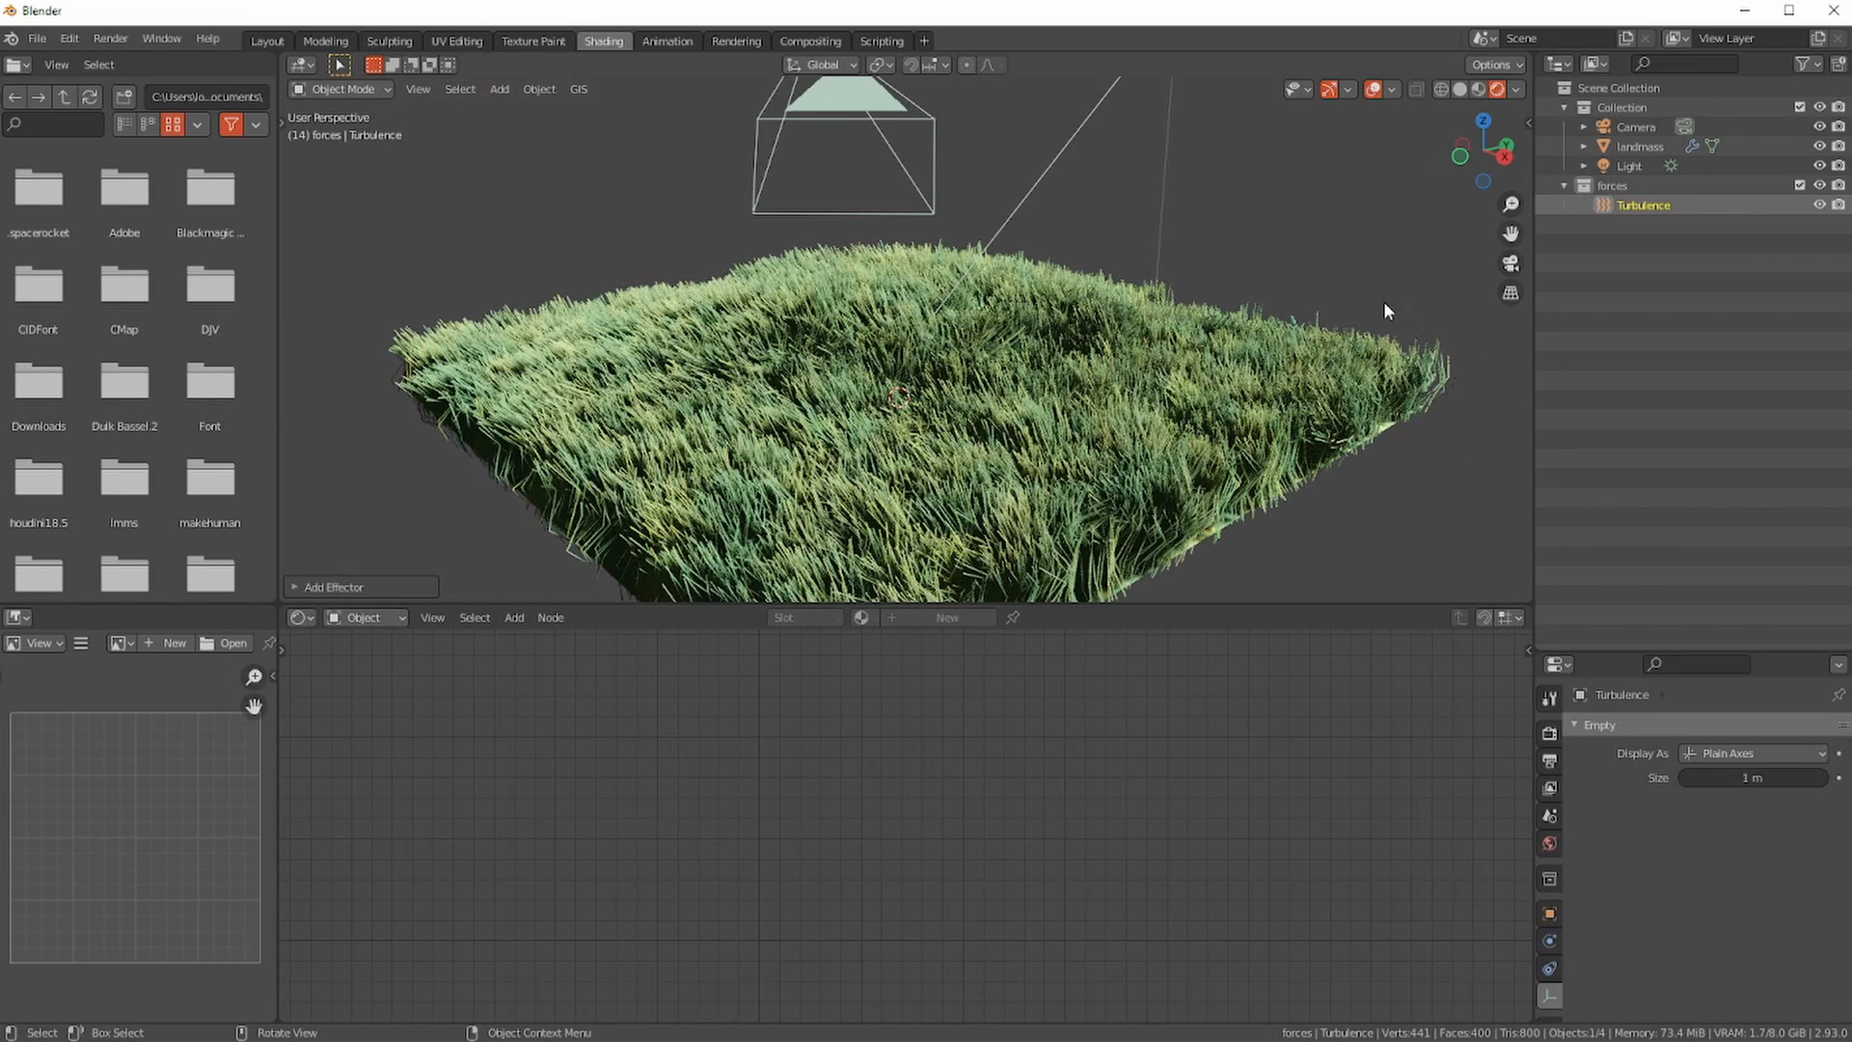
- Switch to the Modeling workspace and open a Timeline in a narrow new area below the 3D viewport
{"action": "left_click", "coordinate": [648, 42]}
{"action": "mouse_move", "coordinate": [733, 569]}
{"action": "middle_mouse_down"}
{"action": "mouse_move", "coordinate": [752, 535]}
{"action": "mouse_move", "coordinate": [544, 703]}
{"action": "middle_mouse_up"}
{"action": "left_click", "coordinate": [325, 41]}
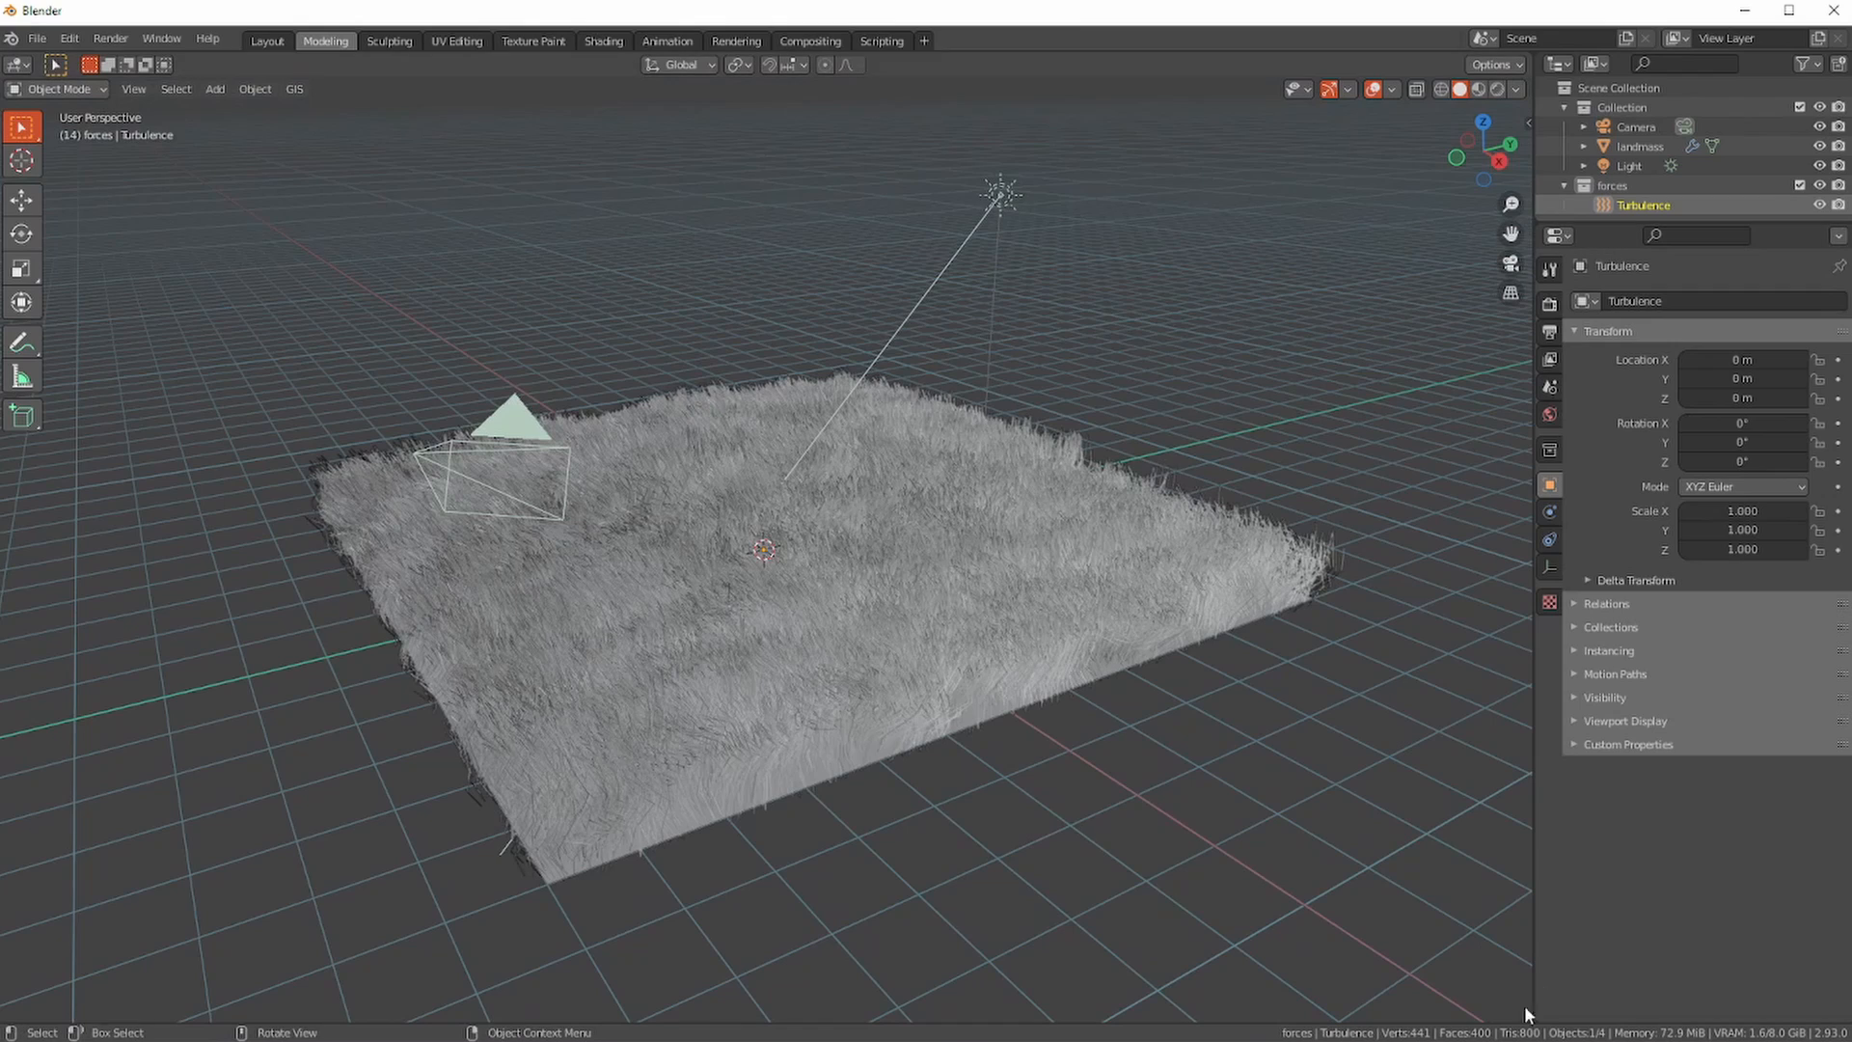
{"action": "left_click_drag", "start_coordinate": [1527, 1015], "coordinate": [1522, 947]}
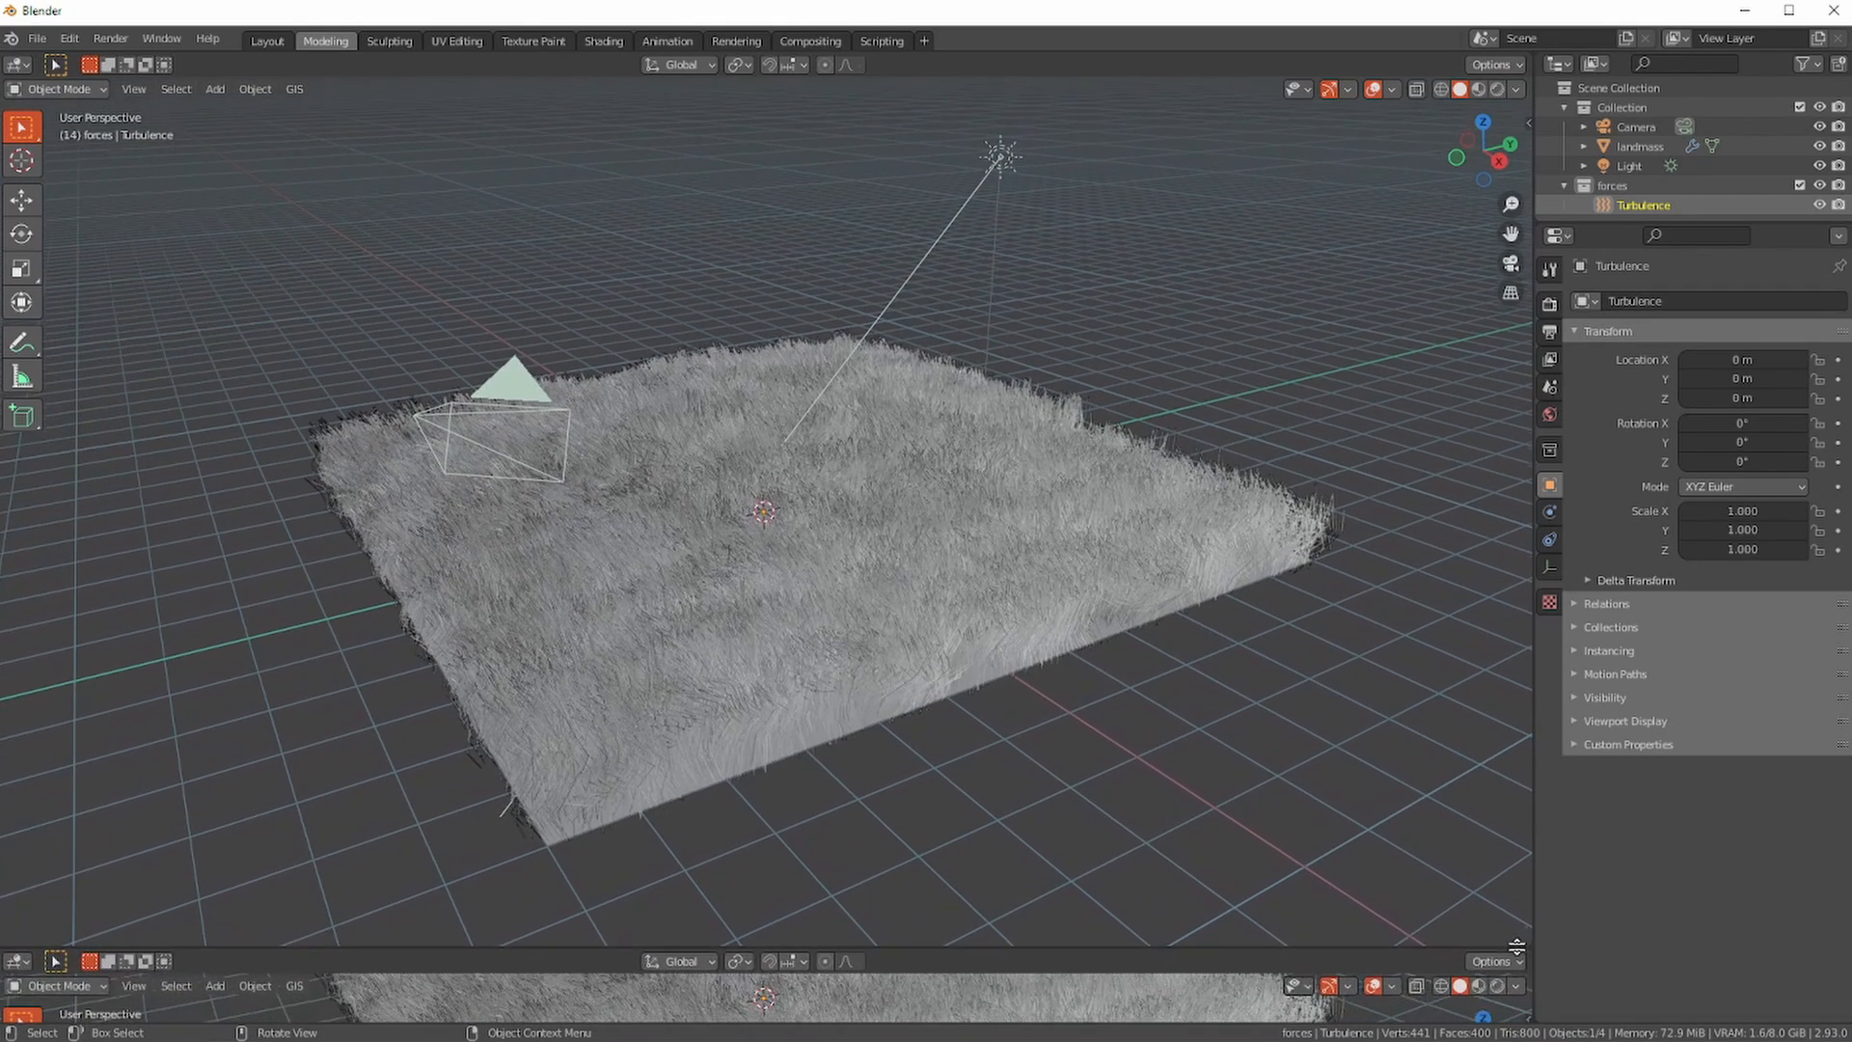
{"action": "left_click", "coordinate": [15, 961]}
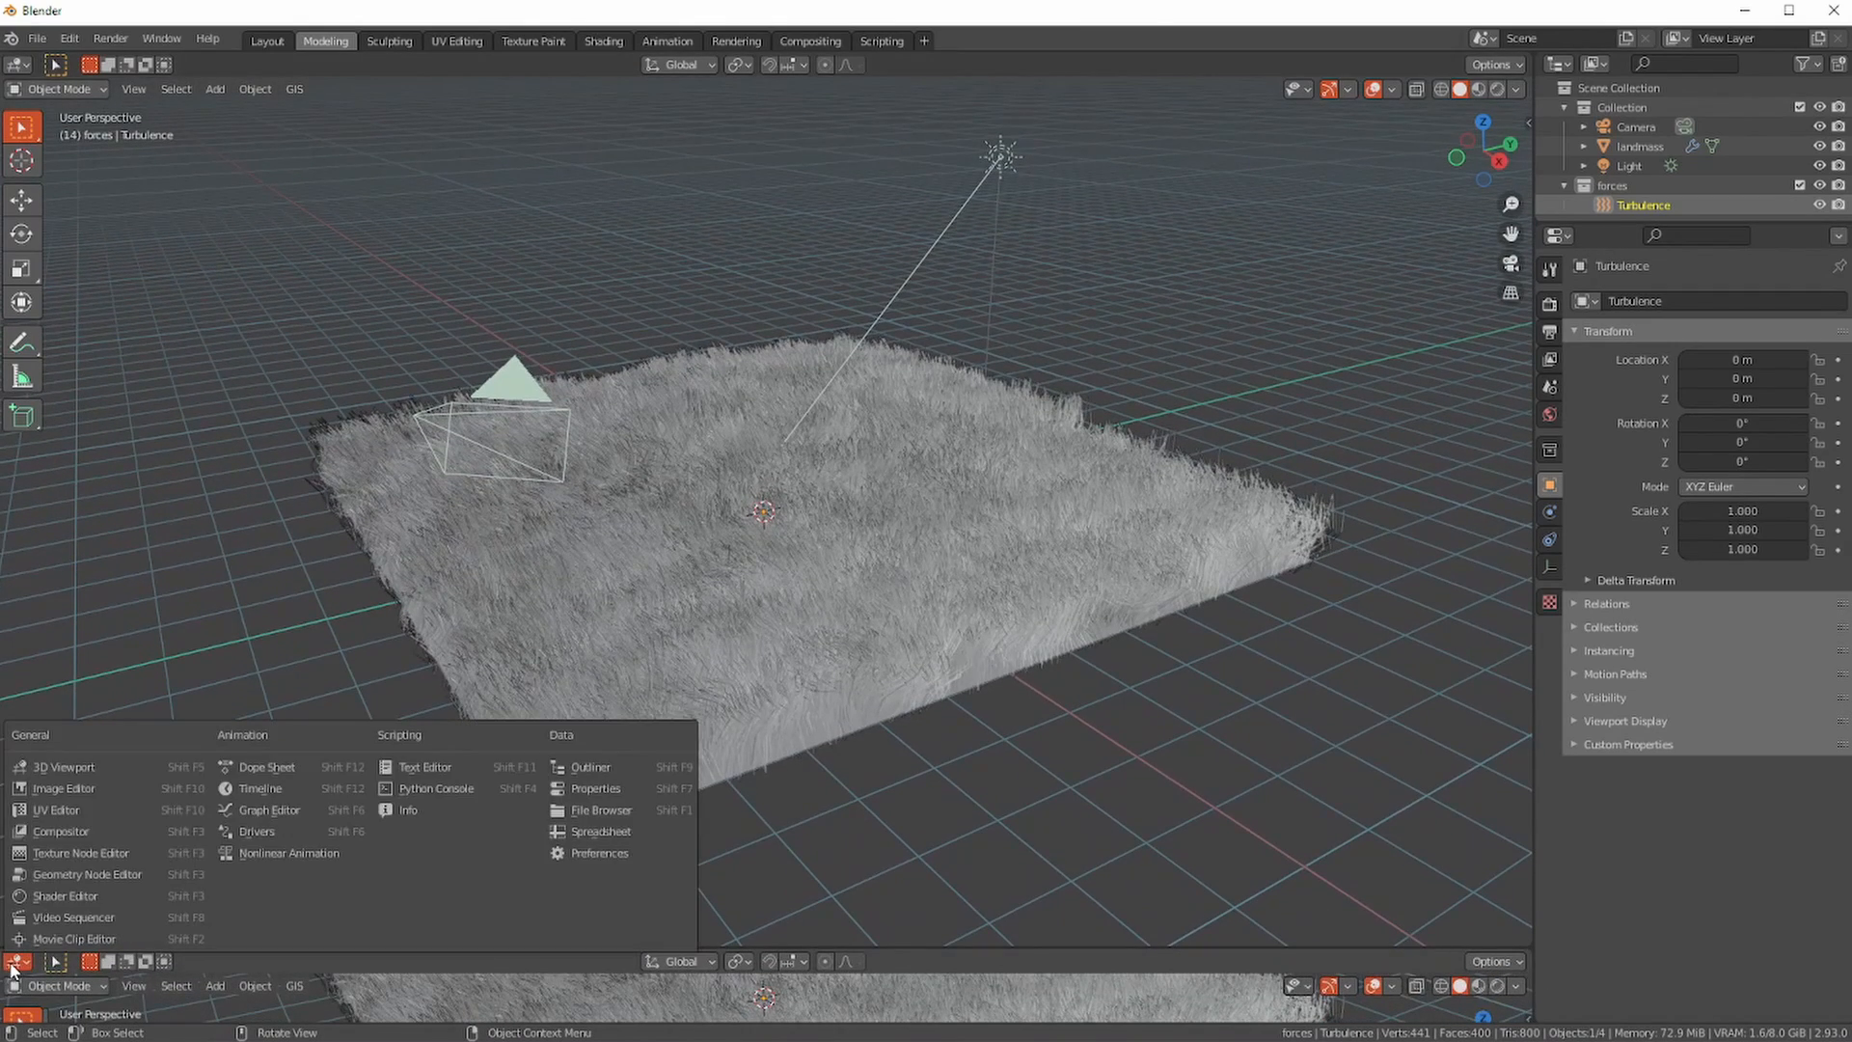
{"action": "left_click", "coordinate": [247, 790]}
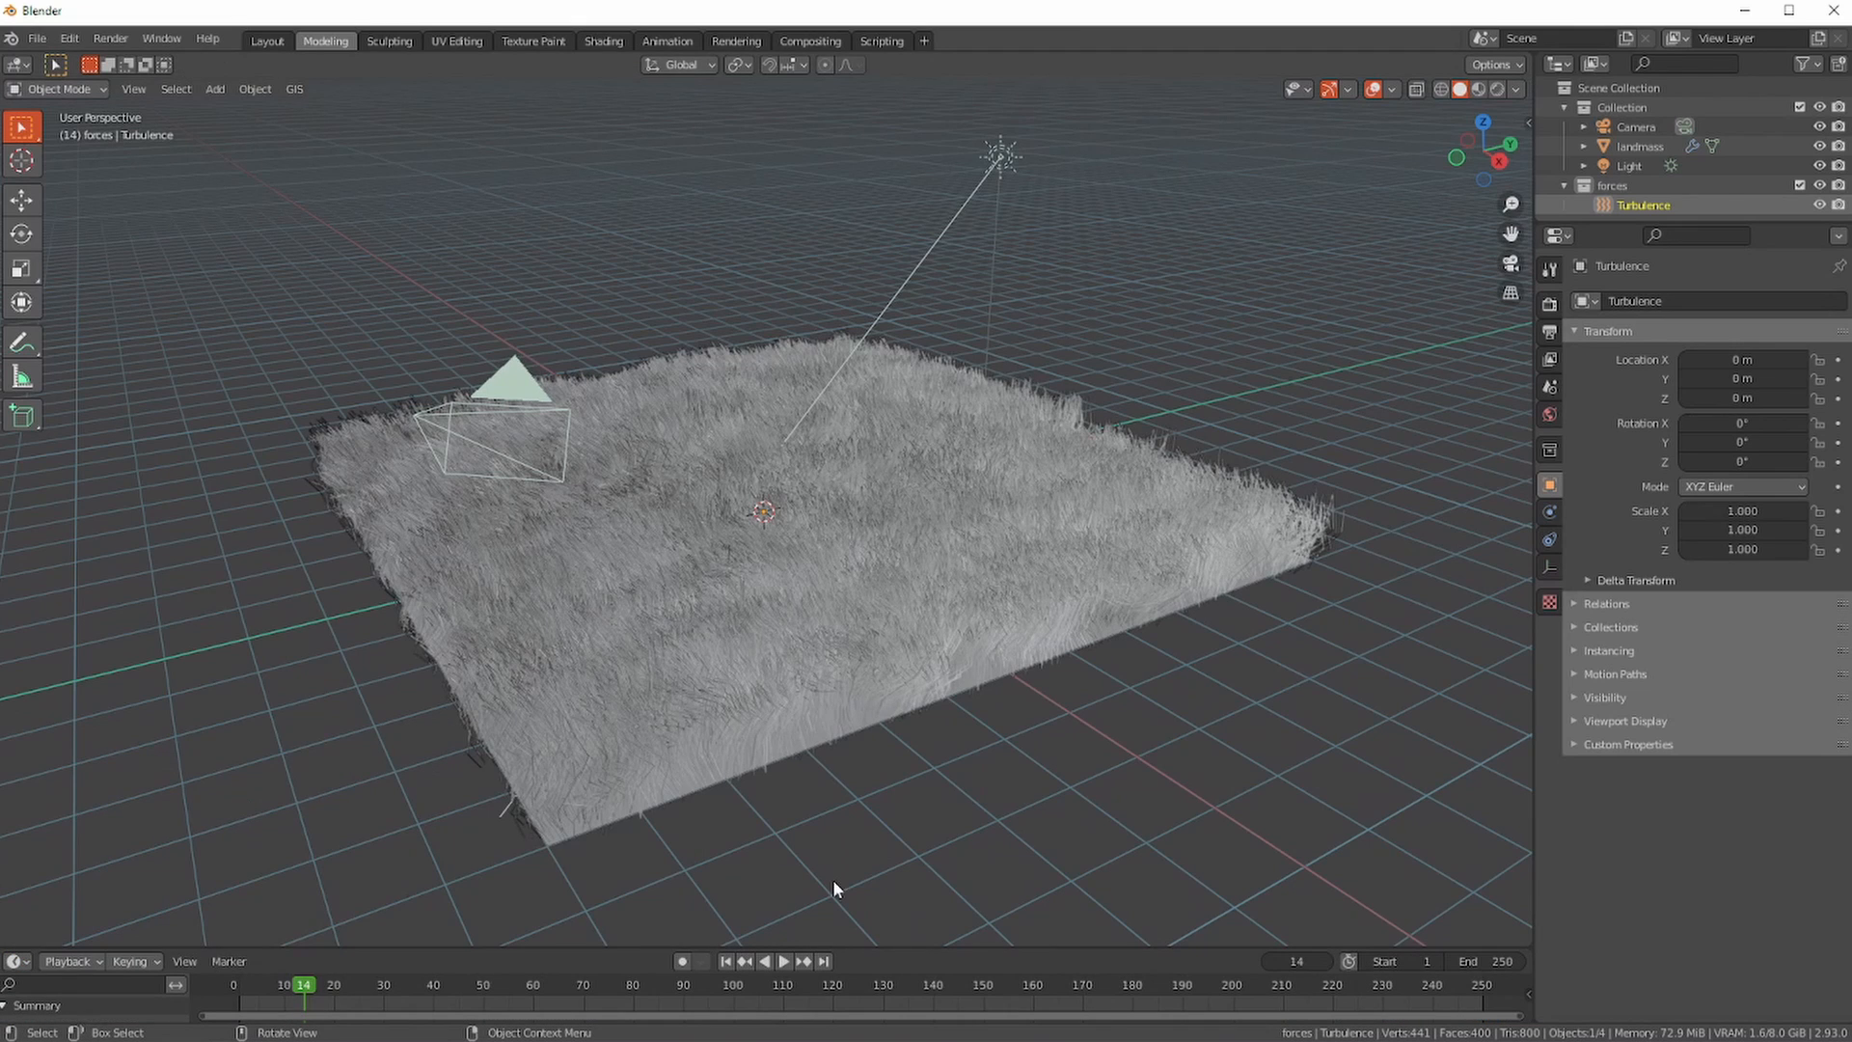
- Play the animation to check the grass for movement, and stop it at frame 191
{"action": "key", "text": "space"}
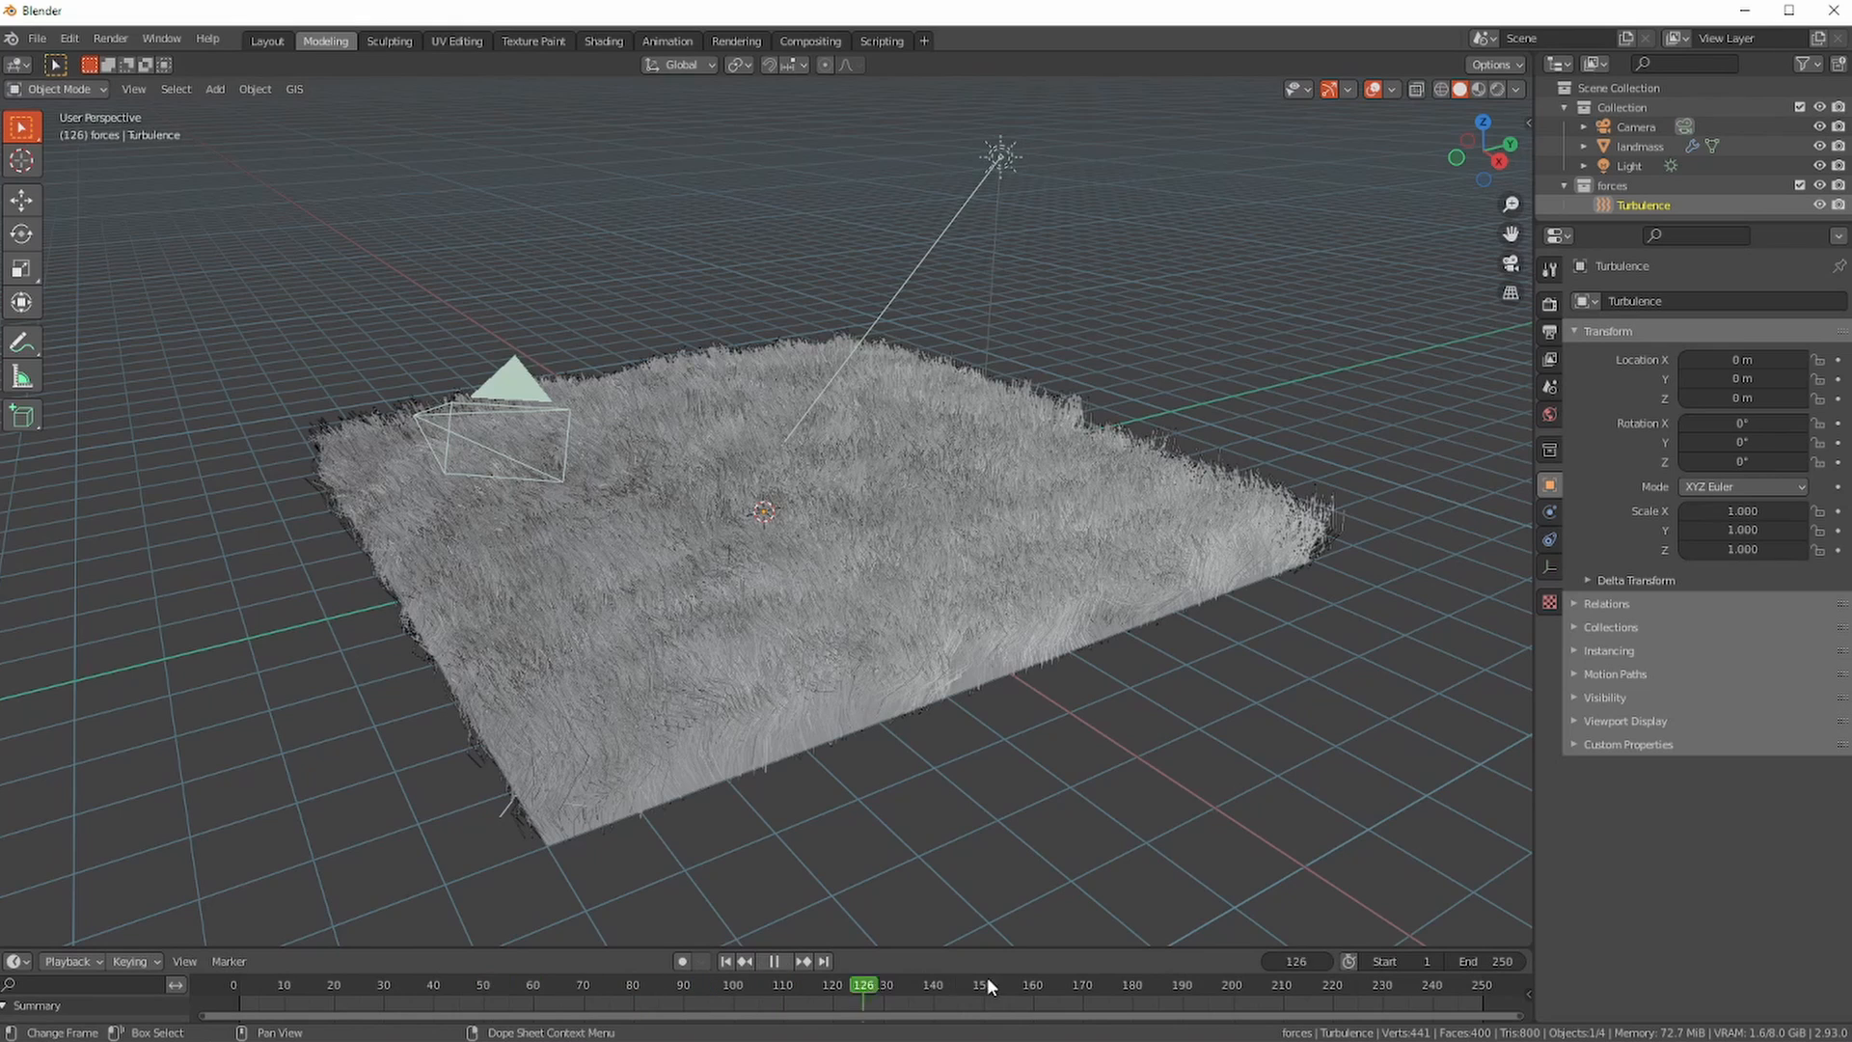
{"action": "left_click_drag", "start_coordinate": [1273, 984], "coordinate": [1186, 988]}
{"action": "key", "text": "space"}
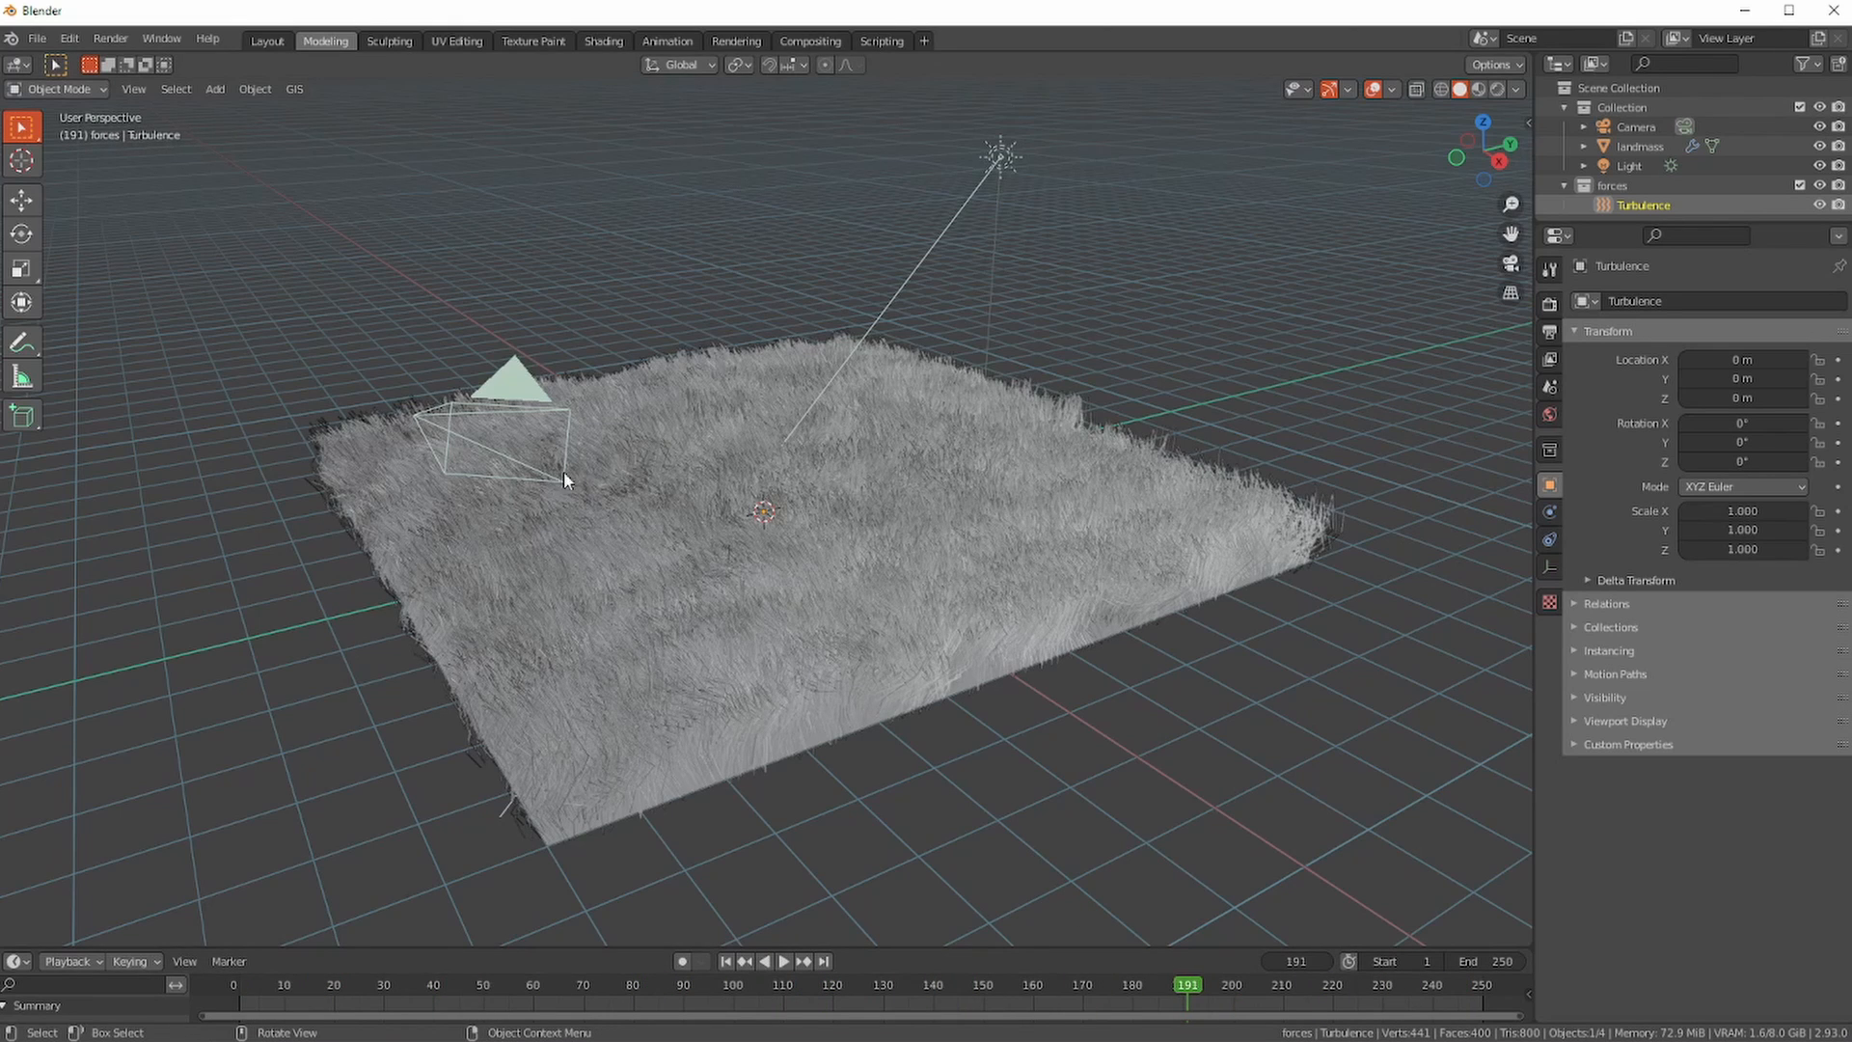
- Move the Turbulence field up and along Y past the landmass, to about Y 8.6 m and Z 2.65 m
{"action": "left_click", "coordinate": [674, 695]}
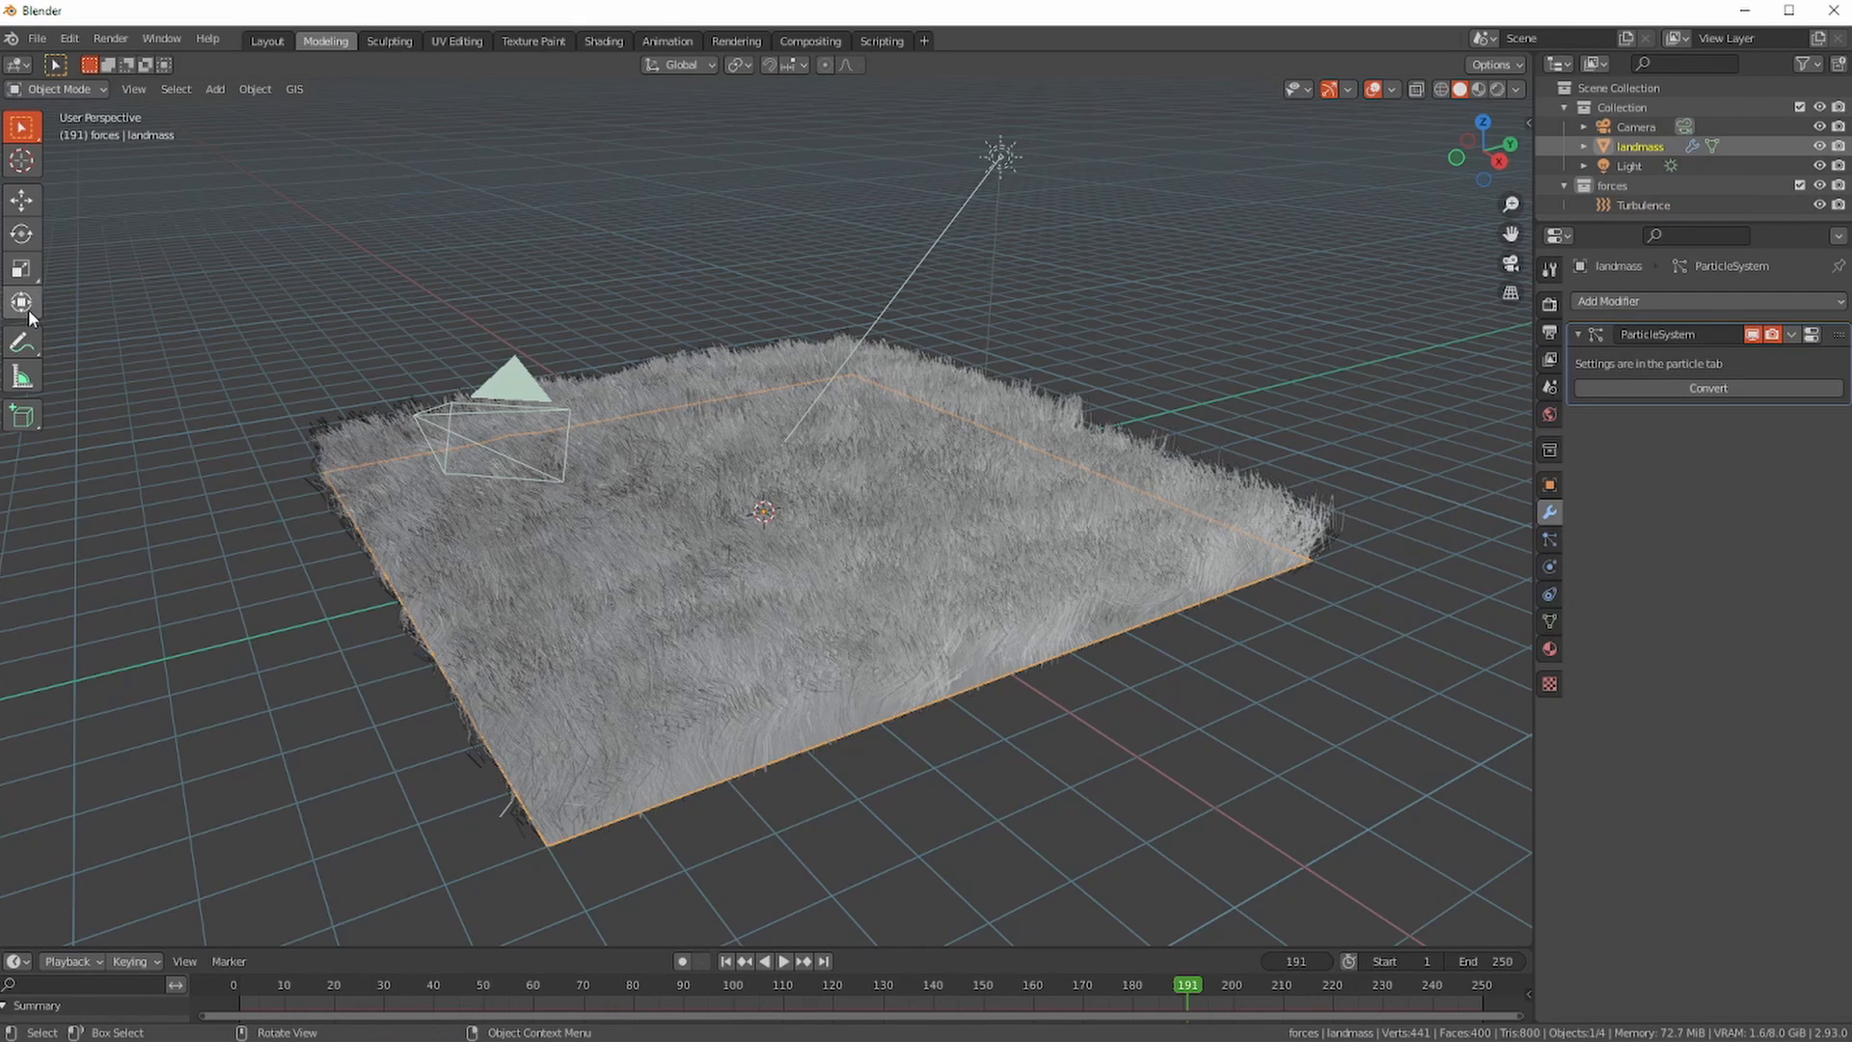
{"action": "left_click", "coordinate": [1640, 205]}
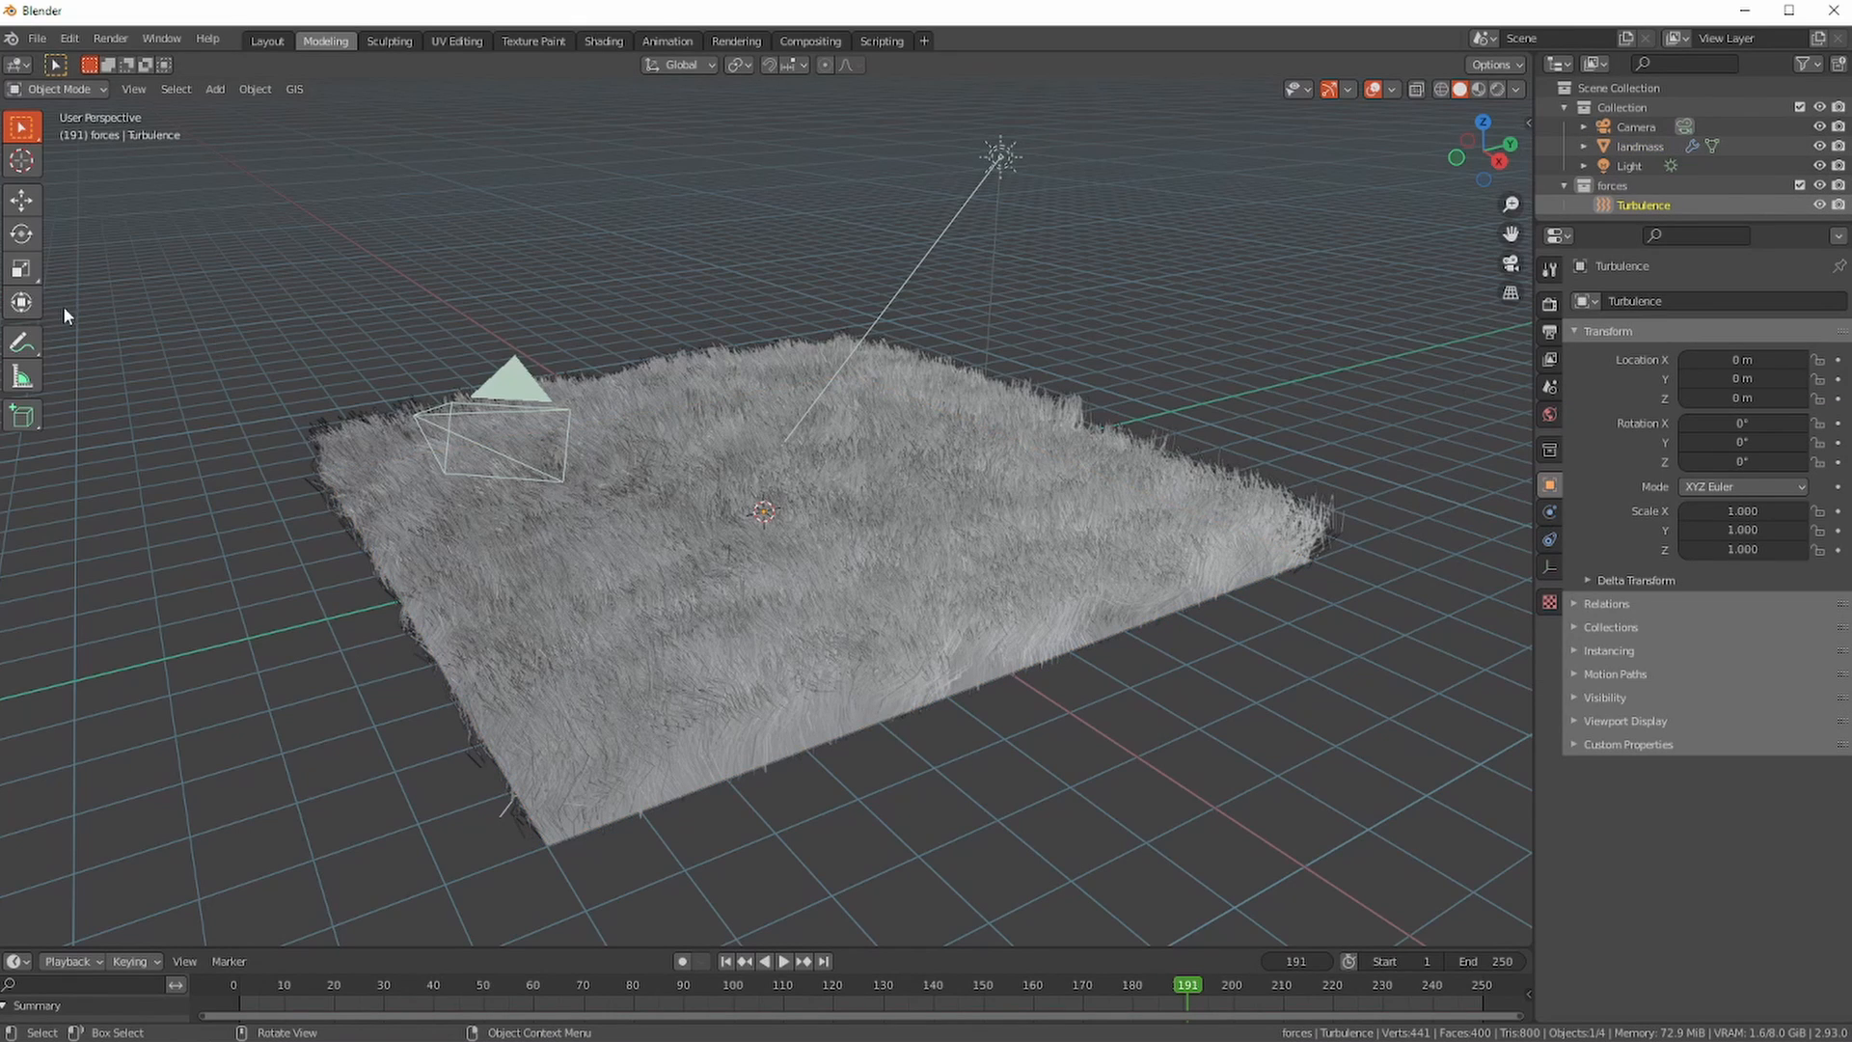
{"action": "left_click", "coordinate": [21, 234]}
{"action": "left_click", "coordinate": [21, 200]}
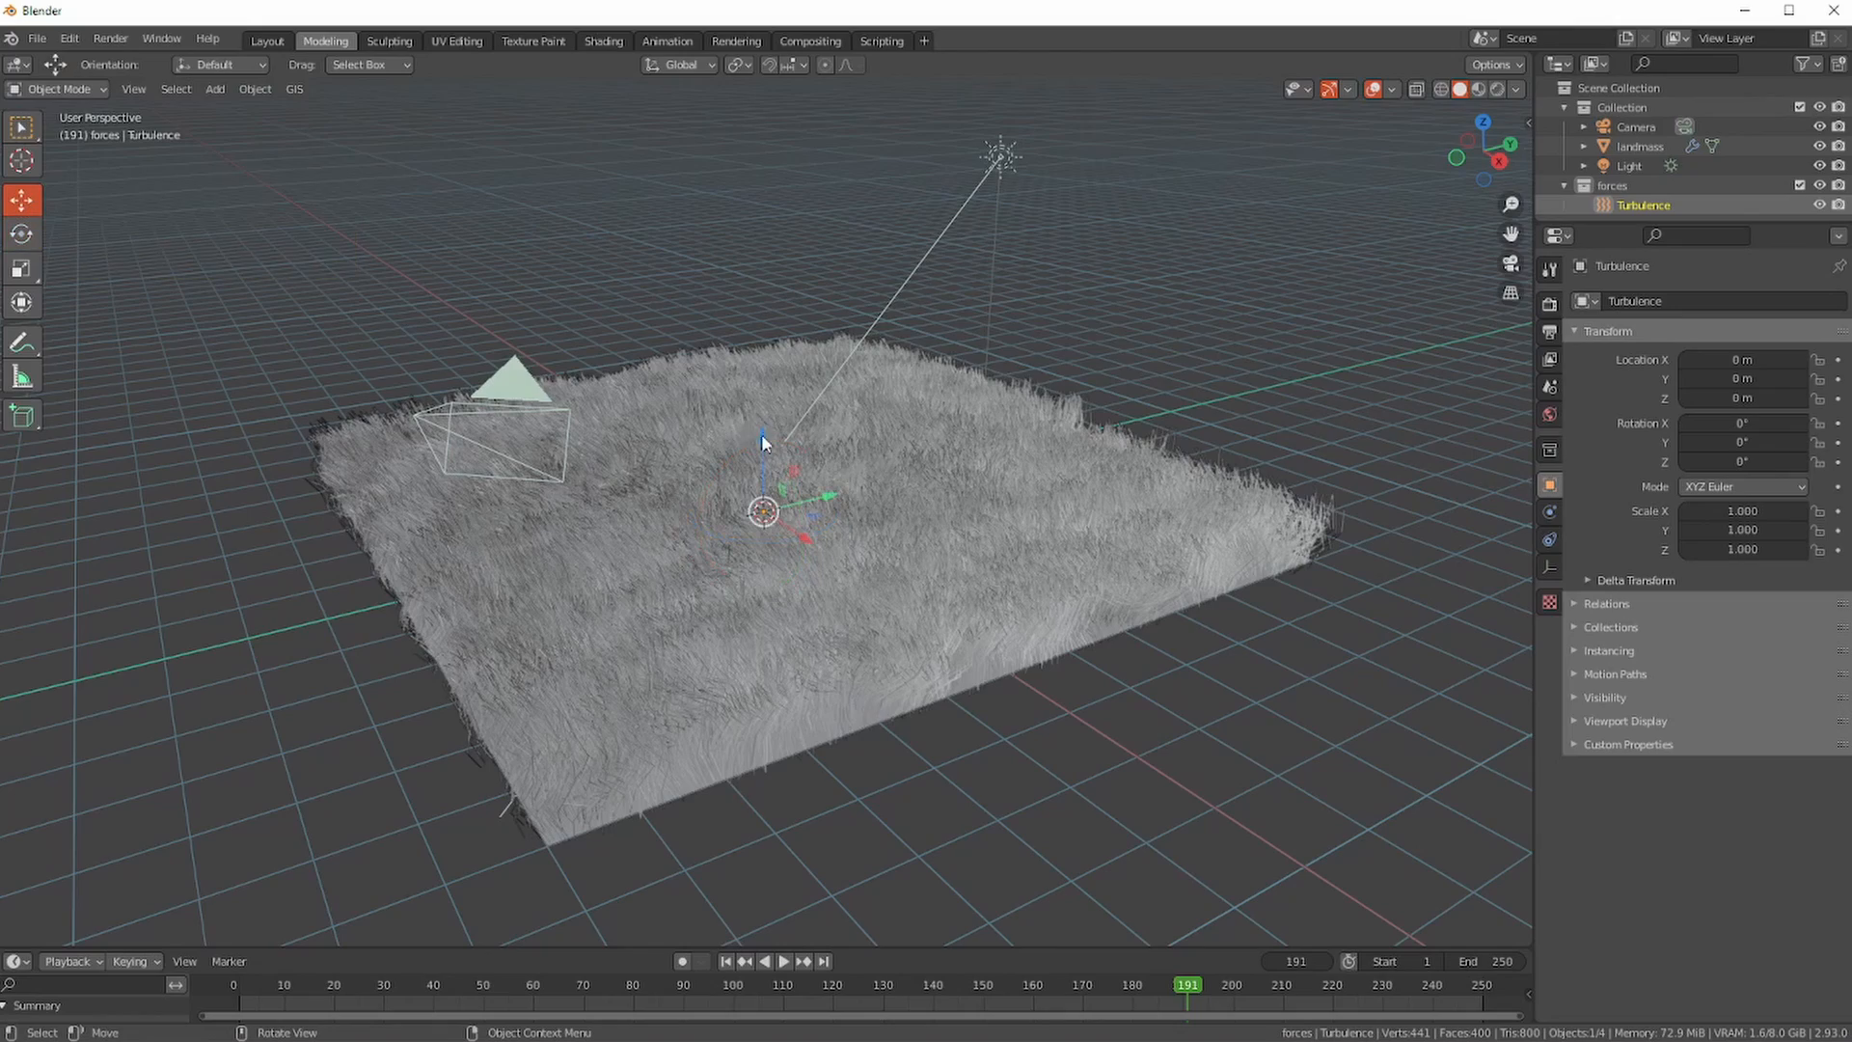
{"action": "left_click_drag", "start_coordinate": [760, 446], "coordinate": [739, 280]}
{"action": "left_click_drag", "start_coordinate": [830, 347], "coordinate": [1240, 373]}
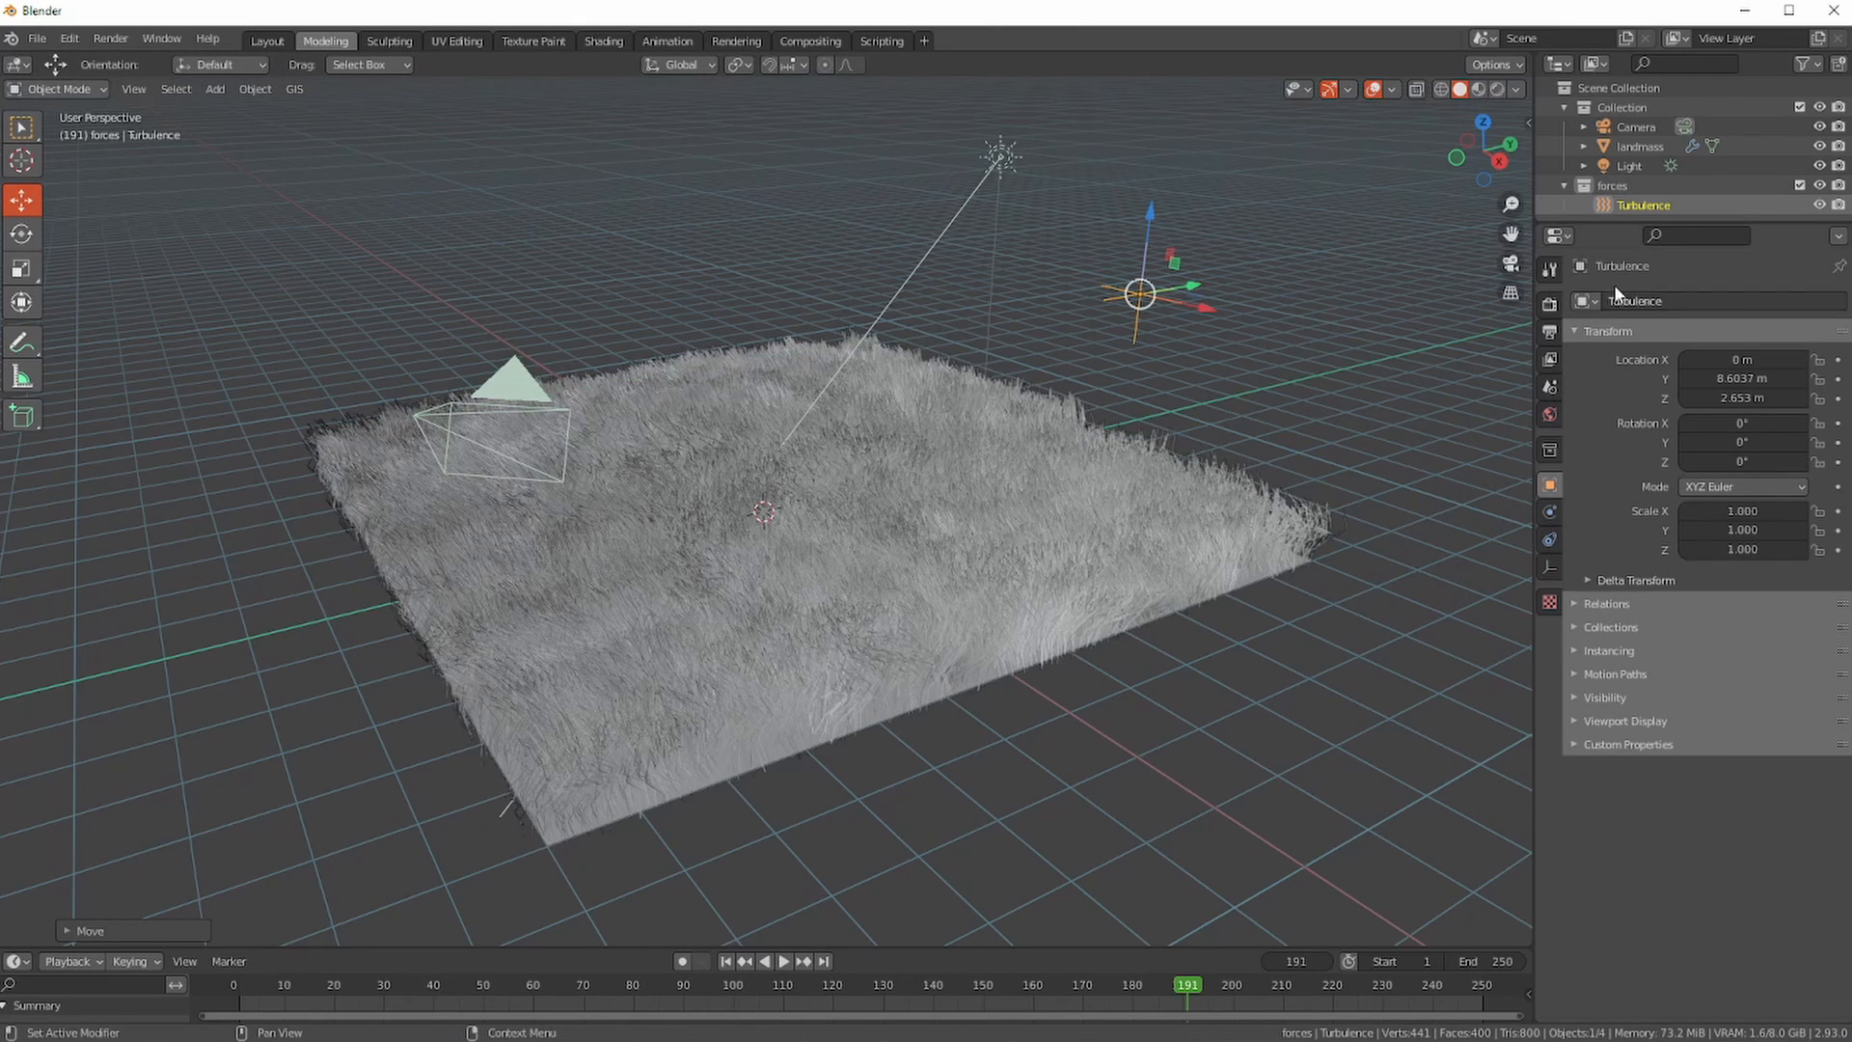
- Set the Effector Collection of the landmass's partGrass001 field weights to forces
{"action": "left_click", "coordinate": [1692, 146]}
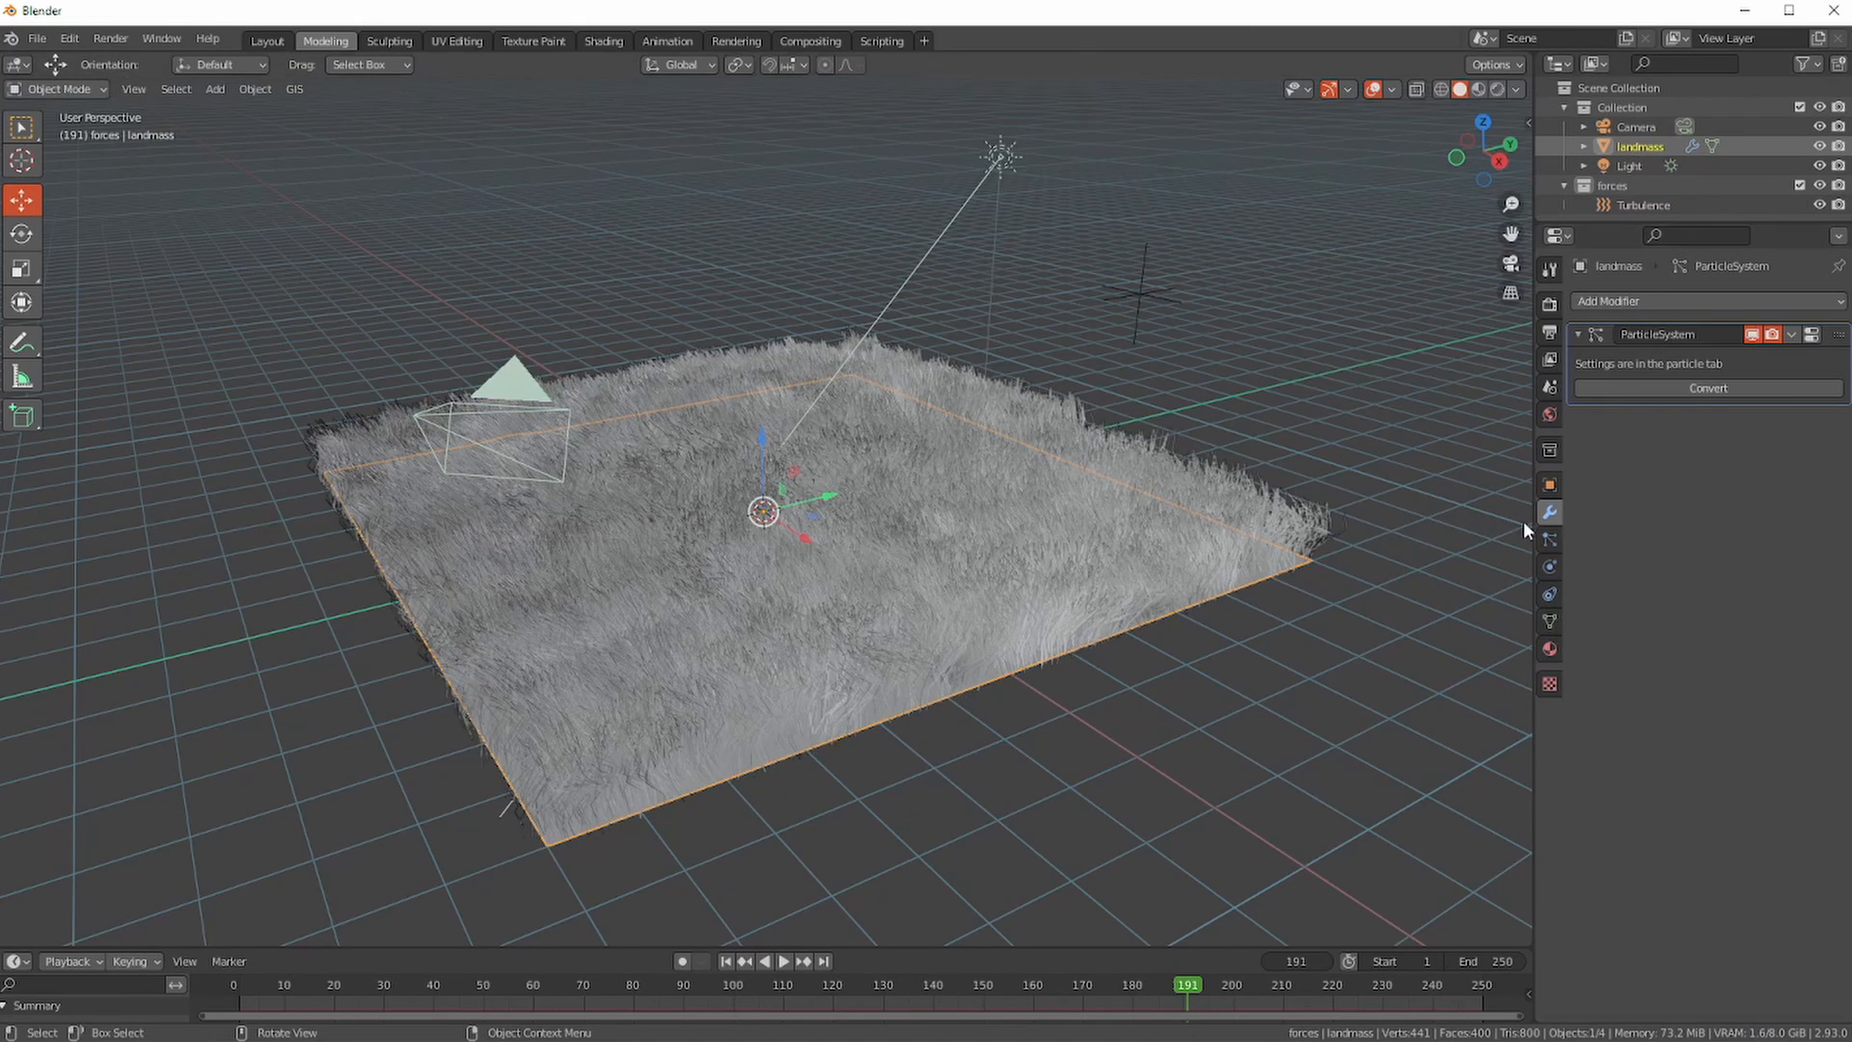
{"action": "left_click", "coordinate": [1550, 542]}
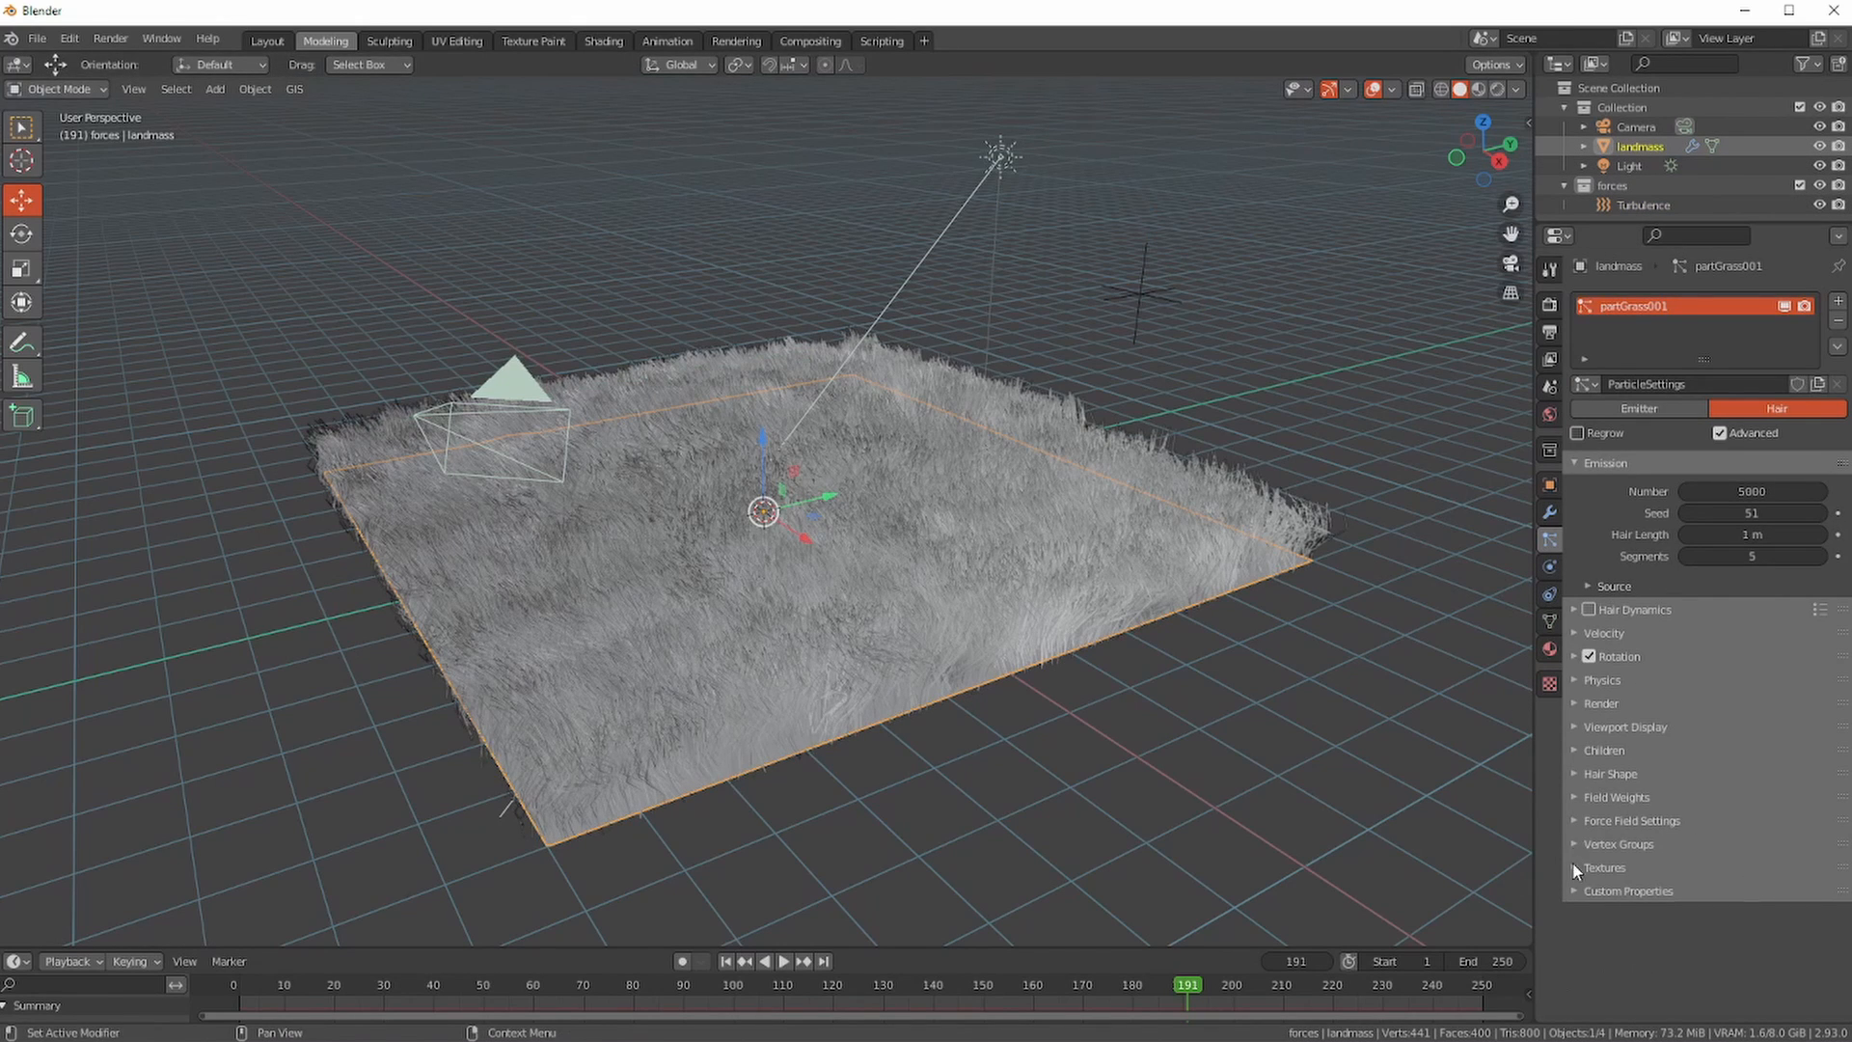
{"action": "left_click", "coordinate": [1572, 797]}
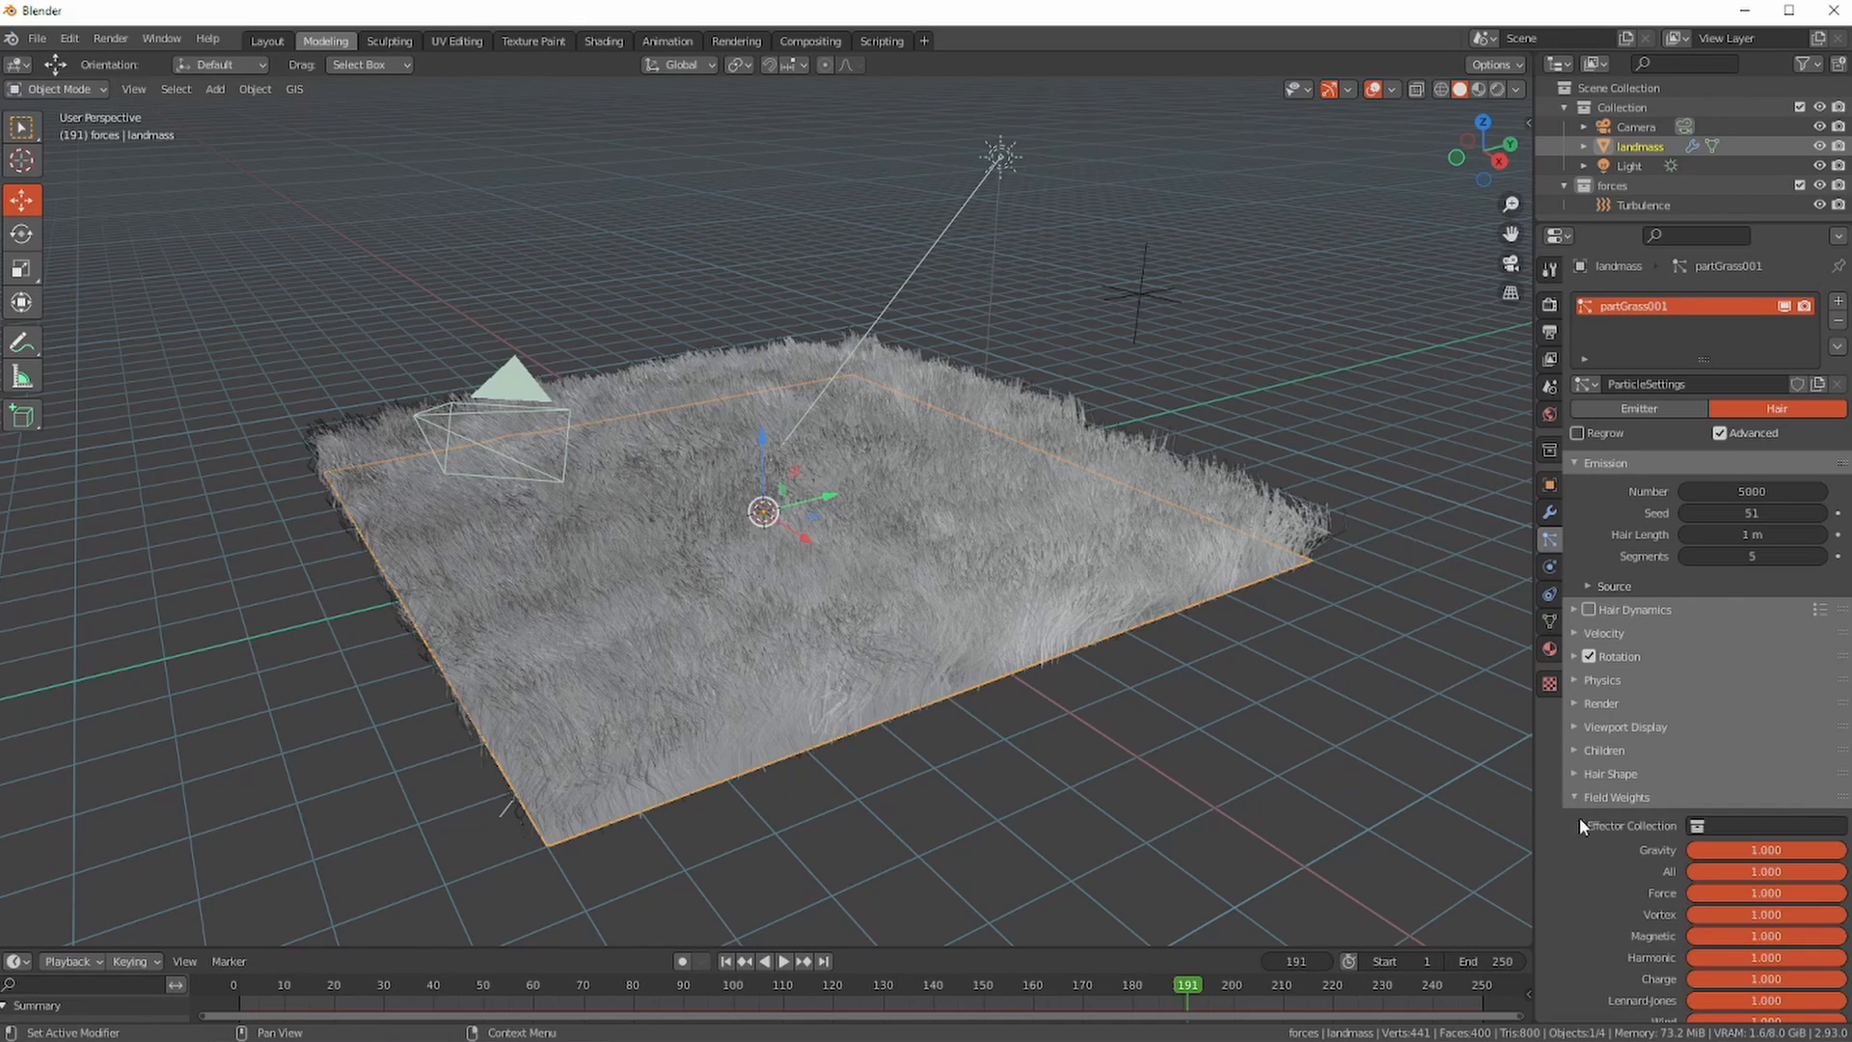
{"action": "left_click", "coordinate": [1742, 825]}
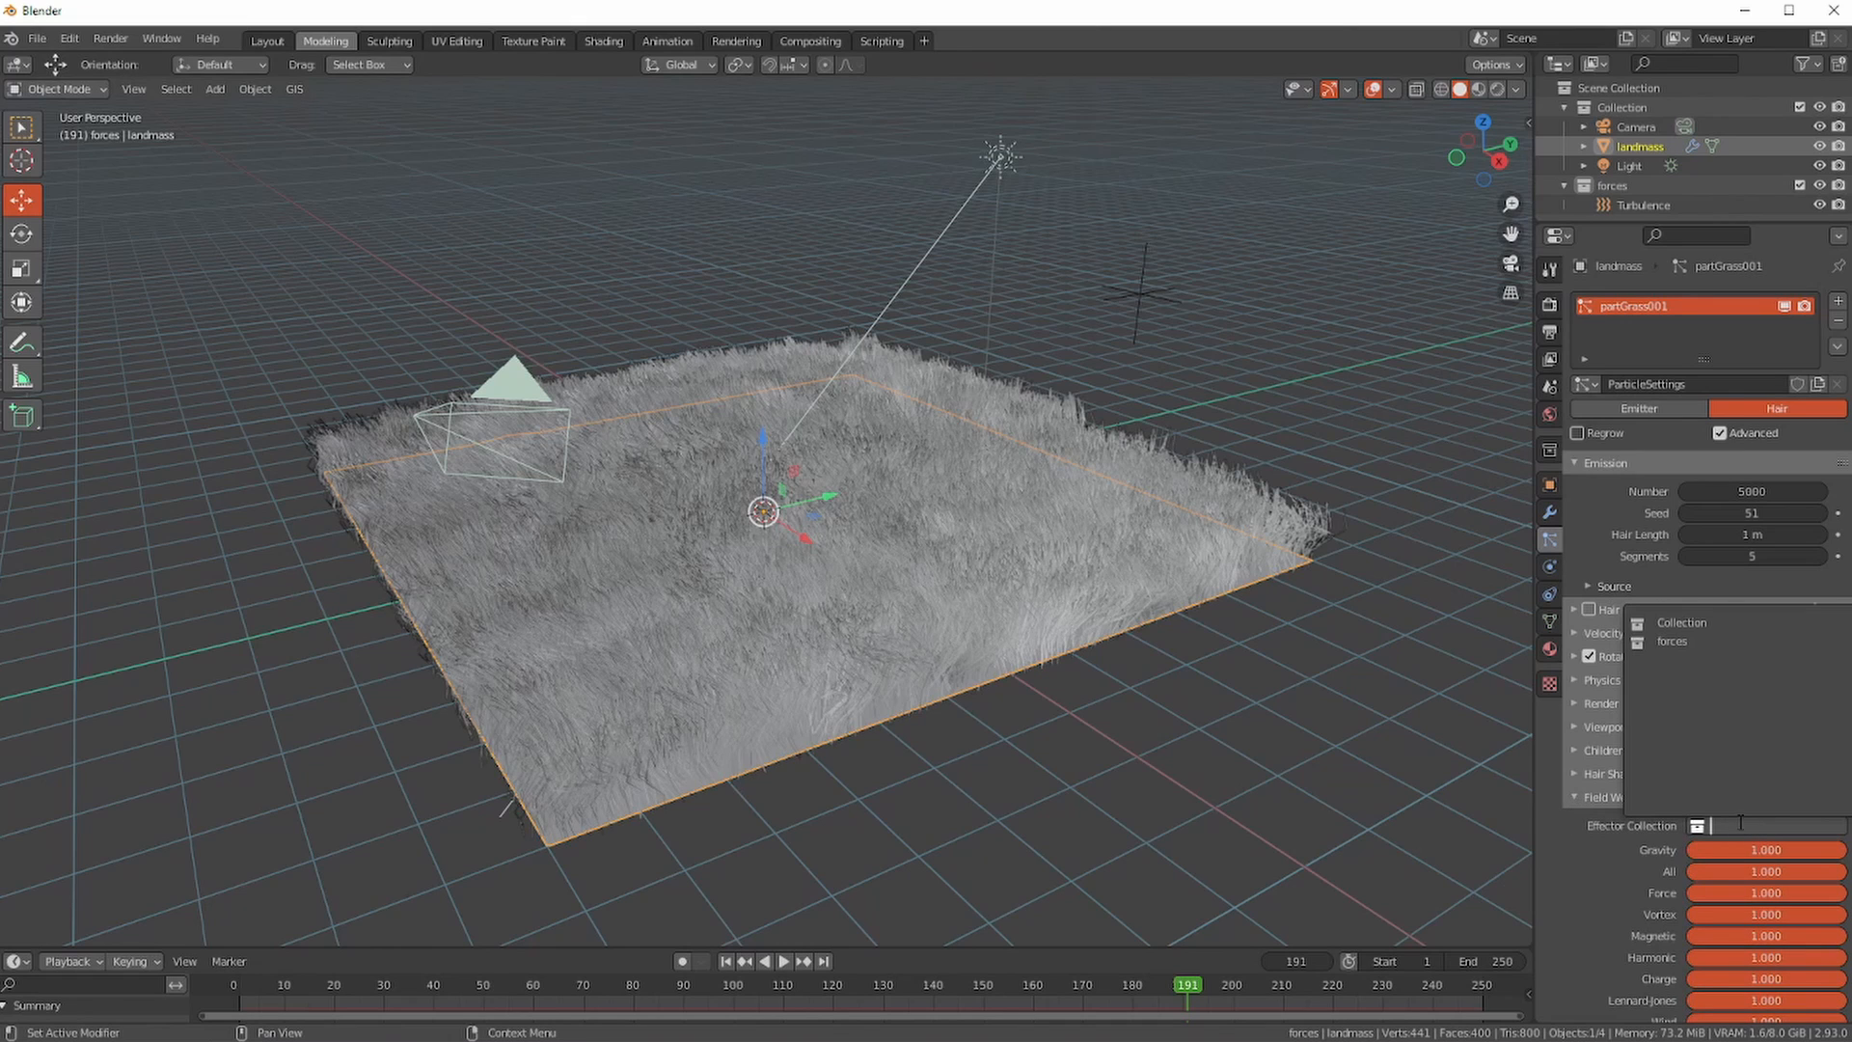
{"action": "left_click", "coordinate": [1668, 642]}
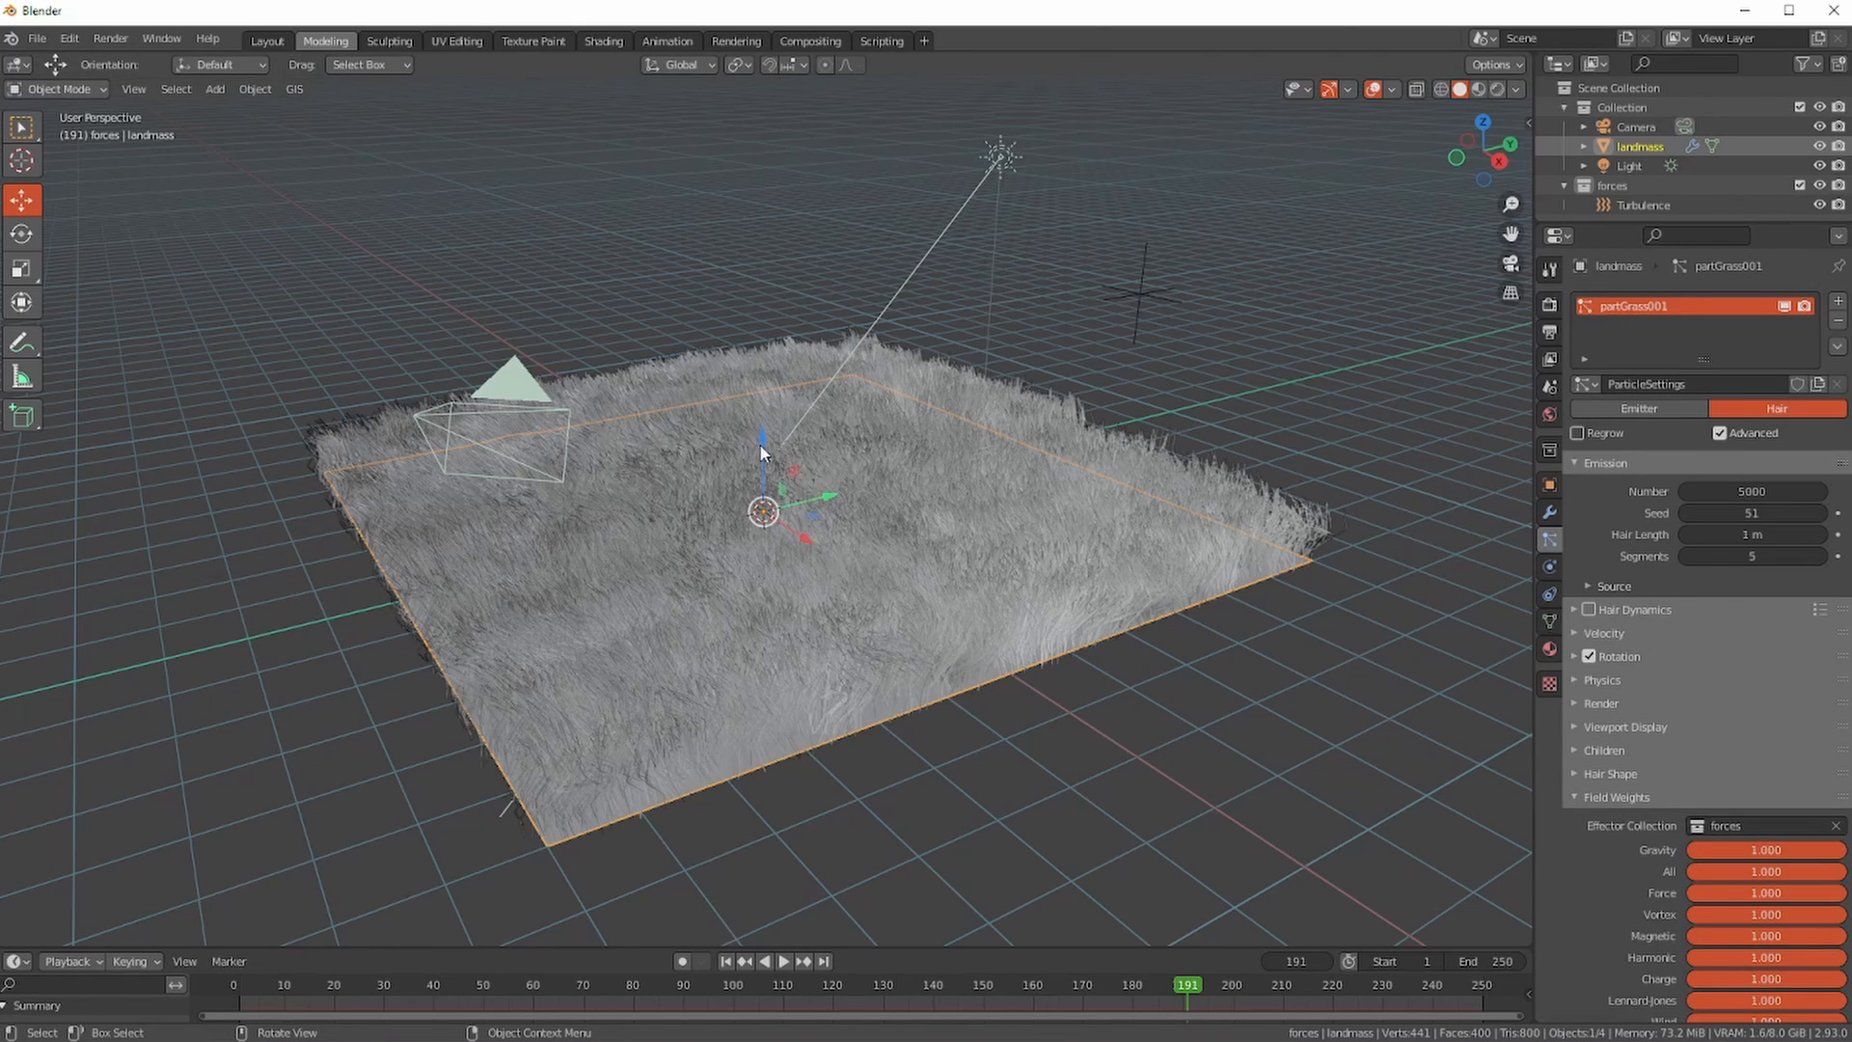
{"action": "key", "text": "Tab"}
{"action": "key", "text": "Tab"}
- Reposition the Turbulence field to about Y 7.6 m and Z 1.62 m, and open its force field physics settings
{"action": "left_click", "coordinate": [1643, 205]}
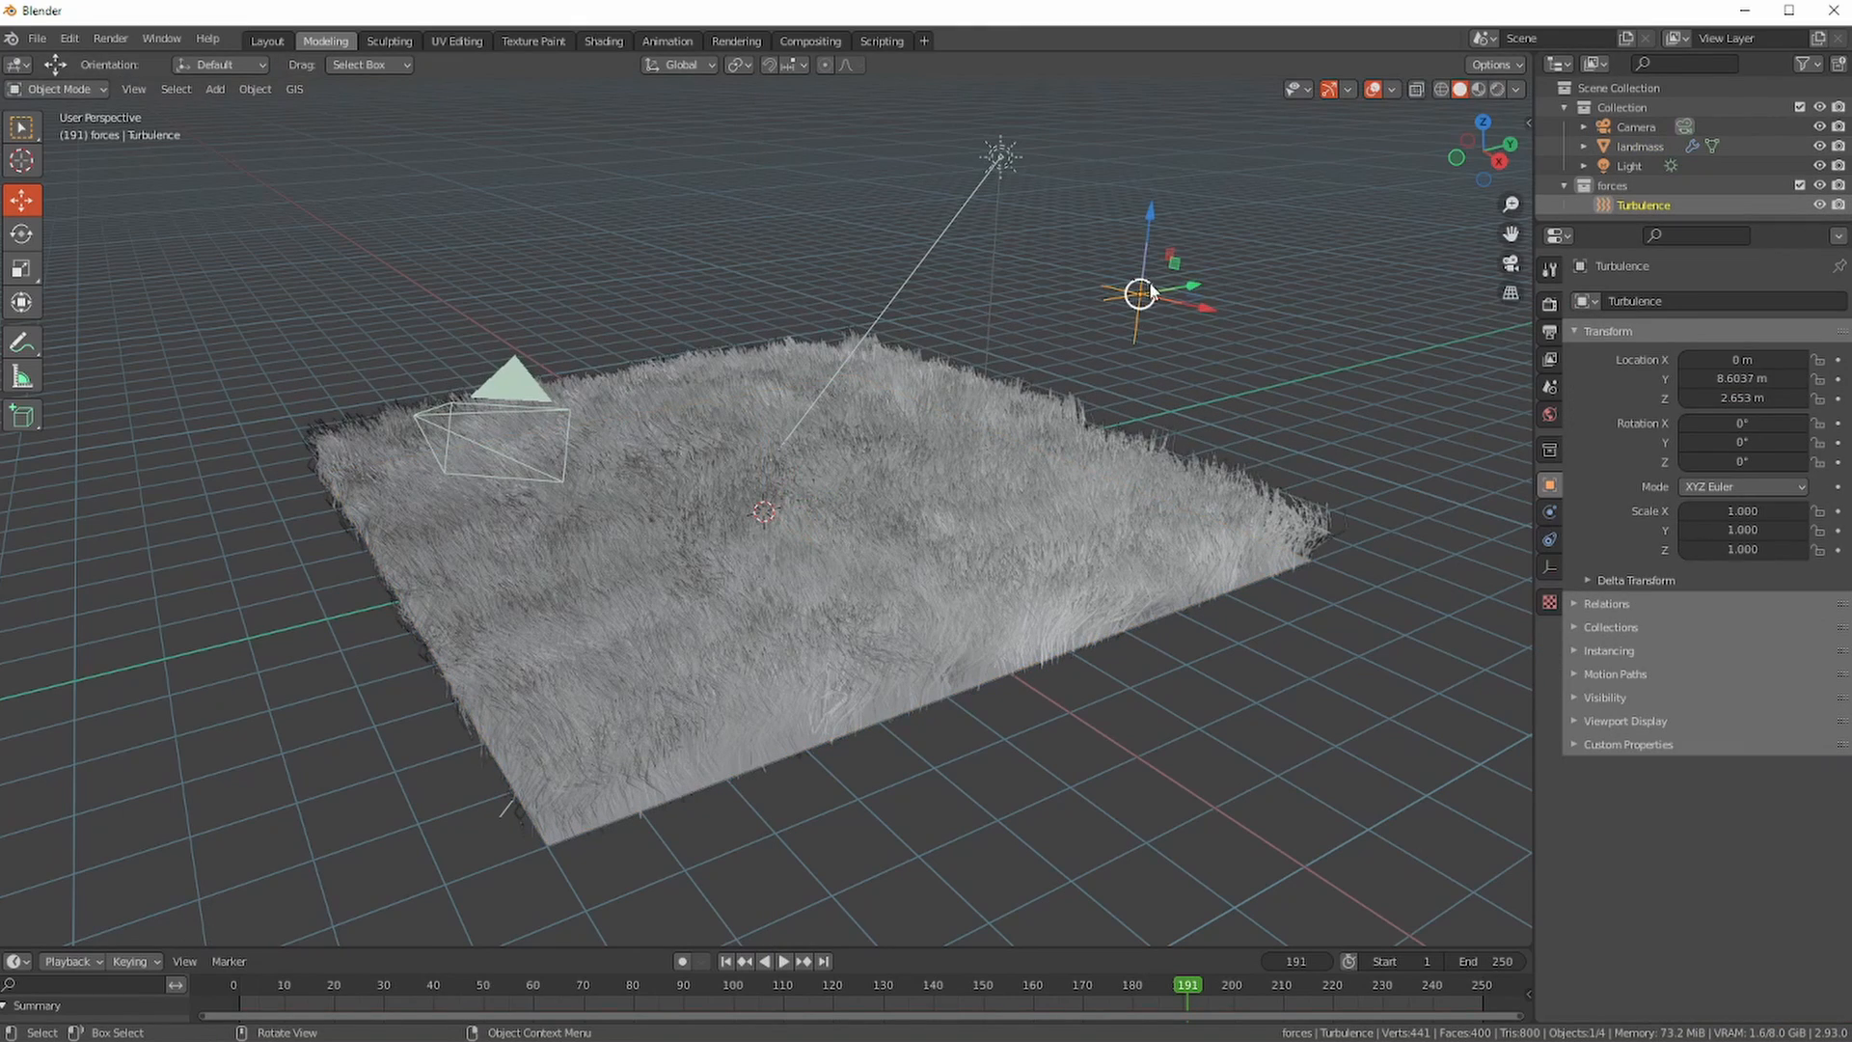
{"action": "left_click_drag", "start_coordinate": [1150, 217], "coordinate": [1130, 307]}
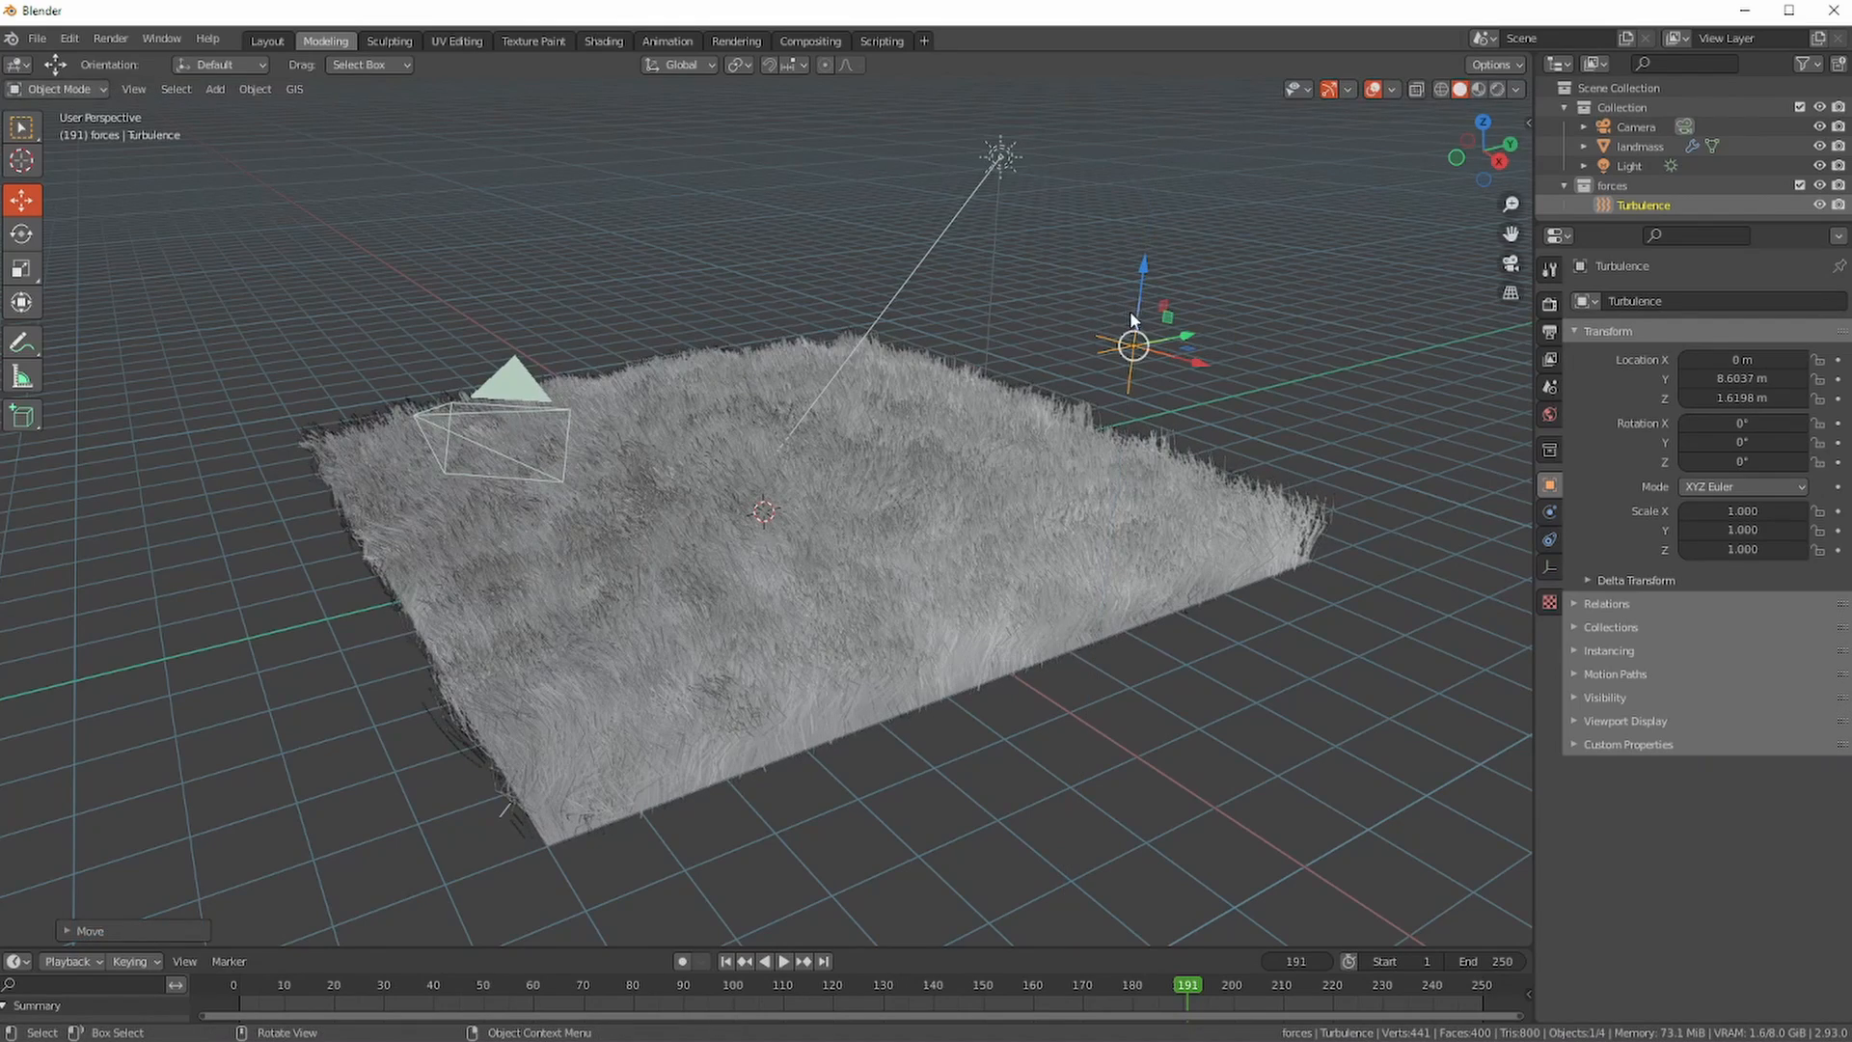
{"action": "left_click", "coordinate": [1550, 568]}
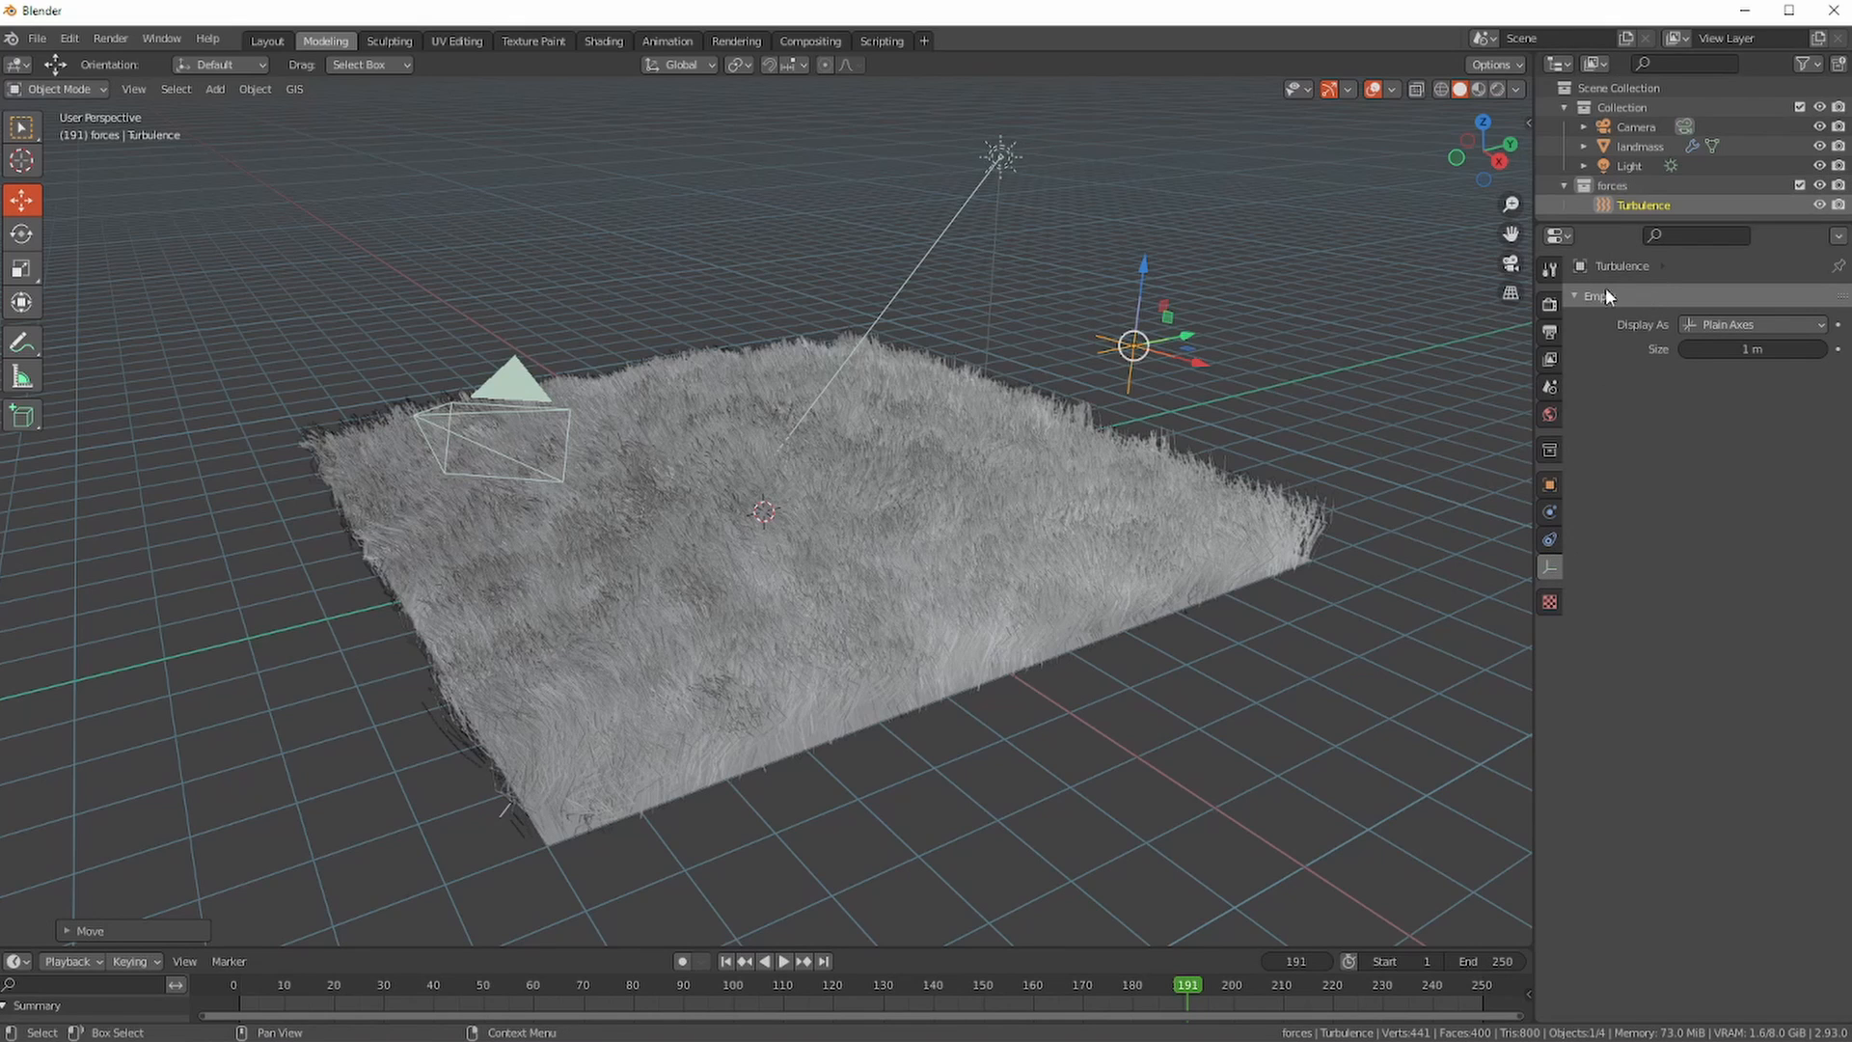
{"action": "left_click", "coordinate": [1551, 513]}
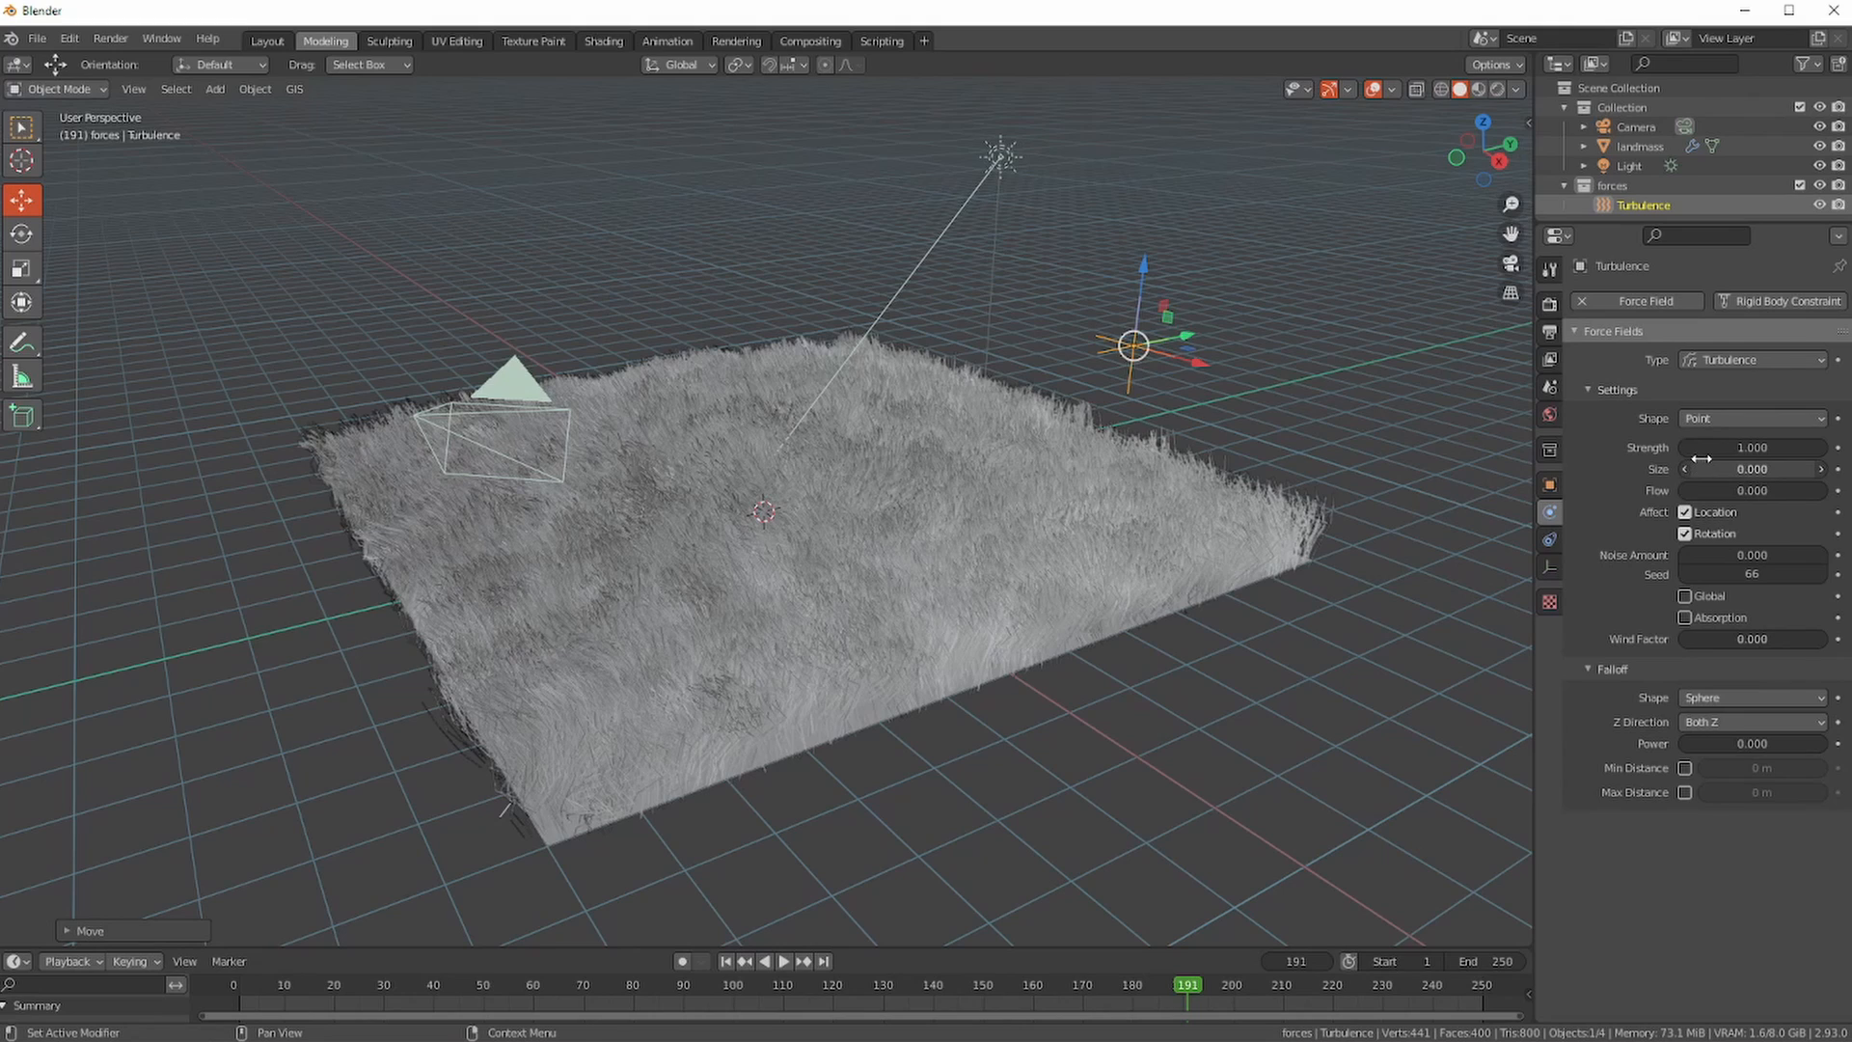
{"action": "left_click_drag", "start_coordinate": [1187, 339], "coordinate": [1142, 361]}
- Set the Turbulence field's Size to 2.330 and lower it to about Z 1.48 m
{"action": "left_click", "coordinate": [1736, 469]}
{"action": "type", "text": "0.0"}
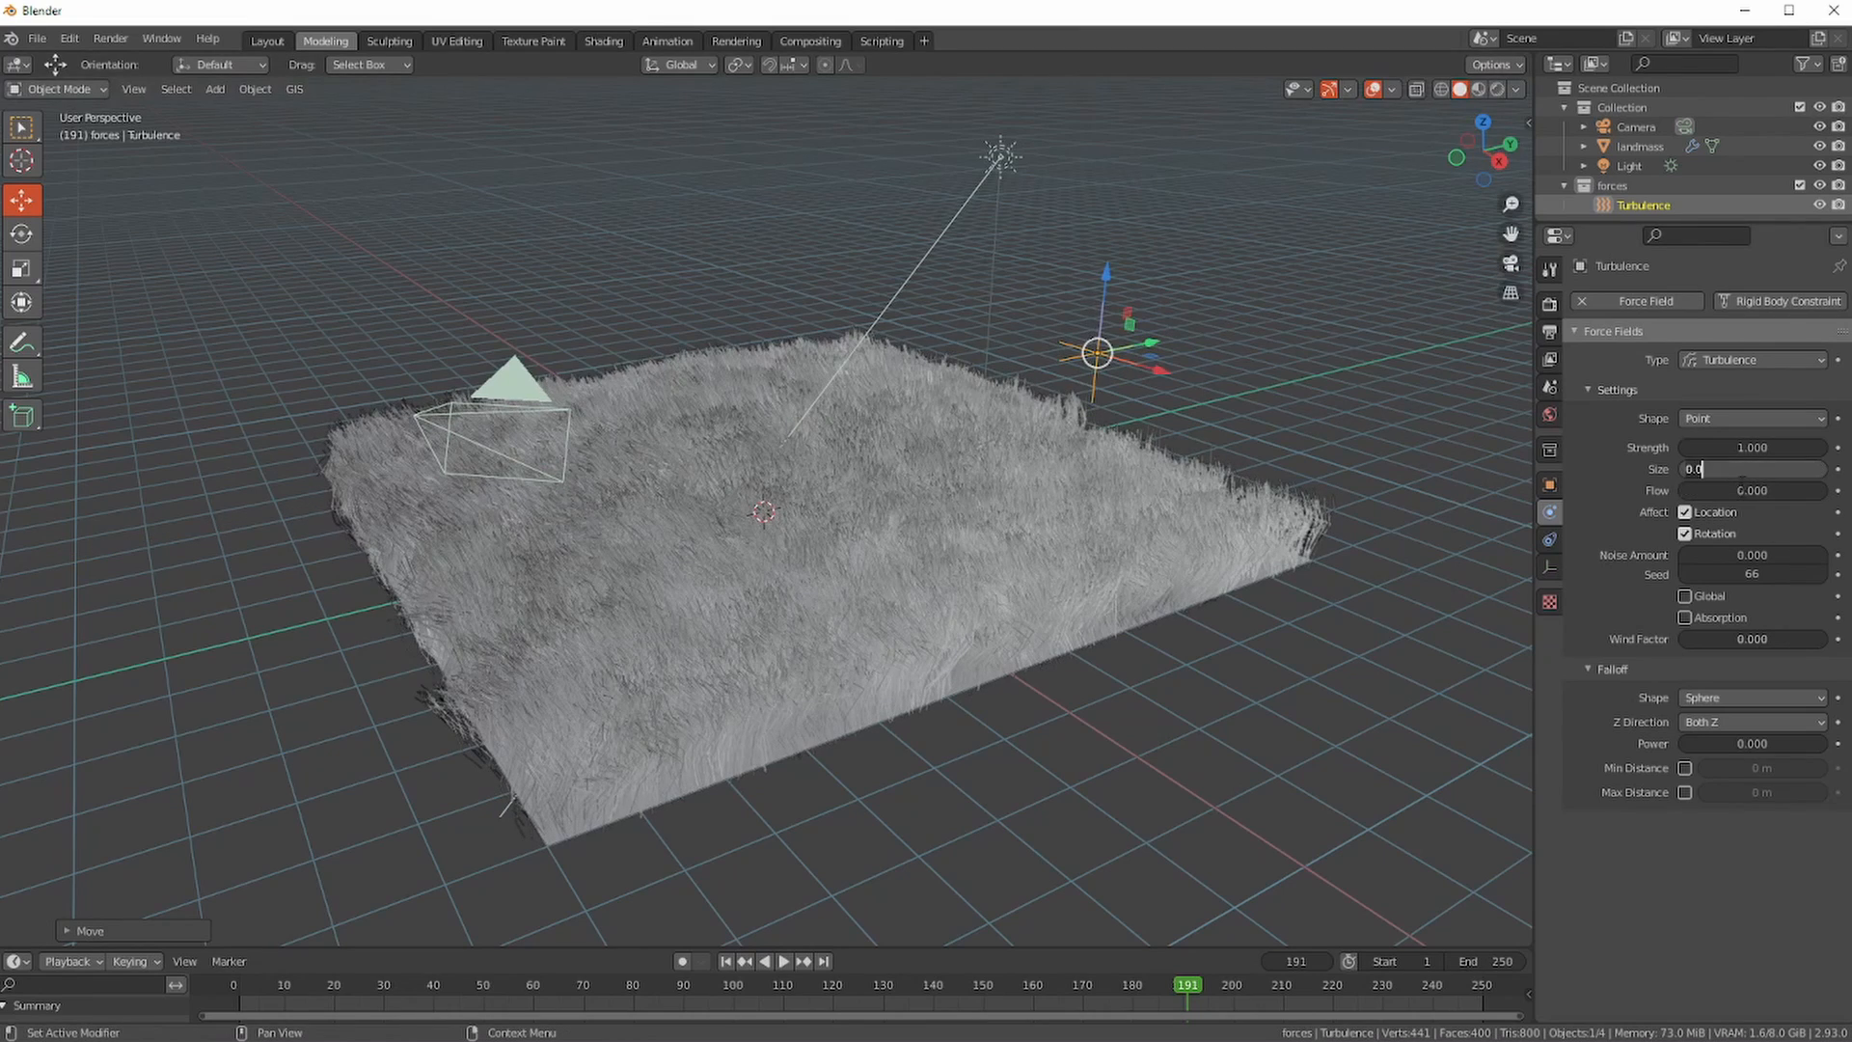
{"action": "type", "text": "4"}
{"action": "key", "text": "Return"}
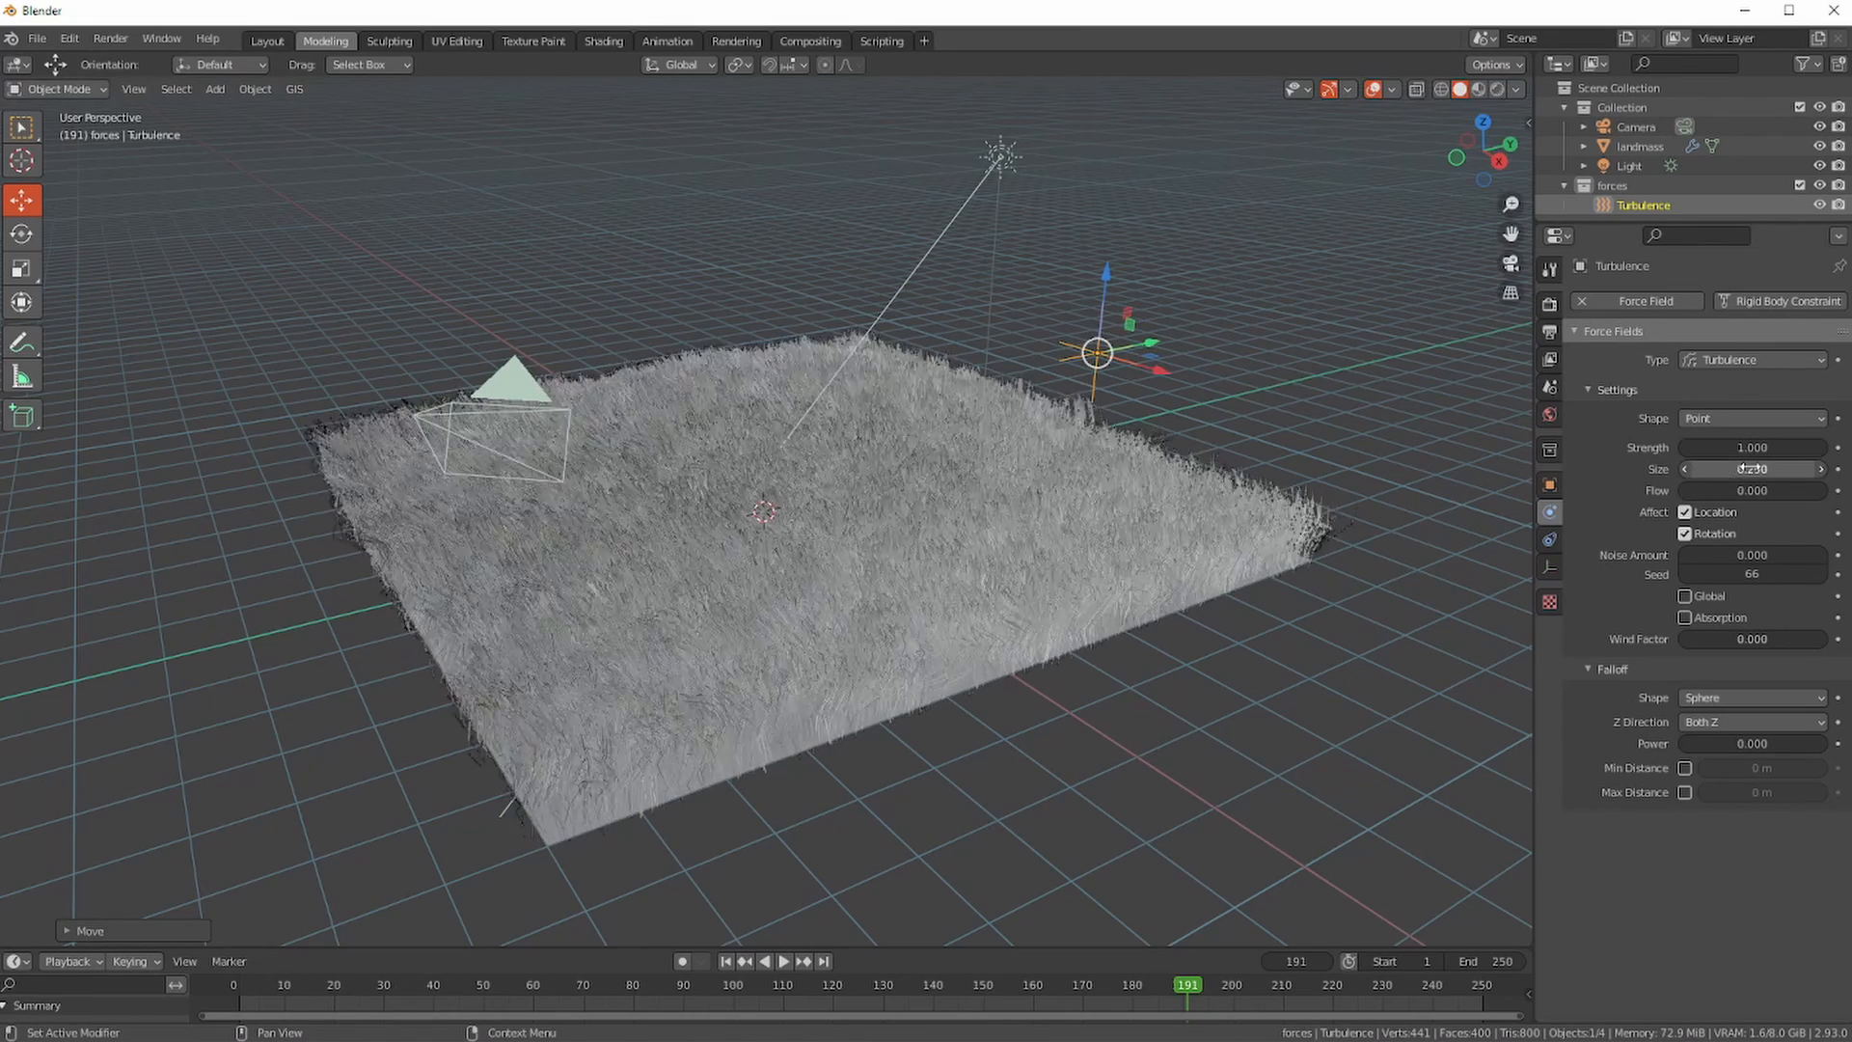
{"action": "left_click_drag", "start_coordinate": [1778, 465], "coordinate": [1833, 469]}
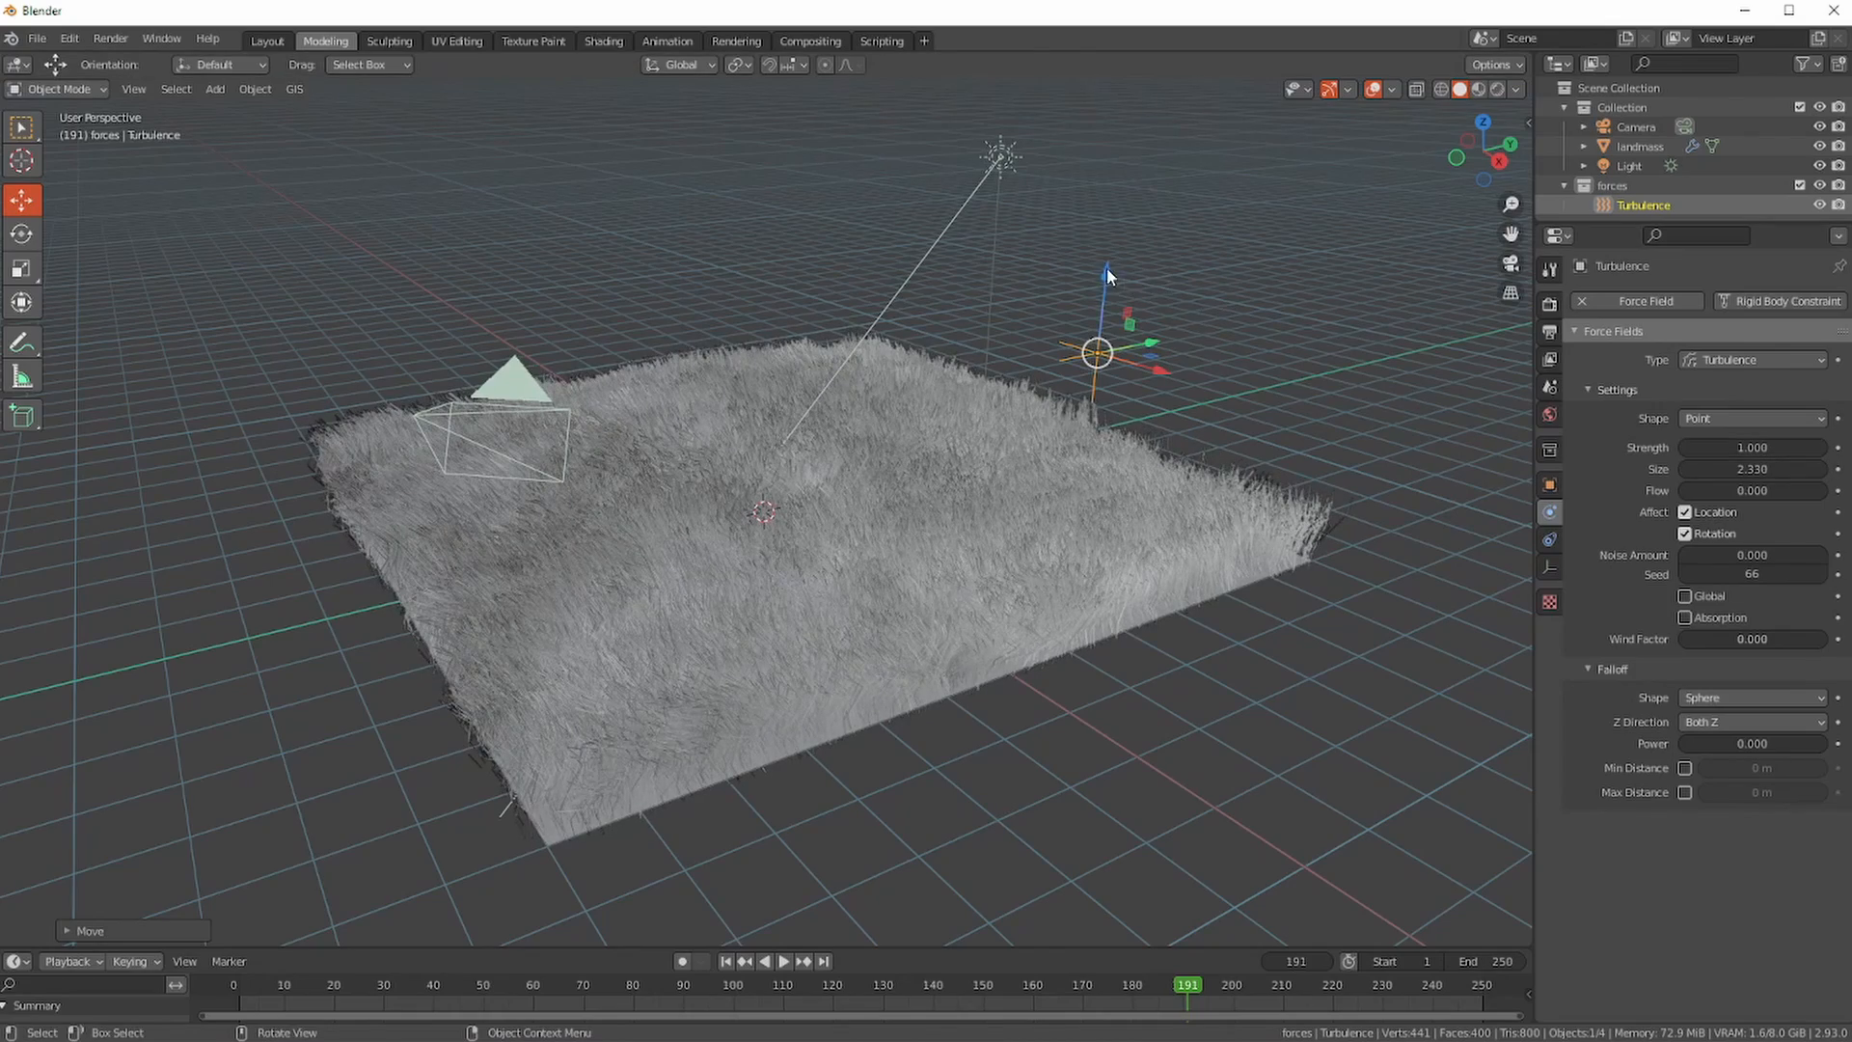
{"action": "mouse_move", "coordinate": [1107, 273]}
{"action": "left_mouse_down"}
{"action": "mouse_move", "coordinate": [1085, 380]}
{"action": "mouse_move", "coordinate": [1102, 287]}
{"action": "mouse_move", "coordinate": [1120, 285]}
{"action": "left_mouse_up"}
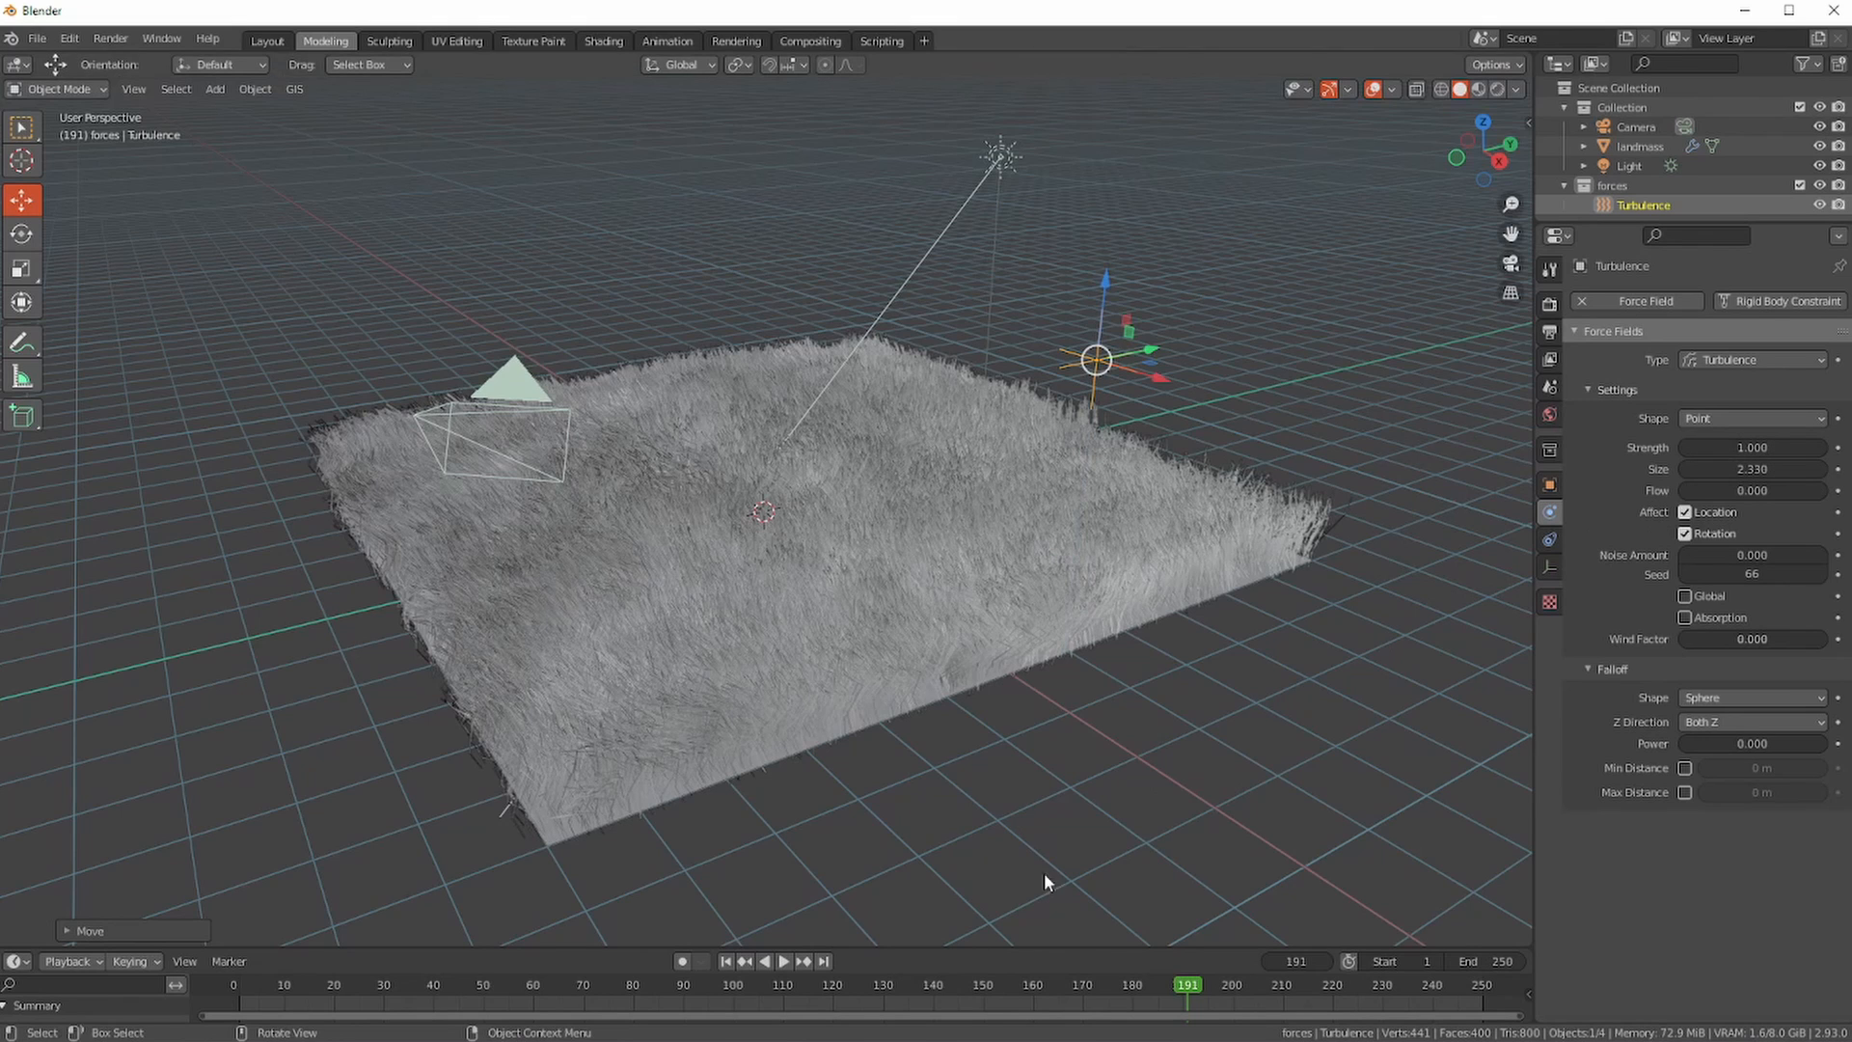
- Set the Turbulence field's Flow to 4, test the animation playback and return to frame 1
{"action": "left_click", "coordinate": [783, 962]}
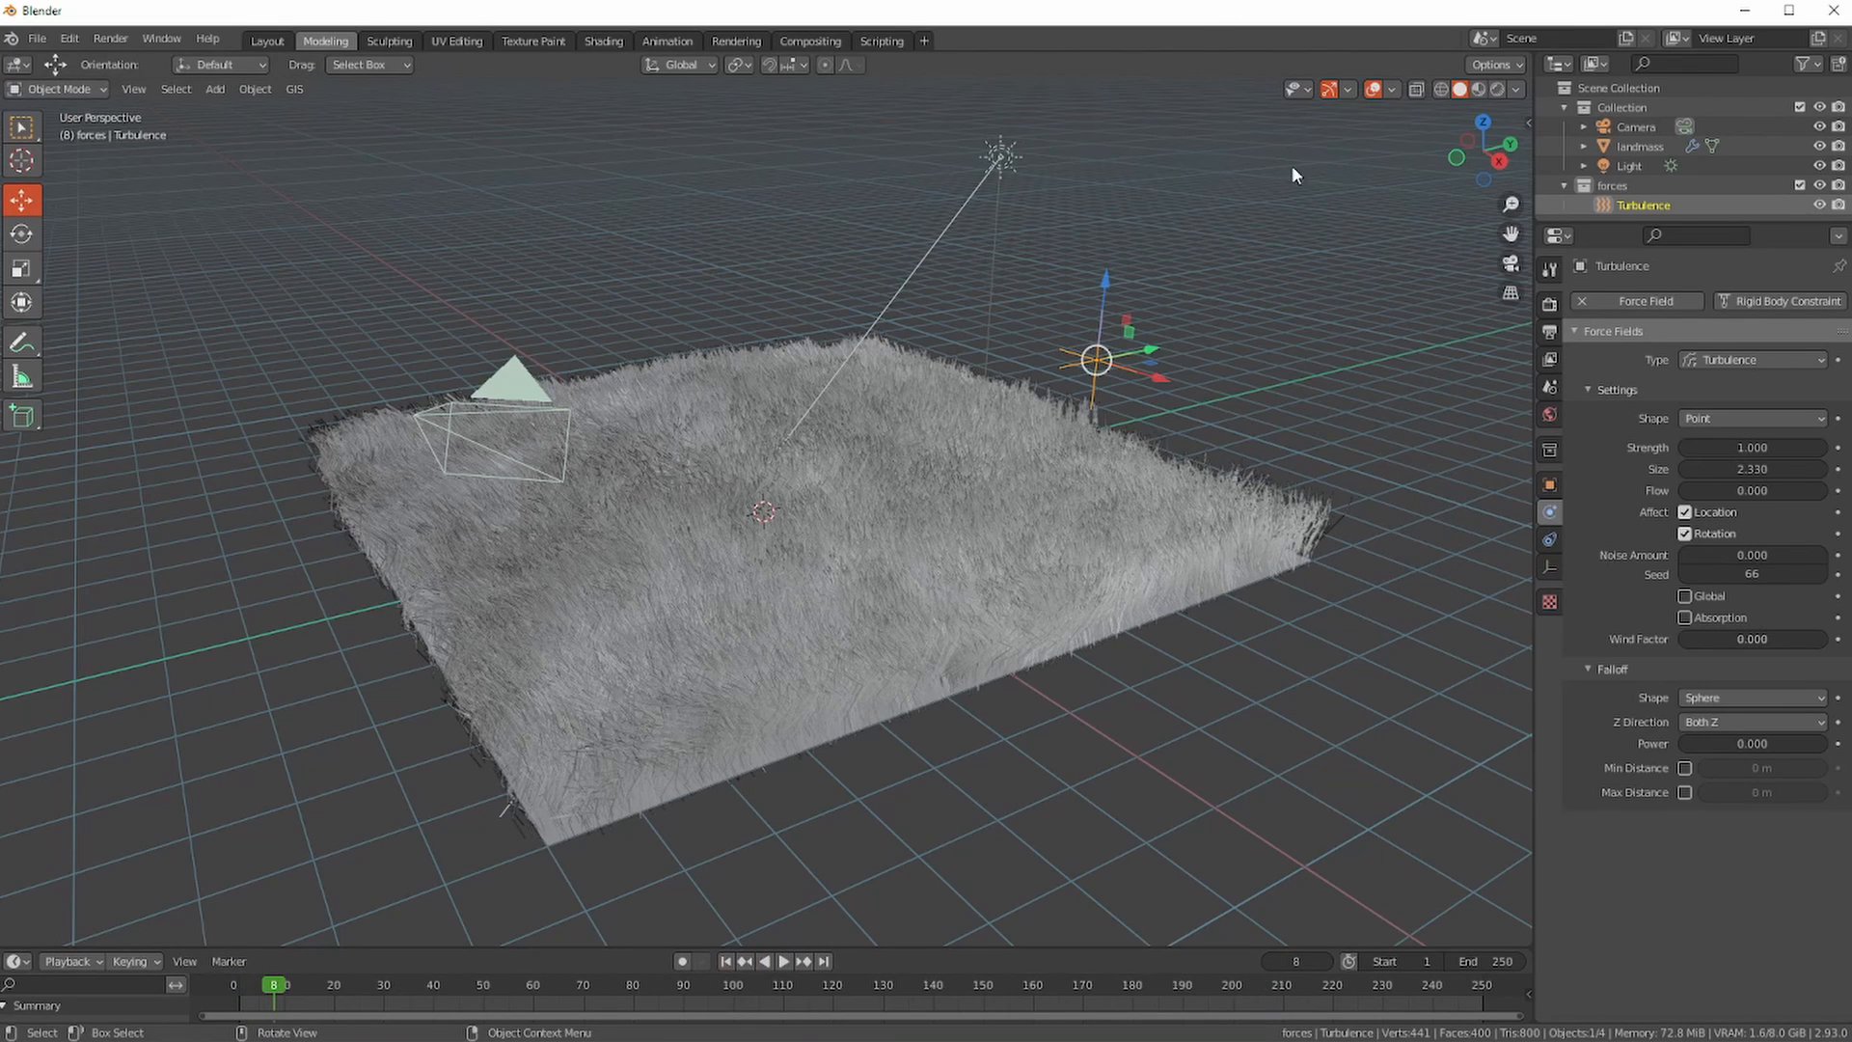
{"action": "left_click", "coordinate": [1752, 490]}
{"action": "type", "text": "4"}
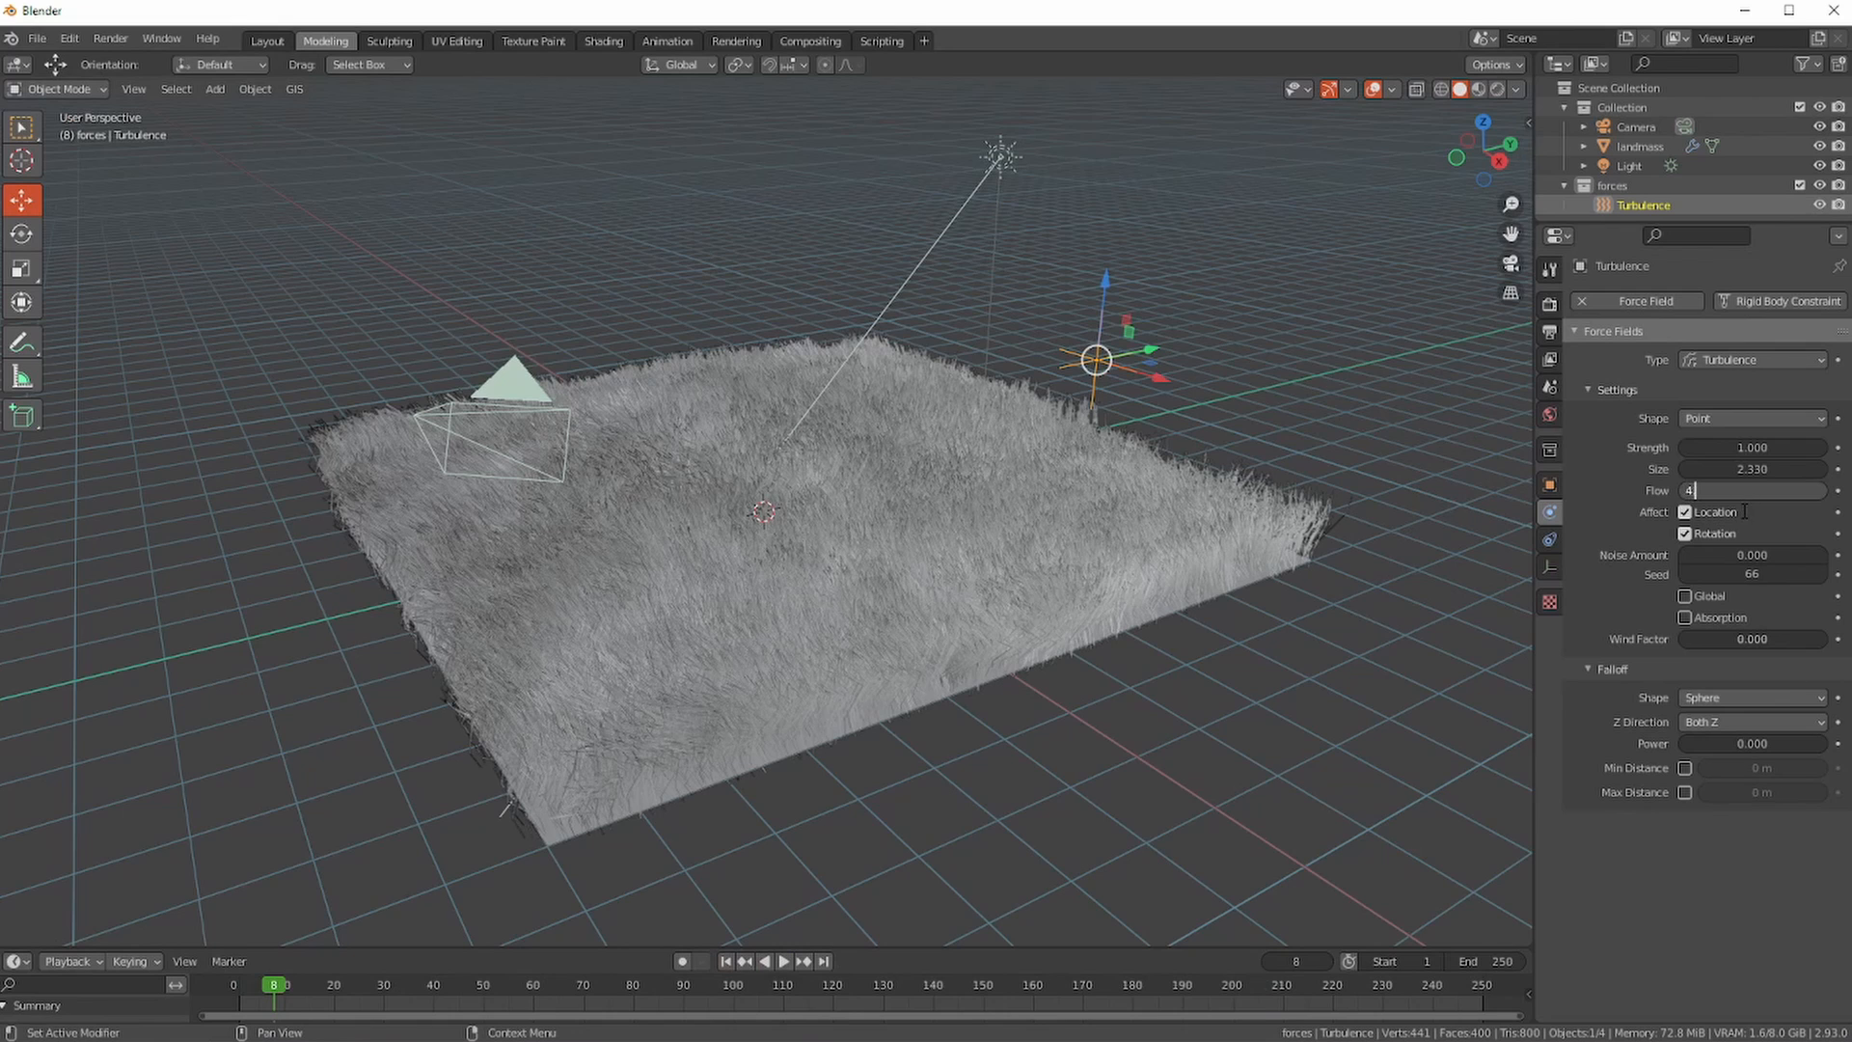
{"action": "key", "text": "Return"}
{"action": "left_click", "coordinate": [782, 962]}
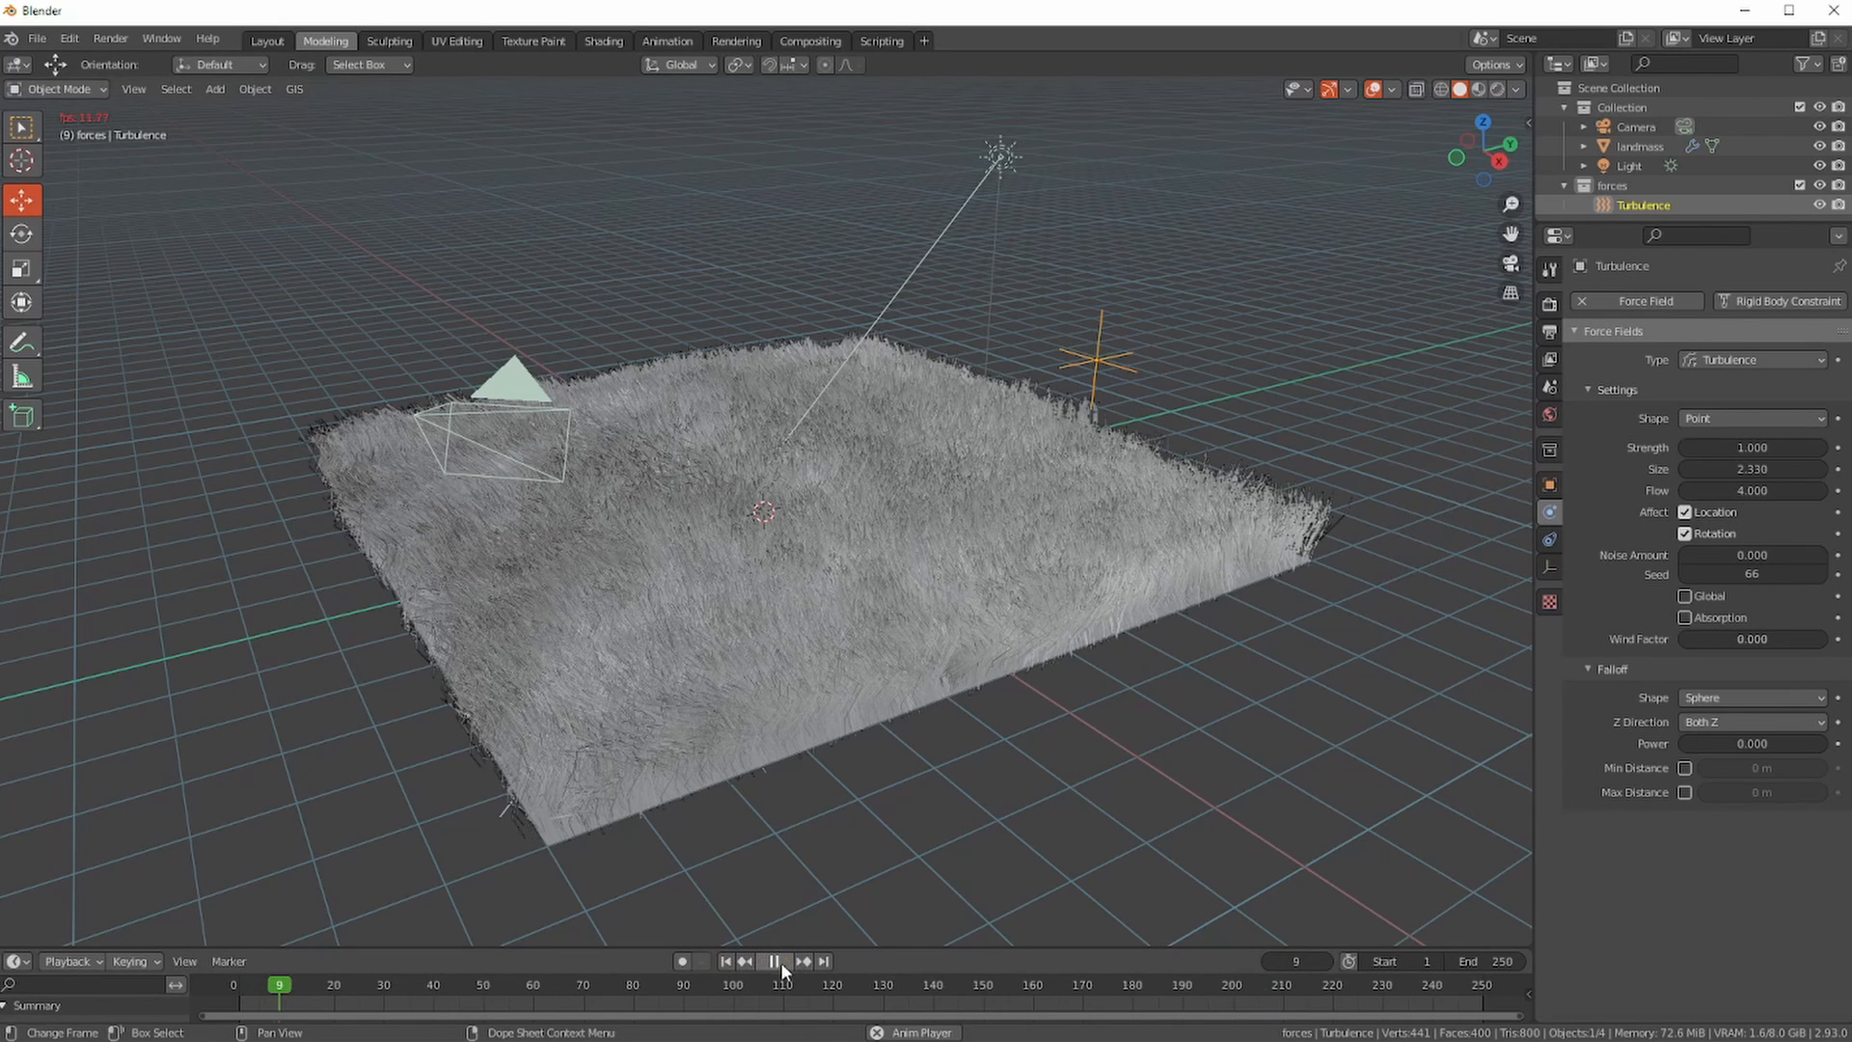
{"action": "left_click", "coordinate": [779, 961]}
{"action": "left_click", "coordinate": [727, 962]}
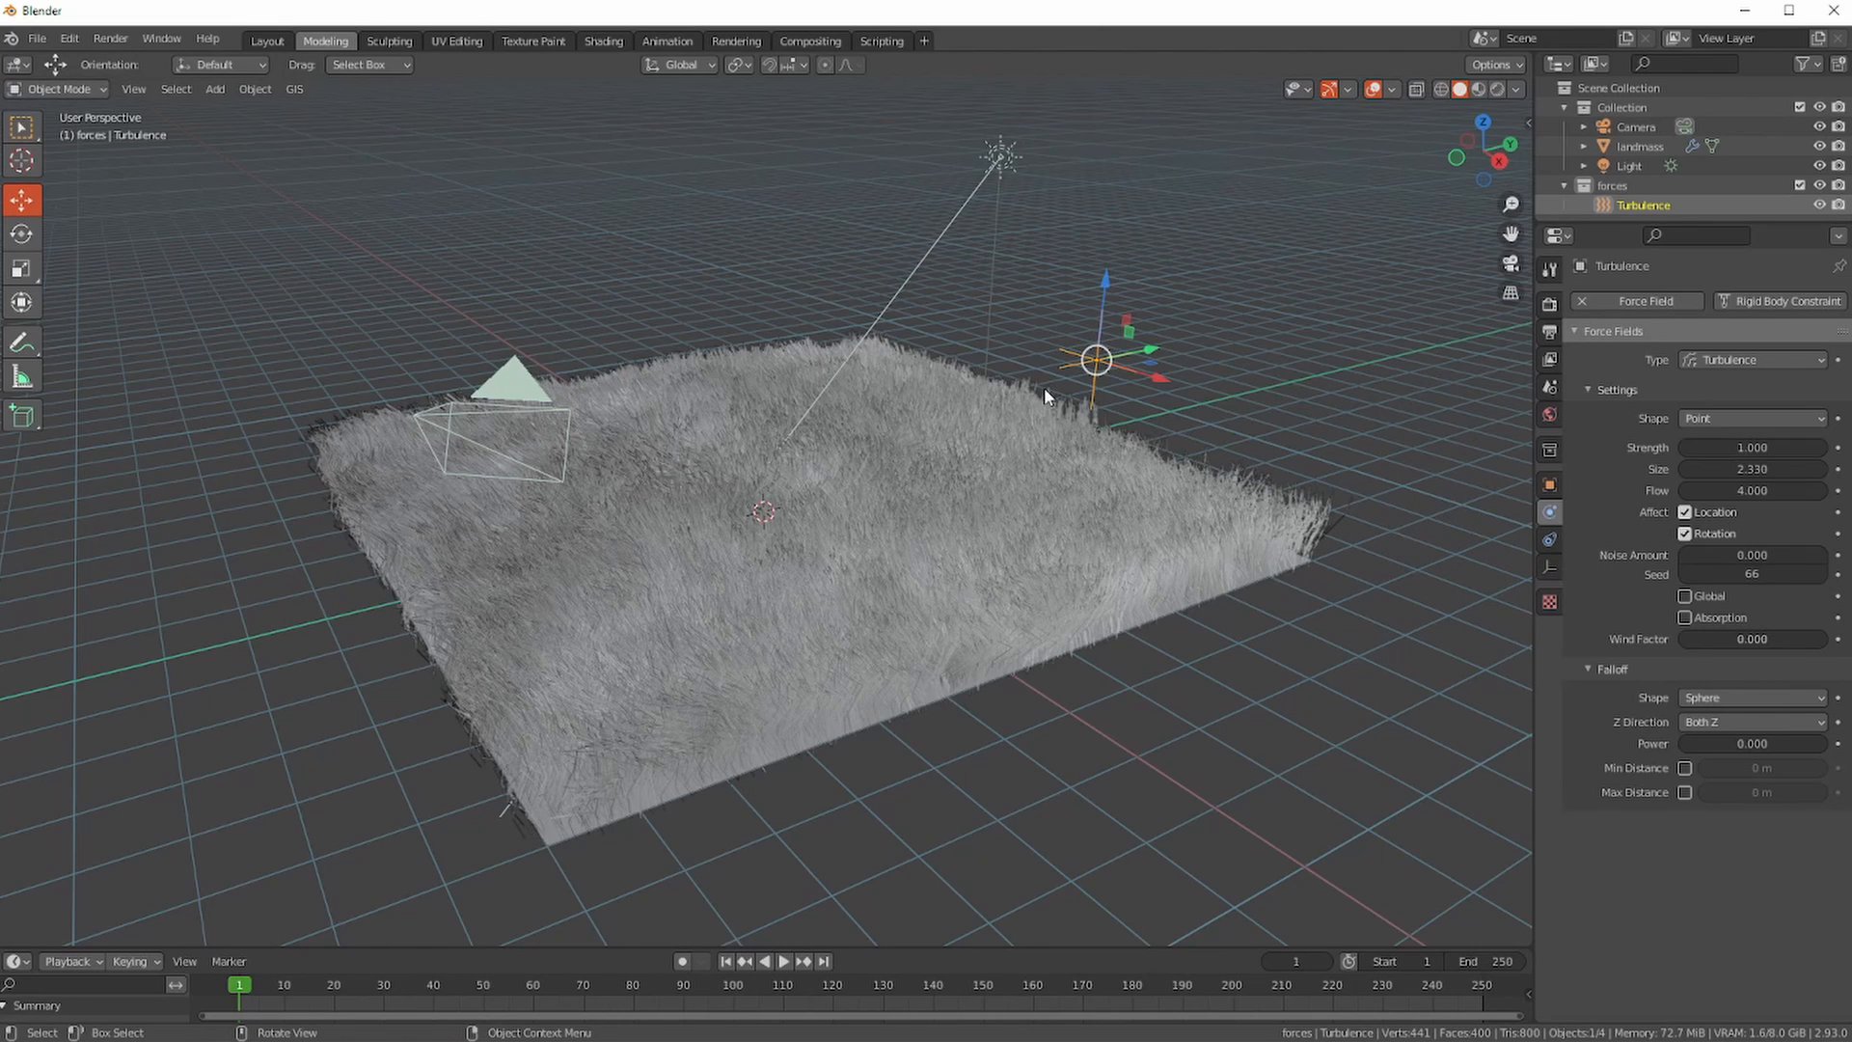
- Set the Turbulence field's Noise Amount to 0.2 and Wind Factor to 1, and play the animation
{"action": "mouse_move", "coordinate": [1700, 554]}
{"action": "left_mouse_down"}
{"action": "mouse_move", "coordinate": [1753, 556]}
{"action": "mouse_move", "coordinate": [1721, 556]}
{"action": "left_mouse_up"}
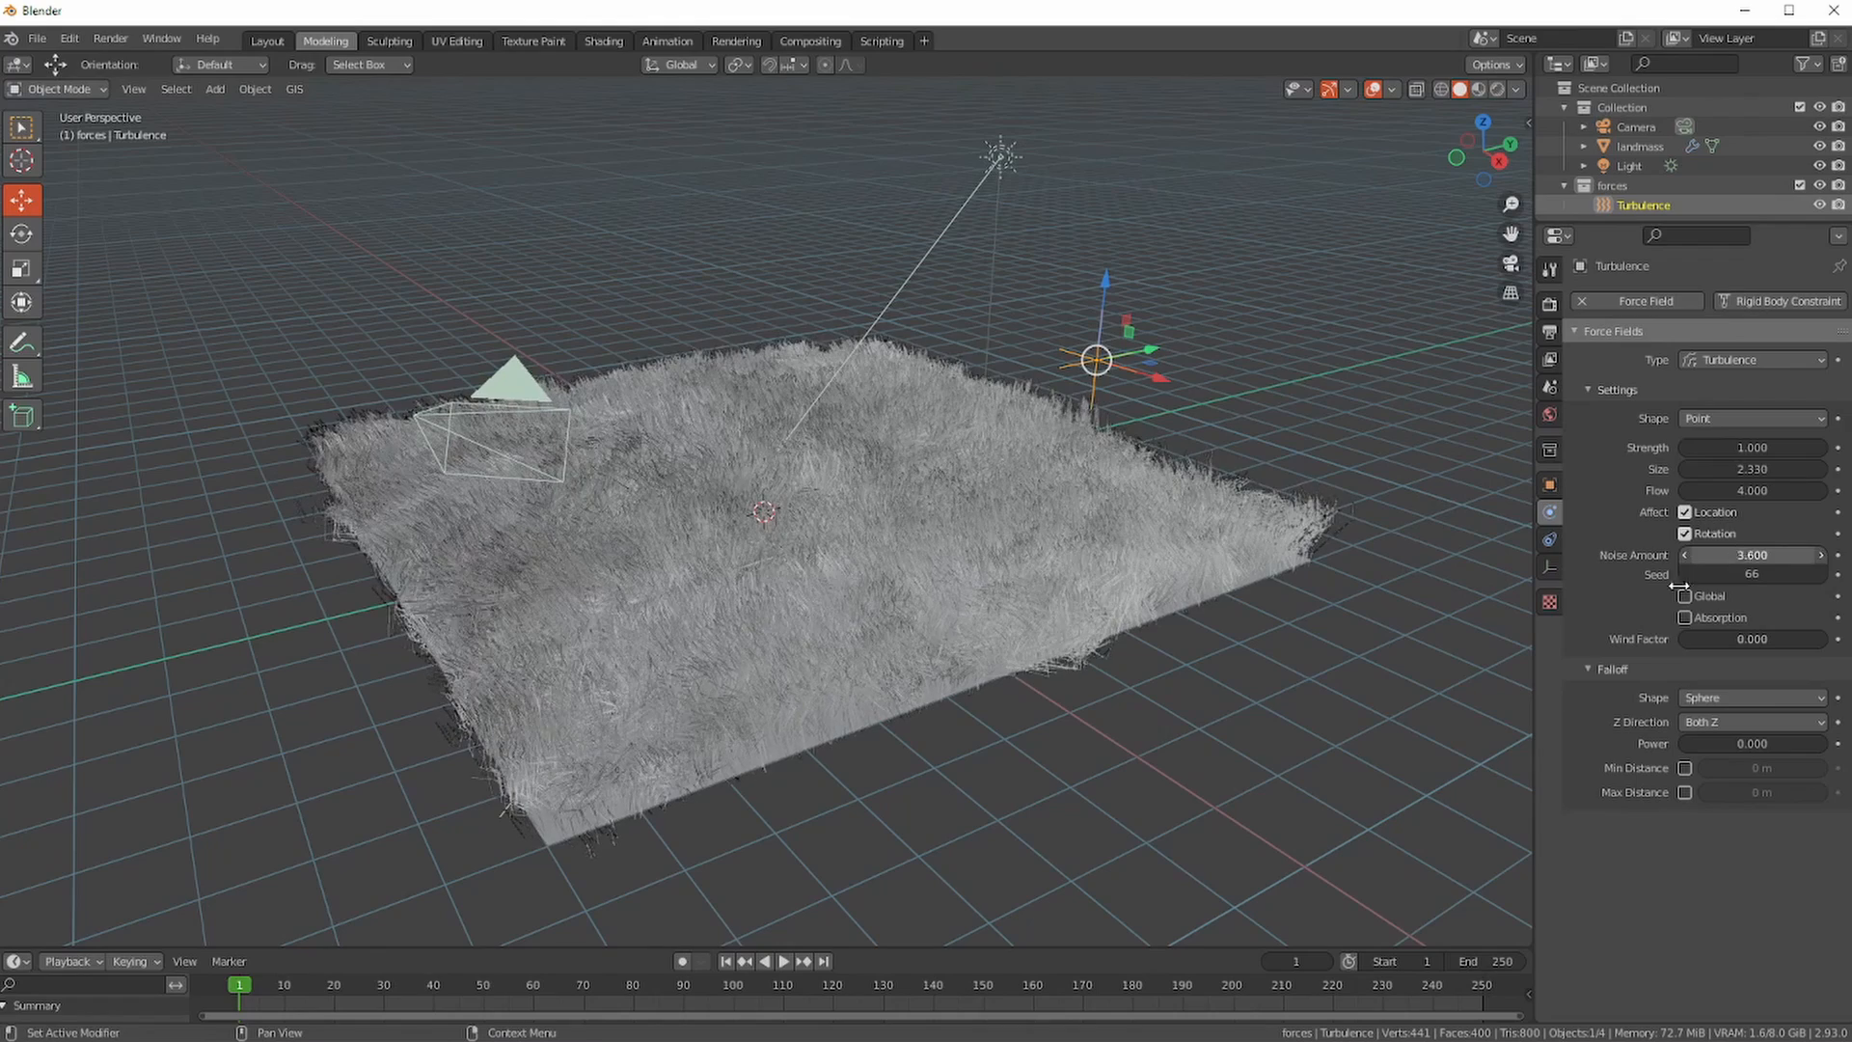
{"action": "left_click_drag", "start_coordinate": [252, 984], "coordinate": [298, 986]}
{"action": "left_click", "coordinate": [1752, 555]}
{"action": "type", "text": "0.2"}
{"action": "key", "text": "Return"}
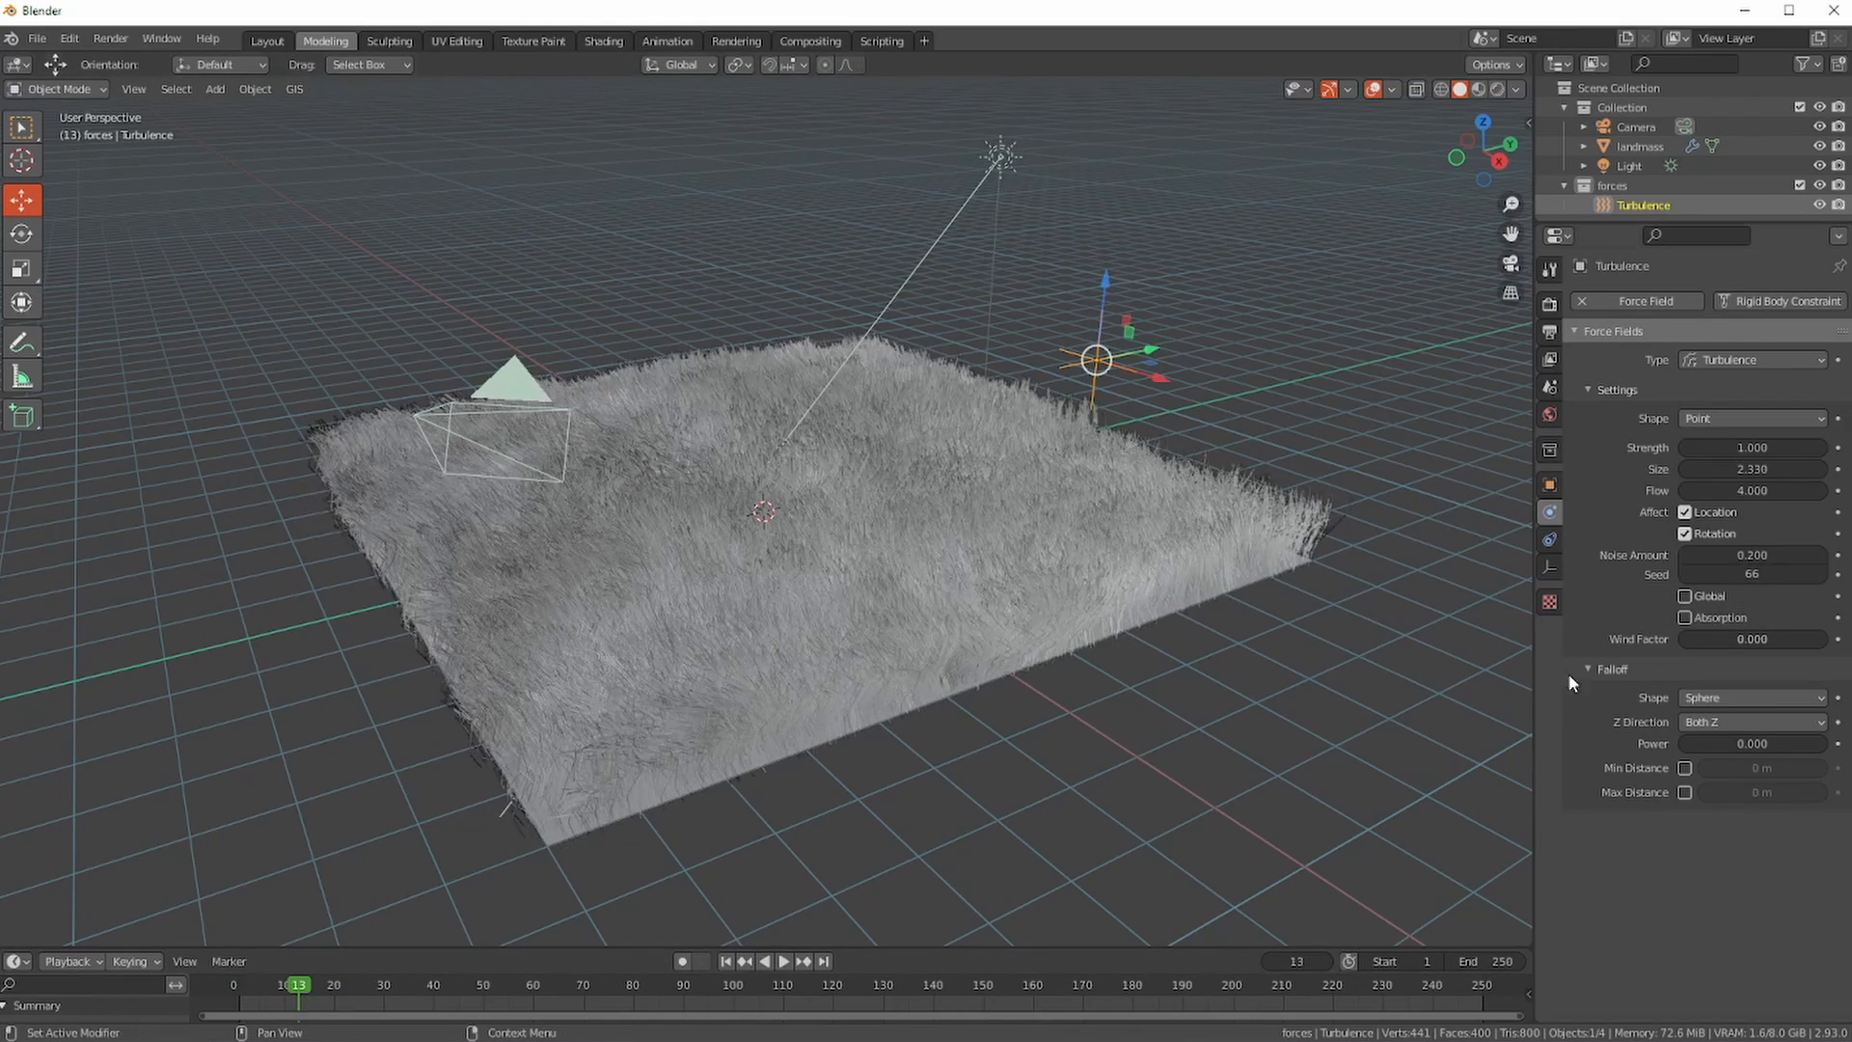
{"action": "left_click", "coordinate": [783, 961]}
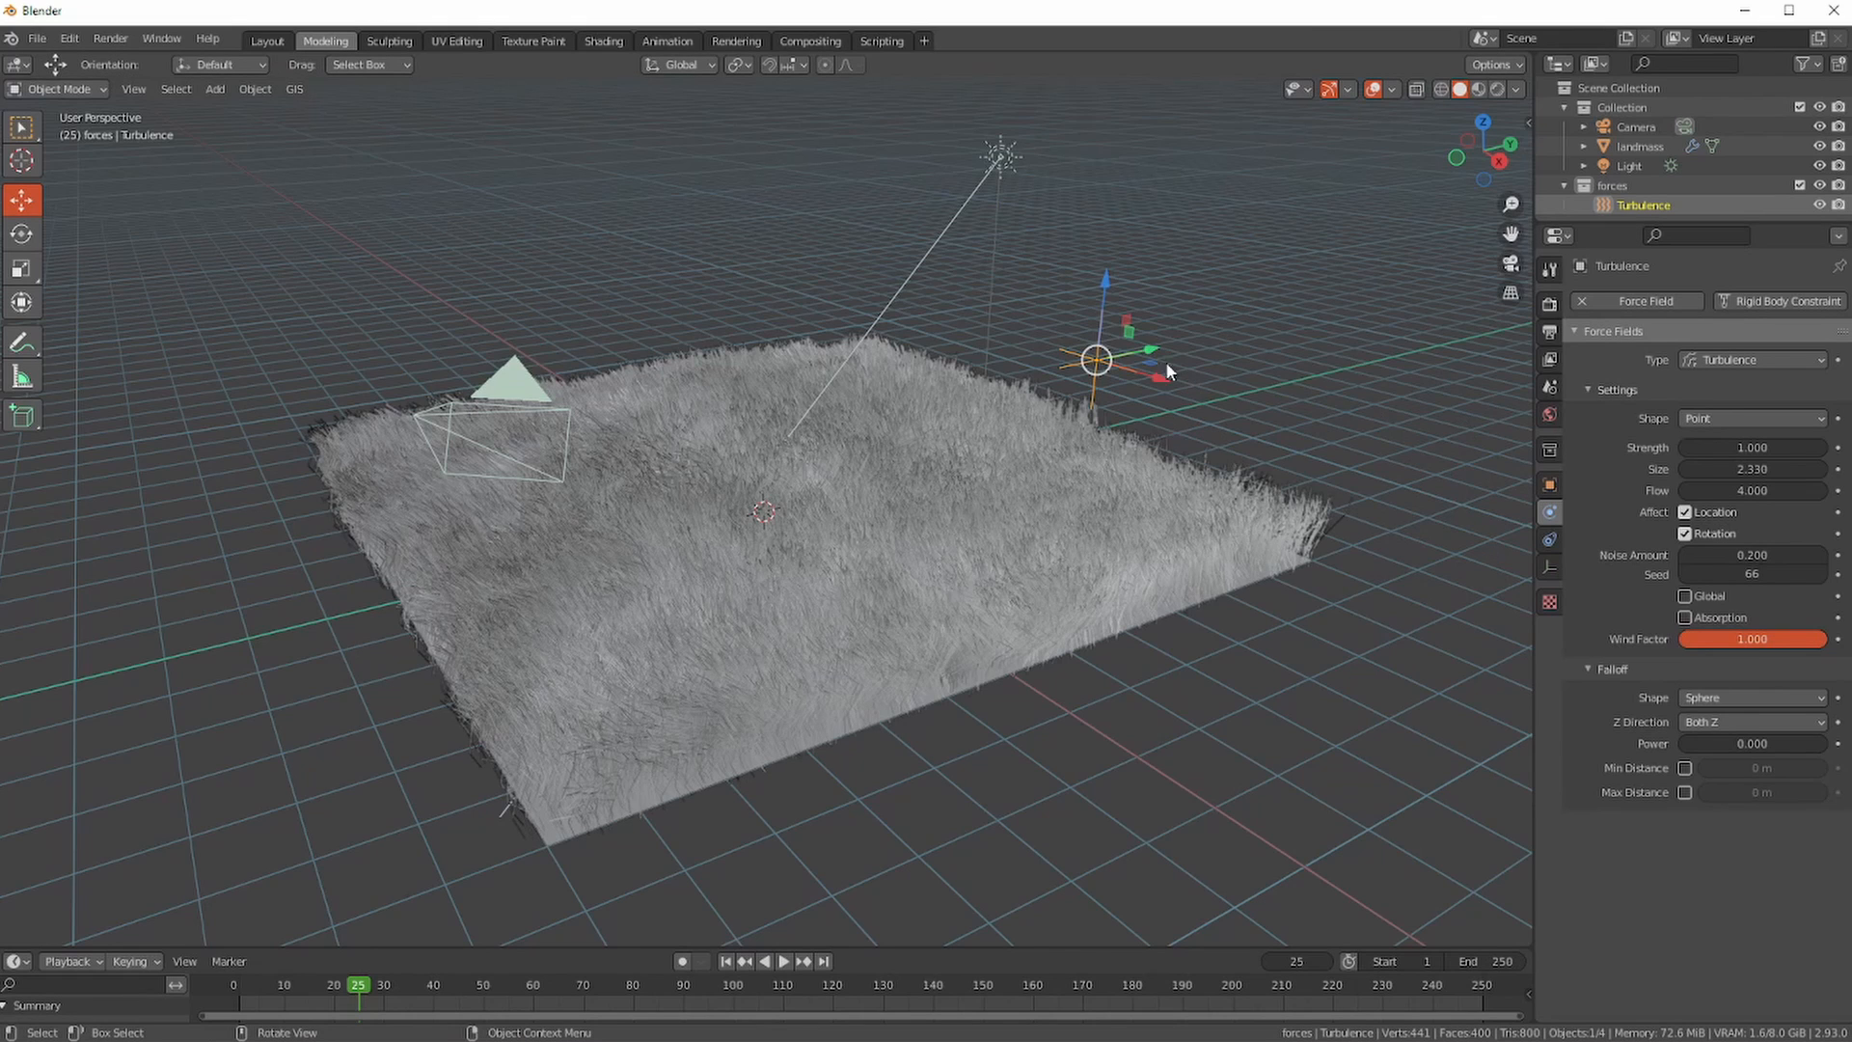
- Go to frame 1, show the object's transform values and keyframe the Turbulence field's location
{"action": "left_click_drag", "start_coordinate": [1149, 351], "coordinate": [1150, 351]}
{"action": "left_click_drag", "start_coordinate": [309, 978], "coordinate": [266, 1023]}
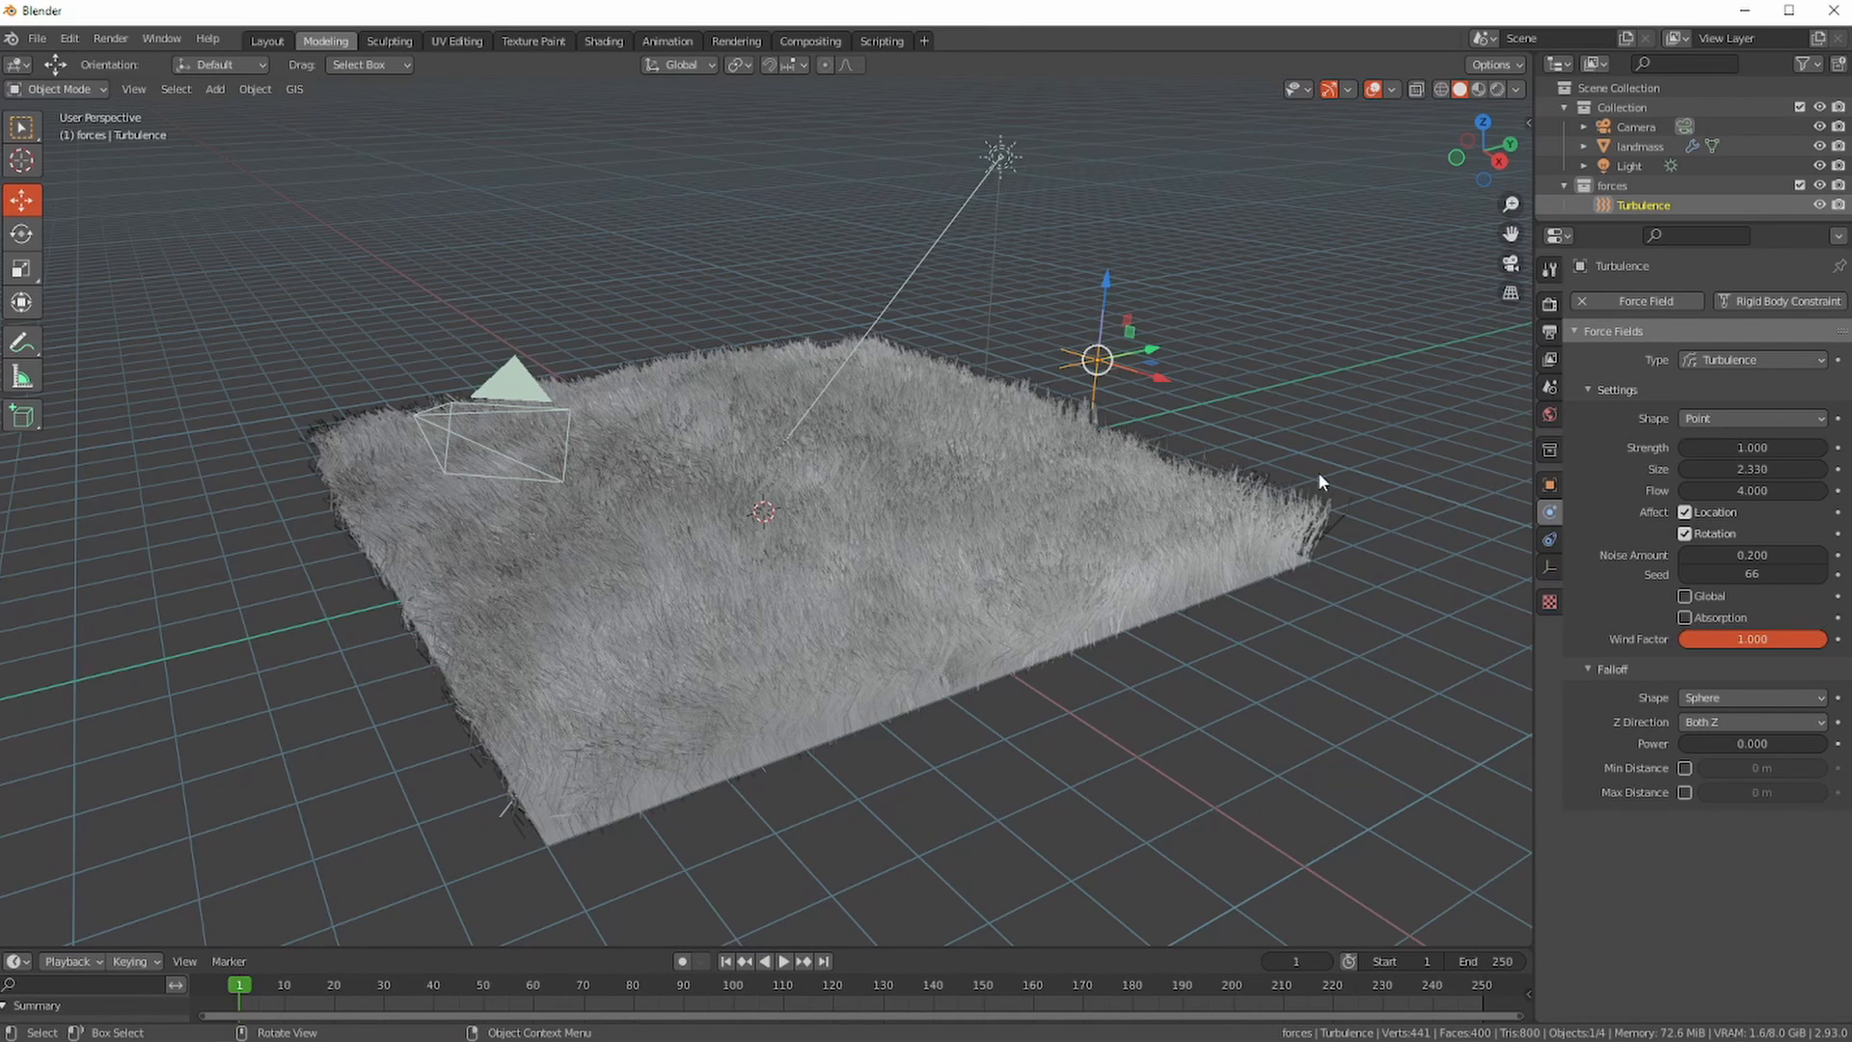
{"action": "key", "text": "n"}
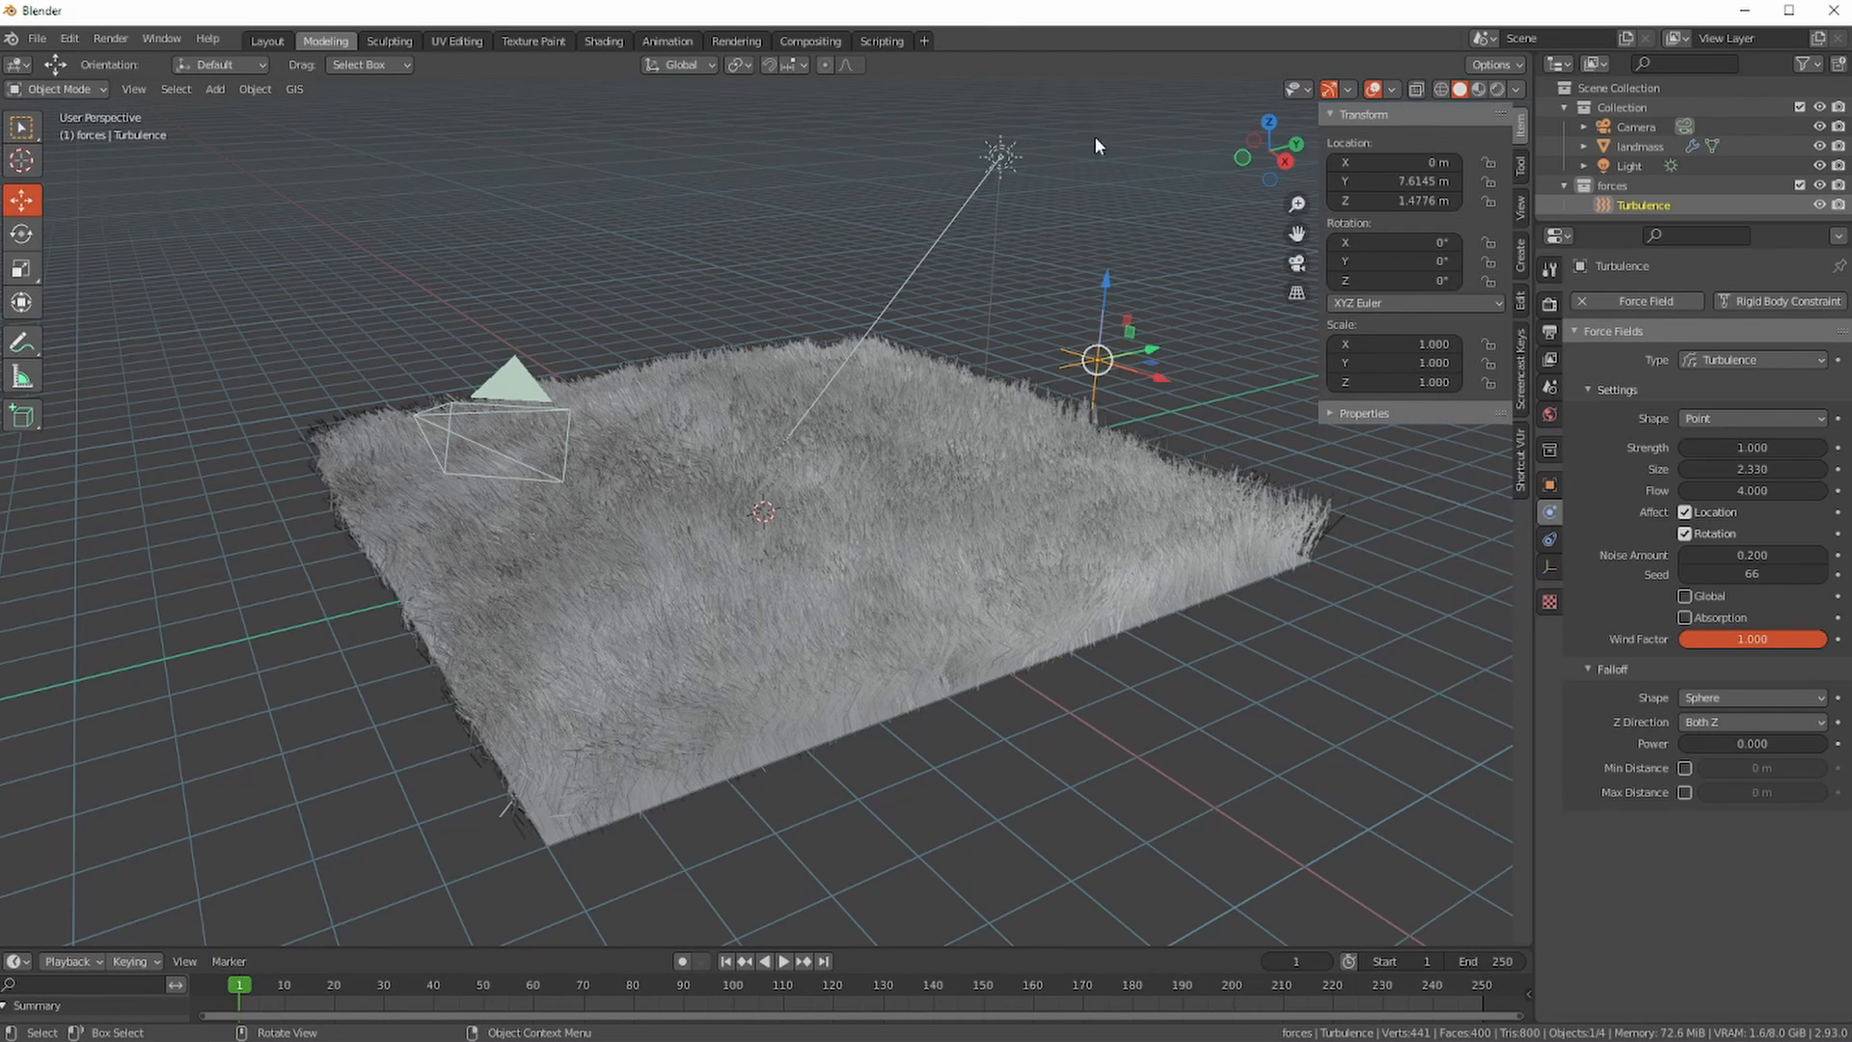
{"action": "key", "text": "i"}
{"action": "left_click", "coordinate": [1220, 176]}
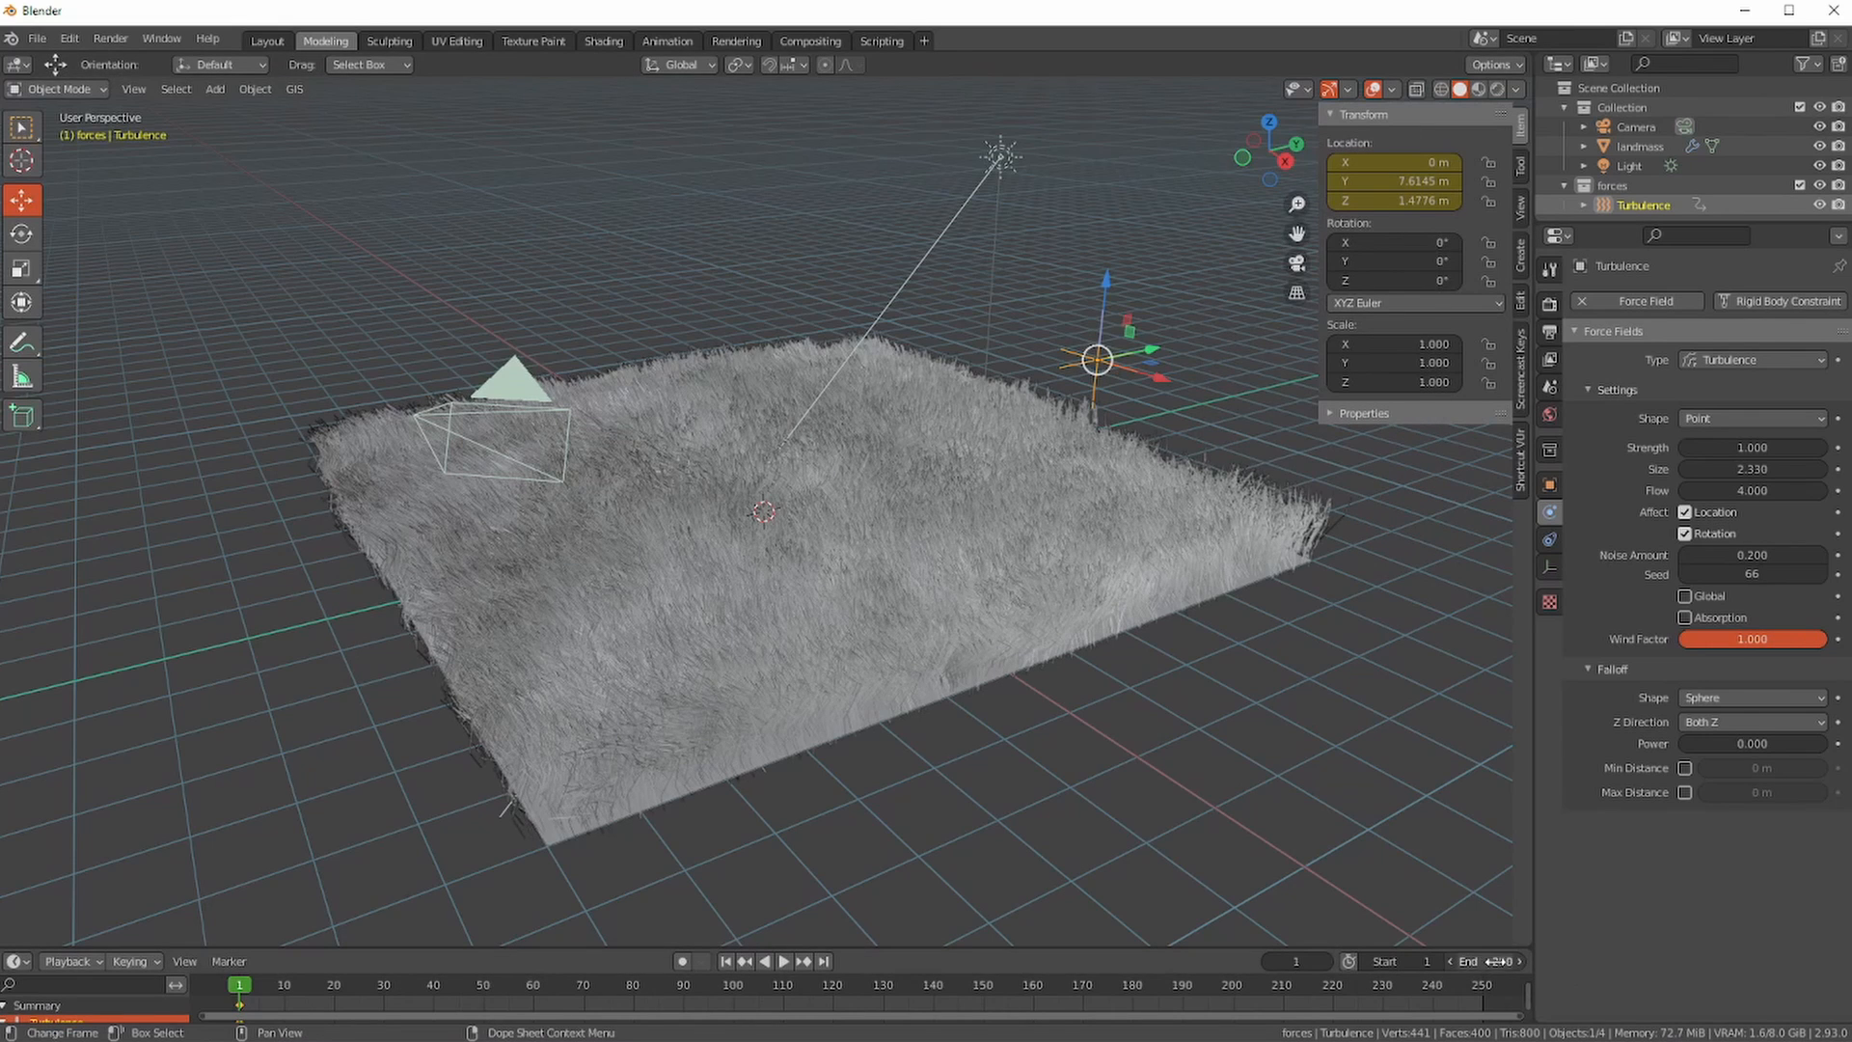
- Set the animation's end frame to 100 and briefly play it
{"action": "type", "text": "00"}
{"action": "key", "text": "Return"}
{"action": "key", "text": "space"}
{"action": "key", "text": "space"}
- At frame 100, move the Turbulence field along Y to about -5.95 m and keyframe its location
{"action": "left_click_drag", "start_coordinate": [697, 983], "coordinate": [740, 1021]}
{"action": "left_click", "coordinate": [735, 992]}
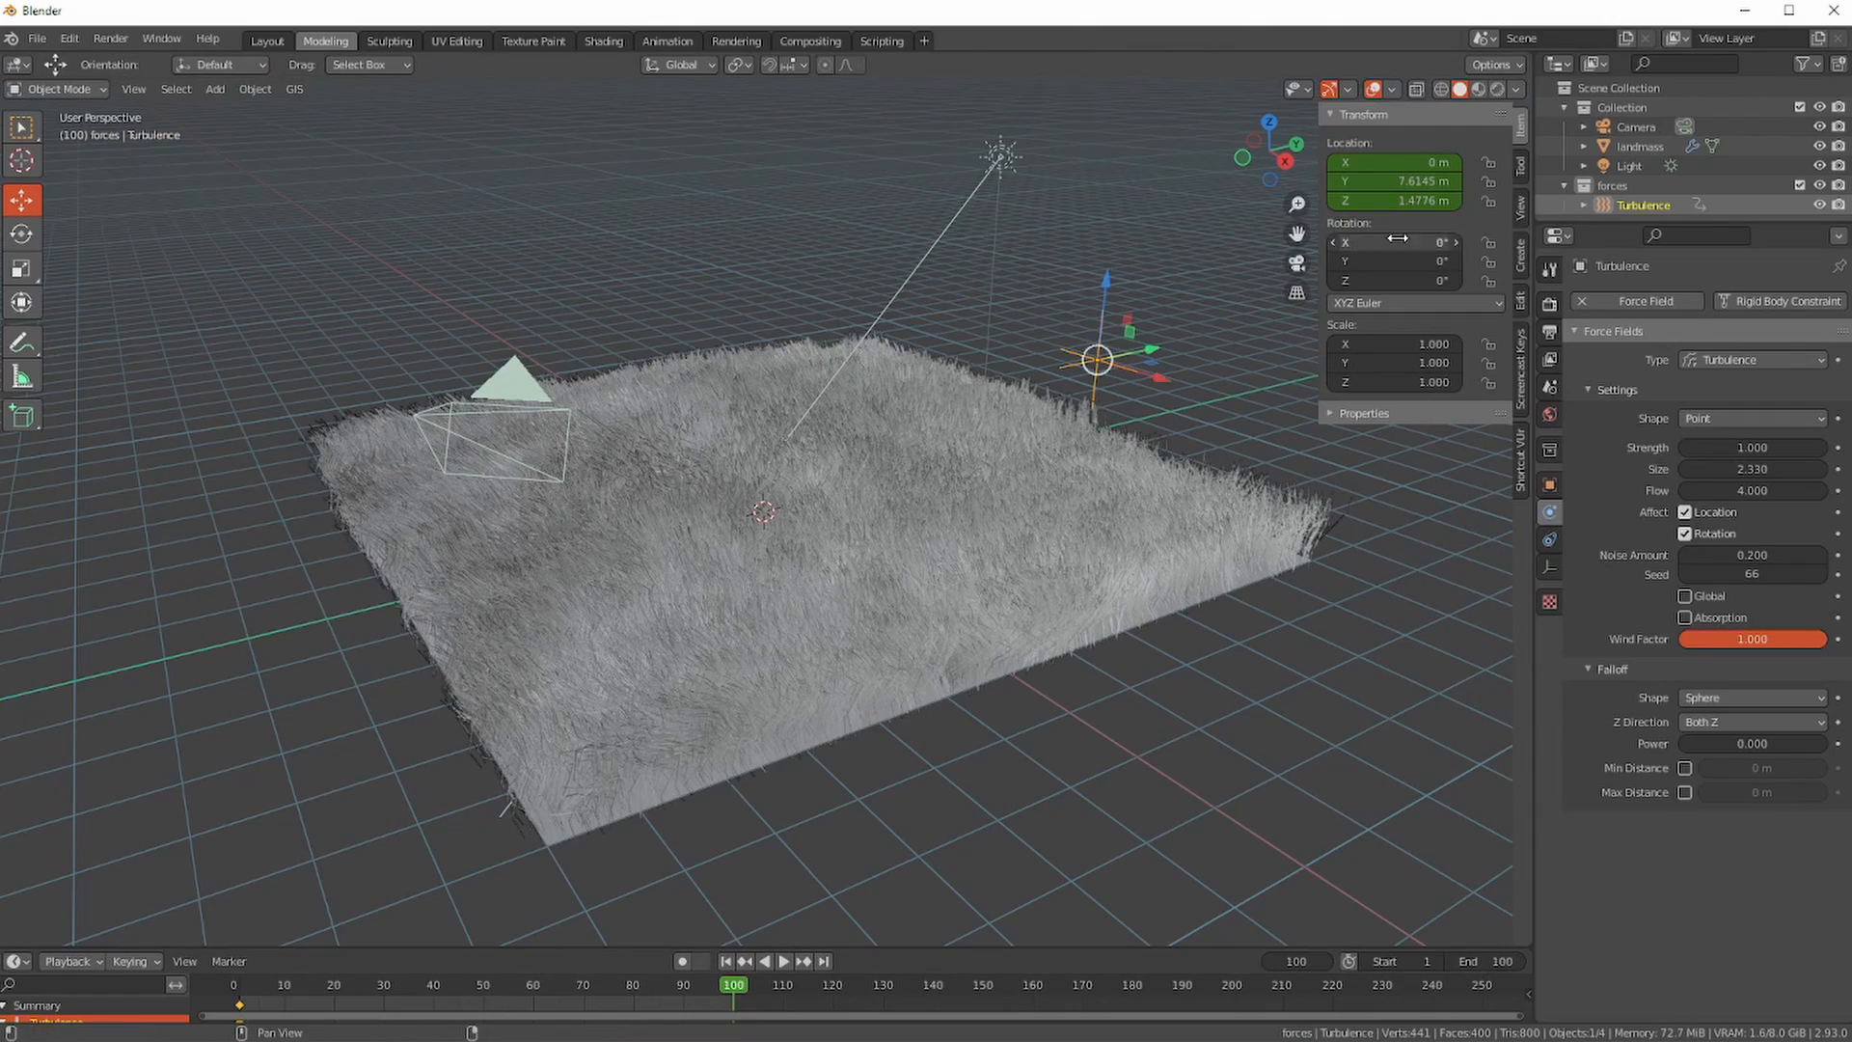
{"action": "left_click_drag", "start_coordinate": [1152, 349], "coordinate": [429, 548]}
{"action": "key", "text": "i"}
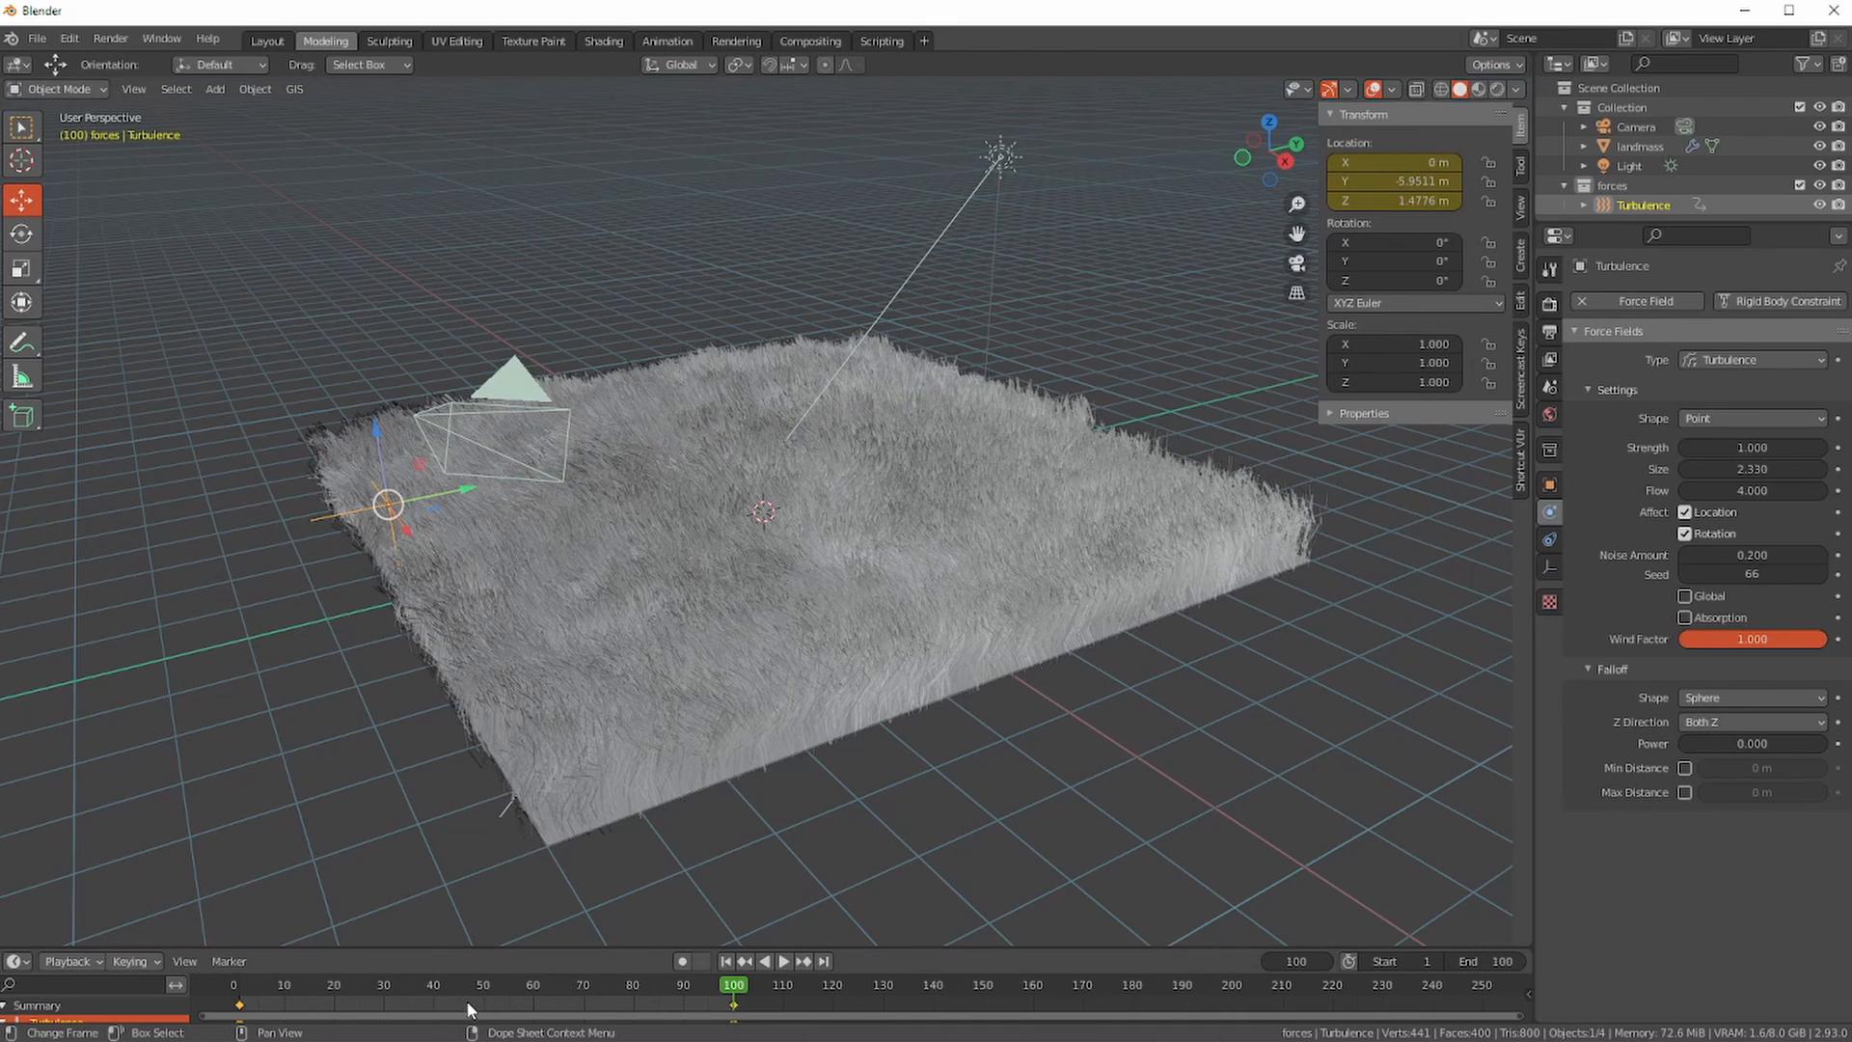
- Switch to the Animation workspace and show the Graph Editor in place of the Dope Sheet
{"action": "left_click", "coordinate": [668, 42]}
{"action": "left_click", "coordinate": [15, 854]}
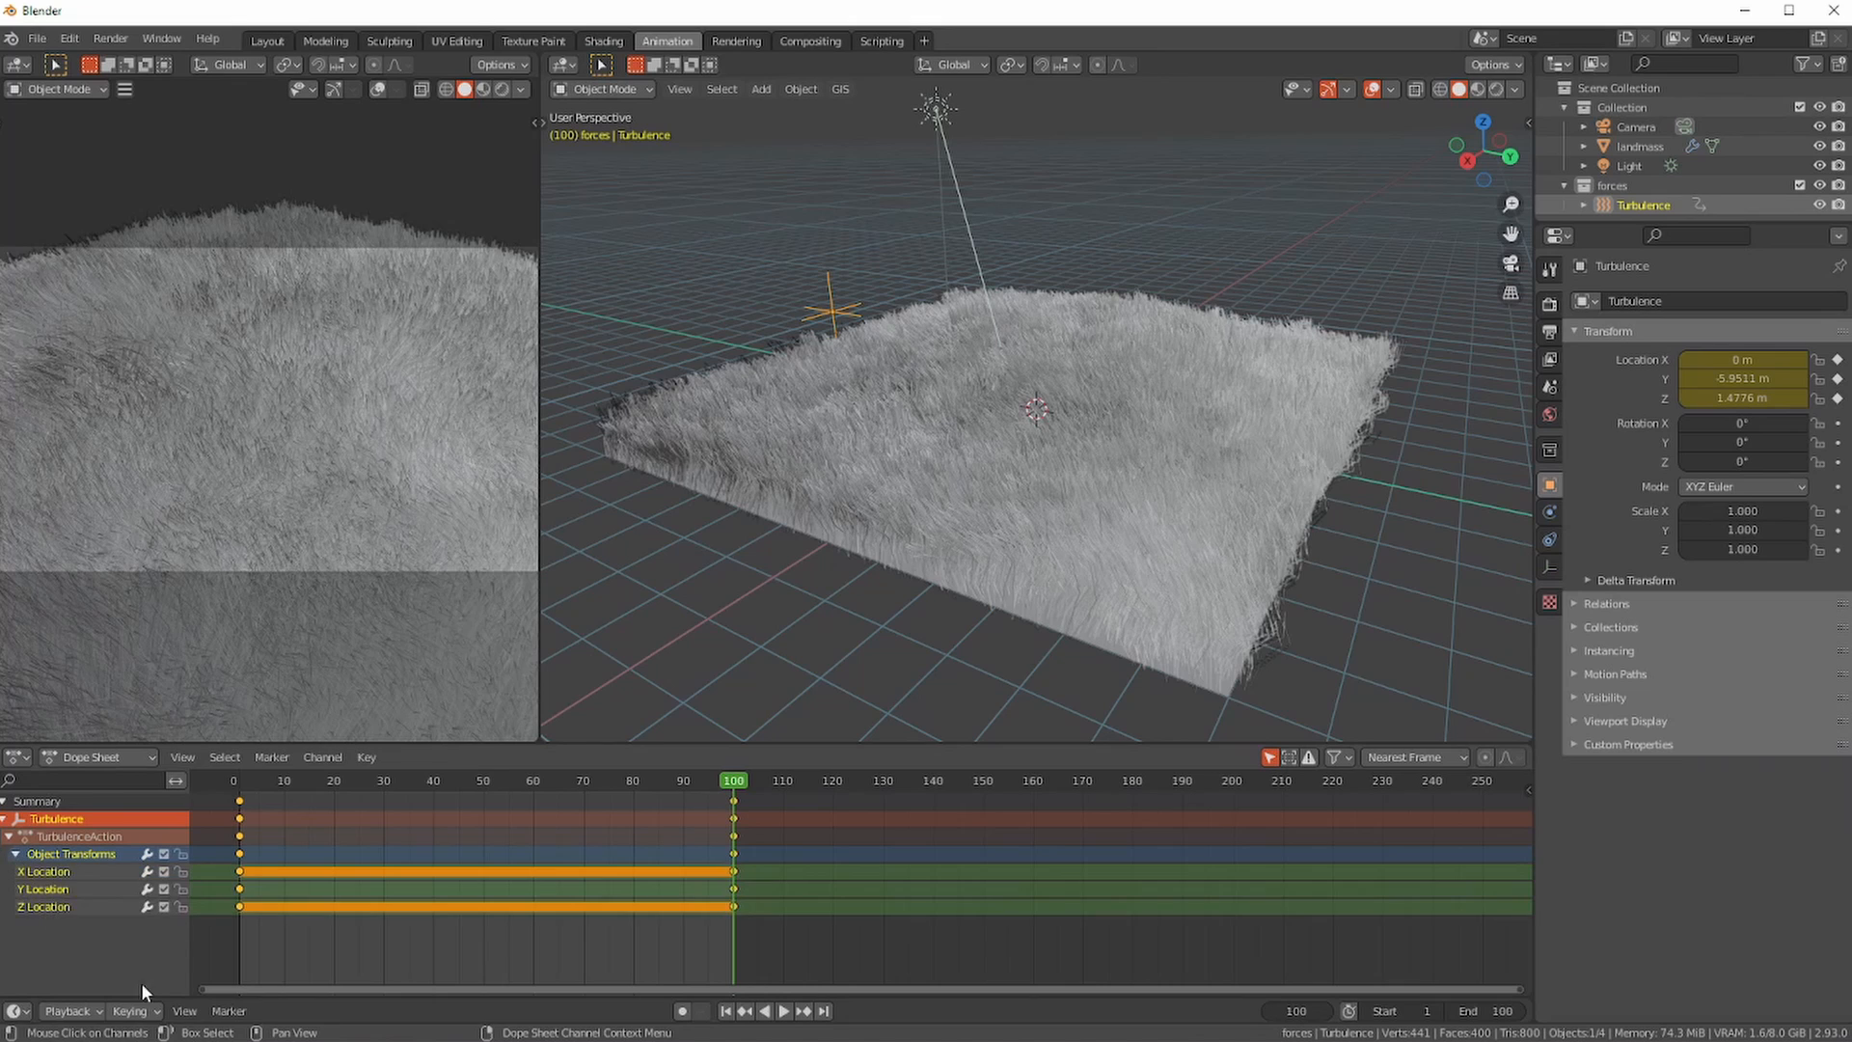
{"action": "left_click", "coordinate": [19, 758]}
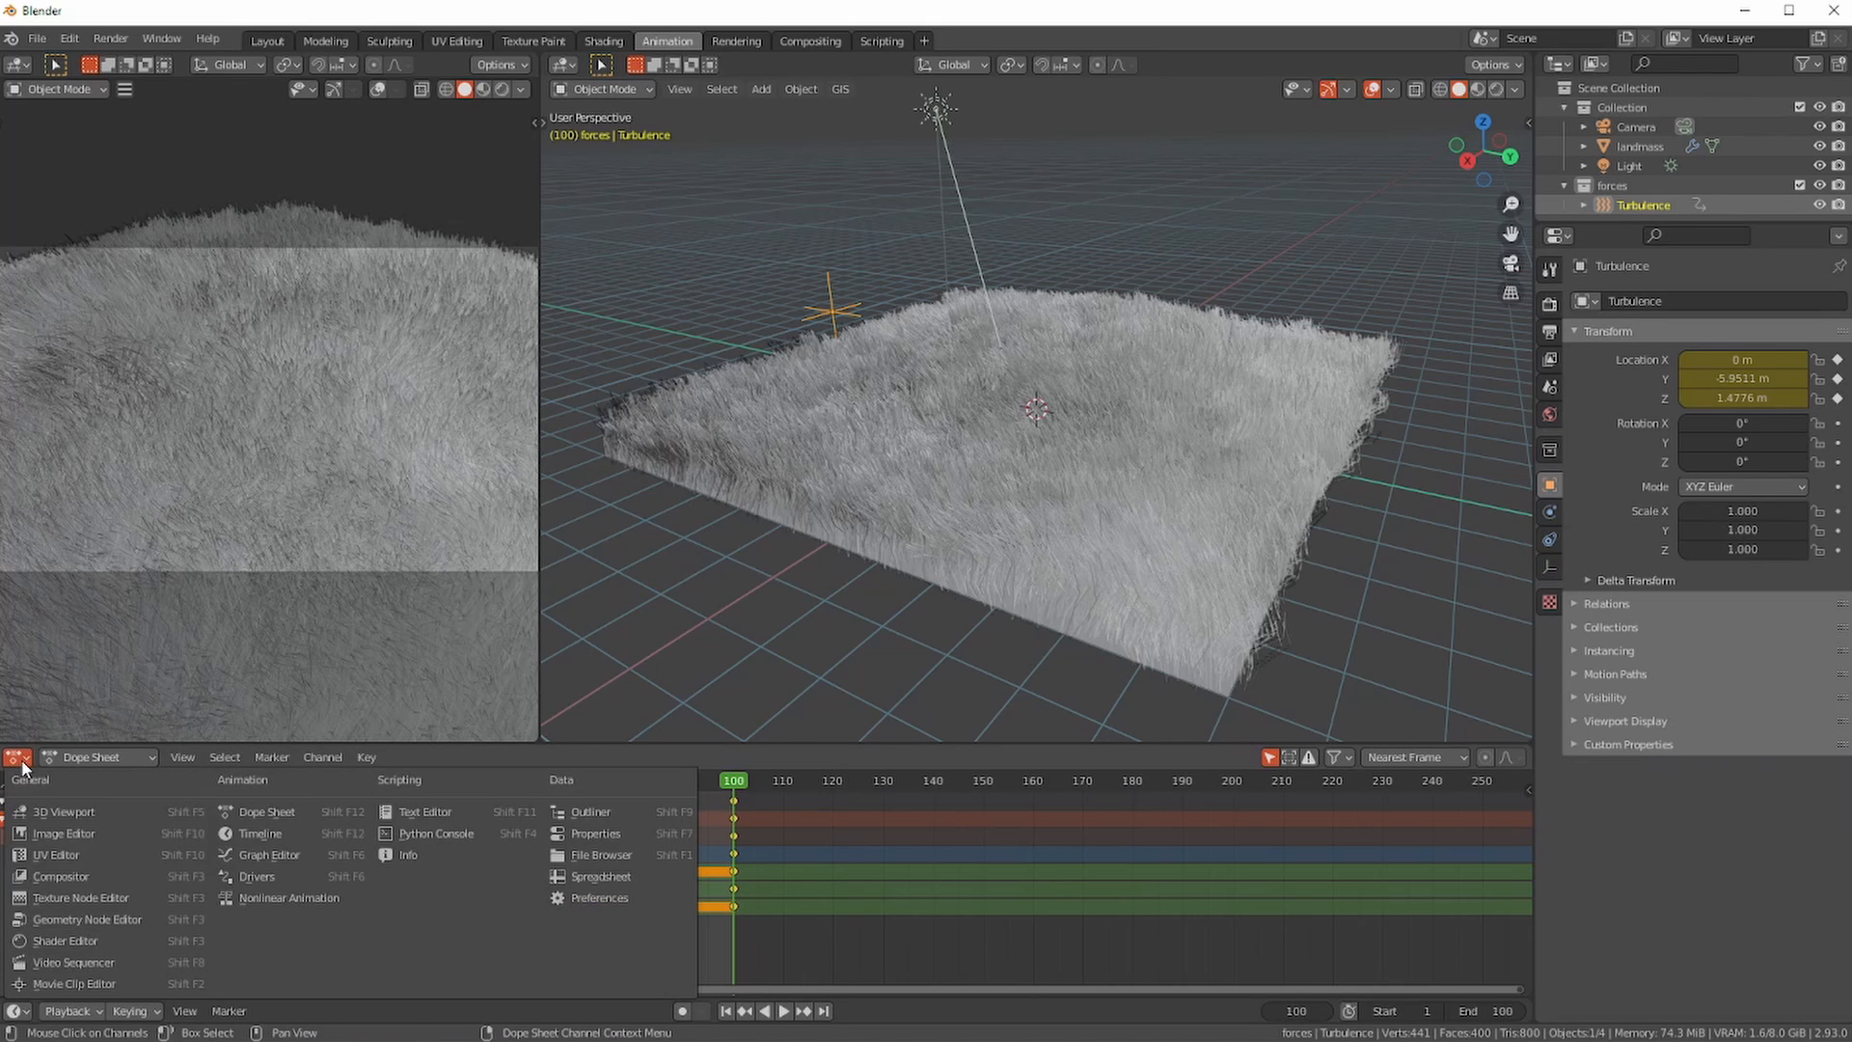
{"action": "left_click", "coordinate": [295, 855]}
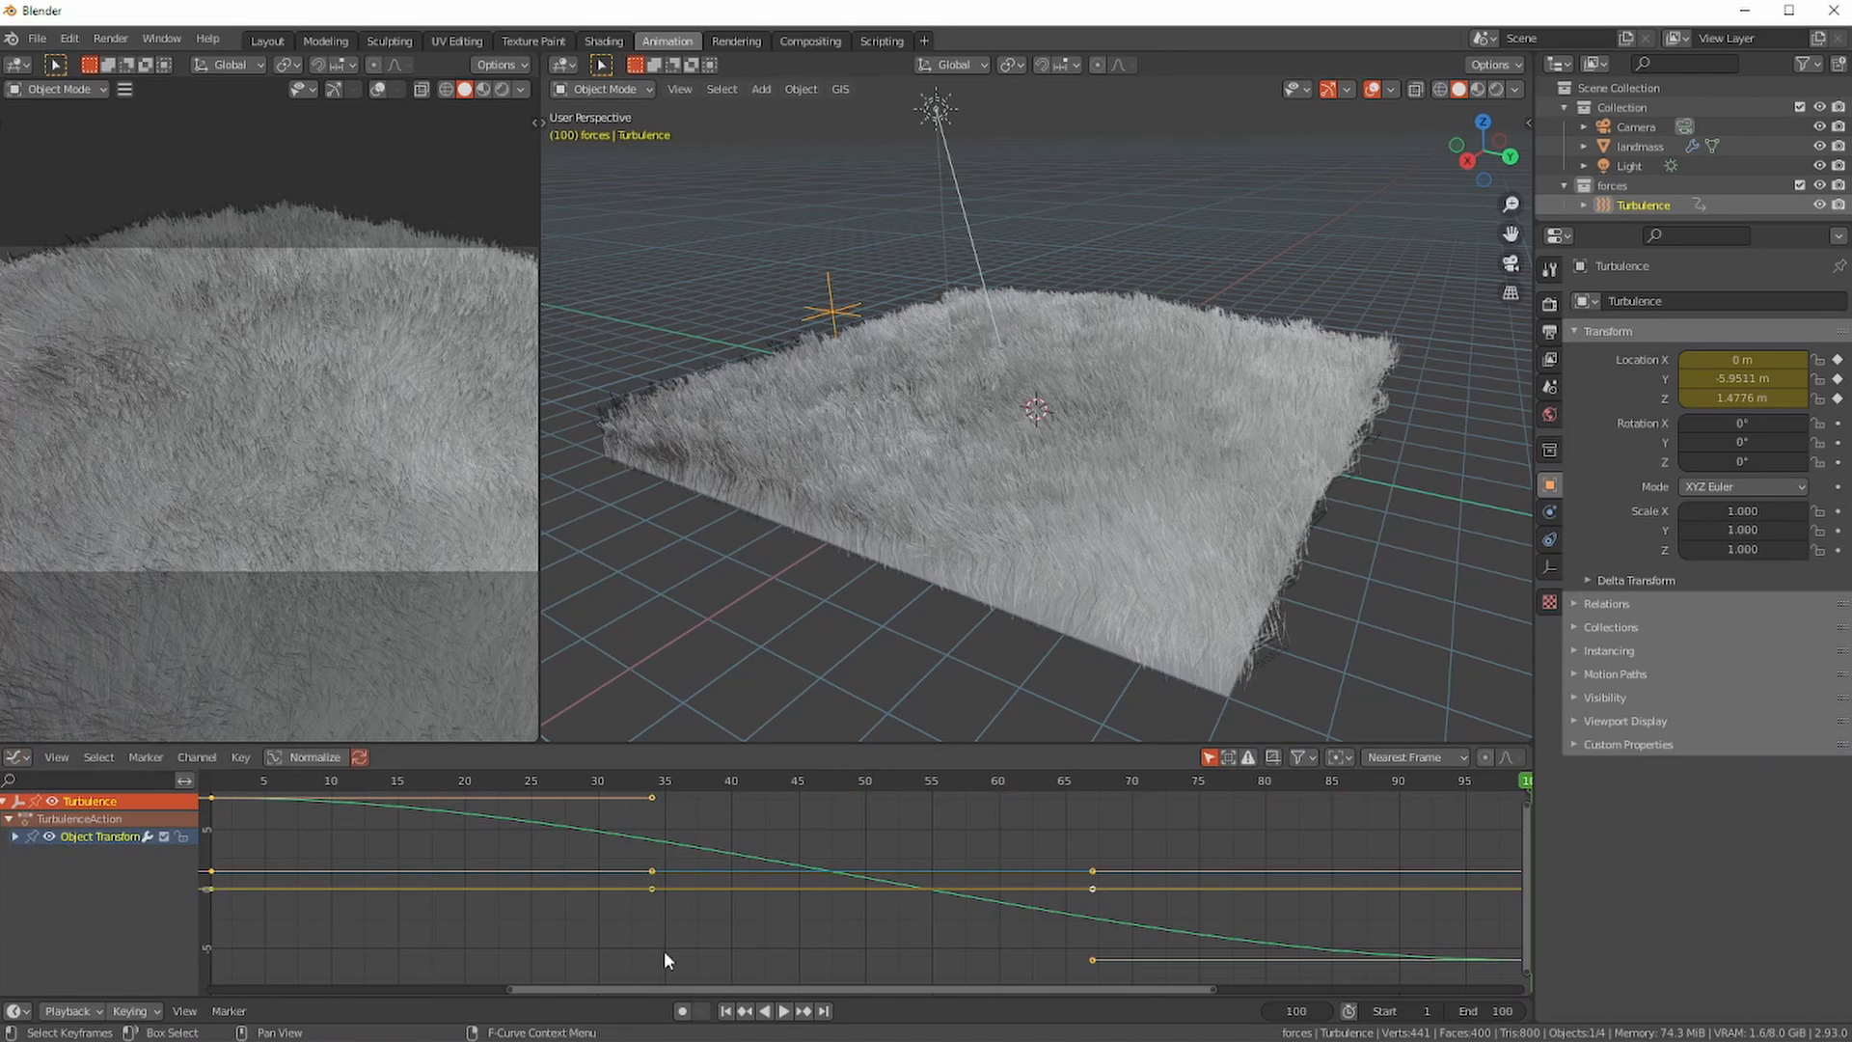
- Expand the Turbulence field's object transforms and set the Y Location curve's keyframe interpolation to Linear
{"action": "left_click", "coordinate": [16, 837]}
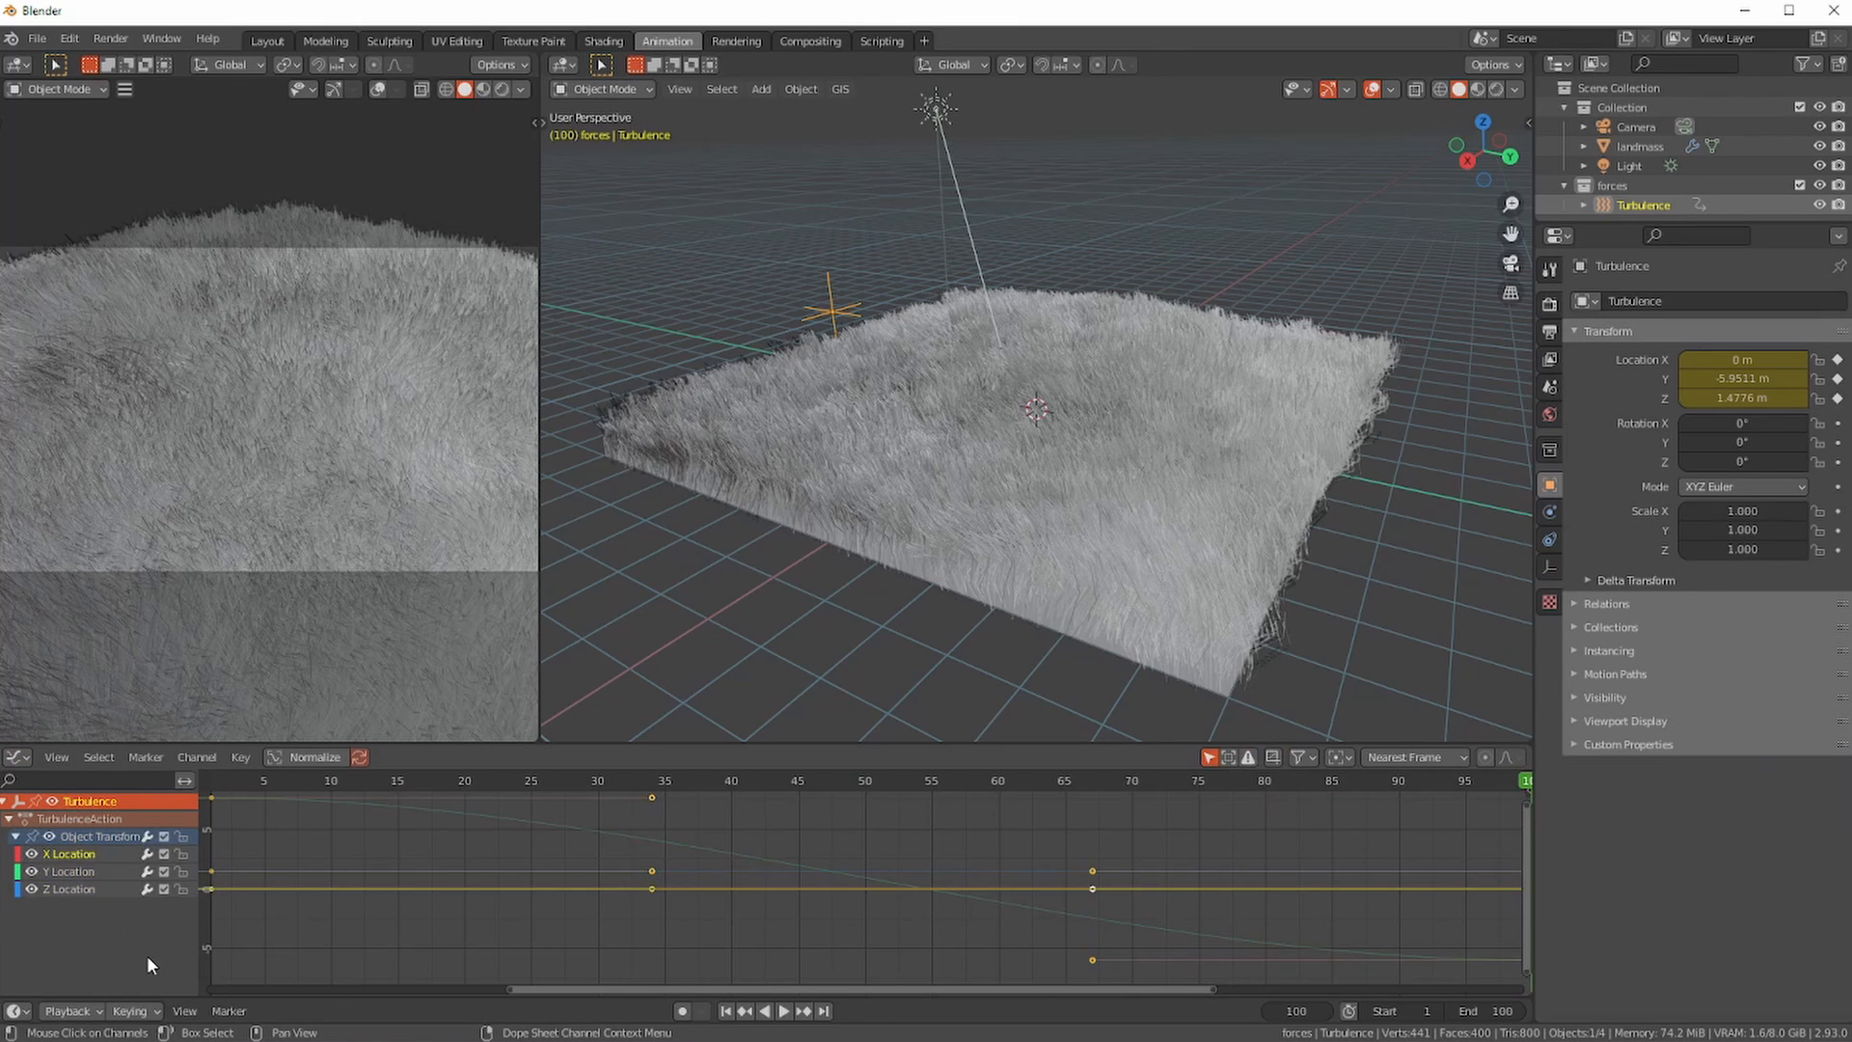
{"action": "left_click", "coordinate": [74, 872]}
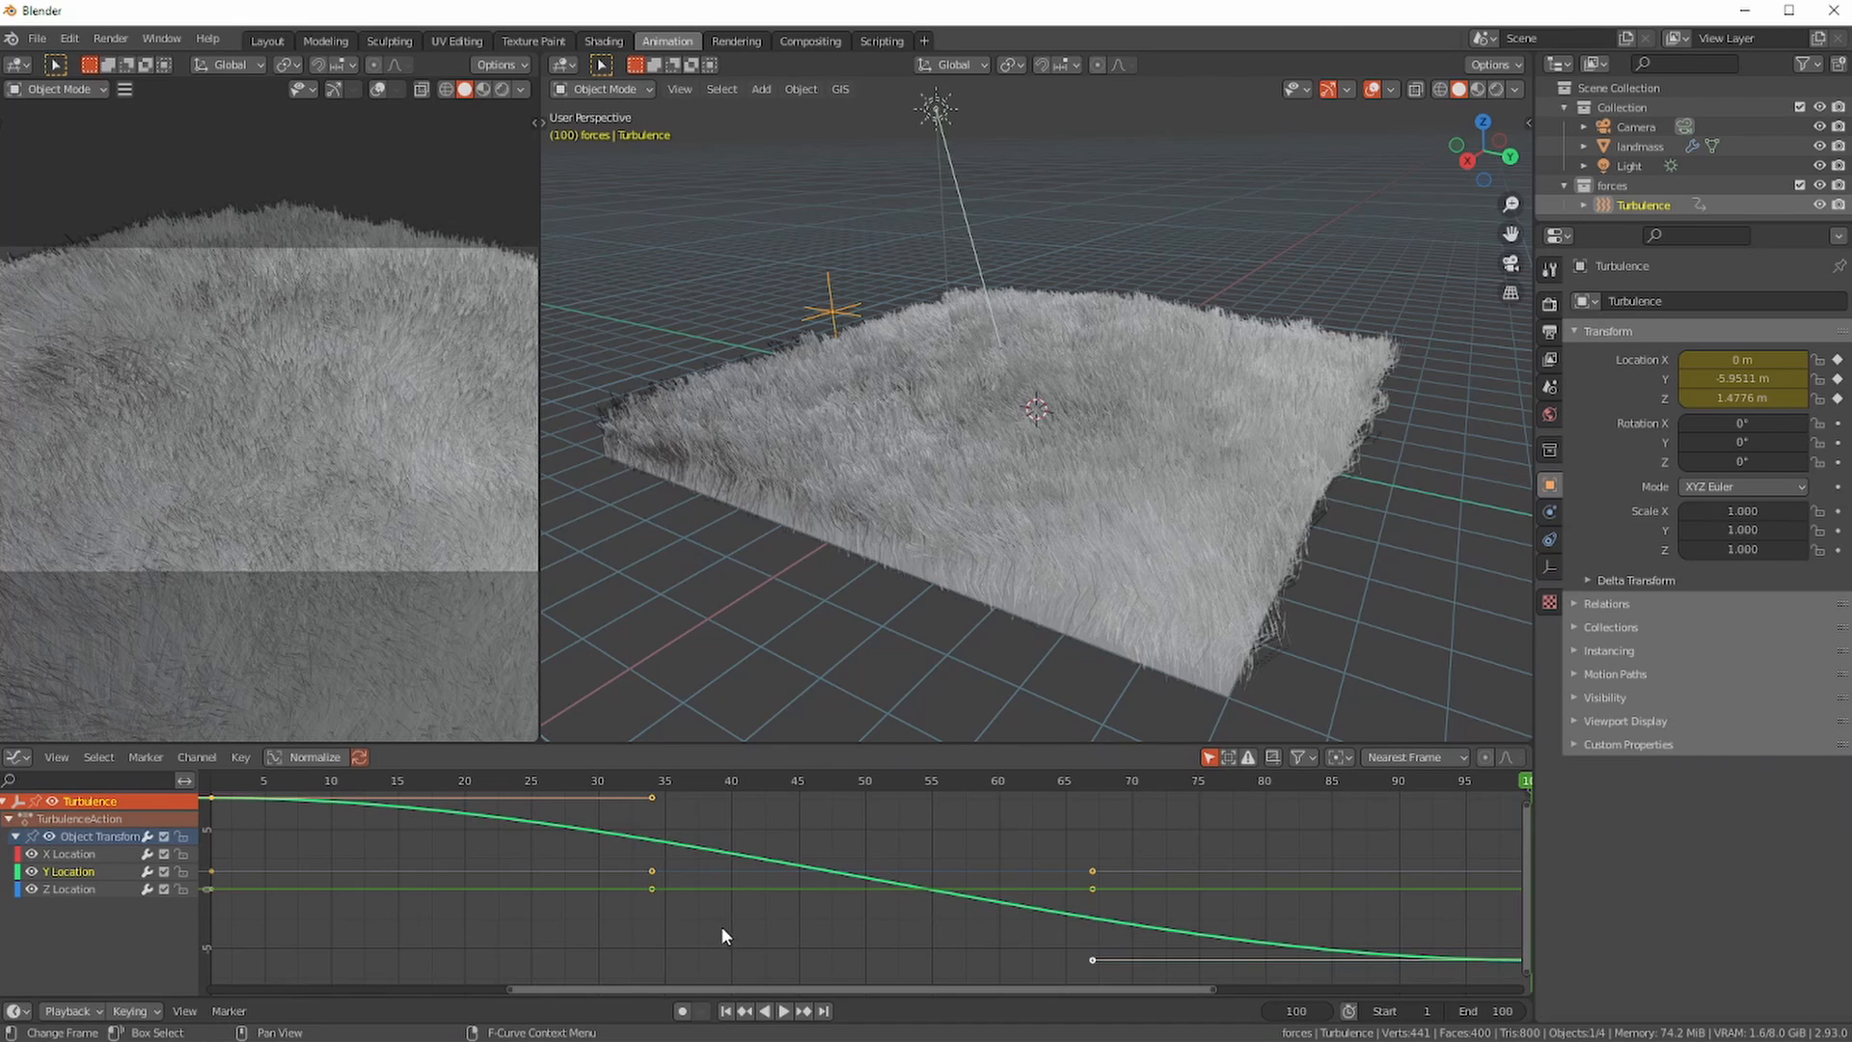
{"action": "key", "text": "t"}
{"action": "left_click", "coordinate": [345, 911]}
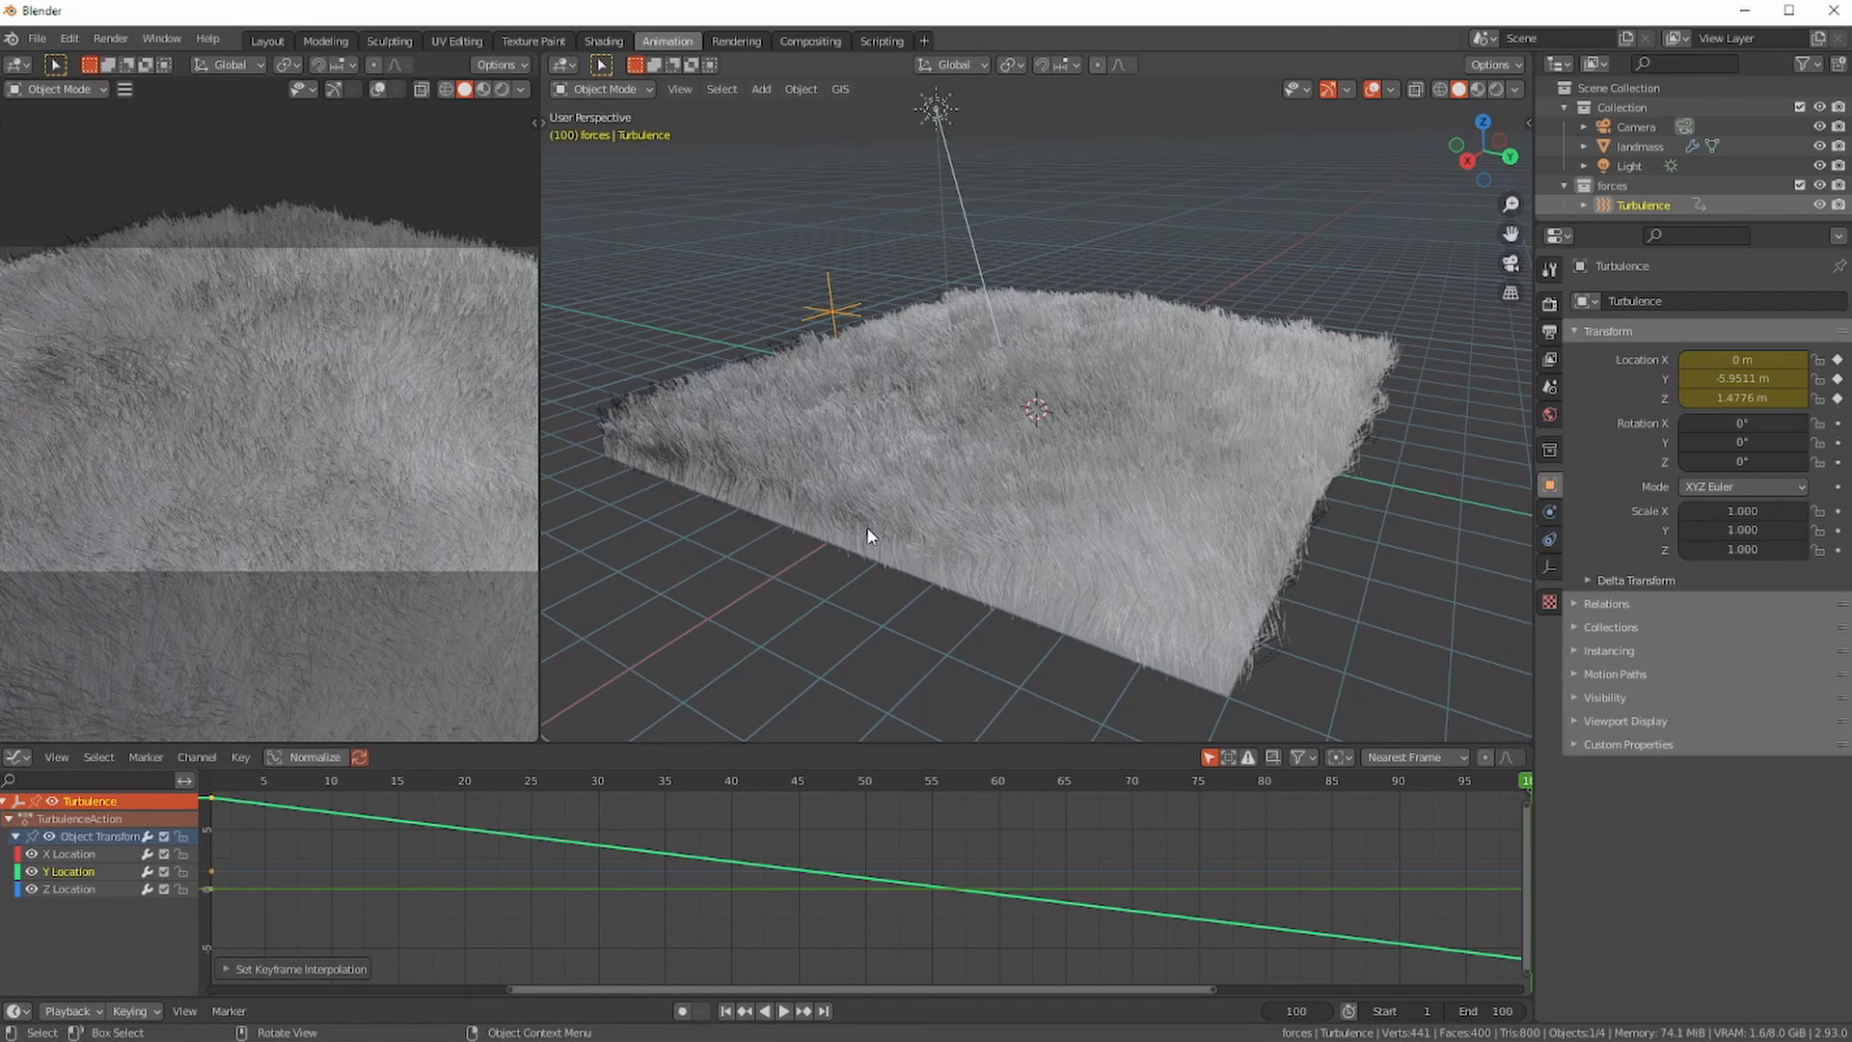
{"action": "left_click", "coordinate": [790, 615]}
- Return to the Modeling workspace and play the animation from the first frame, examining the grass movement up close from the side
{"action": "left_click", "coordinate": [325, 40]}
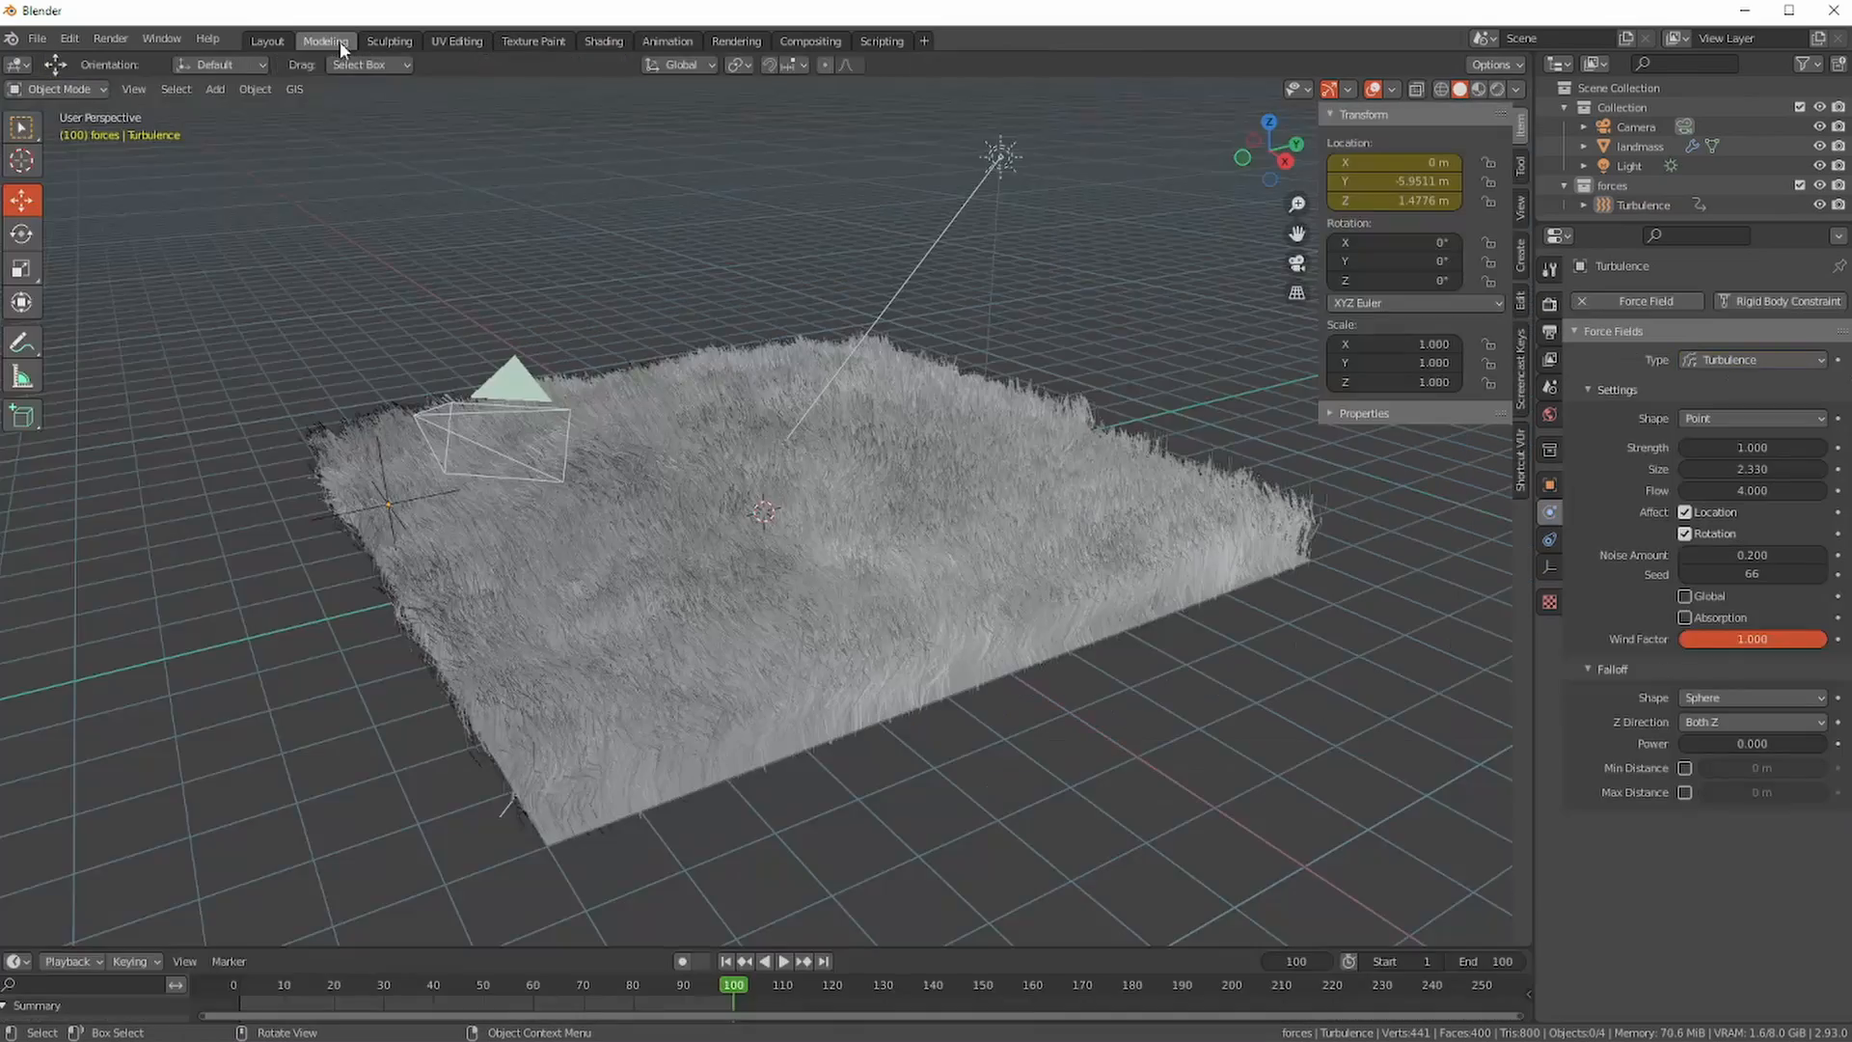
{"action": "left_click", "coordinate": [725, 960]}
{"action": "left_click", "coordinate": [782, 962]}
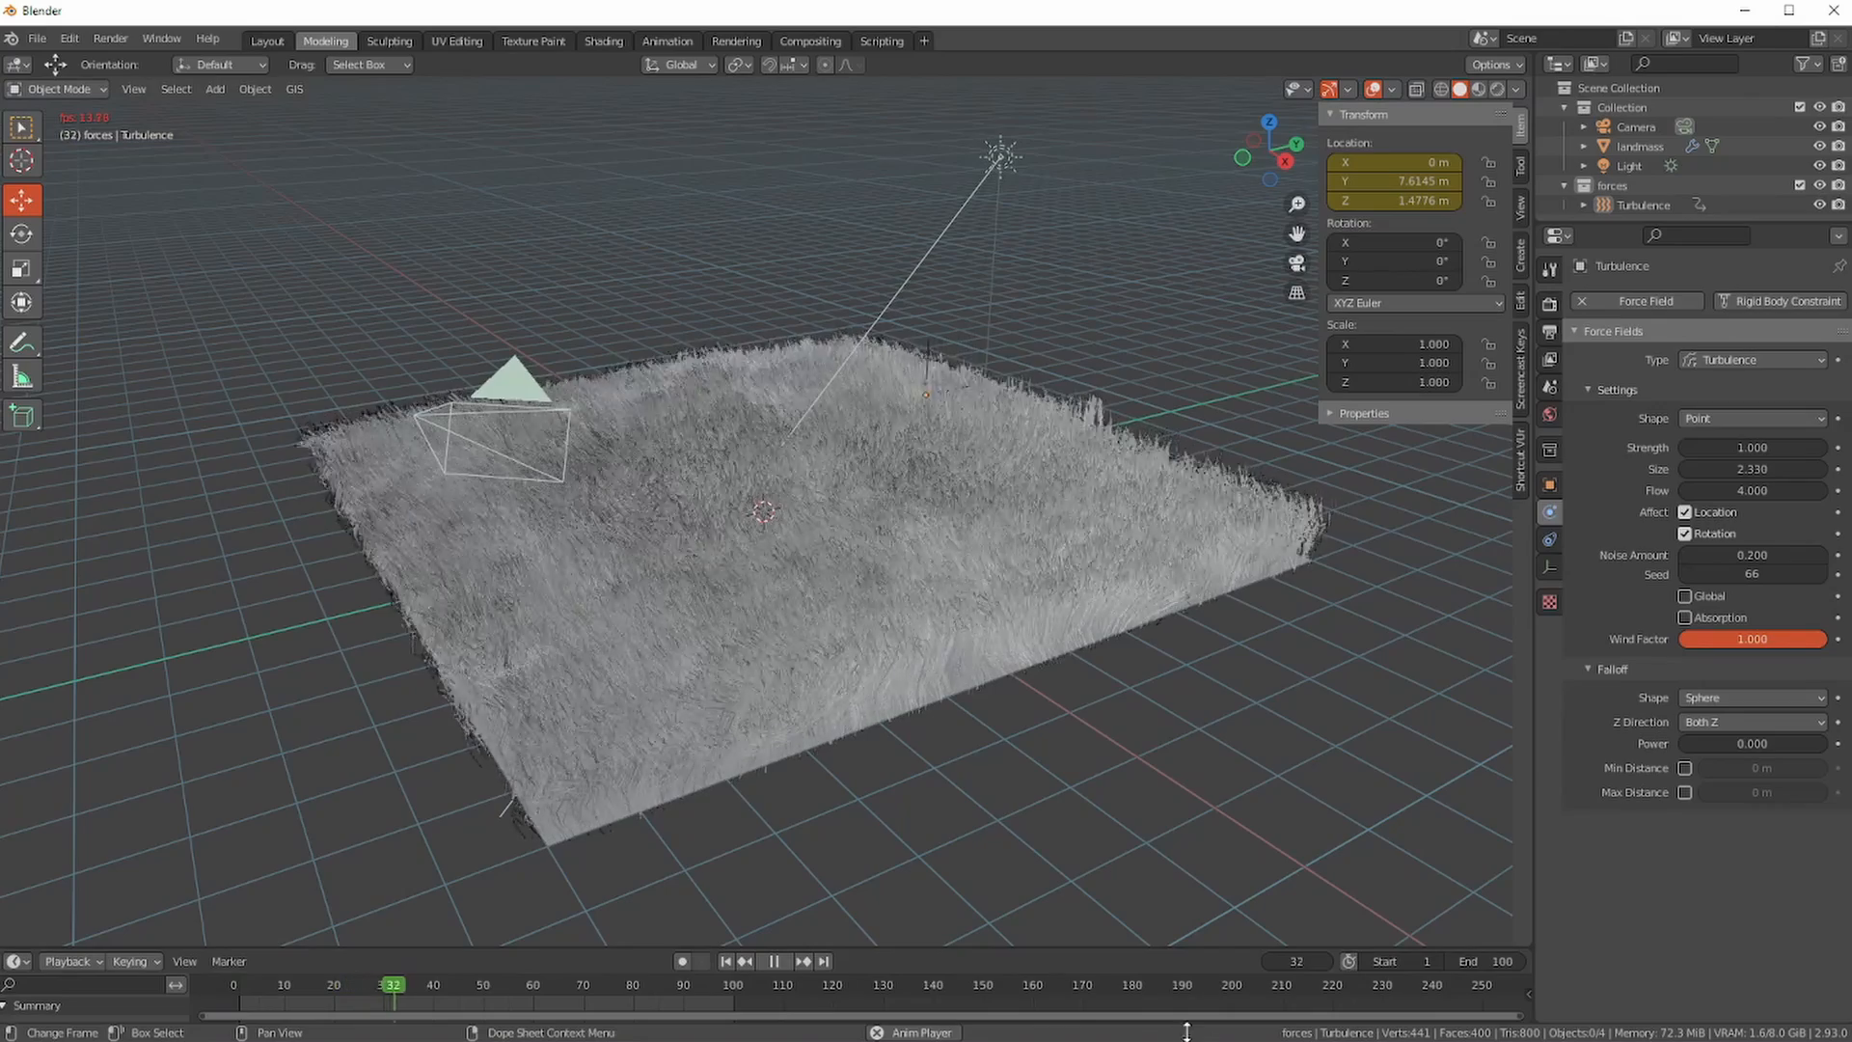
{"action": "middle_click_drag", "start_coordinate": [814, 918], "coordinate": [796, 900]}
{"action": "scroll", "coordinate": [800, 803], "scroll_direction": "up", "scroll_amount": 3}
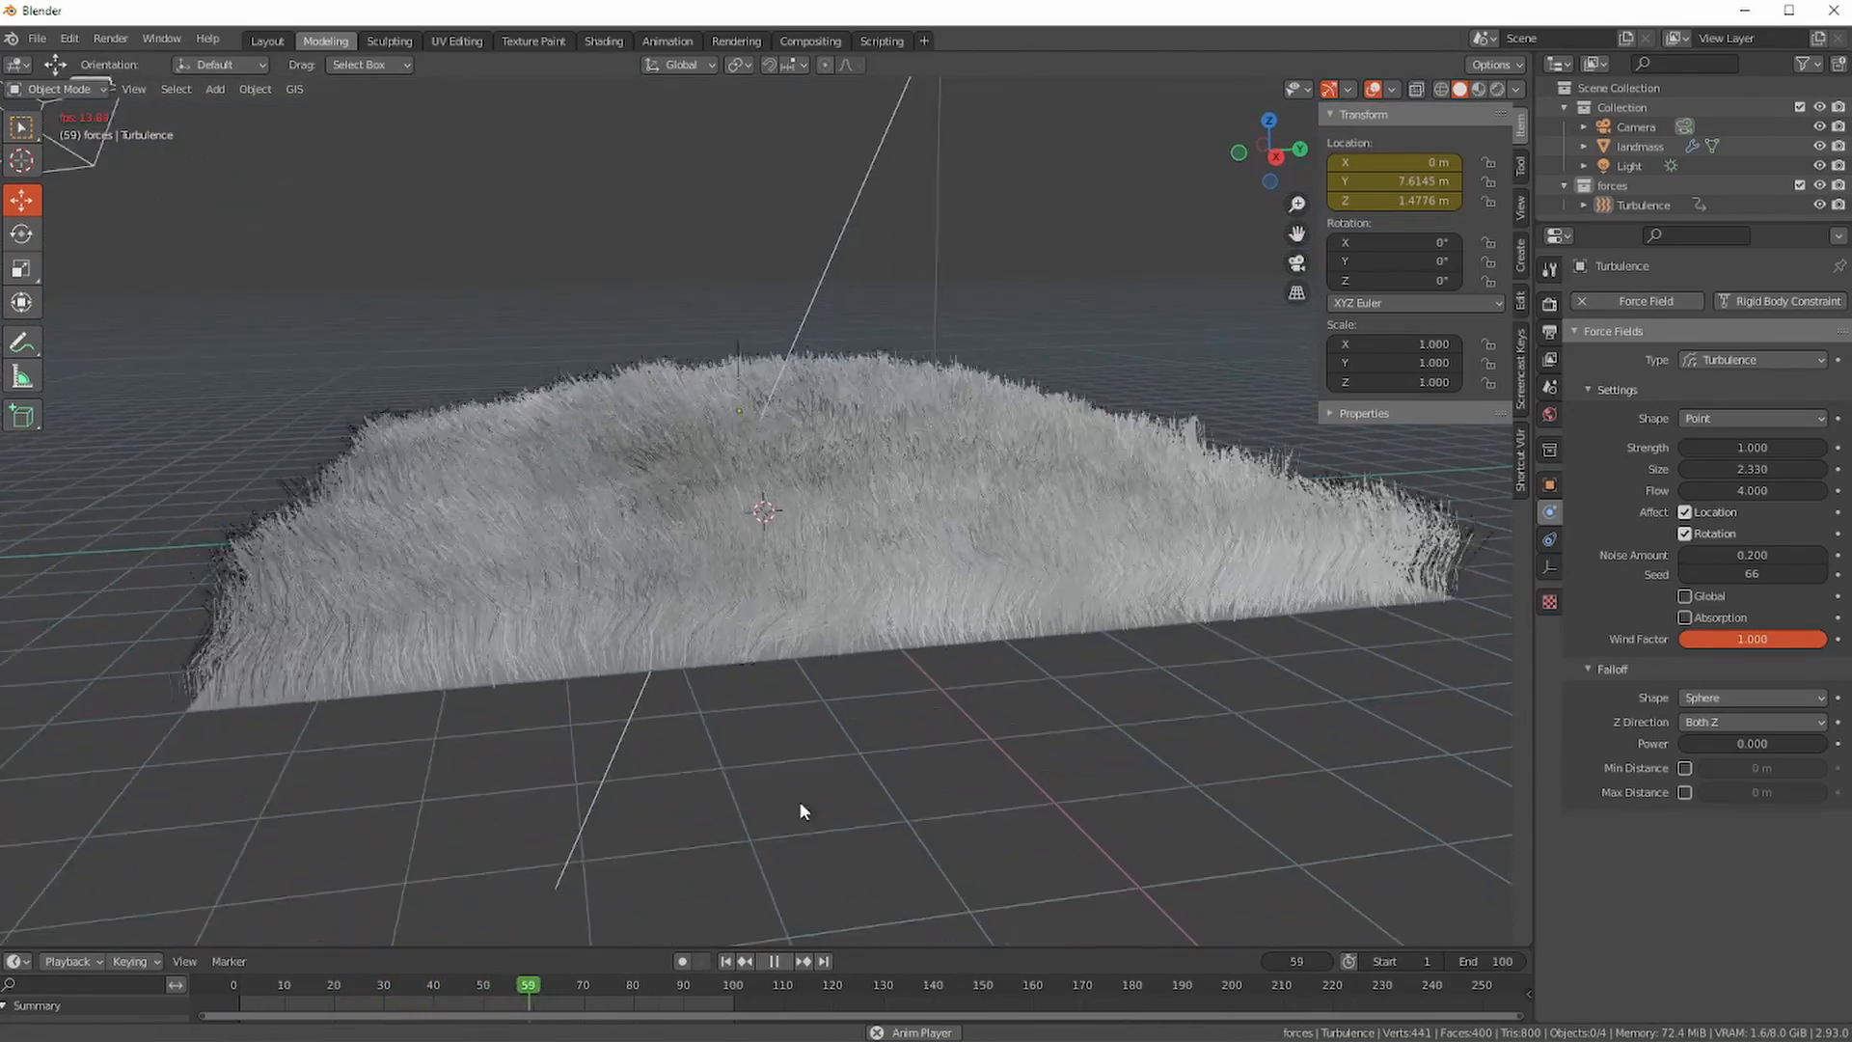
{"action": "middle_click_drag", "start_coordinate": [772, 820], "coordinate": [873, 945]}
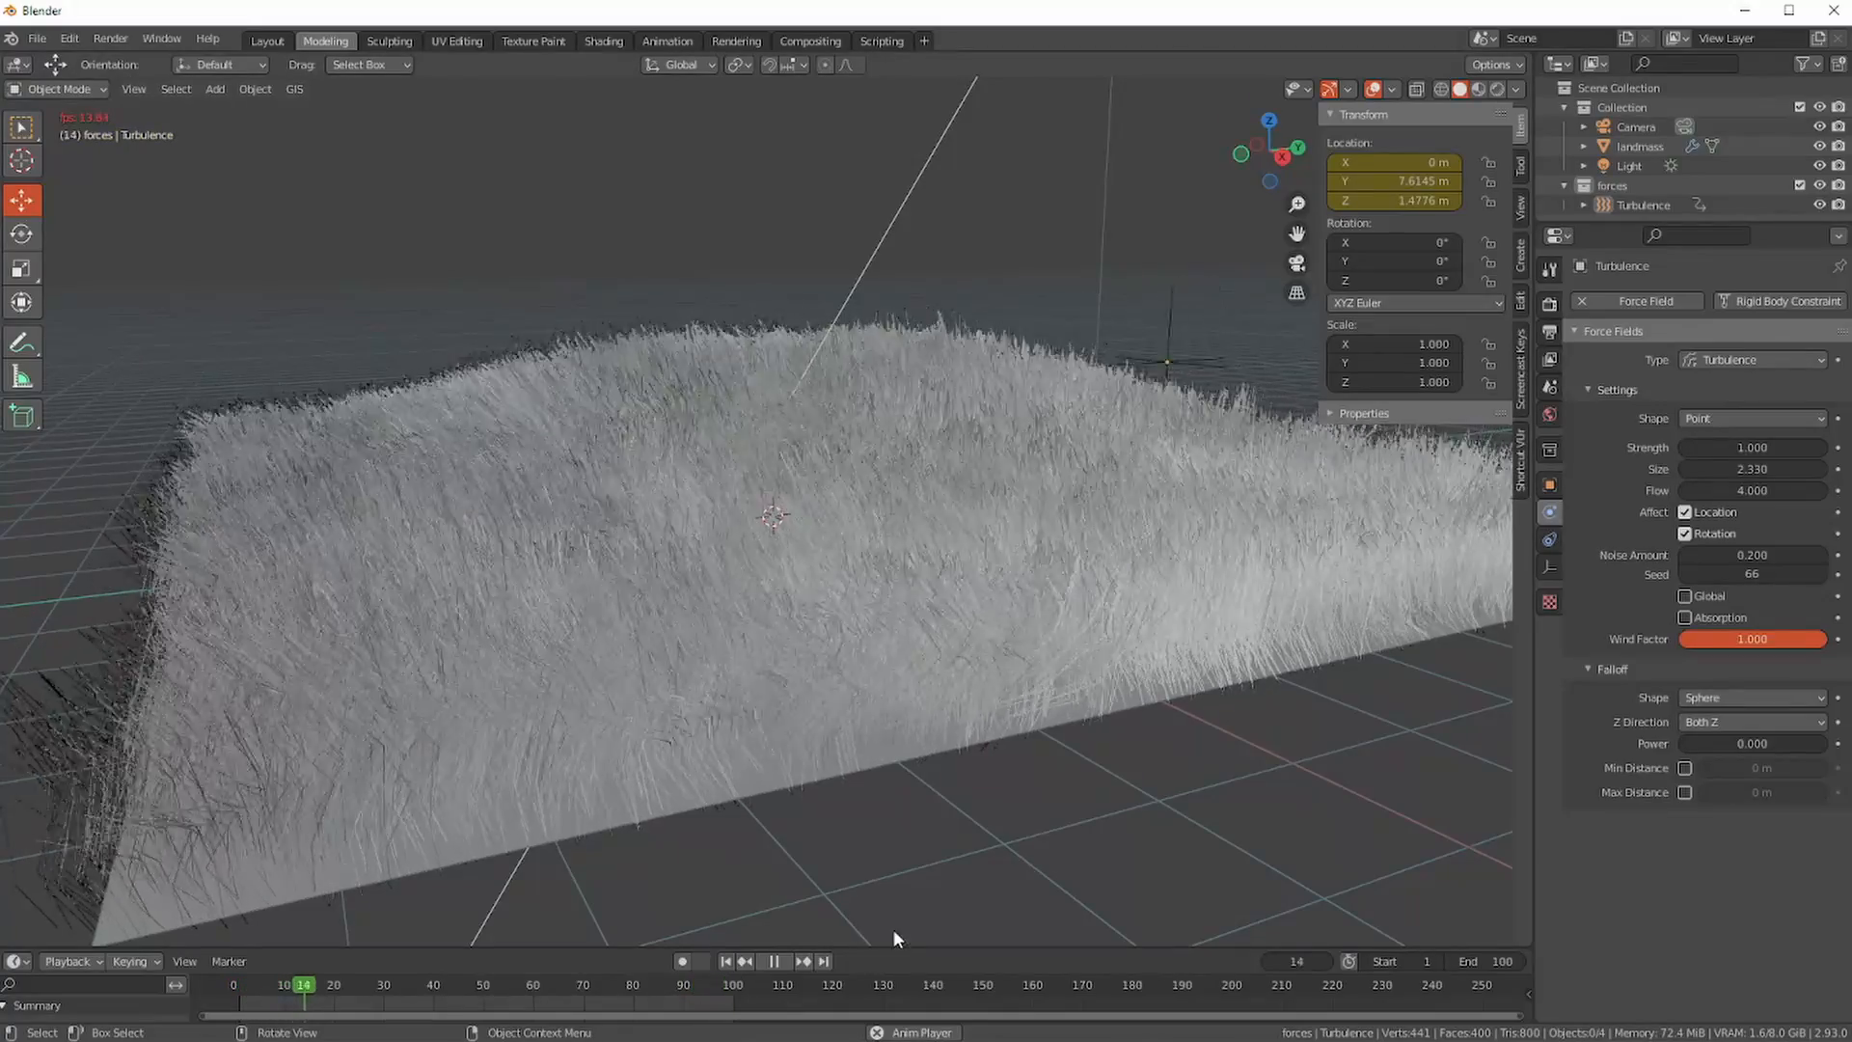
{"action": "mouse_move", "coordinate": [866, 882]}
{"action": "middle_mouse_down"}
{"action": "mouse_move", "coordinate": [838, 888]}
{"action": "mouse_move", "coordinate": [855, 896]}
{"action": "middle_mouse_up"}
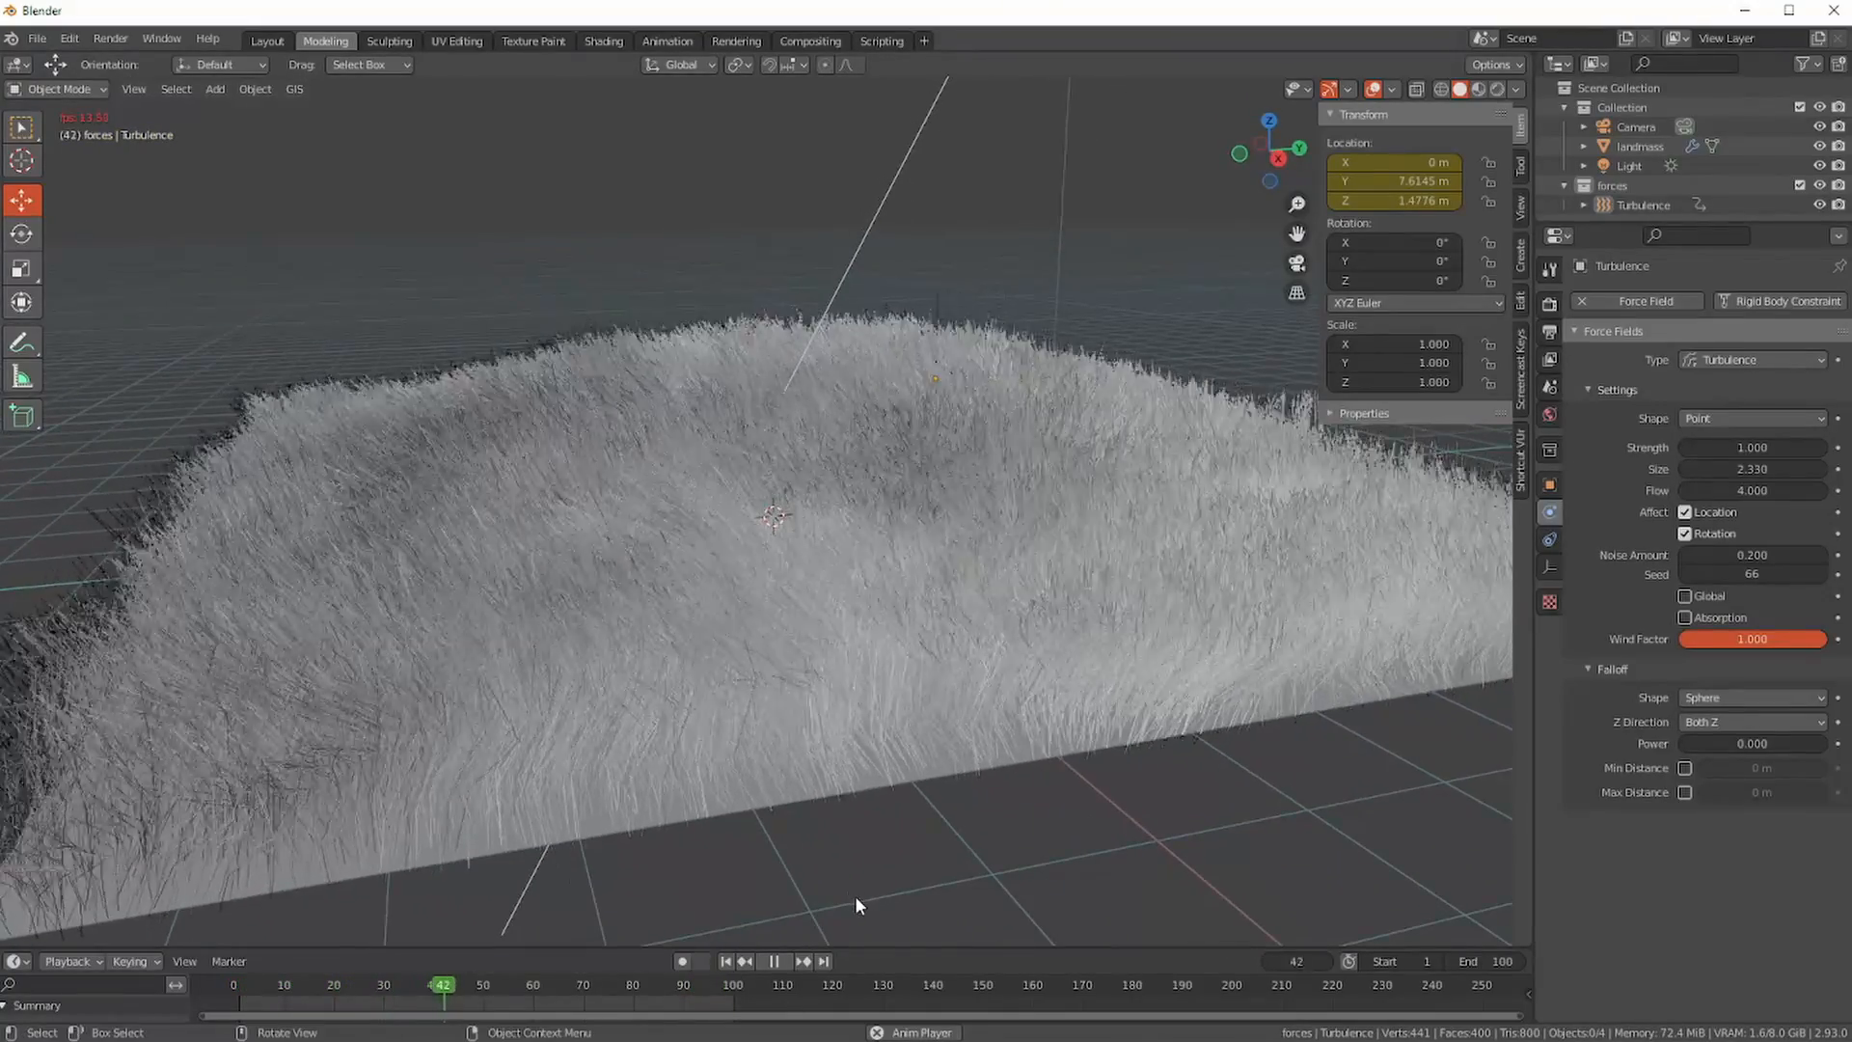
{"action": "left_click", "coordinate": [773, 968]}
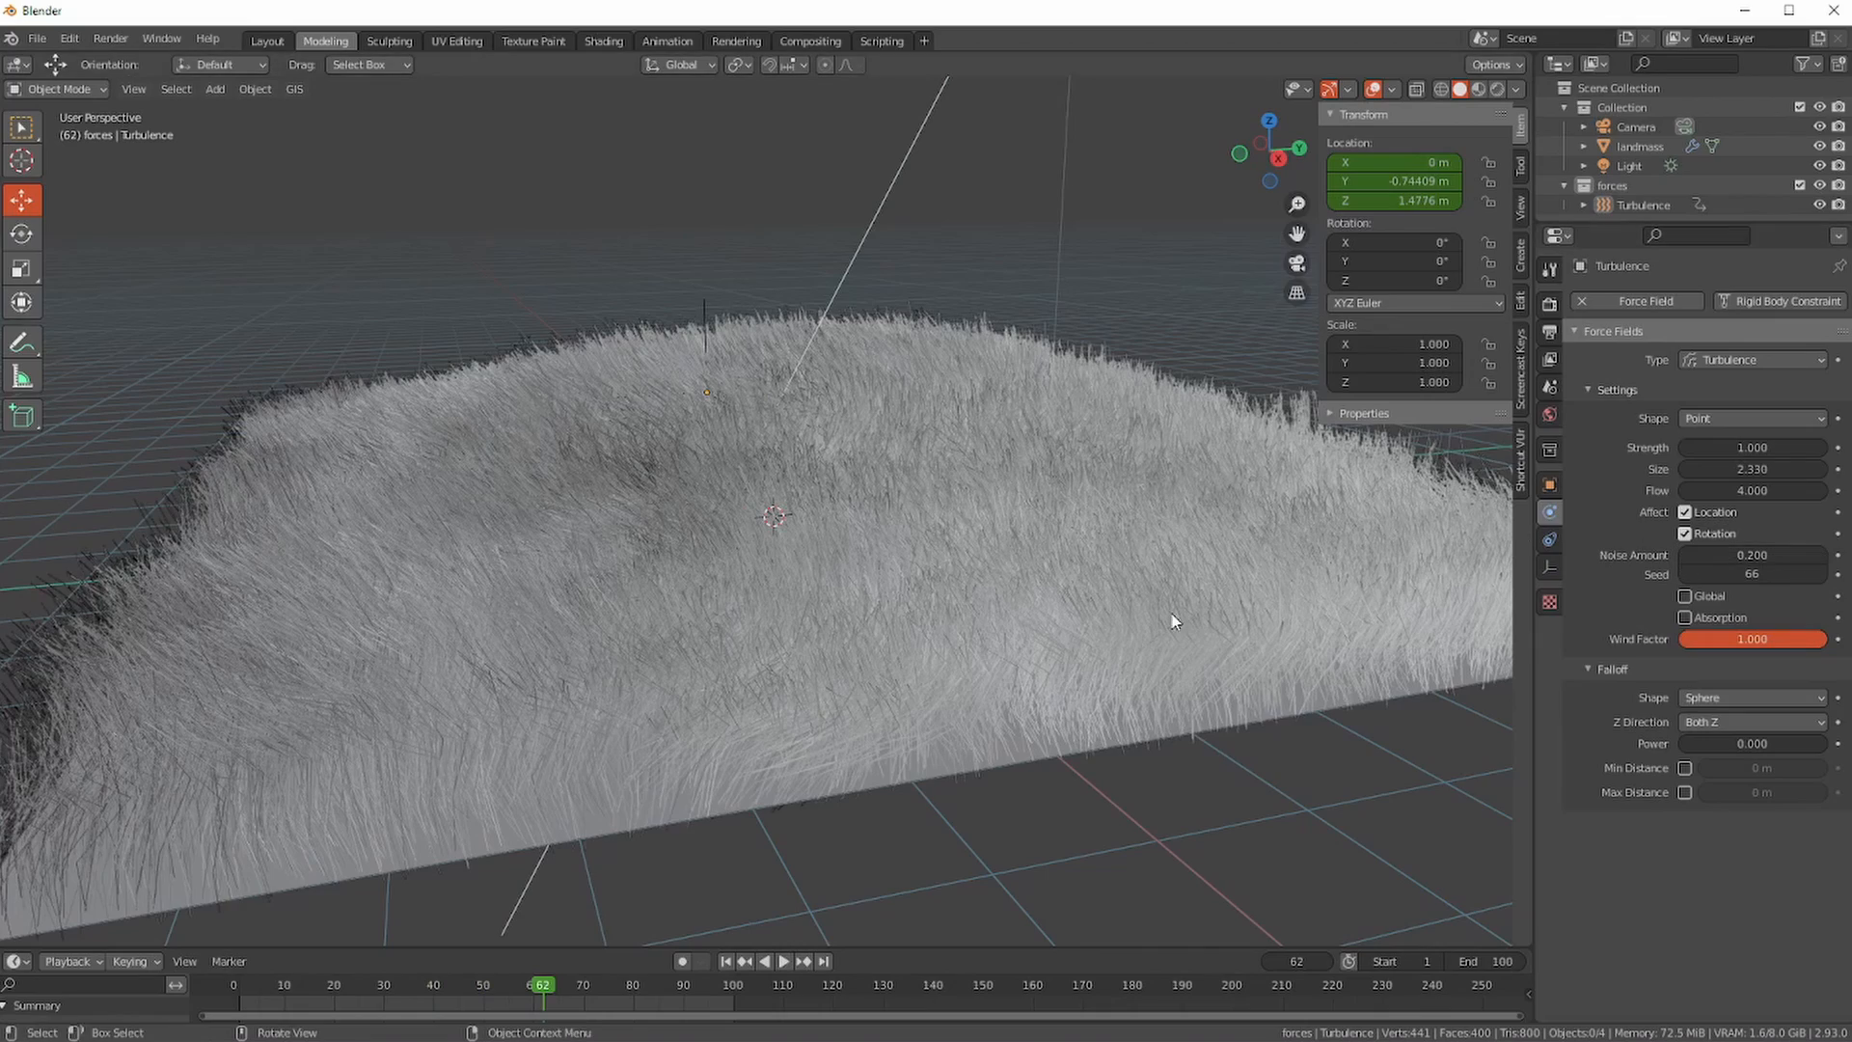
{"action": "left_click", "coordinate": [726, 961]}
{"action": "left_click", "coordinate": [784, 961]}
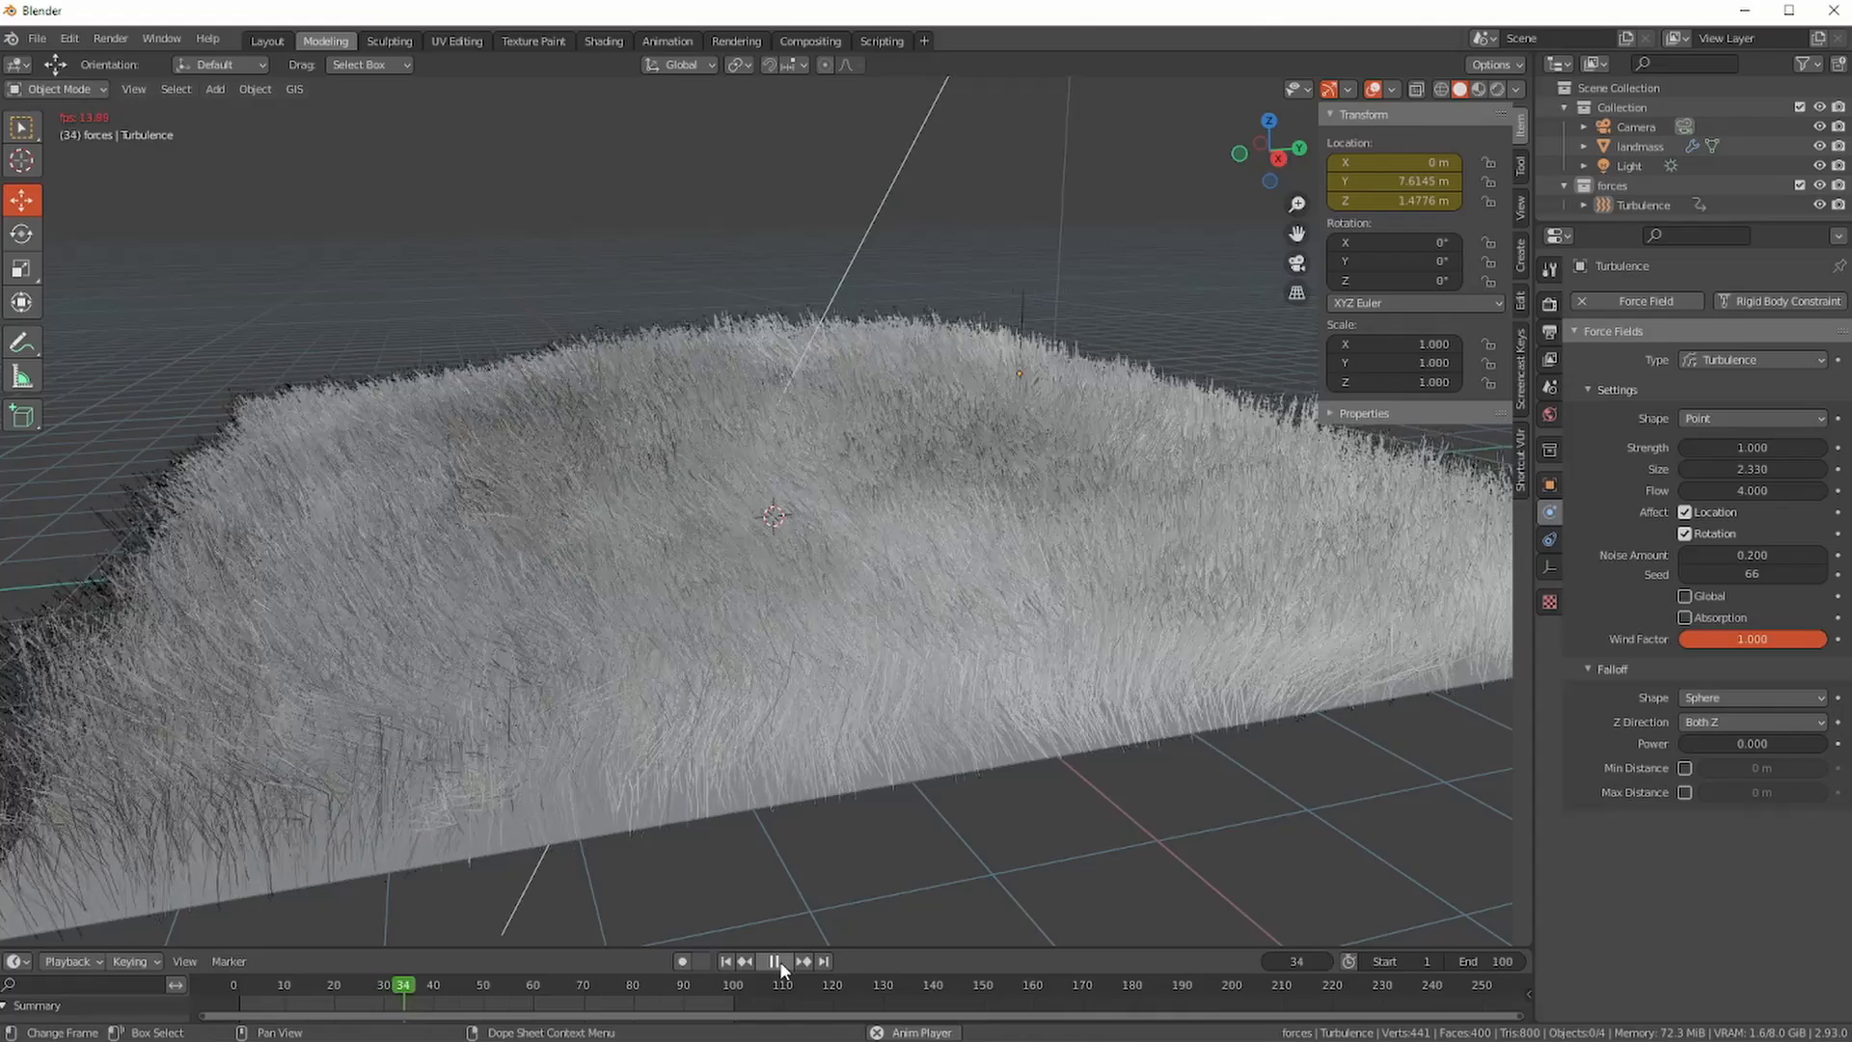
{"action": "left_click", "coordinate": [776, 962]}
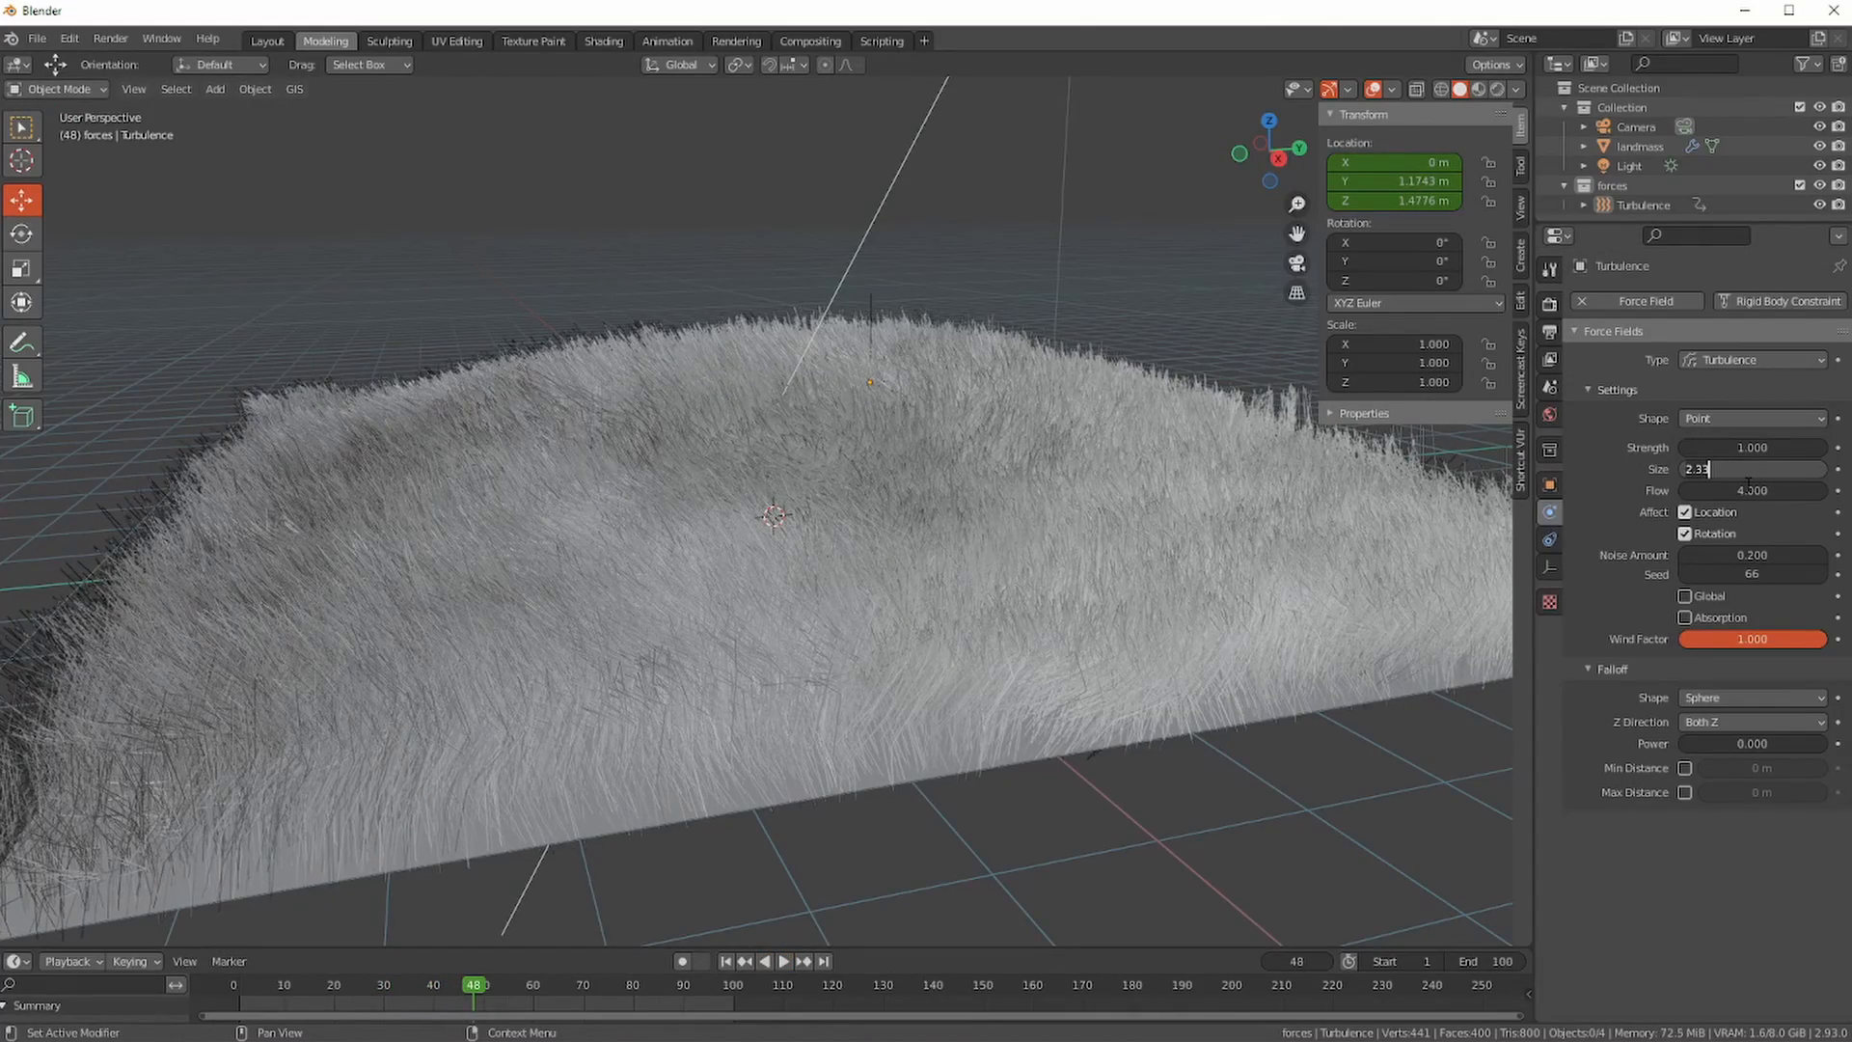
- Set the Turbulence field's Size to 50 and play the animation from the first frame
{"action": "key", "text": "Return"}
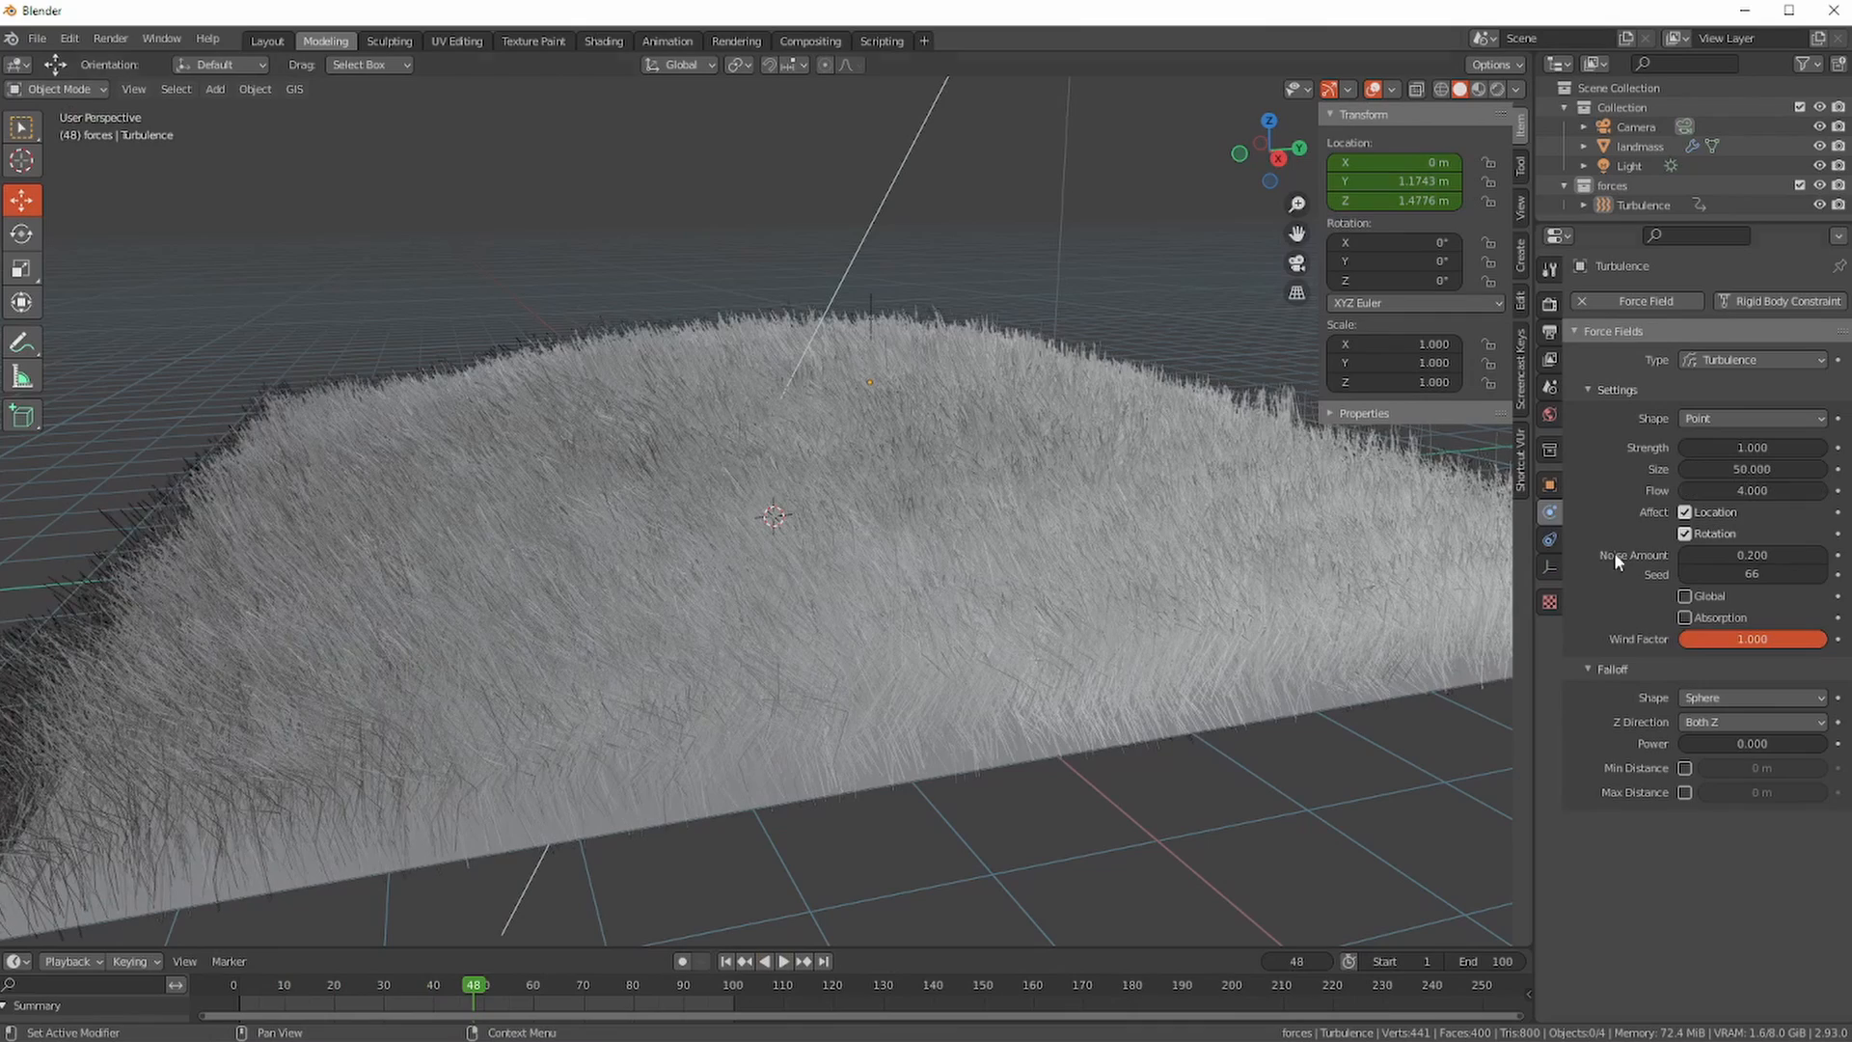
{"action": "left_click", "coordinate": [727, 962]}
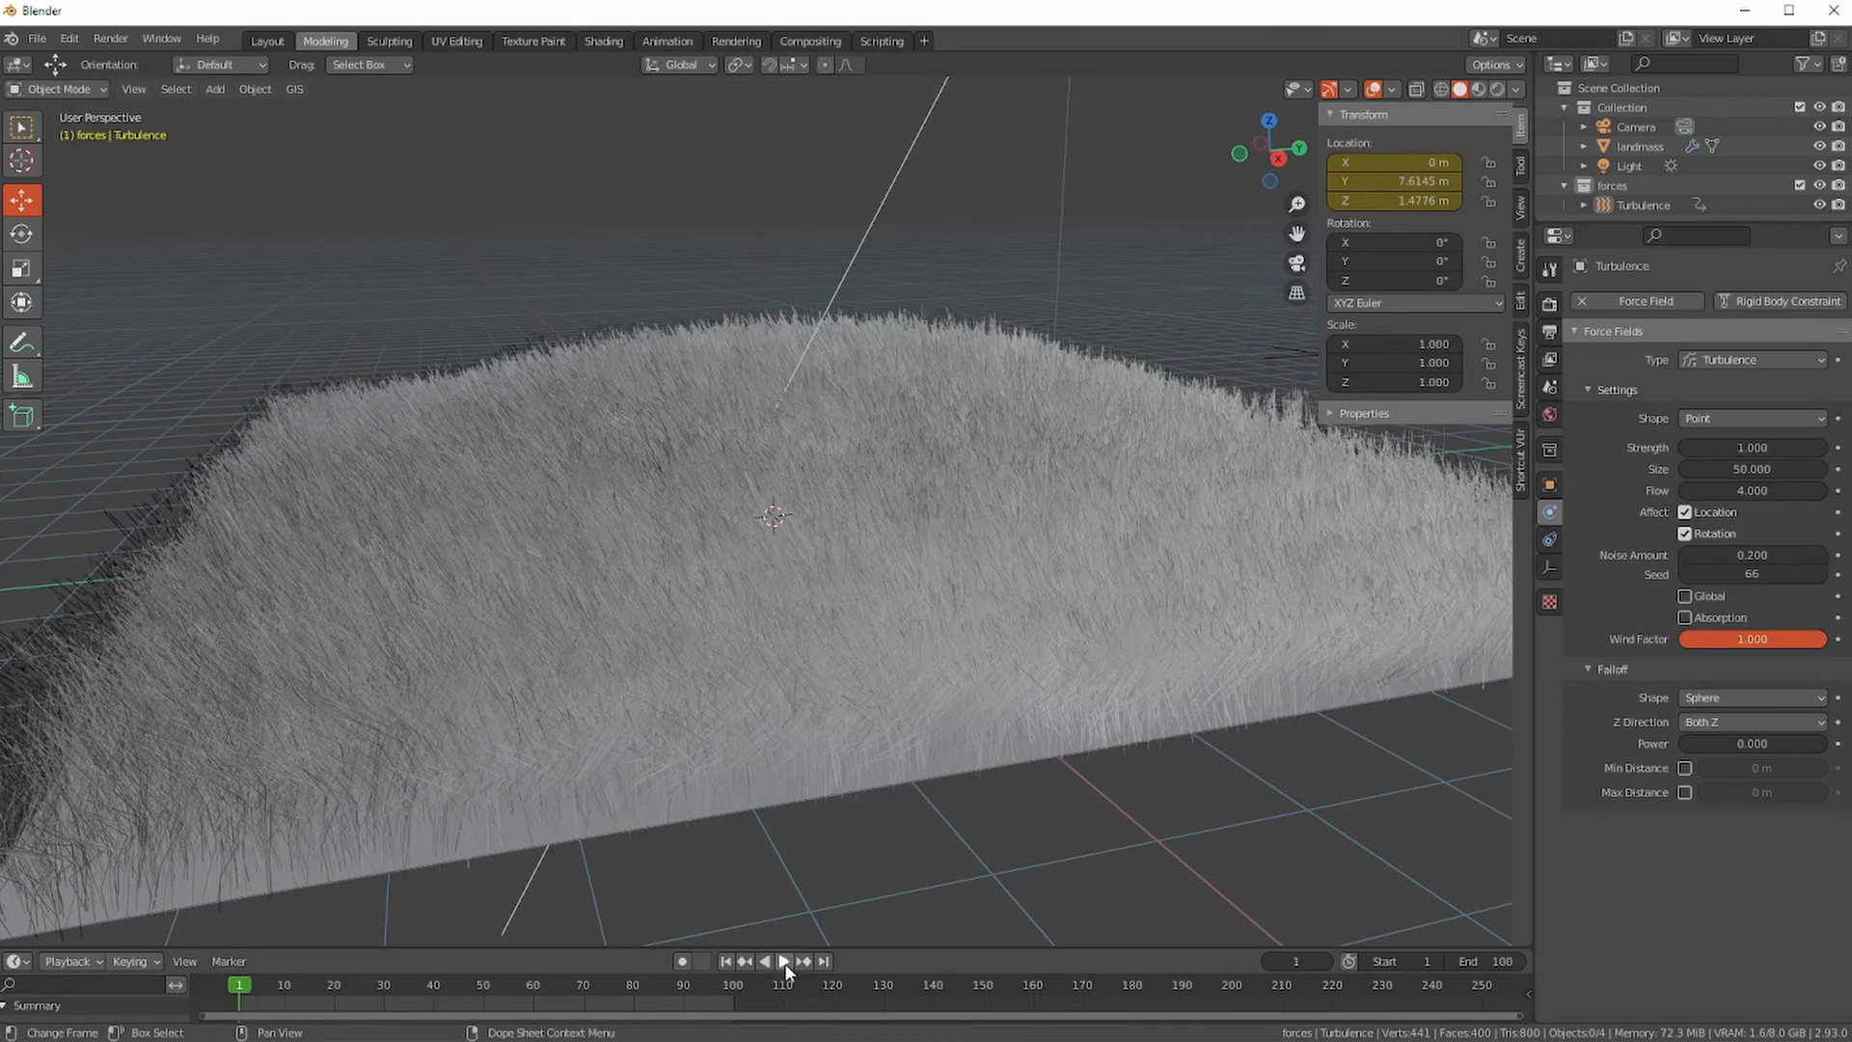
{"action": "left_click", "coordinate": [783, 962]}
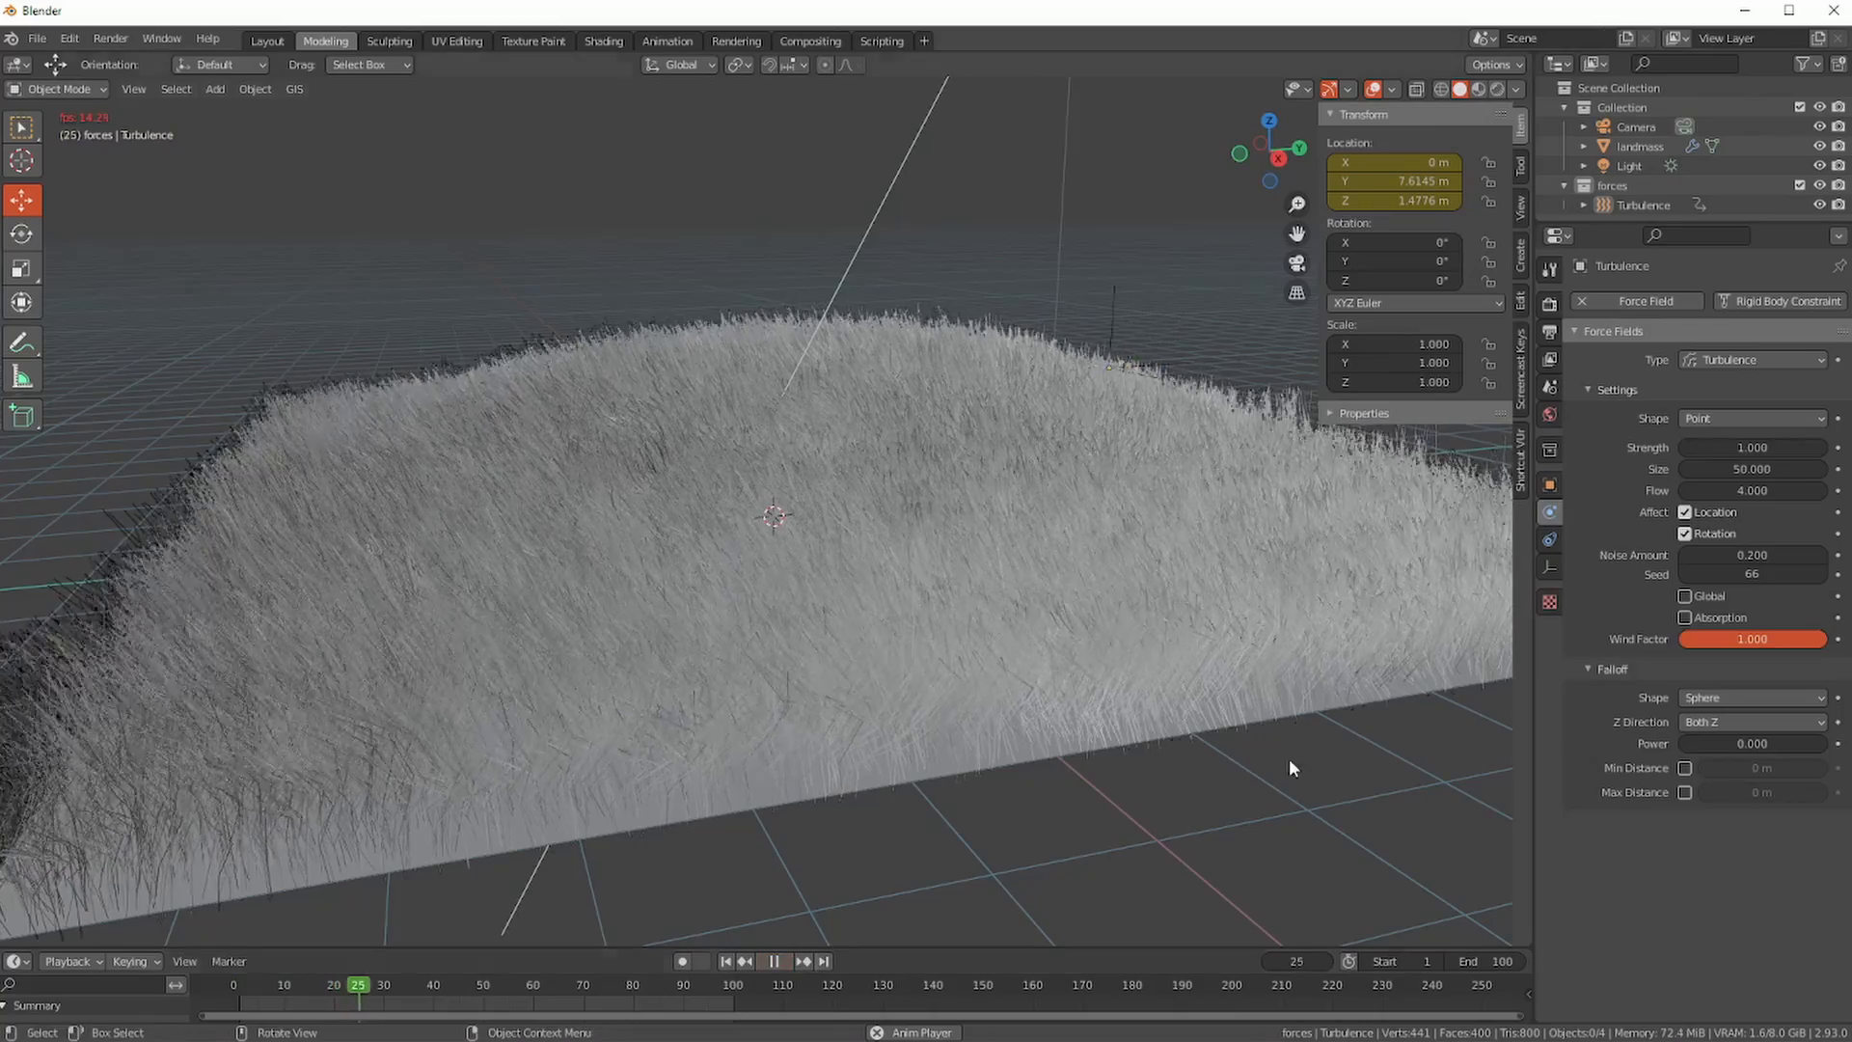
- Set the Turbulence field's Size to 10 and Noise Amount to 0, and view the playing grass in the Shading workspace
{"action": "left_click", "coordinate": [1734, 472]}
{"action": "type", "text": "01"}
{"action": "key", "text": "Return"}
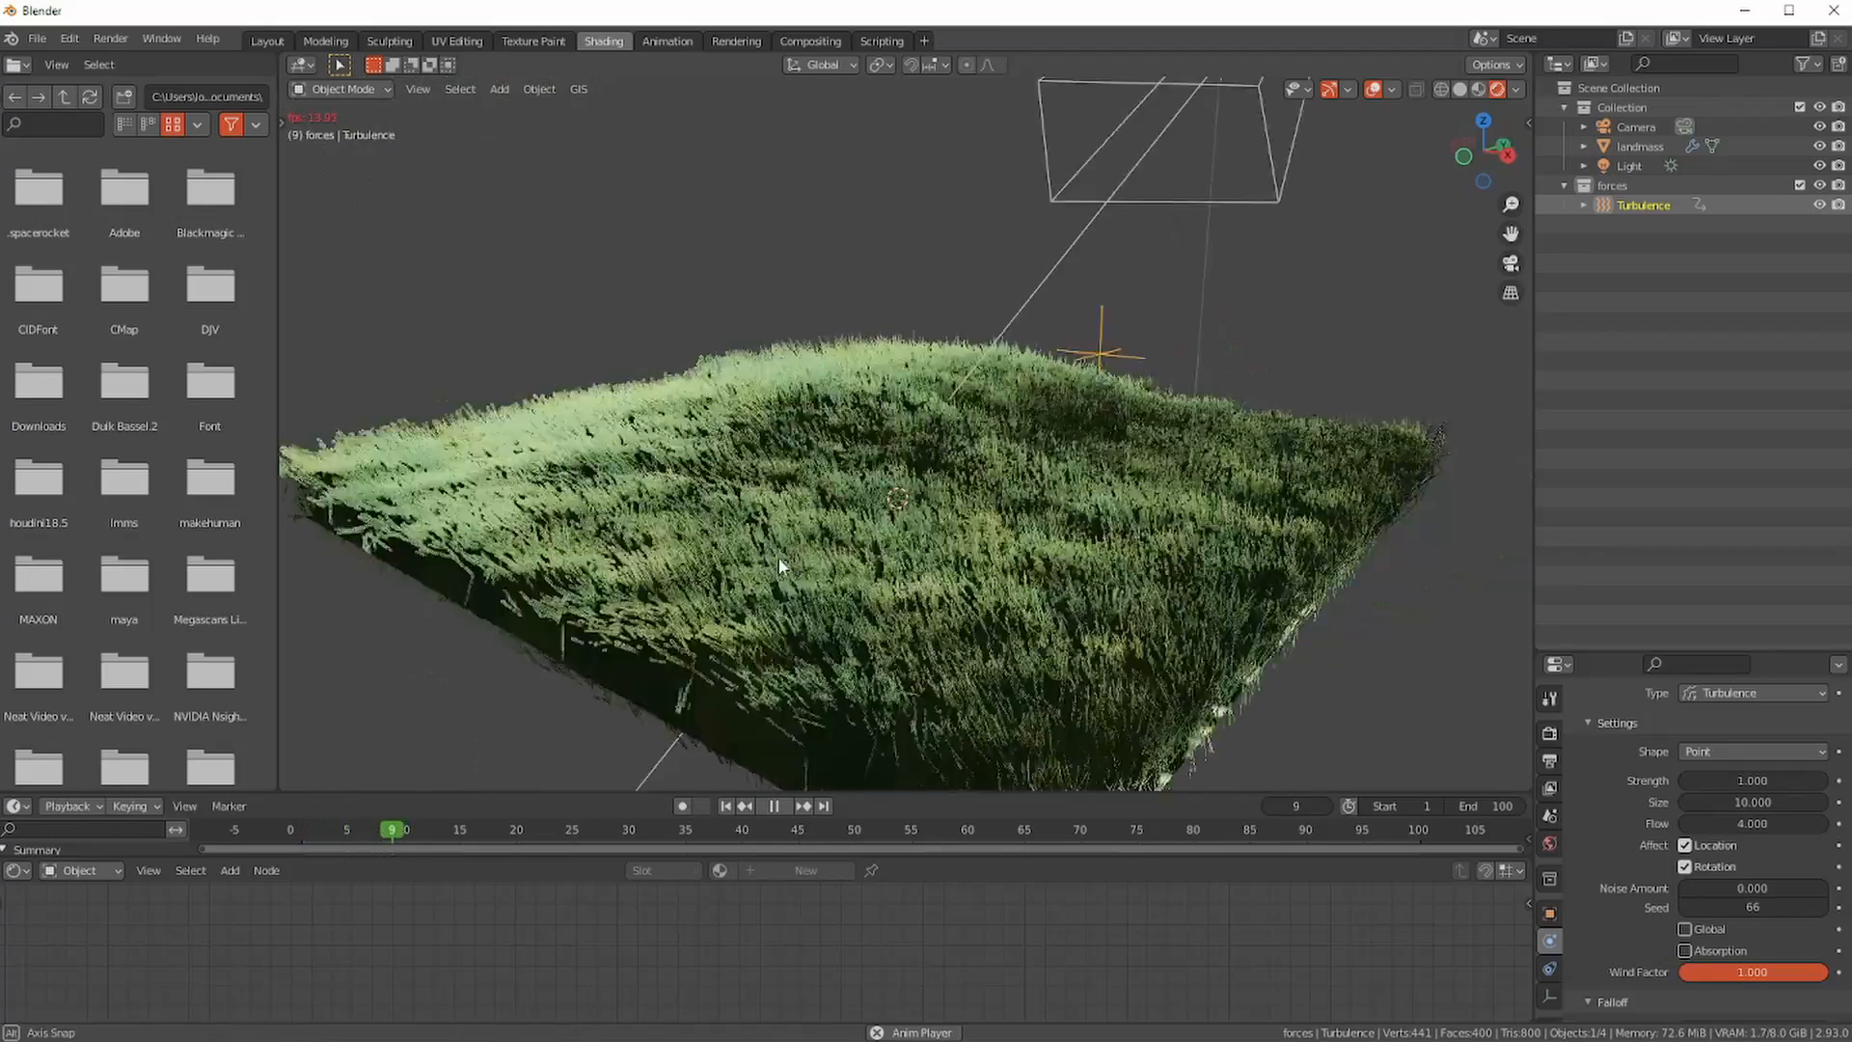
{"action": "middle_click_drag", "start_coordinate": [779, 566], "coordinate": [917, 644]}
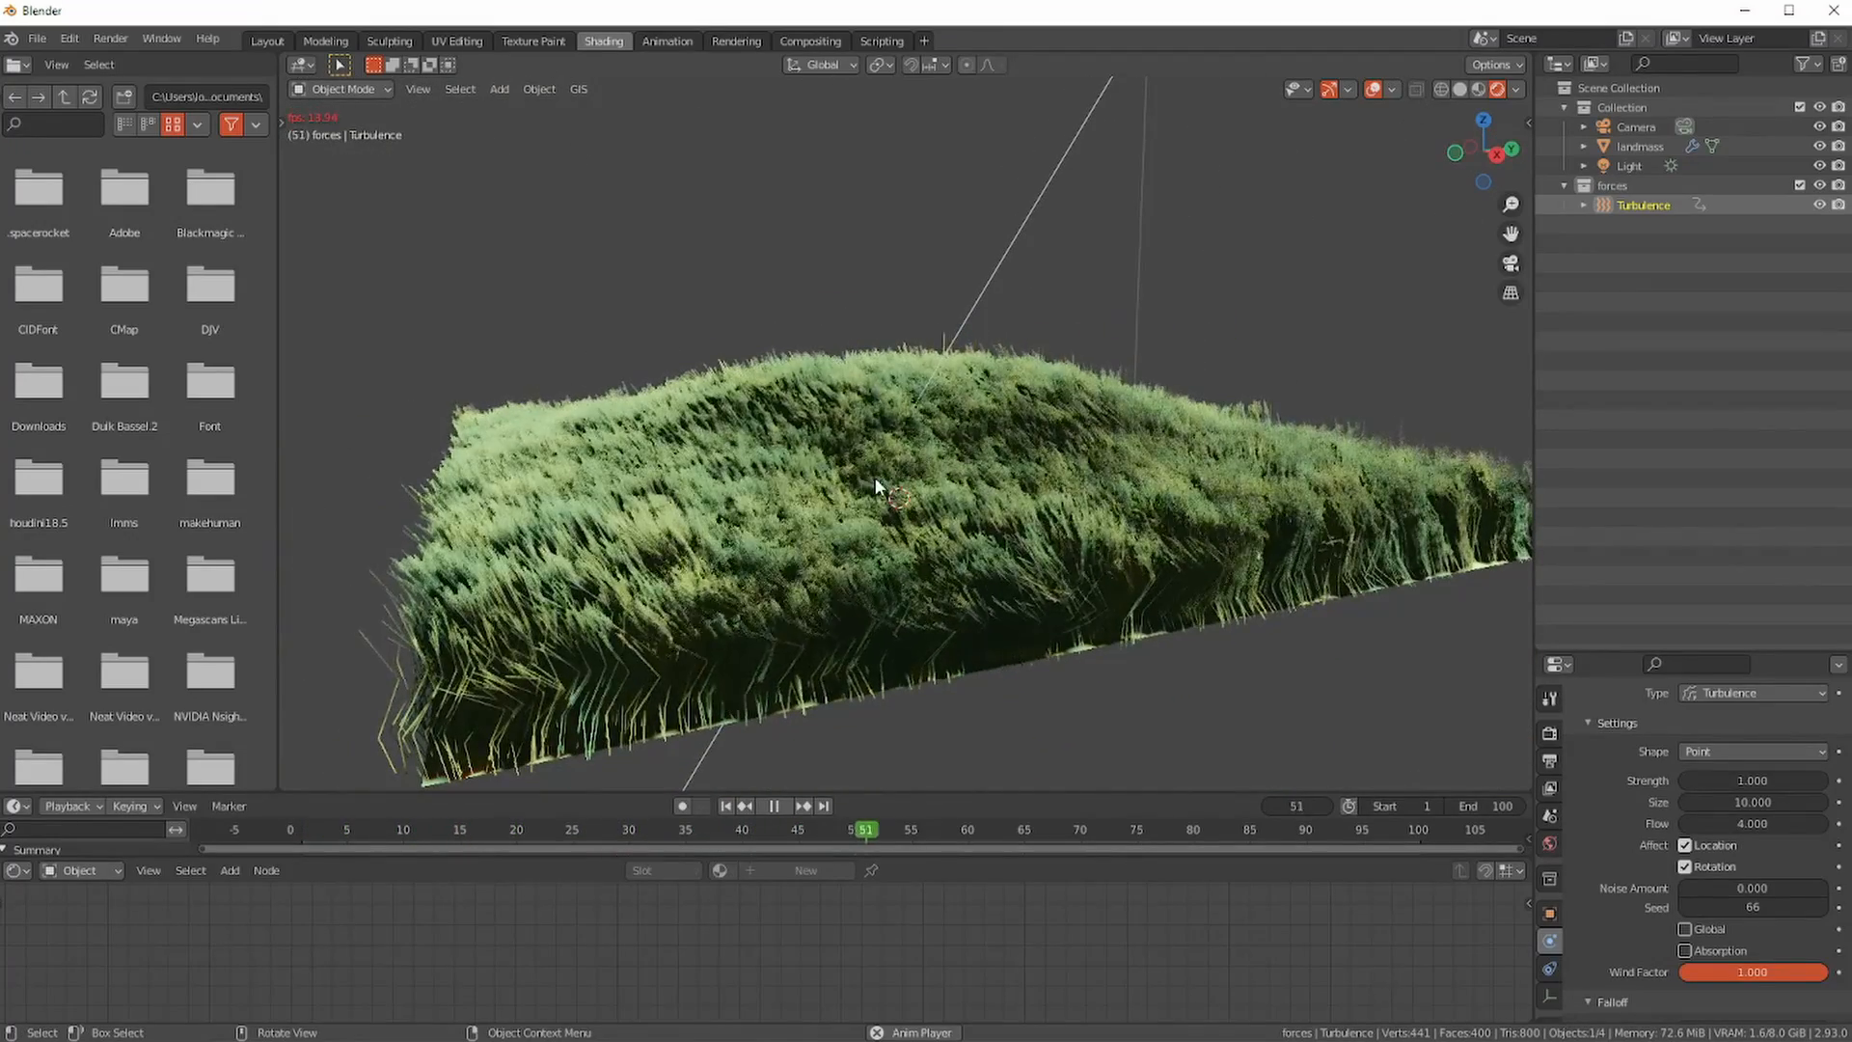
- Set the Turbulence field's Size to 5 during playback and stop the animation
{"action": "left_click", "coordinate": [1738, 802]}
{"action": "type", "text": "10.0"}
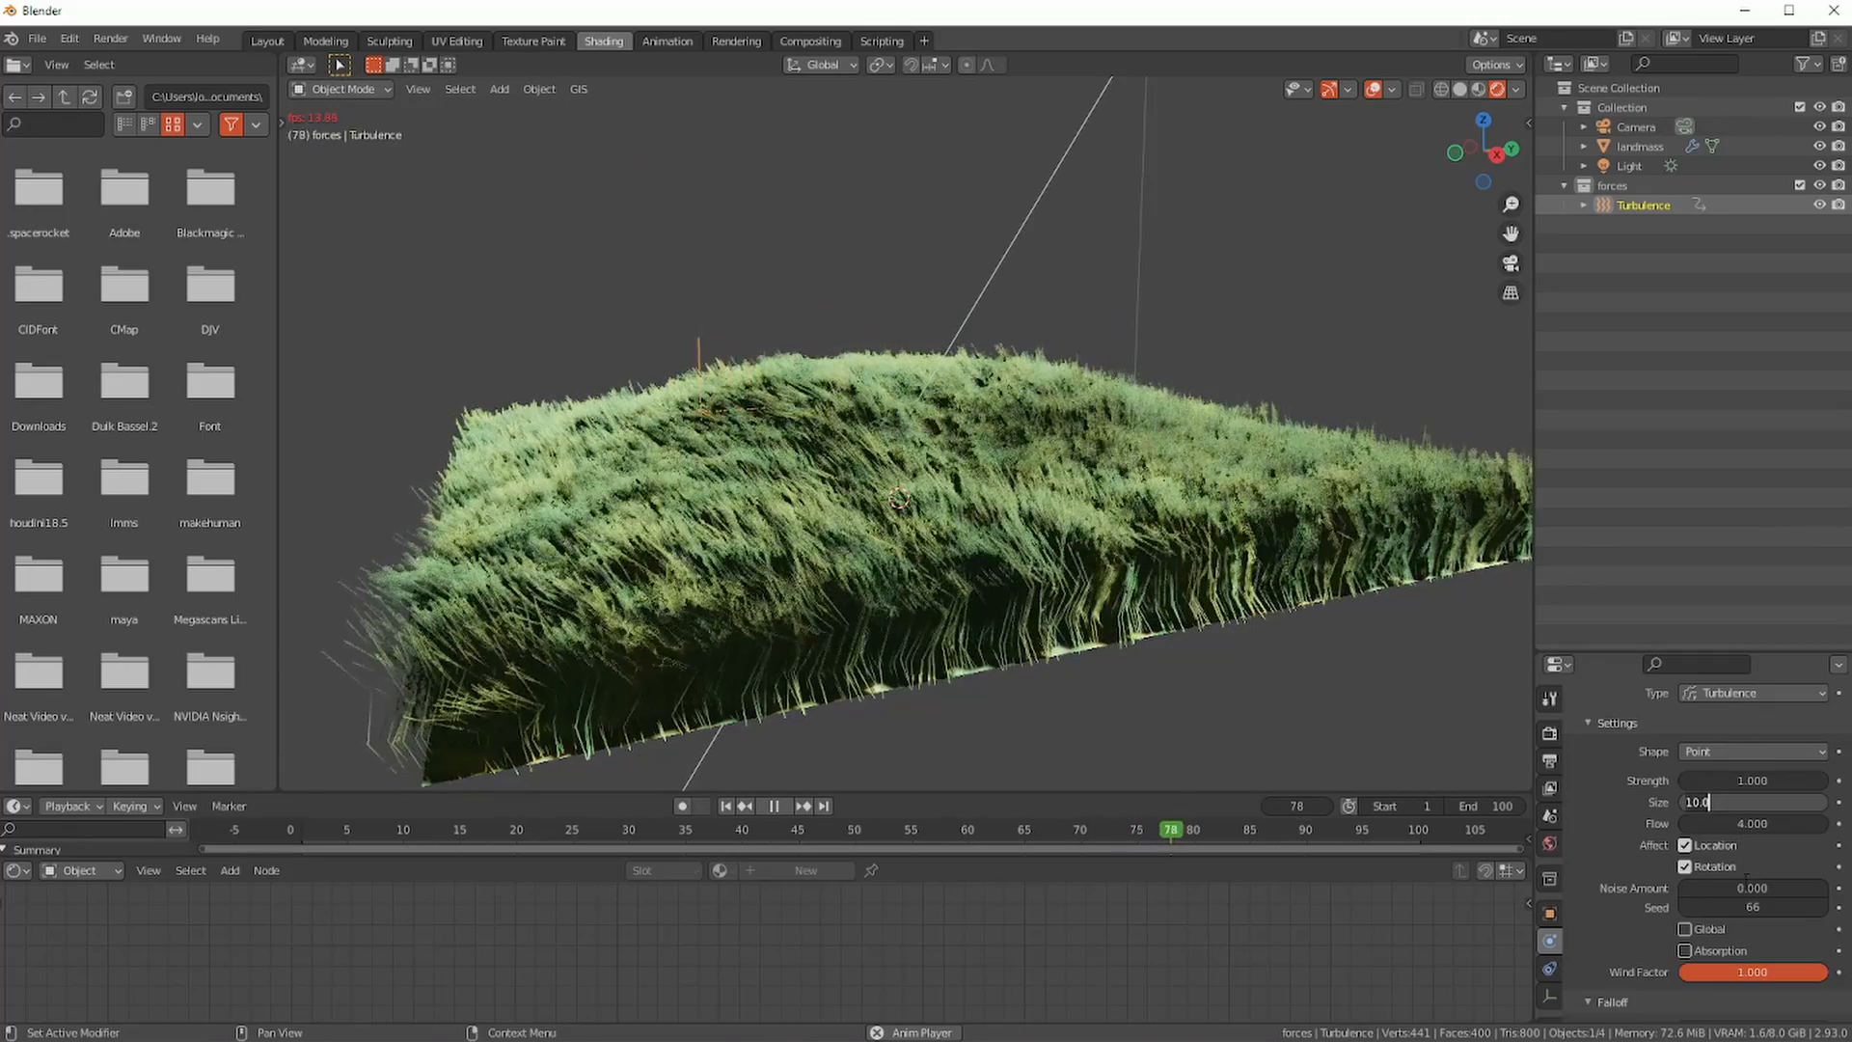
{"action": "key", "text": "Escape"}
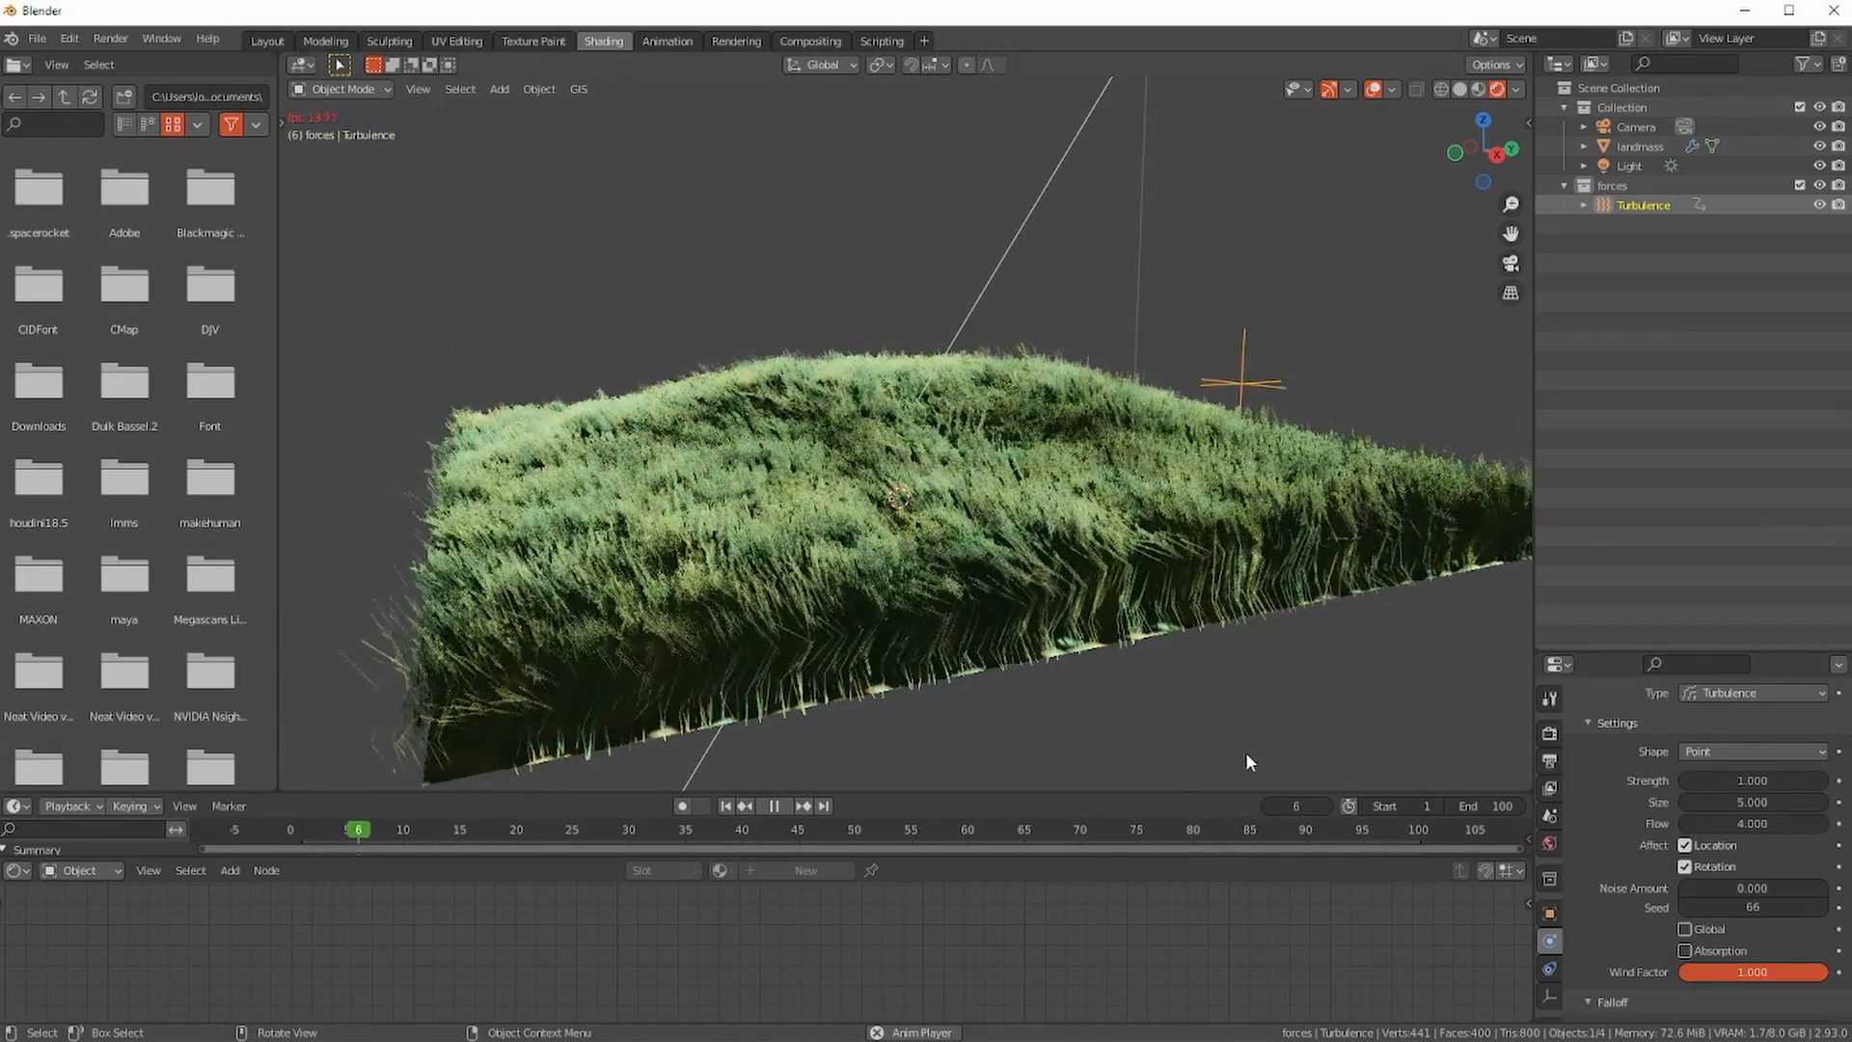
{"action": "left_click", "coordinate": [774, 805]}
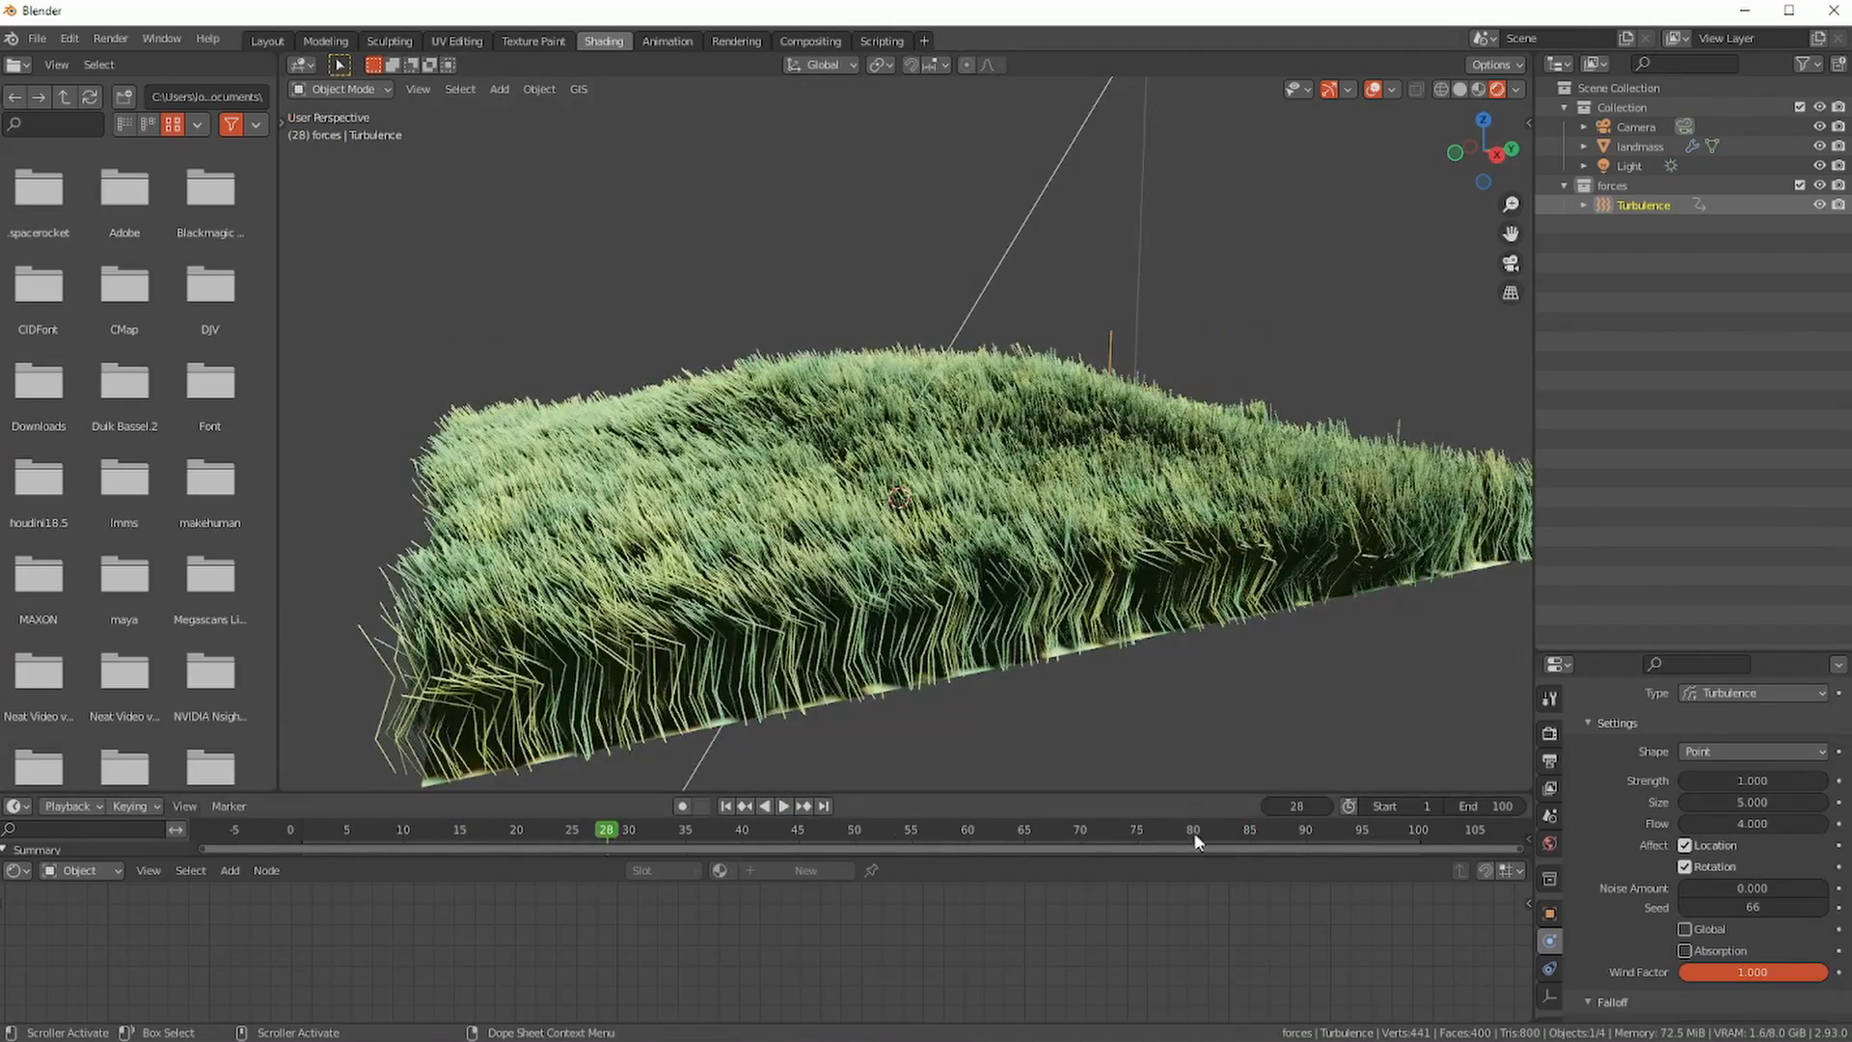
- Go to the first frame, set the Turbulence field's Size to 2.5 and play the animation
{"action": "left_click", "coordinate": [725, 806]}
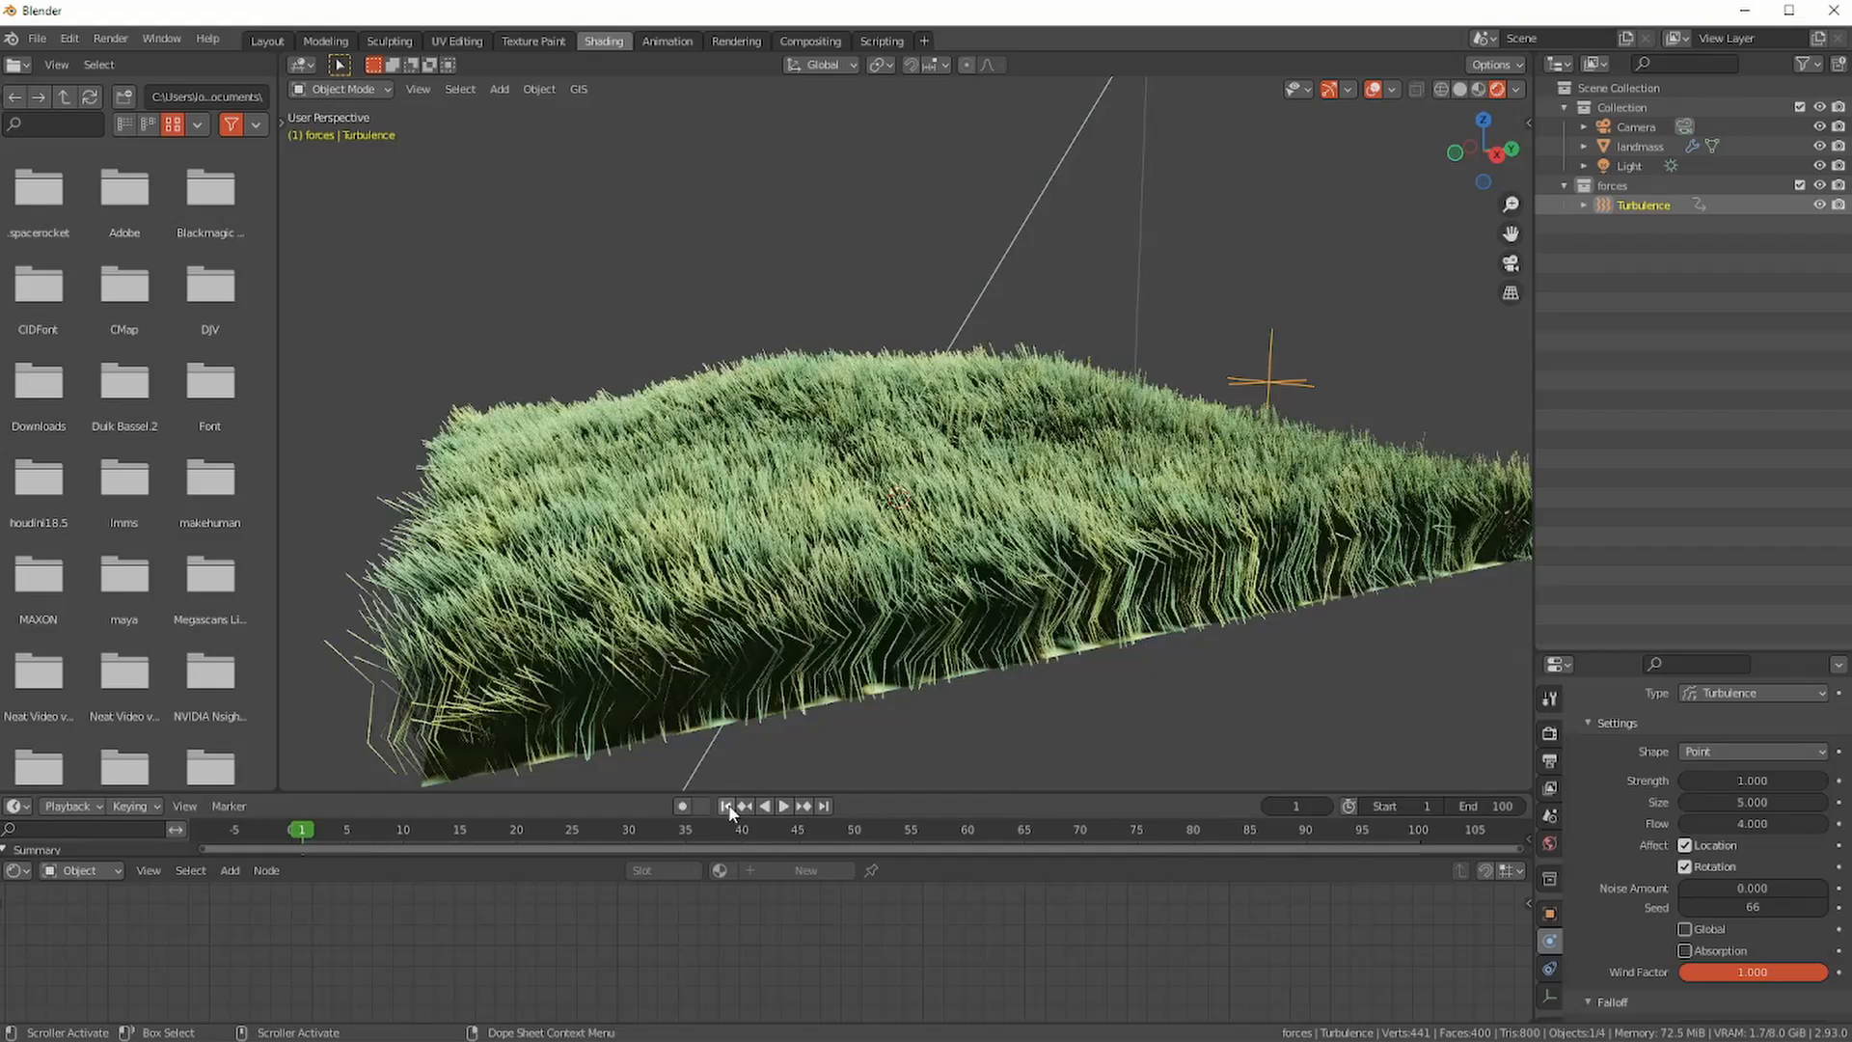
{"action": "type", "text": ".5"}
{"action": "key", "text": "Return"}
{"action": "left_click", "coordinate": [1709, 818]}
{"action": "type", "text": "4.0"}
{"action": "left_click", "coordinate": [780, 805]}
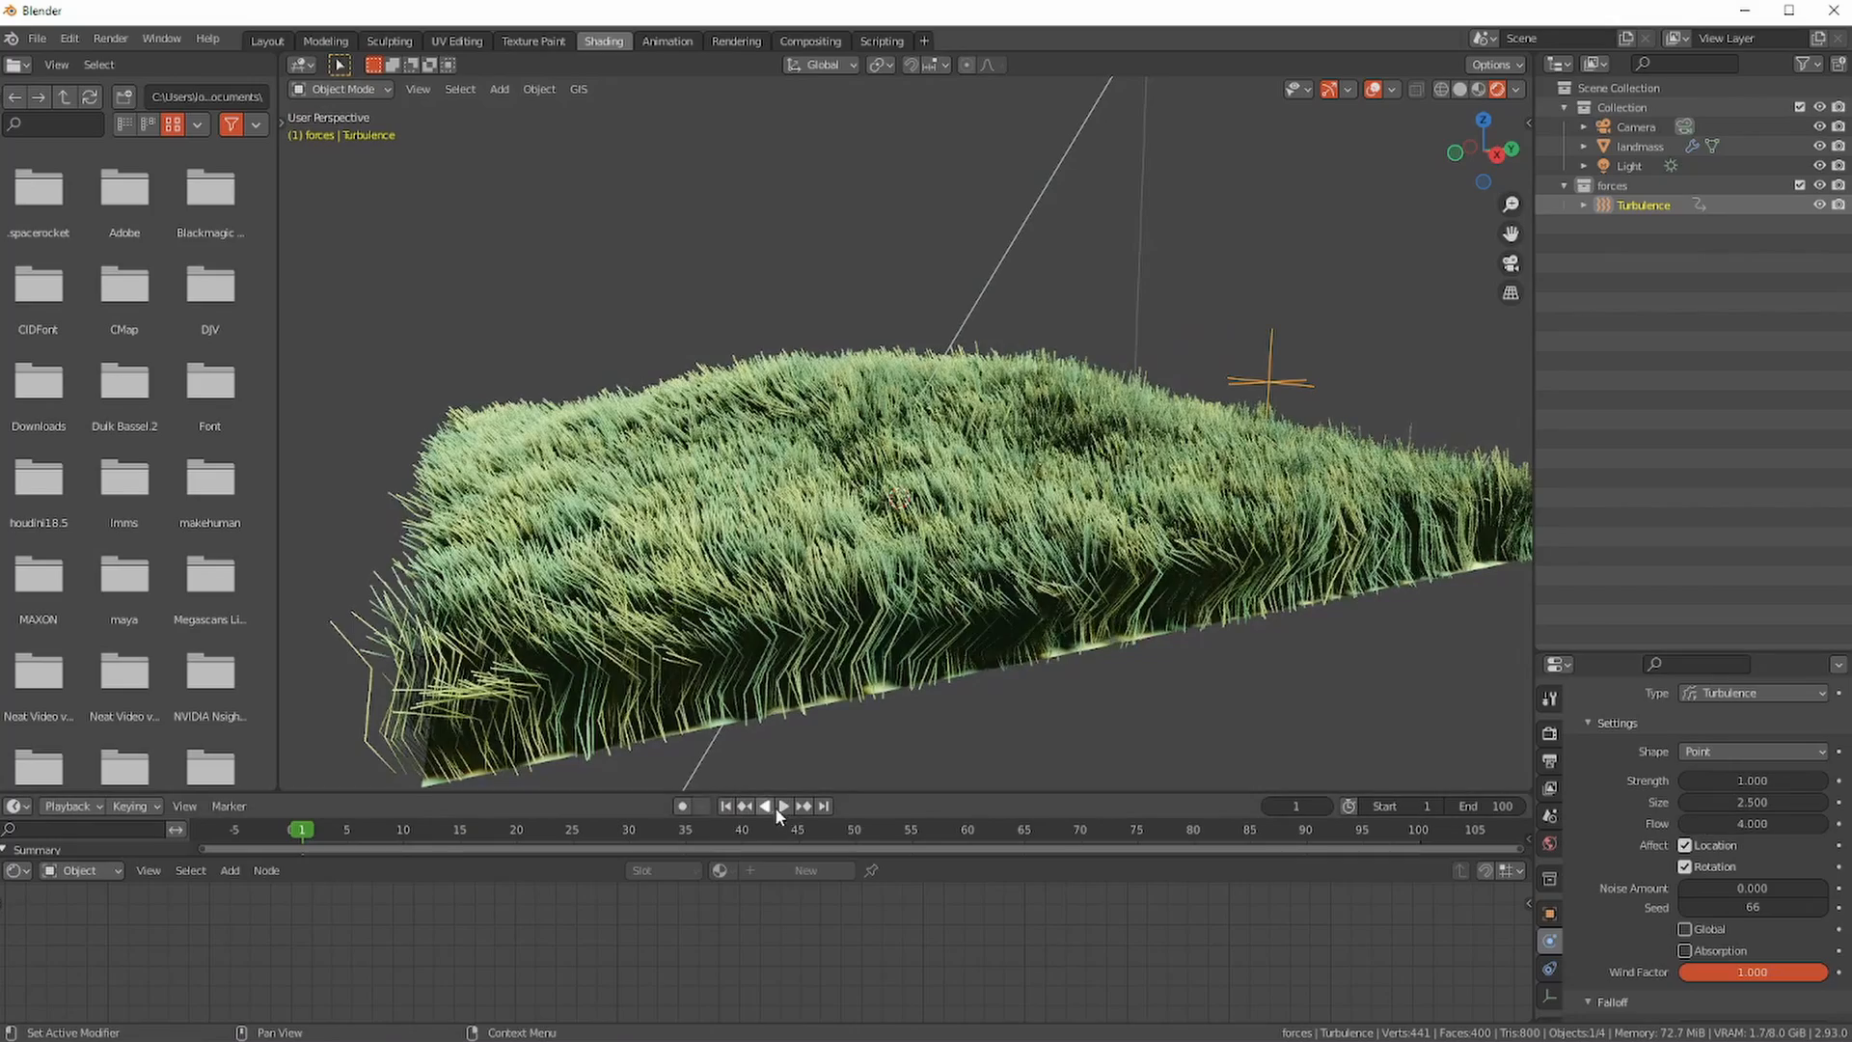
{"action": "middle_click_drag", "start_coordinate": [1174, 762], "coordinate": [1183, 768]}
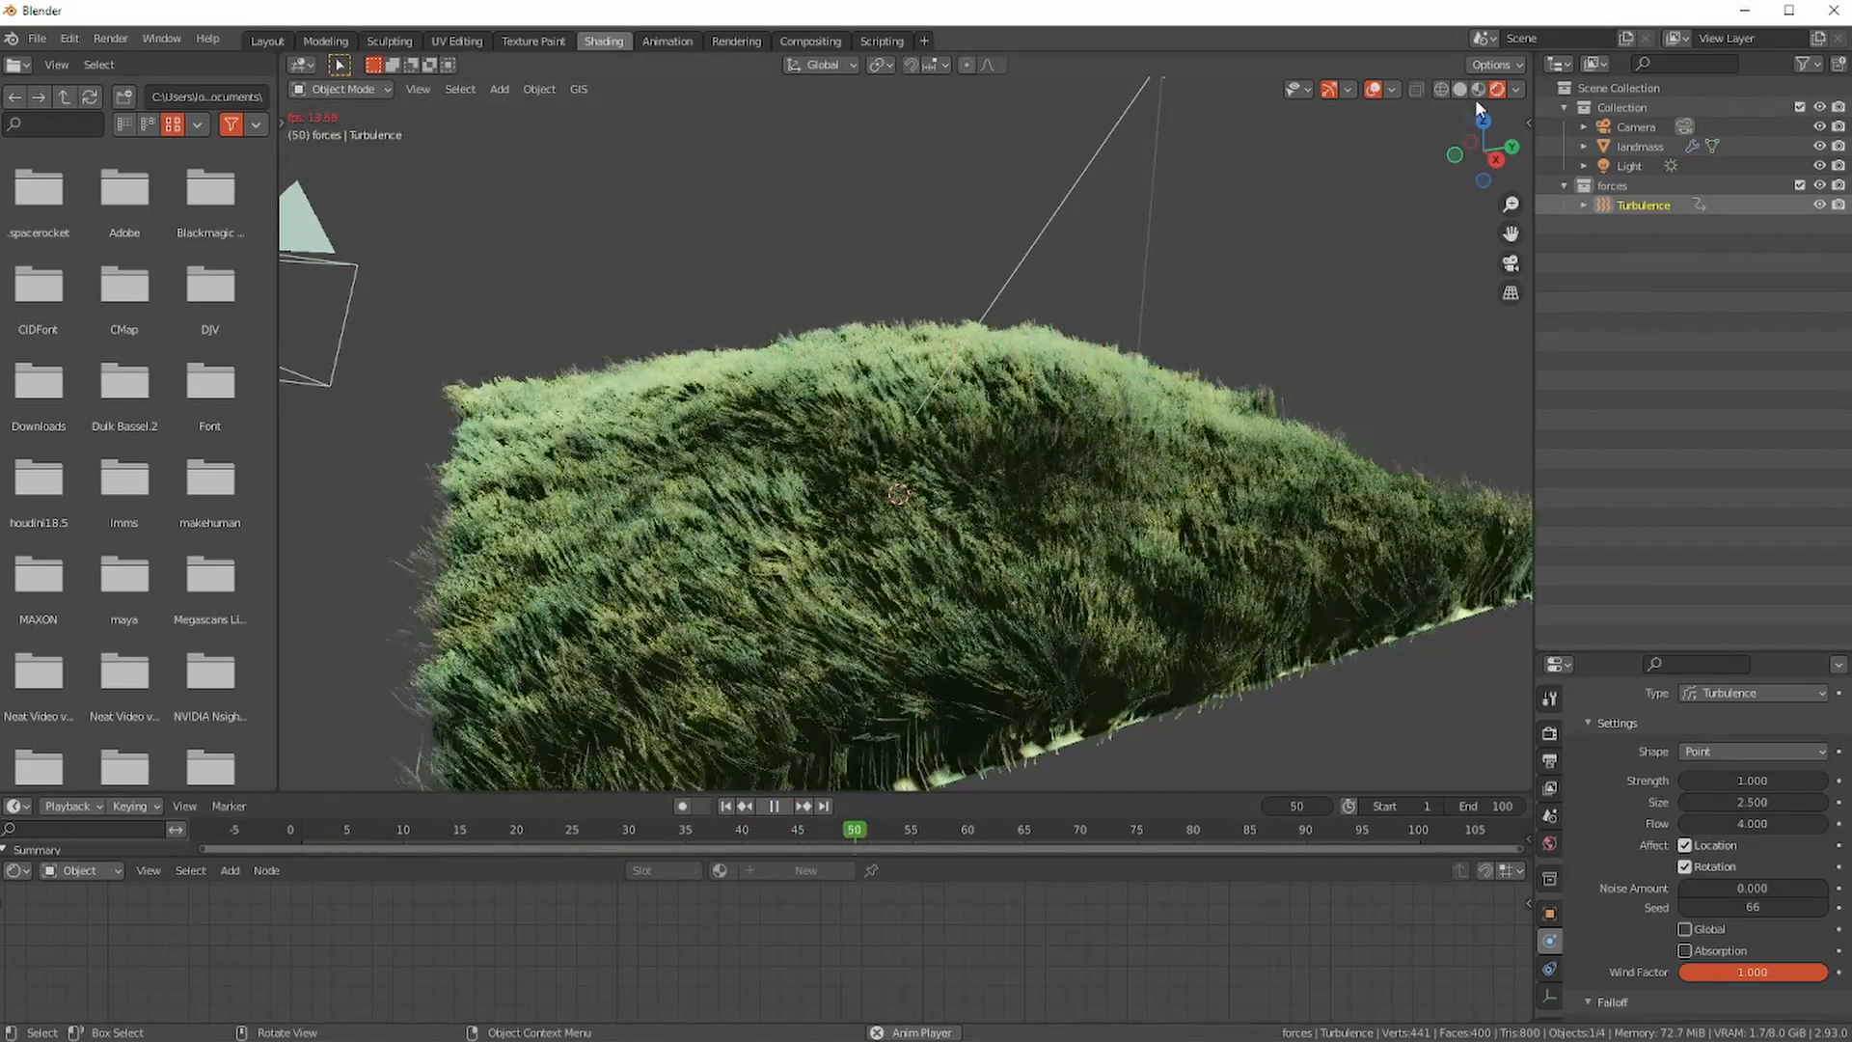
- Check the moving grass in Material Preview and Solid shading, and stop the playback
{"action": "left_click", "coordinate": [1477, 90]}
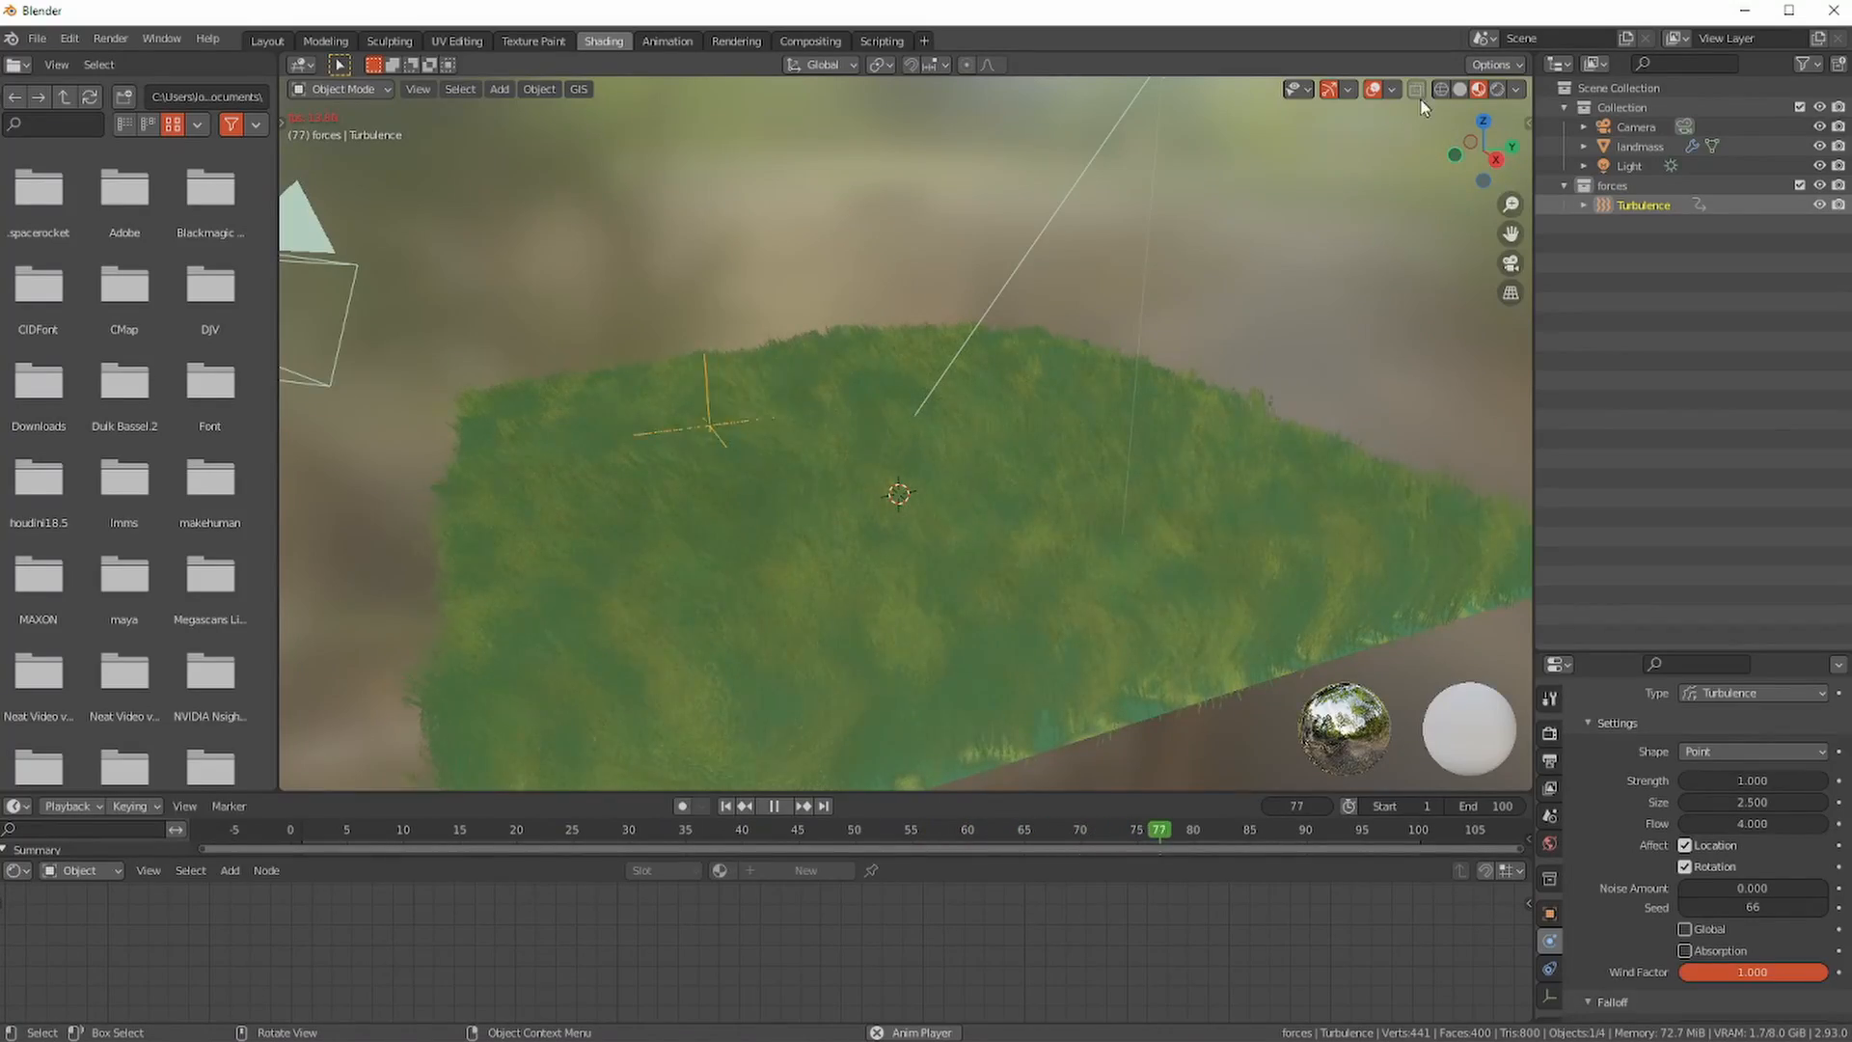
{"action": "left_click", "coordinate": [1459, 89]}
{"action": "middle_click_drag", "start_coordinate": [1028, 553], "coordinate": [801, 629]}
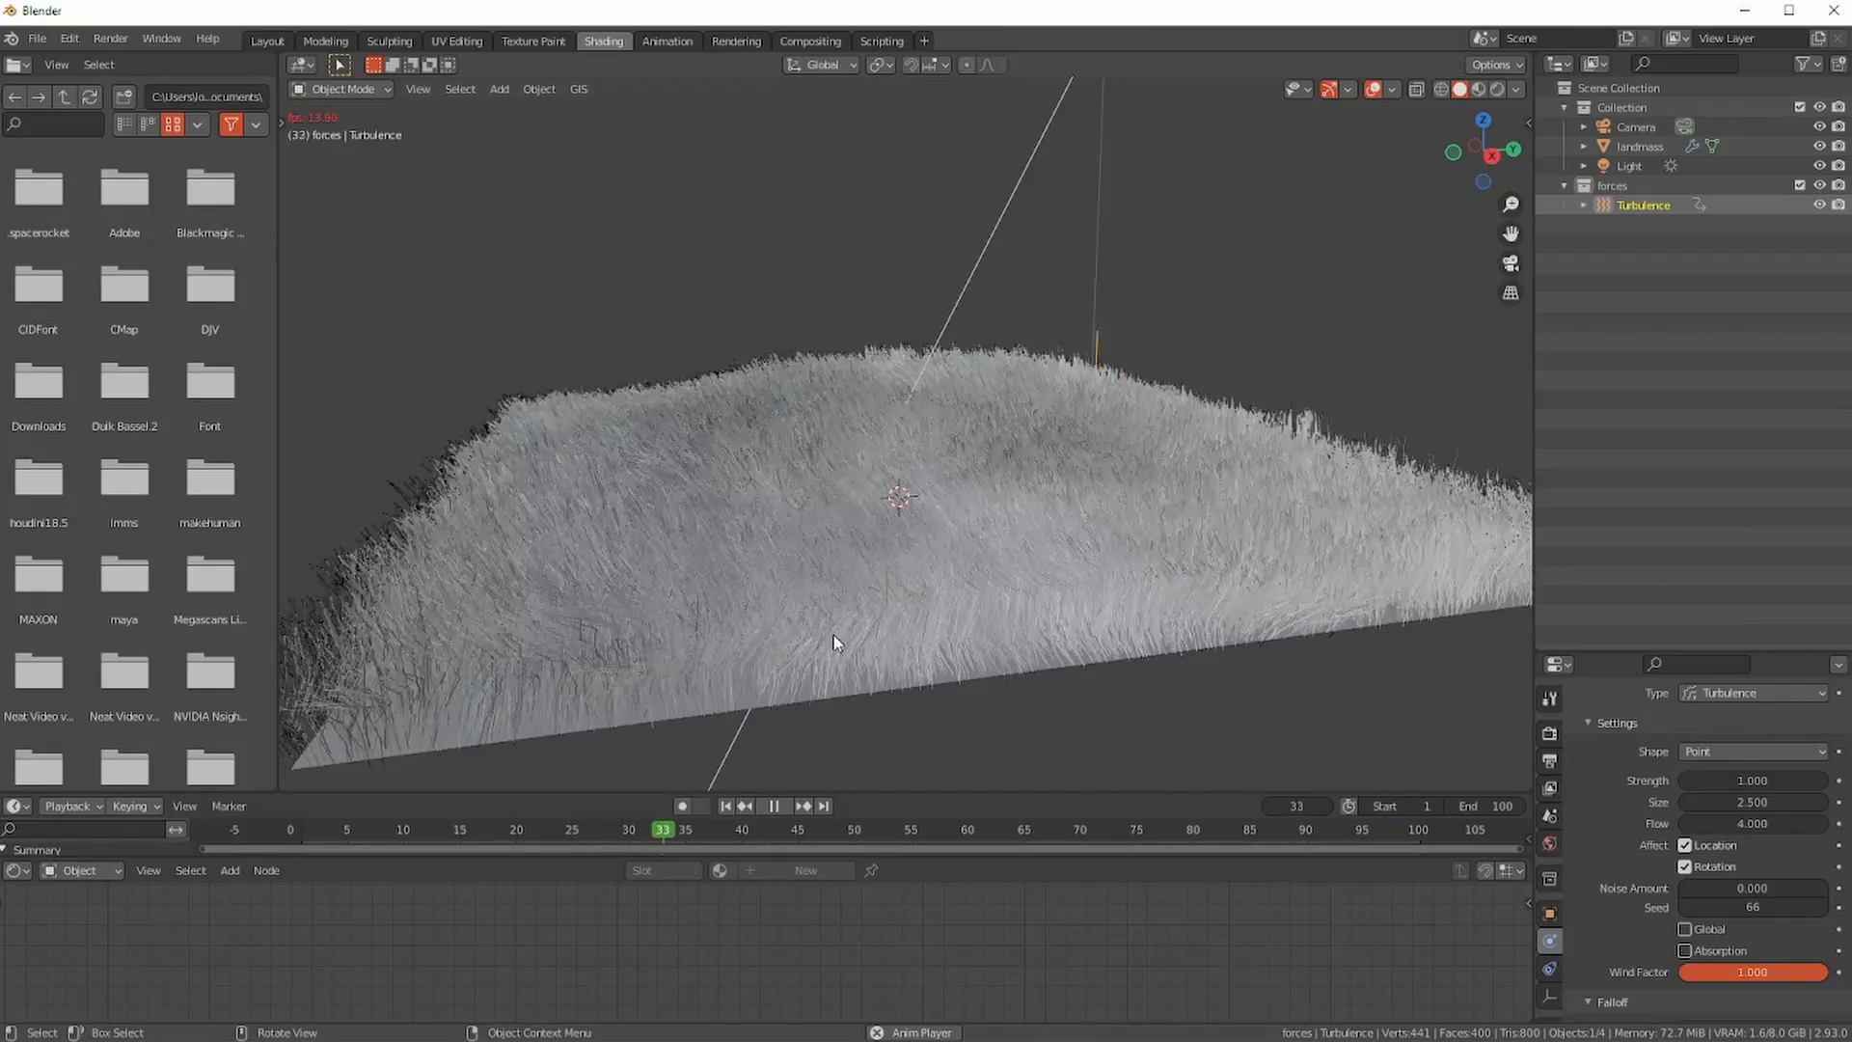
{"action": "left_click", "coordinate": [773, 805]}
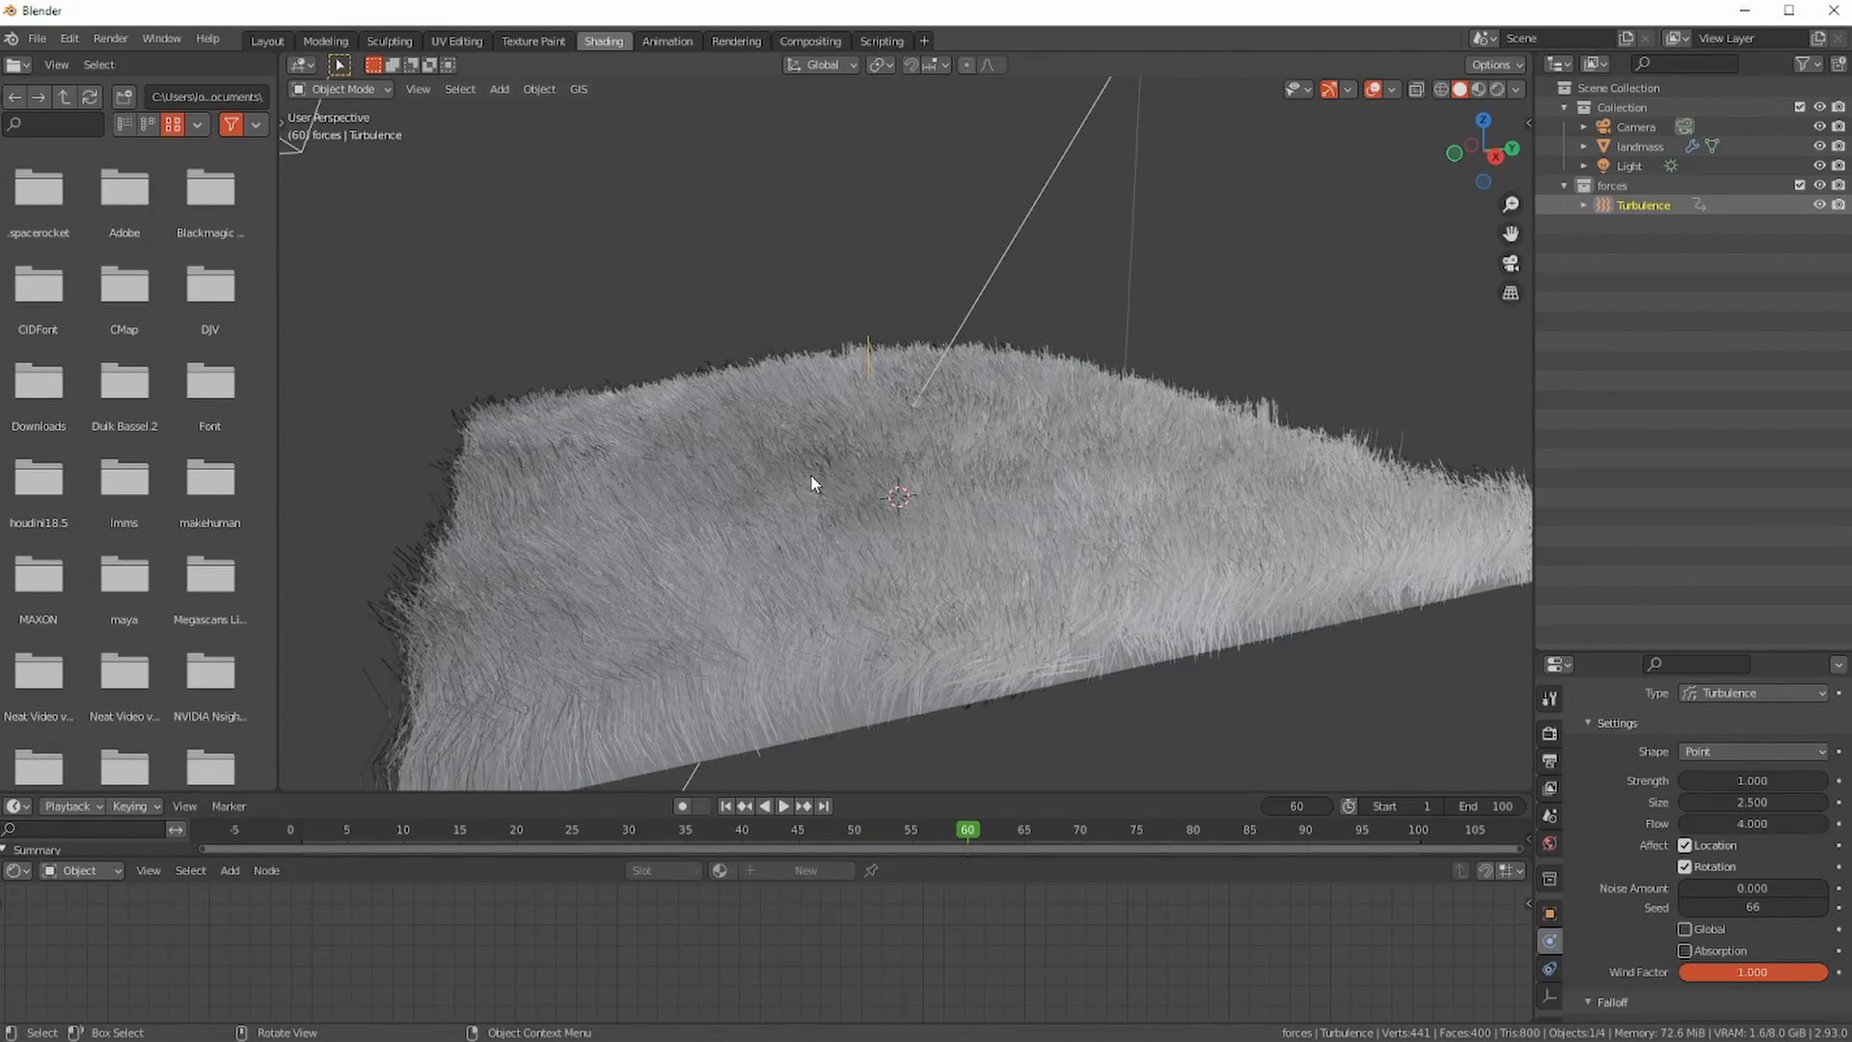
- Look through the camera, lock it to the view and reframe it to a low side view of the grassy hill
{"action": "key", "text": "KP_0"}
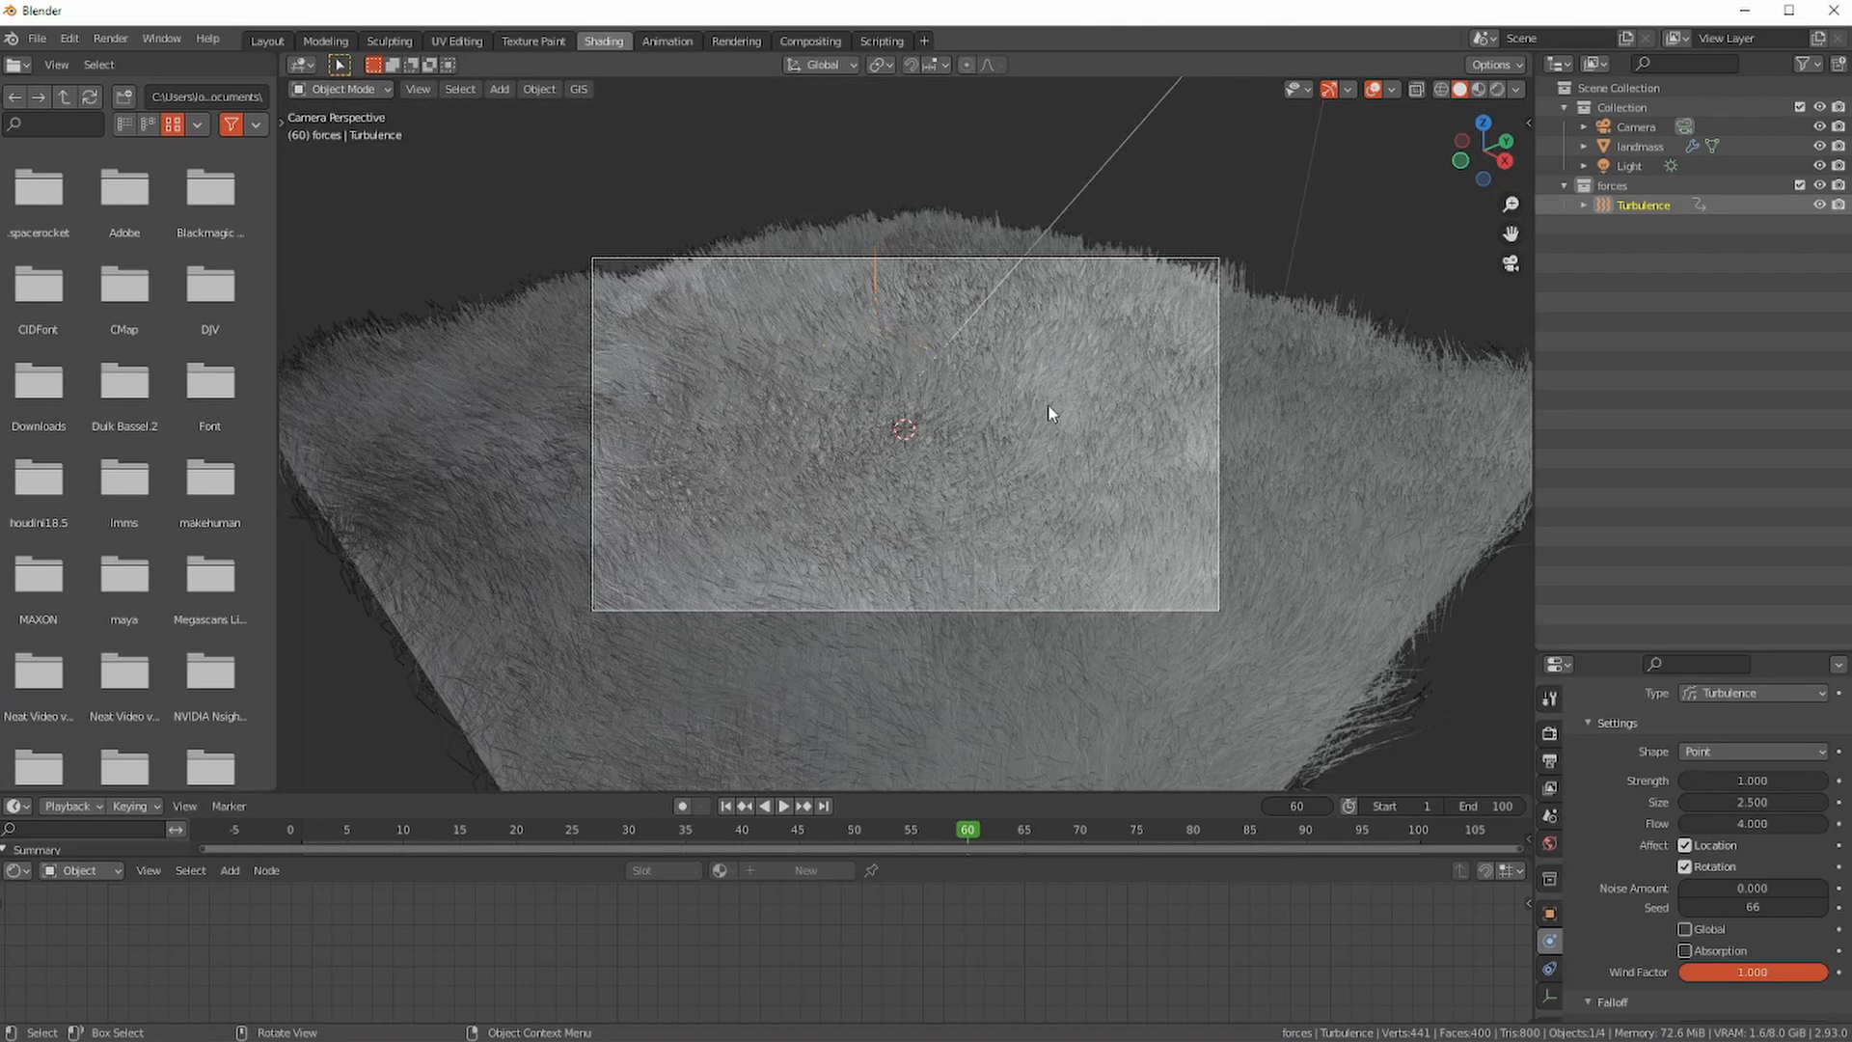
{"action": "key", "text": "n"}
{"action": "left_click", "coordinate": [1520, 206]}
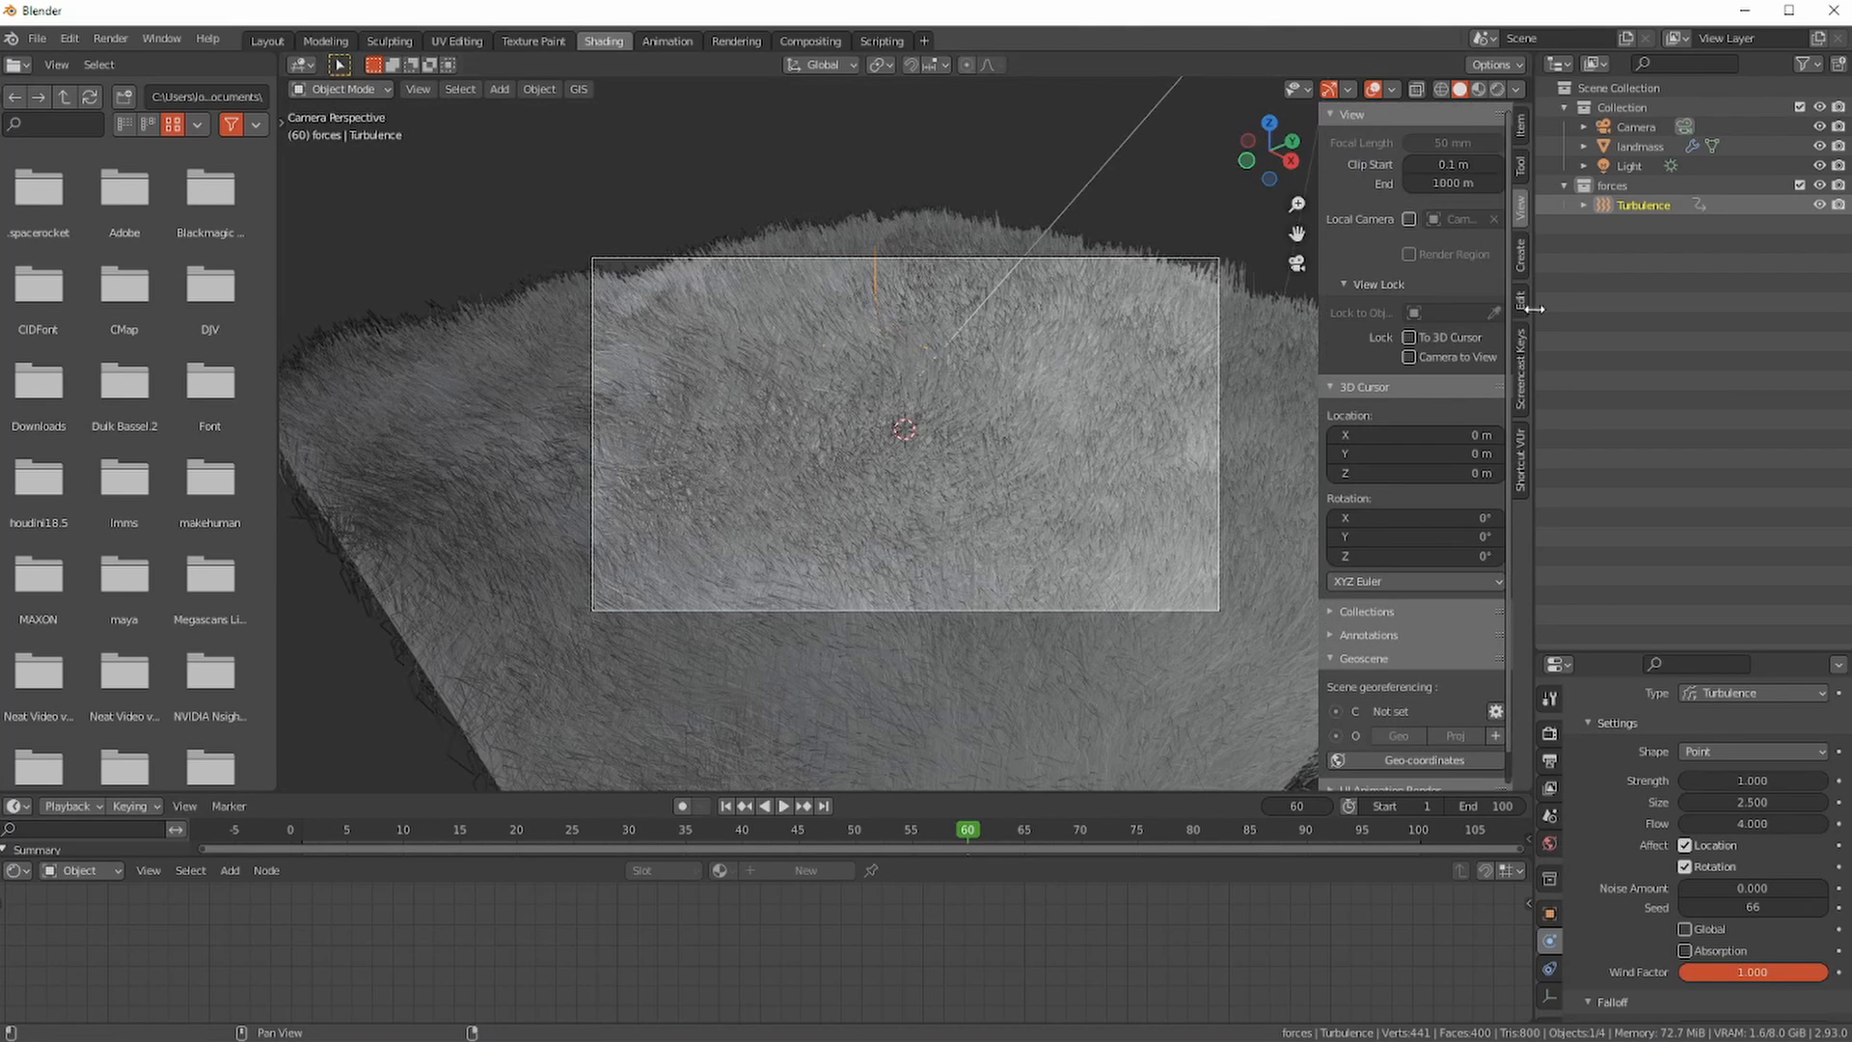
{"action": "left_click", "coordinate": [1409, 358]}
{"action": "middle_click_drag", "start_coordinate": [783, 592], "coordinate": [718, 624]}
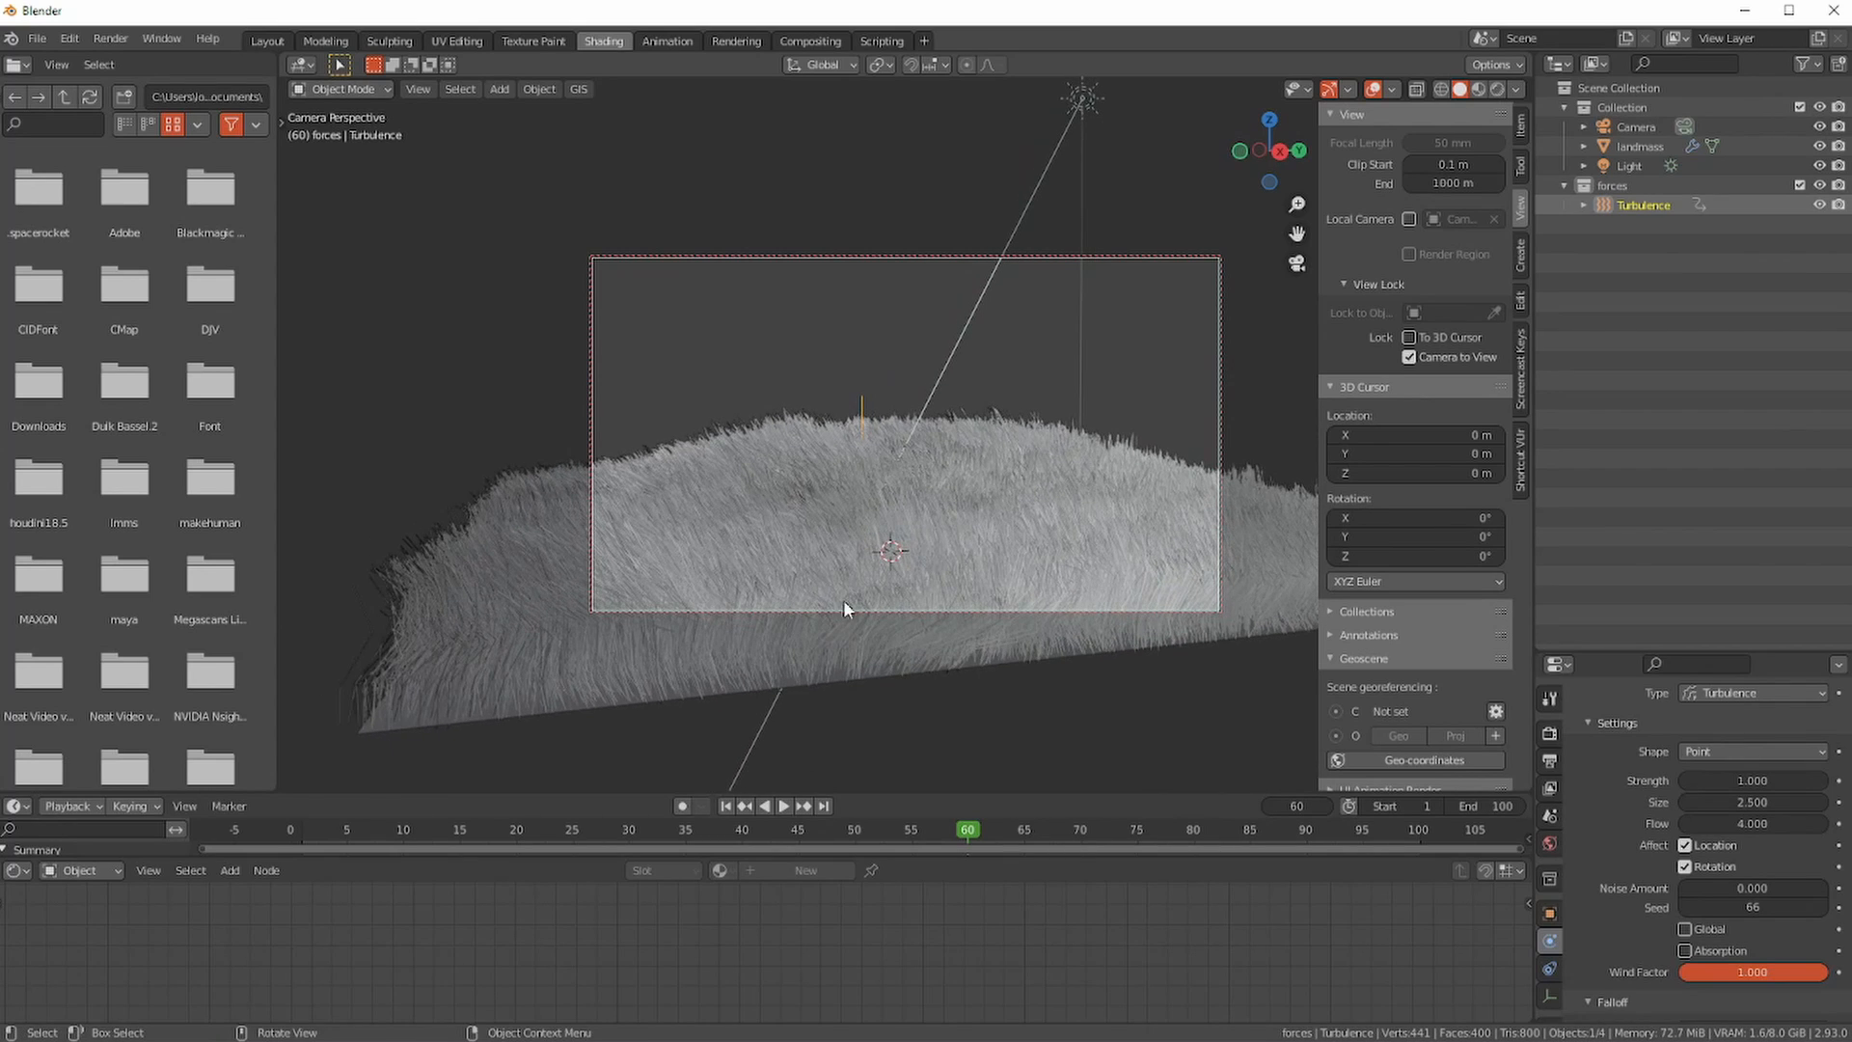
- Play the animation from the first frame through the camera, switch to Rendered shading and stop the playback
{"action": "left_click", "coordinate": [728, 807]}
{"action": "left_click", "coordinate": [783, 806]}
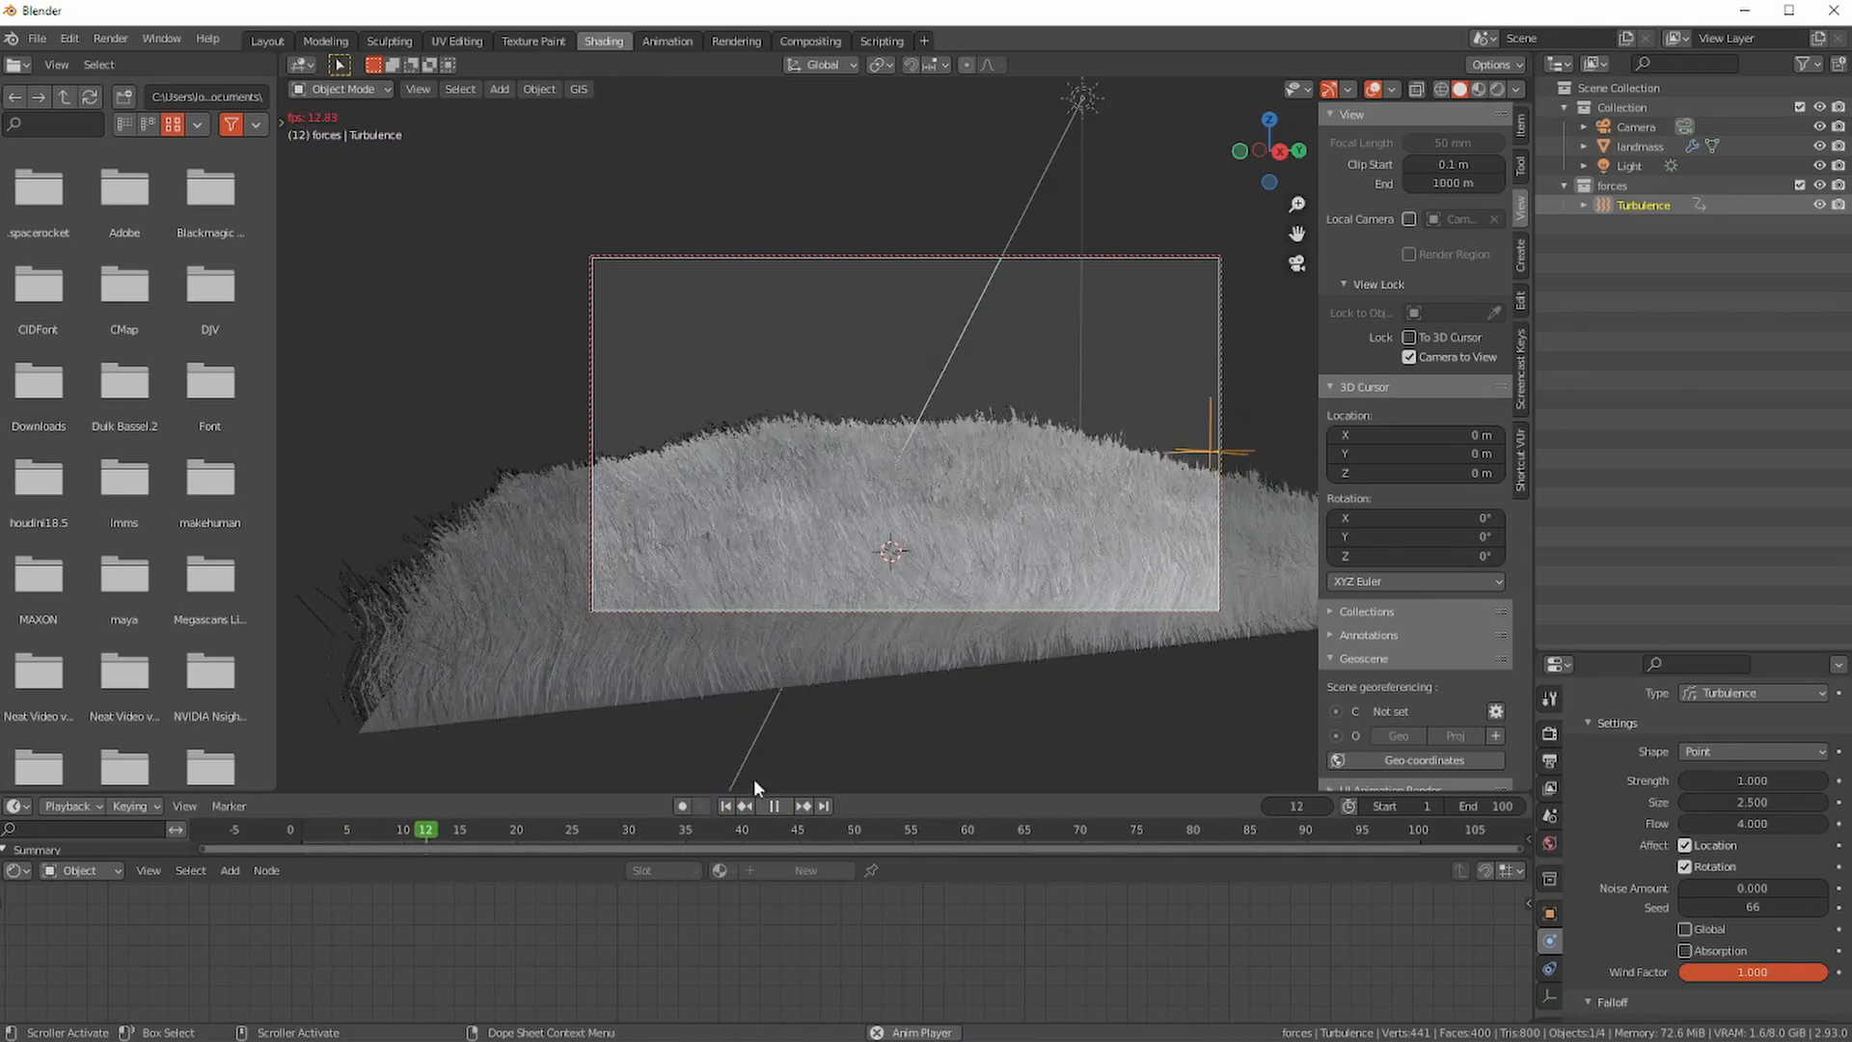
{"action": "left_click", "coordinate": [1497, 89]}
{"action": "key", "text": "space"}
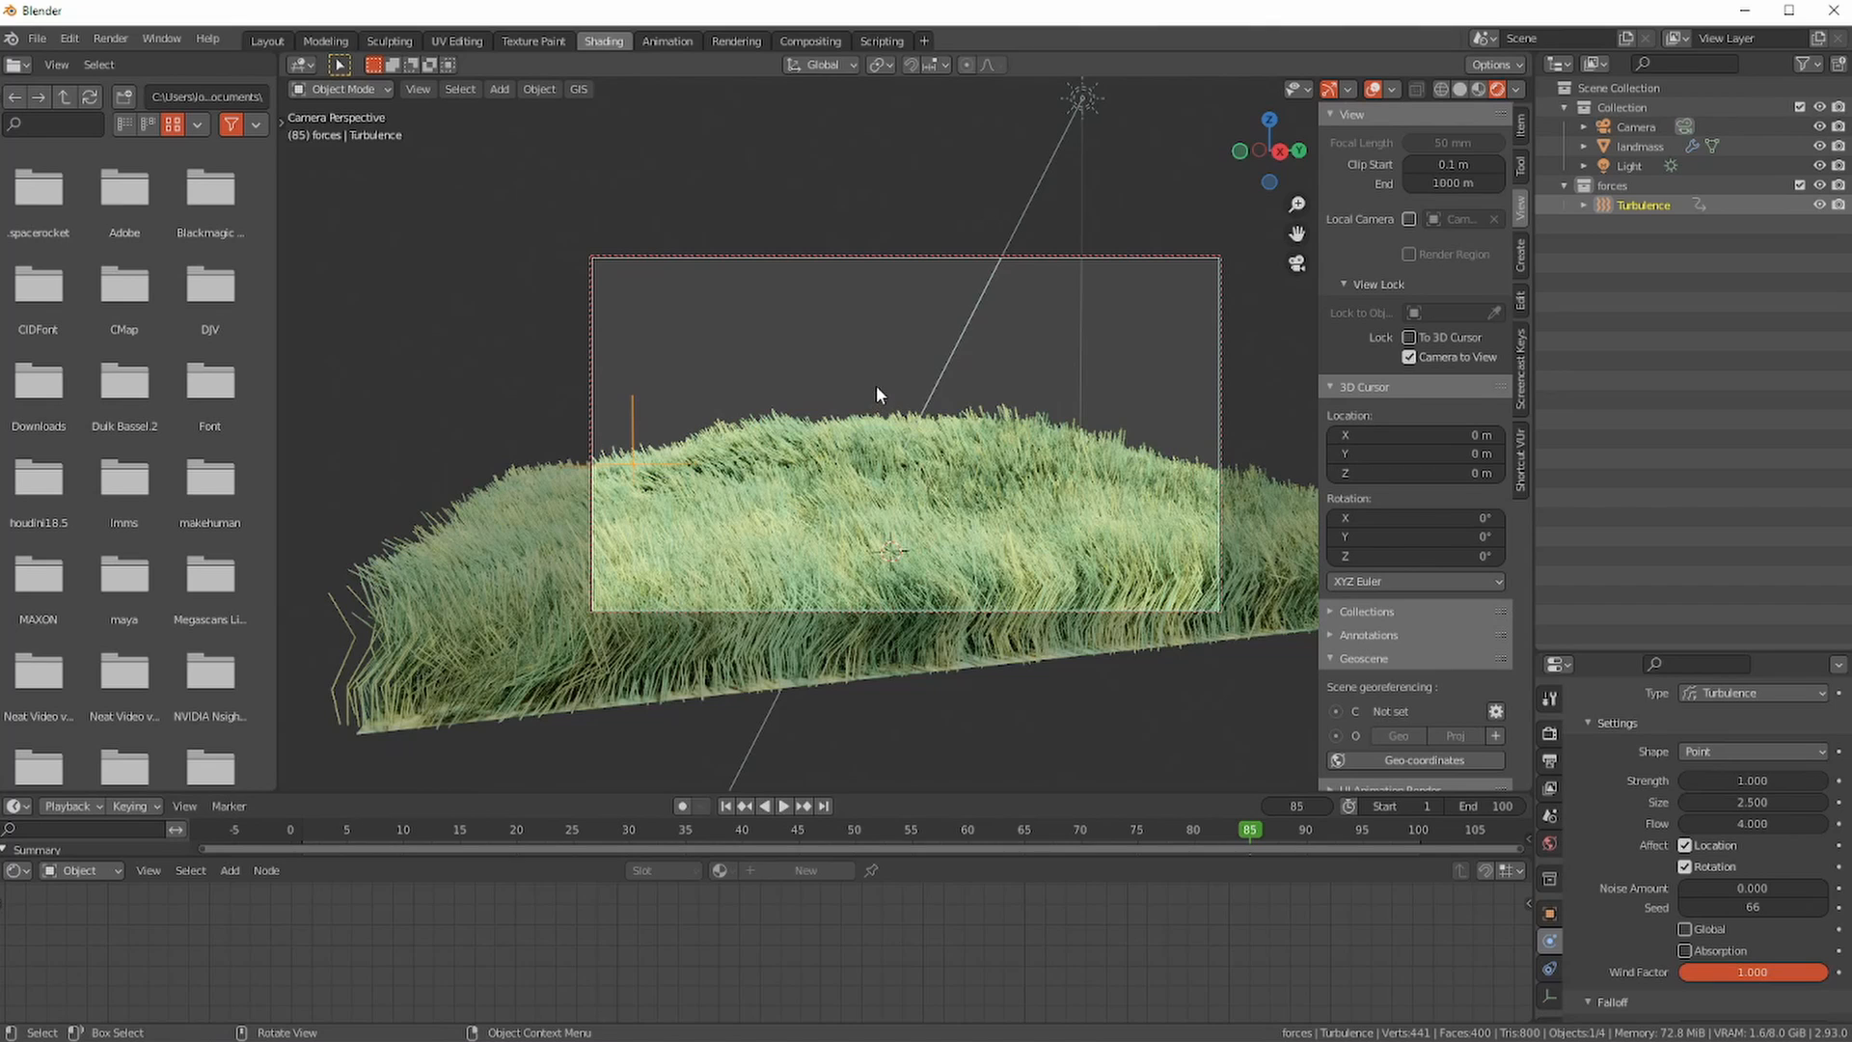